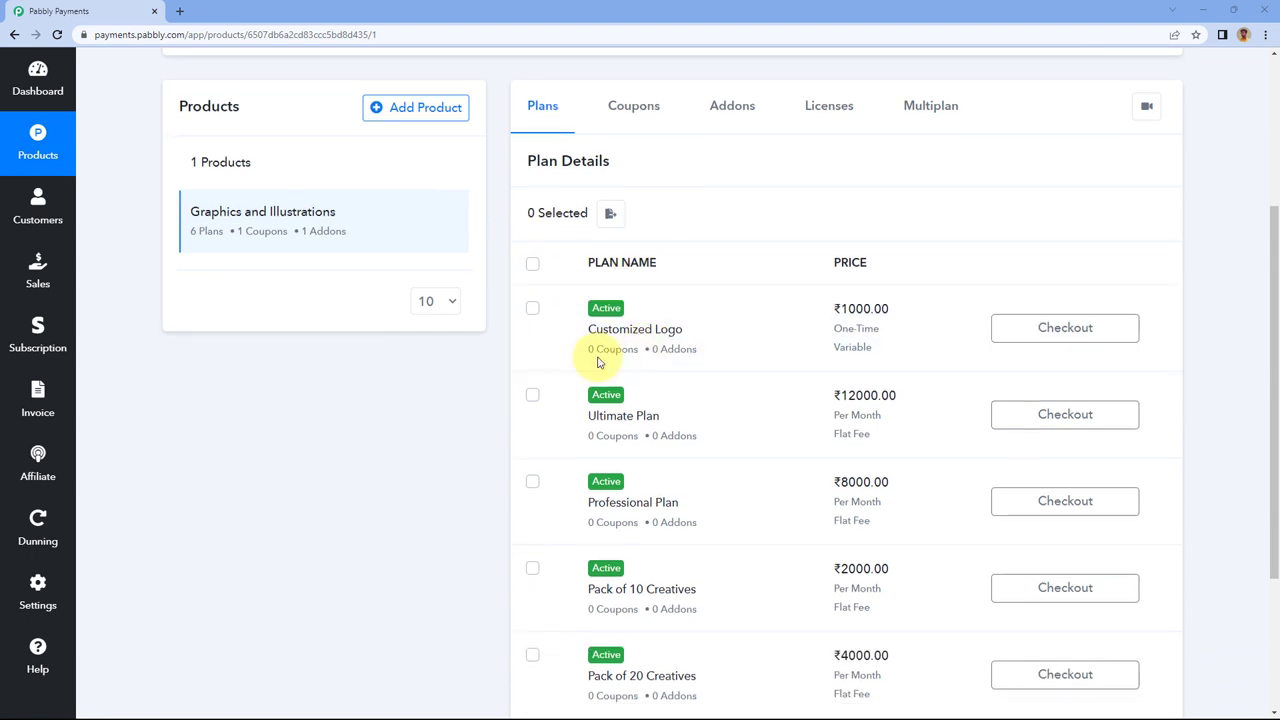
Open the Basic Plan of the Graphics and Illustrations product for editing.
scroll(481, 397, down, 1)
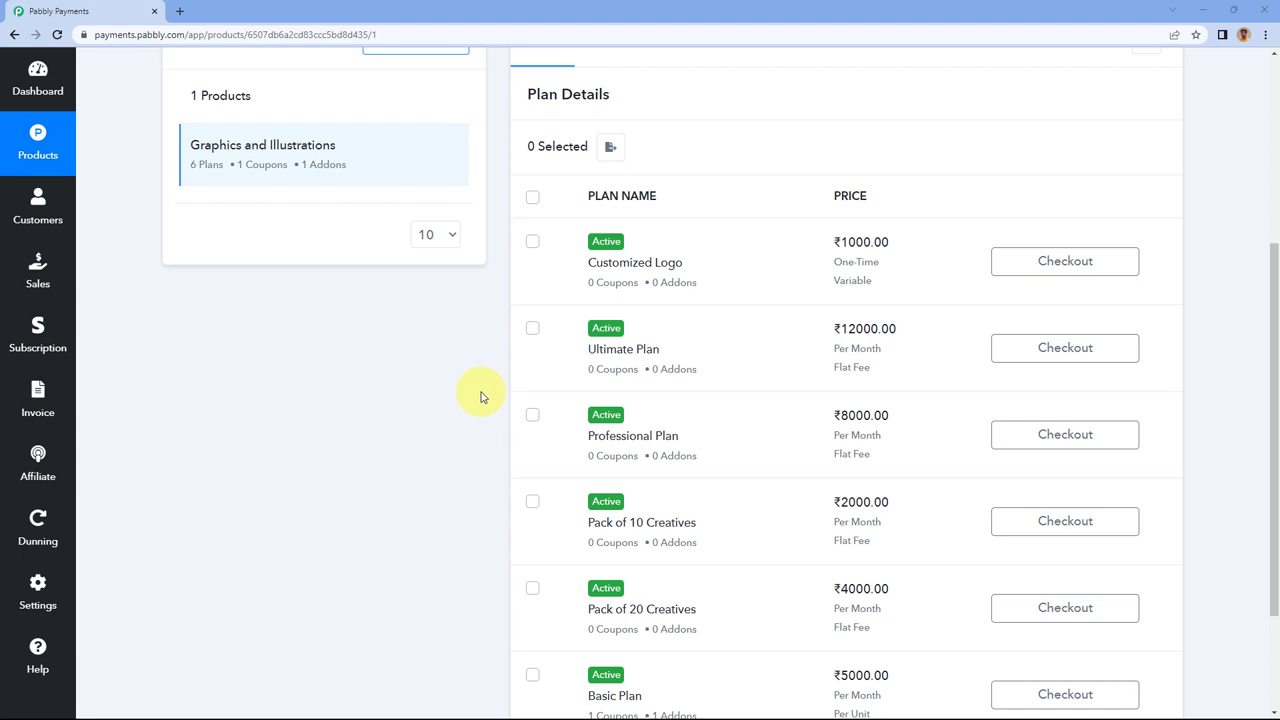
scroll(480, 397, down, 3)
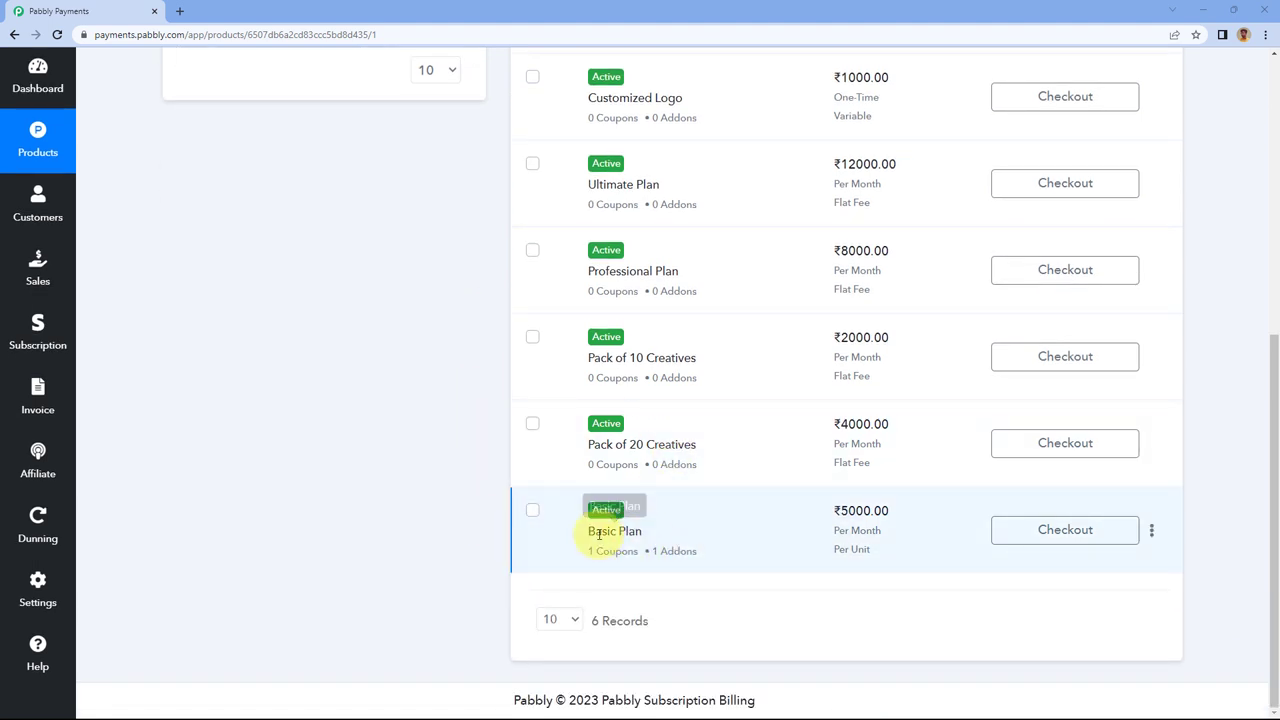
click(1152, 531)
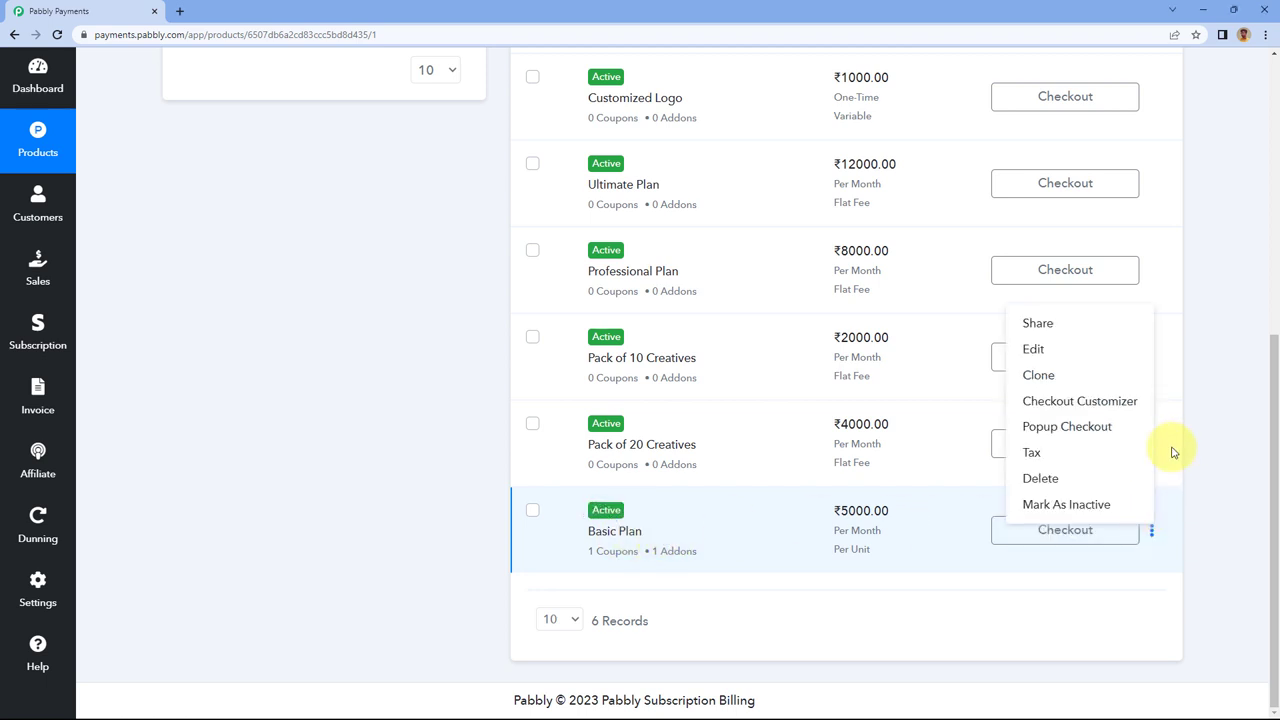
click(1058, 352)
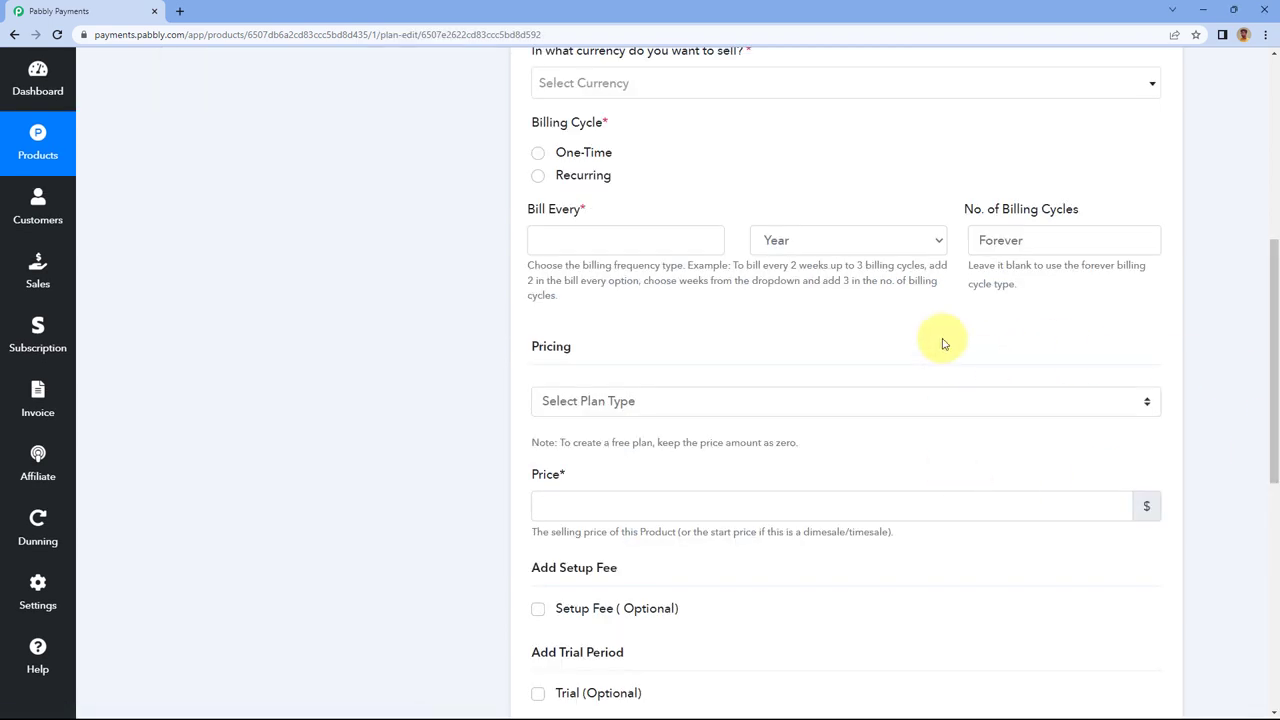
Enable the optional setup fee for the plan and set it to ₹1000.
scroll(475, 357, down, 3)
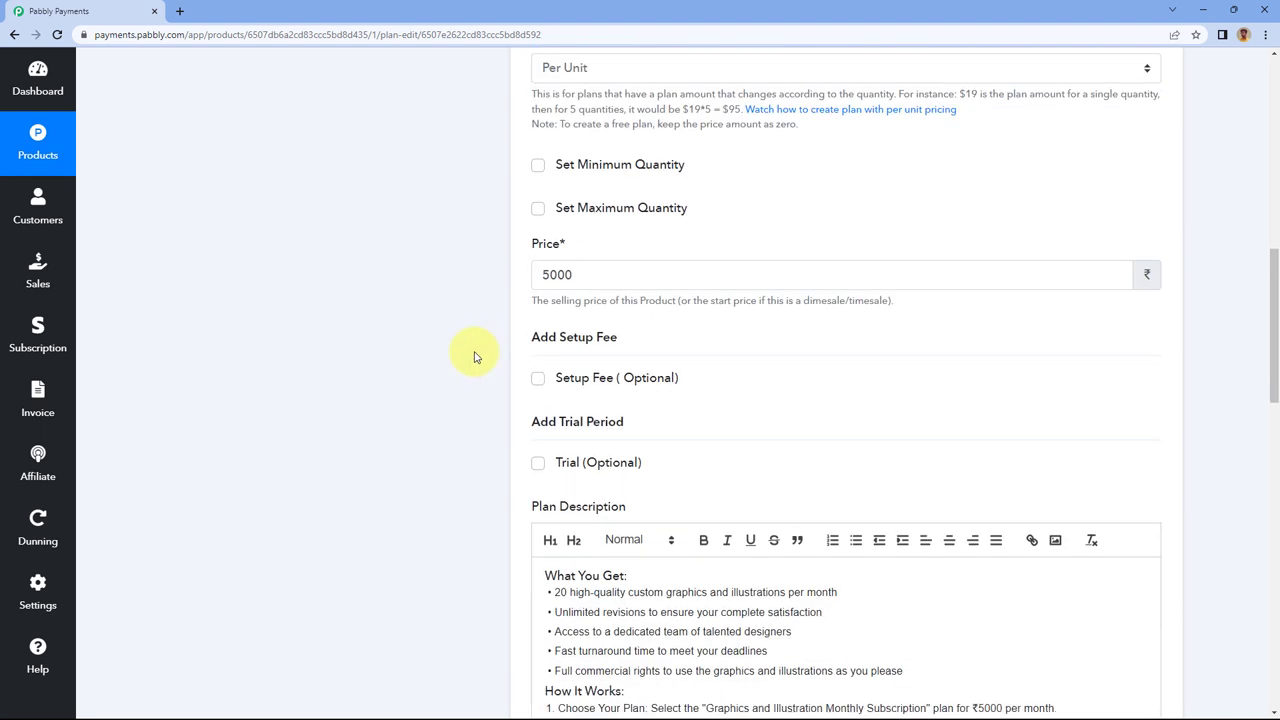
scroll(475, 357, down, 1)
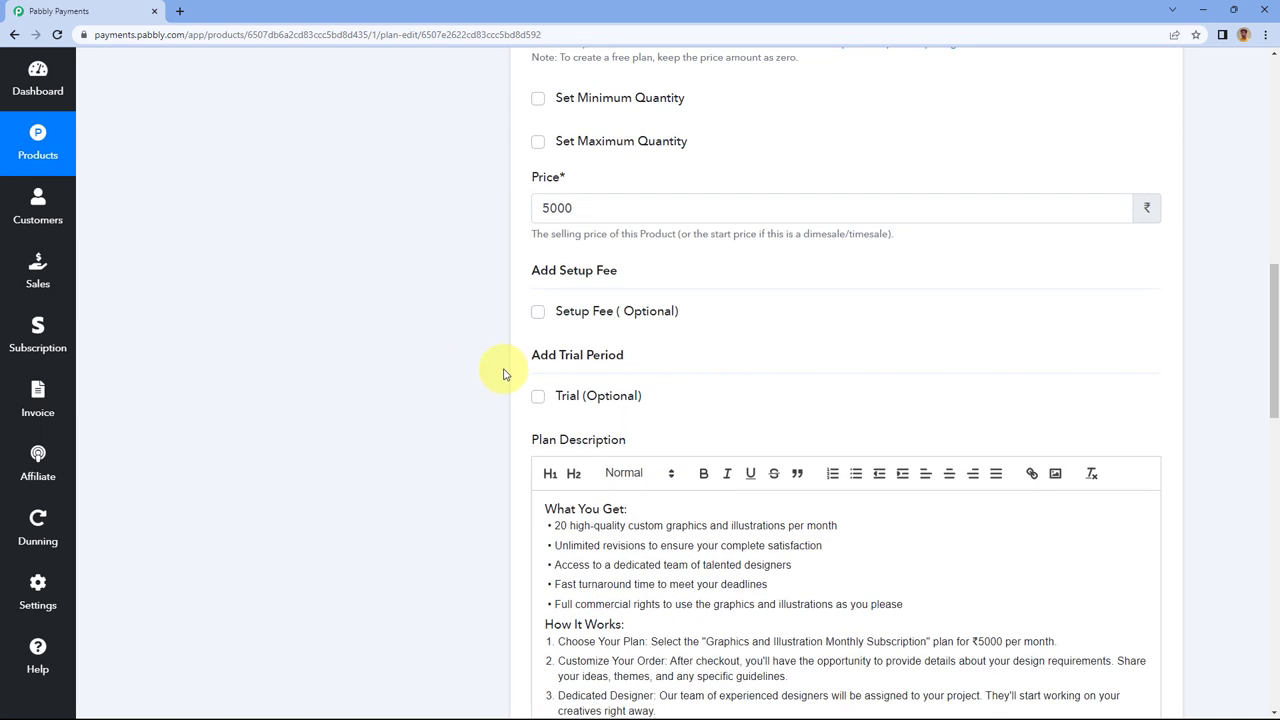
click(539, 319)
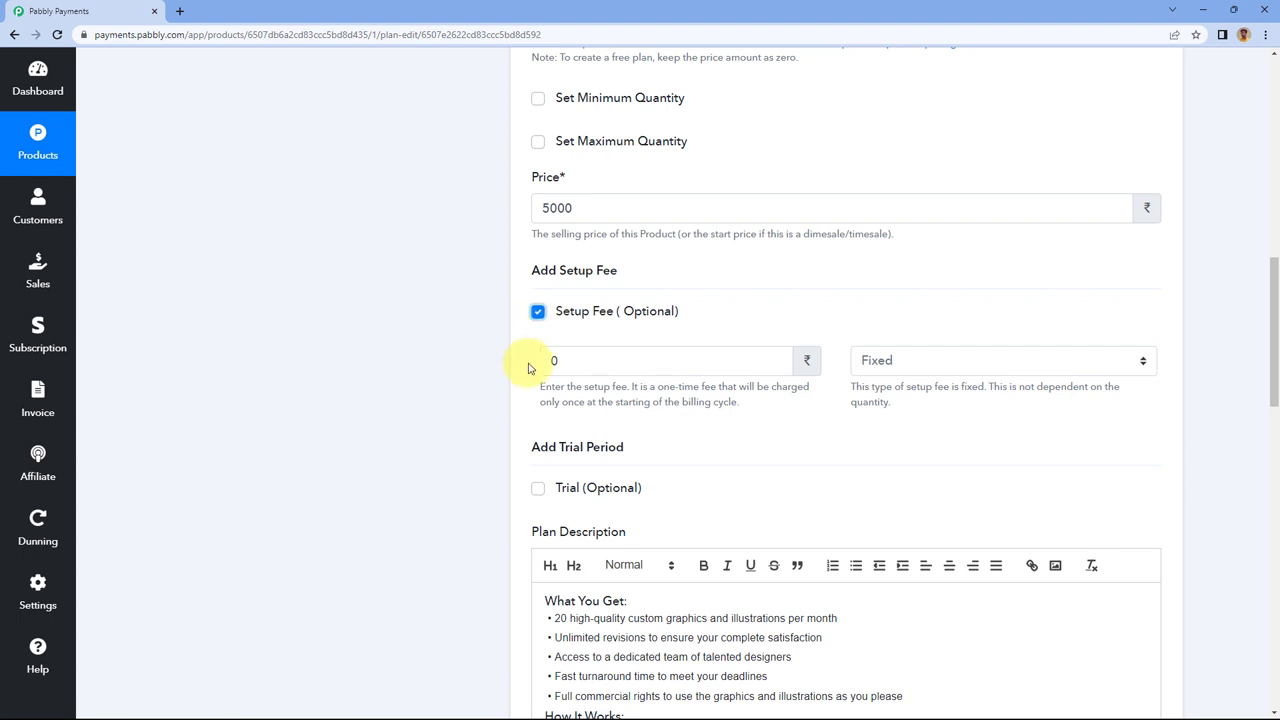
drag(557, 360, 507, 366)
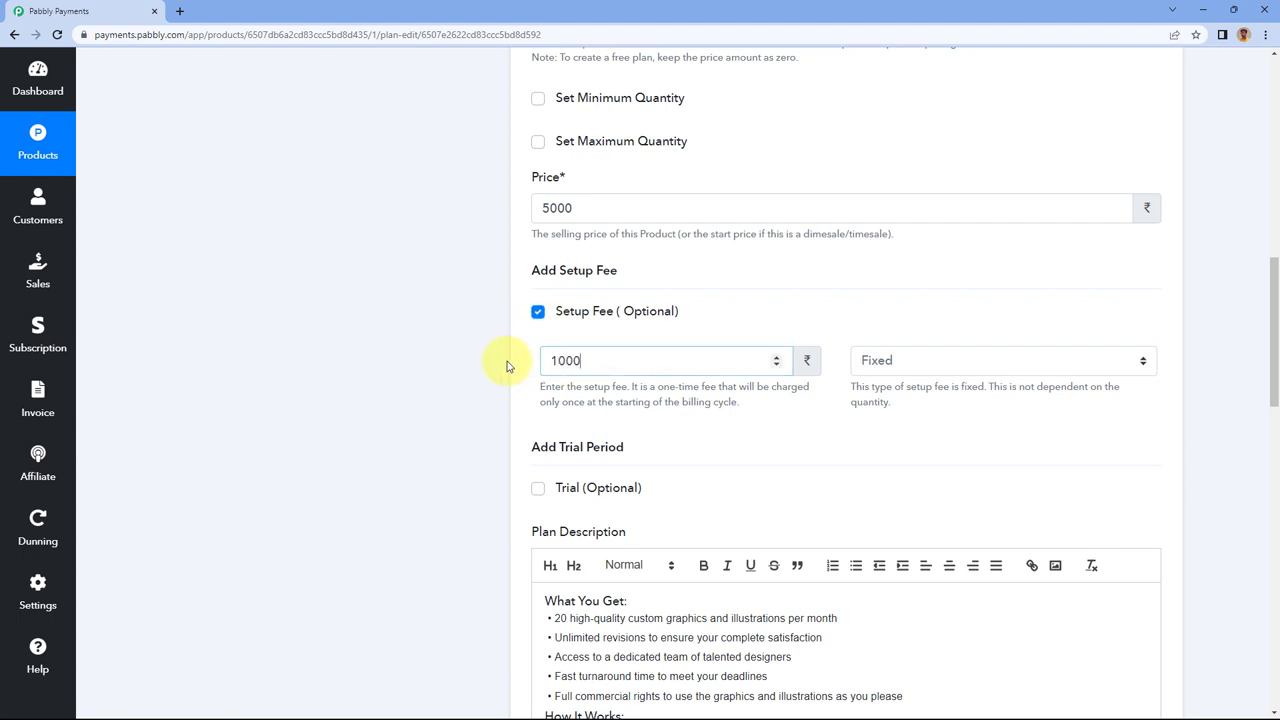
Enable the optional trial period and set its length to 7 days.
scroll(780, 334, down, 1)
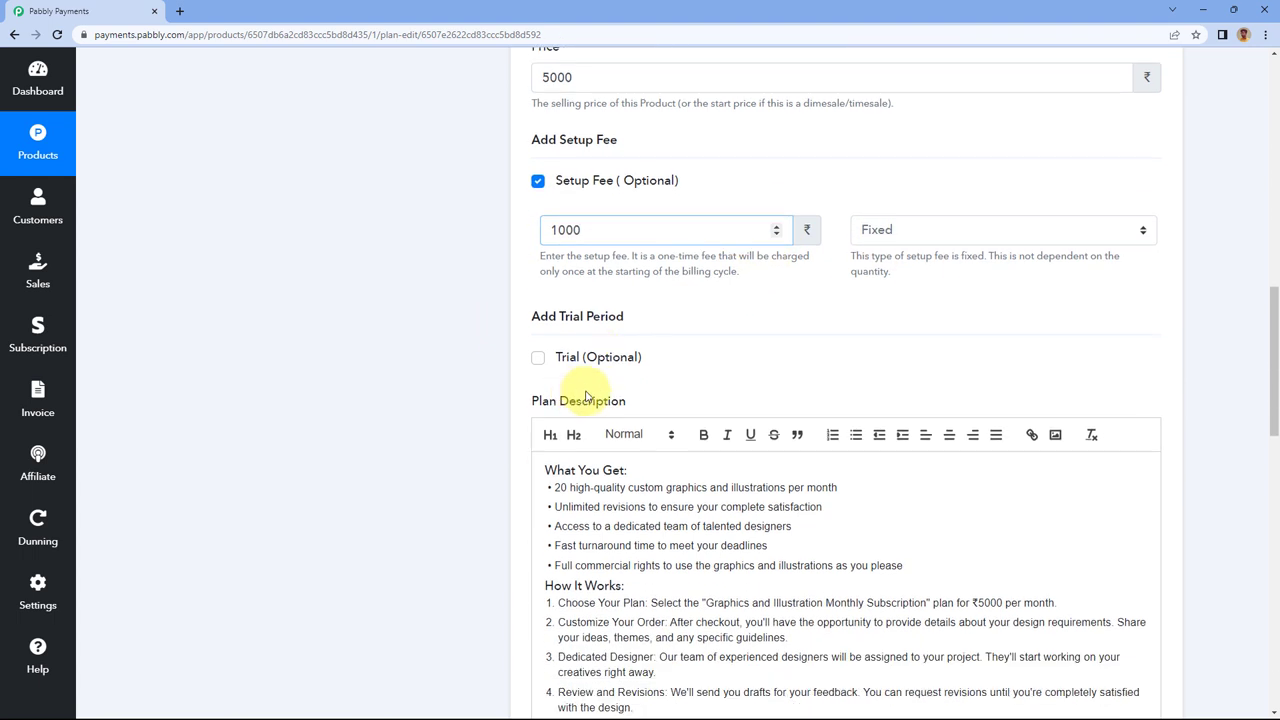
click(538, 361)
drag(586, 517, 484, 525)
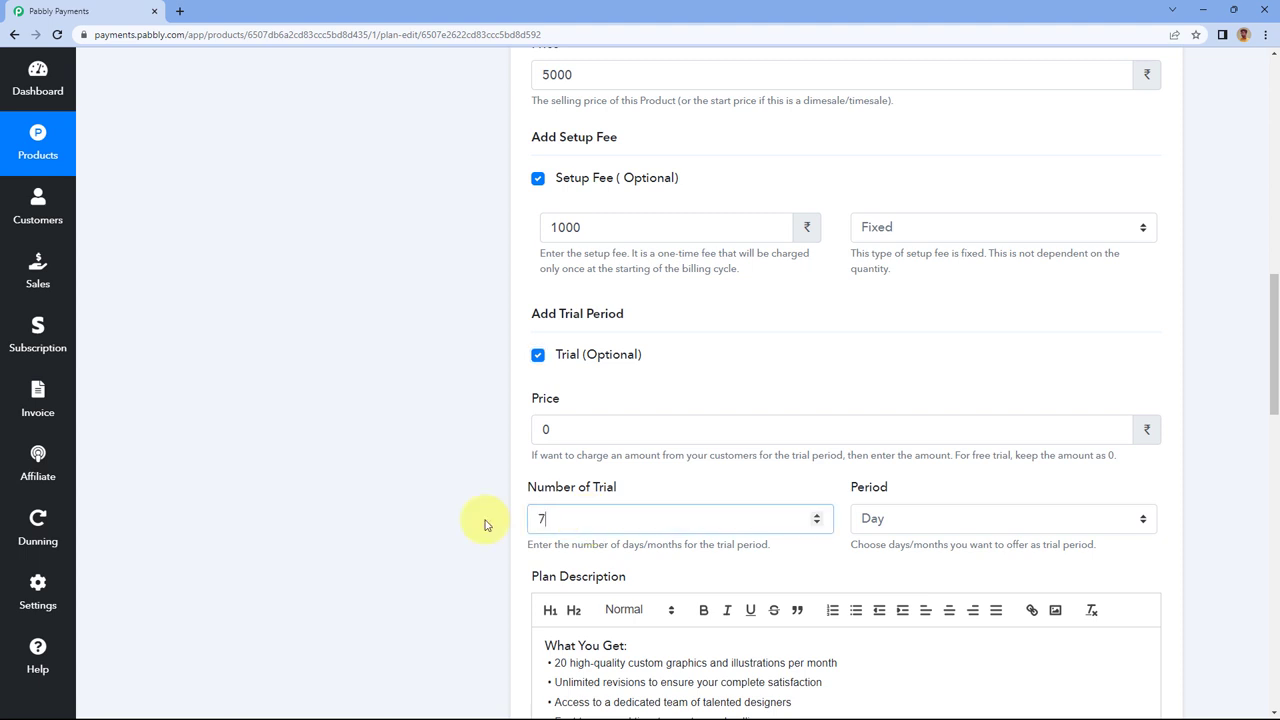
click(484, 525)
Save the plan's changes and dismiss the confirmation message.
scroll(471, 490, down, 1)
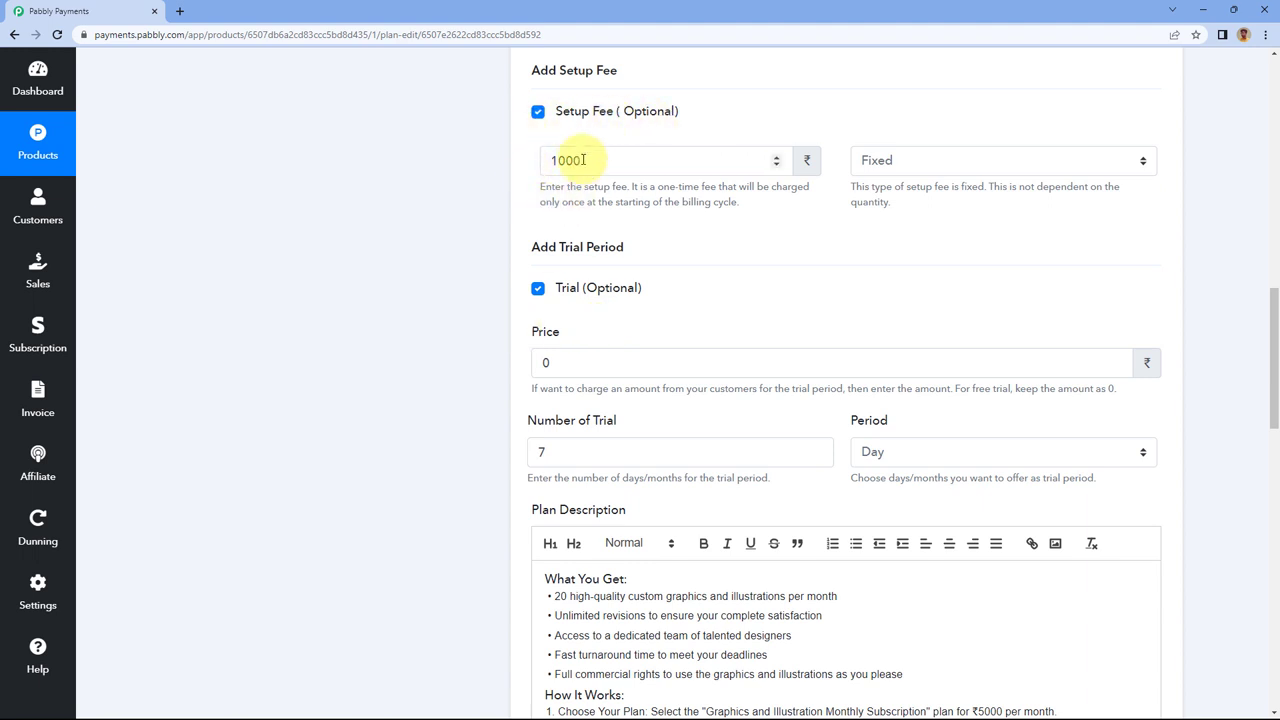
scroll(520, 300, down, 12)
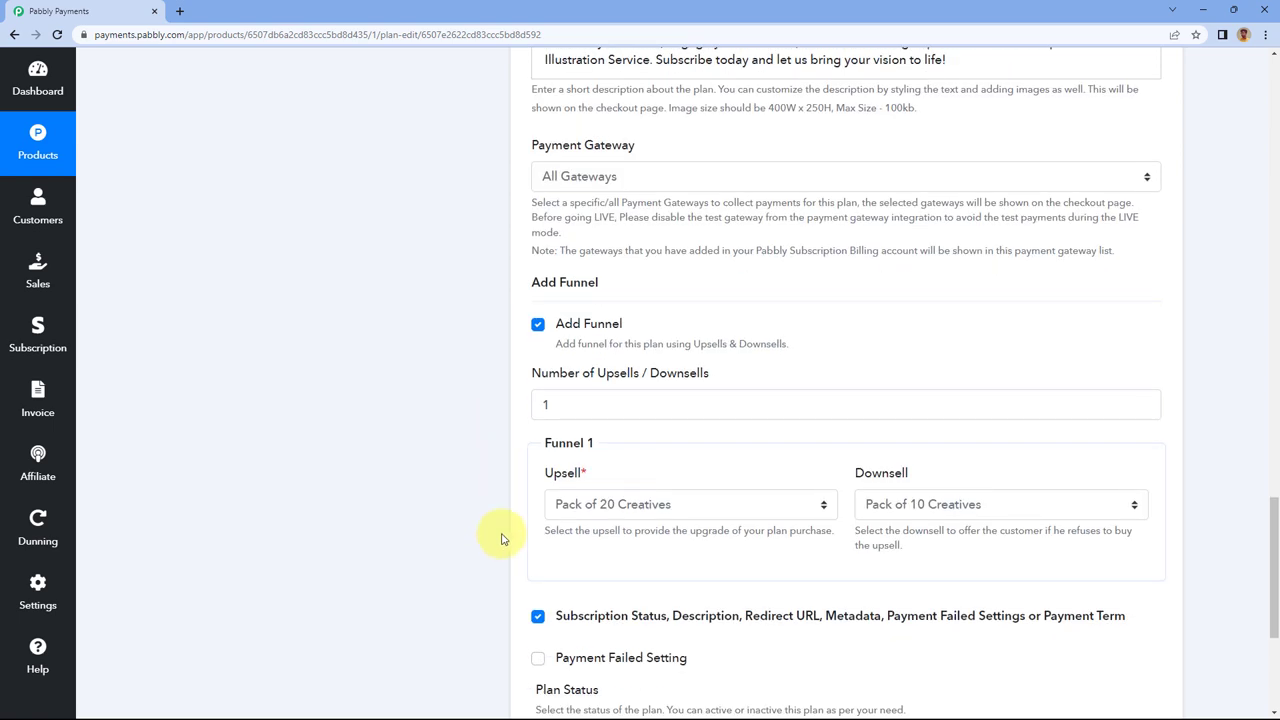
scroll(502, 540, down, 4)
click(556, 629)
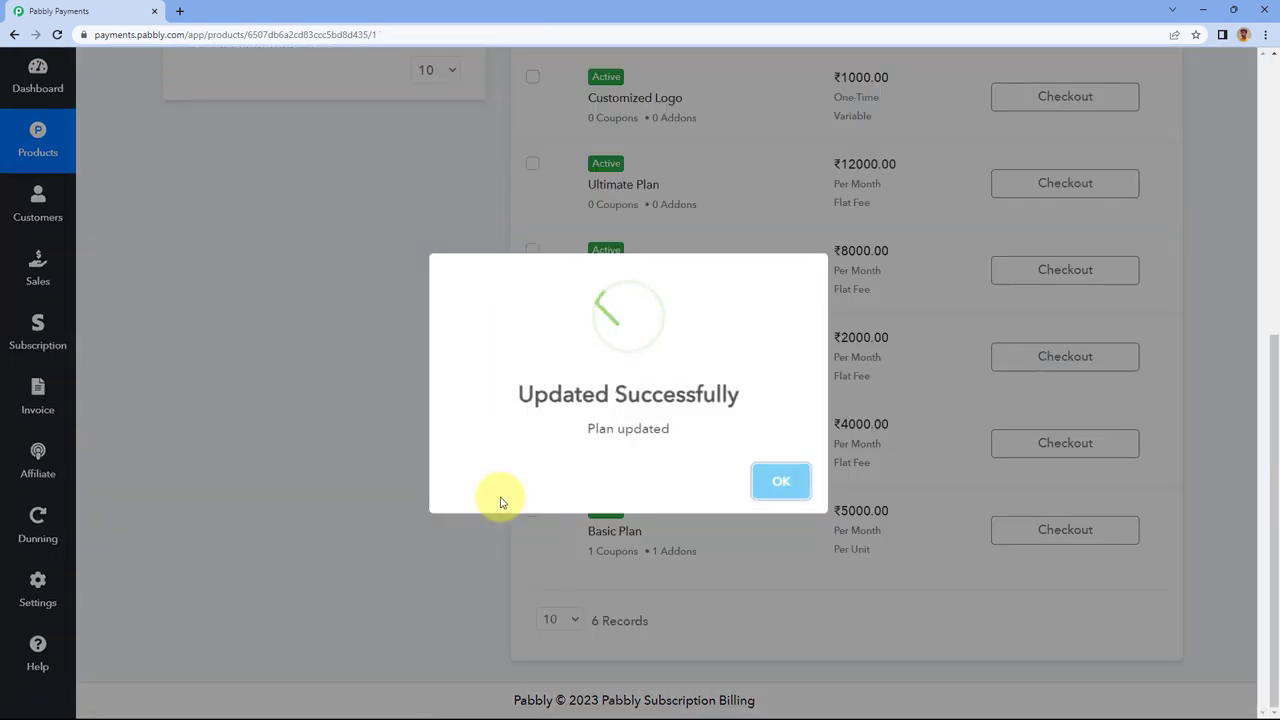
click(781, 484)
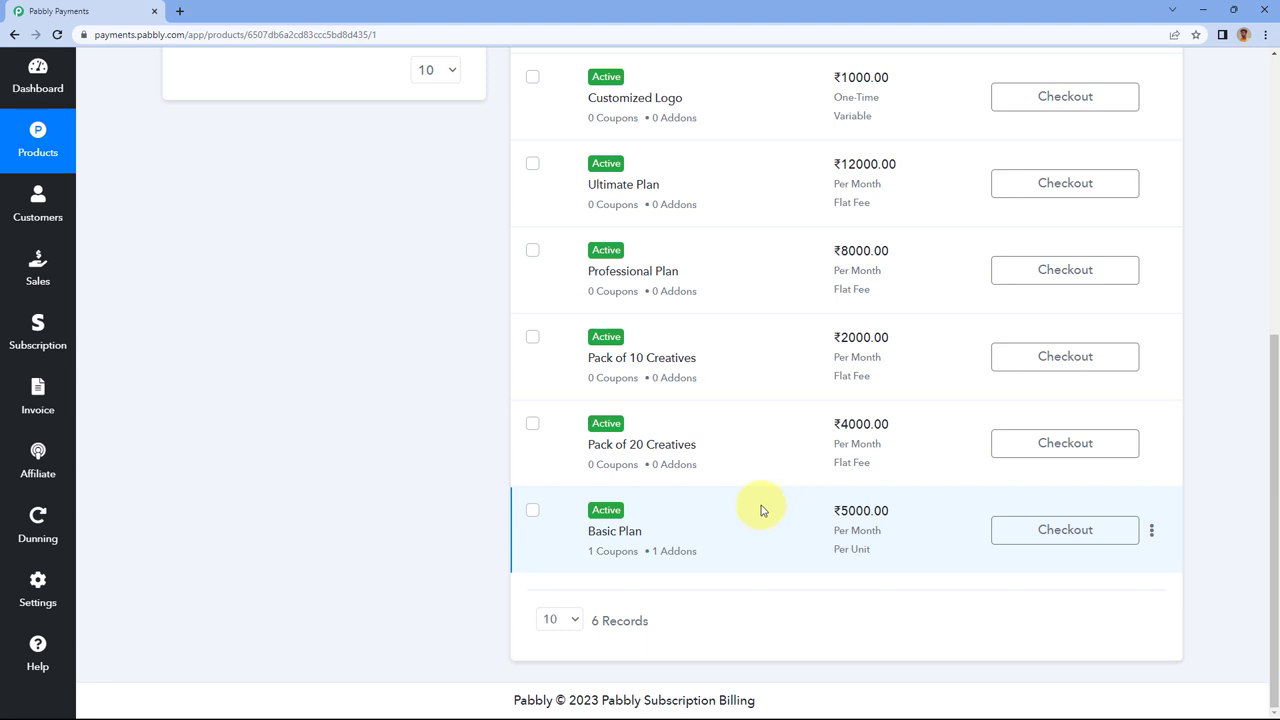
Open the Checkout Customizer for the Basic Plan.
click(1152, 531)
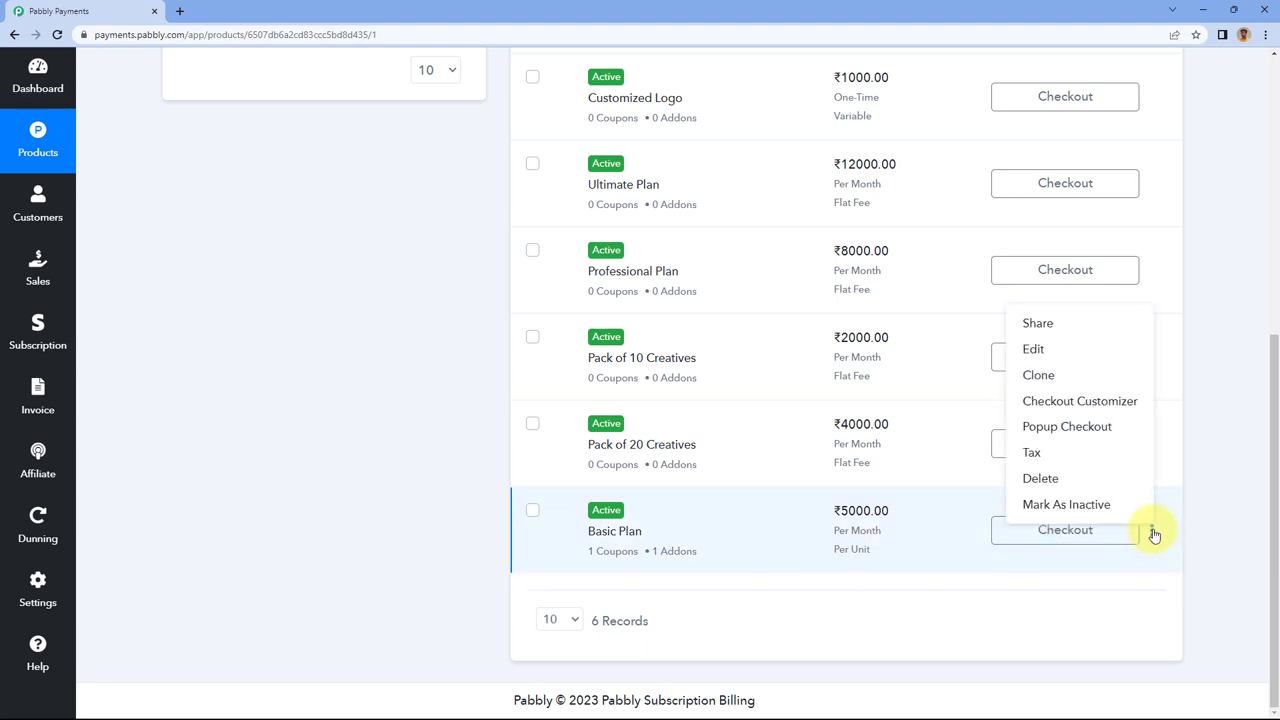
click(1070, 401)
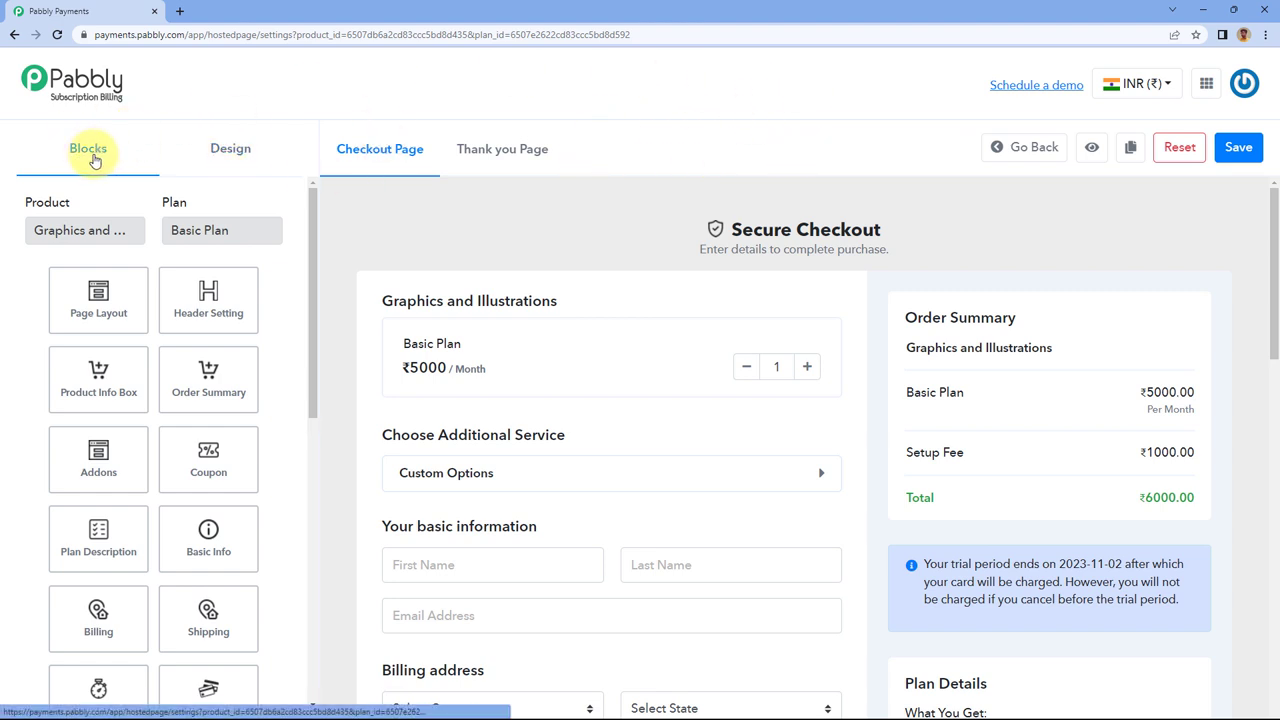
Examine the available blocks, the design settings and the preview of the Basic Plan's checkout page.
click(218, 150)
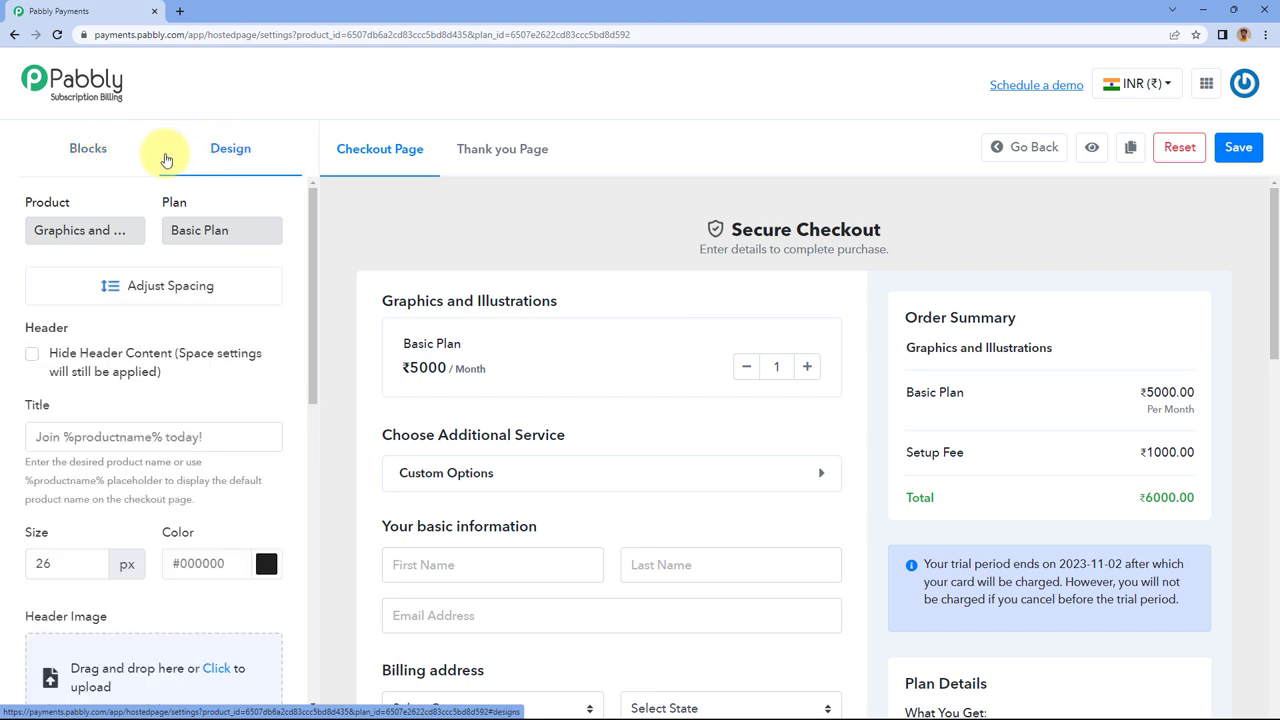
click(100, 146)
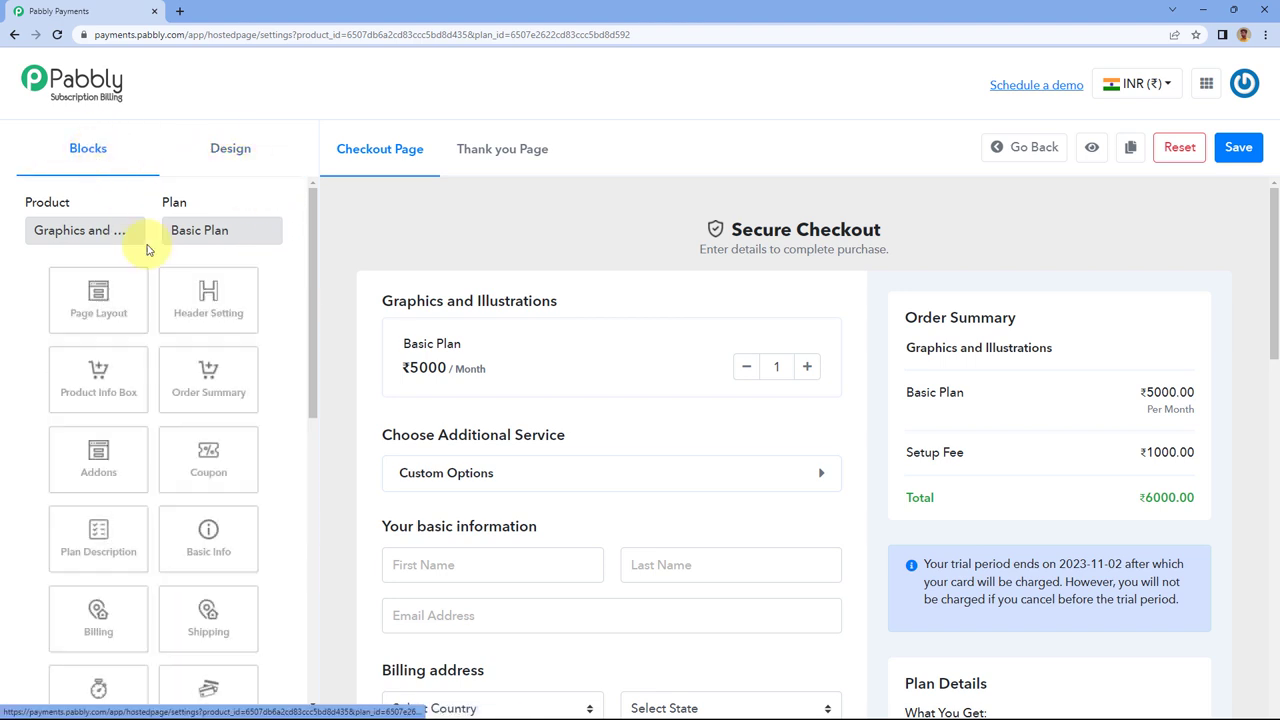
scroll(444, 308, down, 3)
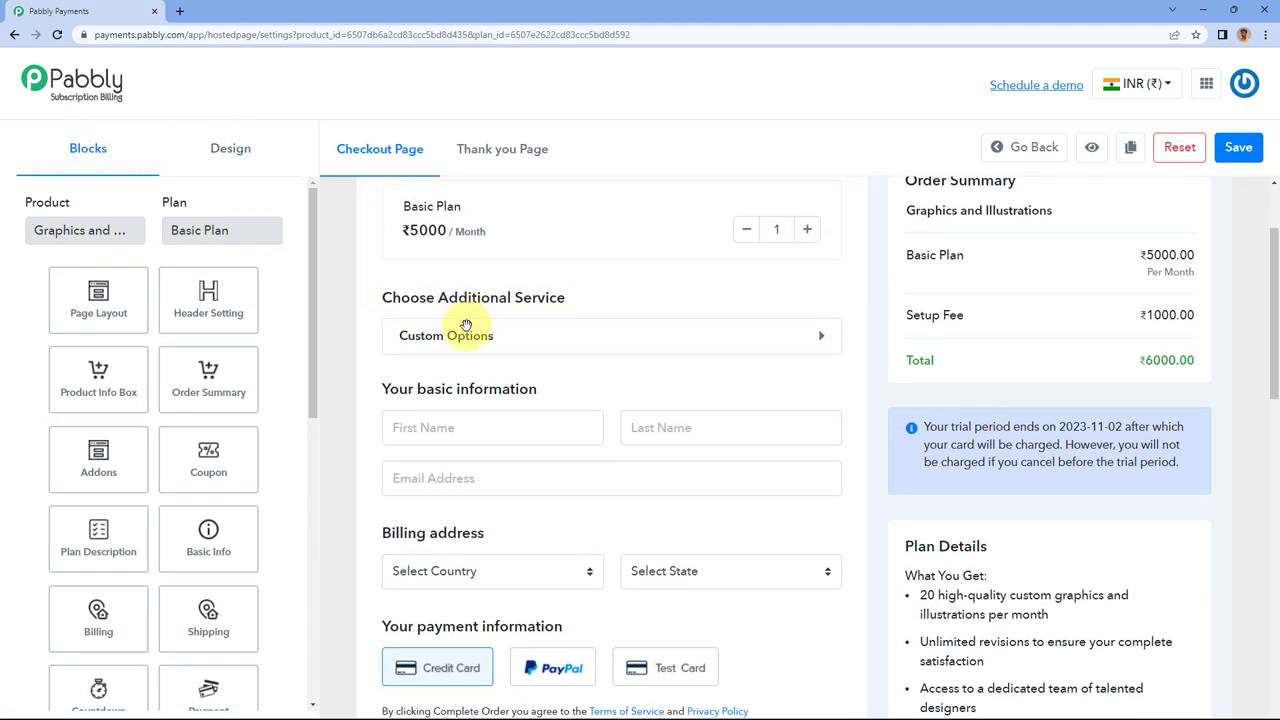
scroll(160, 258, down, 1)
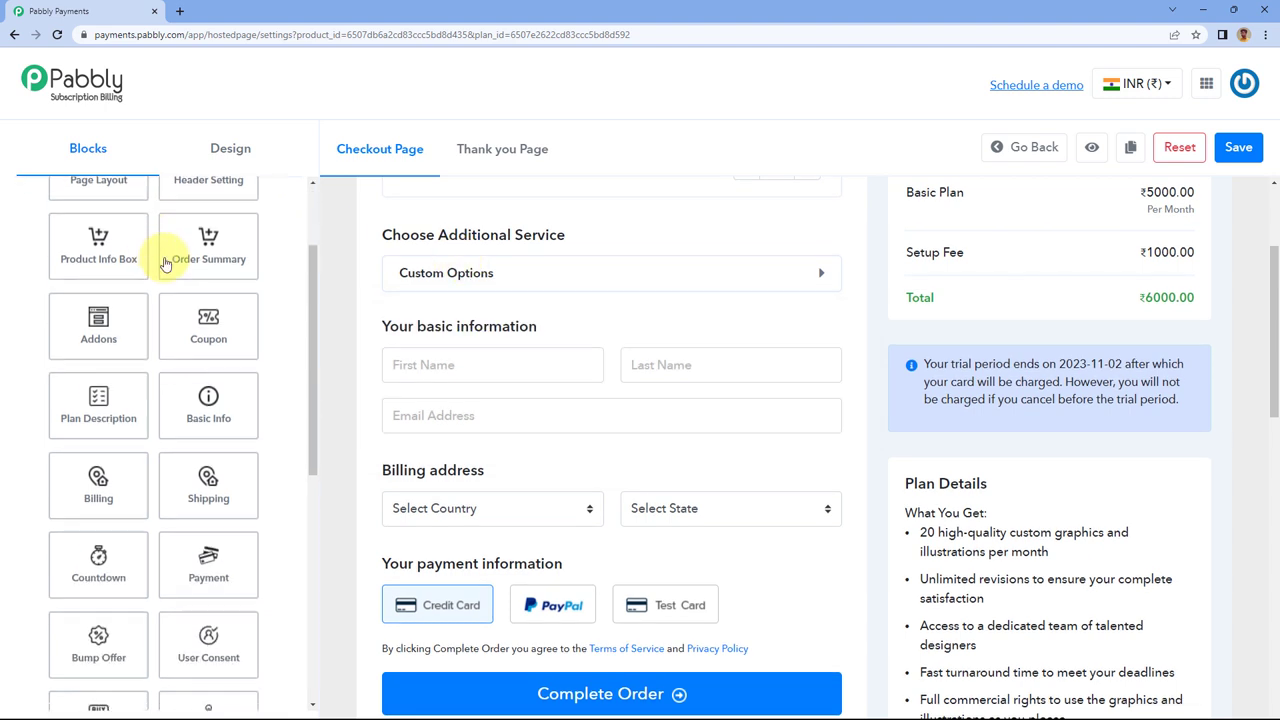
scroll(110, 220, up, 1)
click(229, 150)
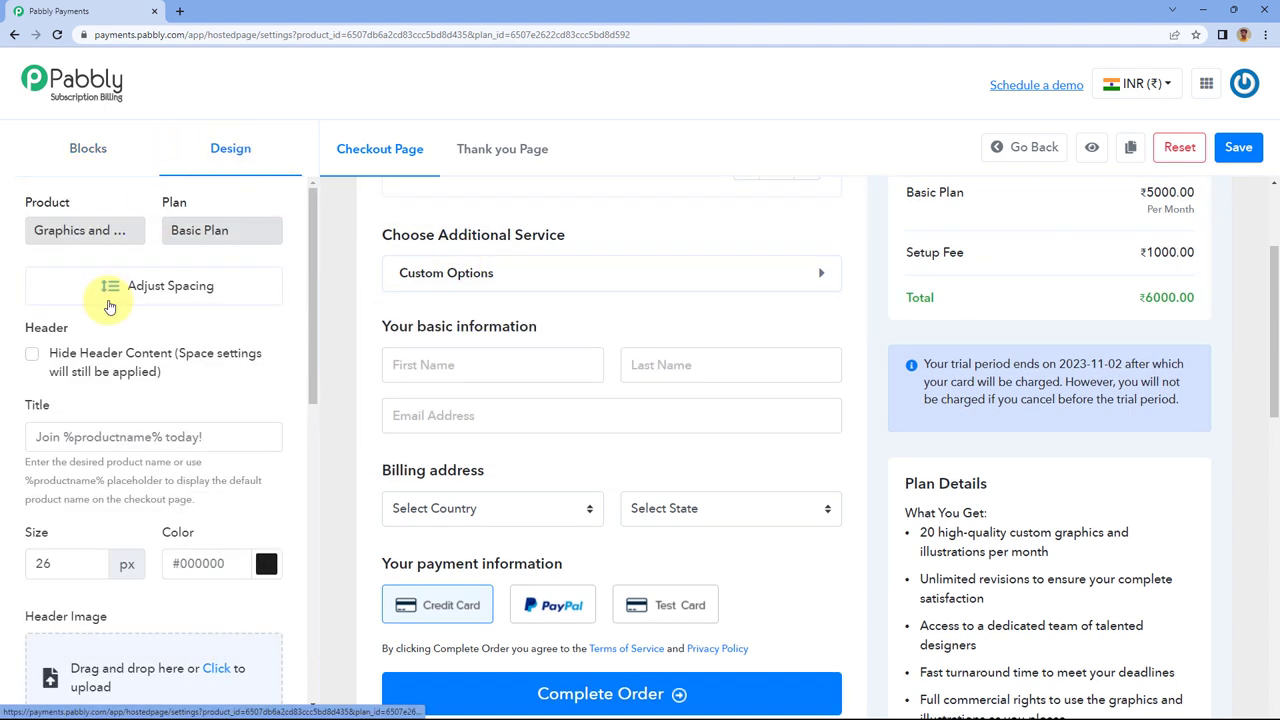
scroll(250, 320, down, 5)
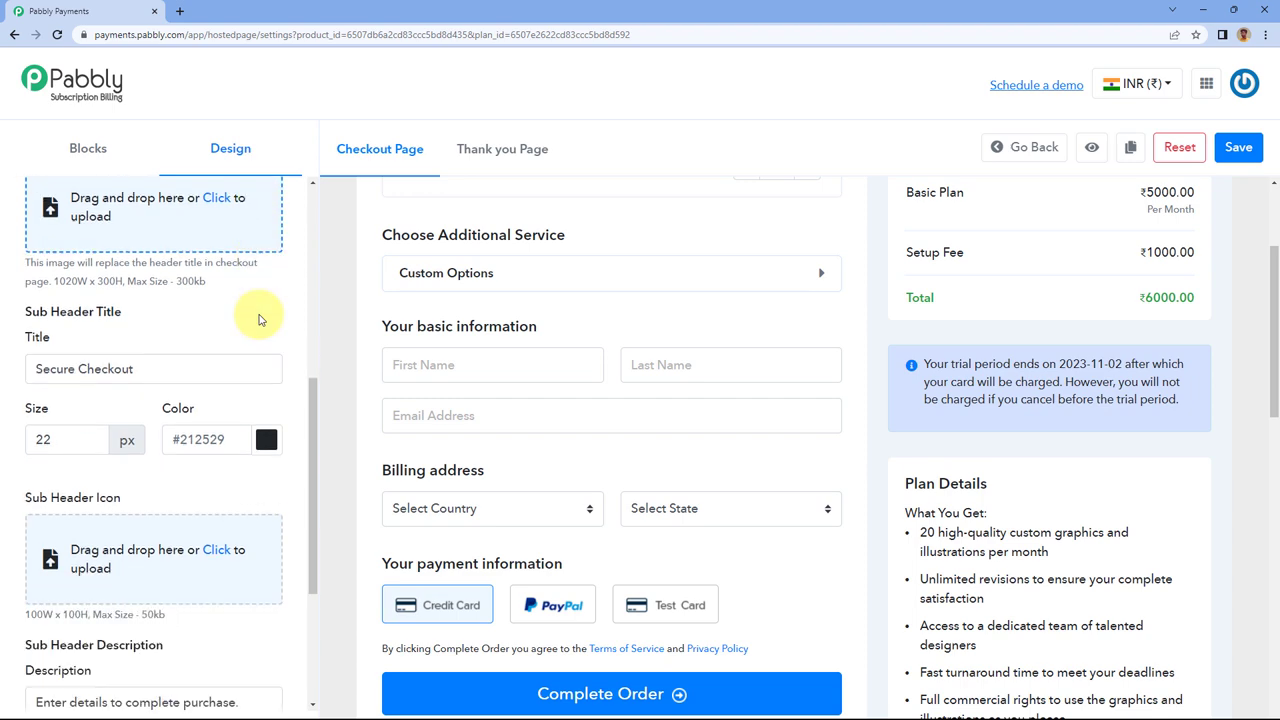
scroll(258, 320, down, 2)
scroll(258, 320, up, 7)
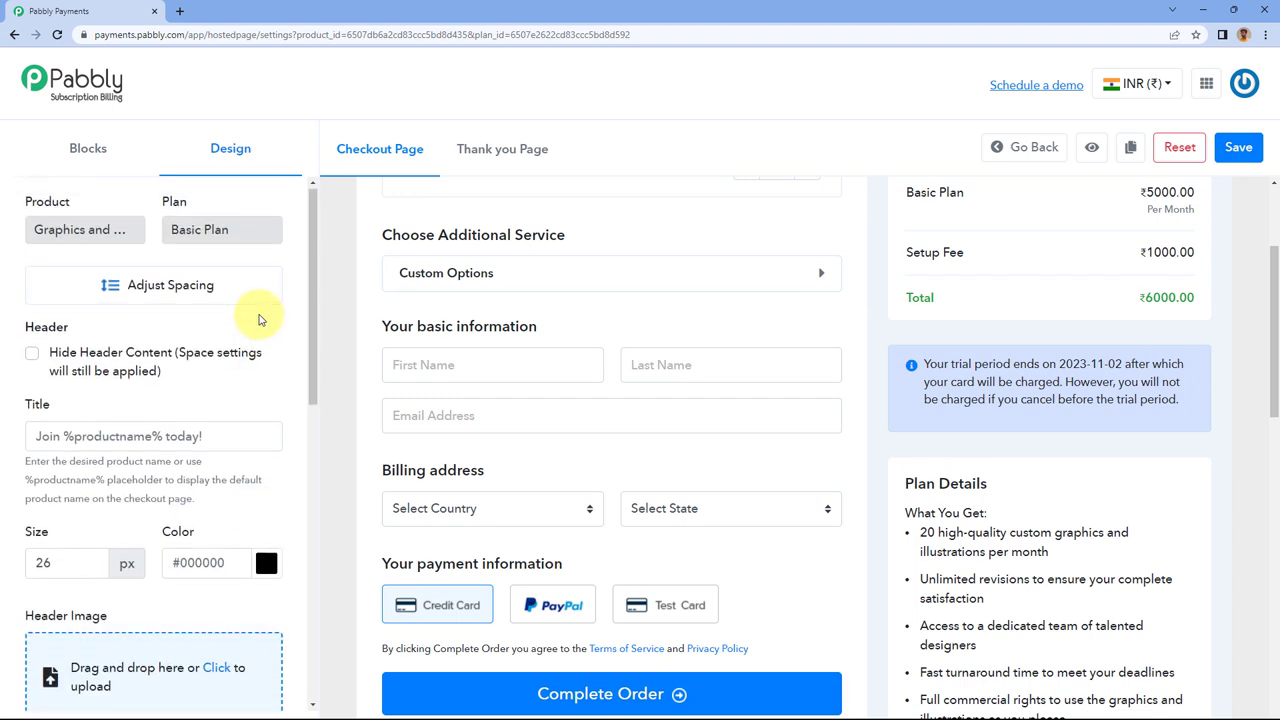
click(86, 155)
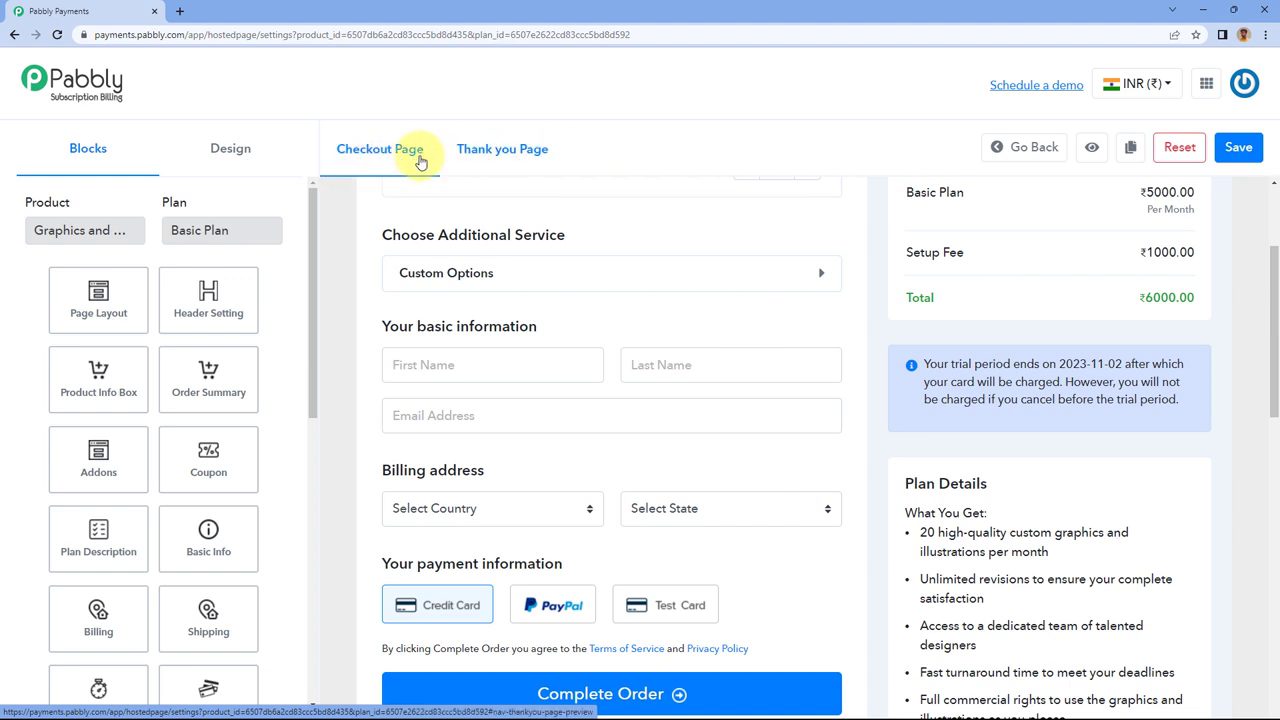
scroll(545, 251, up, 2)
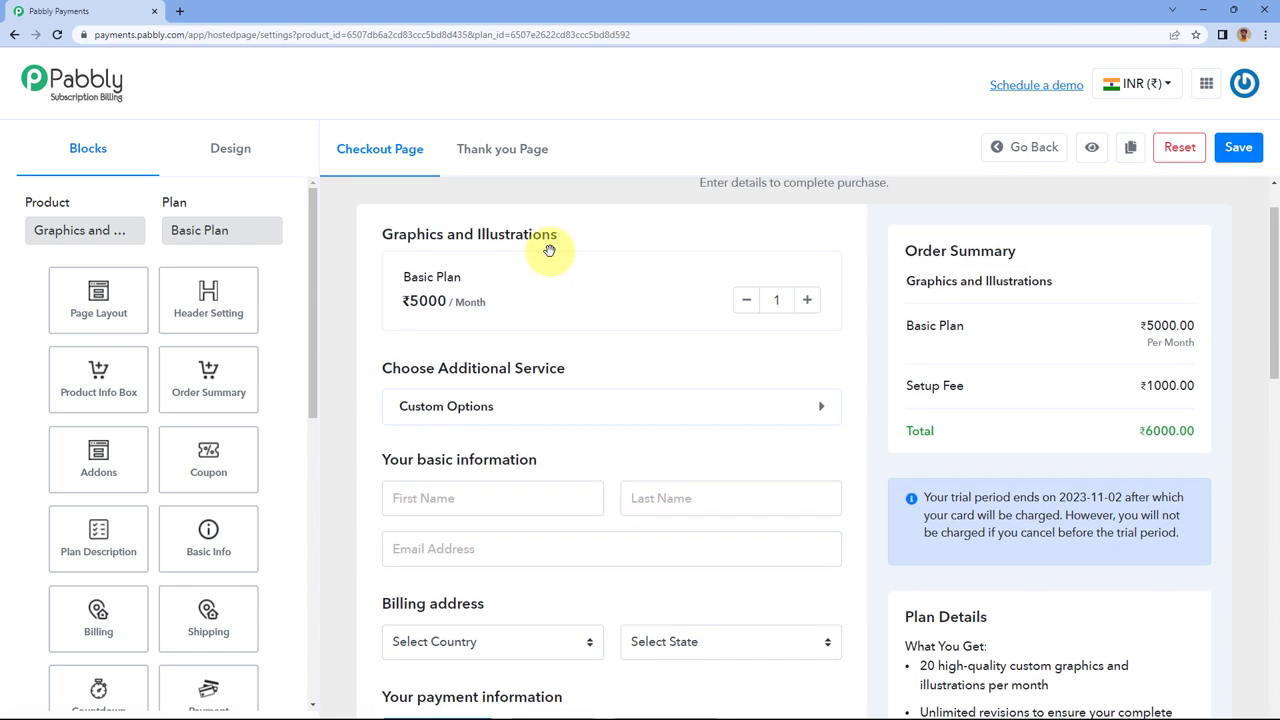
Examine the thank you page's preview, including the organization email placeholder in its contact message.
click(490, 152)
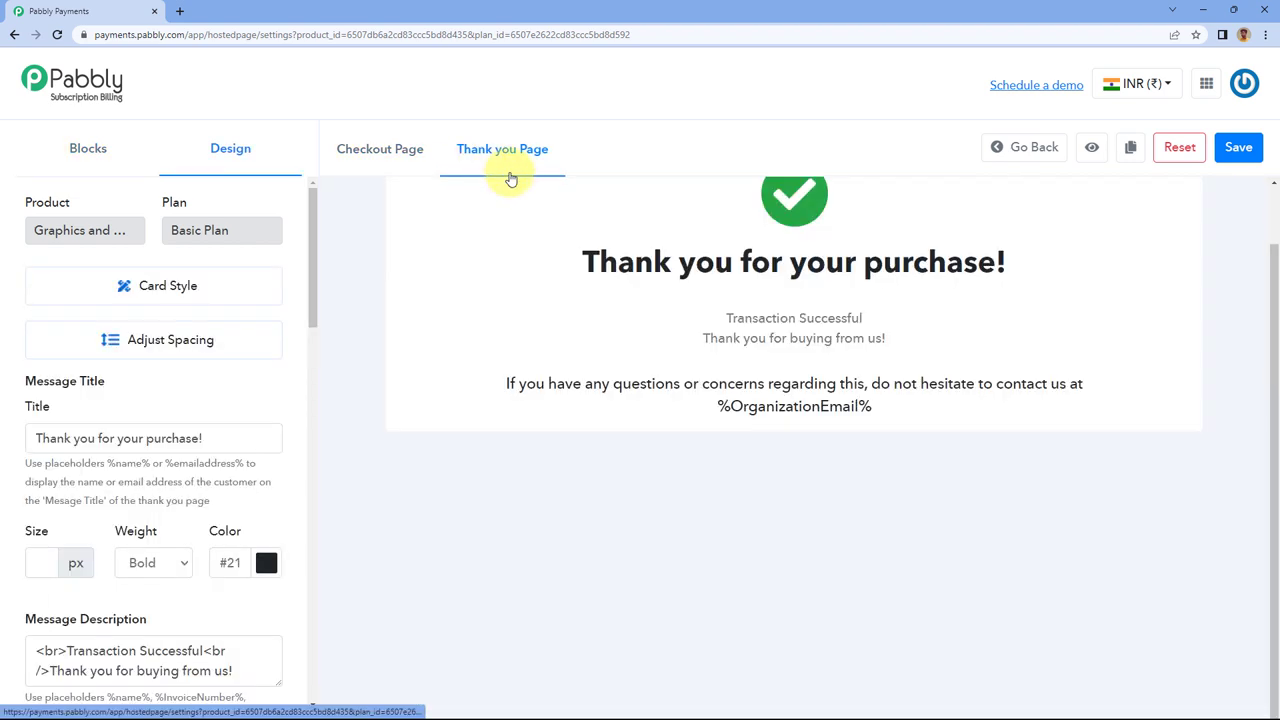
scroll(575, 241, up, 1)
scroll(650, 287, down, 1)
scroll(655, 288, up, 1)
scroll(690, 288, down, 1)
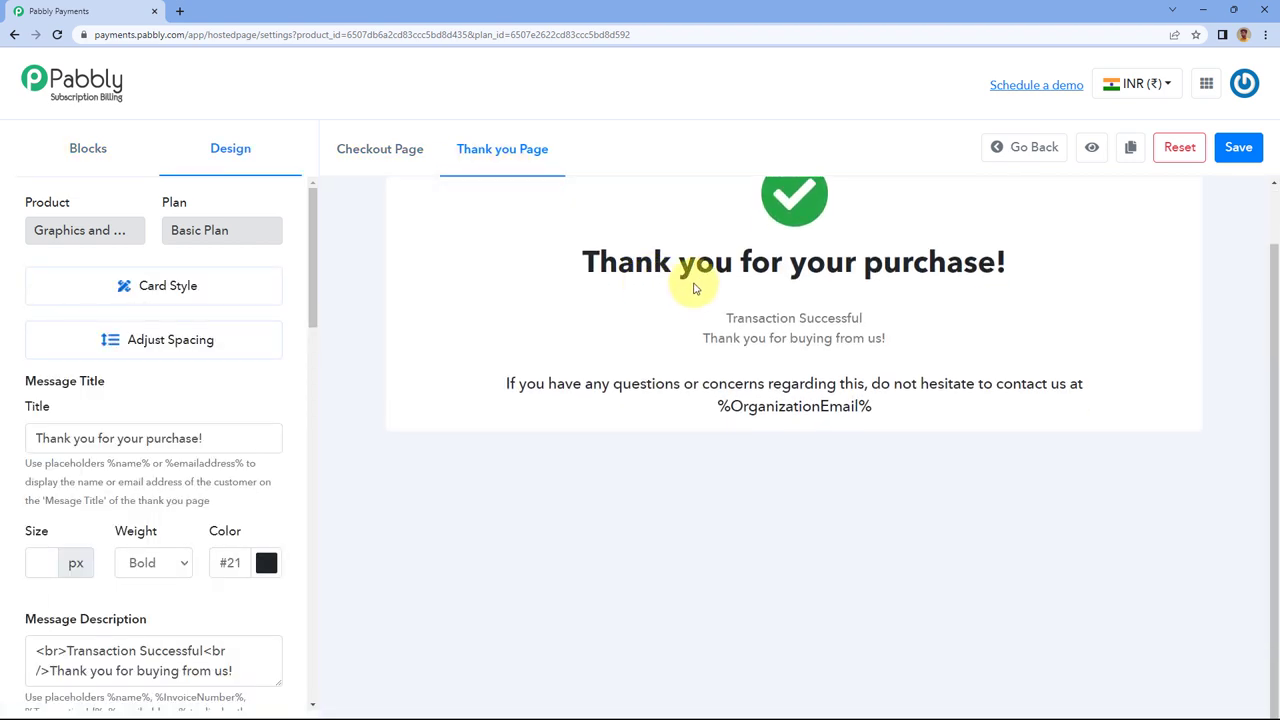
scroll(697, 288, up, 1)
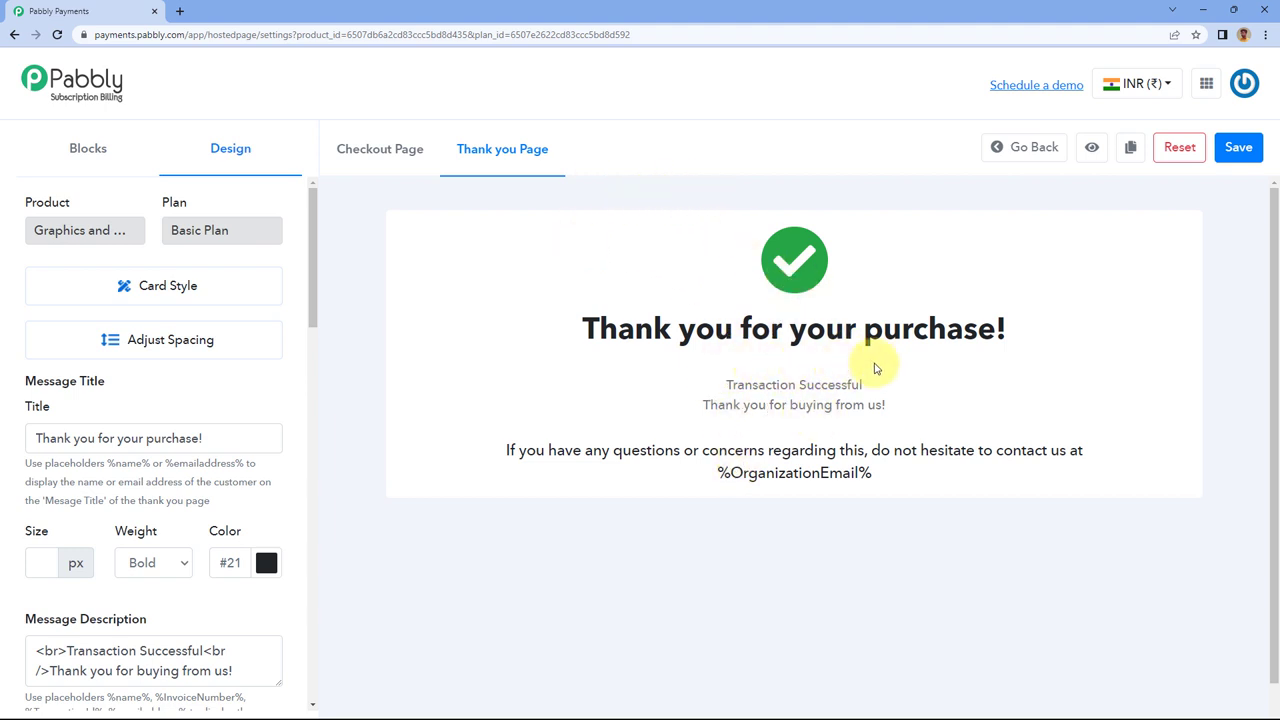
drag(717, 473, 876, 477)
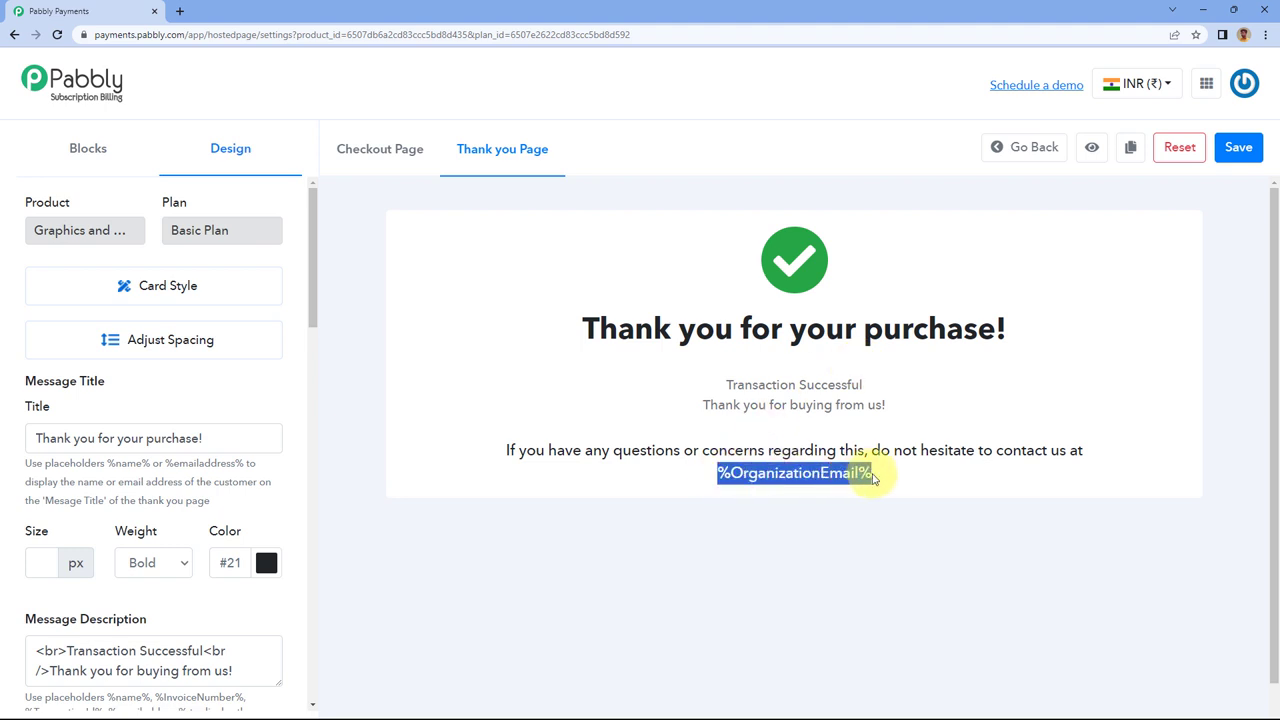
click(892, 468)
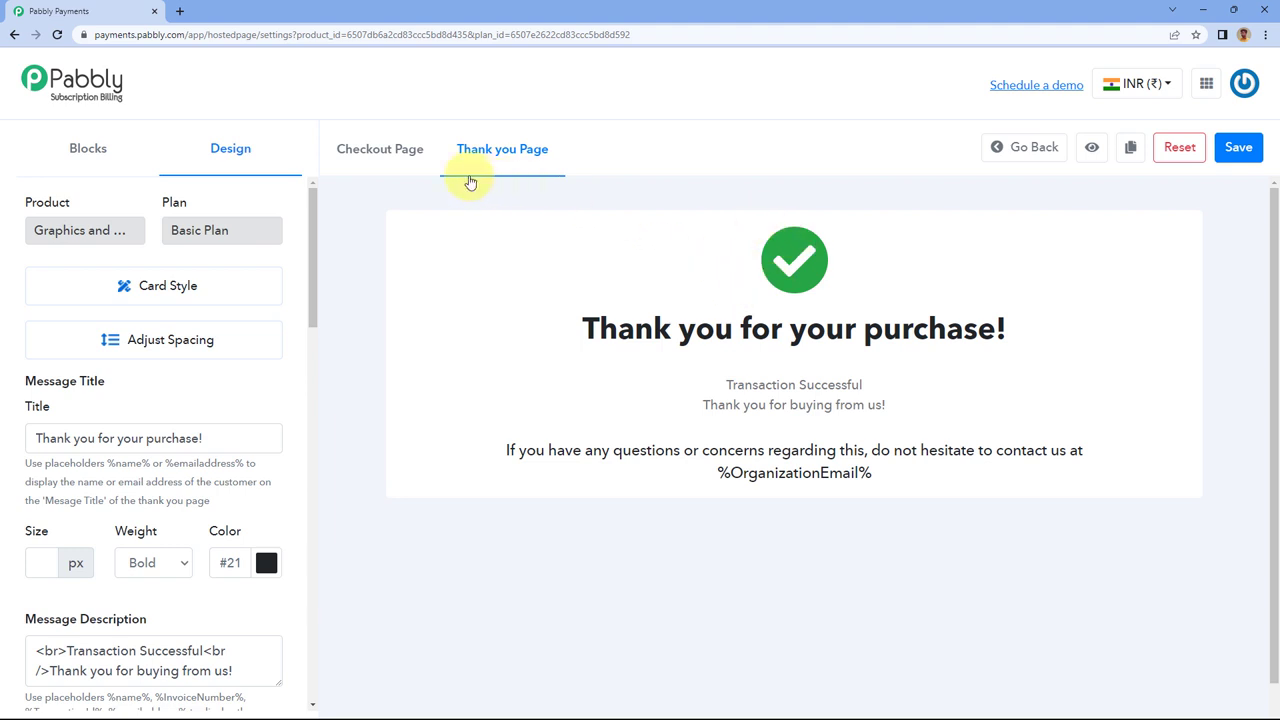
Return to the checkout page, view it, and examine the Import/Clone Design options without importing anything.
click(407, 148)
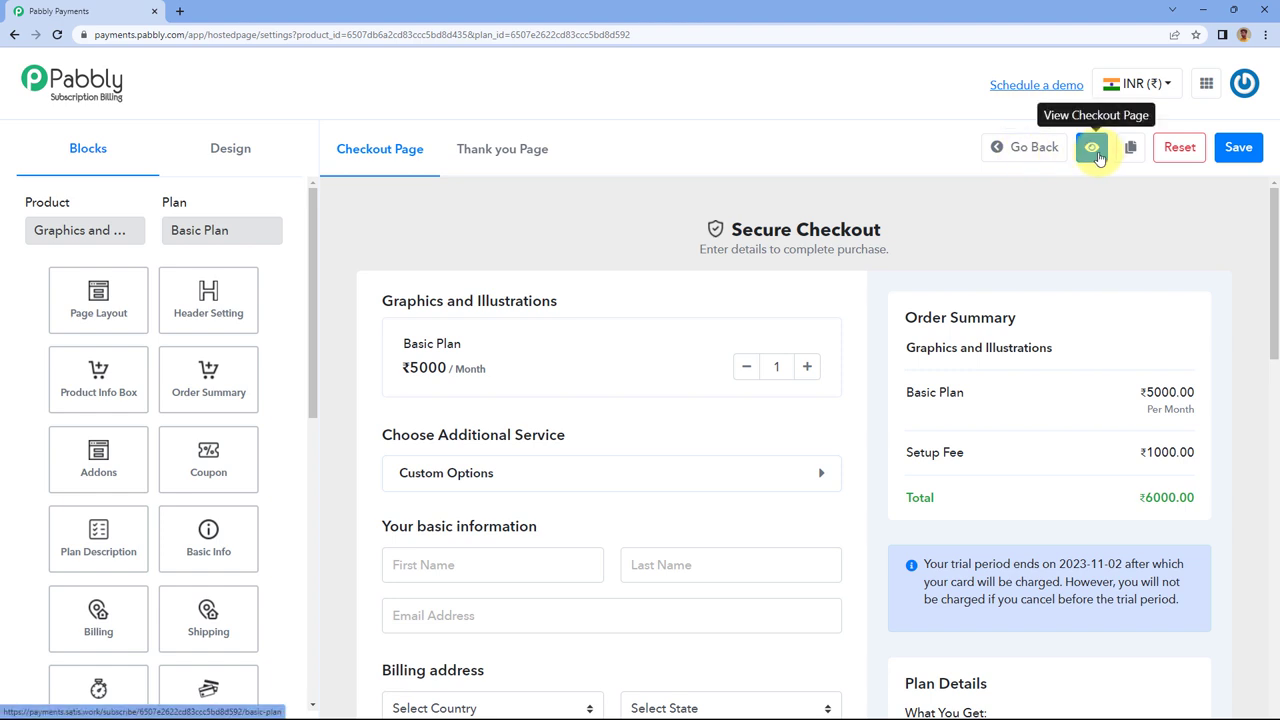
click(1091, 154)
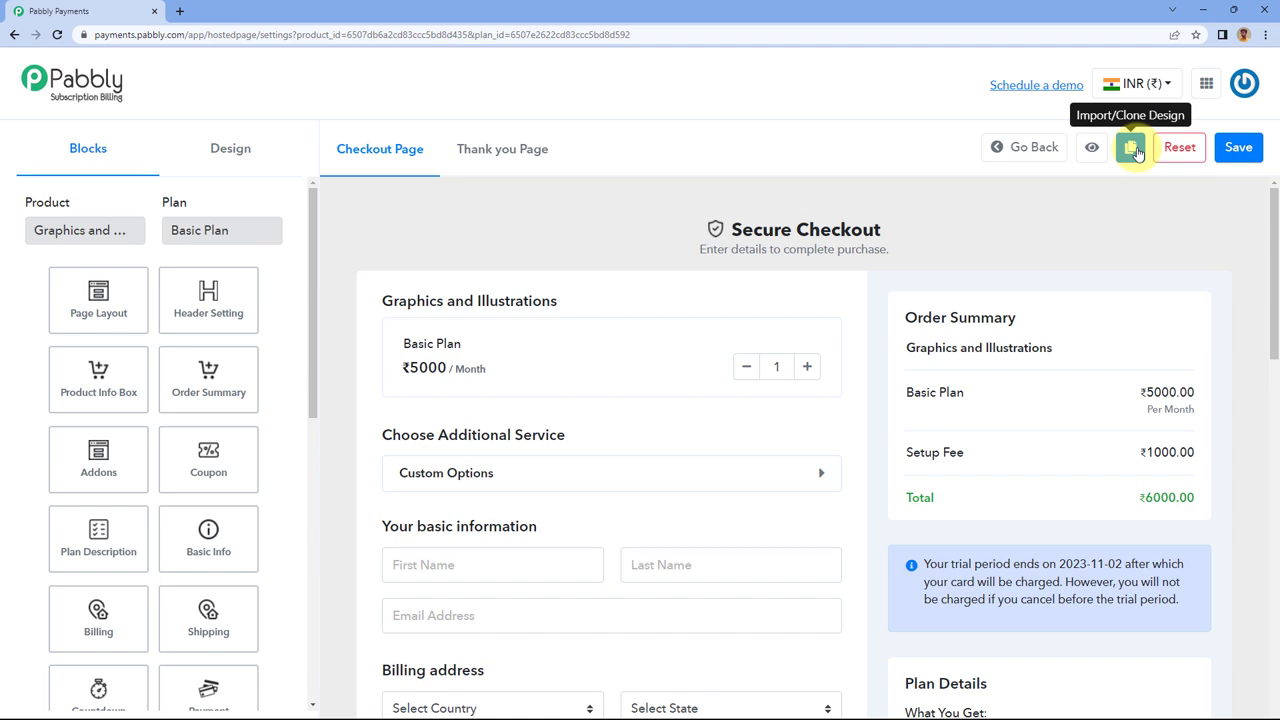
click(1133, 149)
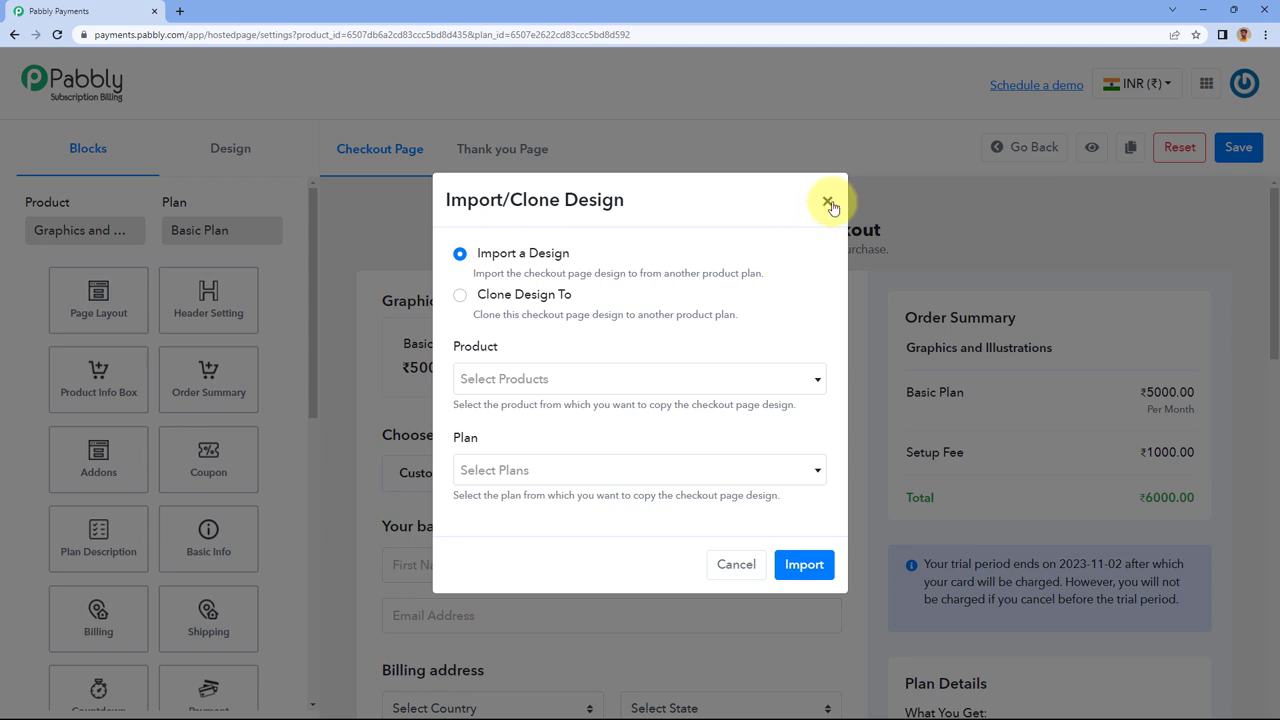
click(829, 204)
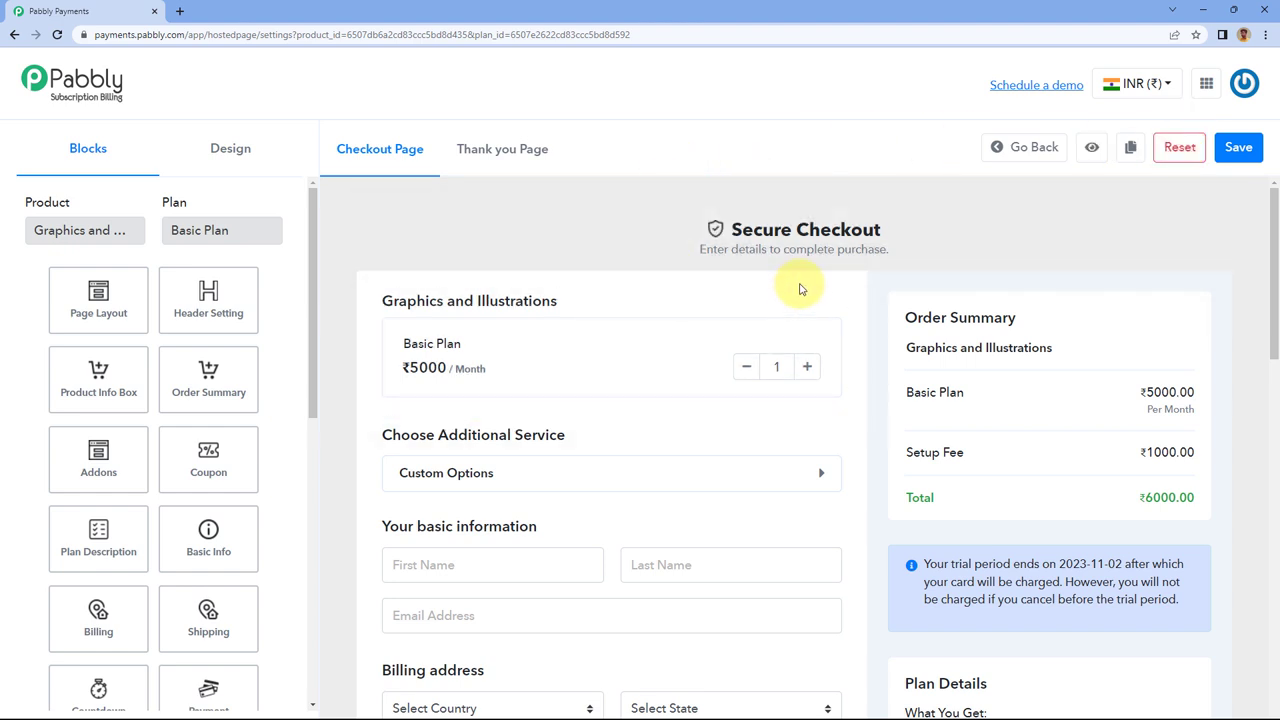
scroll(940, 211, down, 2)
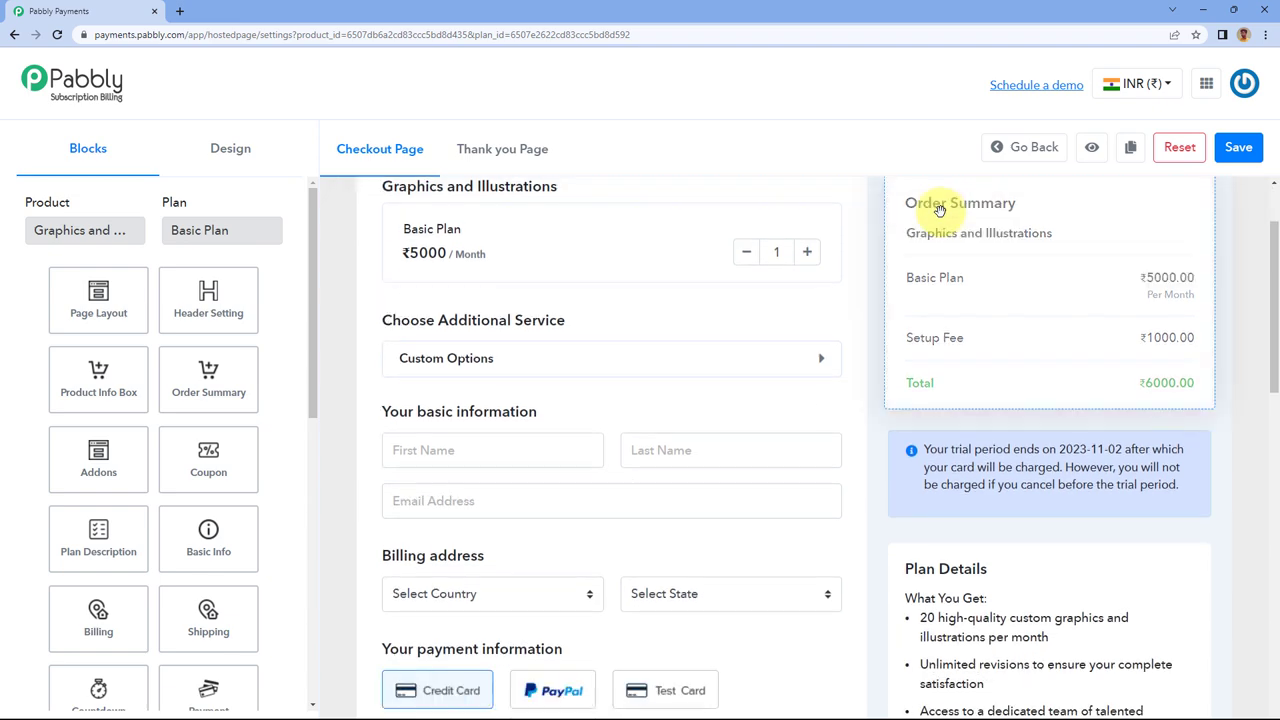
Open the Page Layout block's design settings and examine the Boxed, single-step checkout preview.
scroll(937, 211, up, 2)
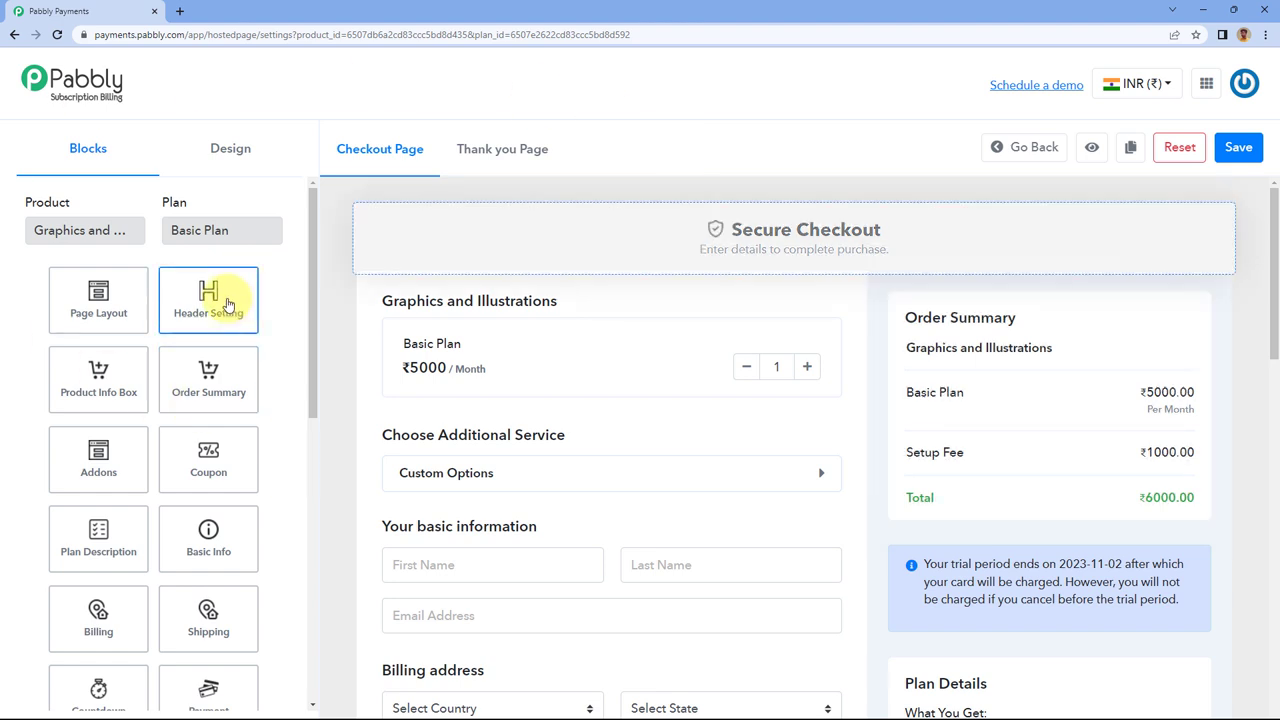
scroll(150, 270, down, 1)
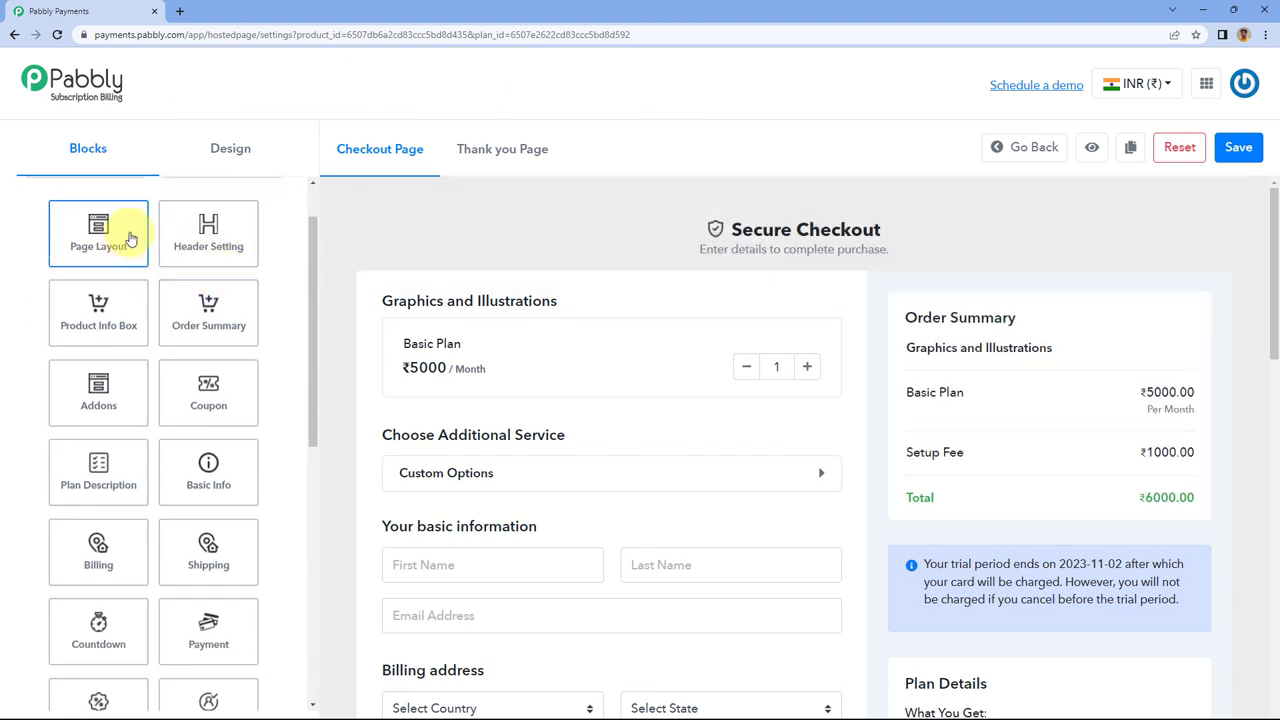
click(130, 238)
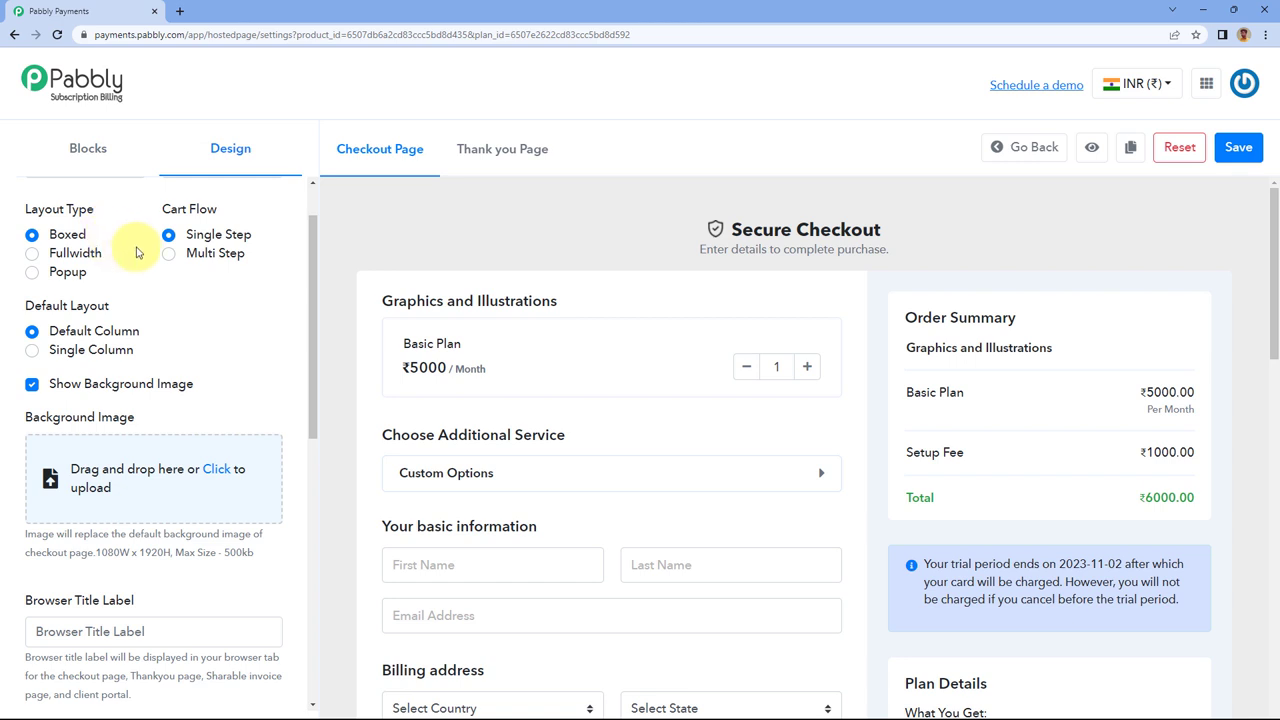
scroll(137, 253, up, 1)
scroll(137, 262, down, 1)
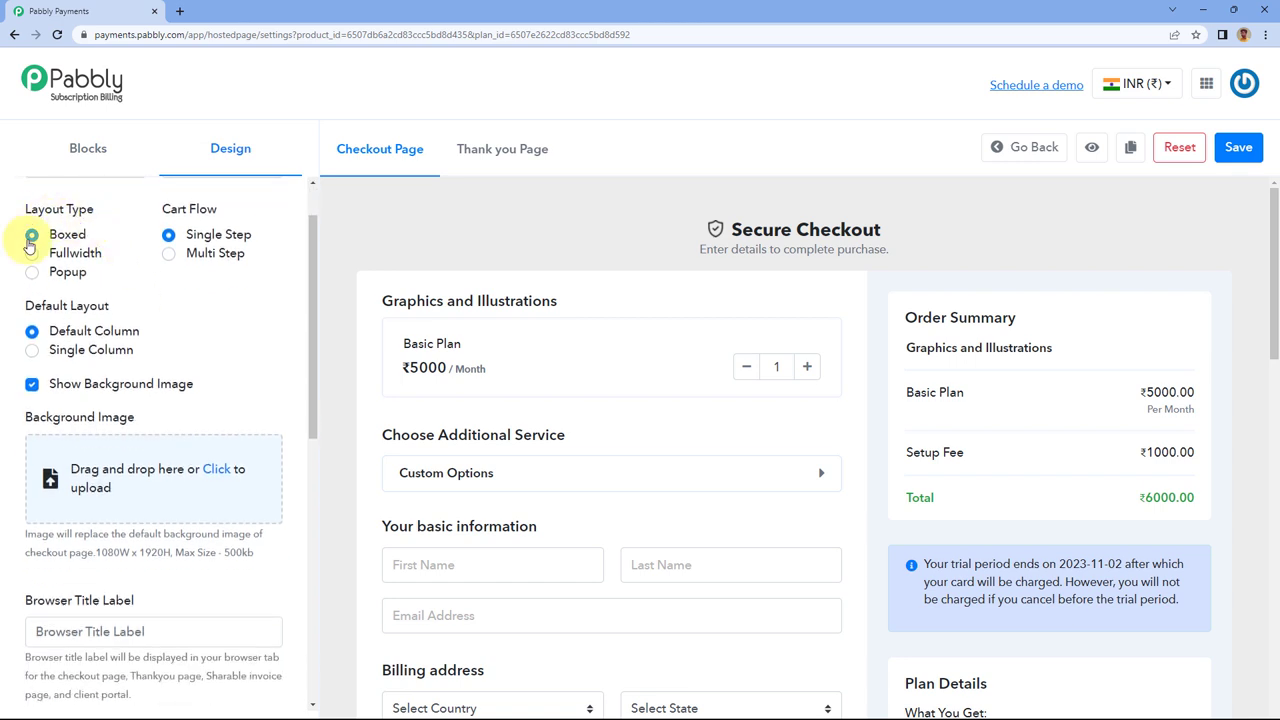
scroll(586, 237, down, 2)
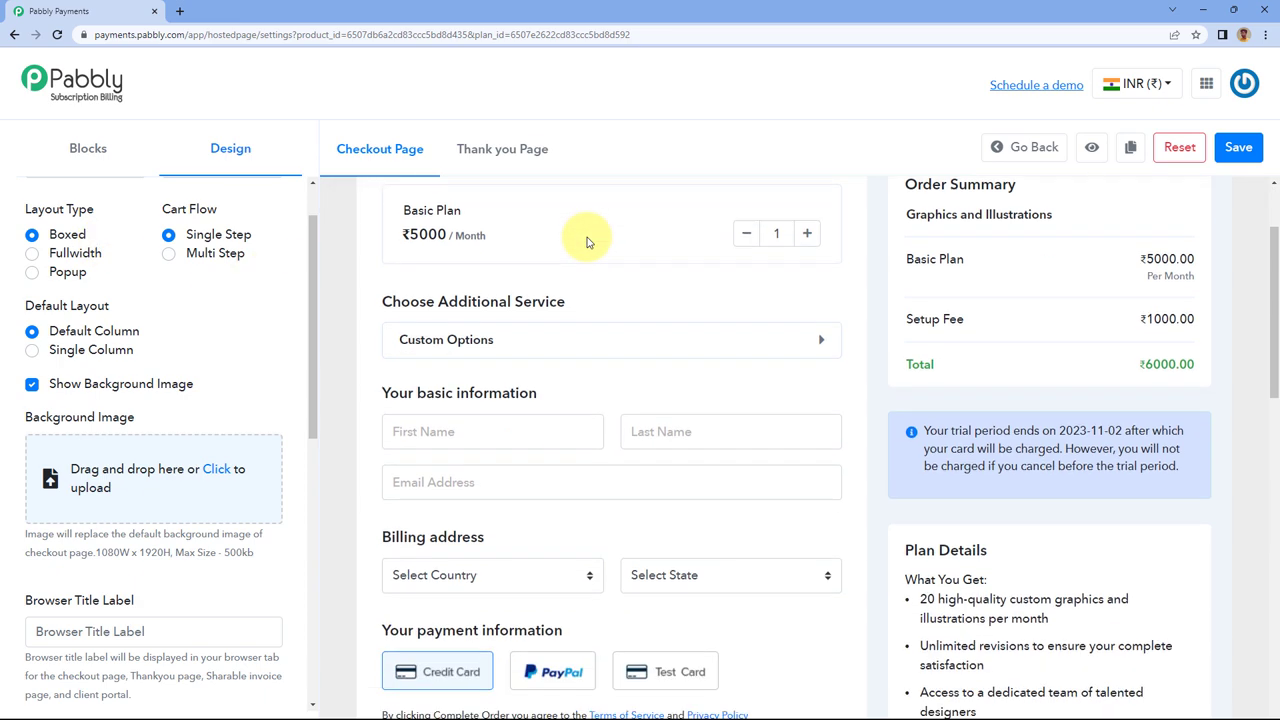
scroll(586, 237, up, 1)
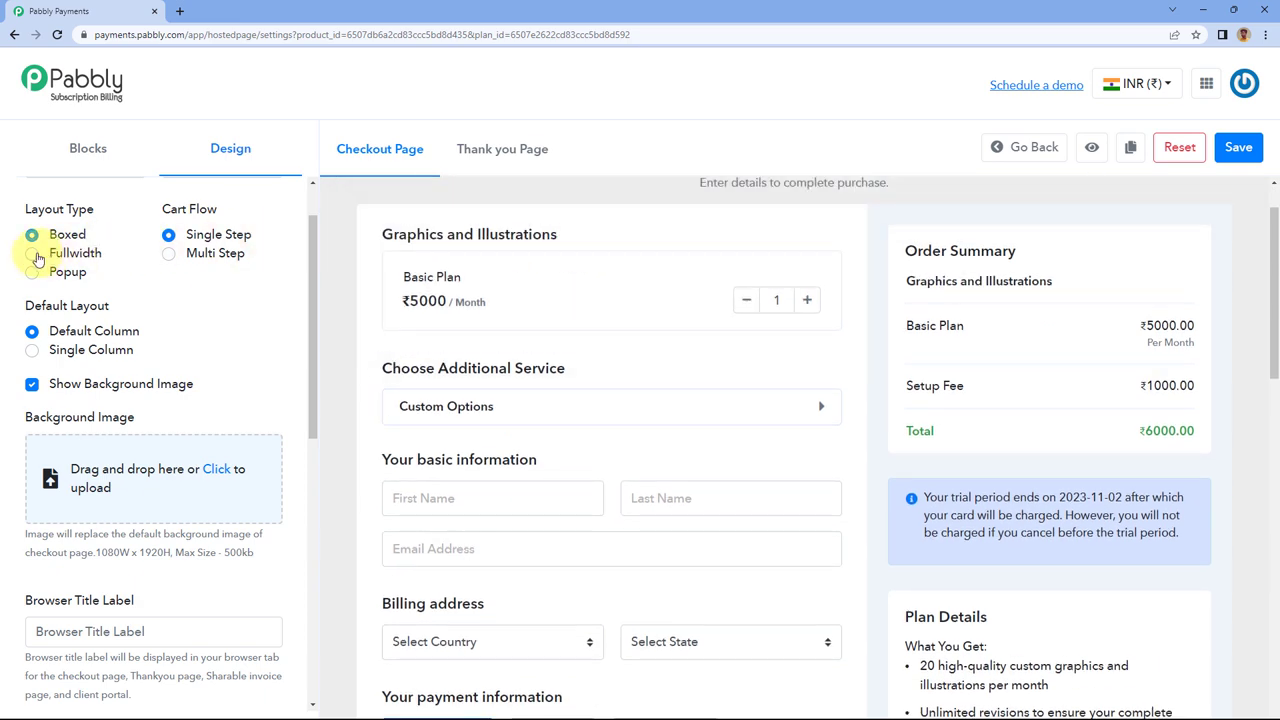
Try the Fullwidth and Popup layout types on the checkout page, restore Boxed, and review its preview.
click(37, 258)
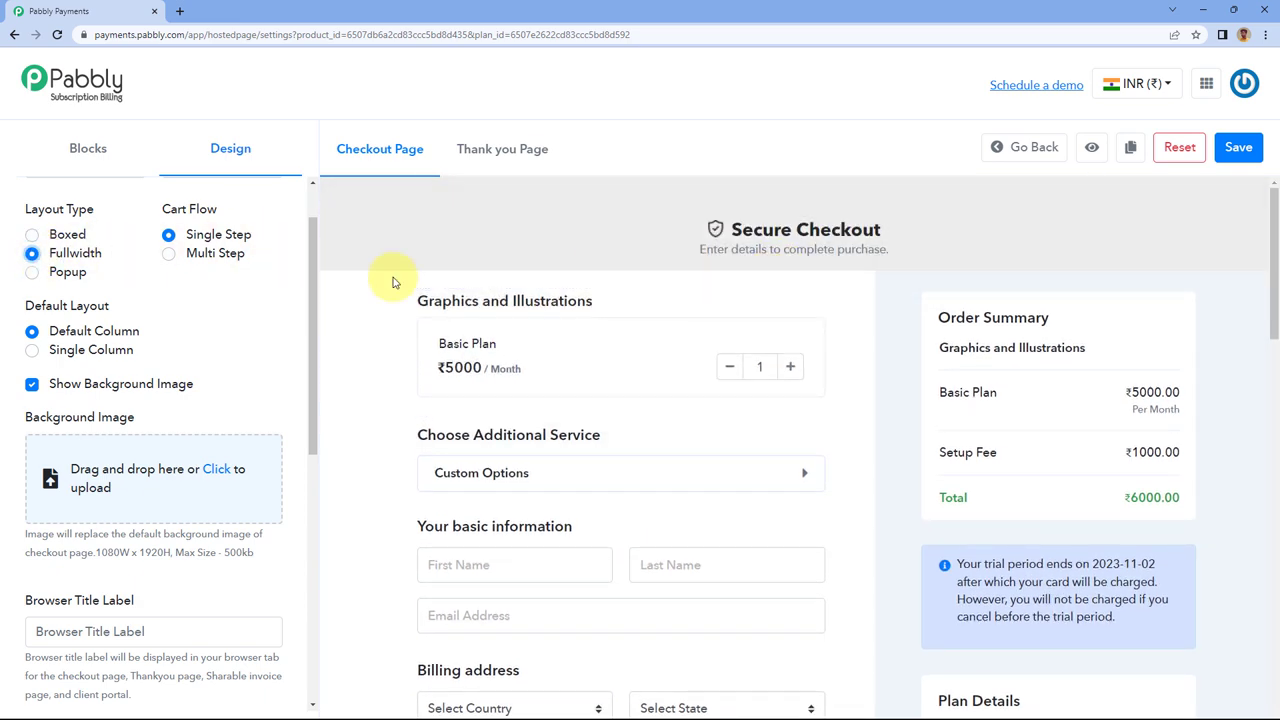
click(32, 234)
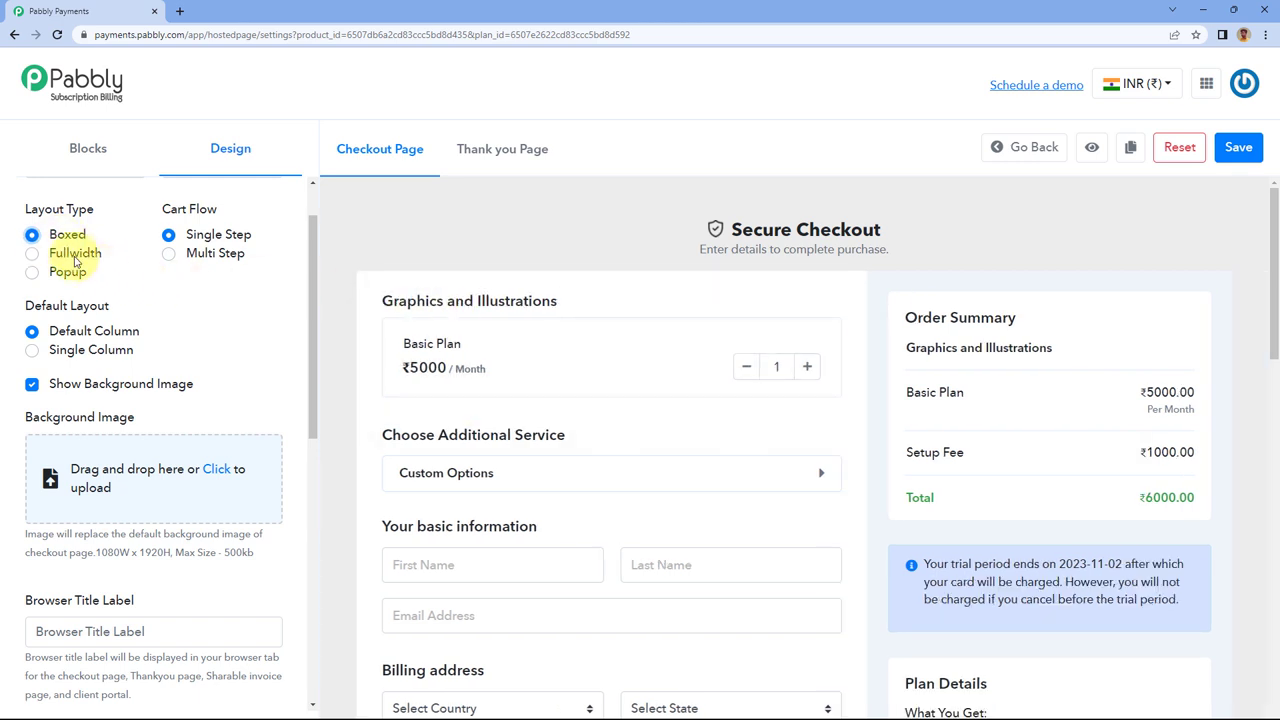
click(75, 257)
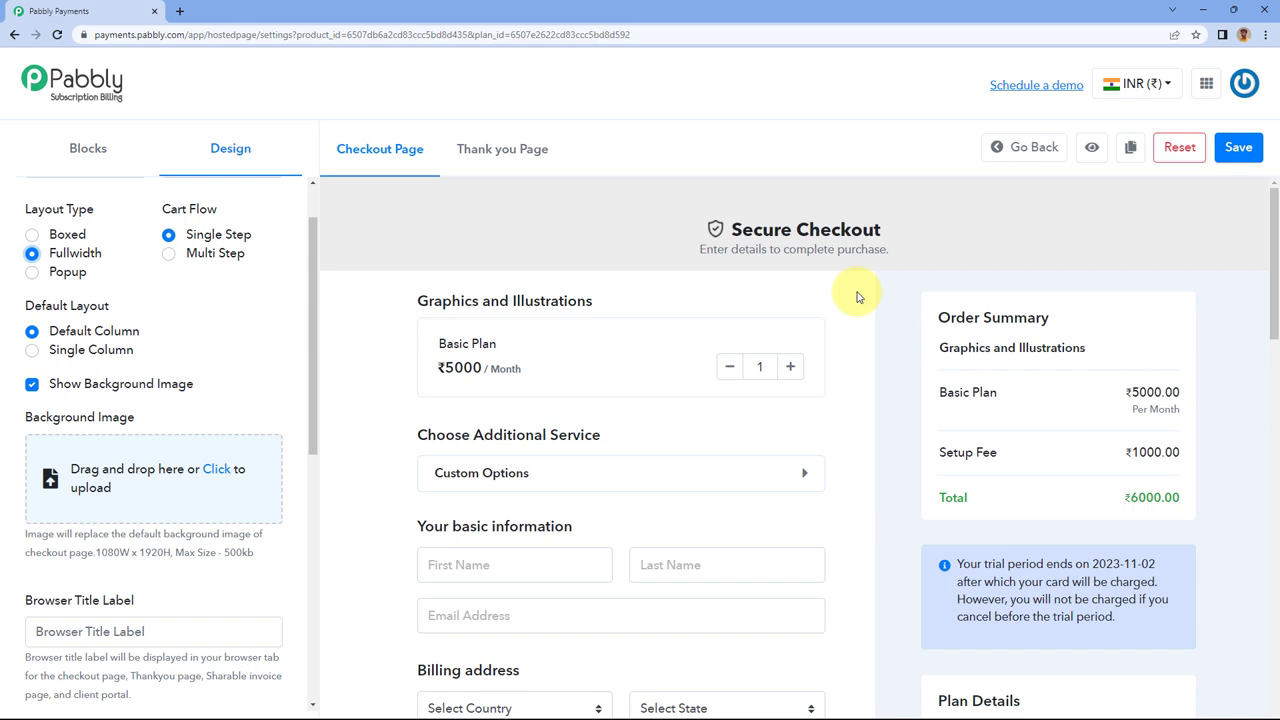
click(31, 273)
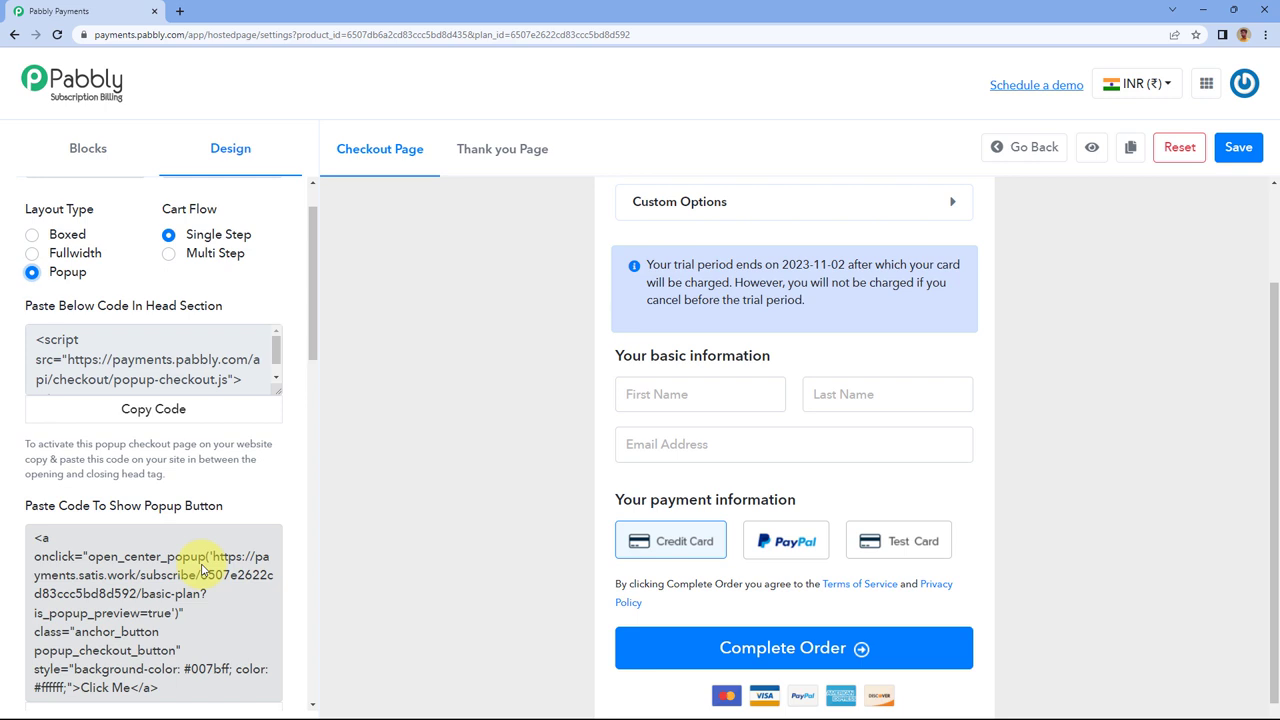
scroll(620, 358, up, 3)
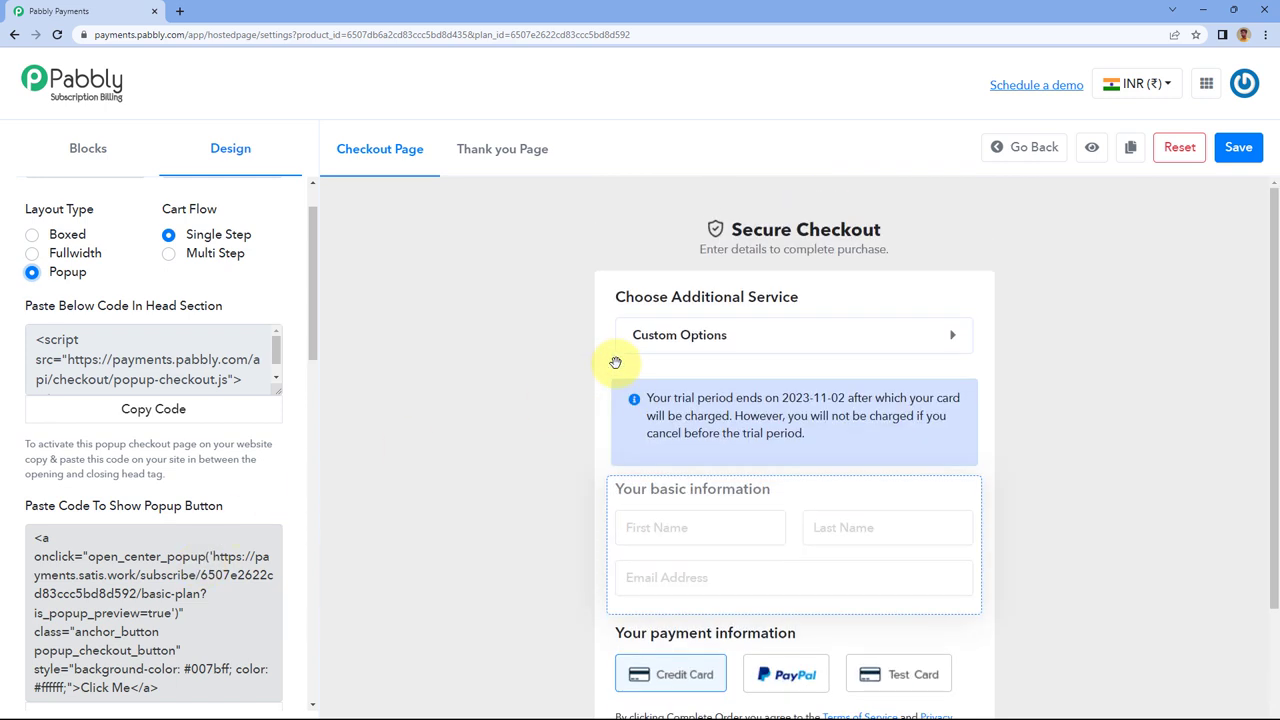
click(33, 236)
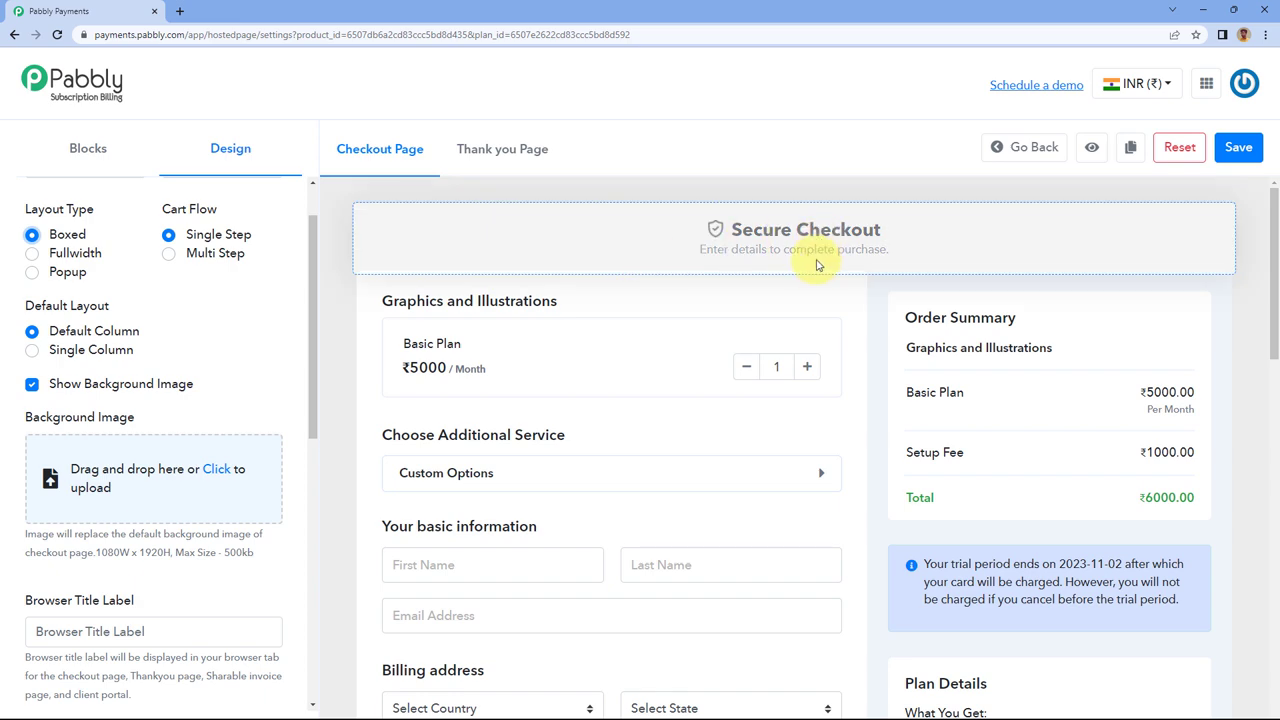
scroll(851, 277, down, 2)
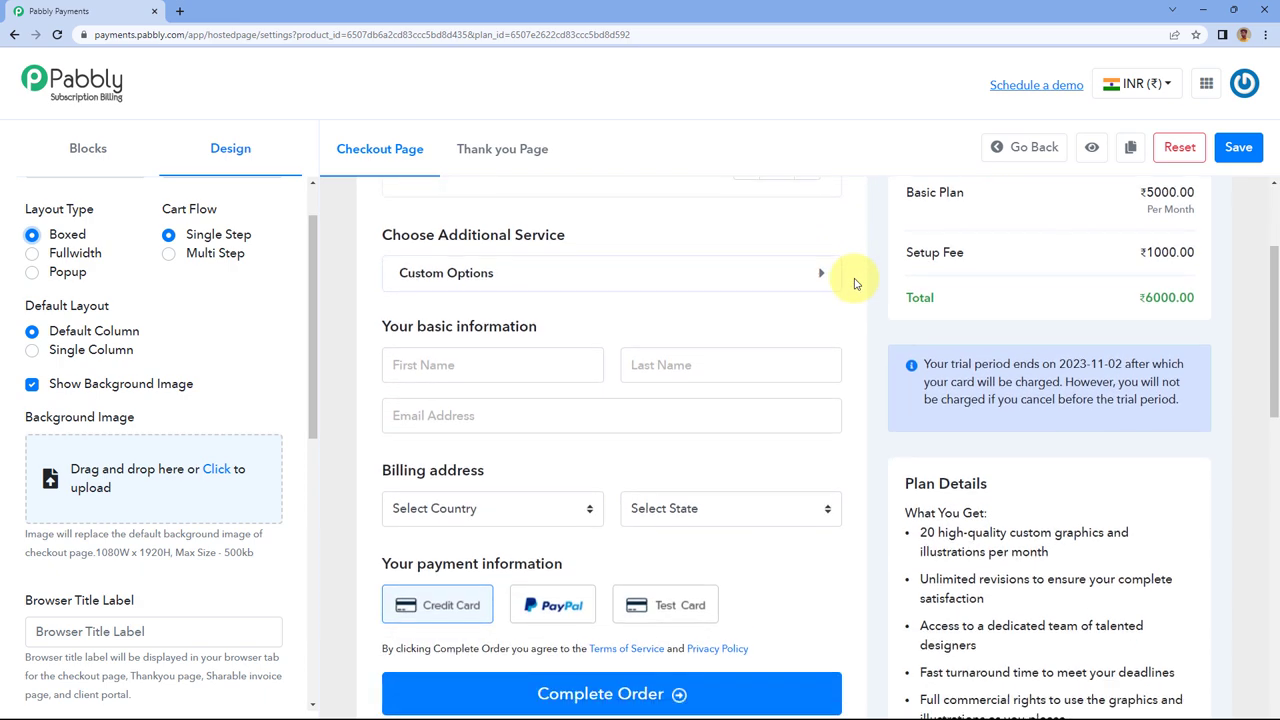
scroll(853, 277, down, 5)
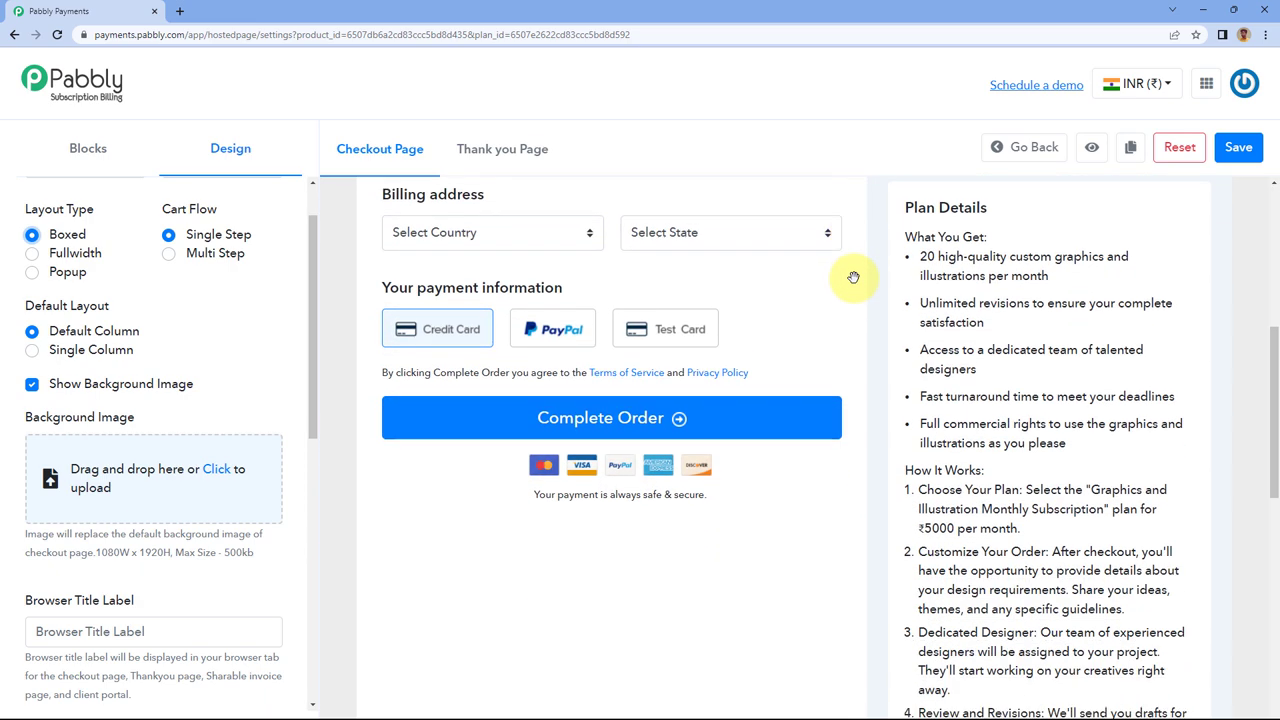
scroll(853, 277, down, 2)
scroll(853, 277, up, 7)
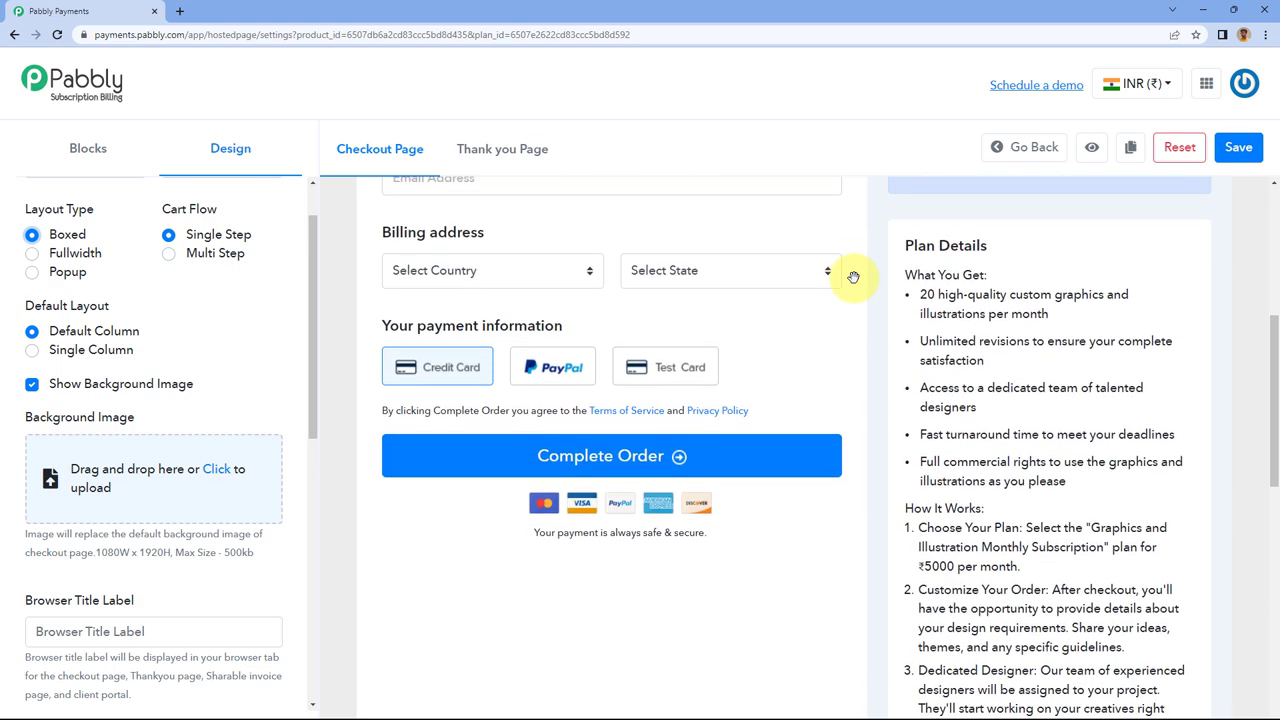
scroll(853, 277, up, 2)
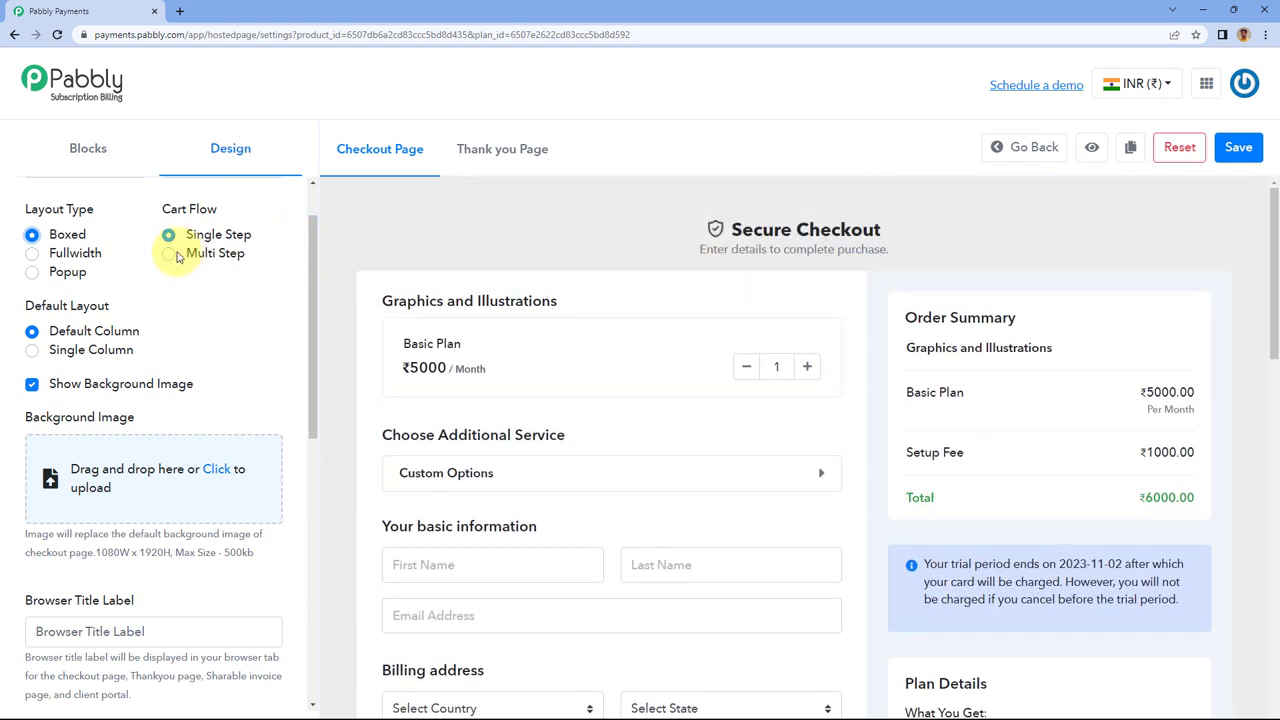
Try the Multi Step cart flow and expand Custom Options in the Customer step's preview.
click(168, 255)
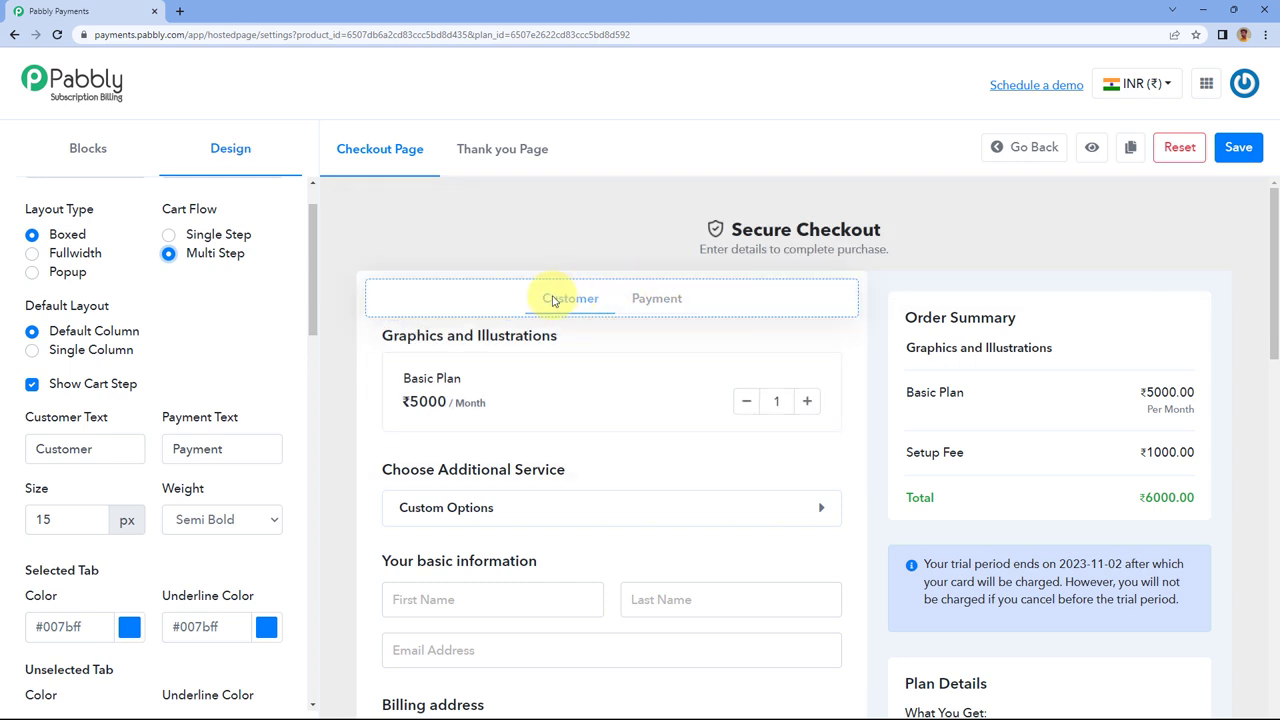
scroll(586, 252, down, 1)
scroll(545, 262, down, 1)
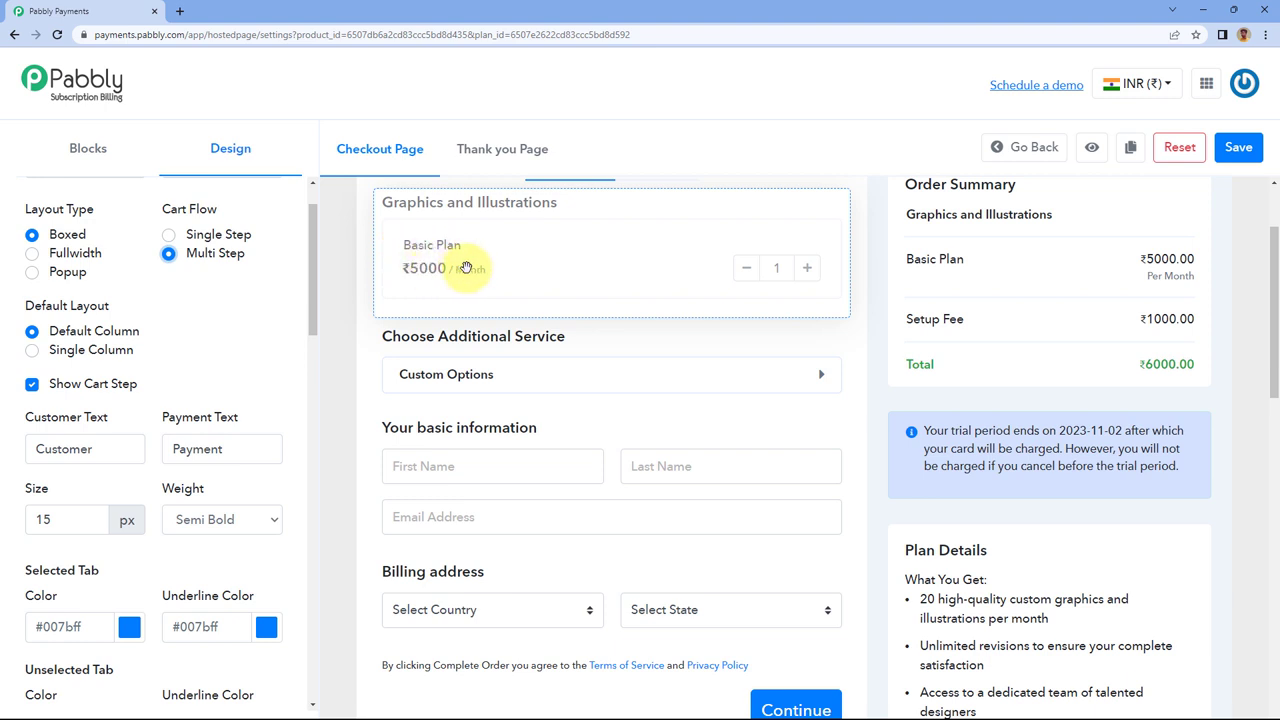
scroll(470, 292, down, 2)
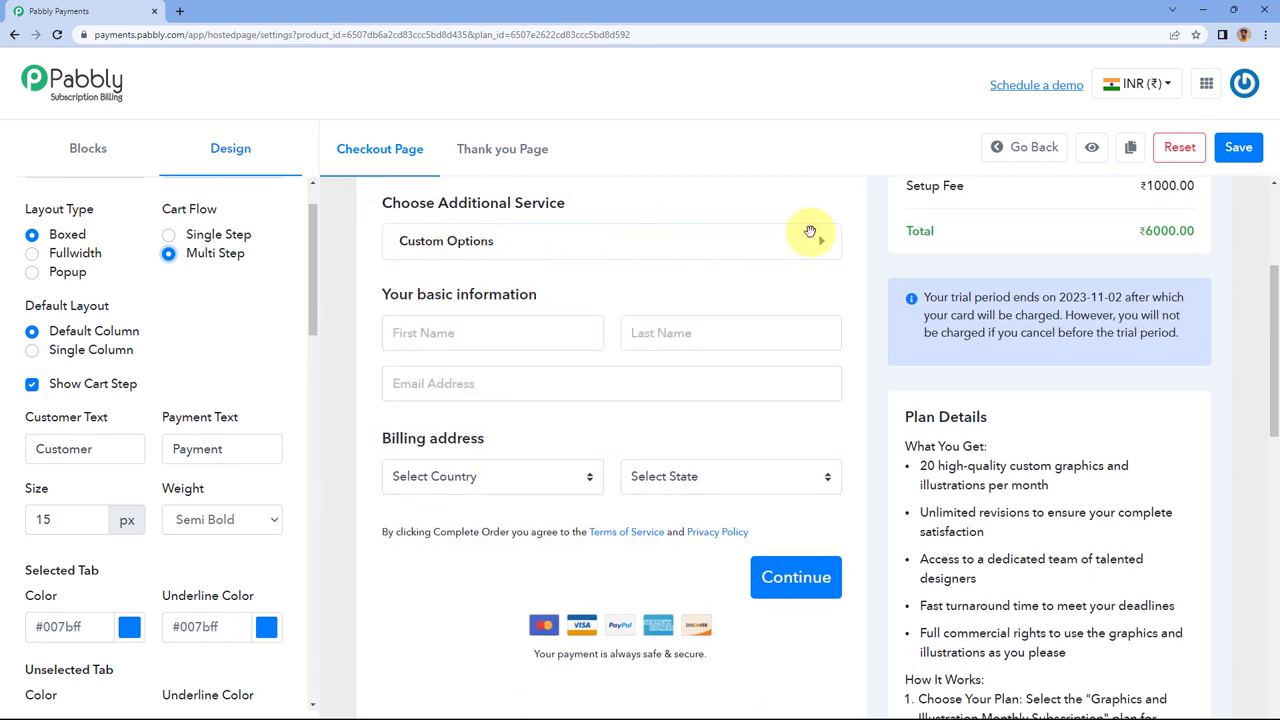
click(820, 243)
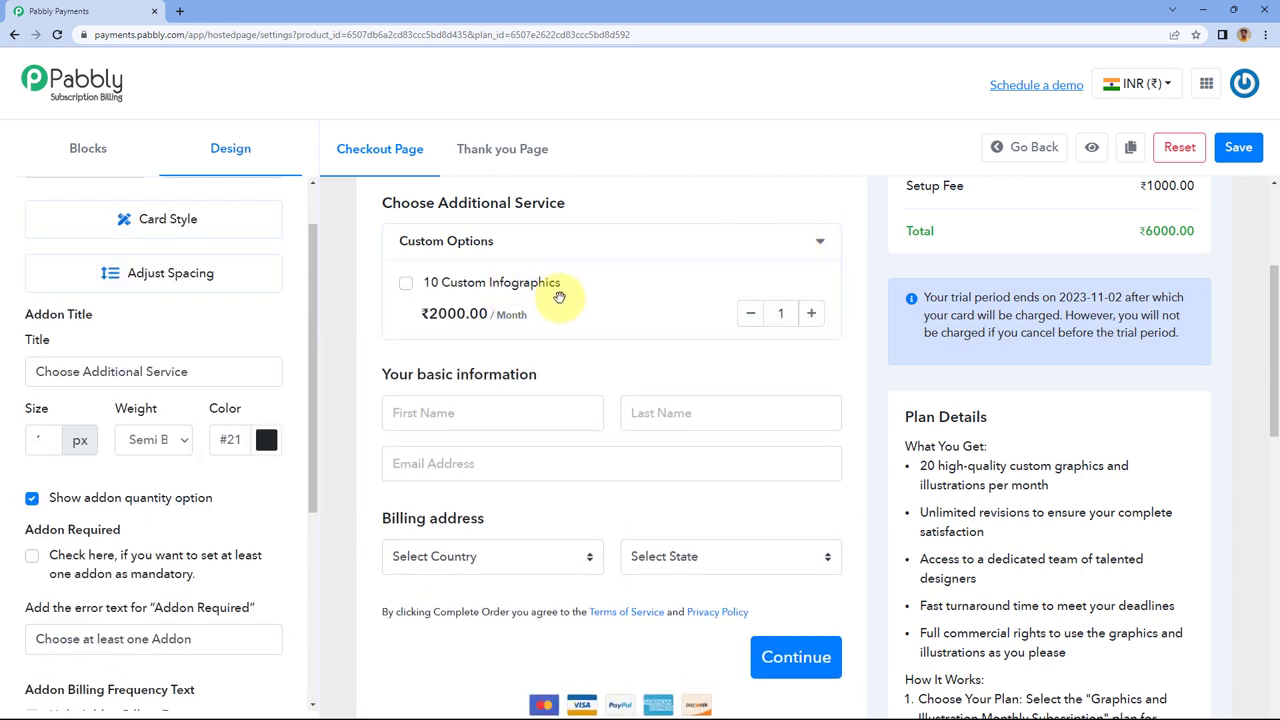
scroll(560, 295, up, 4)
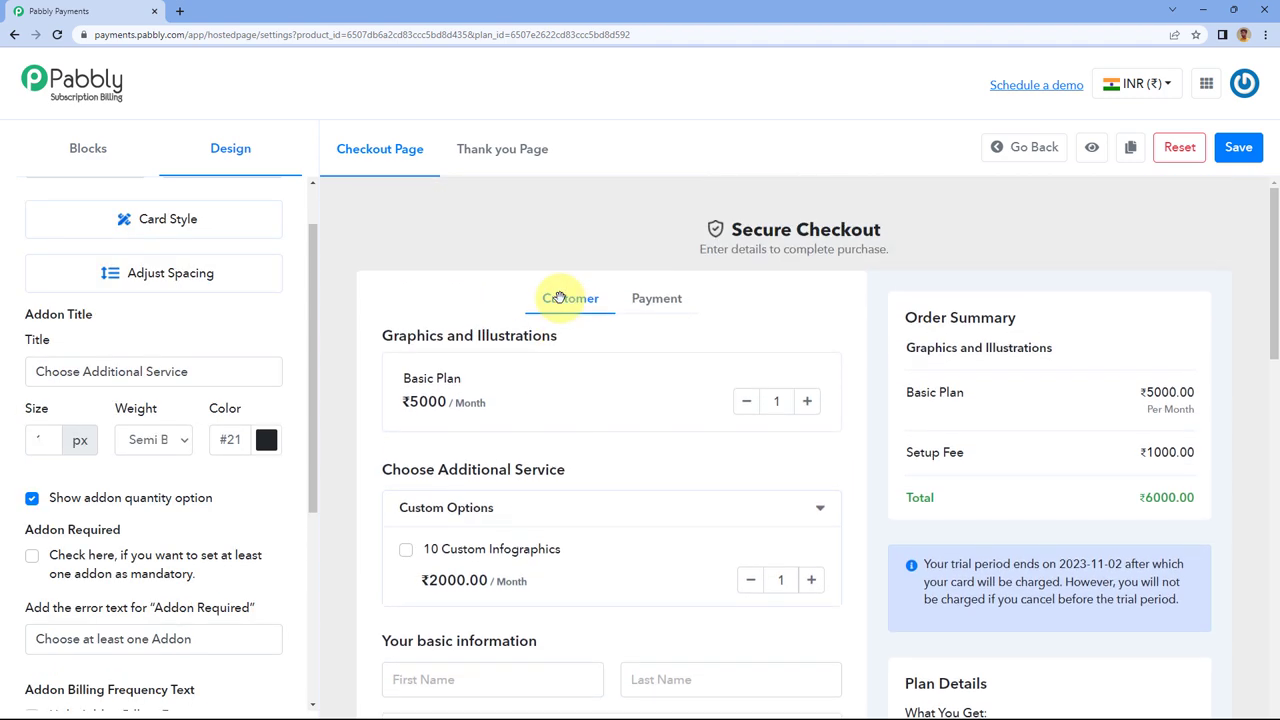
Review the multi-step cart's preview and set the cart flow back to Single Step.
click(661, 306)
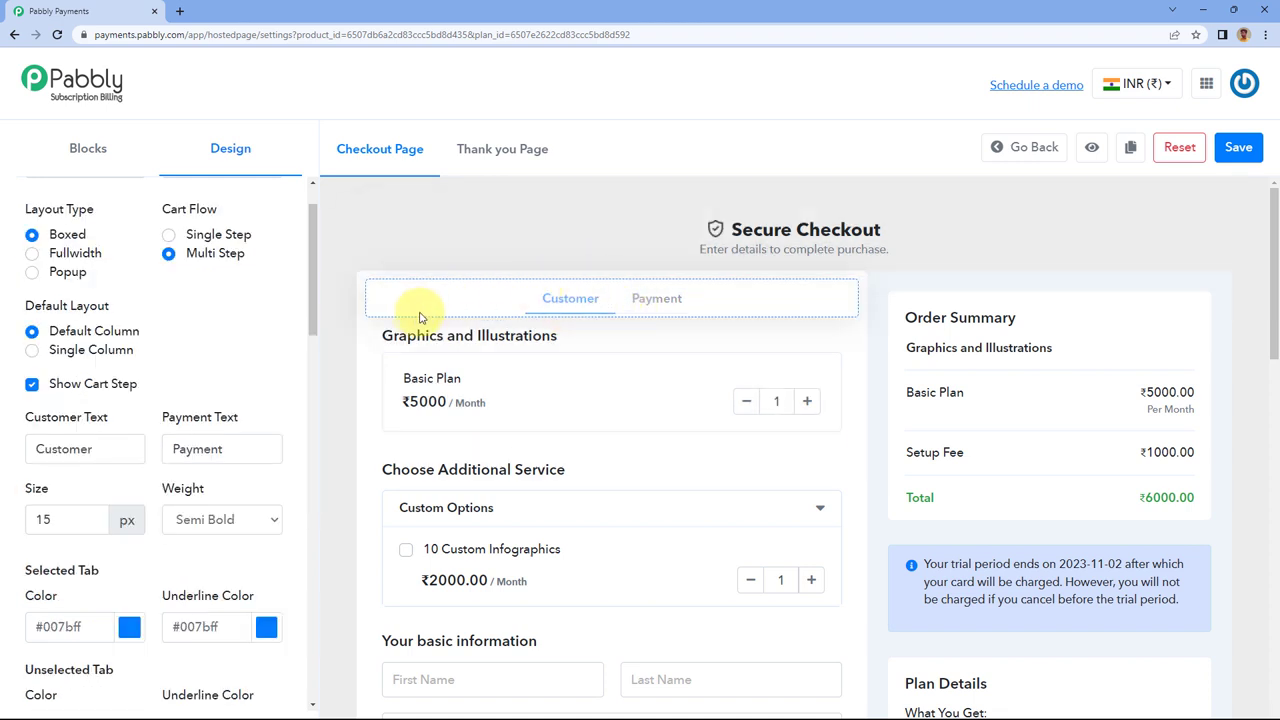
scroll(414, 317, down, 3)
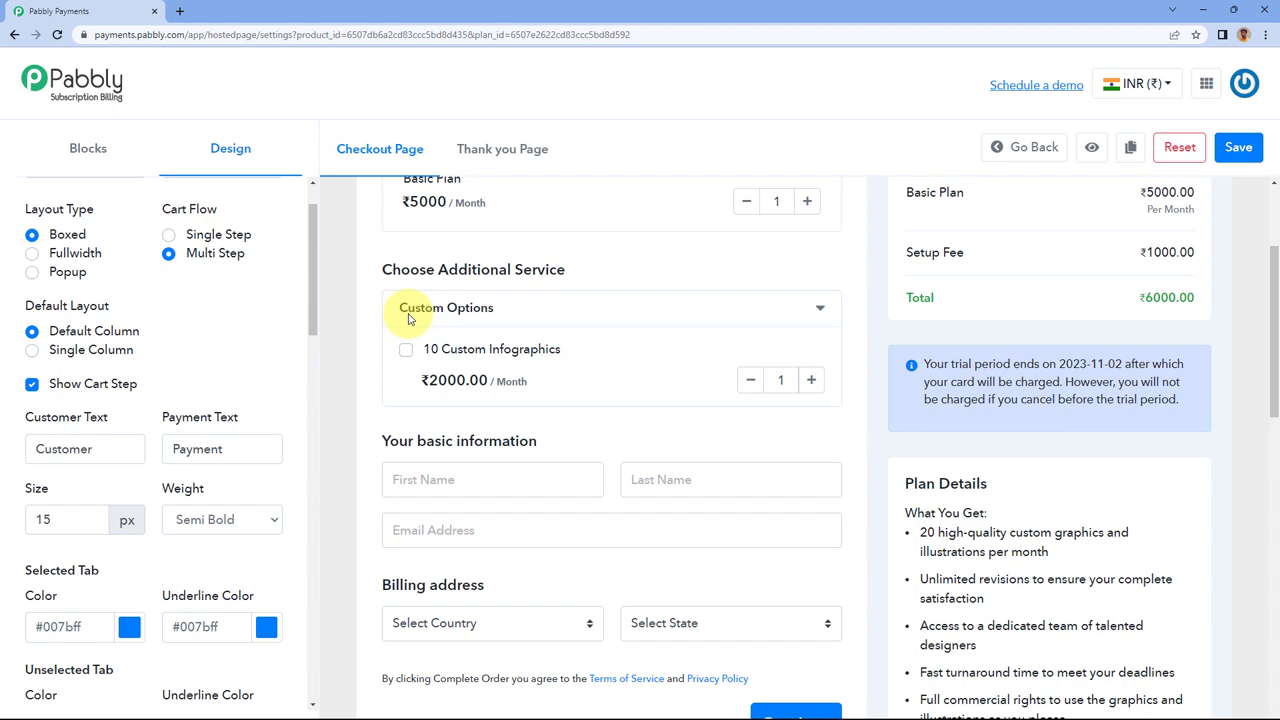
scroll(400, 315, down, 2)
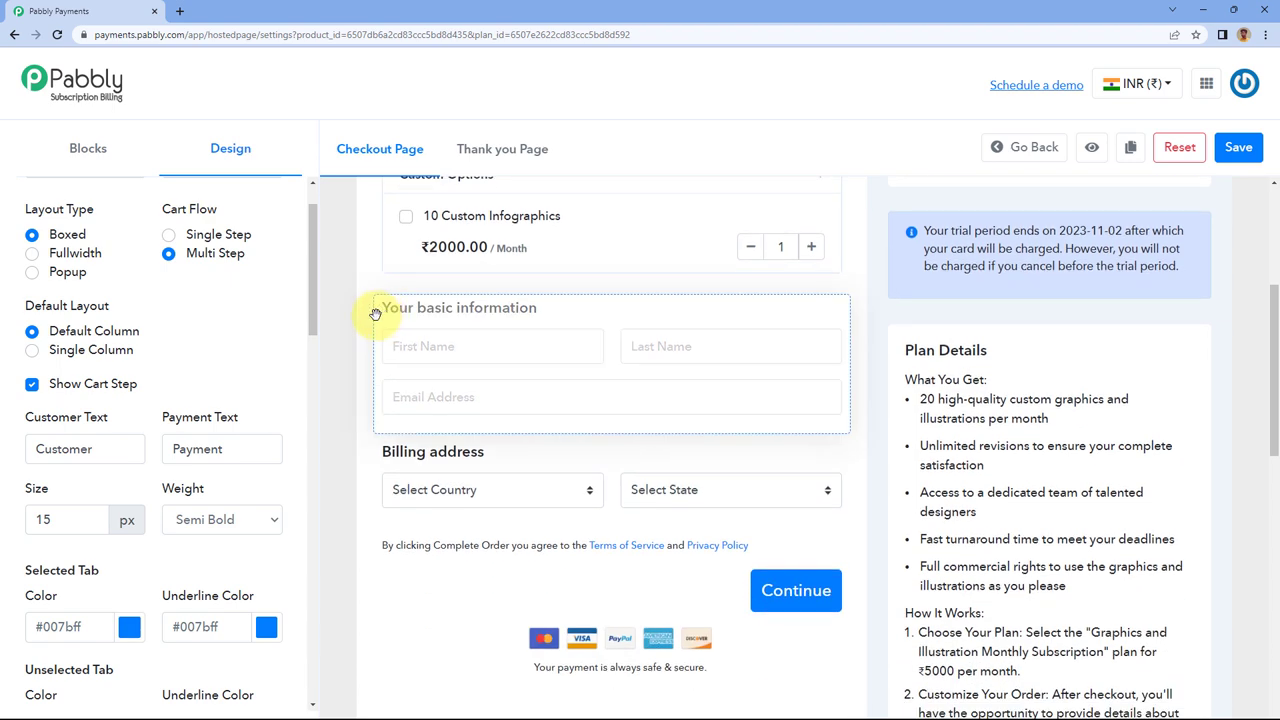
scroll(375, 313, down, 2)
scroll(372, 313, up, 6)
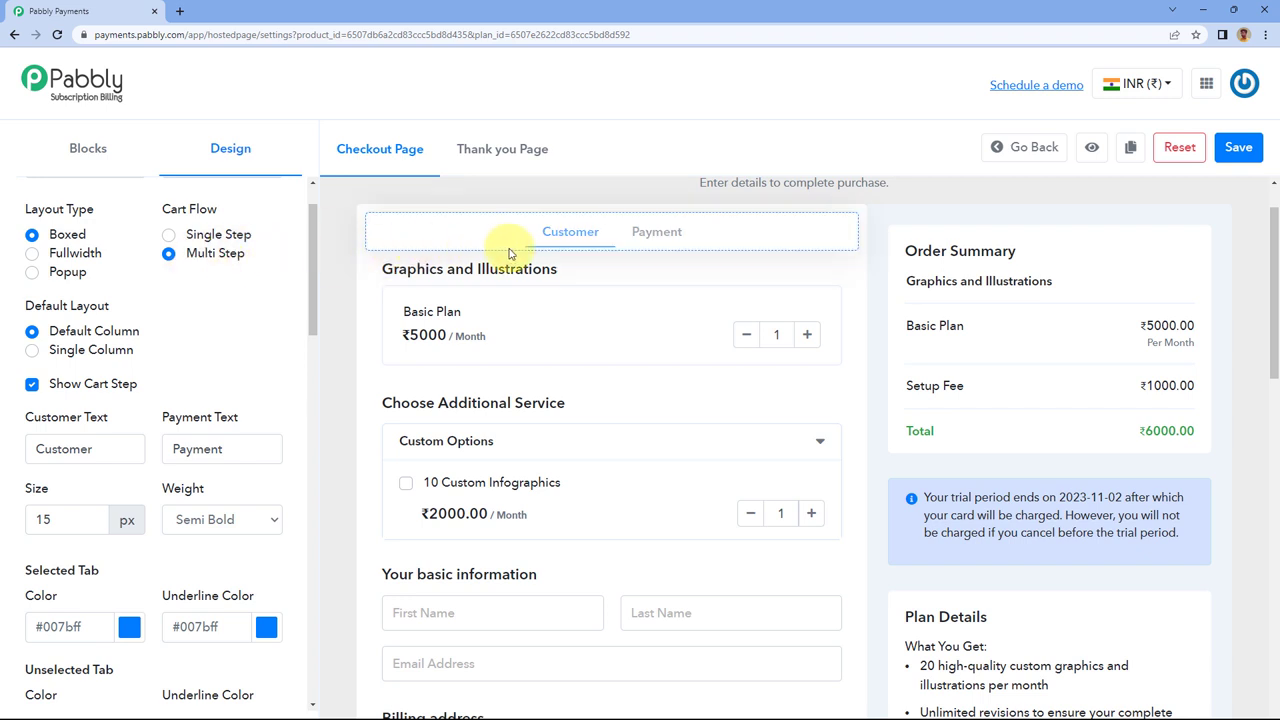
click(169, 238)
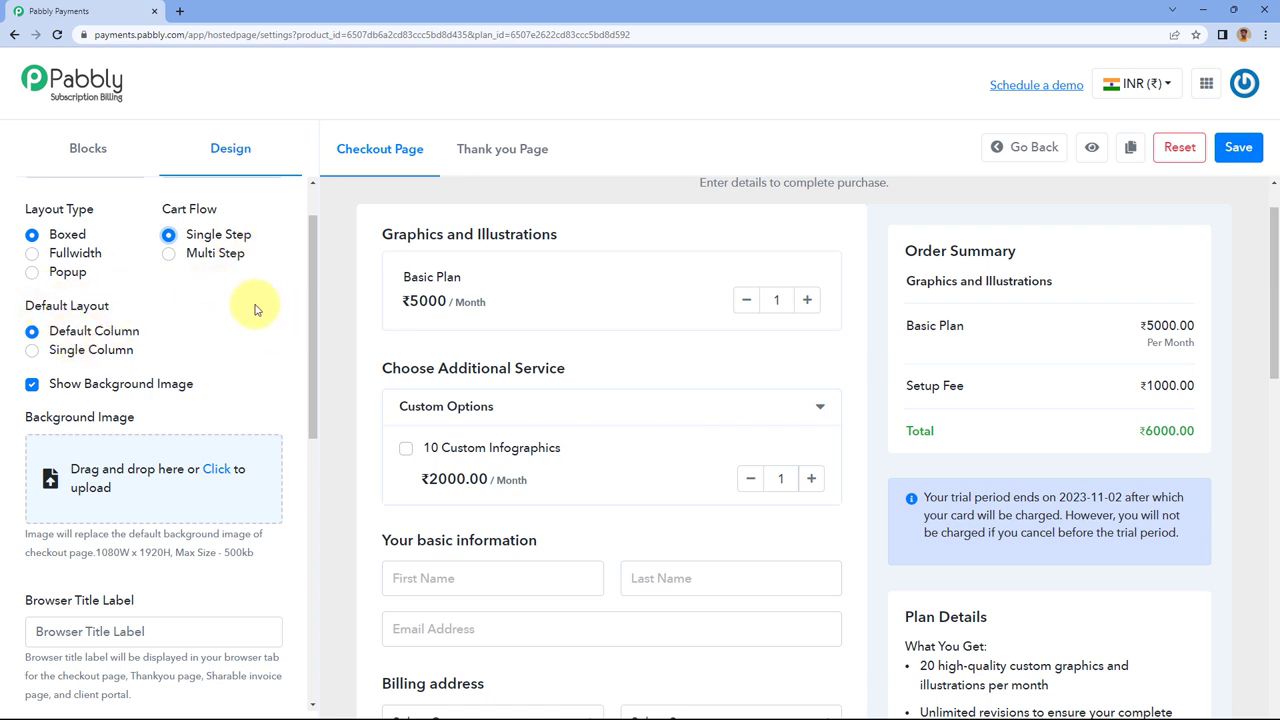
Try the Single Column layout, review the full checkout preview from plan to payment section, and restore Default Column.
click(34, 351)
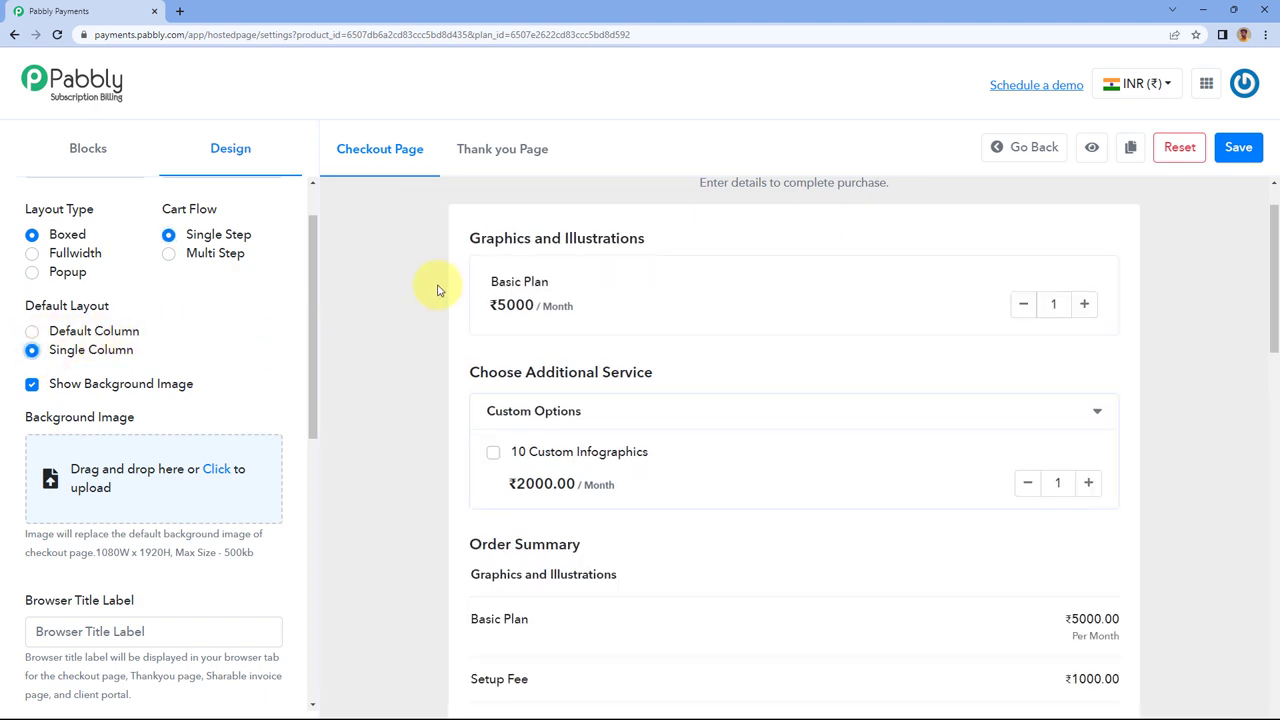
scroll(597, 280, down, 5)
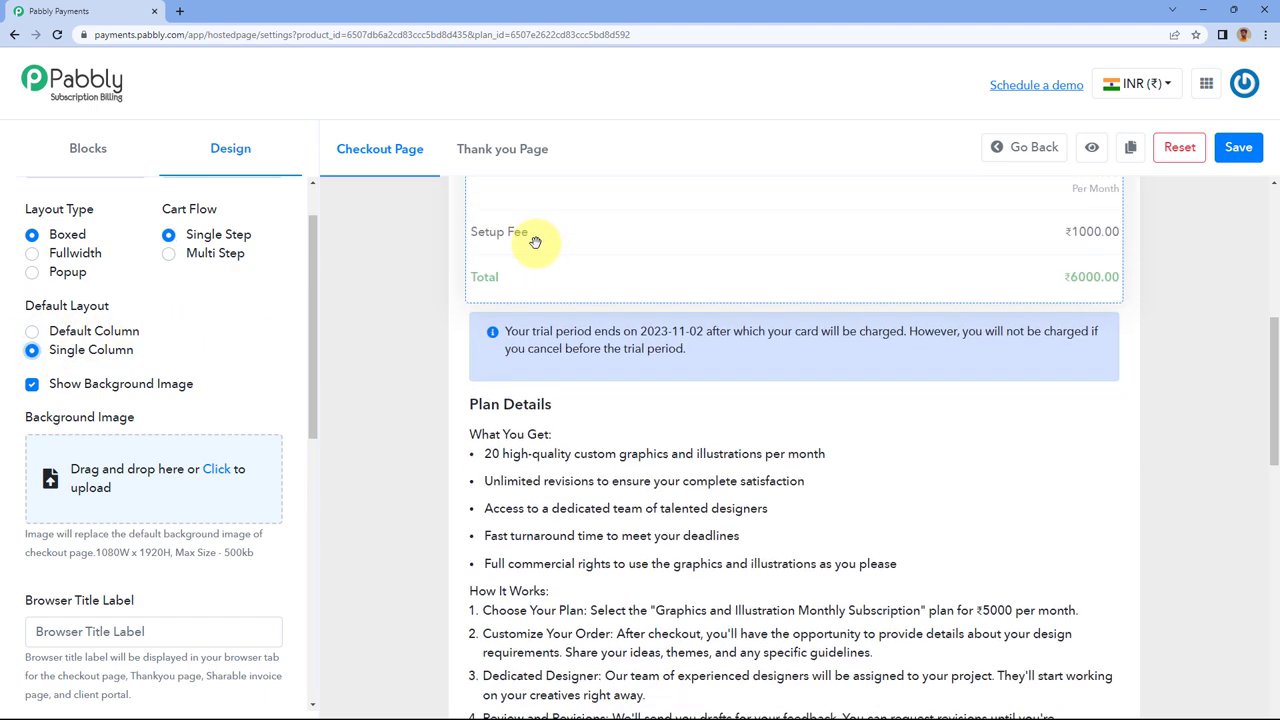
scroll(535, 242, up, 5)
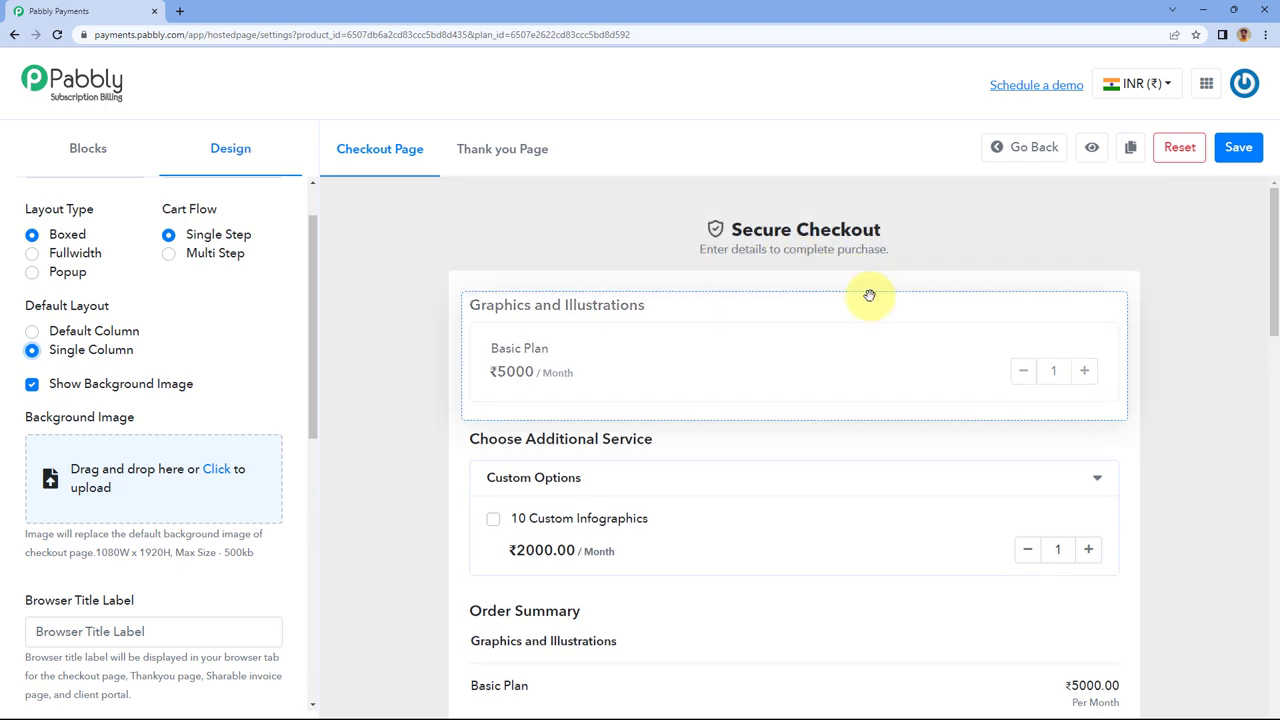
scroll(823, 334, down, 3)
scroll(790, 325, up, 3)
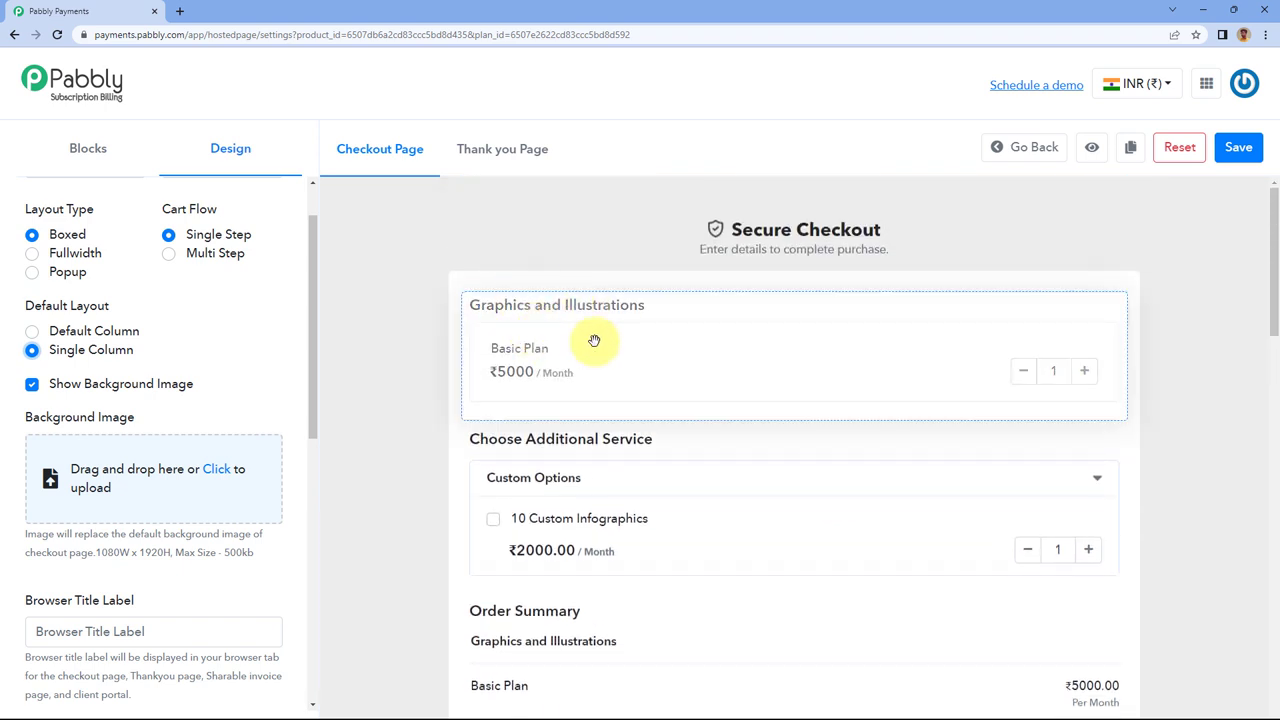
scroll(594, 341, down, 1)
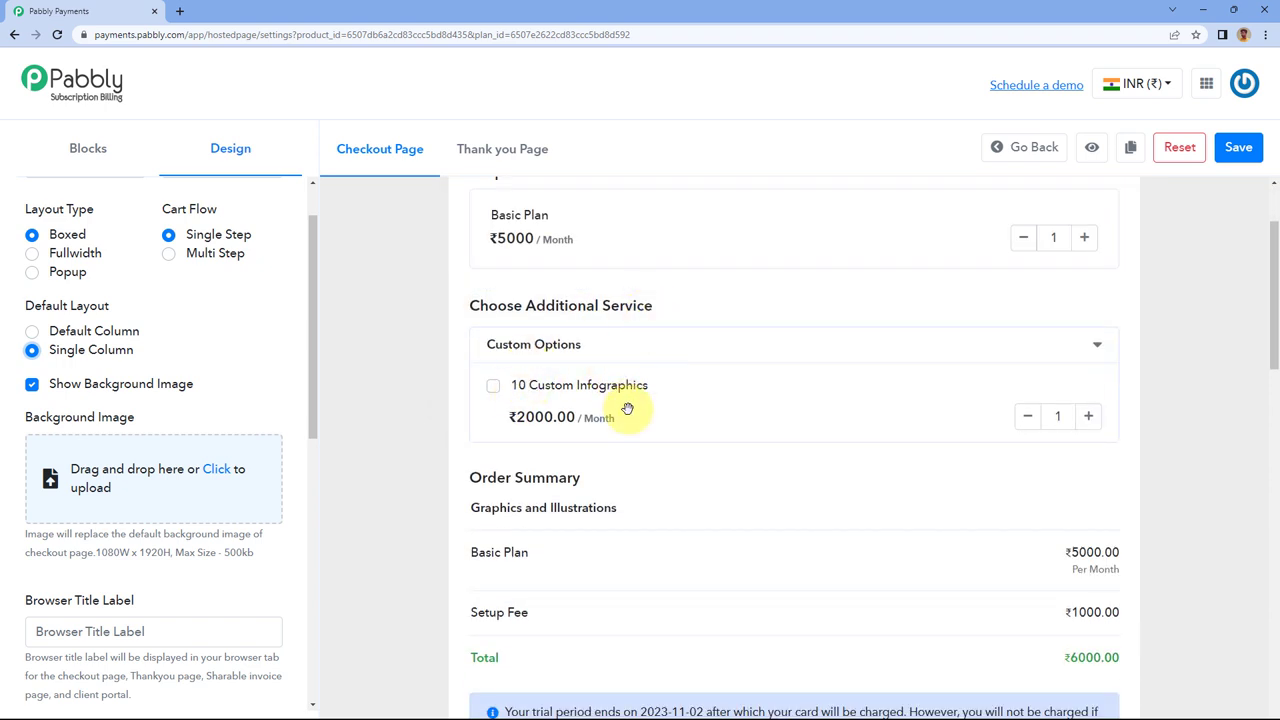
scroll(710, 378, down, 2)
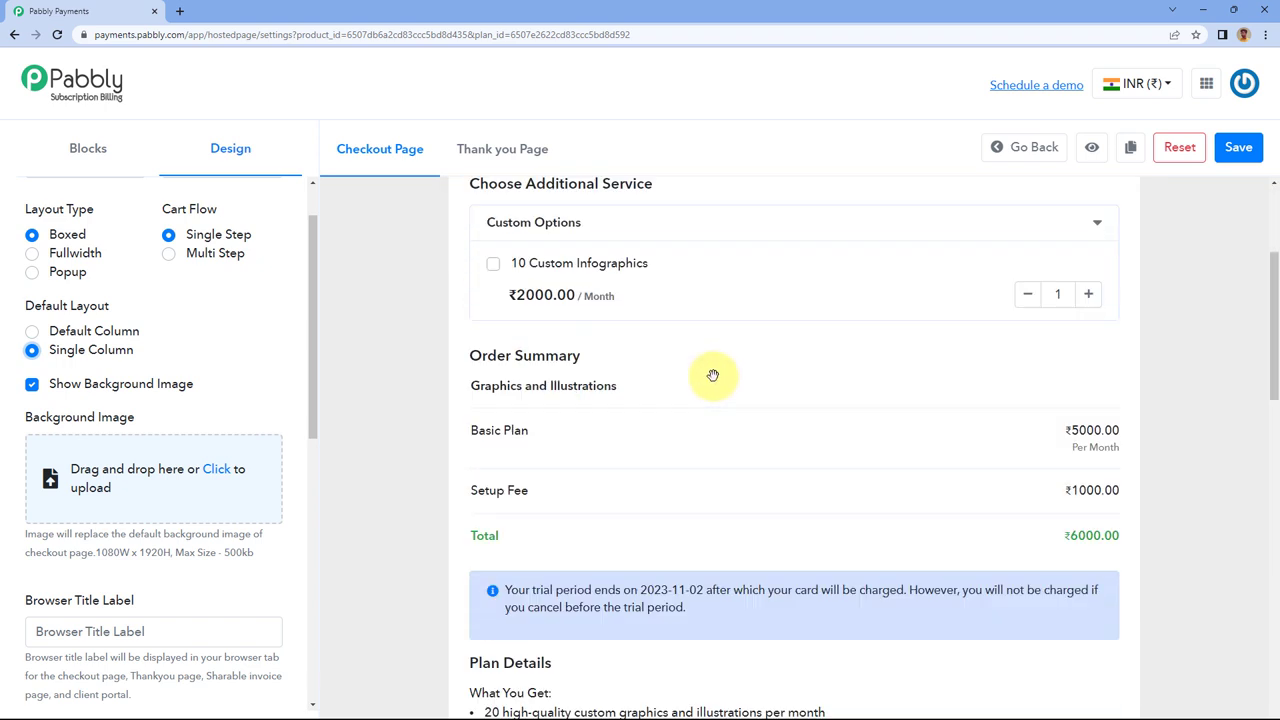
scroll(786, 406, down, 2)
scroll(526, 340, down, 1)
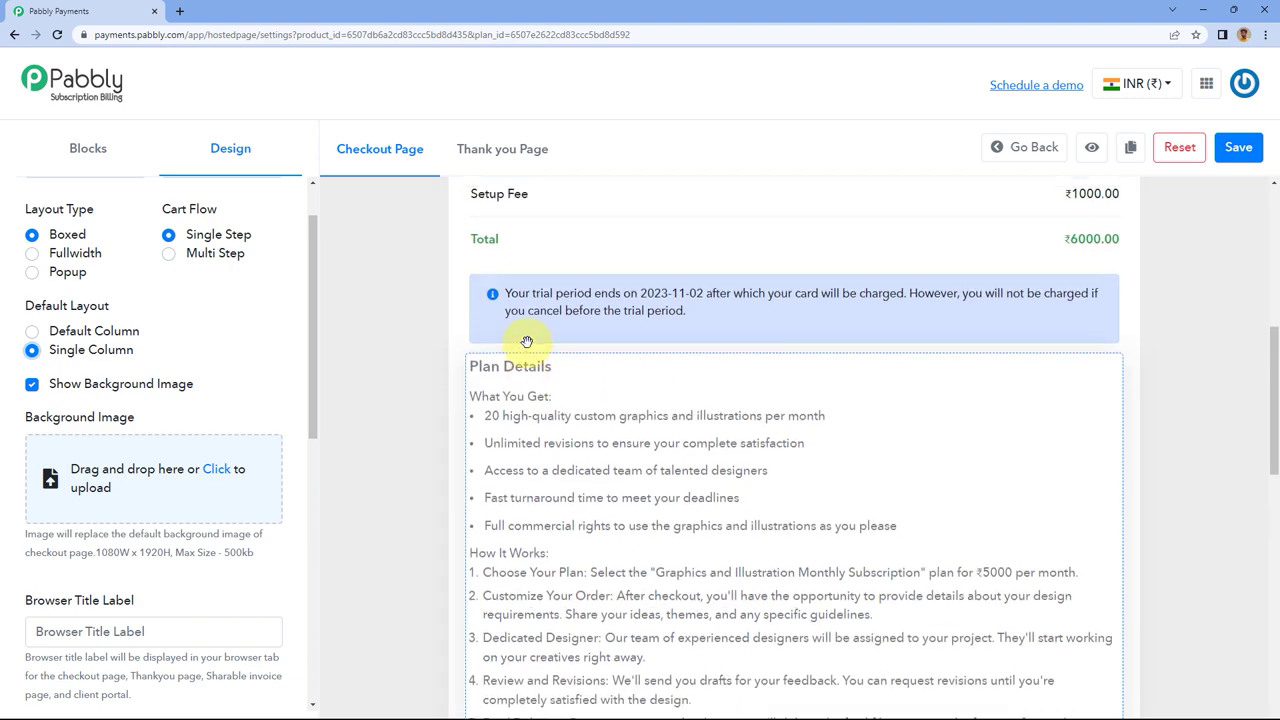
scroll(534, 343, down, 4)
scroll(500, 335, down, 5)
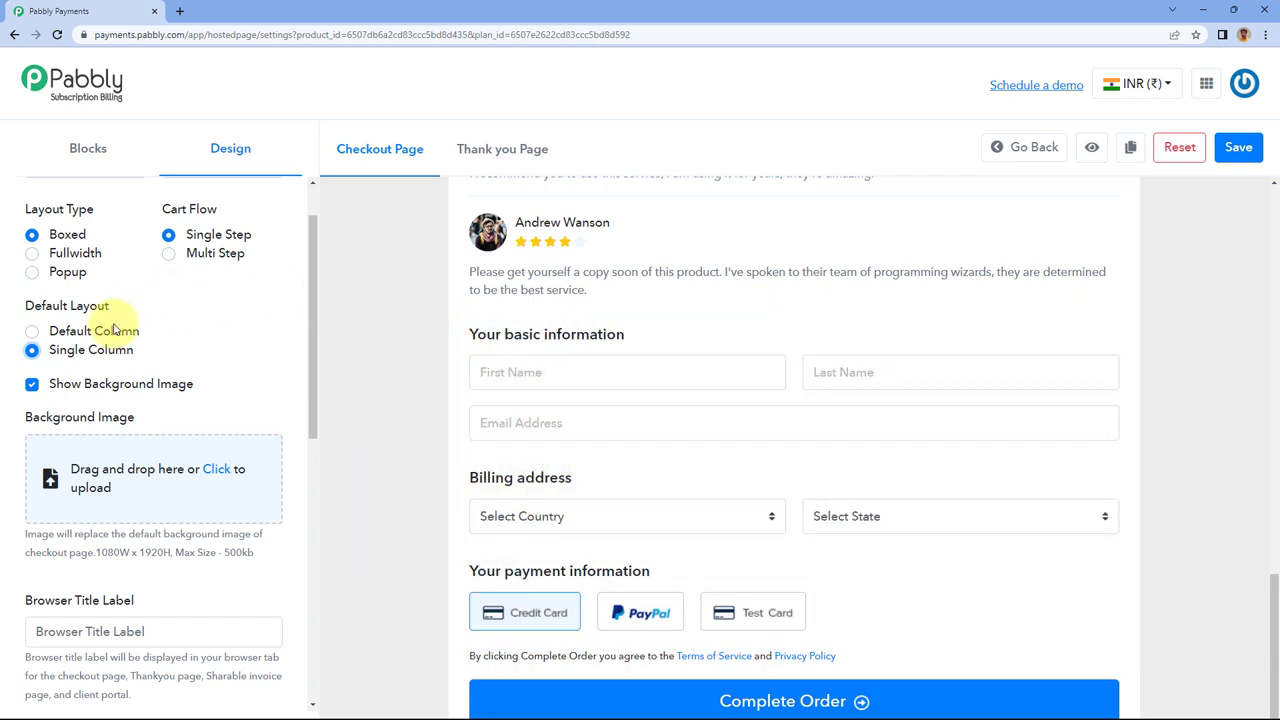
click(32, 333)
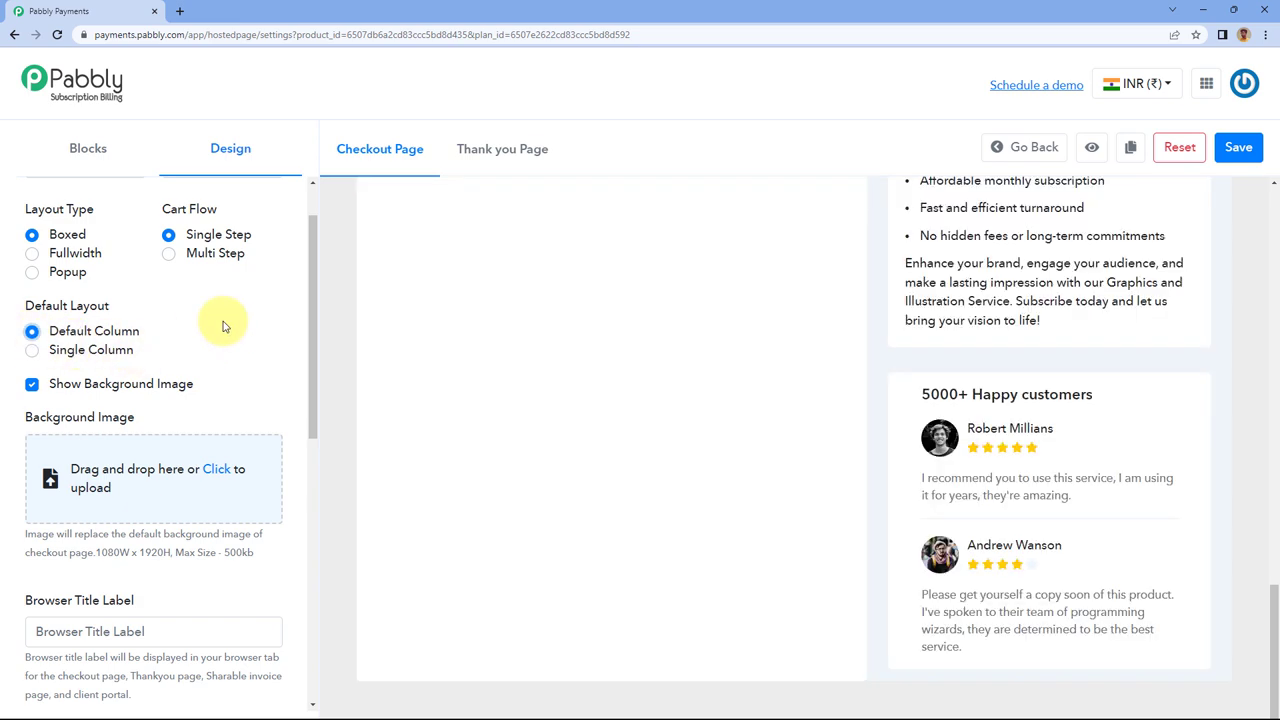
Review the default-column checkout preview, covering the plan, additional services, customer and payment sections, order summary and plan details.
scroll(814, 314, up, 6)
scroll(816, 322, up, 6)
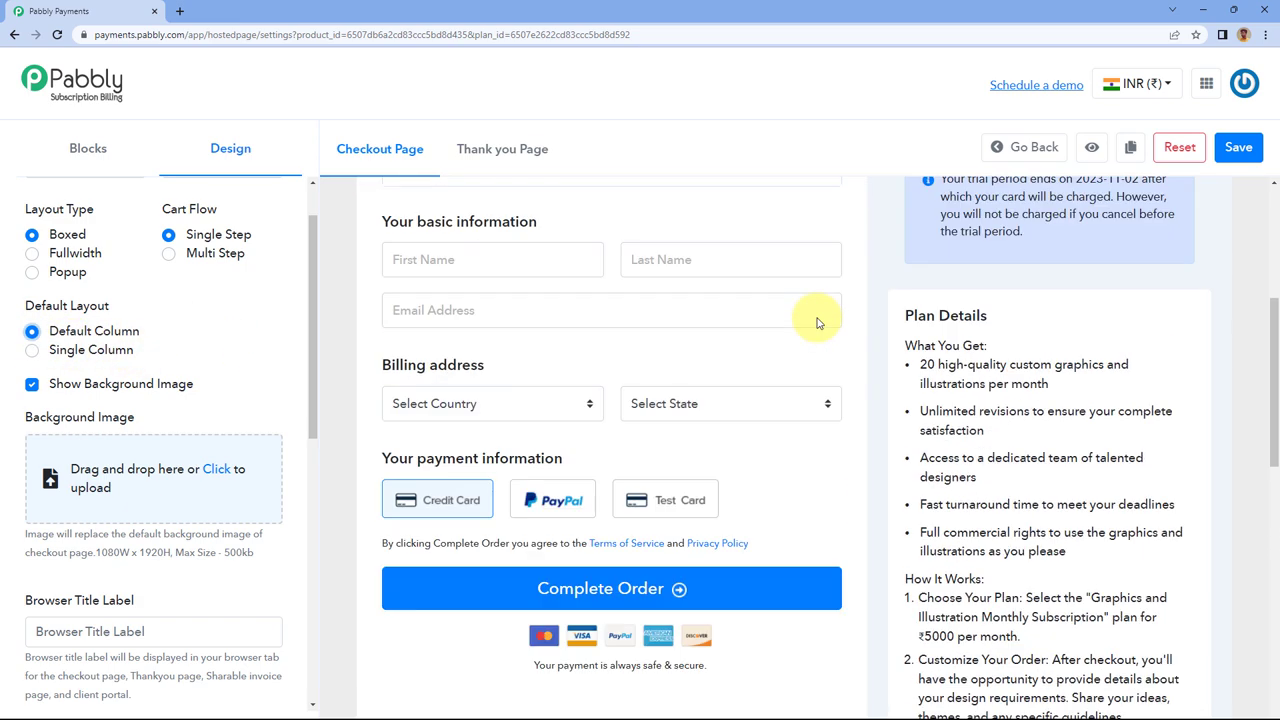
scroll(625, 290, up, 2)
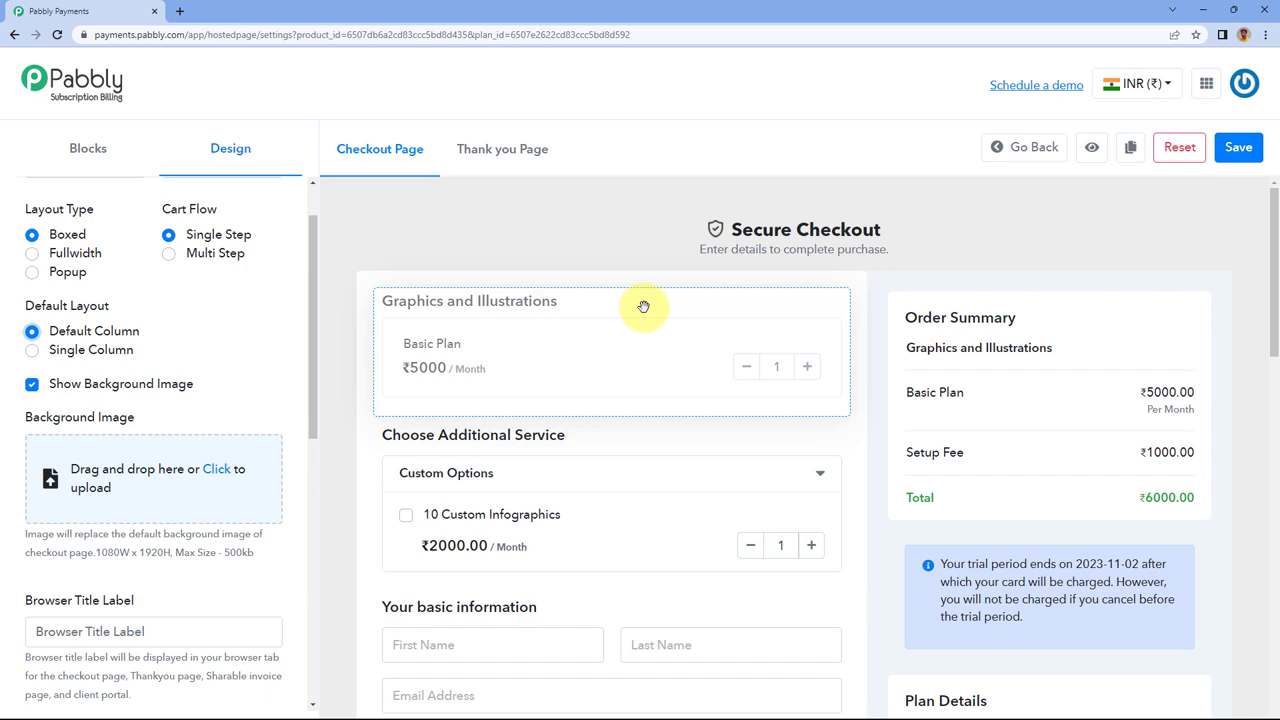
scroll(550, 305, down, 4)
scroll(700, 330, up, 2)
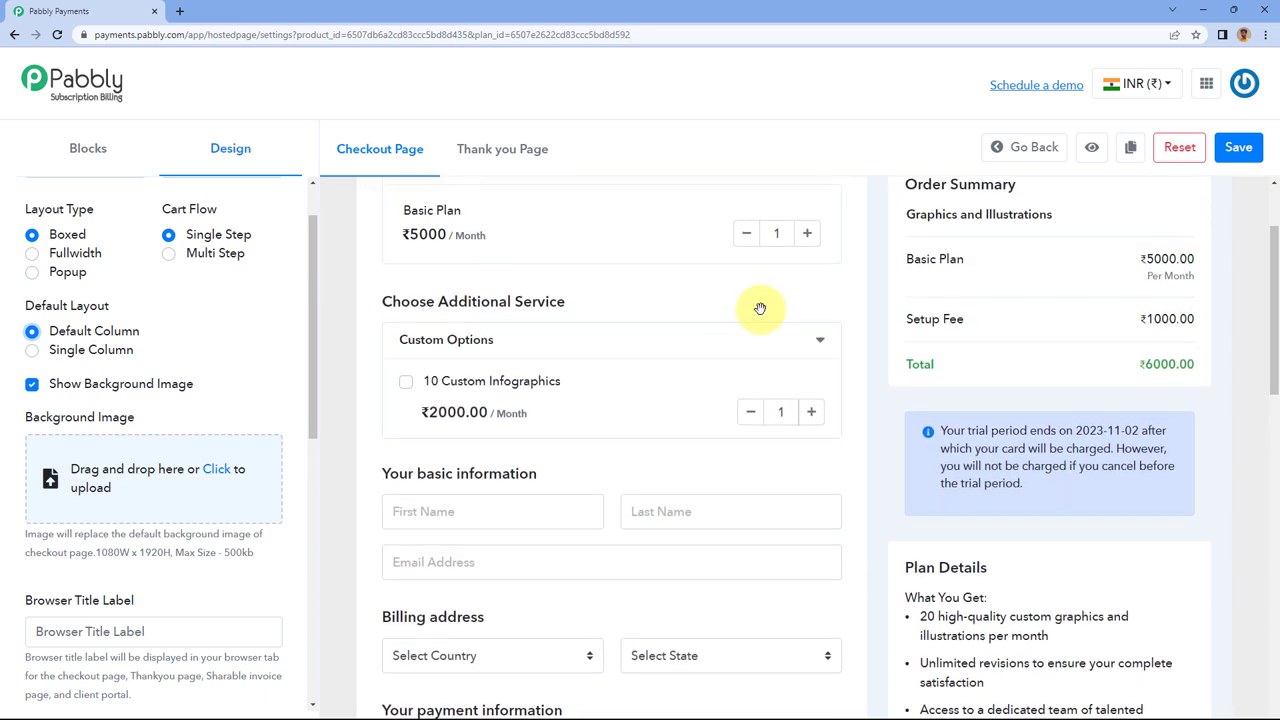
scroll(760, 308, up, 2)
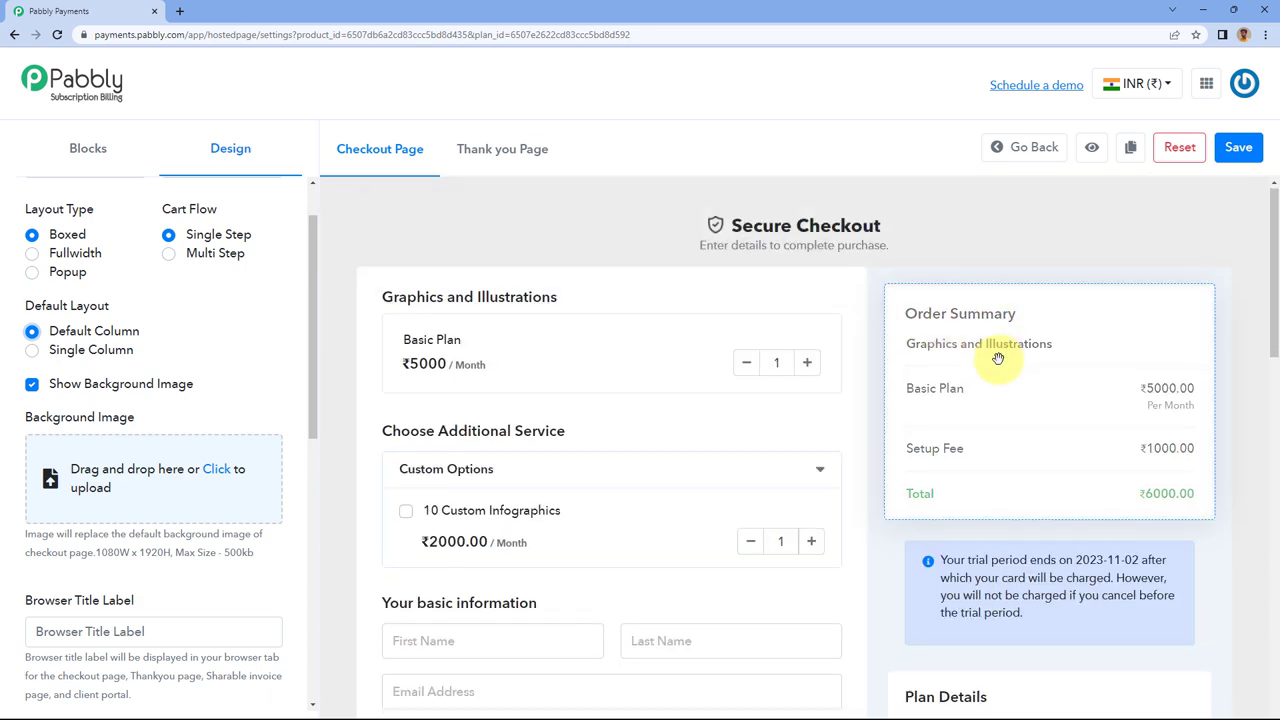
scroll(1000, 350, down, 1)
scroll(1020, 330, down, 2)
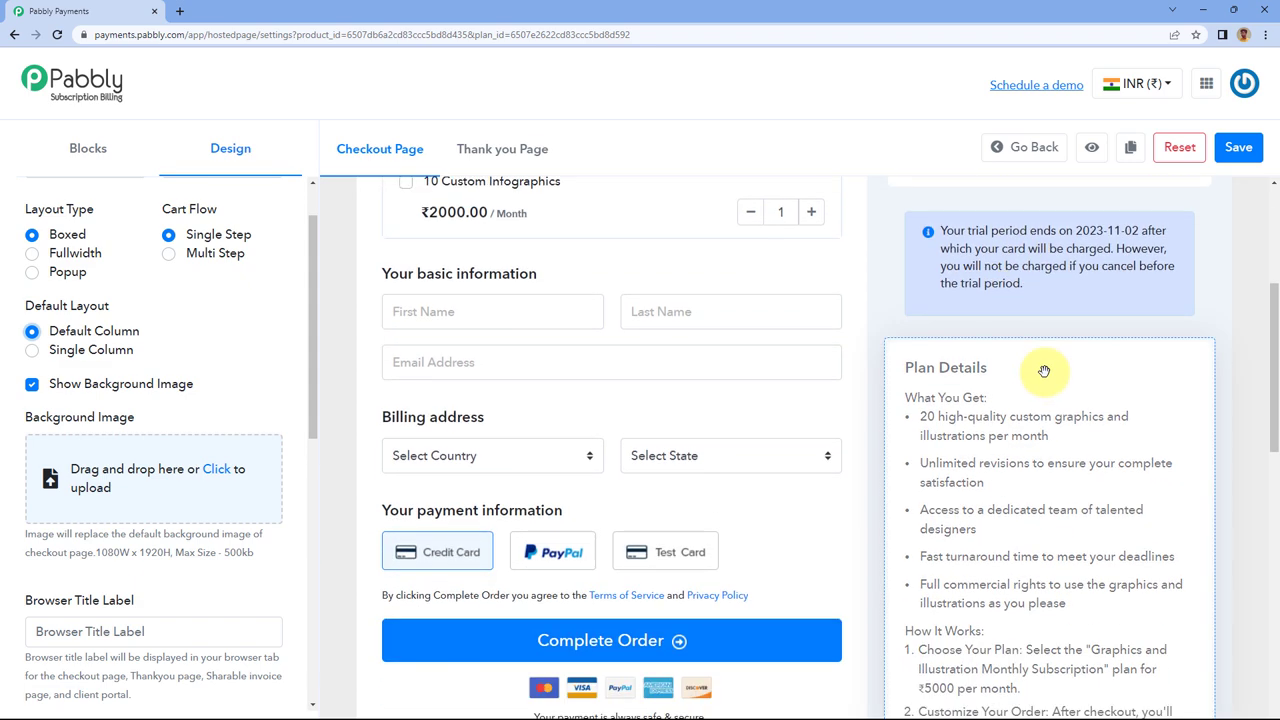
scroll(268, 300, down, 1)
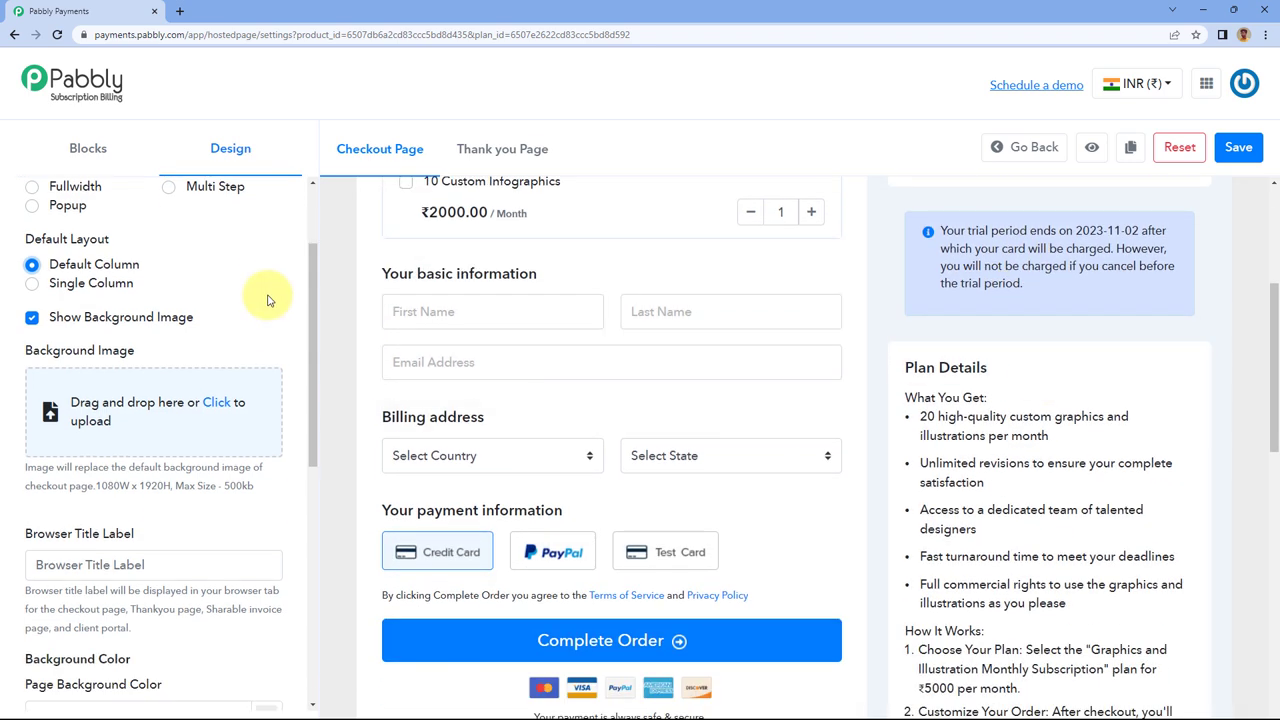
Try turning off Show Background Image for the checkout page and enable it again.
click(33, 318)
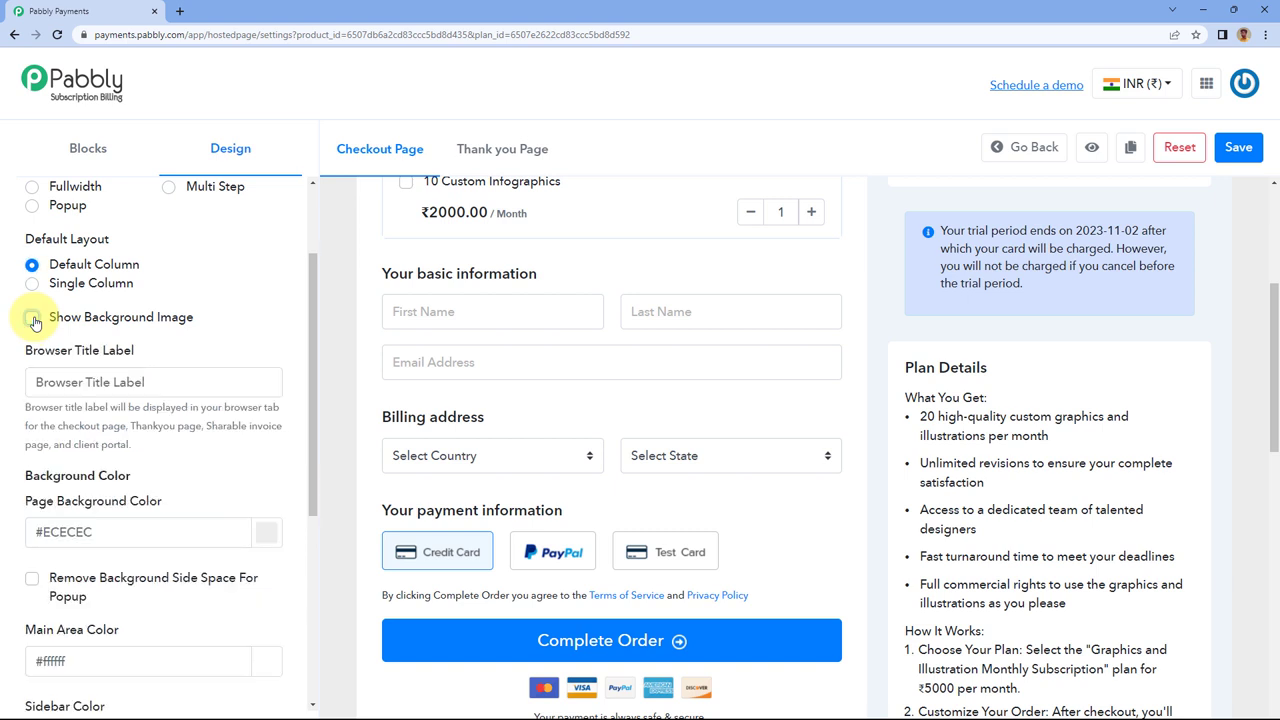
click(33, 318)
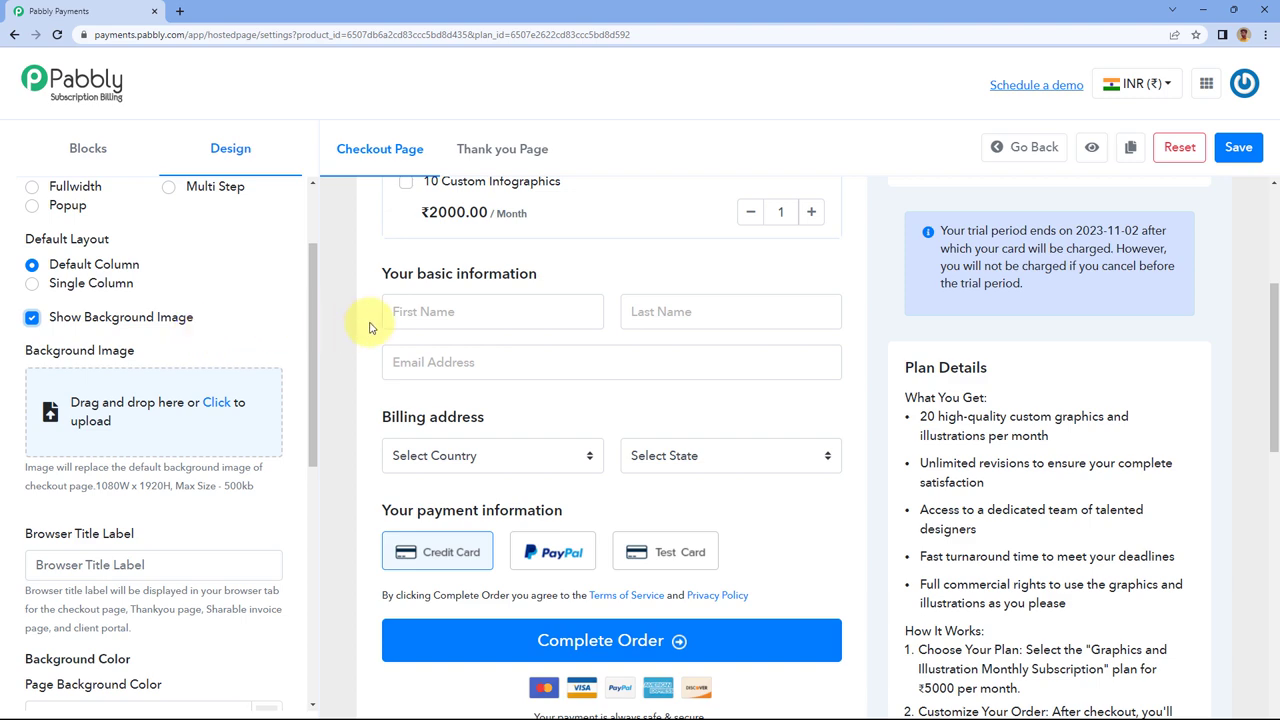
scroll(400, 323, up, 5)
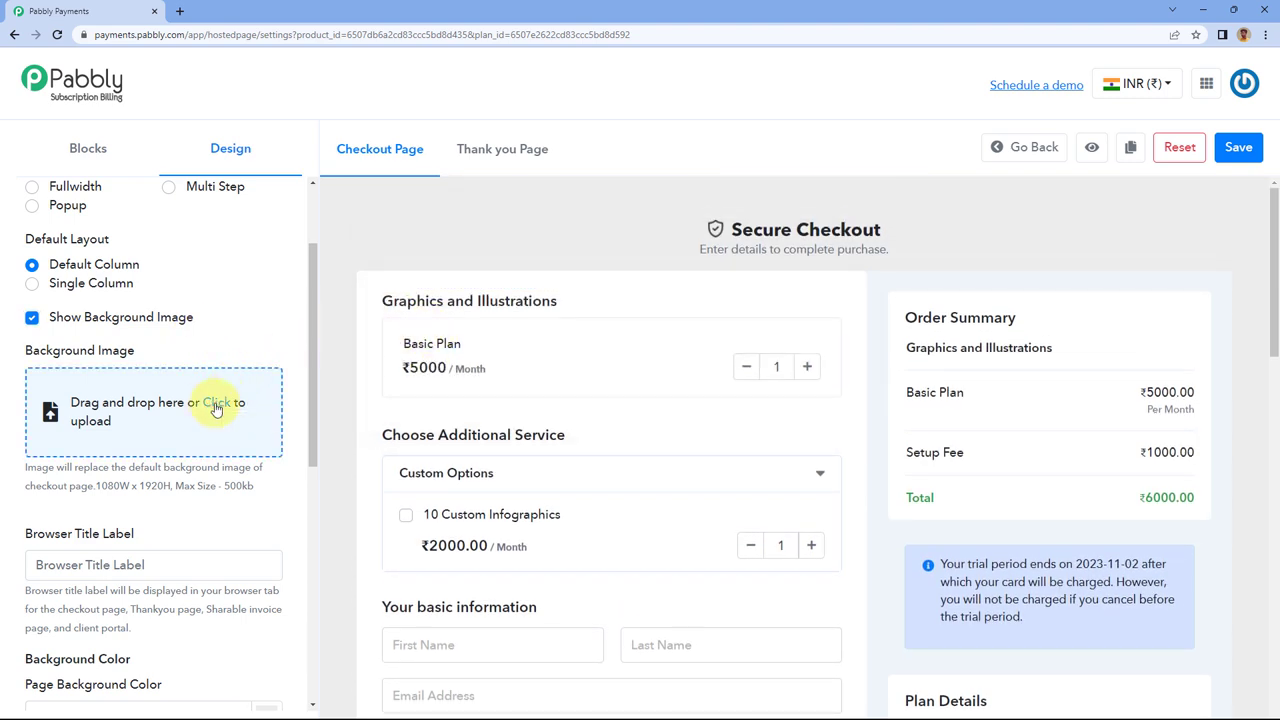
Upload the "download" image from the Downloads folder as the checkout page's background and review it in the preview.
click(238, 404)
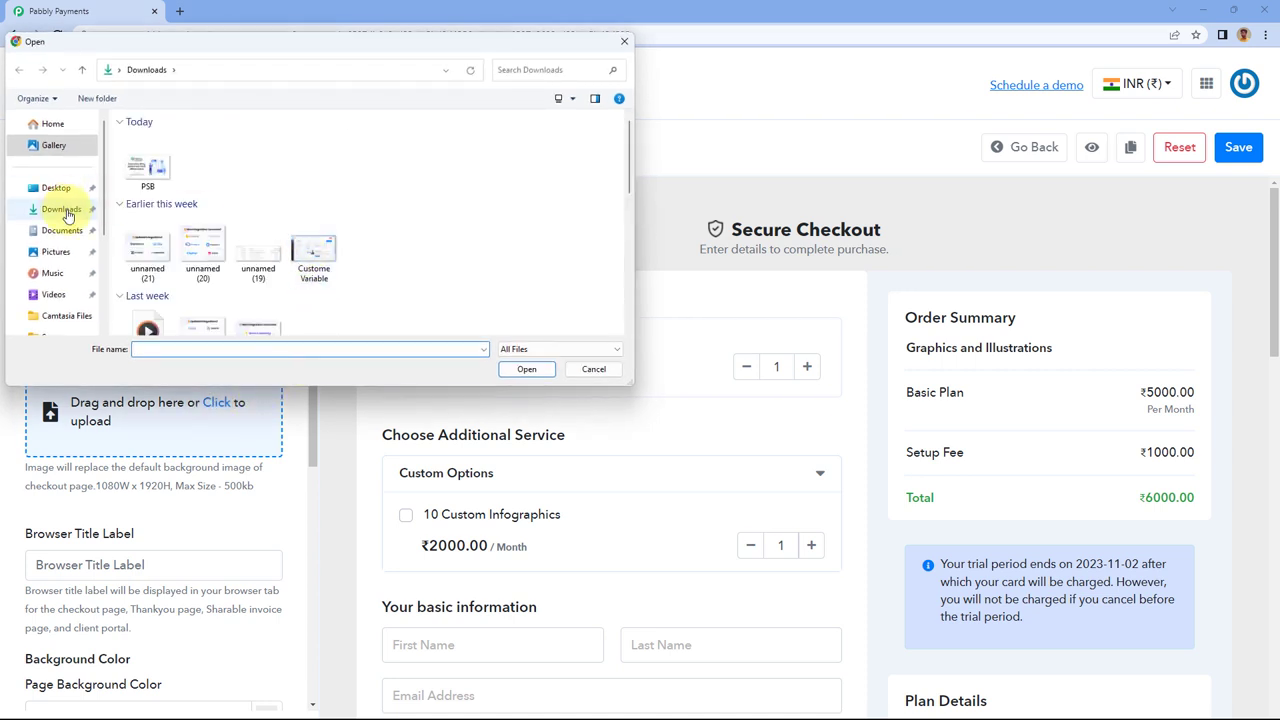
scroll(390, 201, down, 6)
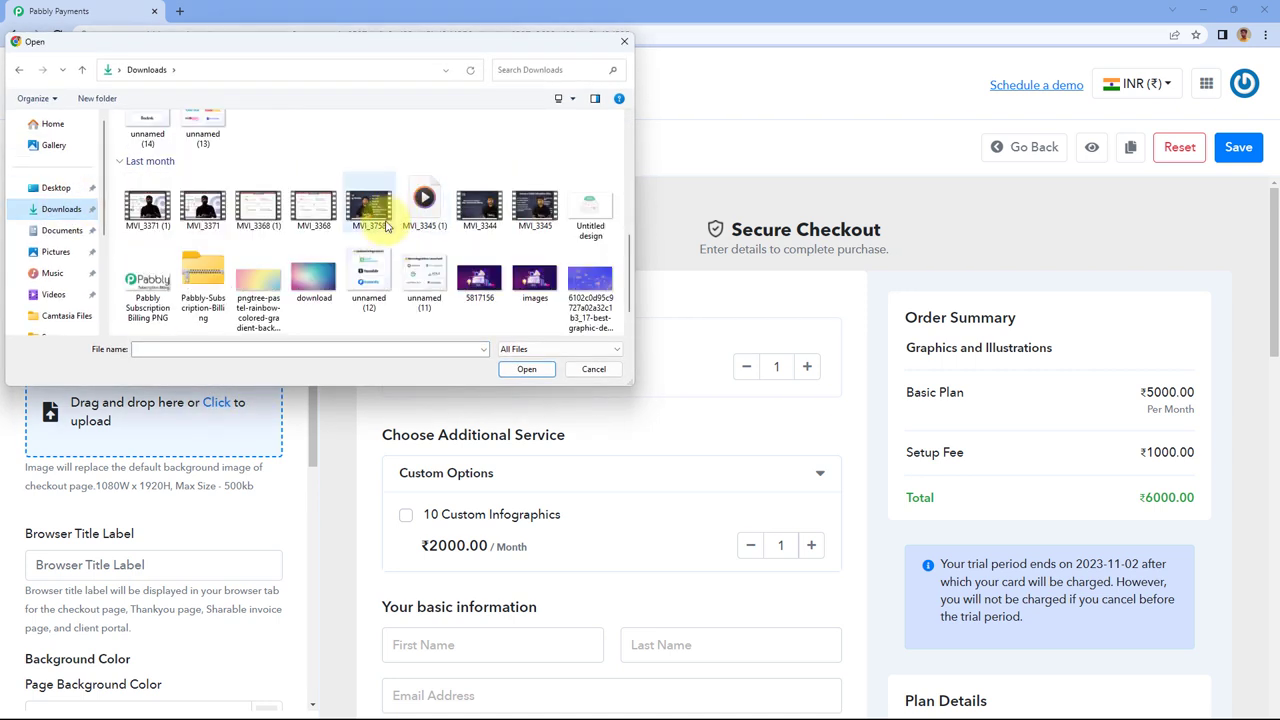
scroll(530, 245, down, 1)
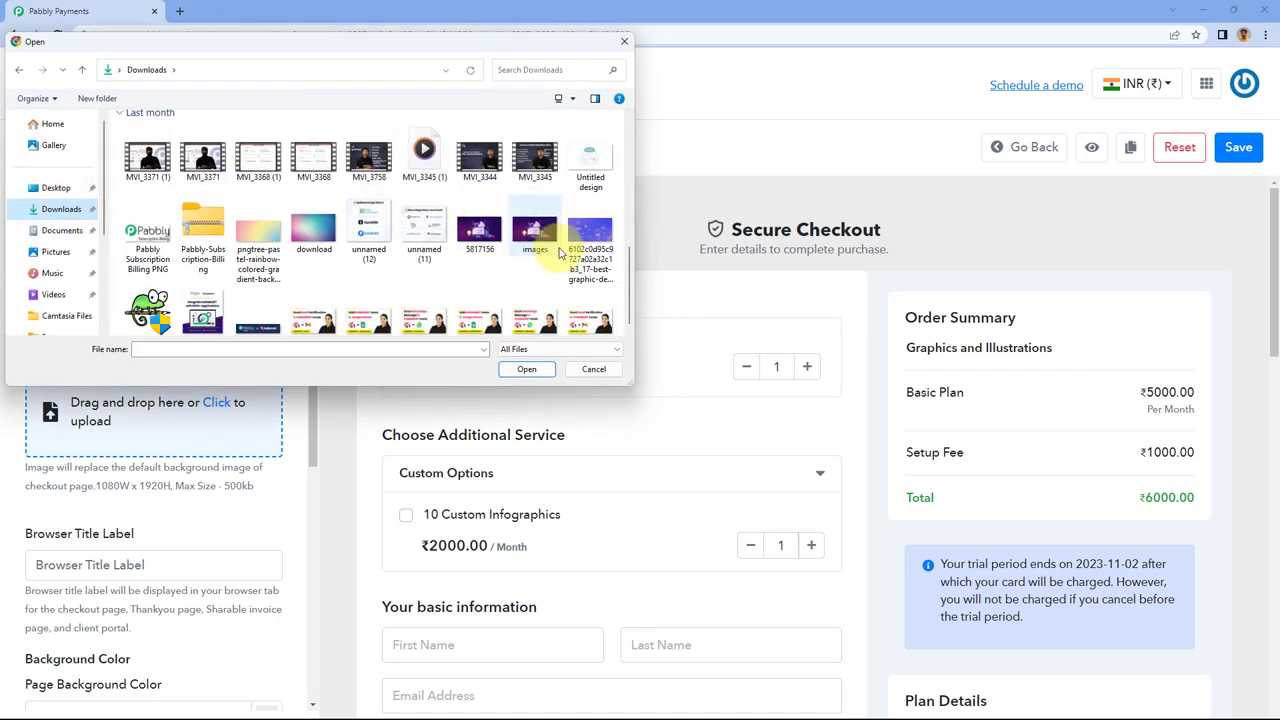
scroll(537, 255, up, 2)
scroll(537, 255, down, 1)
scroll(466, 251, up, 8)
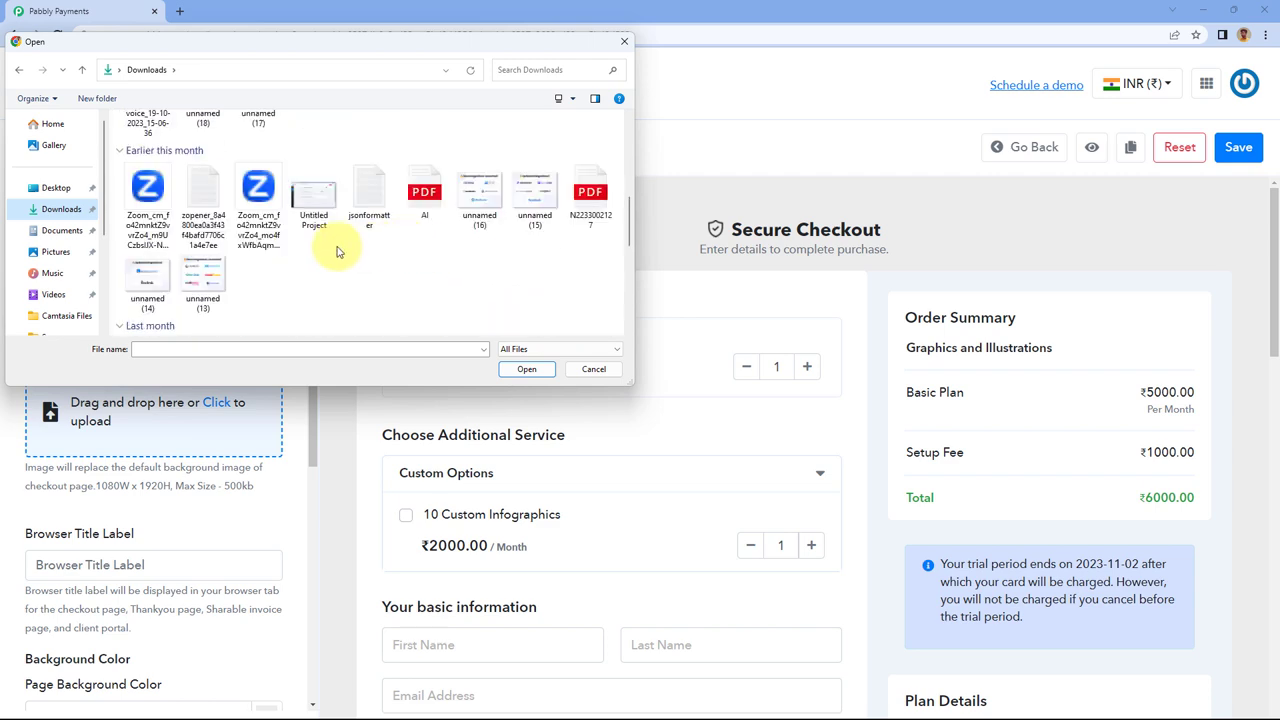
scroll(336, 251, down, 6)
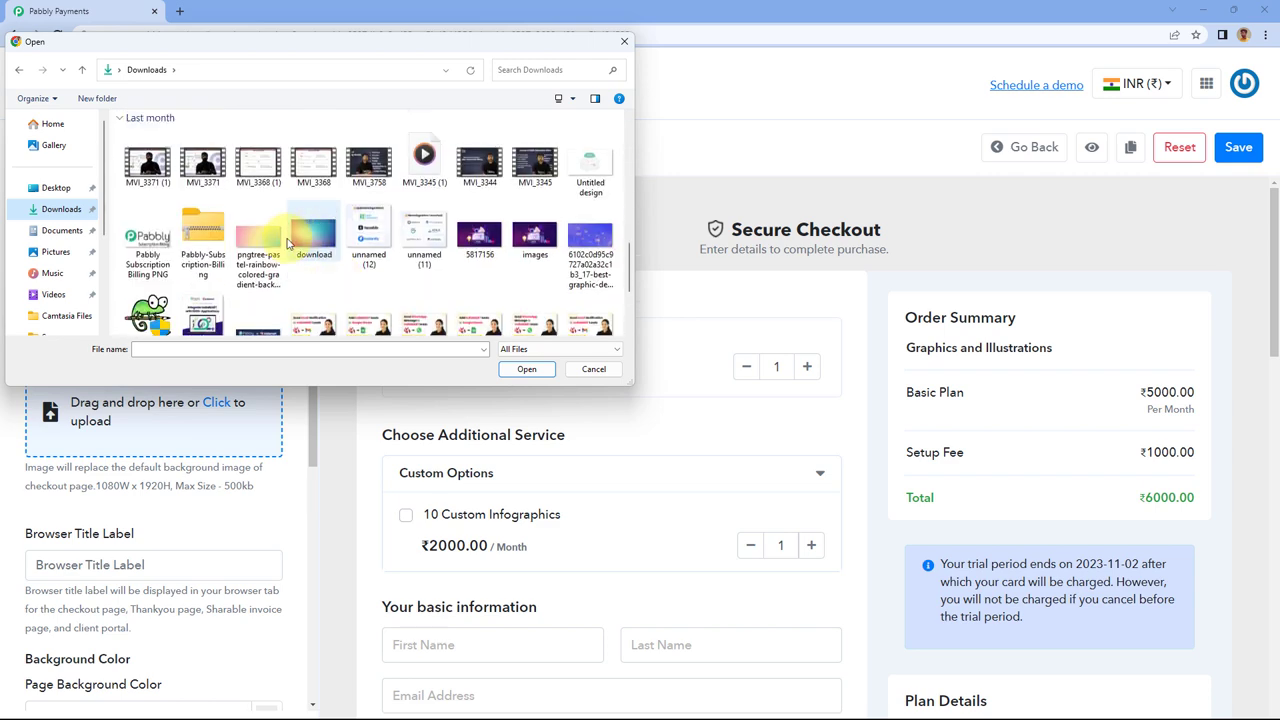
click(304, 240)
click(530, 369)
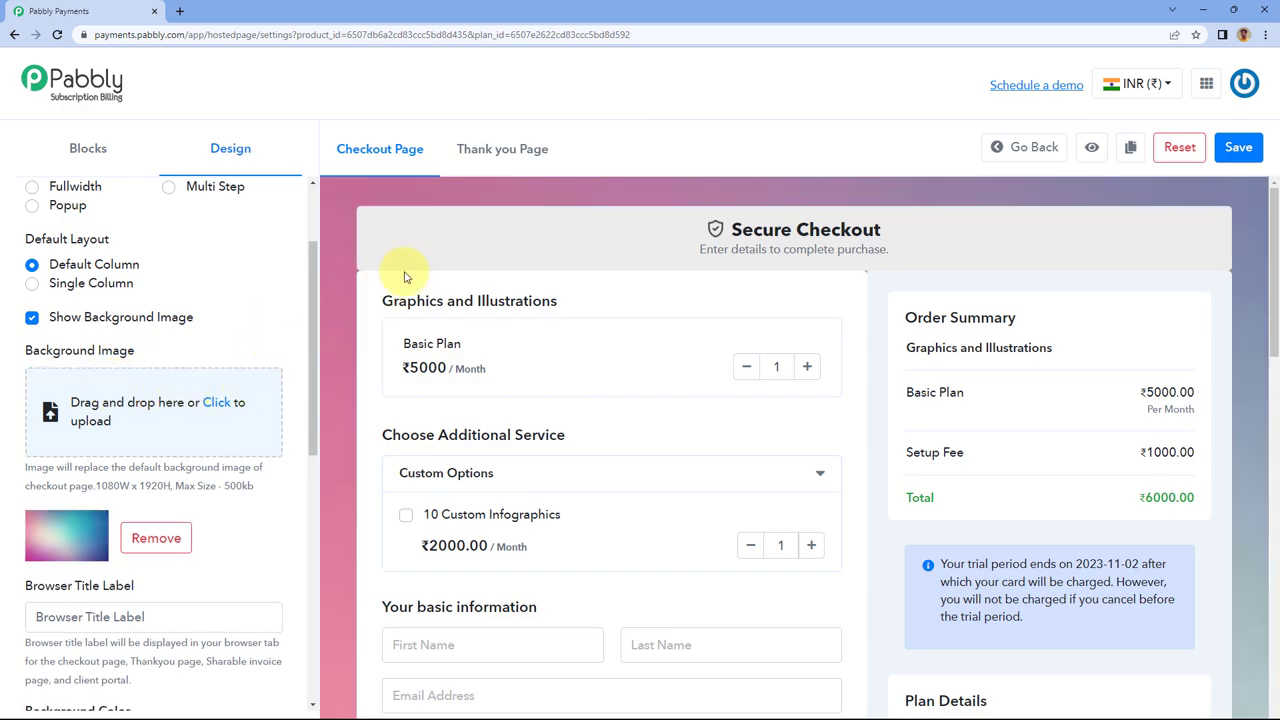
scroll(336, 229, down, 5)
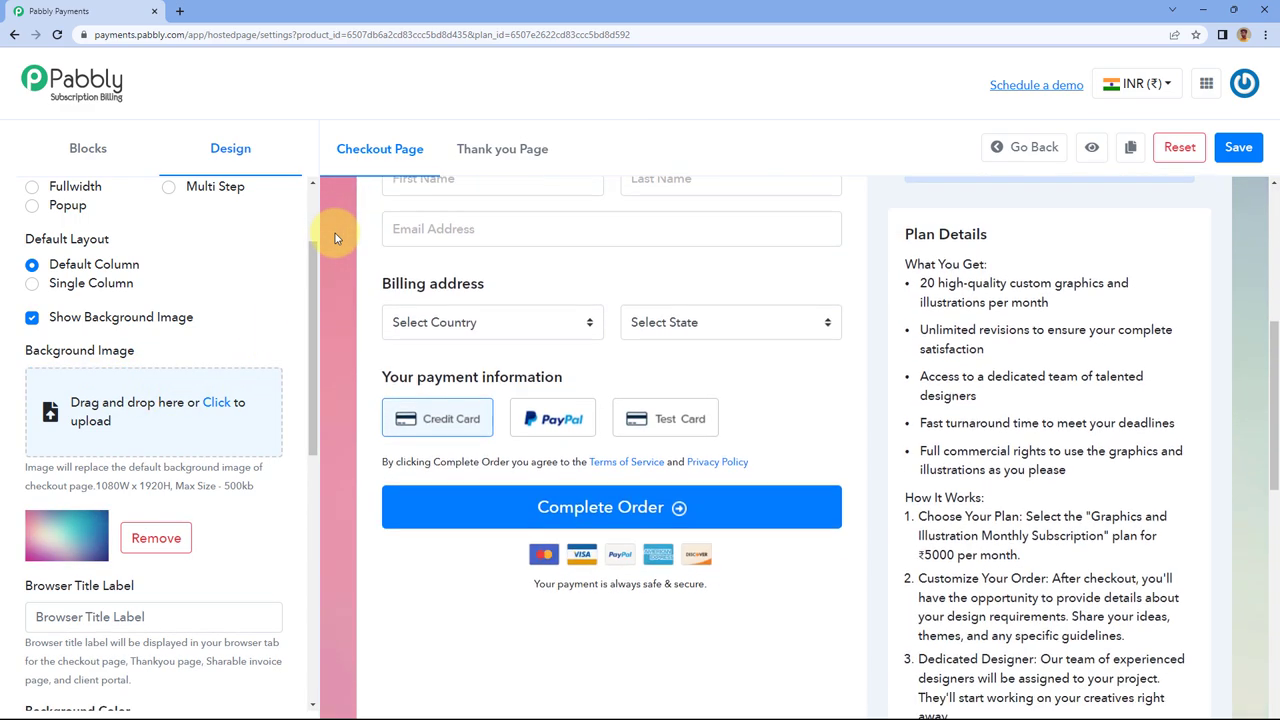
scroll(335, 233, down, 7)
scroll(335, 233, up, 9)
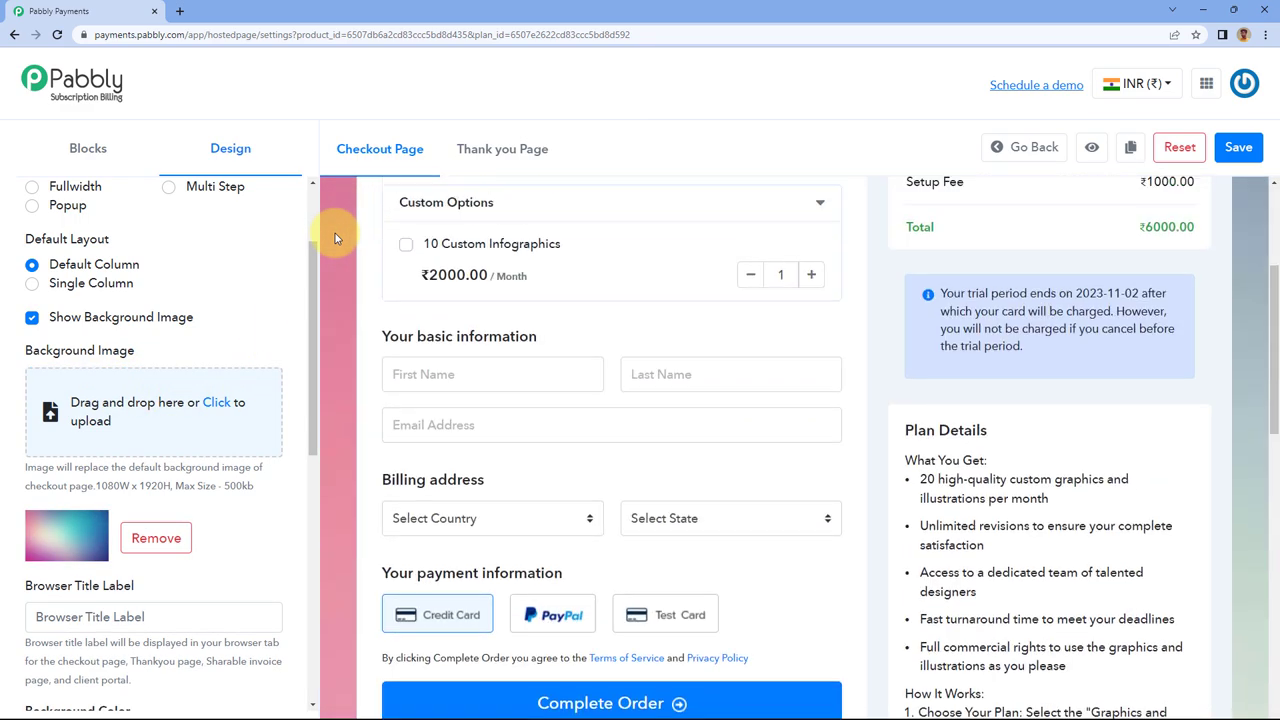
scroll(534, 214, up, 3)
Set the checkout page's Browser Title Label to "Pabbly Checkout Page".
scroll(215, 328, down, 1)
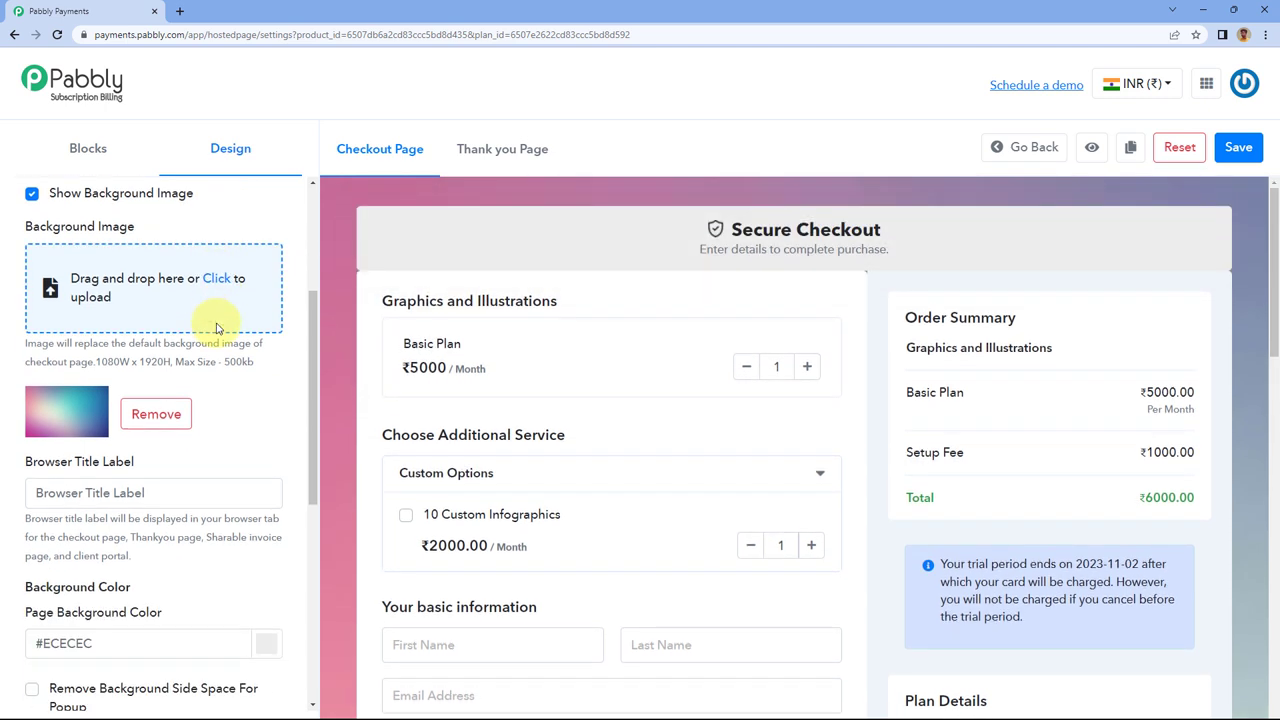
scroll(215, 328, down, 2)
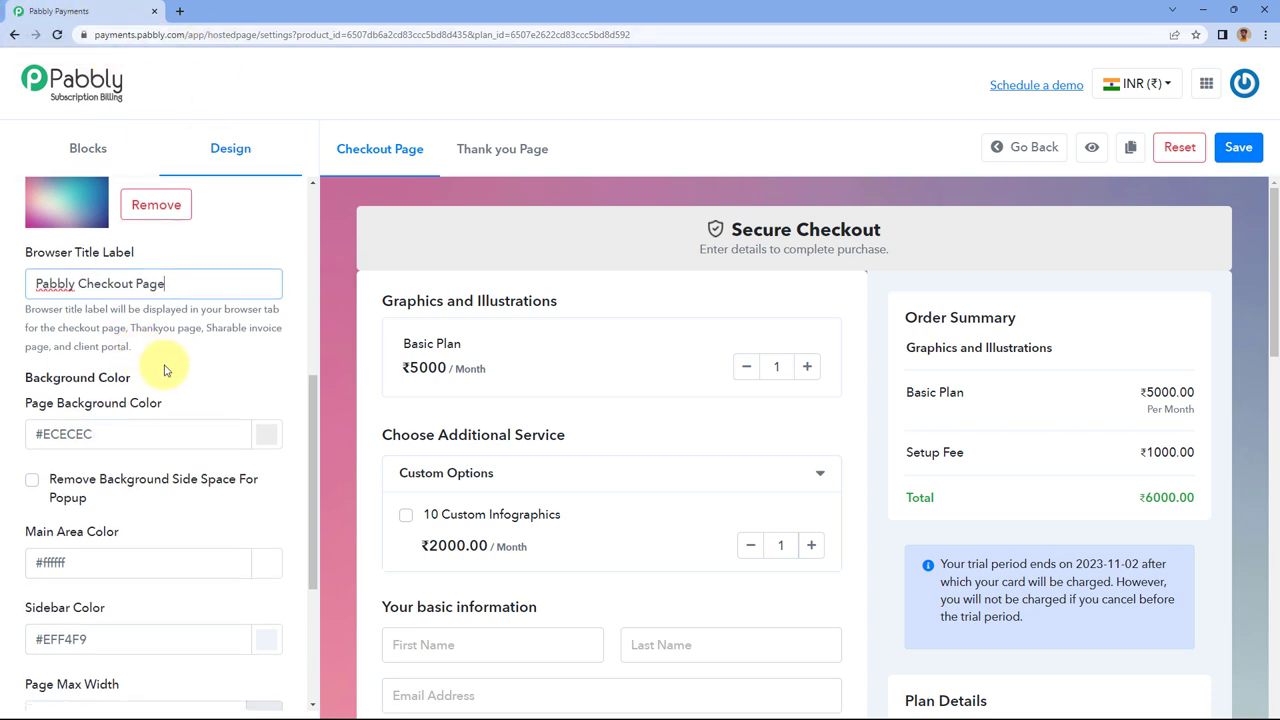
scroll(166, 366, down, 1)
scroll(220, 340, up, 2)
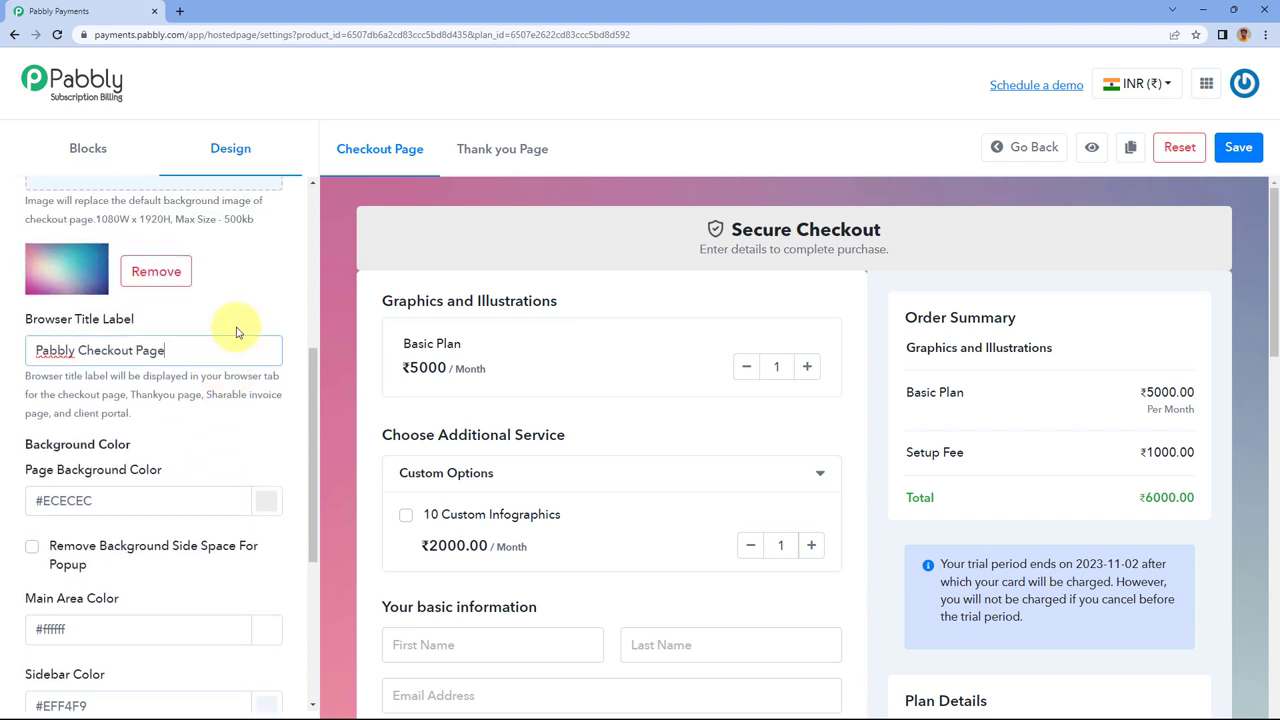
Change the Page Background Color to grey, rgba(191,191,191, 1).
scroll(242, 328, down, 2)
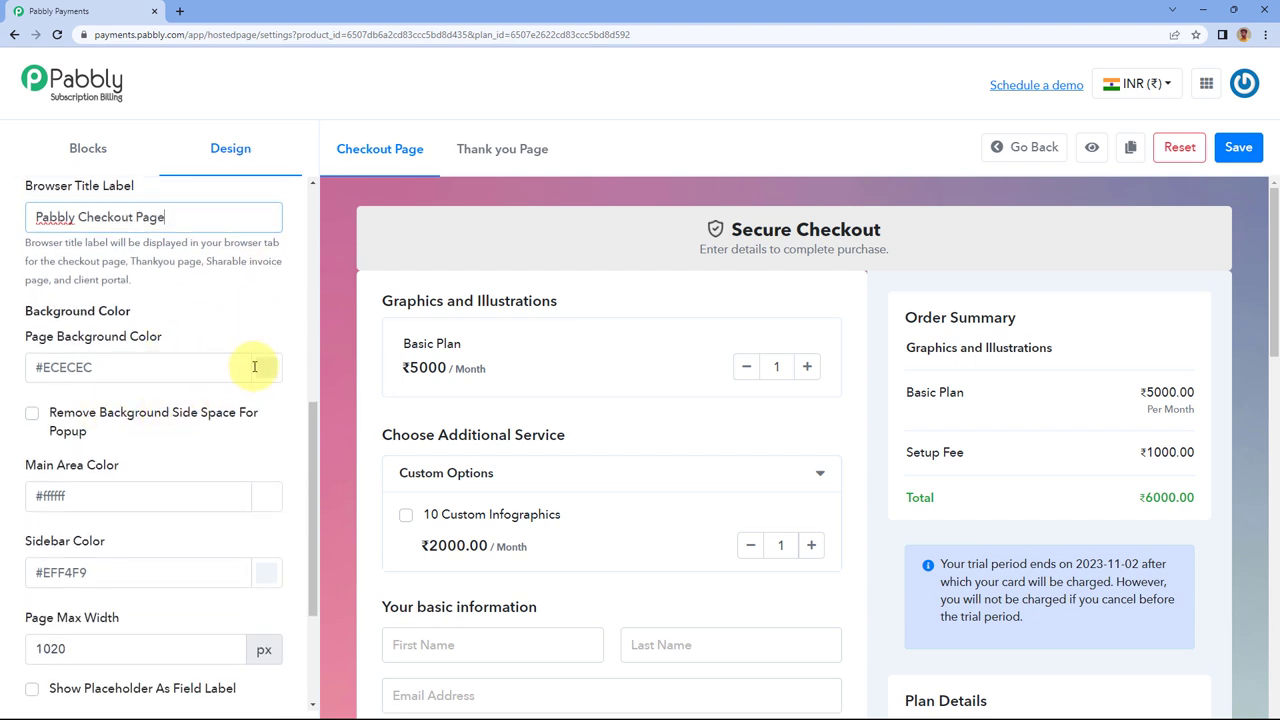
scroll(256, 333, up, 2)
scroll(237, 262, down, 3)
click(265, 375)
drag(251, 392, 92, 435)
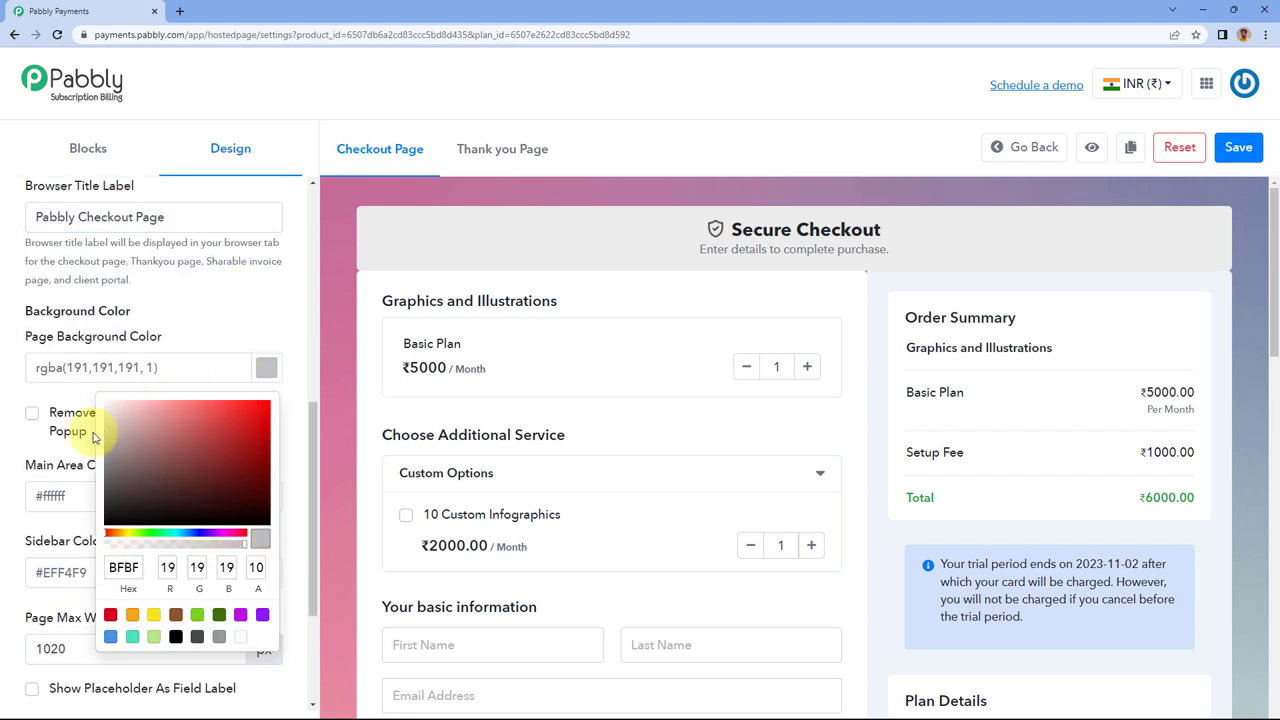
click(226, 306)
Enable Remove Background Side Space For Popup and switch the layout type to Popup.
scroll(147, 366, down, 1)
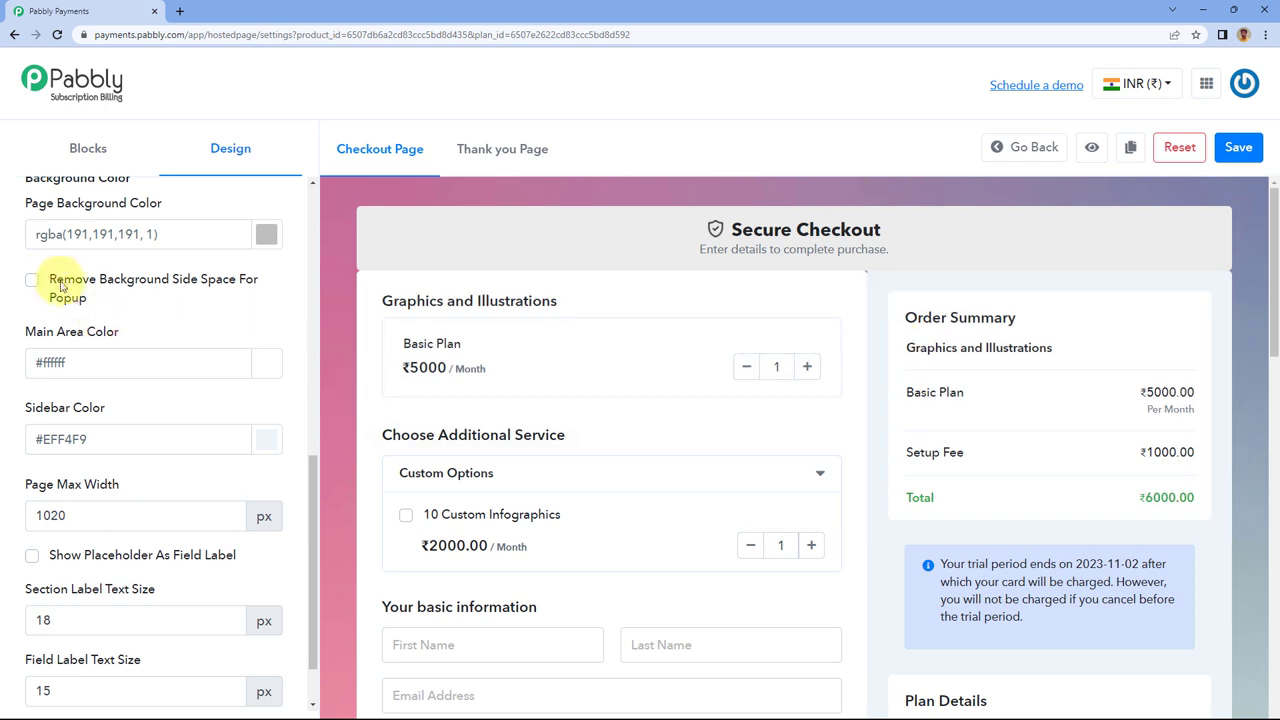
click(33, 280)
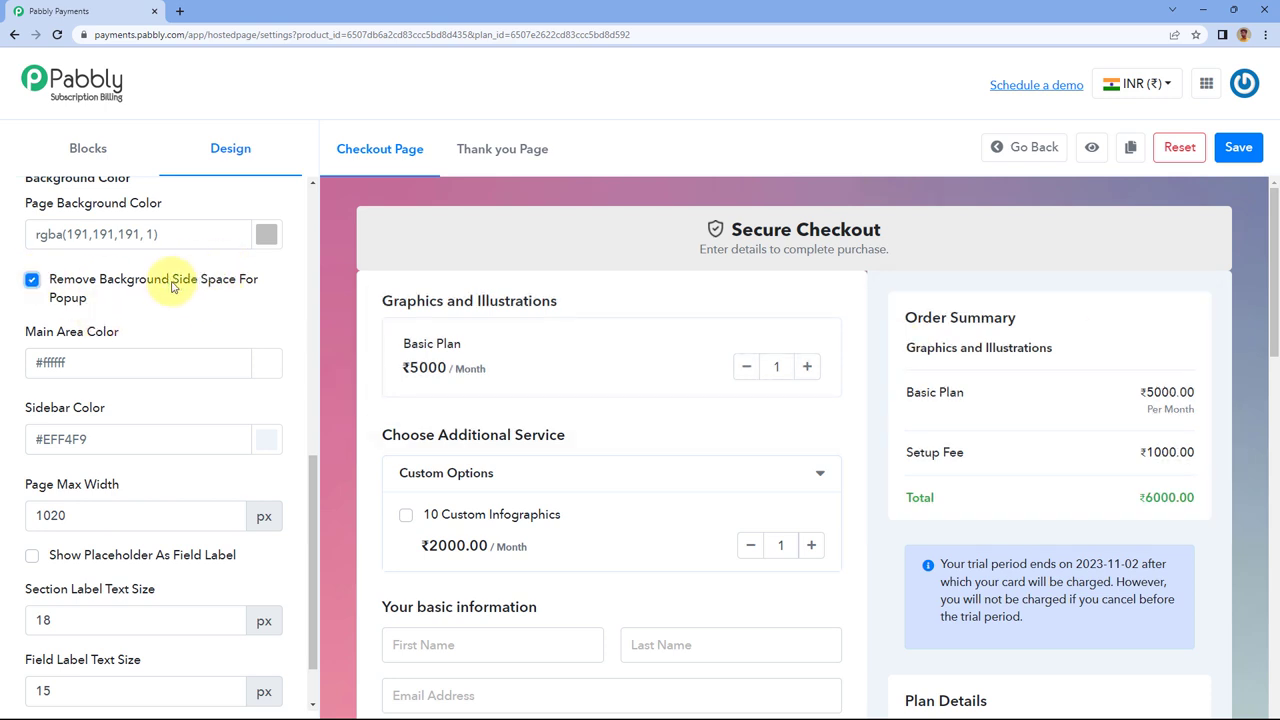
scroll(163, 280, up, 3)
scroll(60, 285, up, 2)
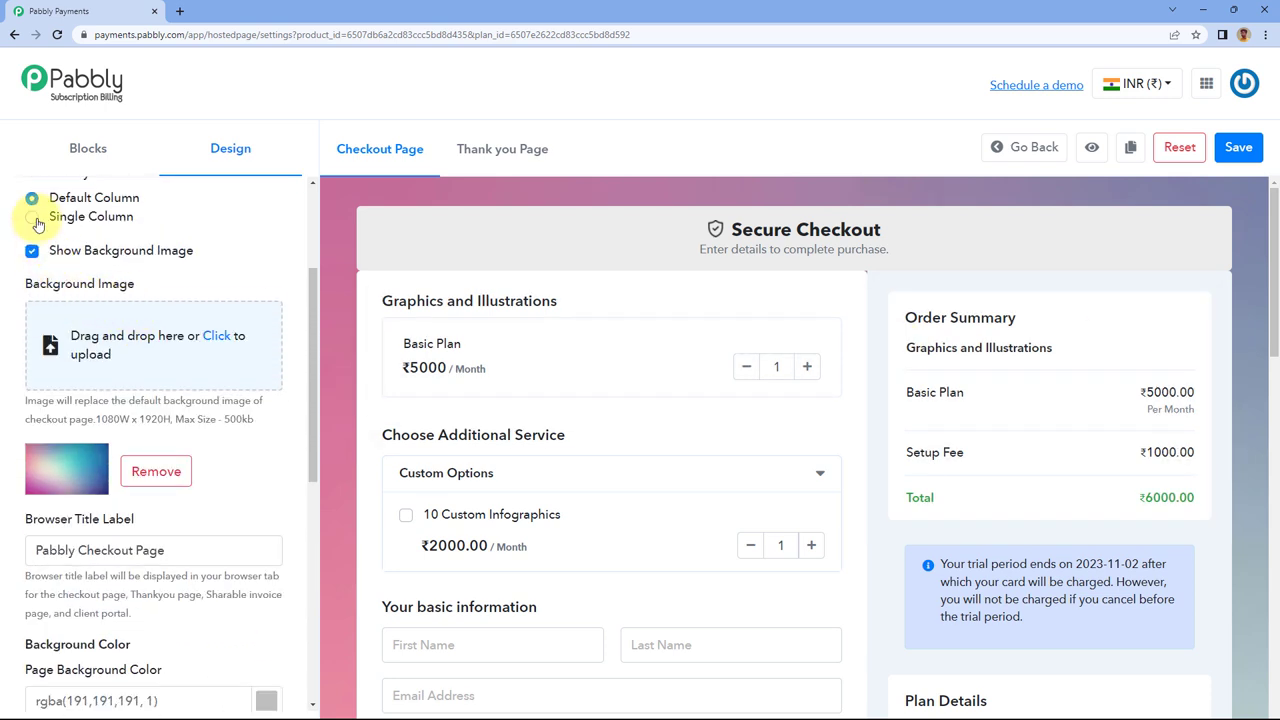
scroll(20, 245, up, 2)
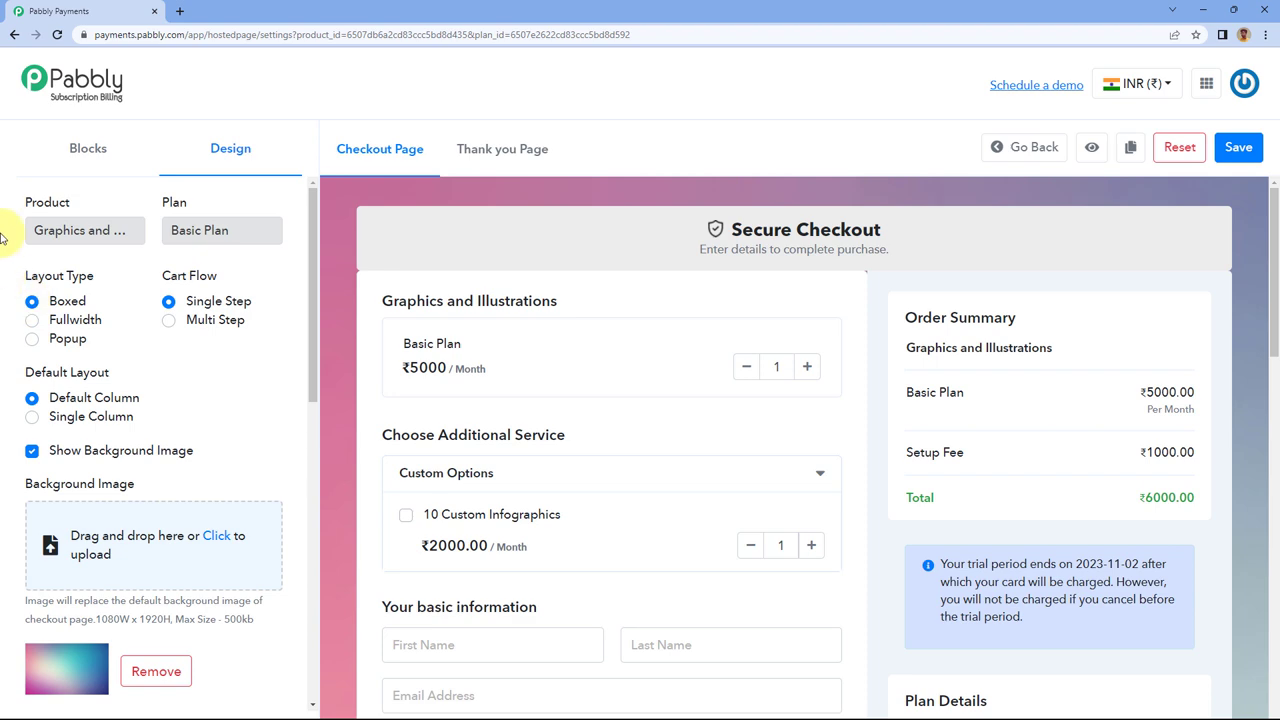
click(32, 341)
Review the popup code and button settings, and turn off Remove Background Side Space For Popup.
scroll(309, 337, down, 5)
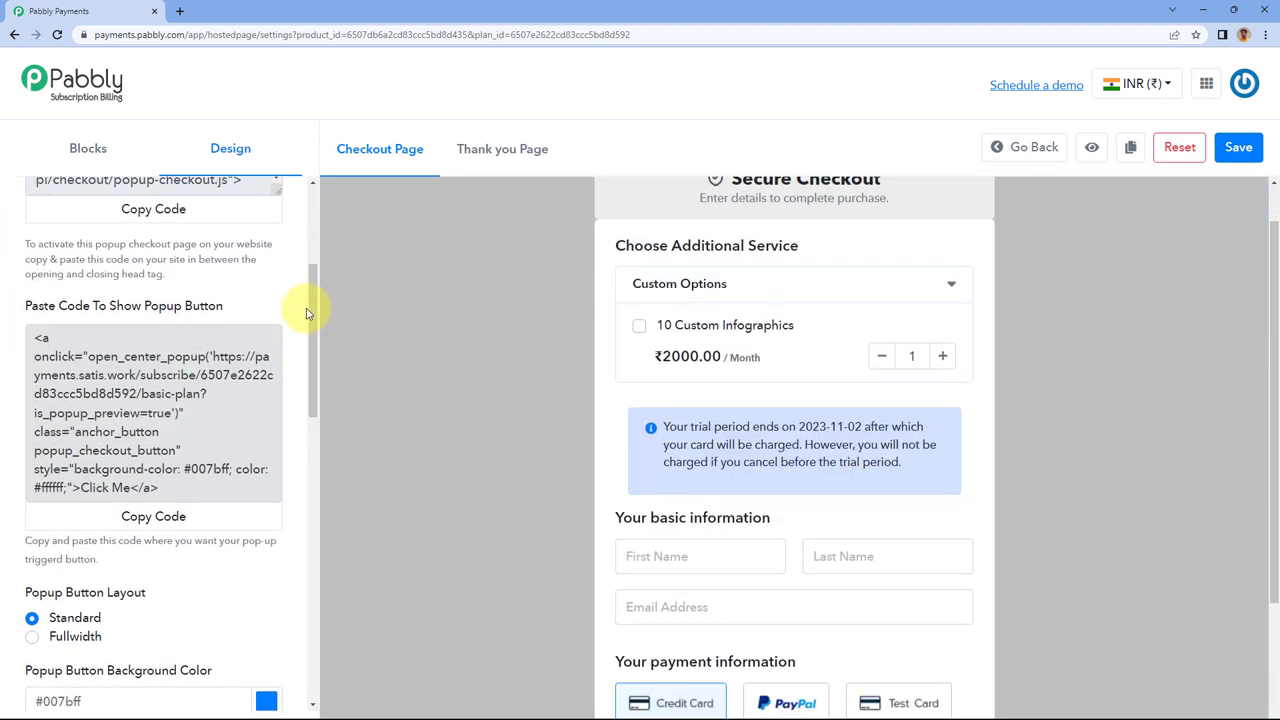
scroll(177, 329, down, 1)
scroll(177, 334, up, 1)
scroll(177, 334, down, 6)
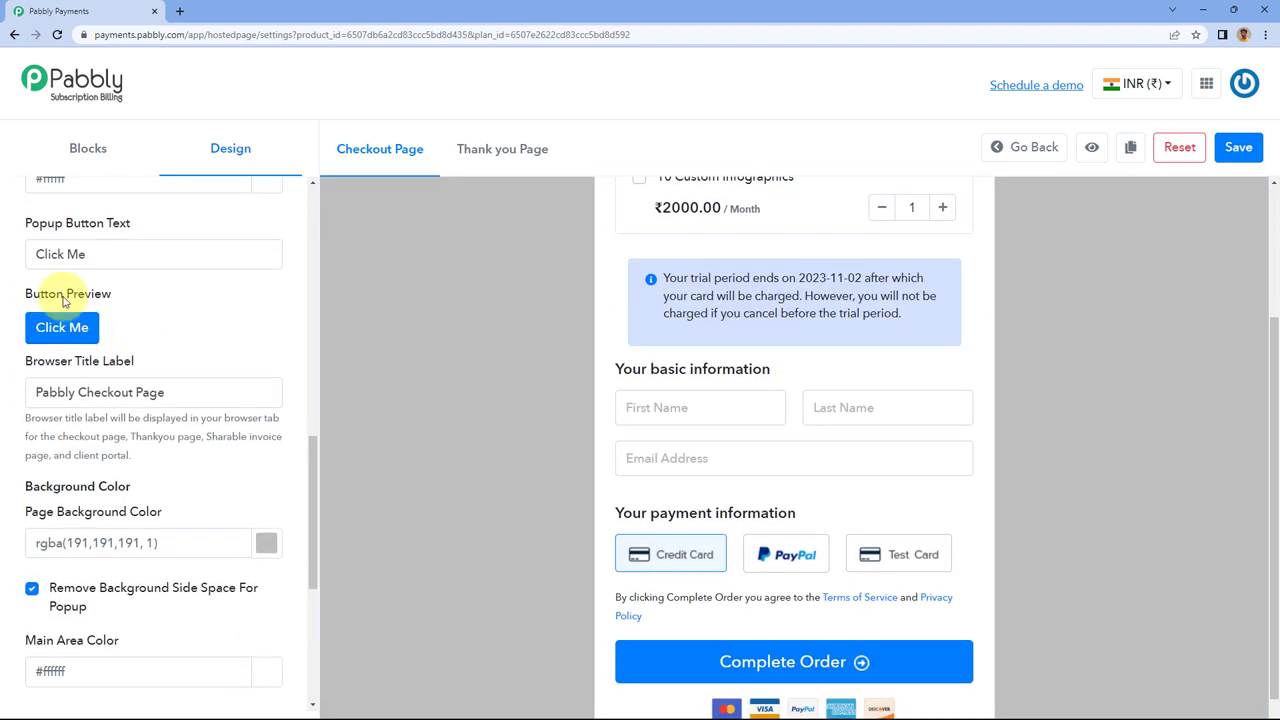
scroll(62, 300, up, 8)
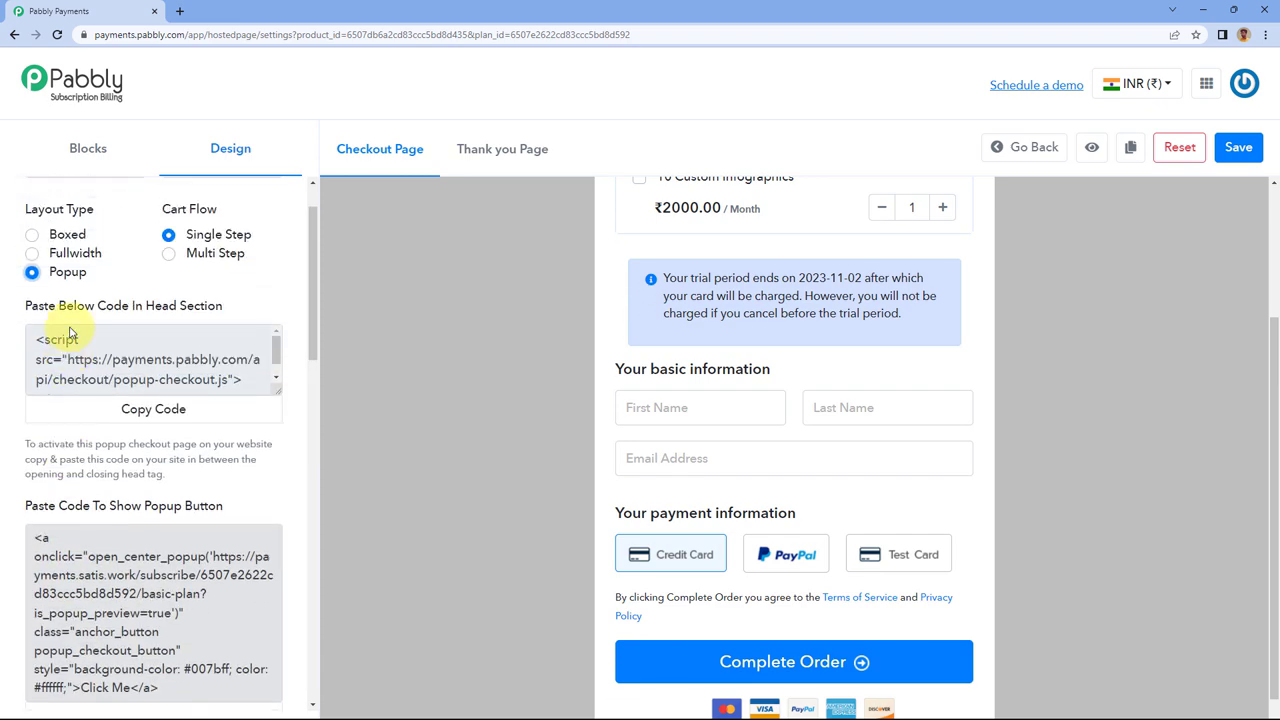
scroll(70, 333, down, 8)
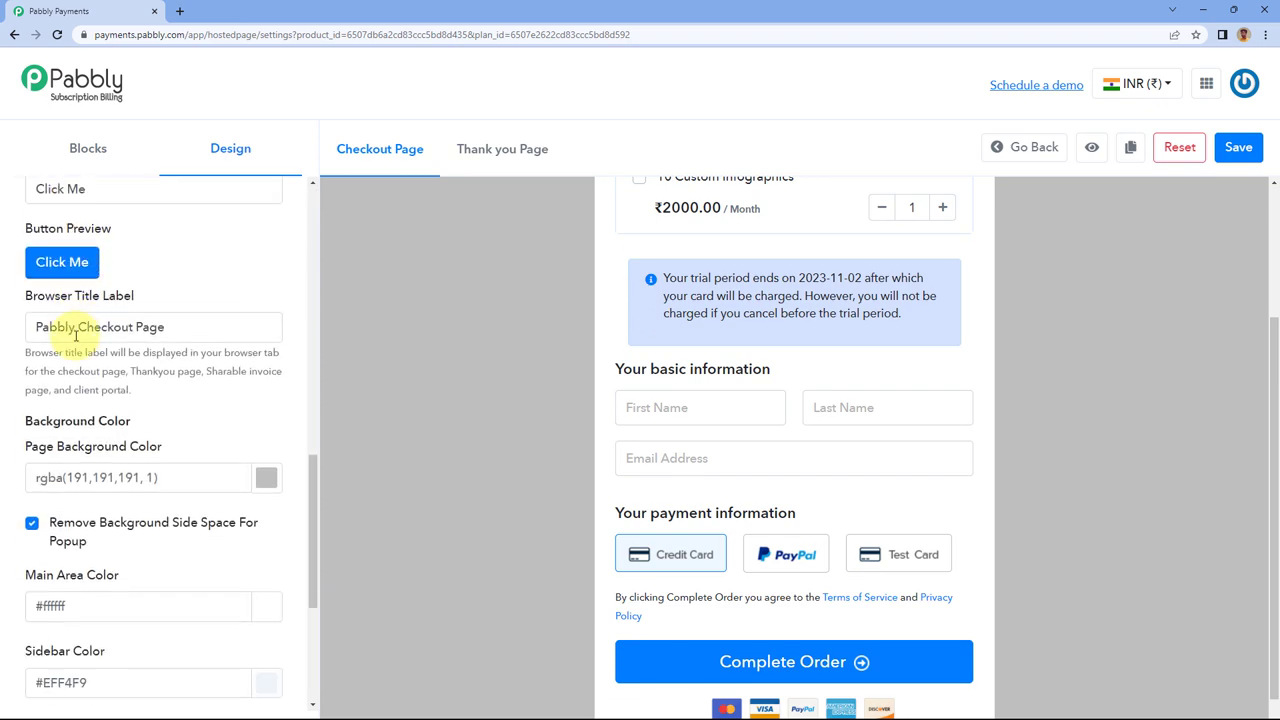
scroll(75, 340, down, 1)
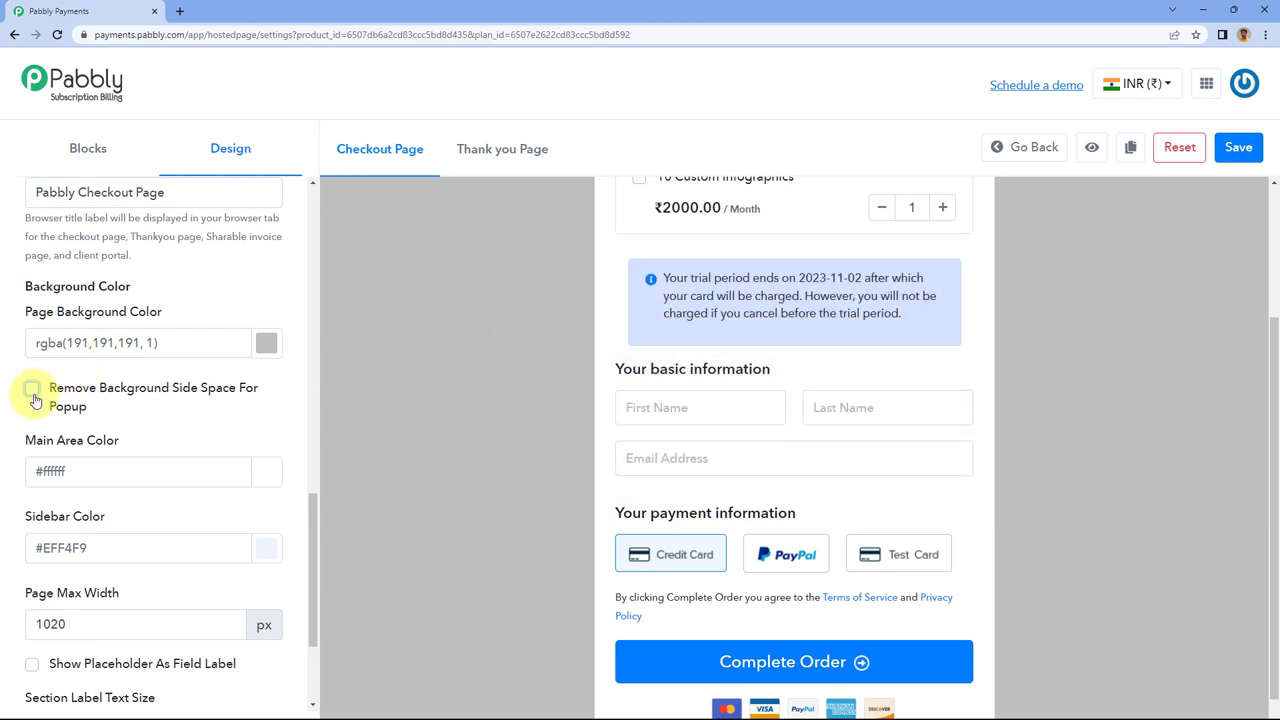
click(32, 390)
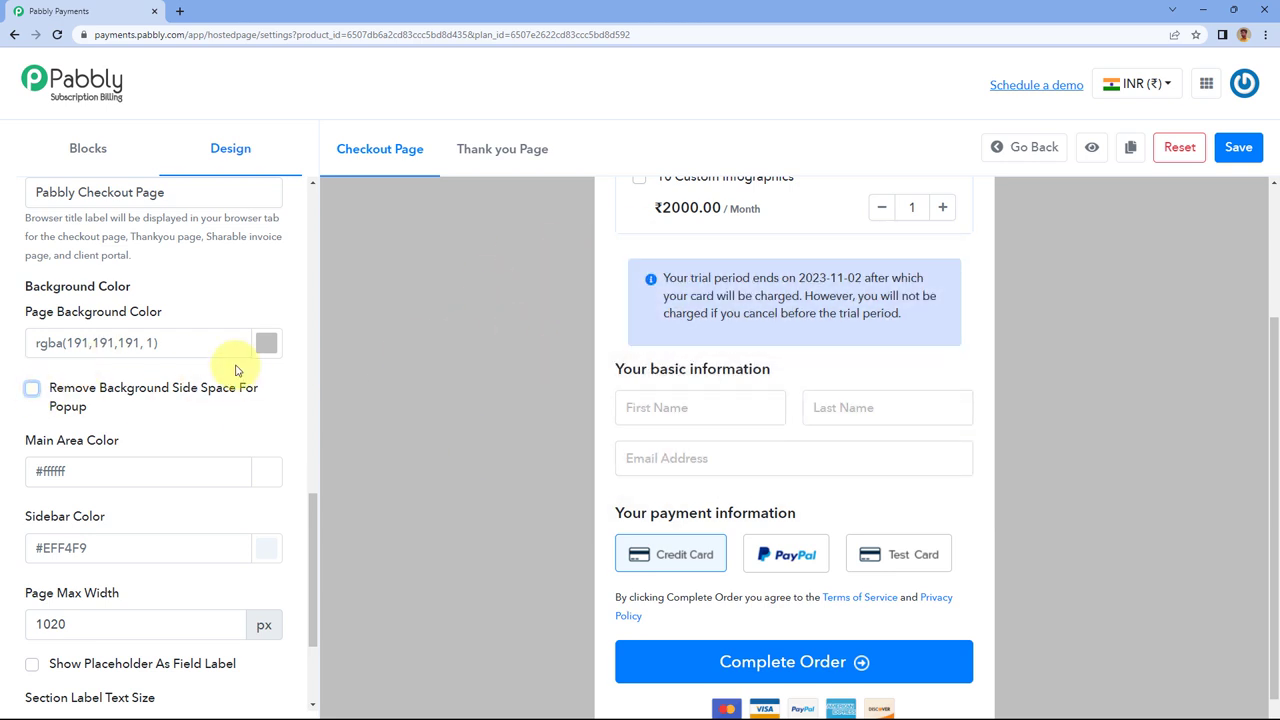
Restore the Boxed layout type and look over the remaining color, page width and label text size settings.
scroll(237, 366, up, 6)
scroll(150, 345, up, 3)
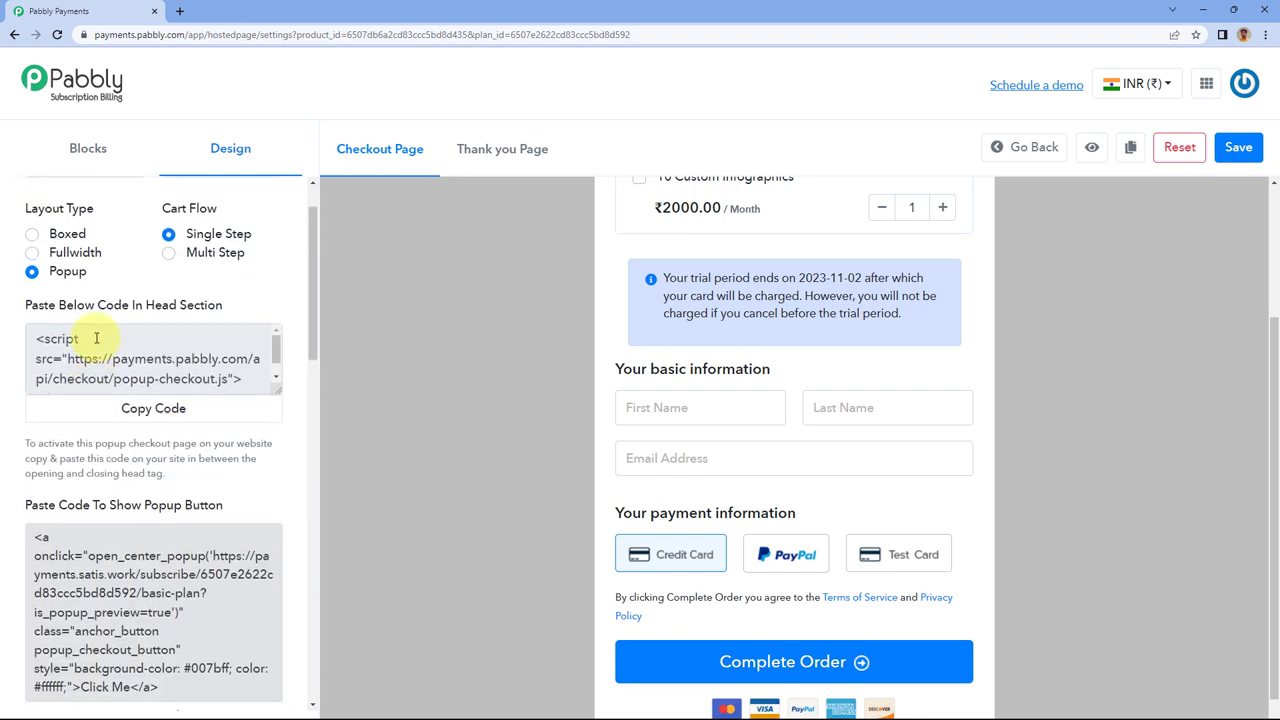
click(49, 237)
scroll(163, 291, down, 8)
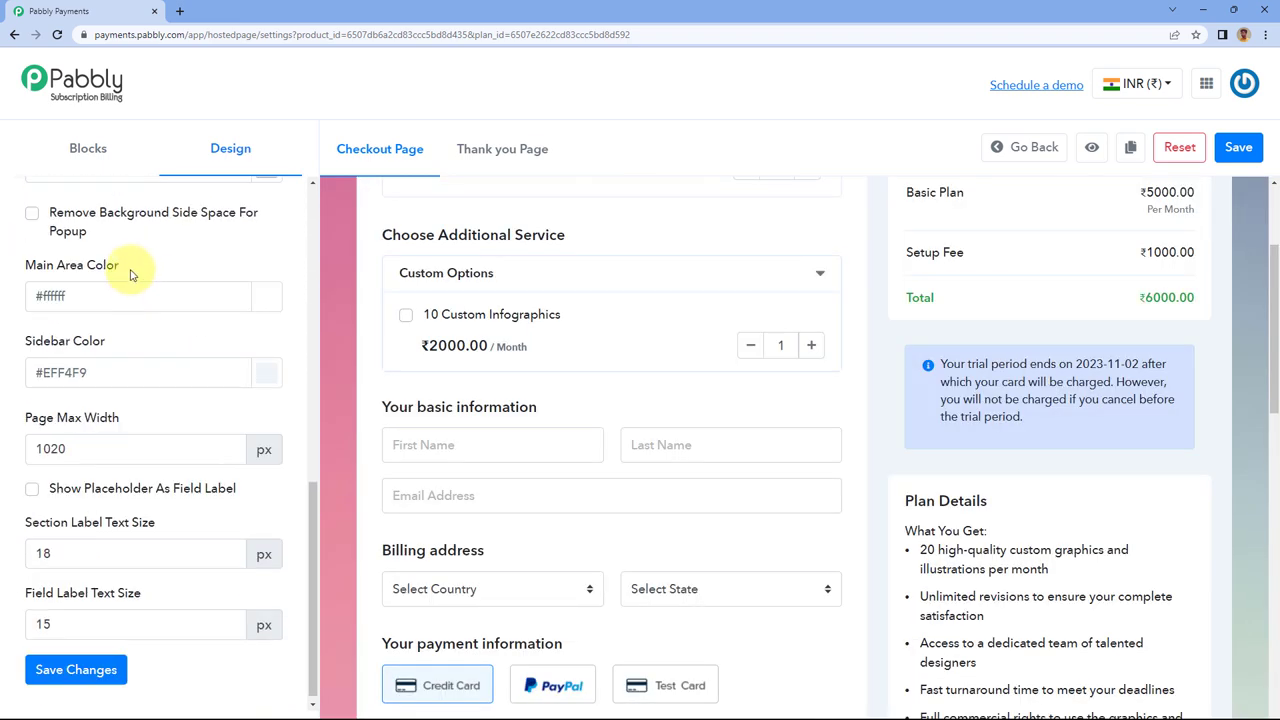
scroll(349, 290, up, 3)
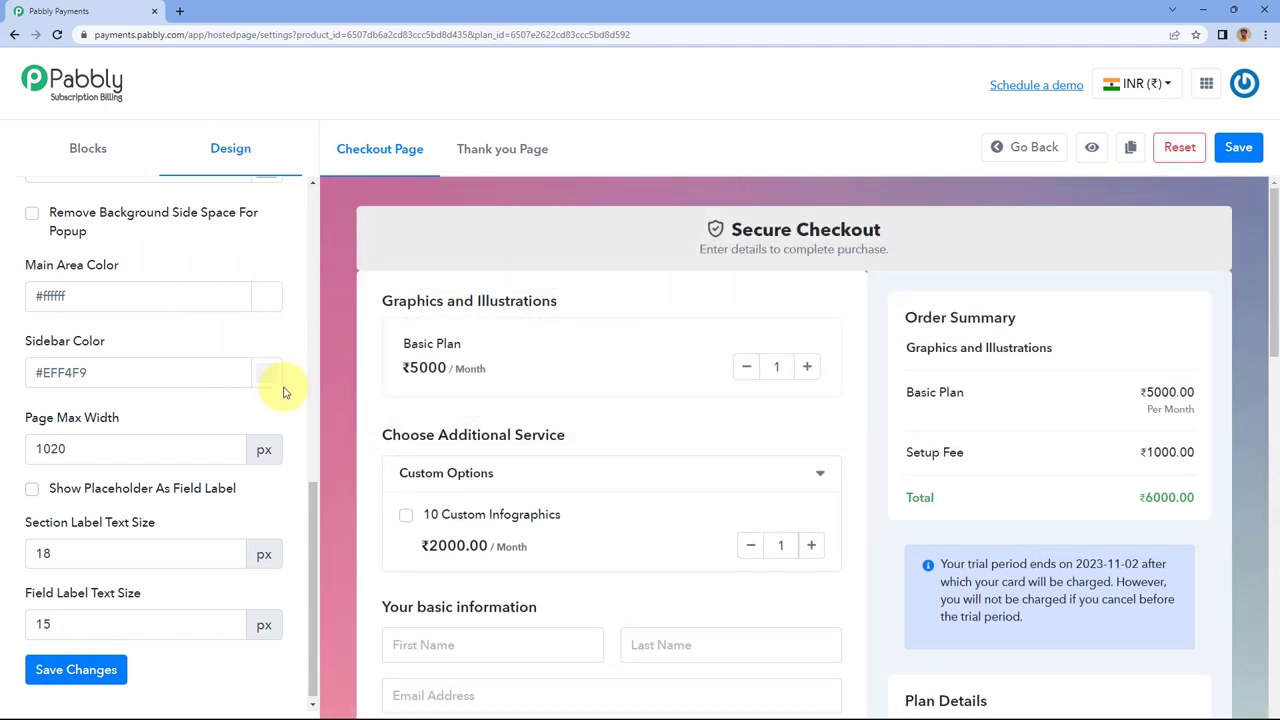
Change the Main Area Color of the checkout page to light blue, rgba(219,226,244, 1).
click(266, 296)
mouse_move(134, 349)
mouse_down()
mouse_move(167, 334)
mouse_move(112, 335)
mouse_up()
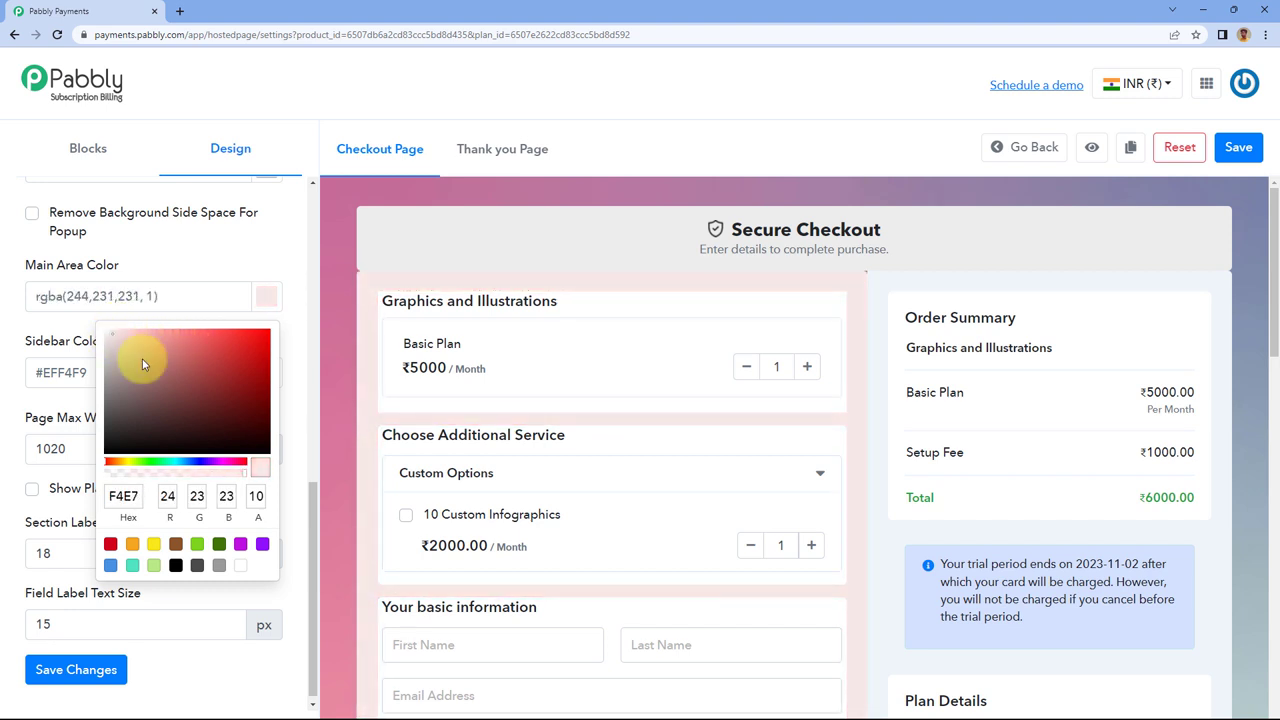
drag(112, 465, 193, 465)
mouse_move(121, 341)
mouse_down()
mouse_move(223, 337)
mouse_move(270, 400)
mouse_move(127, 341)
mouse_up()
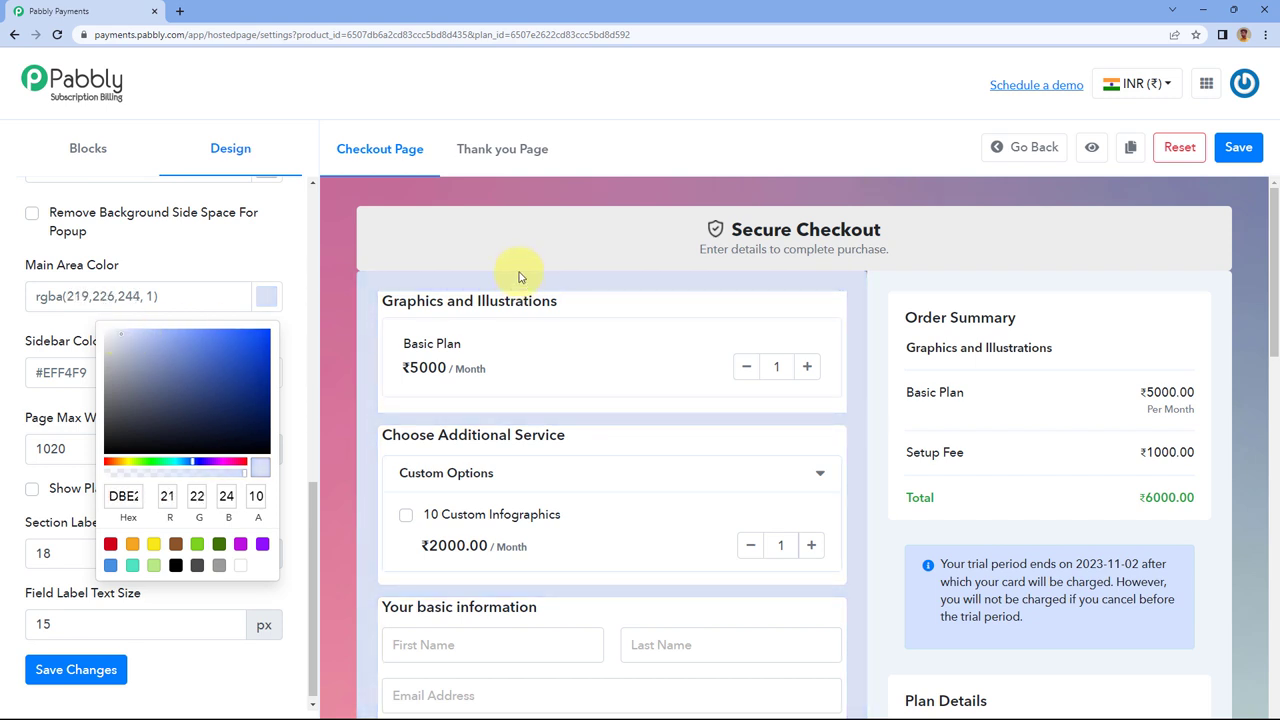
click(291, 242)
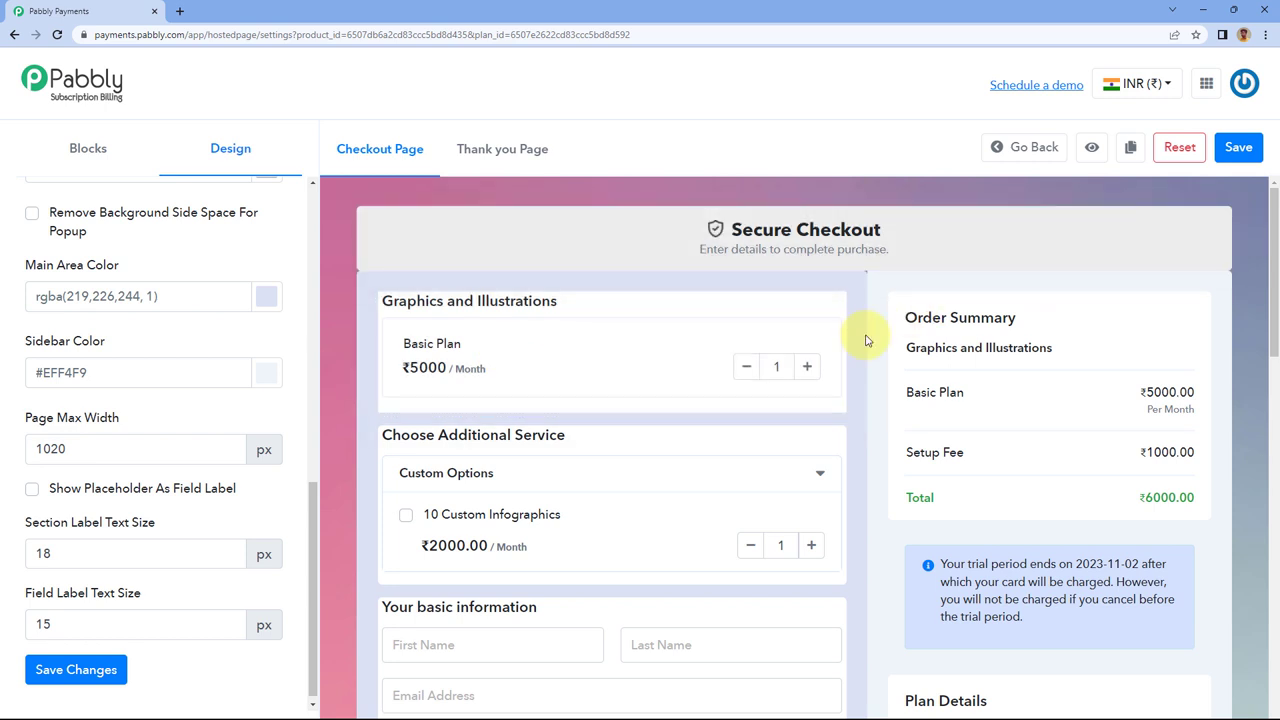
Change the Sidebar Color of the checkout page to light pink, rgba(255,185,185, 1).
click(268, 375)
click(234, 413)
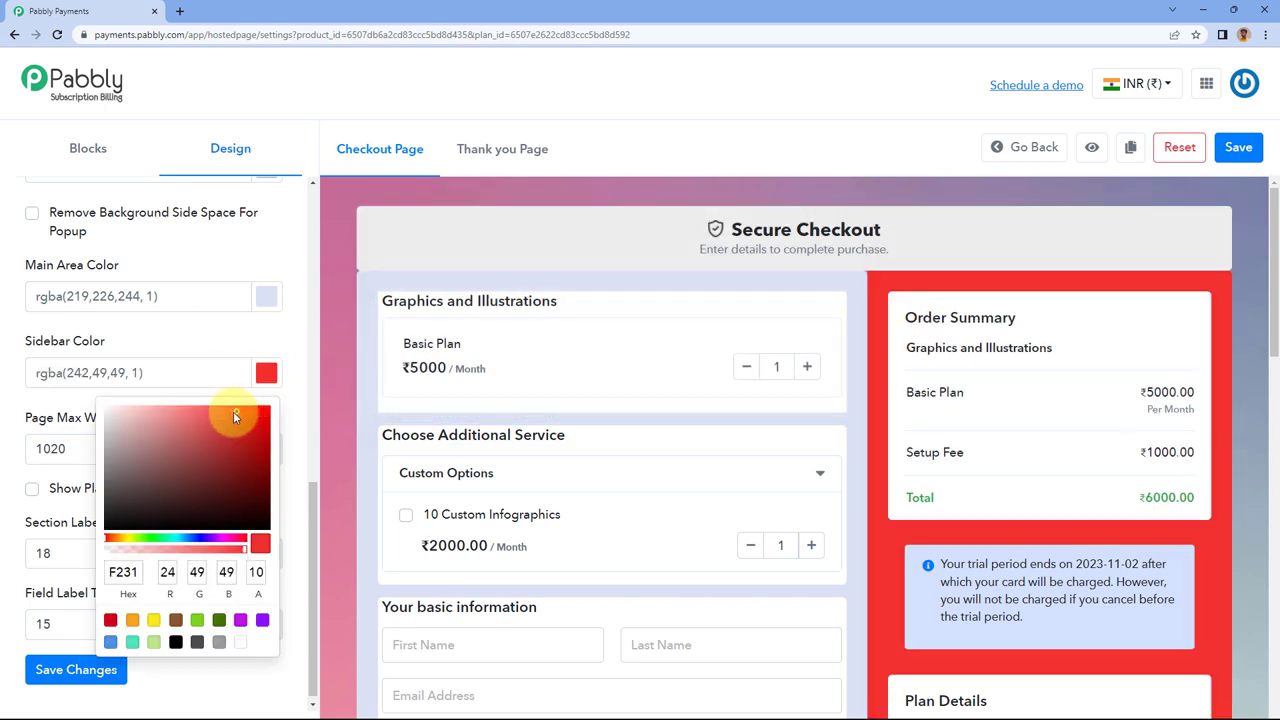
drag(233, 411, 148, 378)
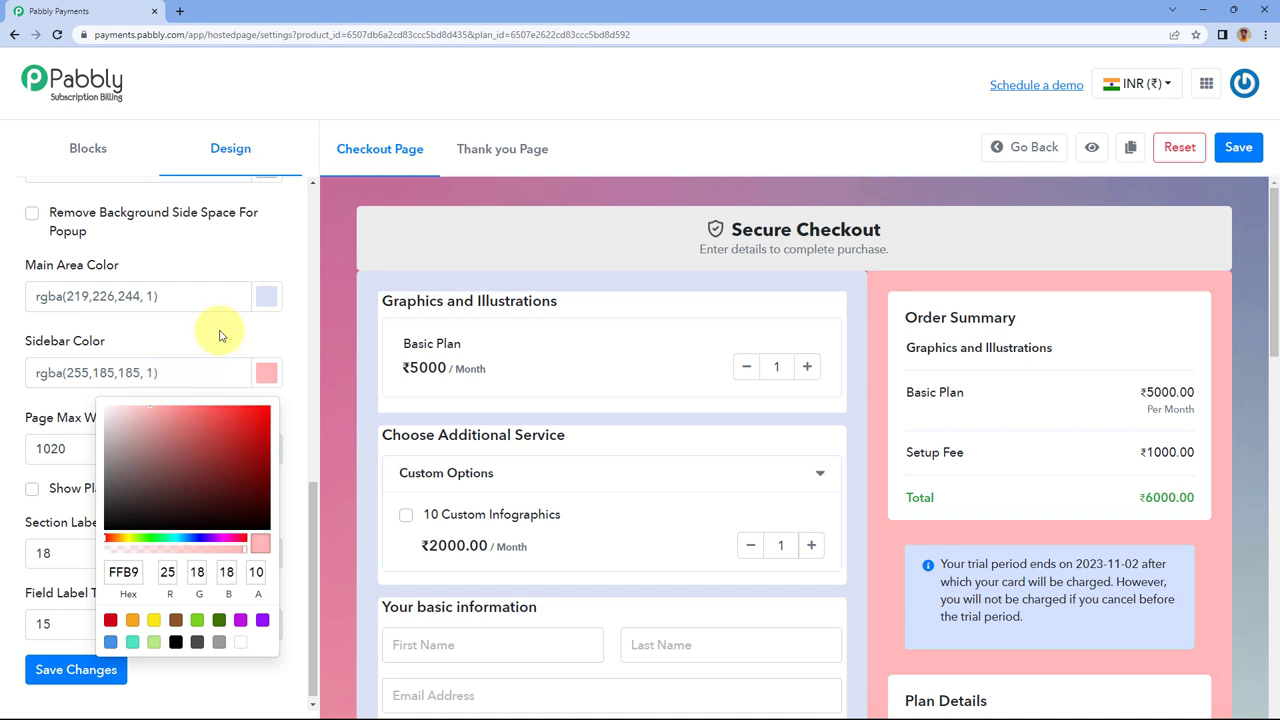
click(217, 334)
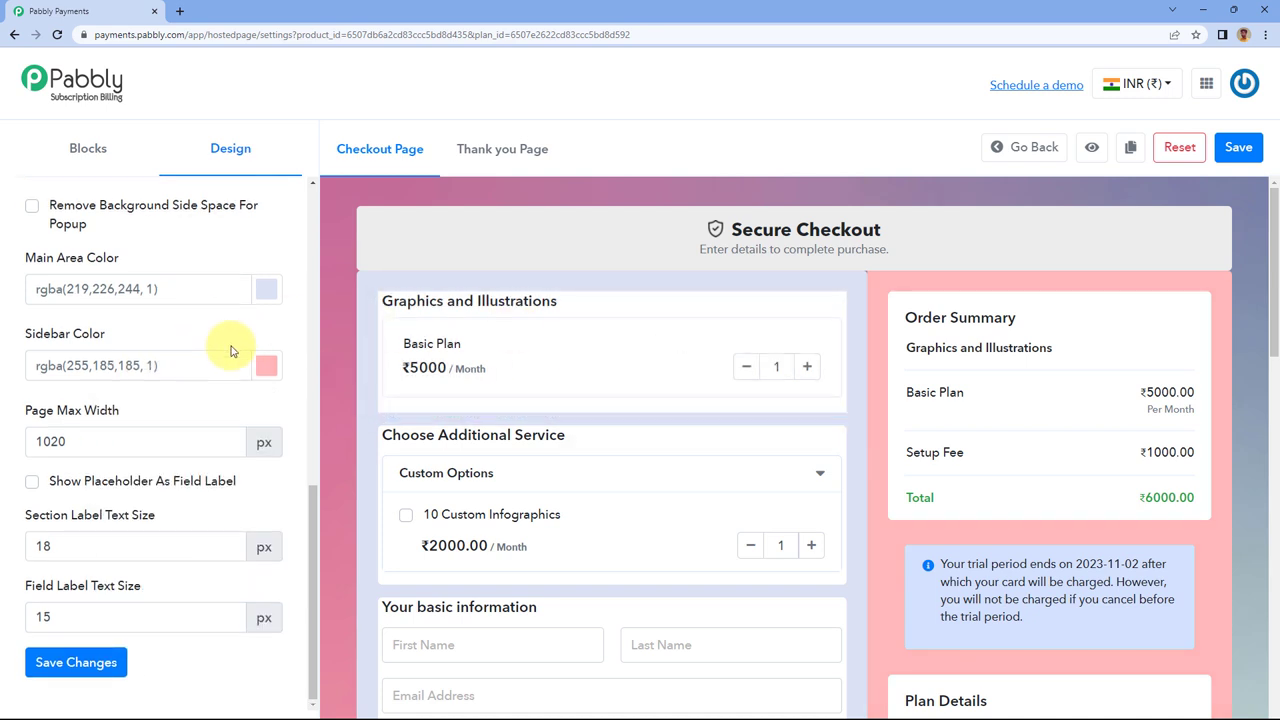
Try Page Max Width values of 1500 px and 900 px, and set the width back to 1020 px.
scroll(150, 380, up, 2)
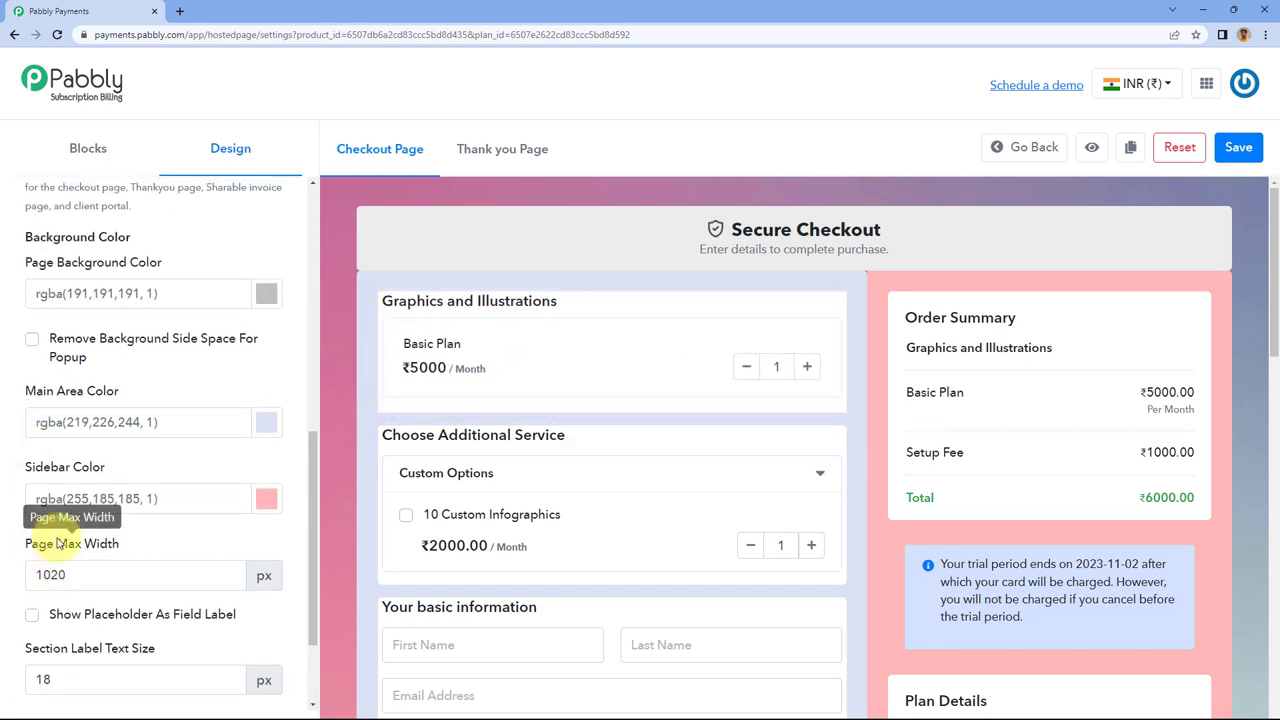
scroll(177, 606, down, 3)
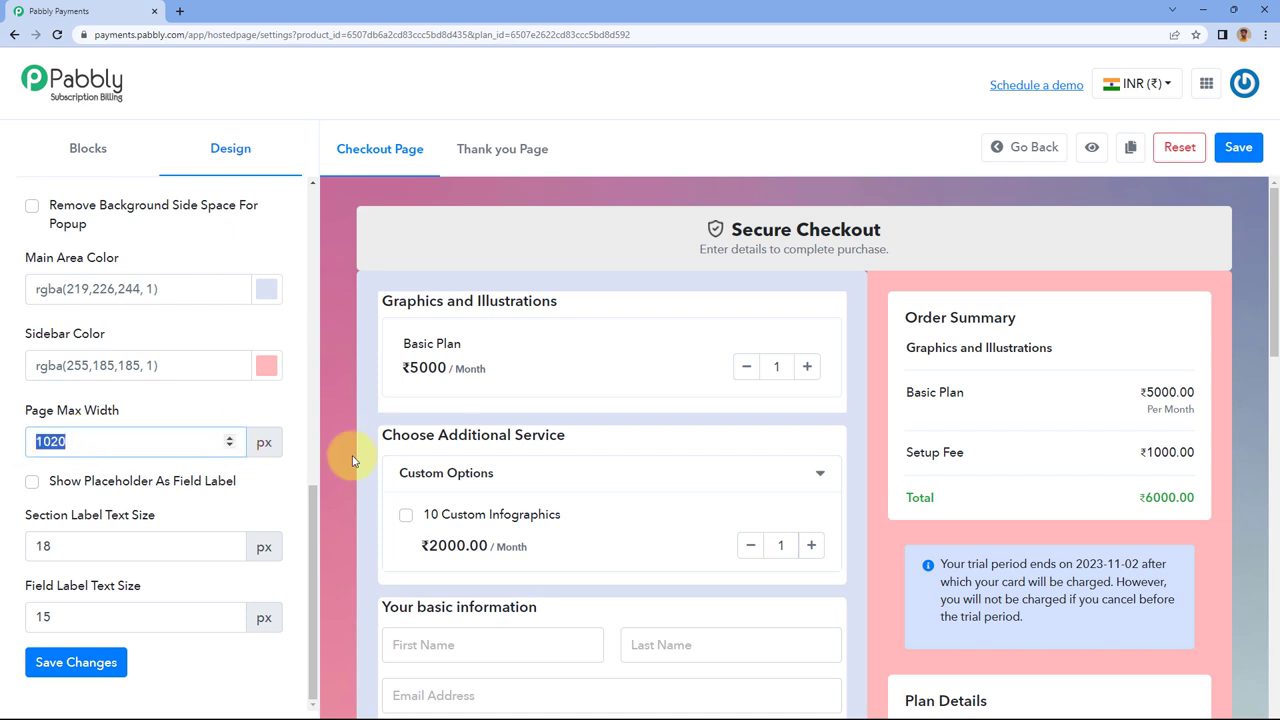
text(1500)
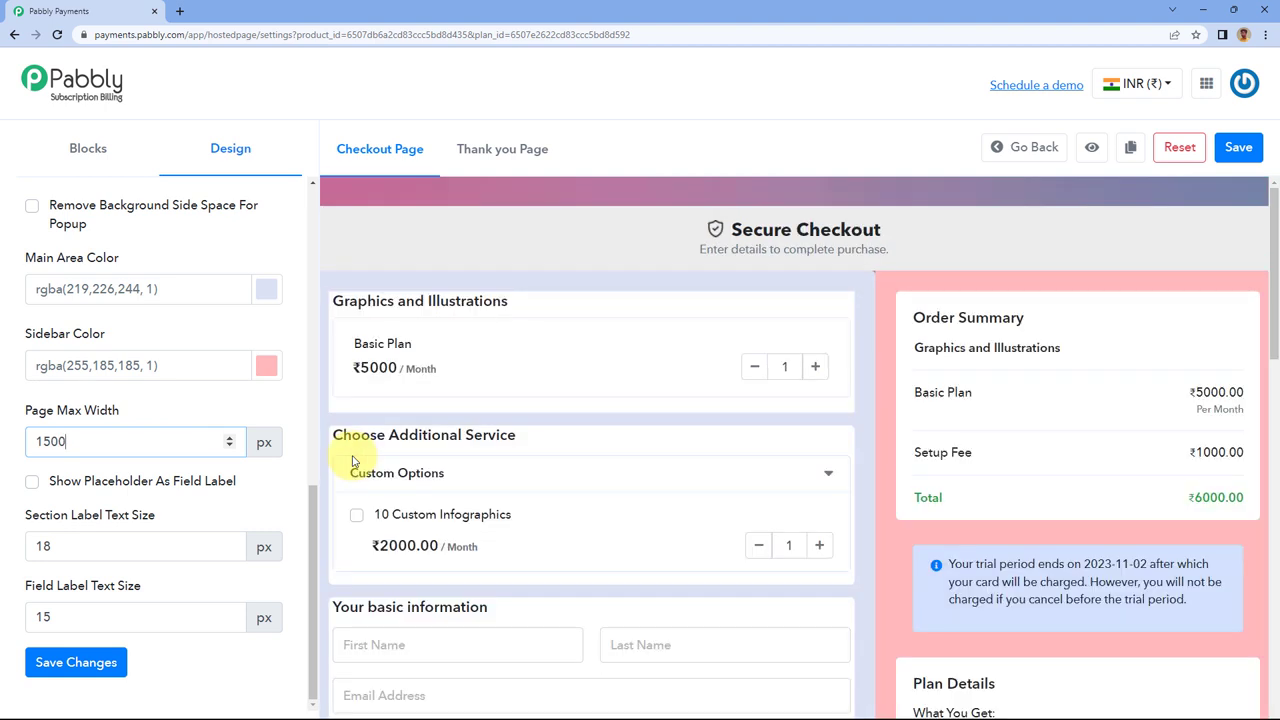
key(BackSpace)
key(BackSpace)
key(BackSpace)
text(900)
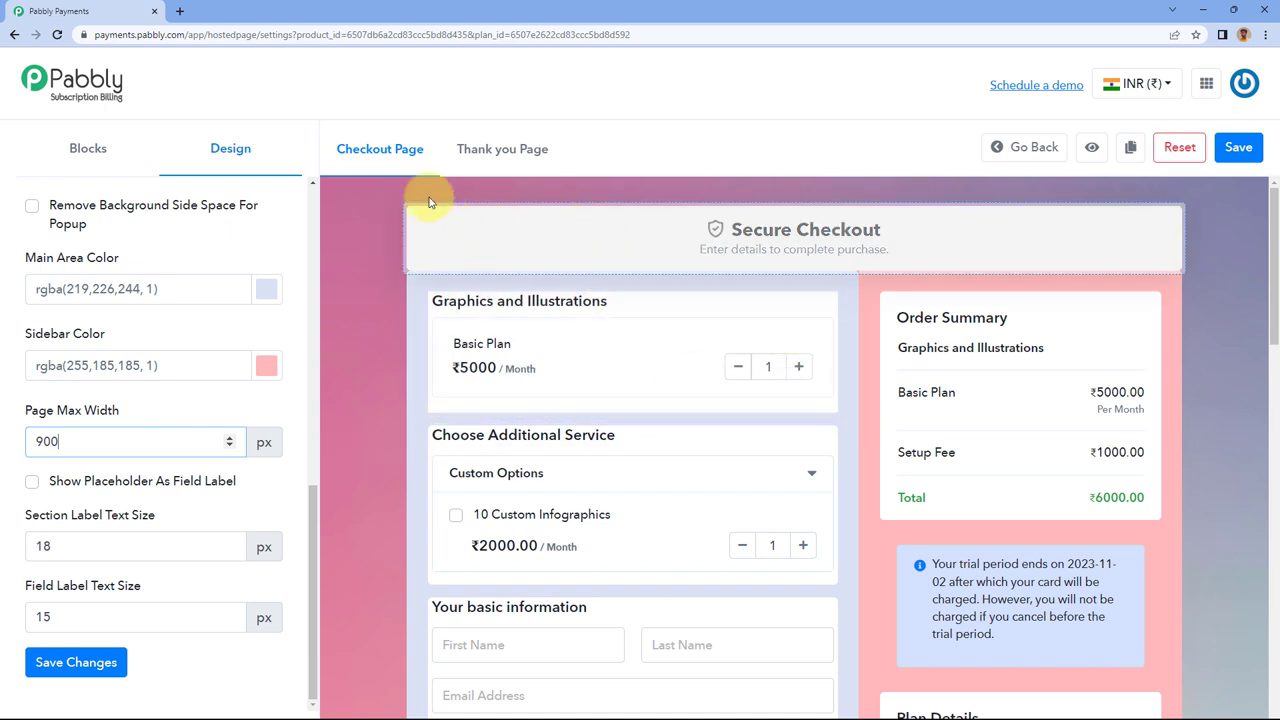
drag(94, 443, 10, 447)
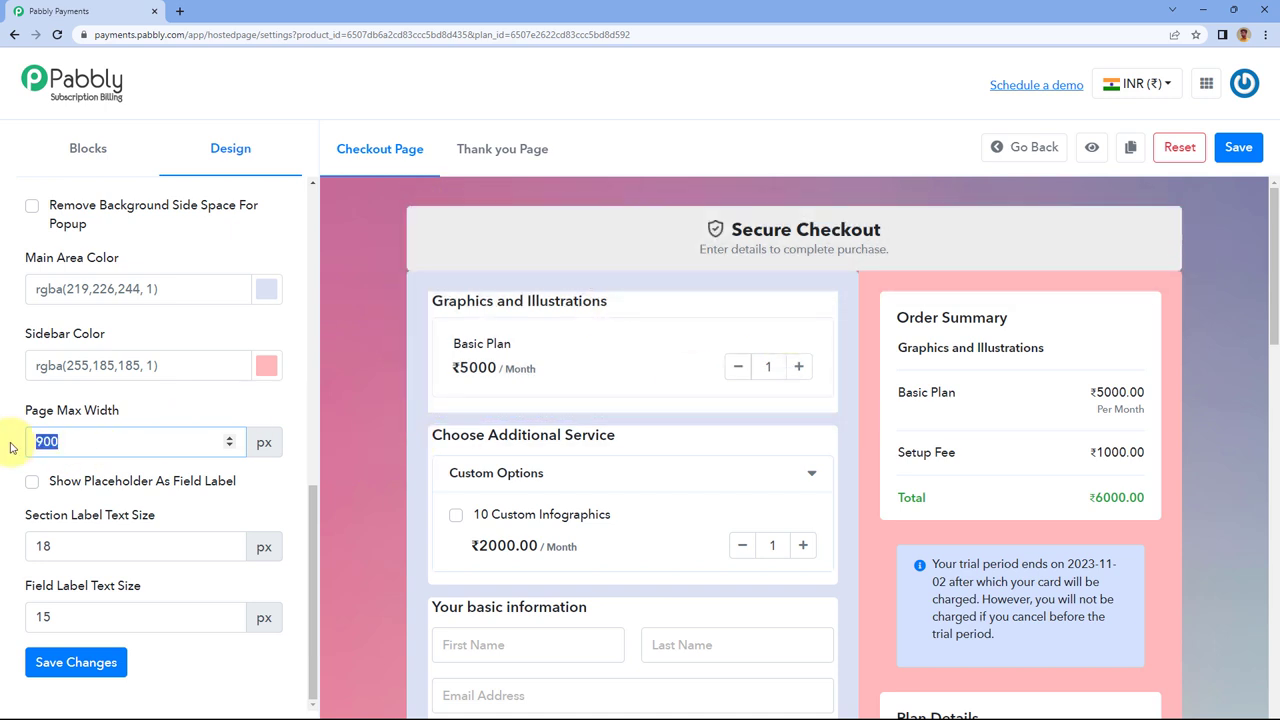
text(1020)
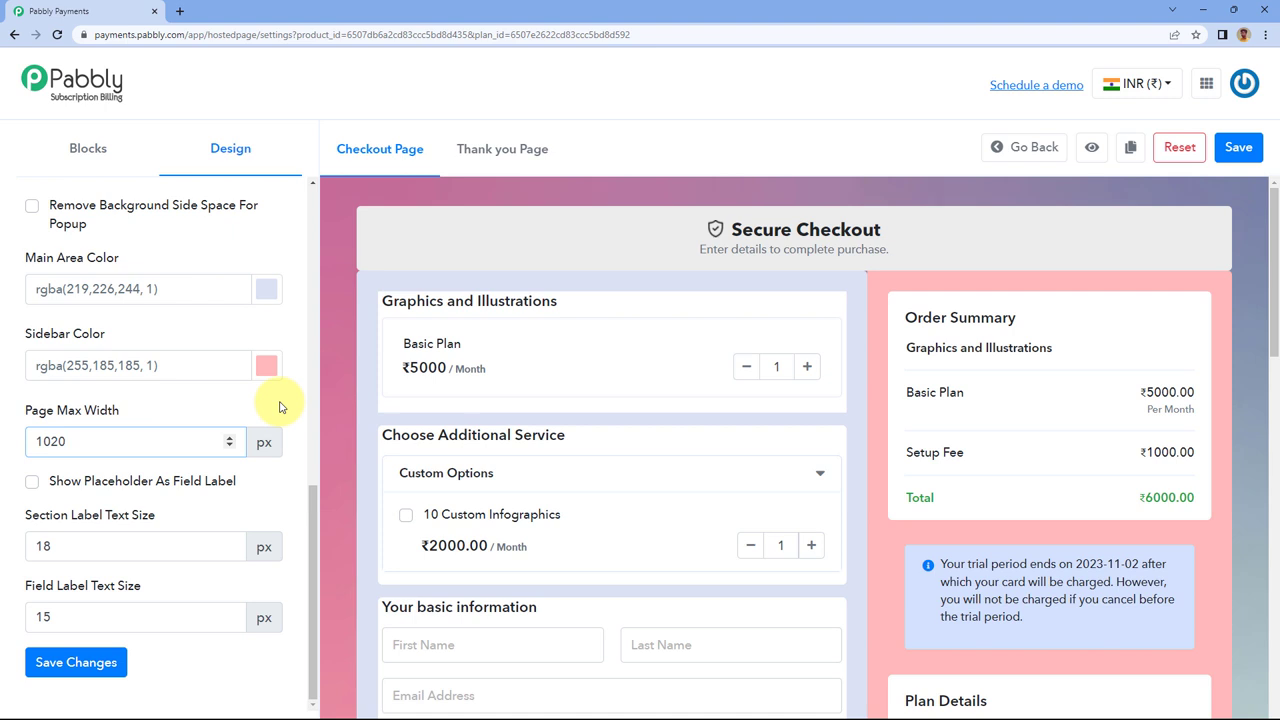
Toggle Show Placeholder As Field Label on and off to compare the basic information fields, leaving it off.
click(32, 484)
scroll(394, 429, down, 3)
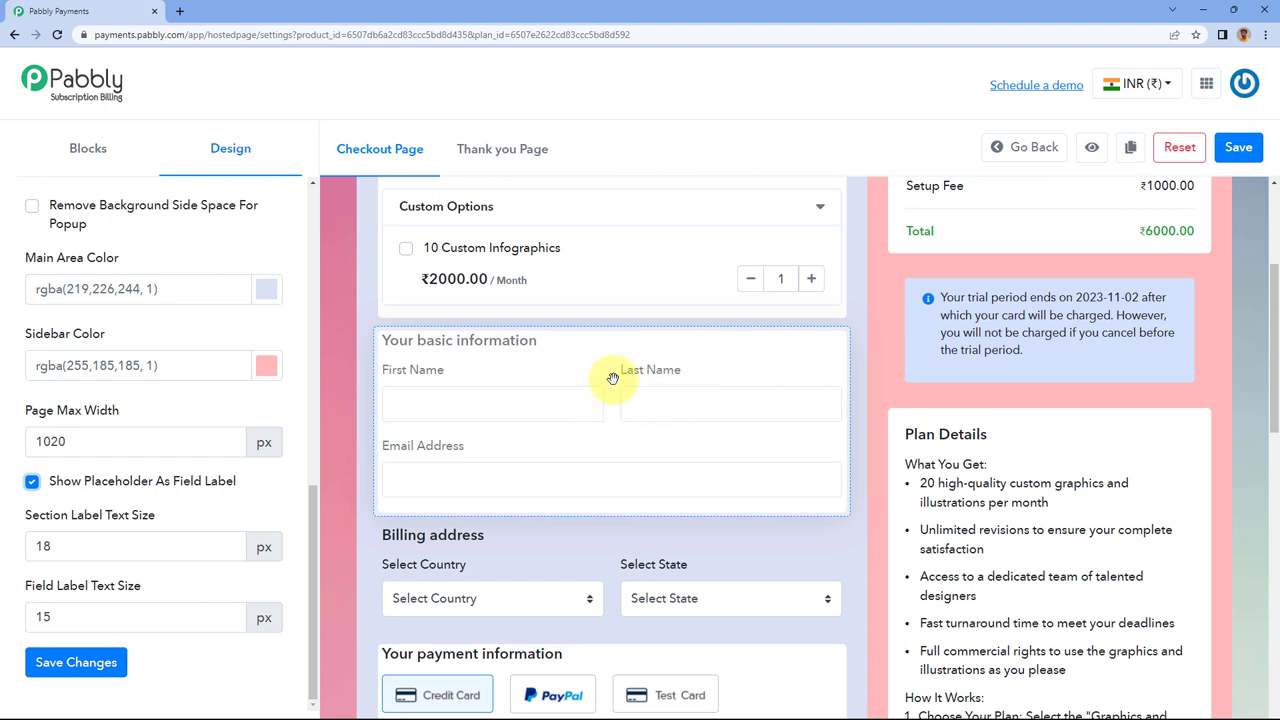
click(31, 484)
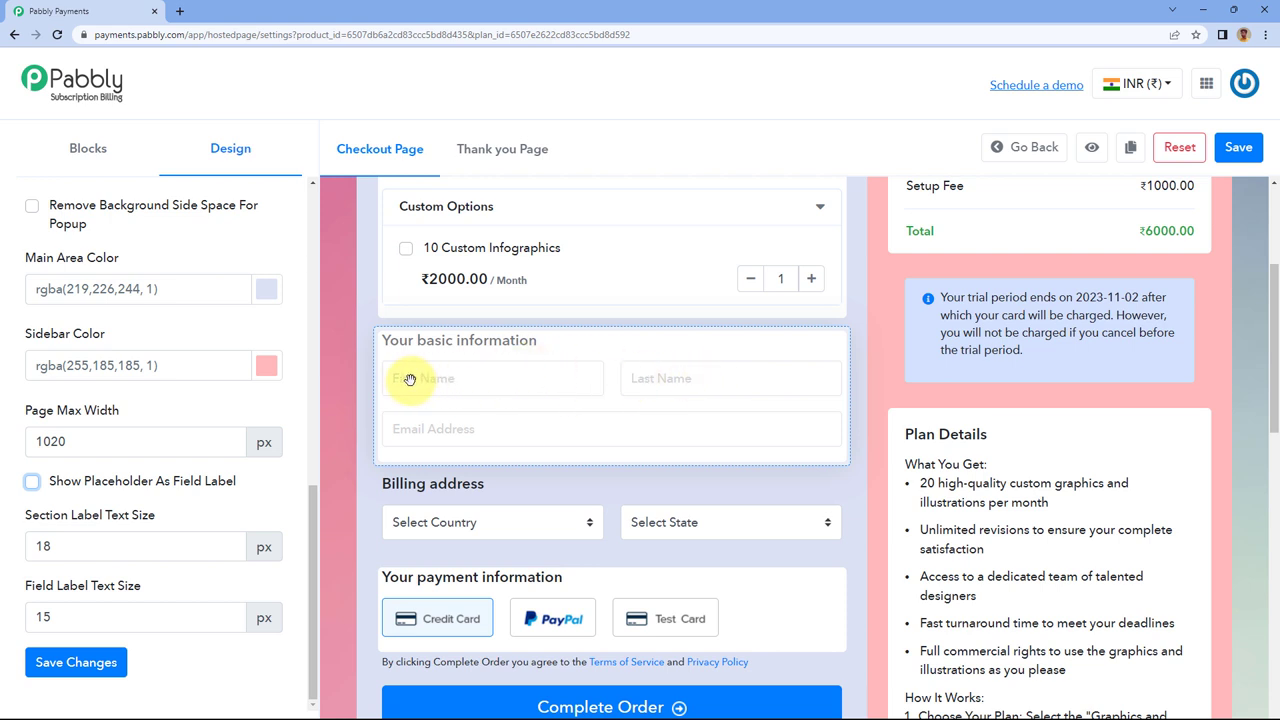
click(32, 482)
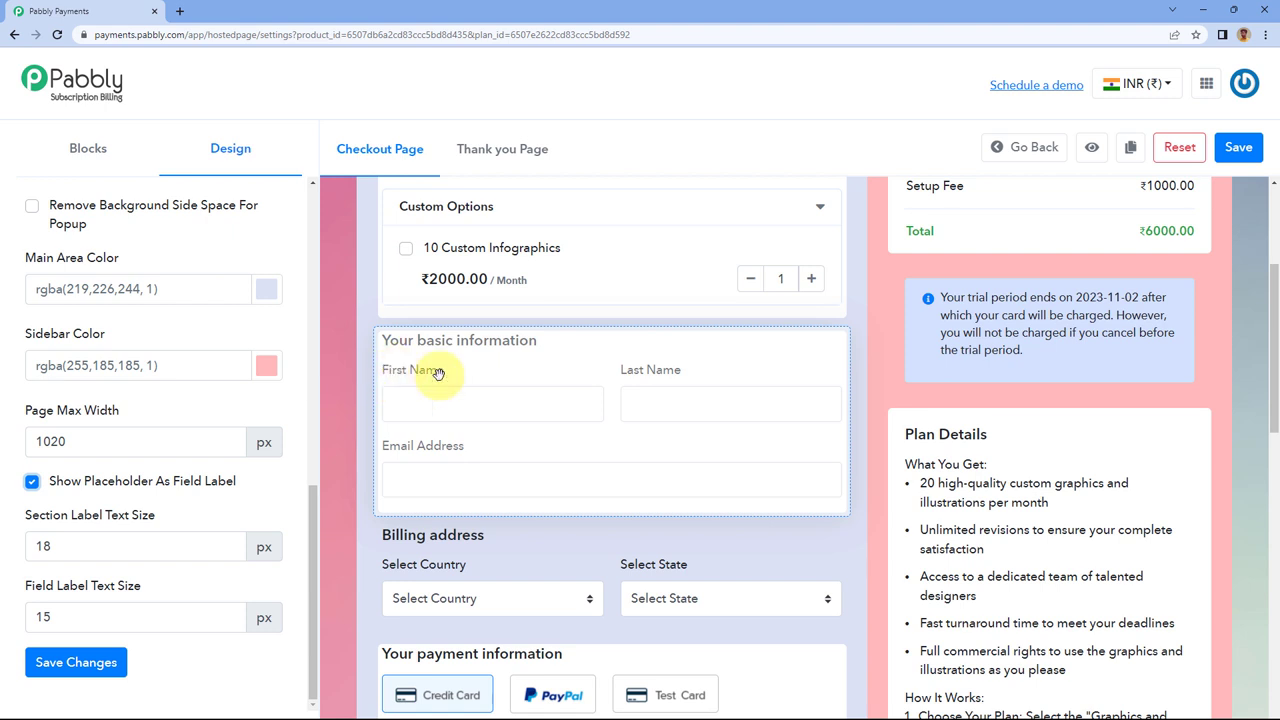
click(32, 484)
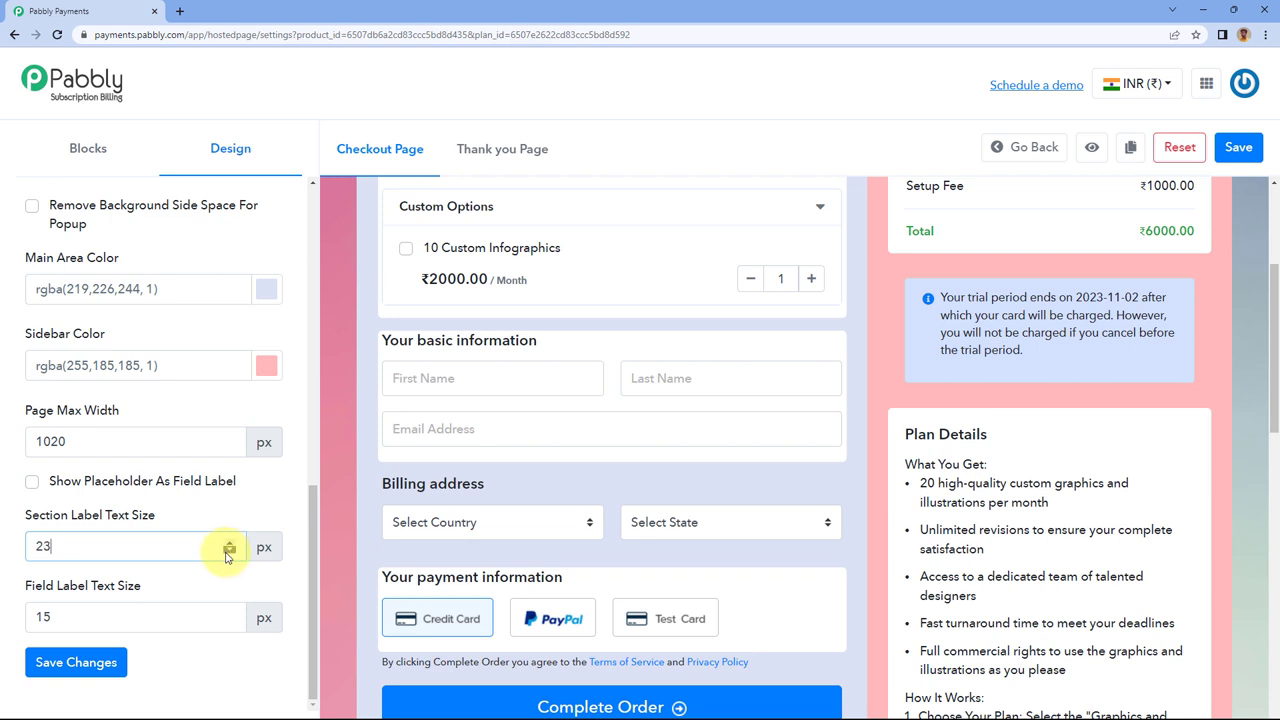
Set both the Section Label Text Size and the Field Label Text Size to 18 px and save the design changes.
click(228, 553)
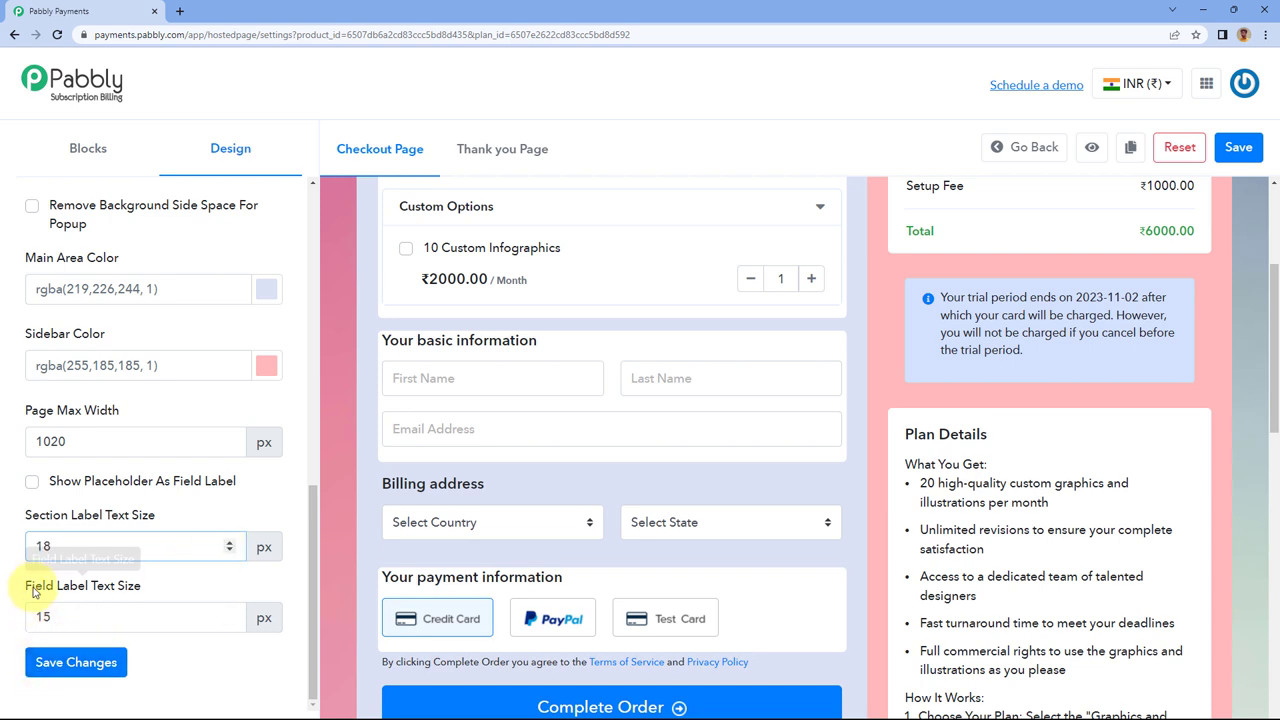
triple_click(226, 612)
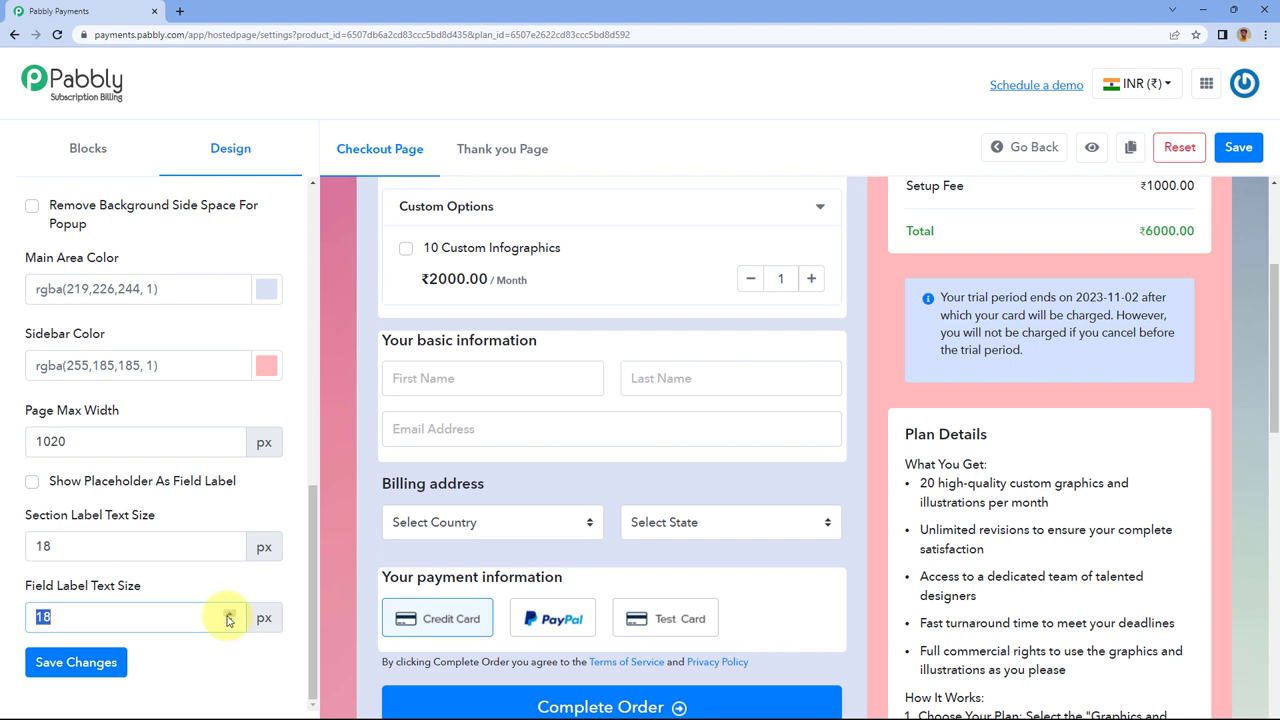
click(181, 655)
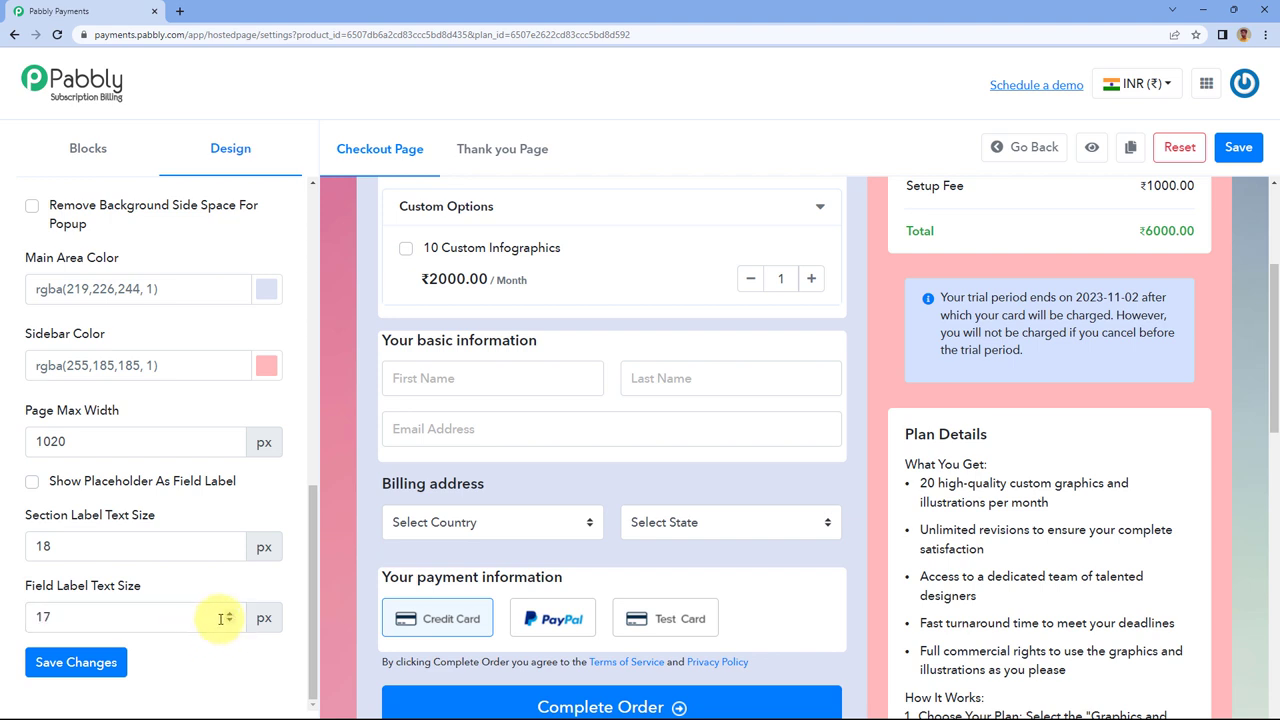
click(229, 617)
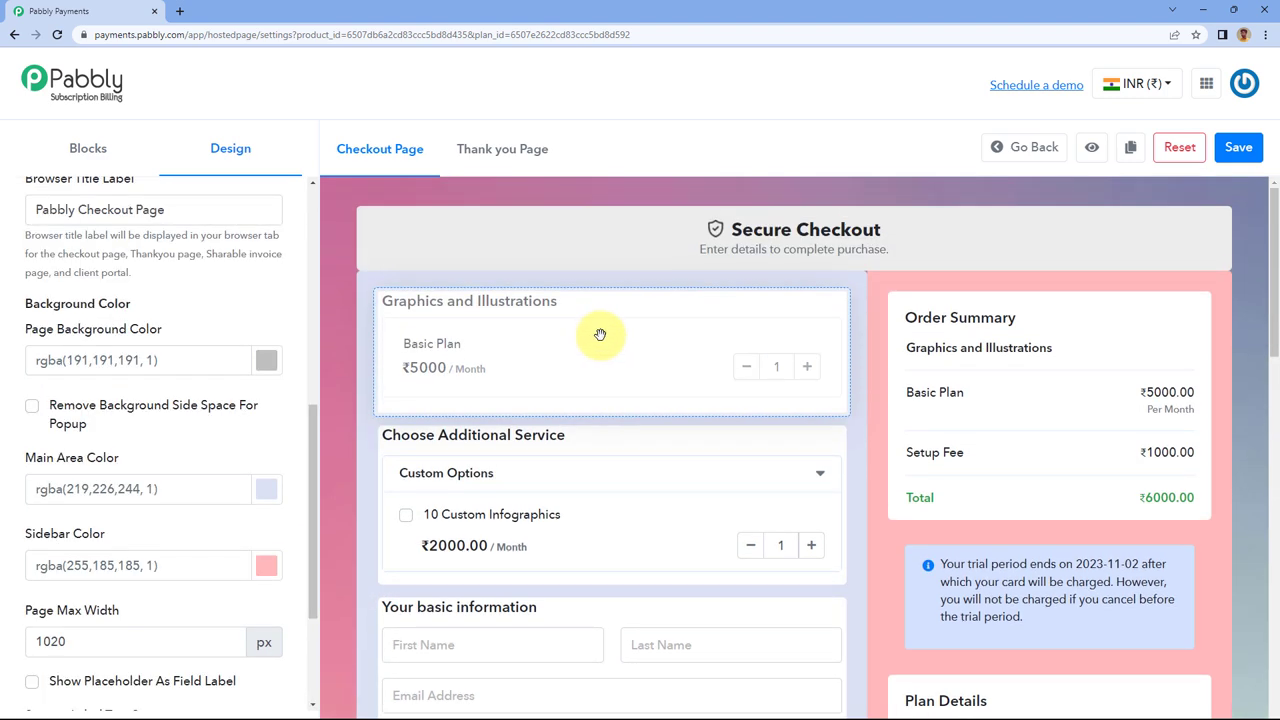
scroll(180, 428, down, 2)
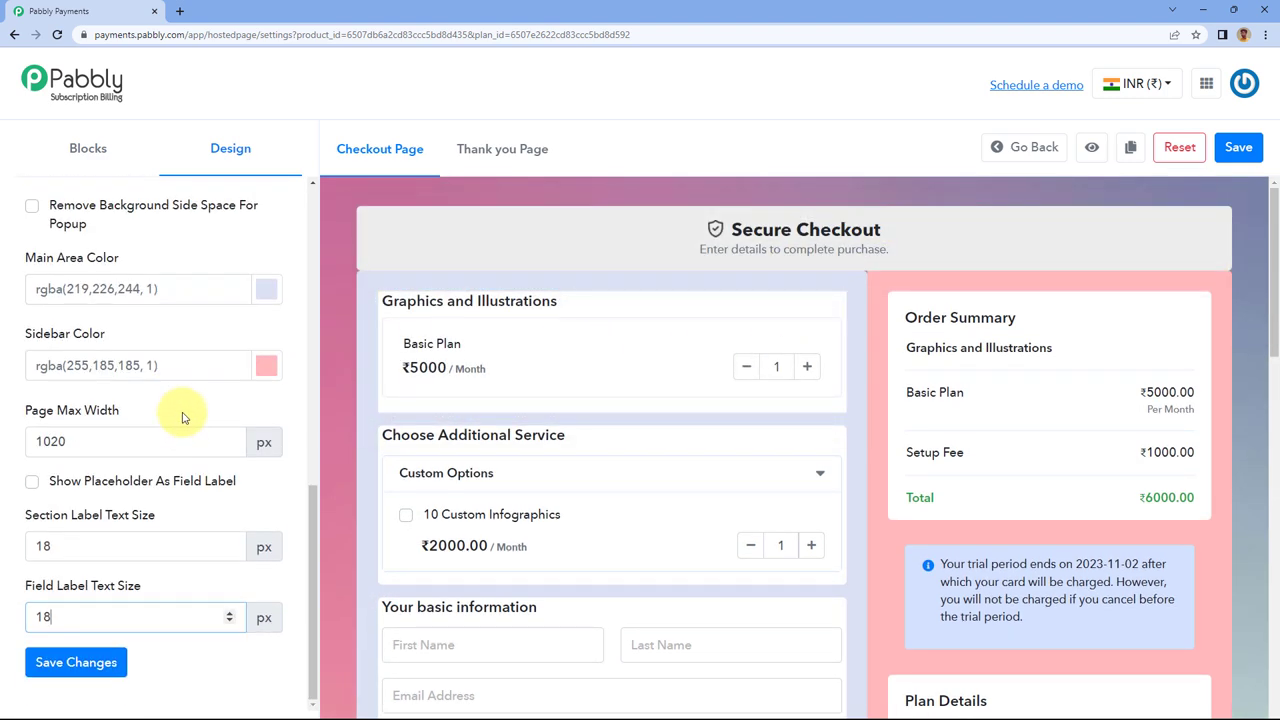
click(88, 663)
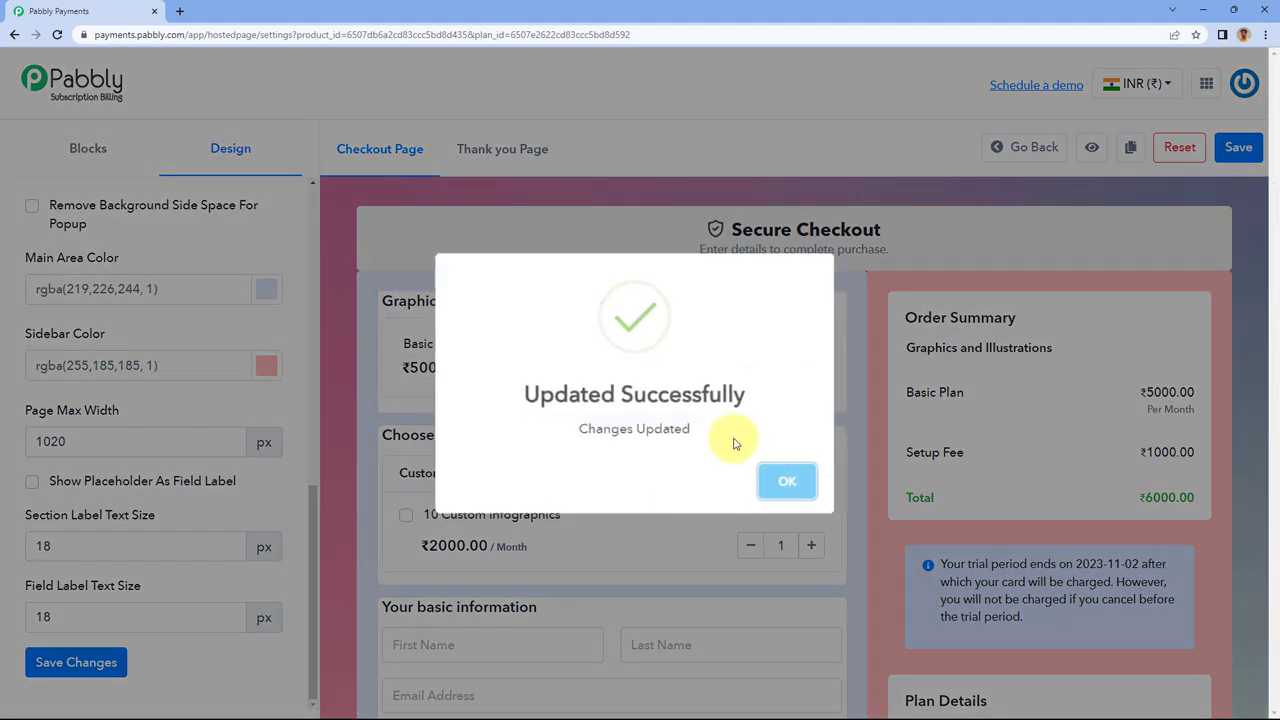
click(808, 483)
Open the Header Setting block of the checkout page and expand its Adjust Spacing options.
scroll(197, 346, up, 10)
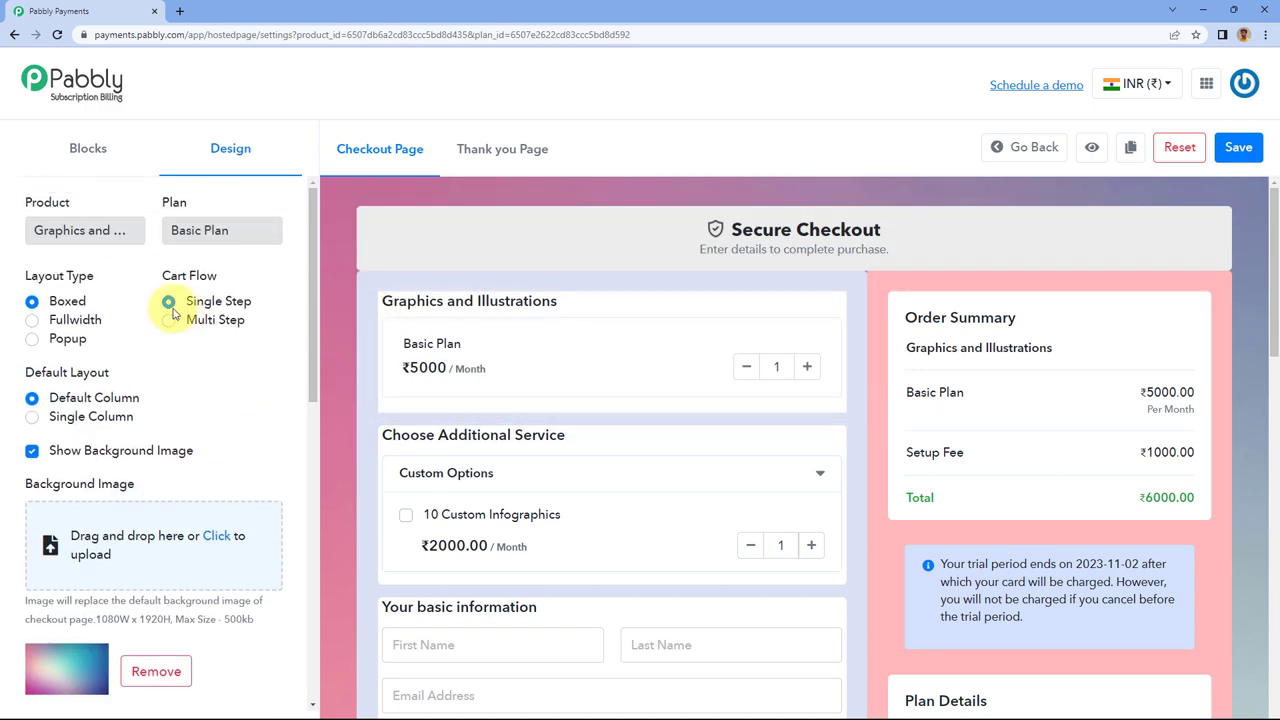
click(93, 155)
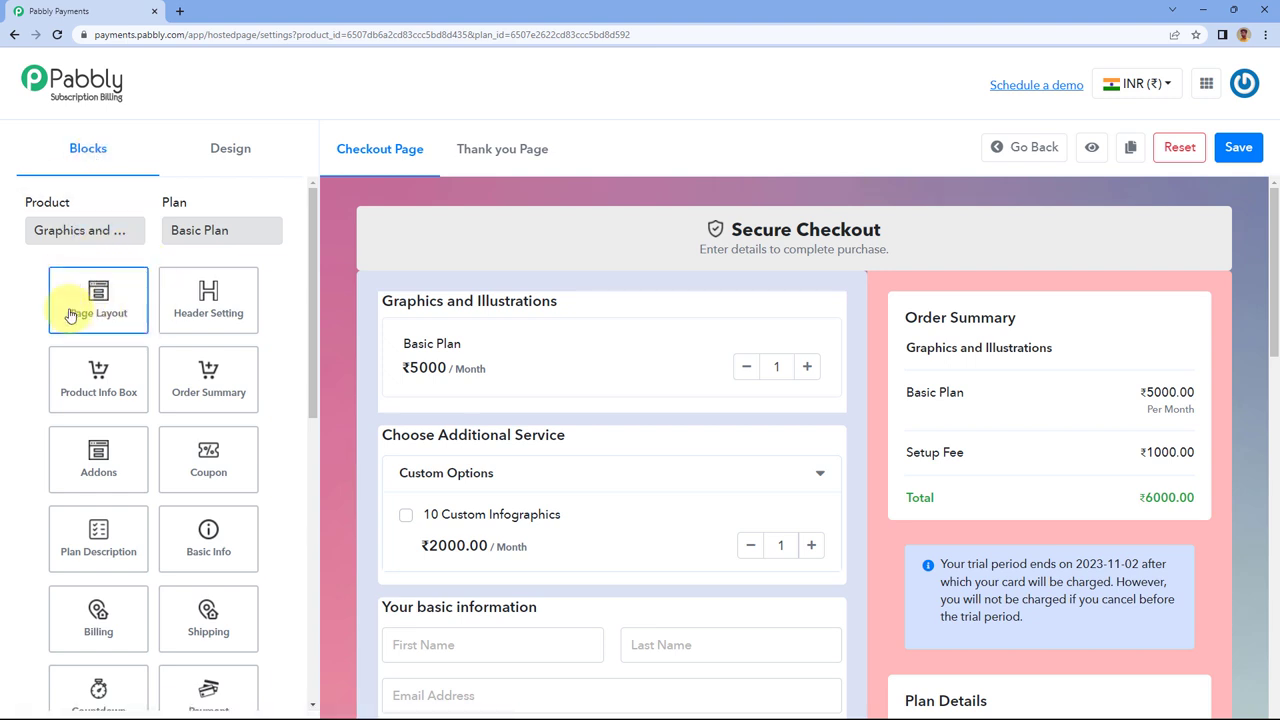
click(213, 298)
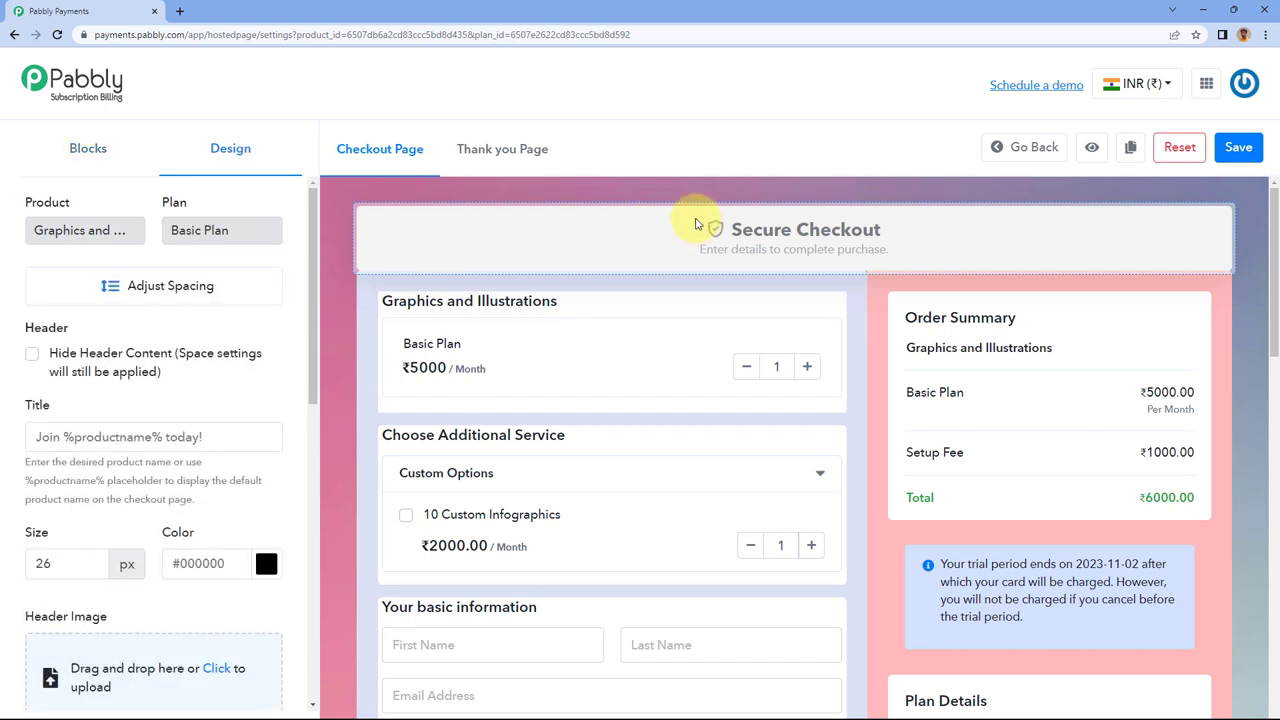
click(86, 168)
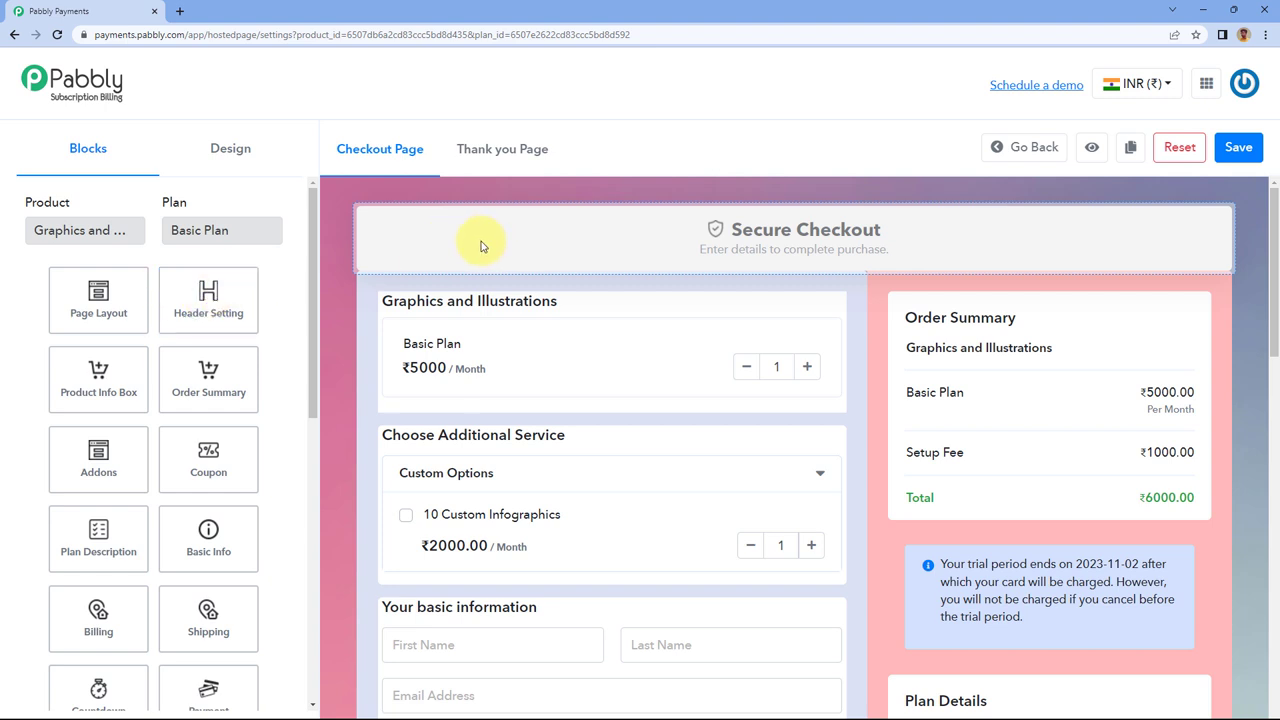
click(220, 287)
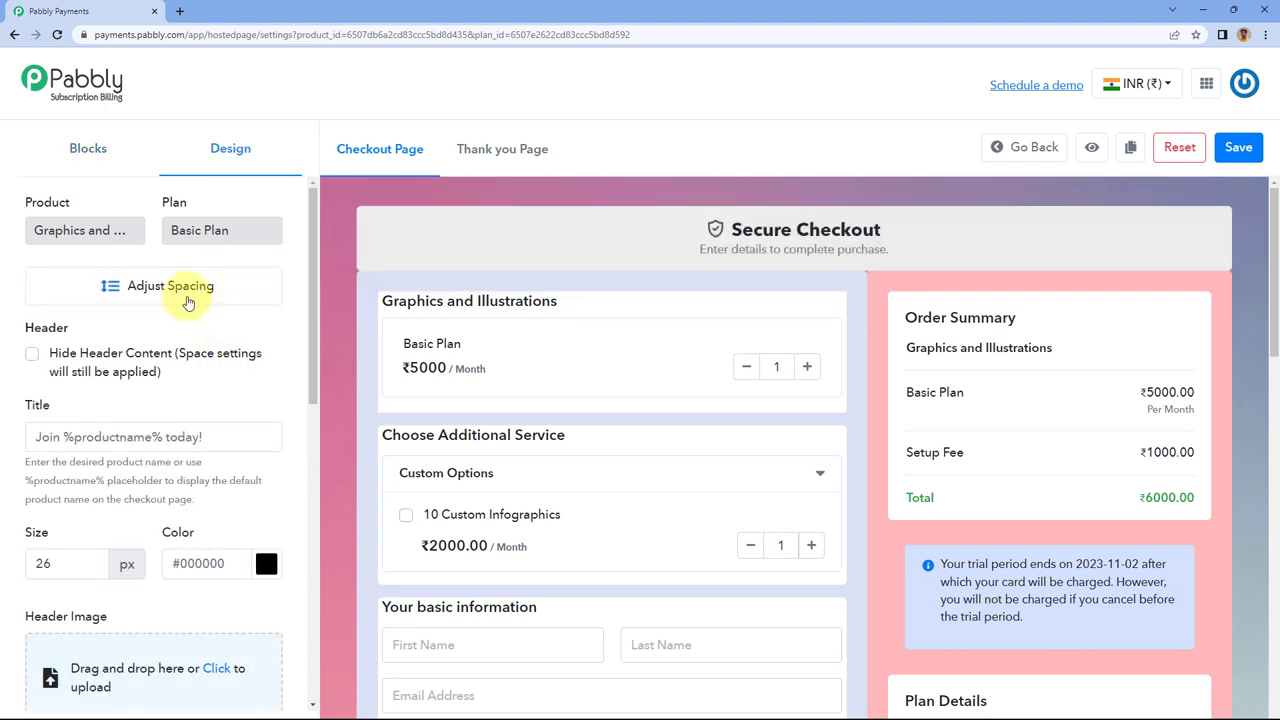
click(107, 290)
scroll(130, 315, down, 1)
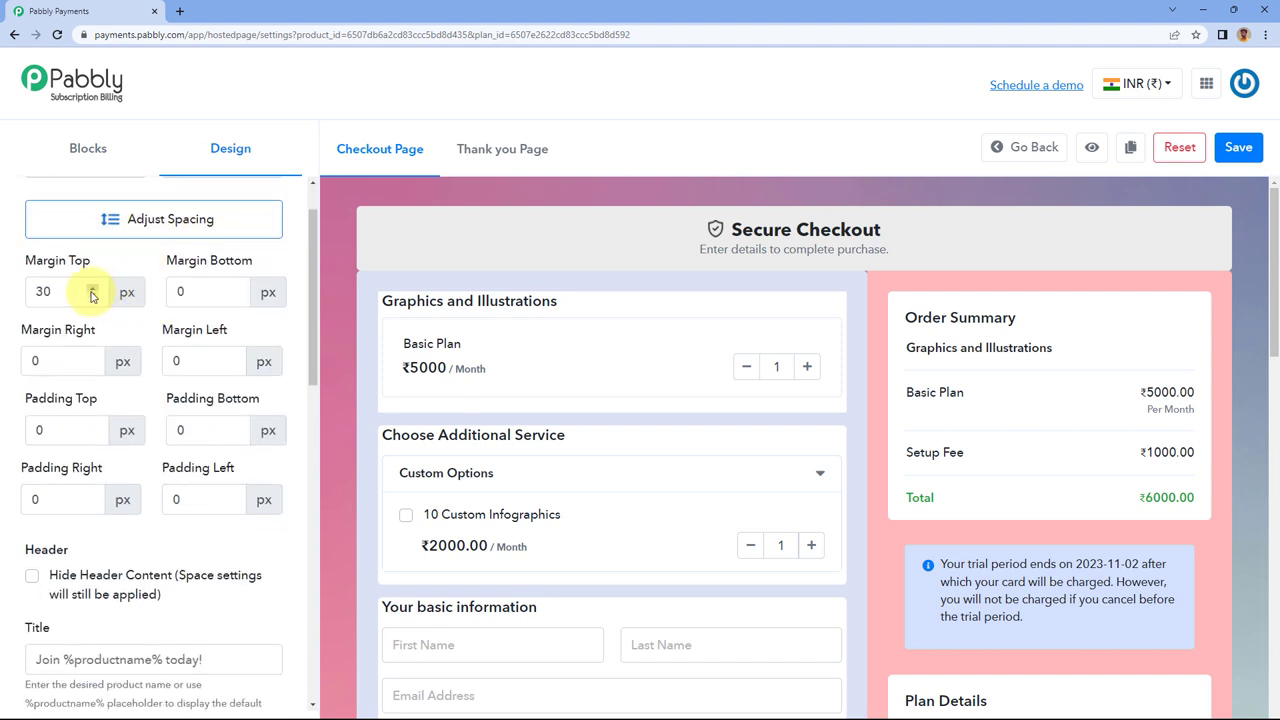
Try a Margin Top of 40 px on the header and bring it back to 30 px.
click(92, 292)
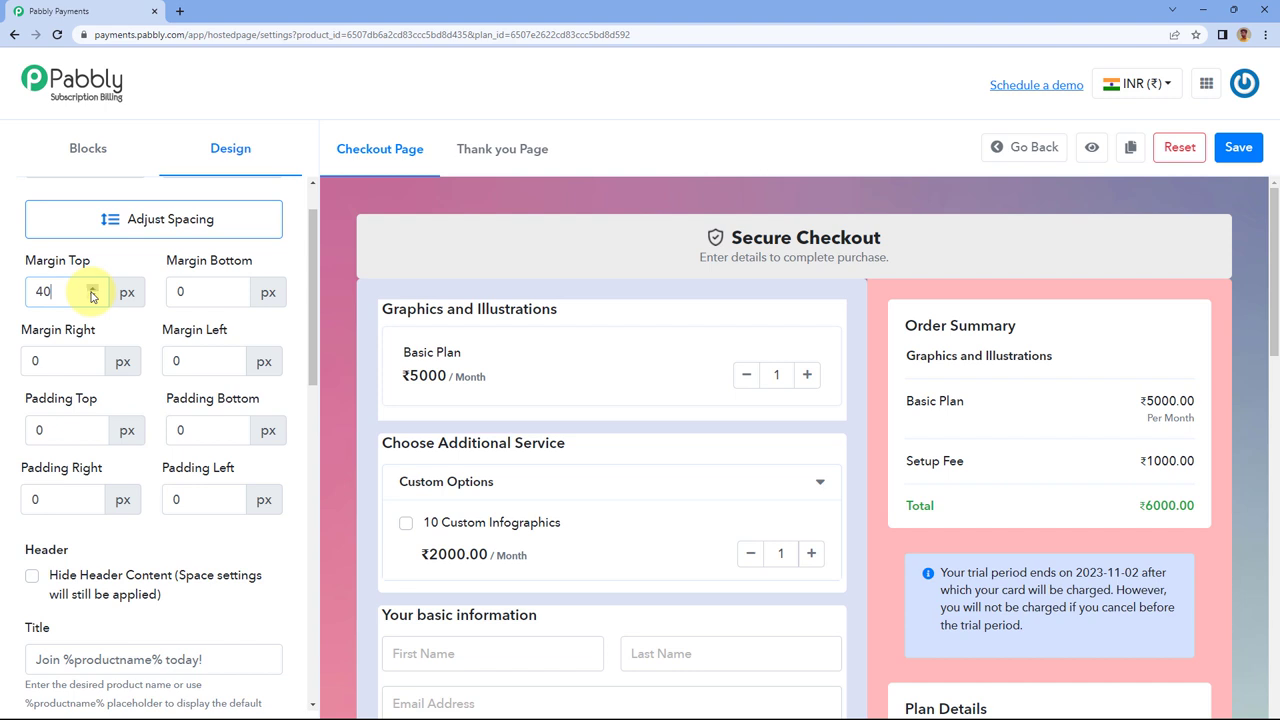
key(Down)
key(Down)
key(Down)
key(Down)
key(Down)
key(Down)
key(Down)
key(Down)
key(Down)
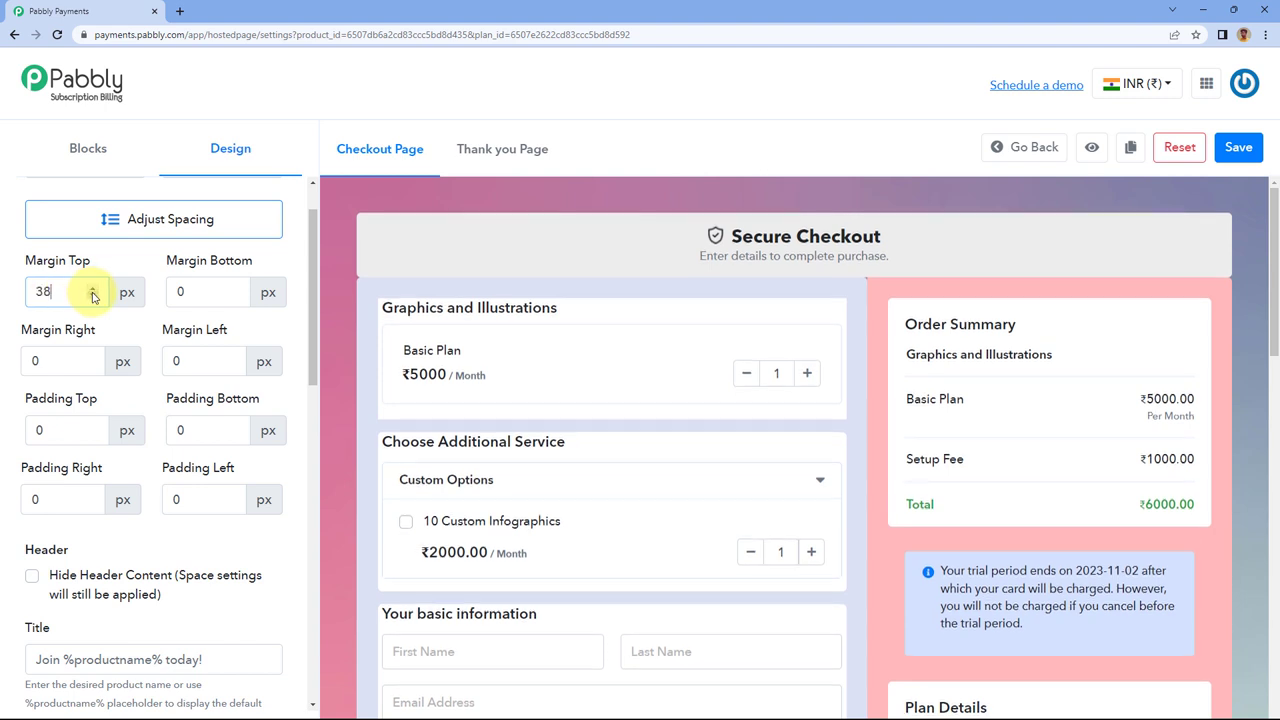
key(Down)
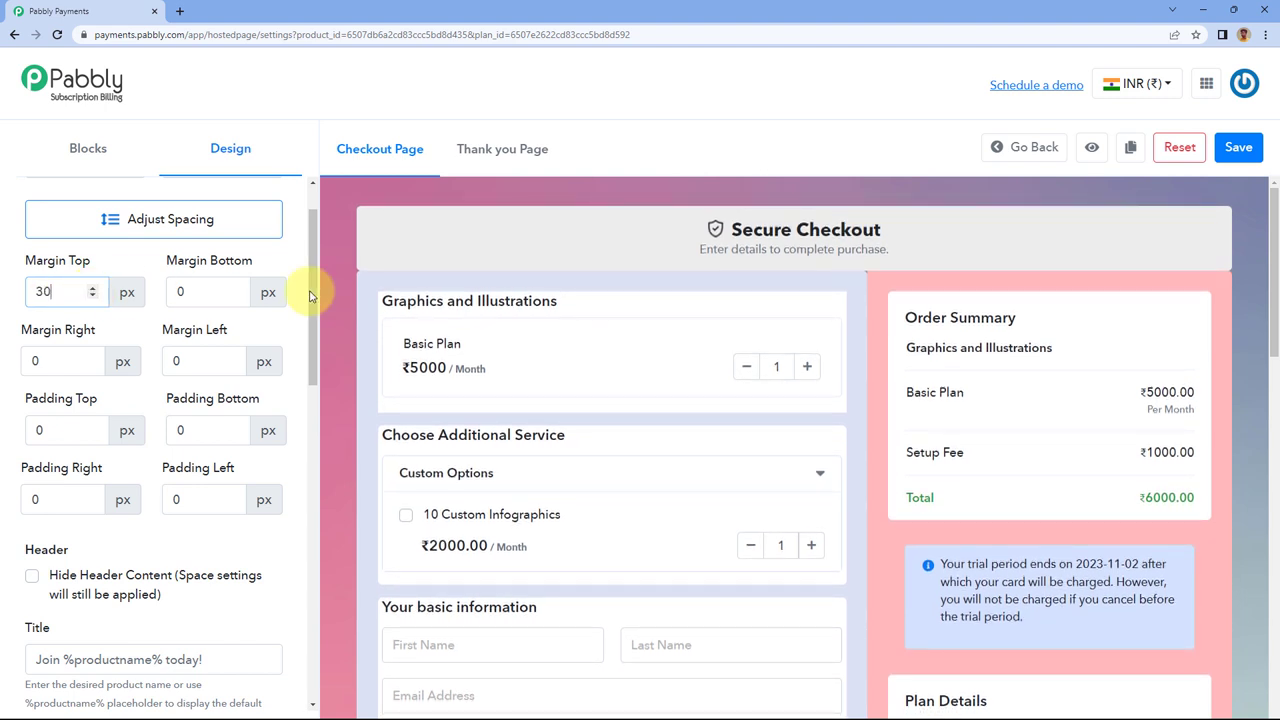
Set the header's Margin Bottom to 10 px.
click(235, 288)
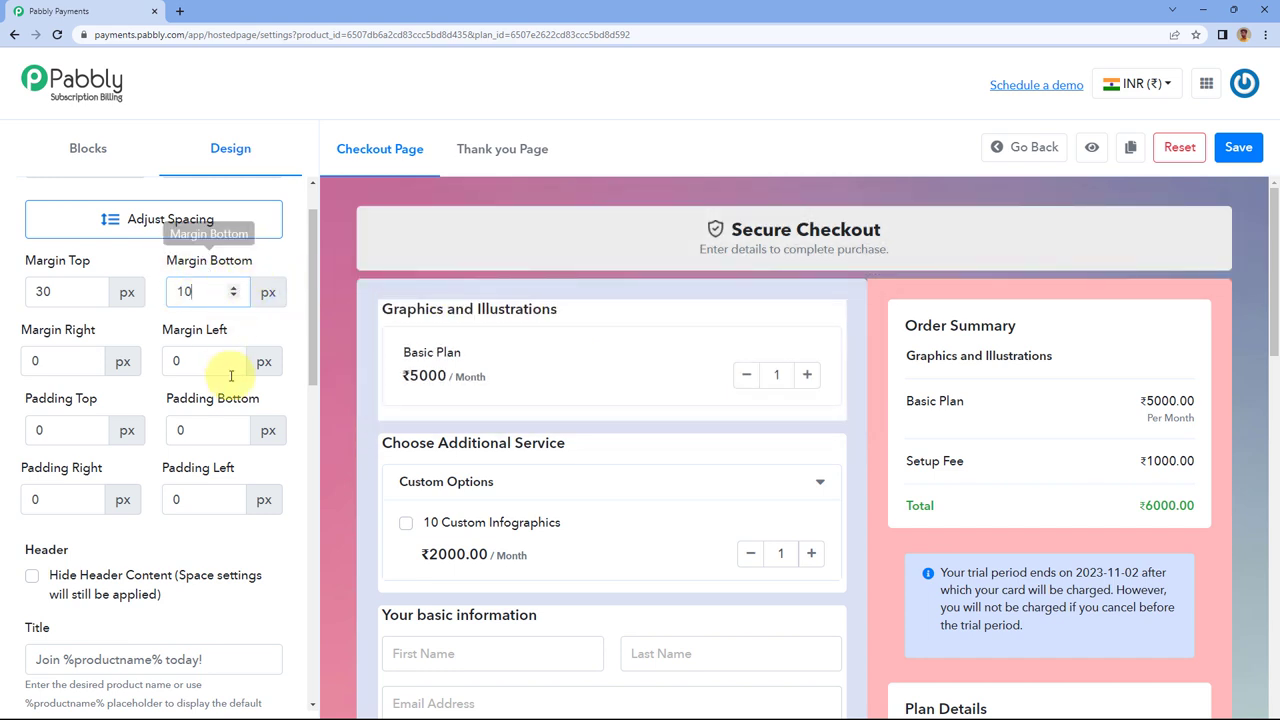
Try a larger Margin Right on the header and return it to 0 px.
click(88, 357)
click(88, 357)
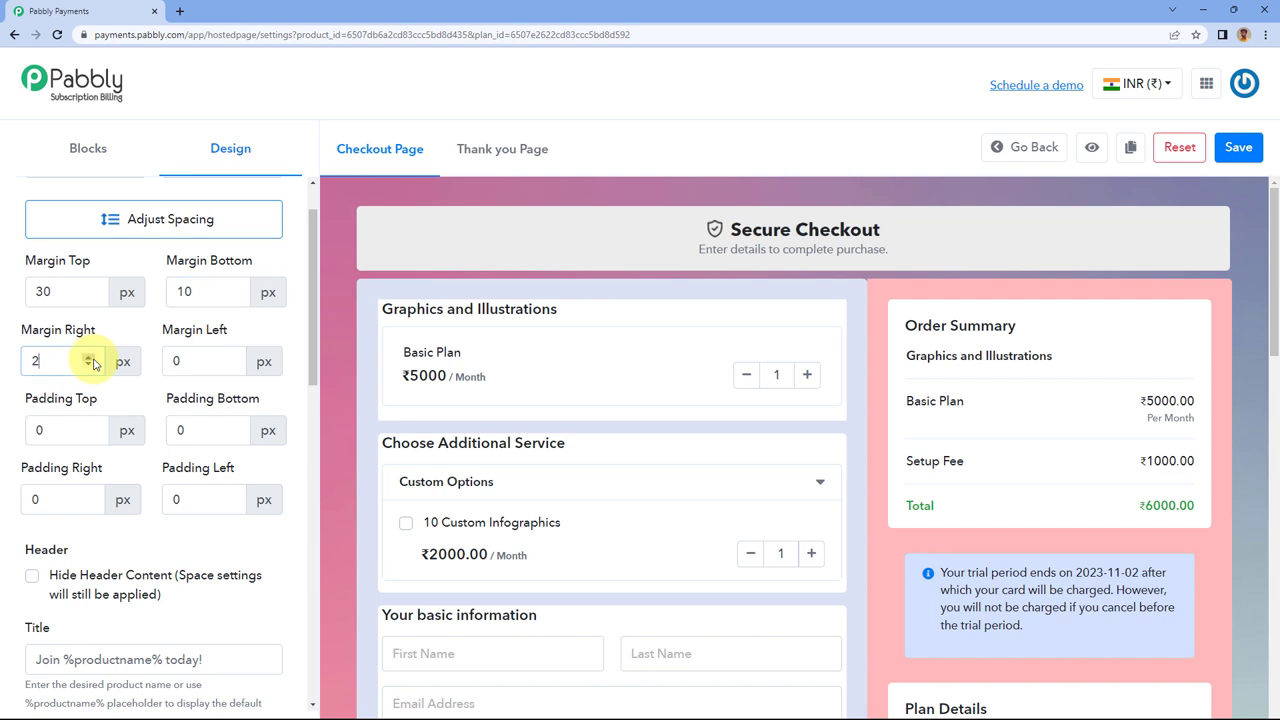
click(88, 357)
click(88, 357)
click(88, 357)
click(88, 357)
click(90, 364)
click(90, 364)
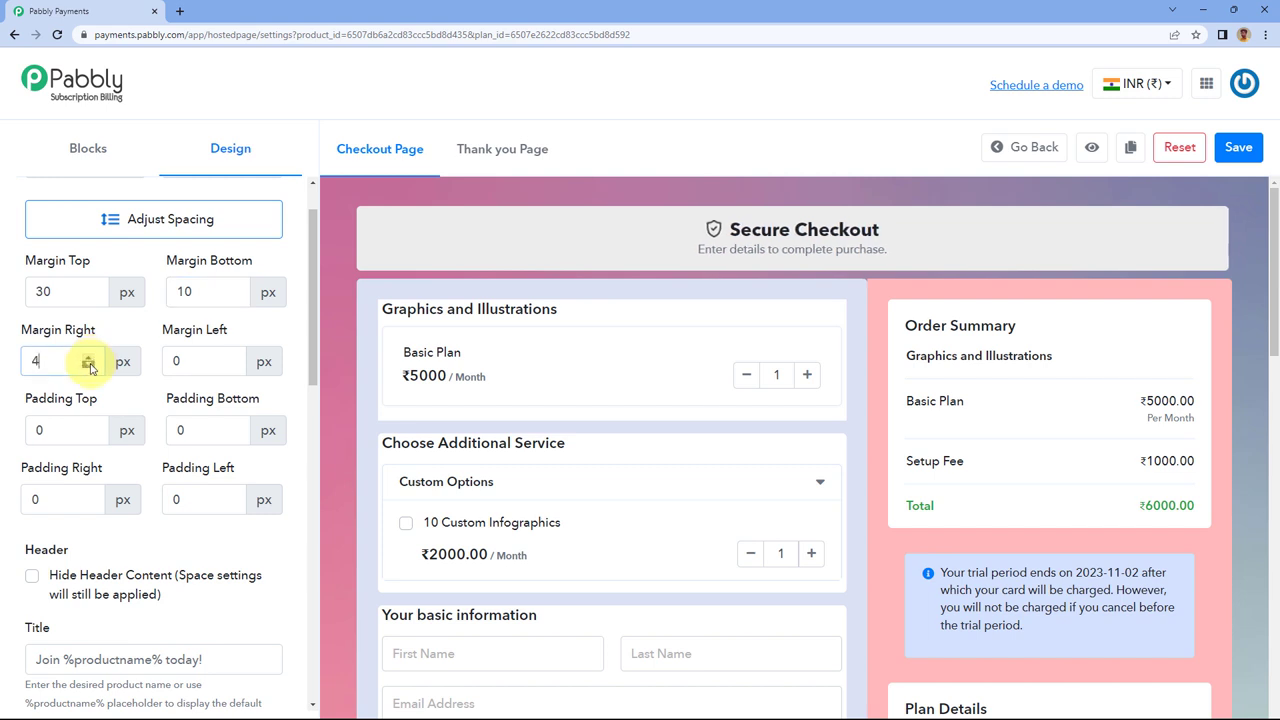
click(90, 364)
click(90, 364)
click(90, 364)
click(90, 364)
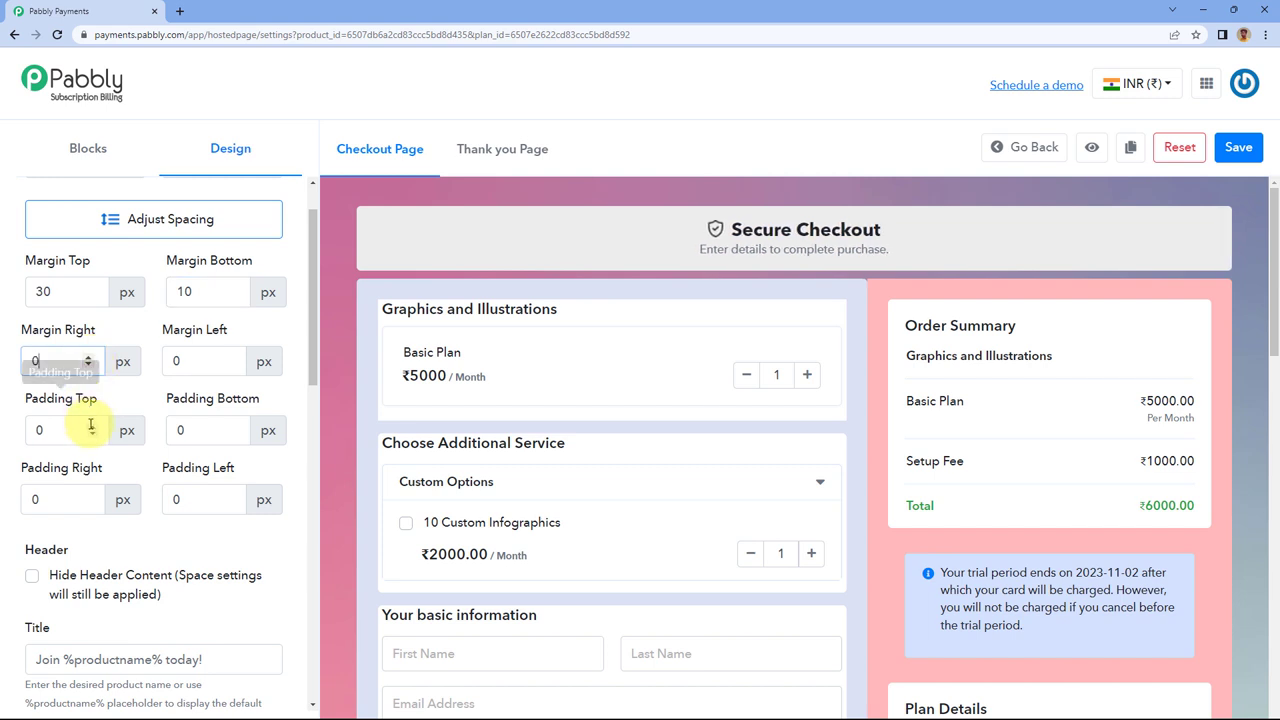
Raise the header's Padding Top and bring it down to 4 px.
click(92, 425)
click(92, 425)
click(92, 425)
click(92, 425)
click(92, 425)
click(92, 425)
click(92, 425)
click(92, 425)
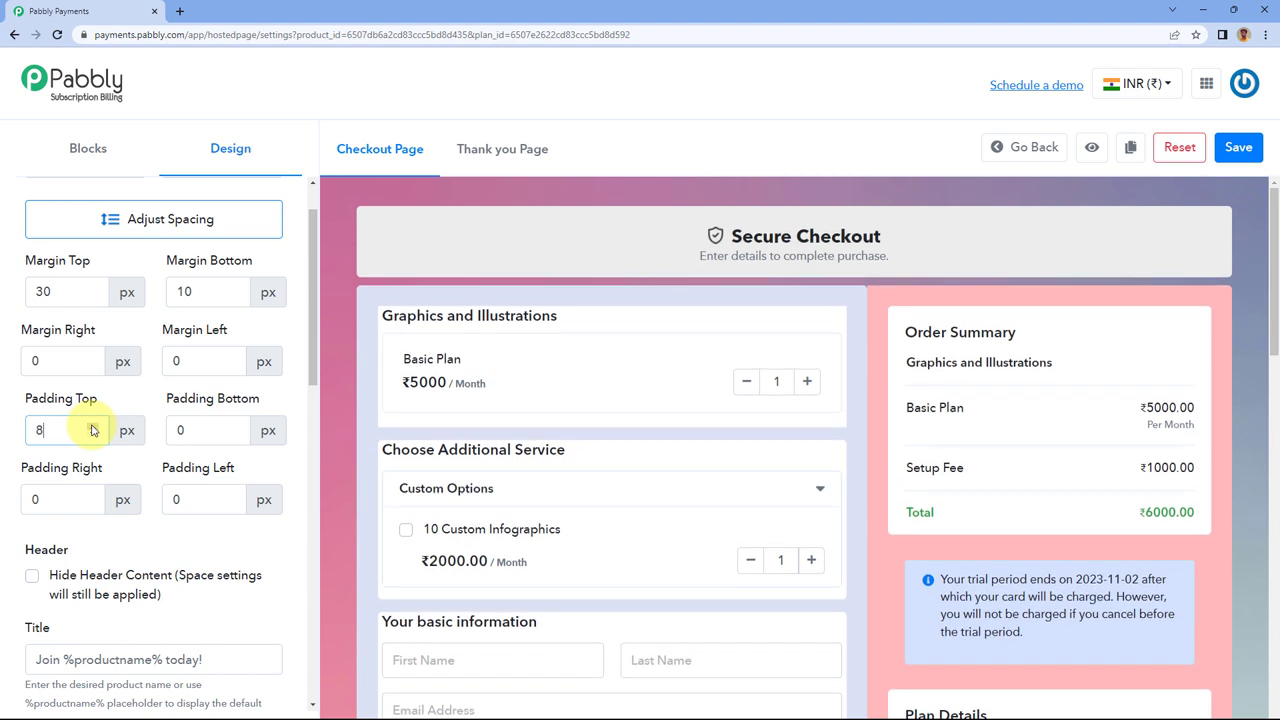
click(92, 425)
click(92, 425)
click(92, 436)
click(92, 436)
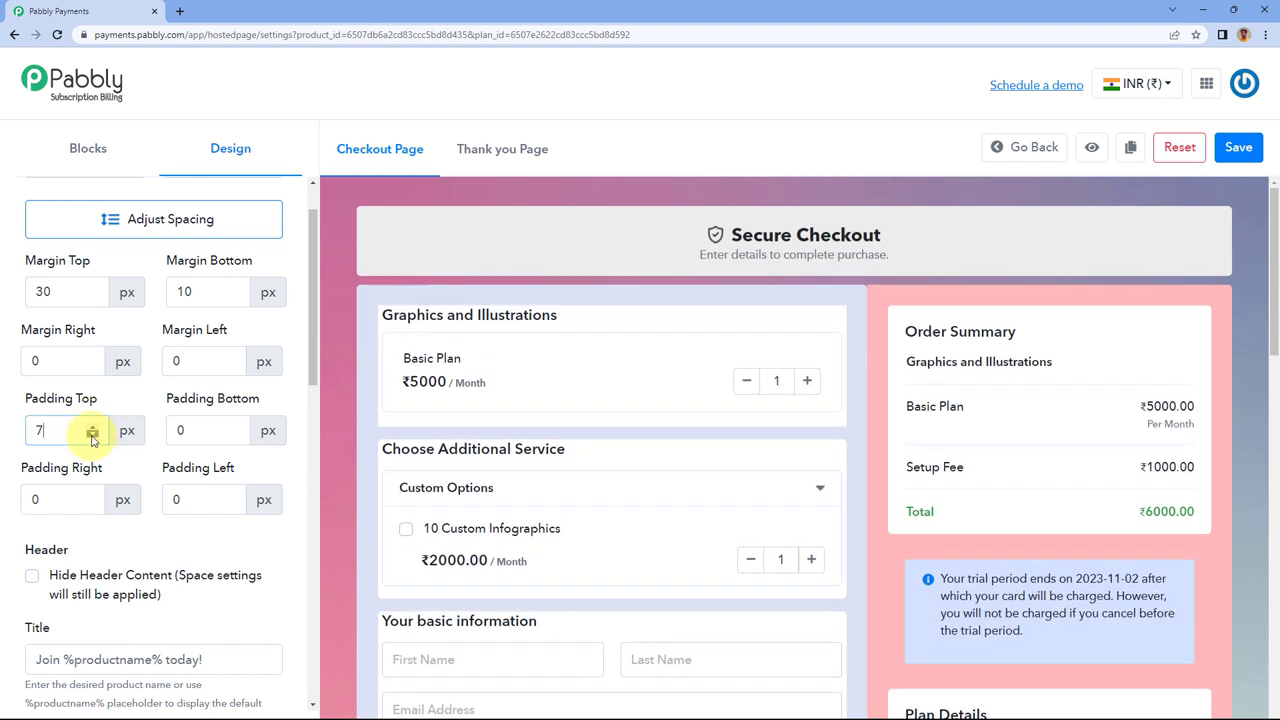
click(92, 436)
click(92, 436)
click(92, 436)
click(92, 436)
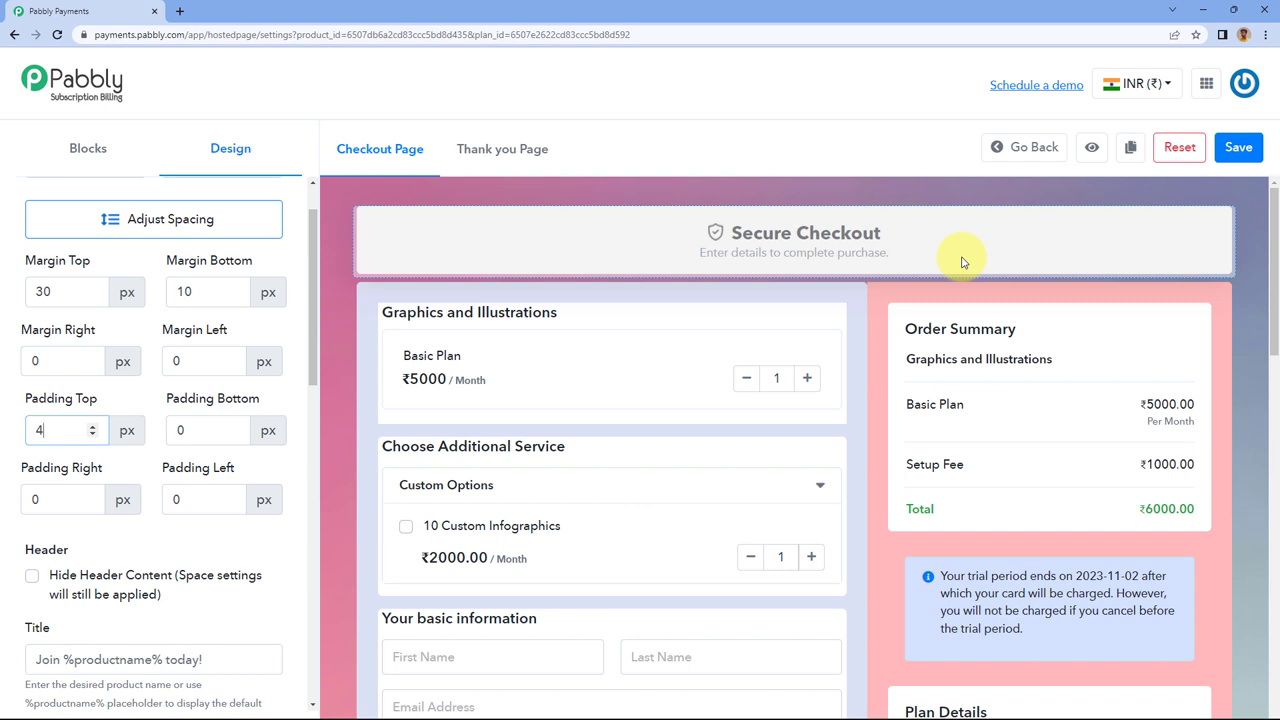
Hide the header content and set the header's Padding Top to 0 px.
scroll(70, 400, down, 2)
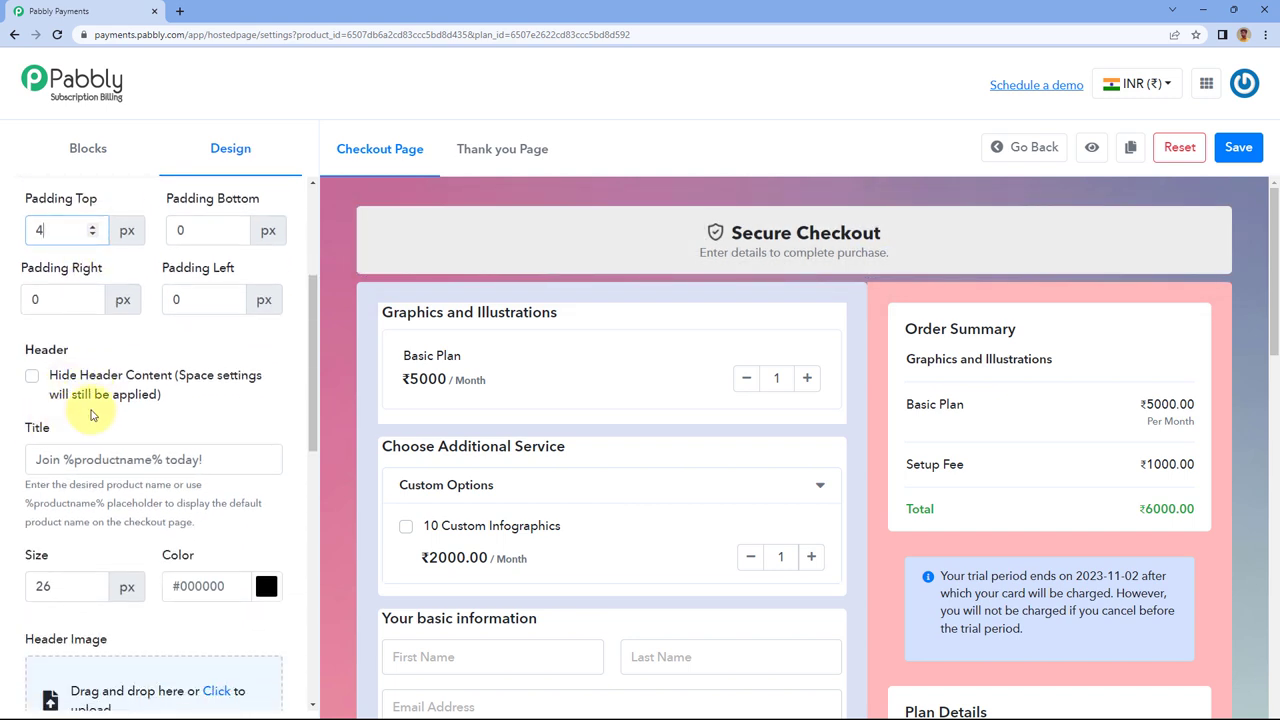
click(31, 378)
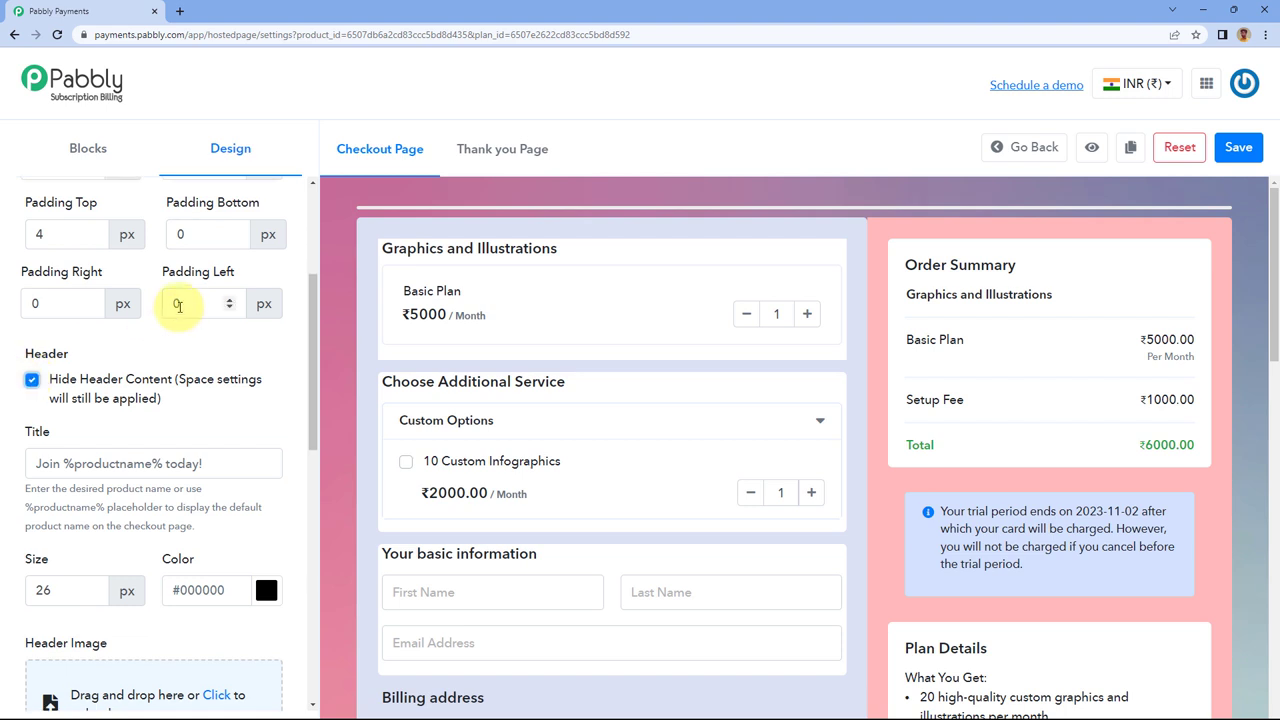
scroll(112, 310, up, 1)
click(92, 301)
click(92, 301)
click(92, 301)
click(92, 301)
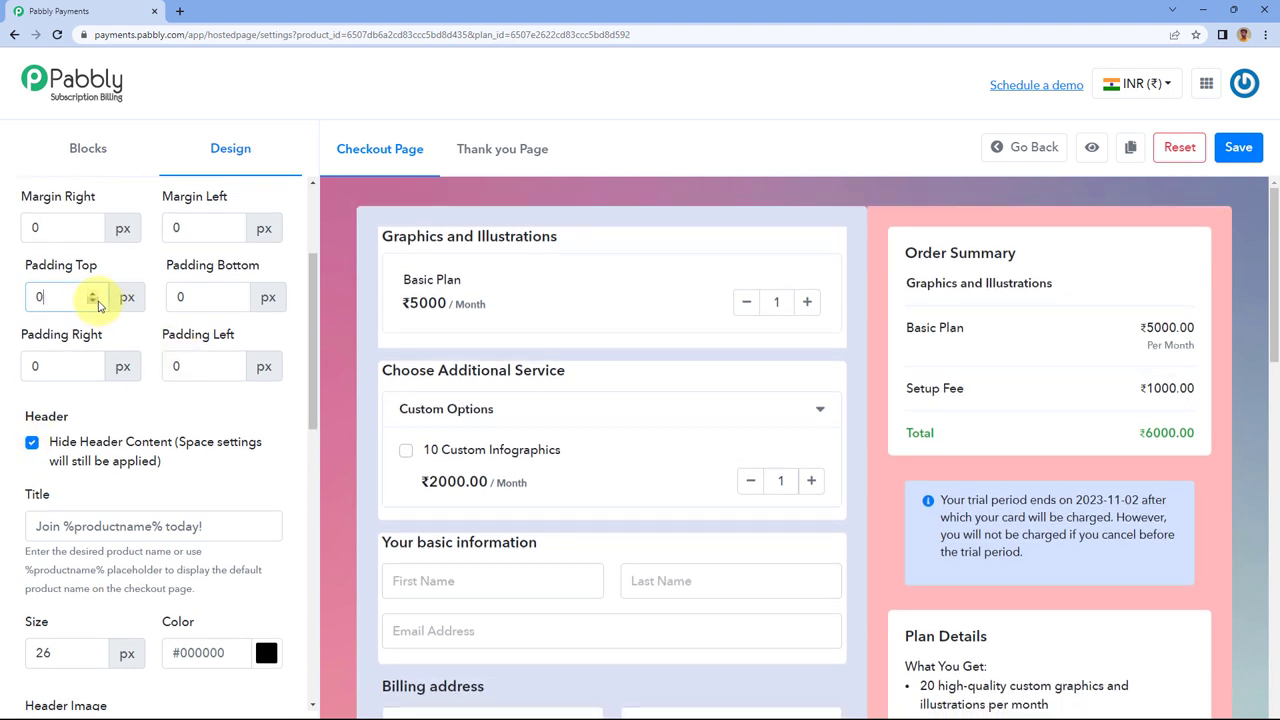
scroll(163, 297, up, 3)
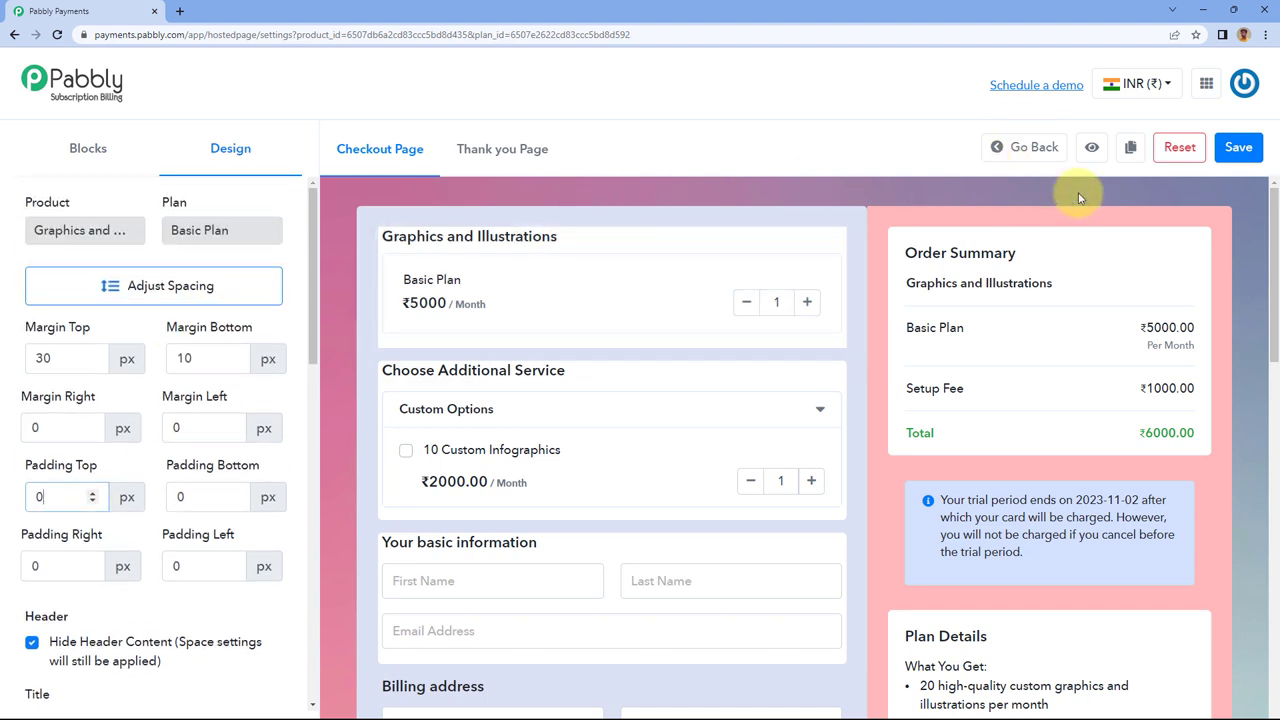
Toggle Hide Header Content off, on and off again, leaving the option disabled.
scroll(126, 400, down, 4)
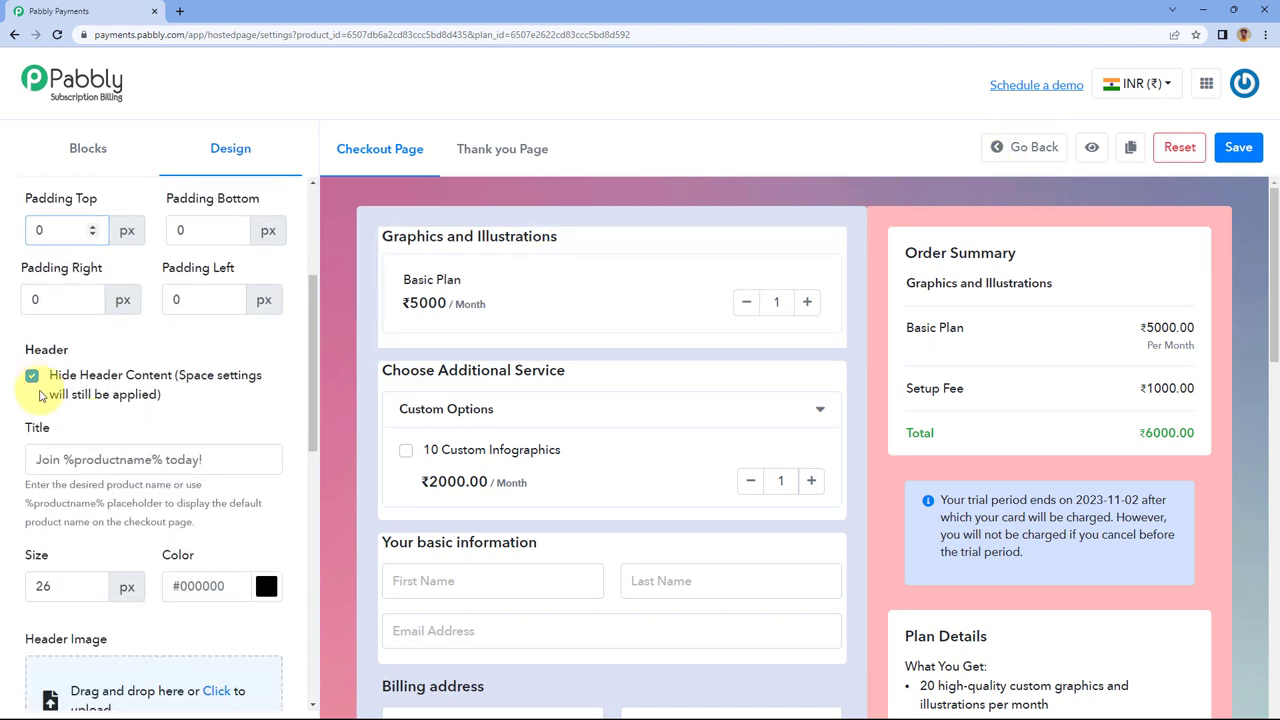
click(32, 377)
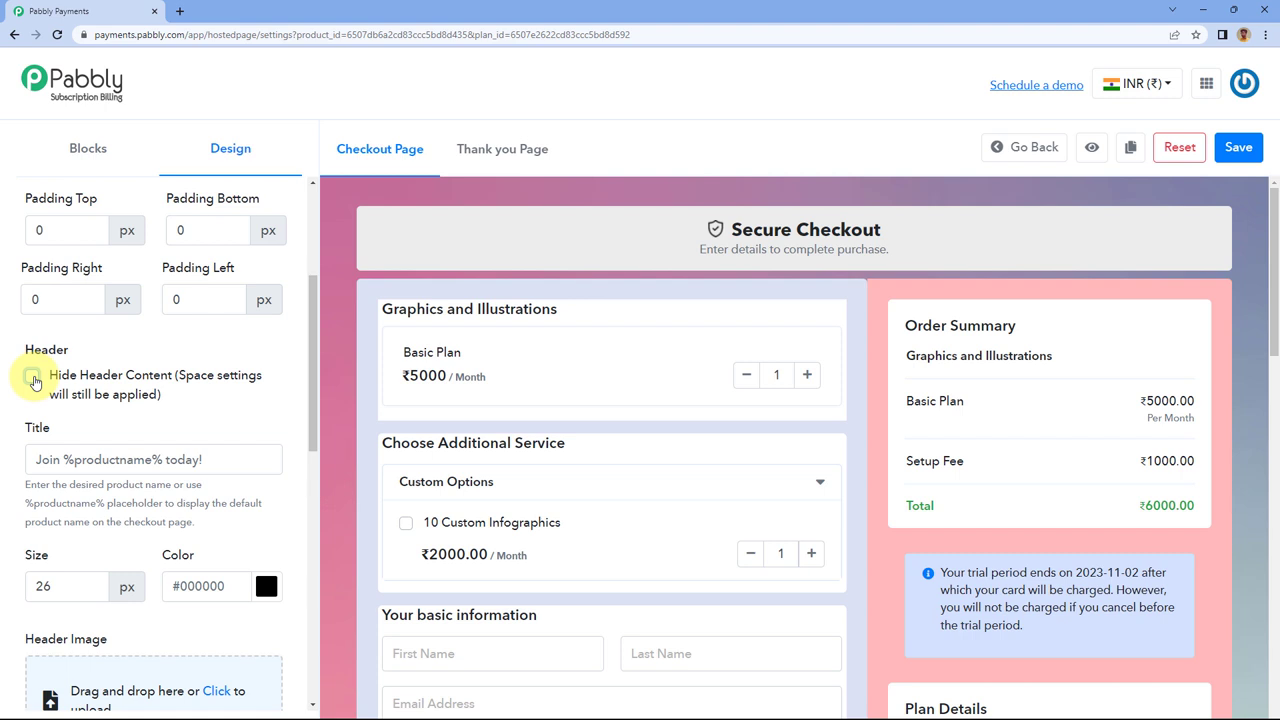
click(33, 378)
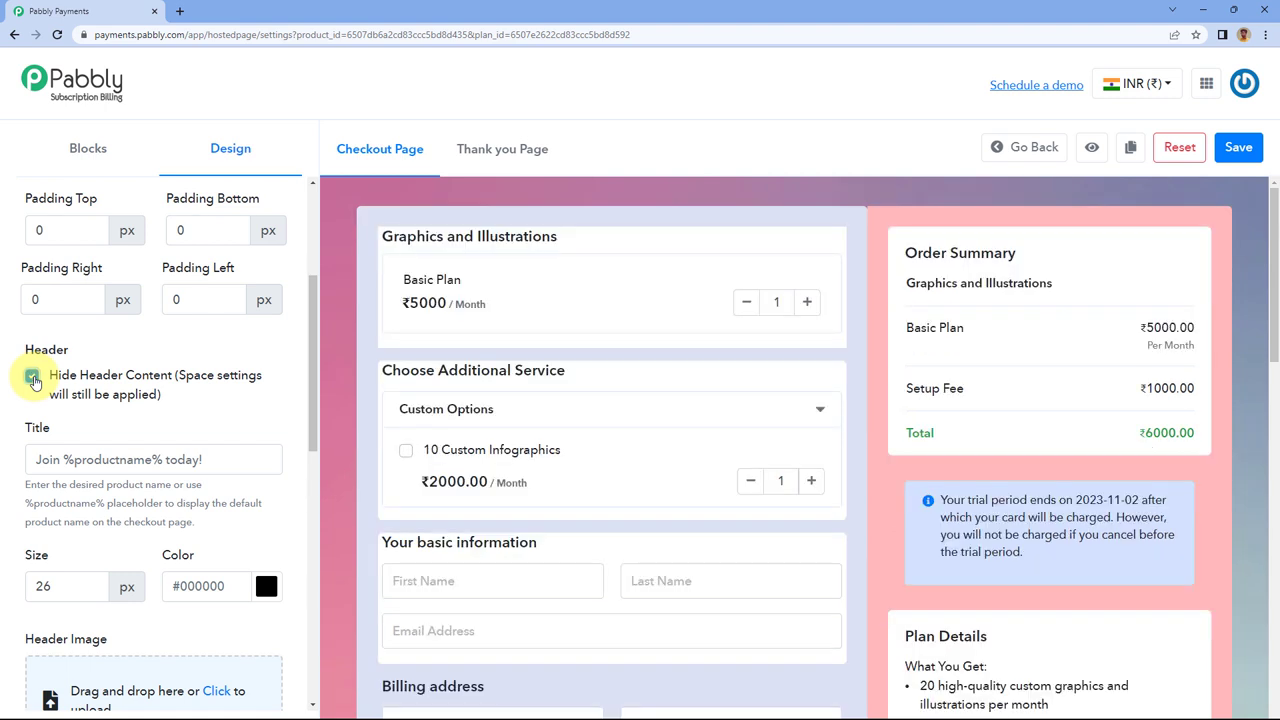
scroll(134, 249, up, 3)
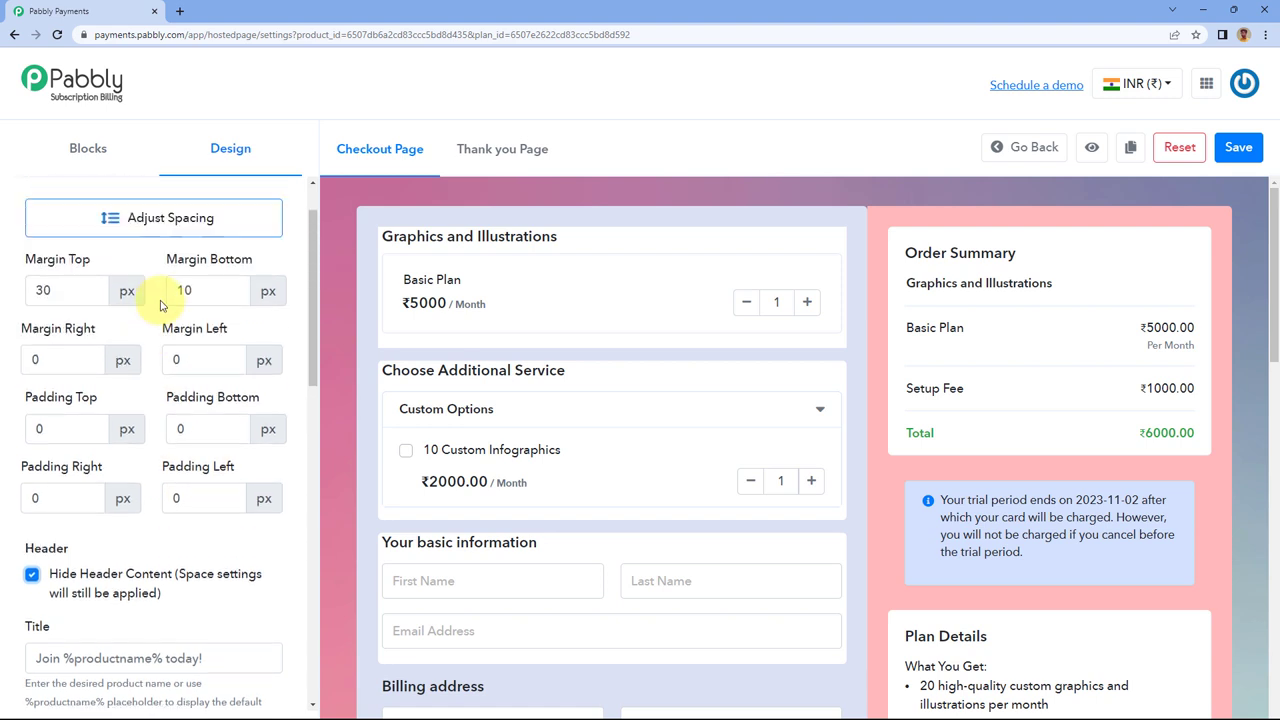
scroll(24, 368, down, 3)
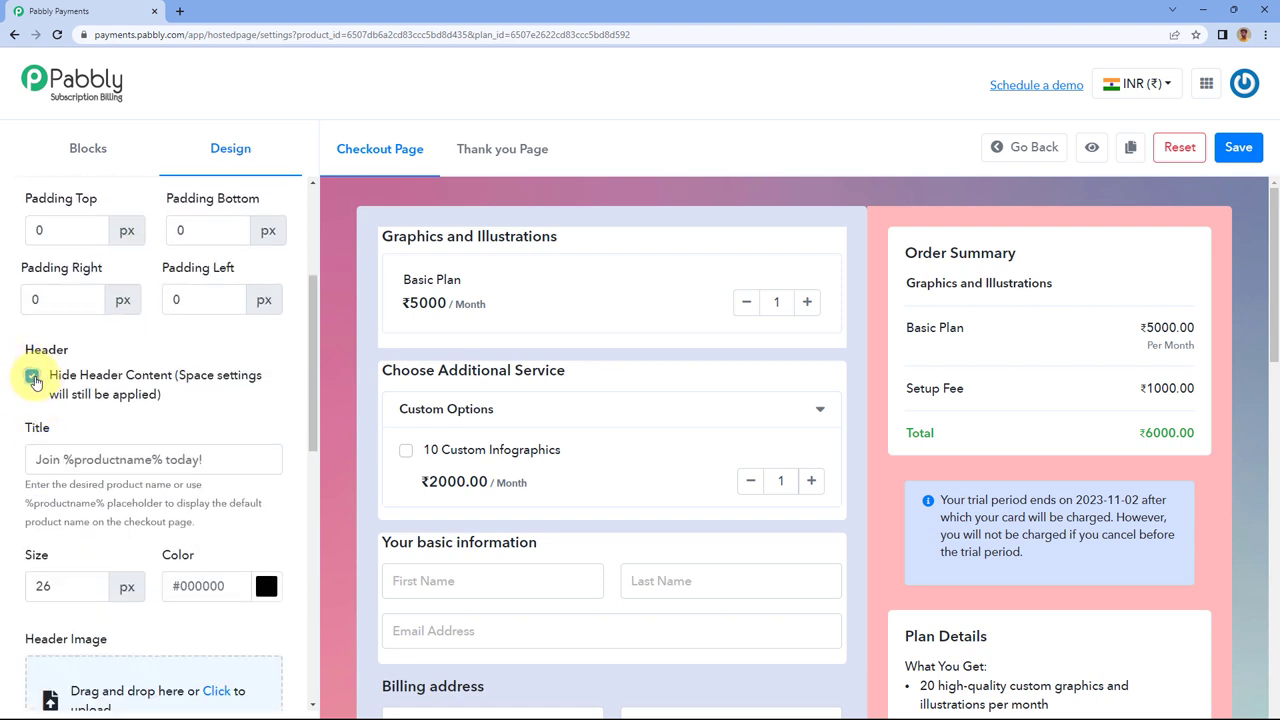
click(33, 378)
Set the header title to "Join us Today".
scroll(106, 334, down, 2)
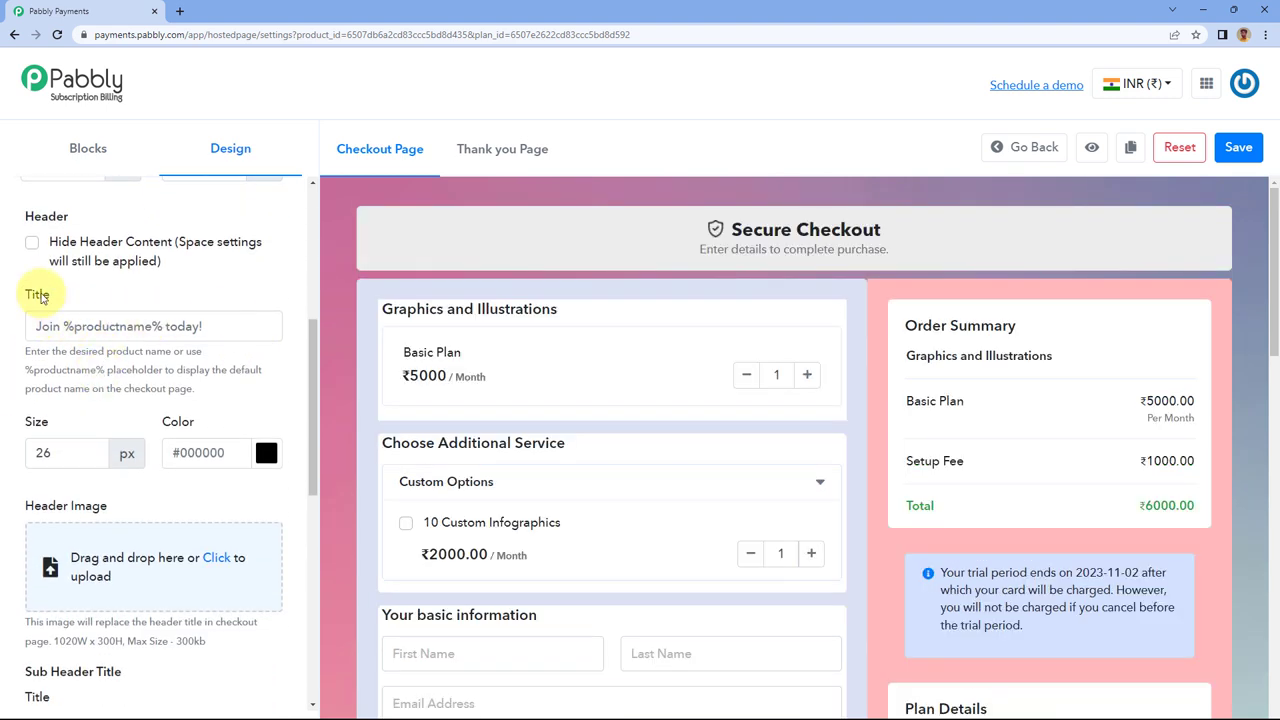
click(52, 326)
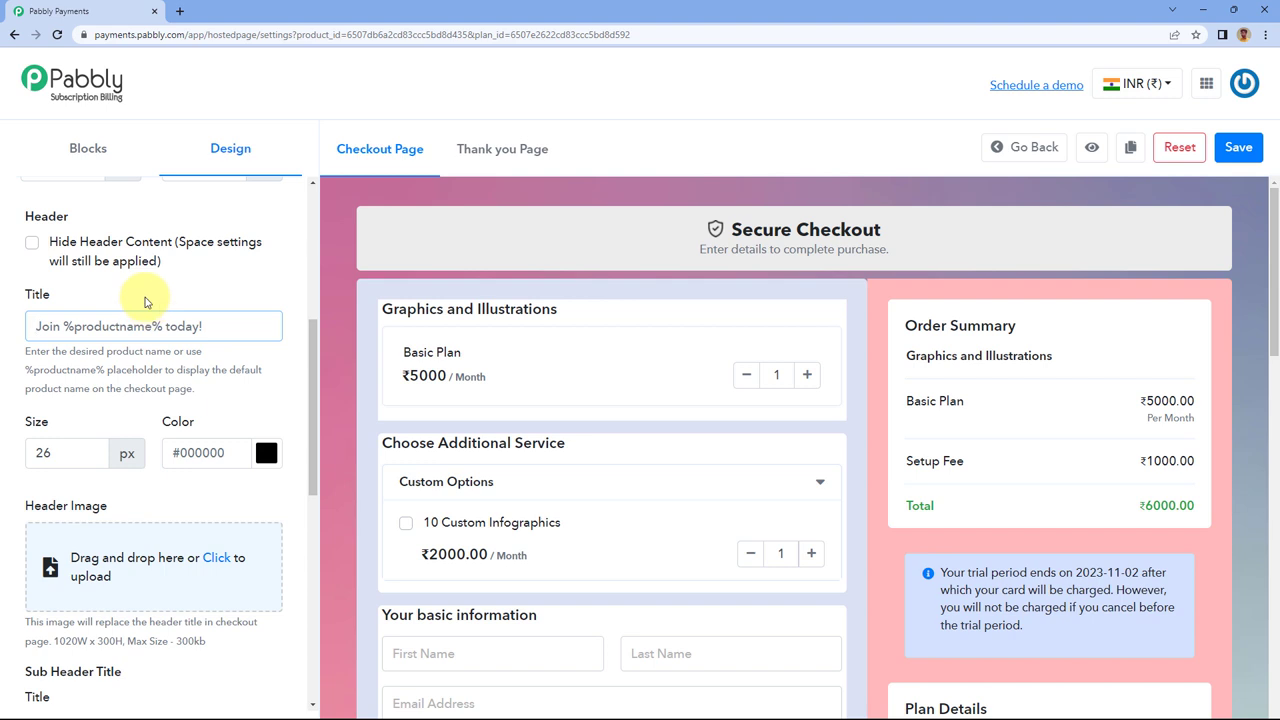
text(Join us Today)
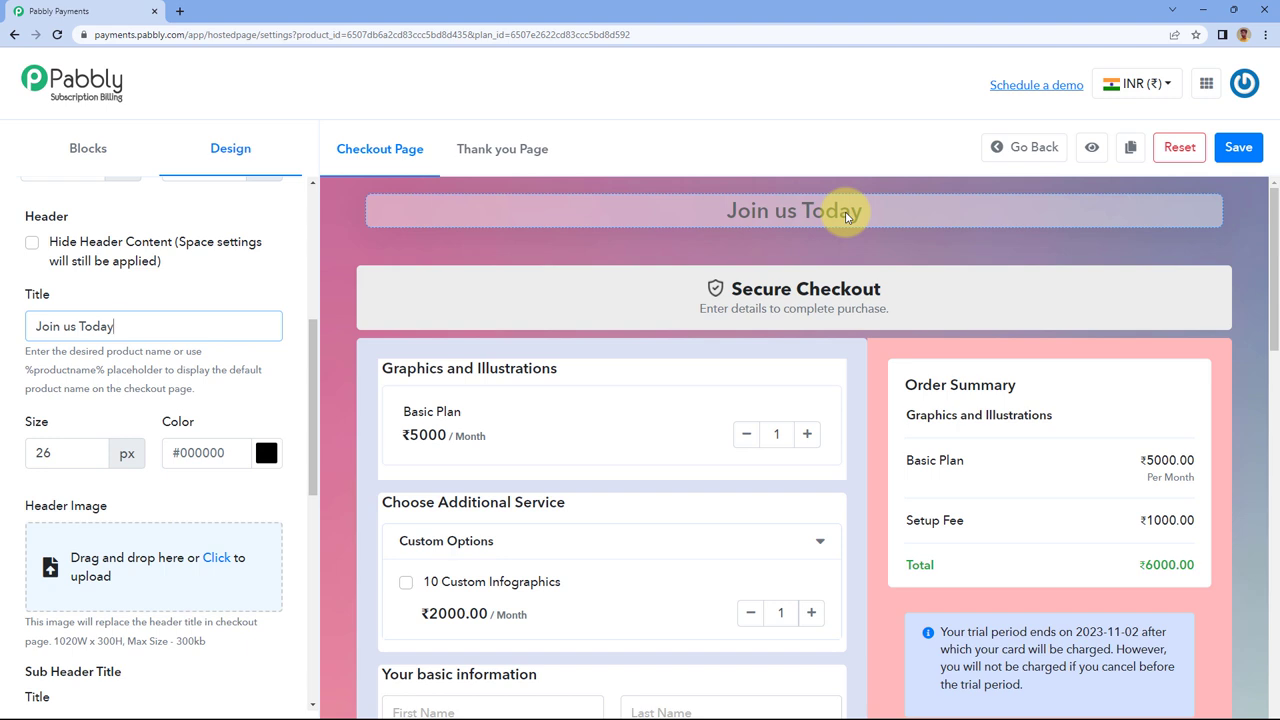
Try the Pabbly Subscription Billing PNG file from Downloads as the header image and remove it again.
scroll(177, 400, down, 2)
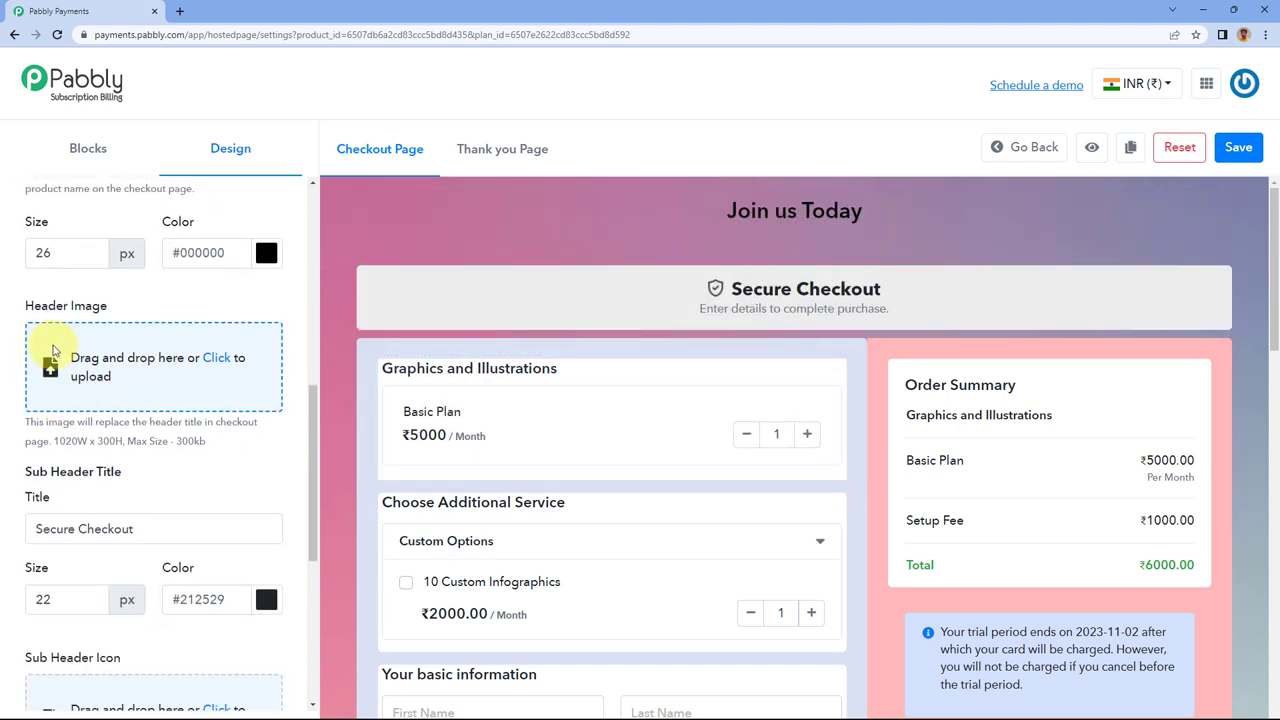
click(205, 373)
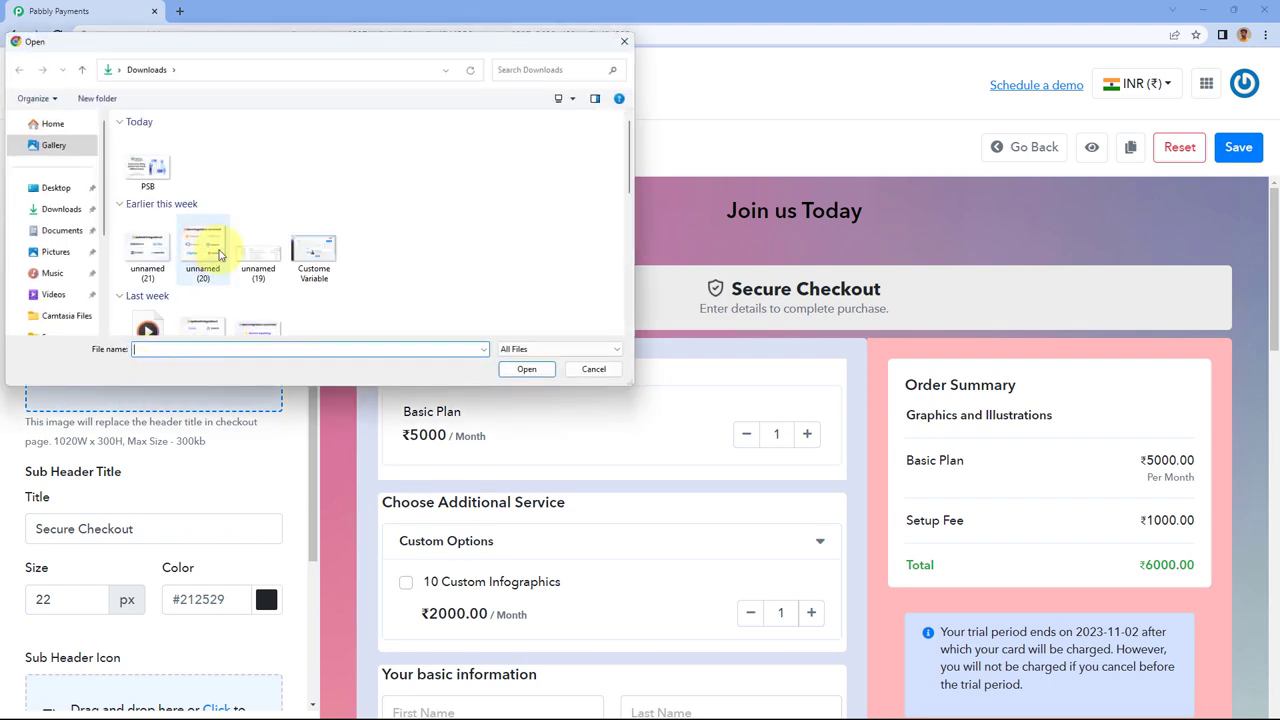
scroll(255, 260, down, 5)
click(147, 282)
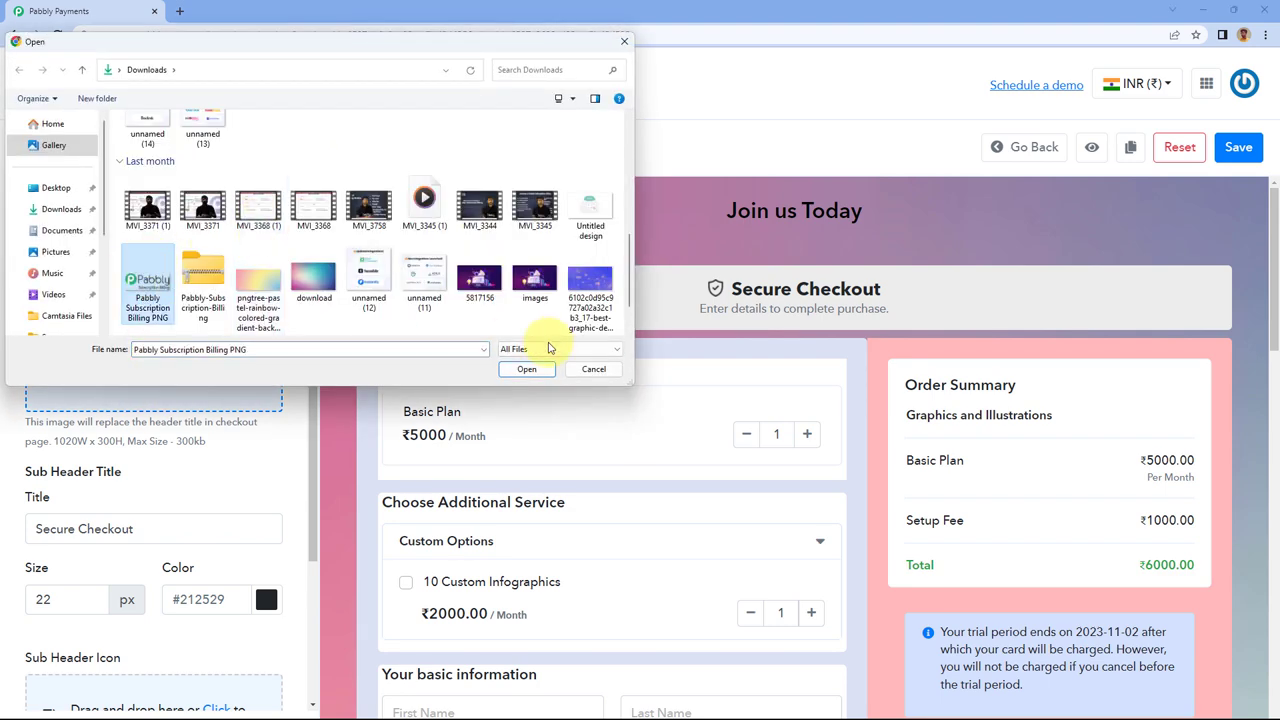
click(527, 369)
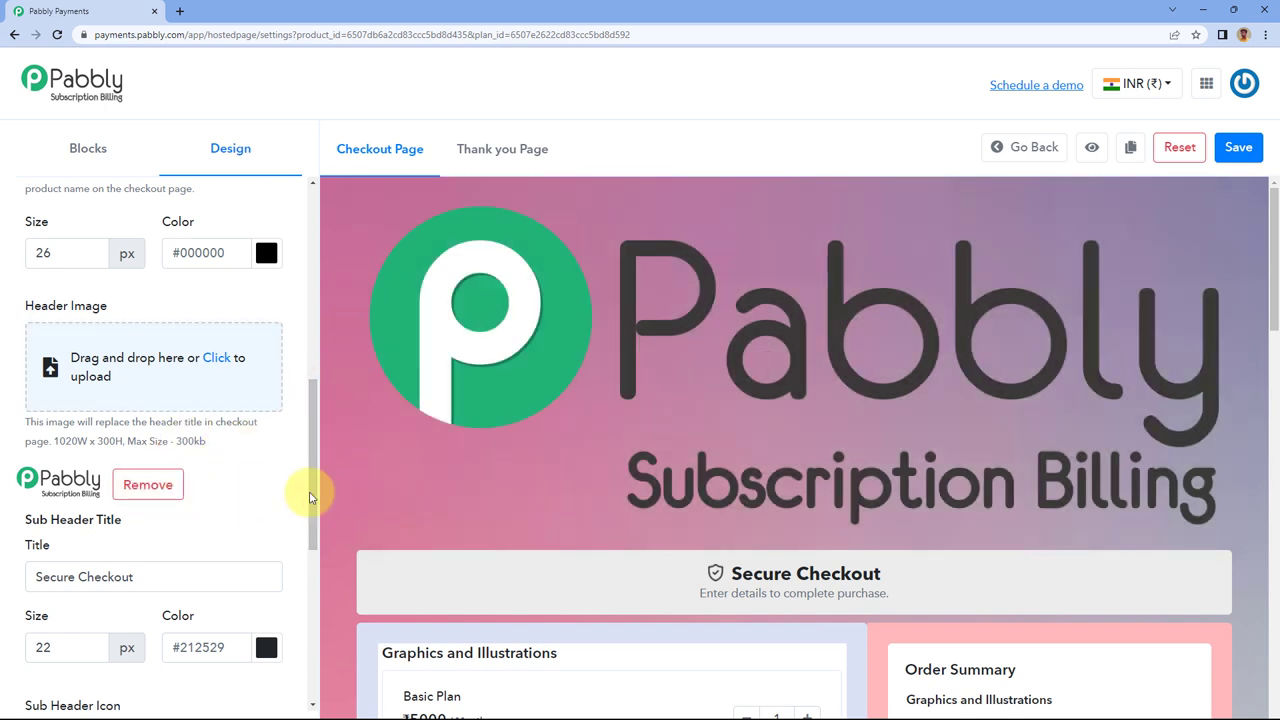
scroll(200, 323, up, 2)
scroll(123, 540, down, 2)
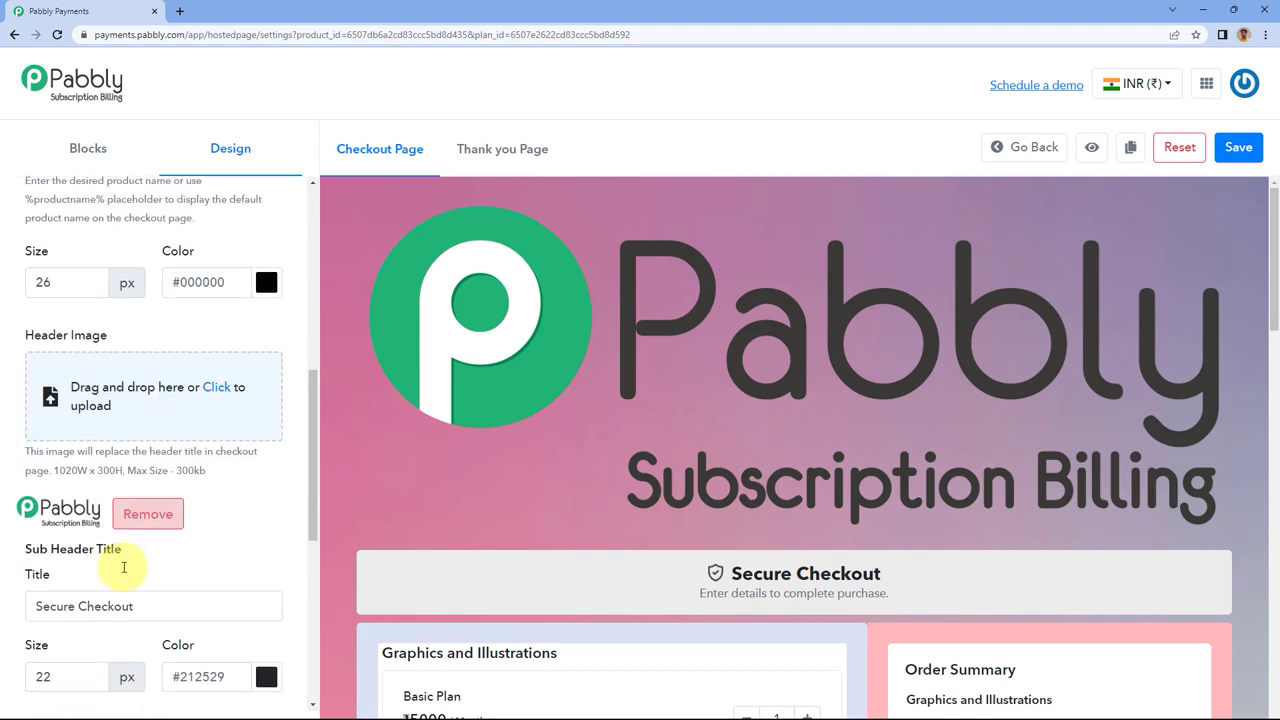
click(150, 486)
Delete the header title text and undo the deletion.
scroll(152, 476, up, 2)
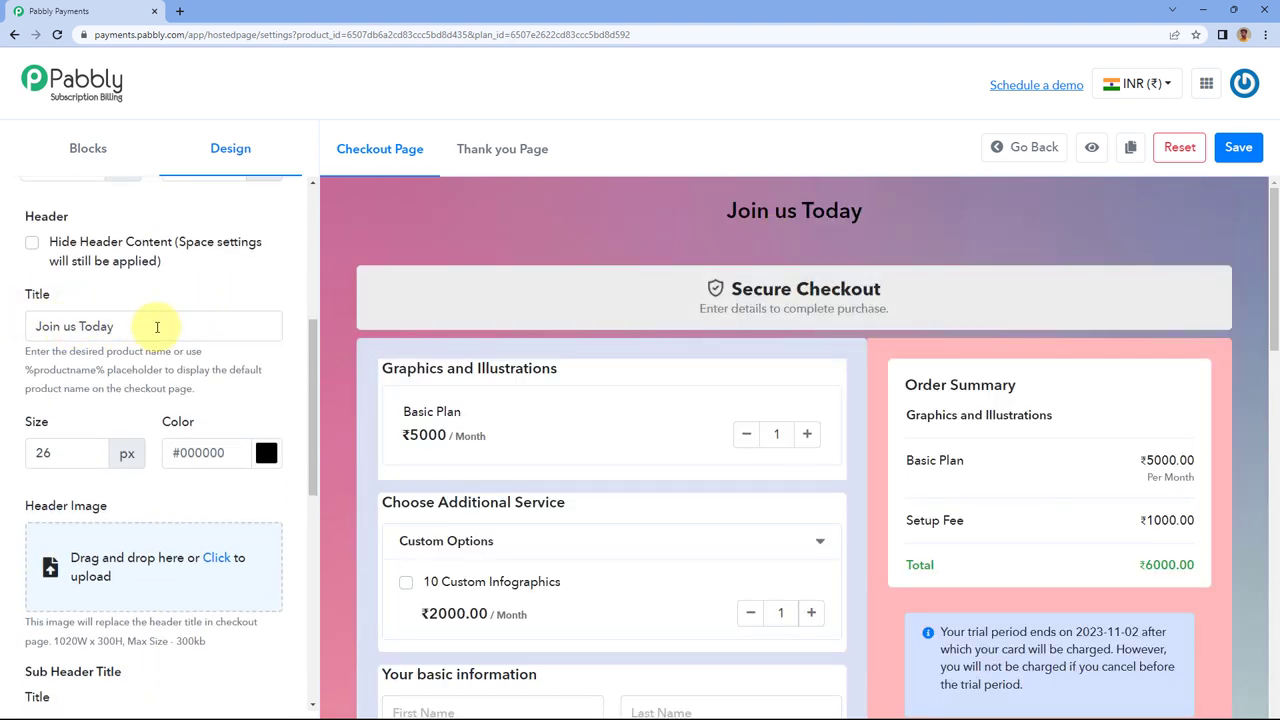
drag(160, 326, 34, 325)
key(BackSpace)
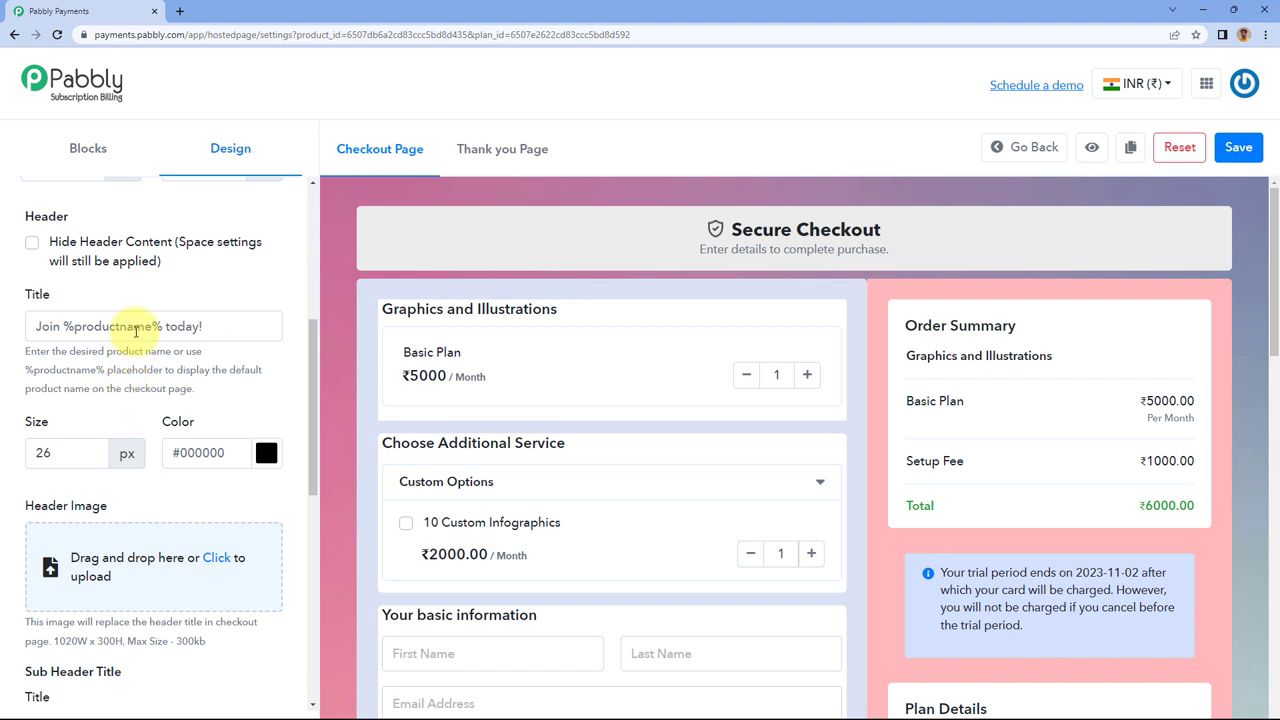
key(ctrl+z)
Set the header title's size to 33 px and its color to a very pale pink.
click(93, 450)
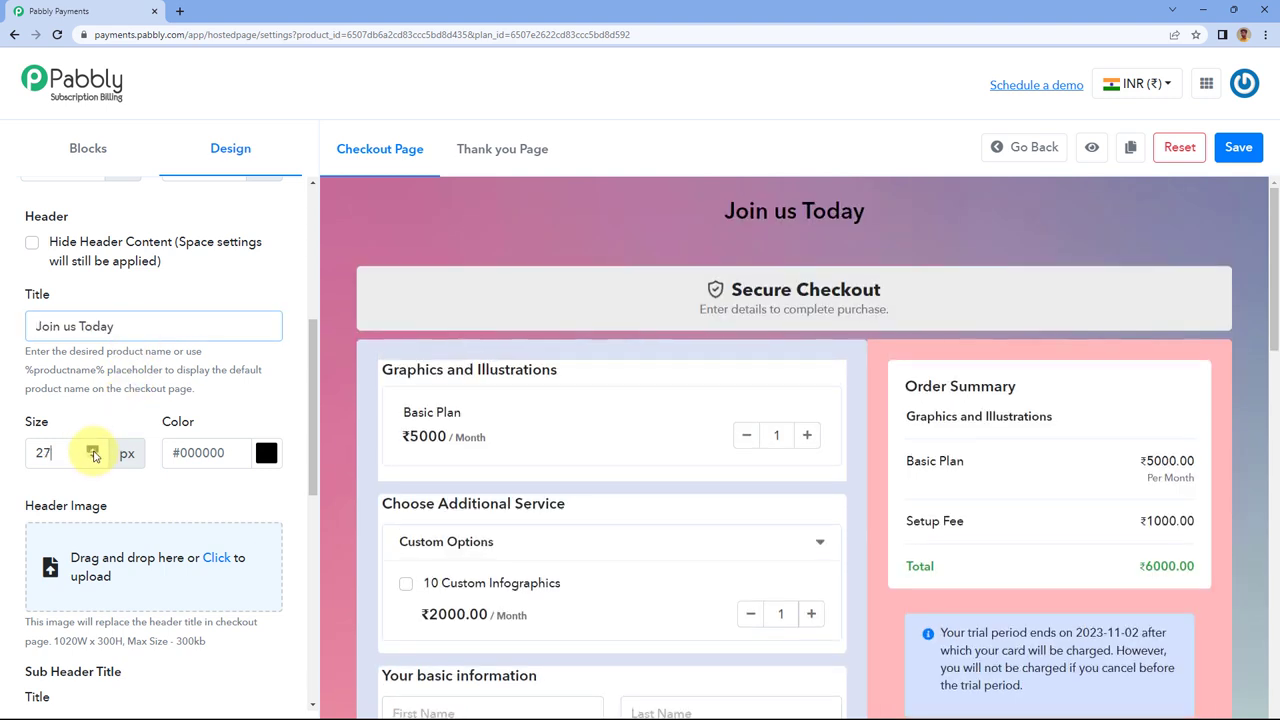
click(93, 450)
click(93, 450)
click(93, 450)
click(93, 449)
click(93, 449)
click(93, 449)
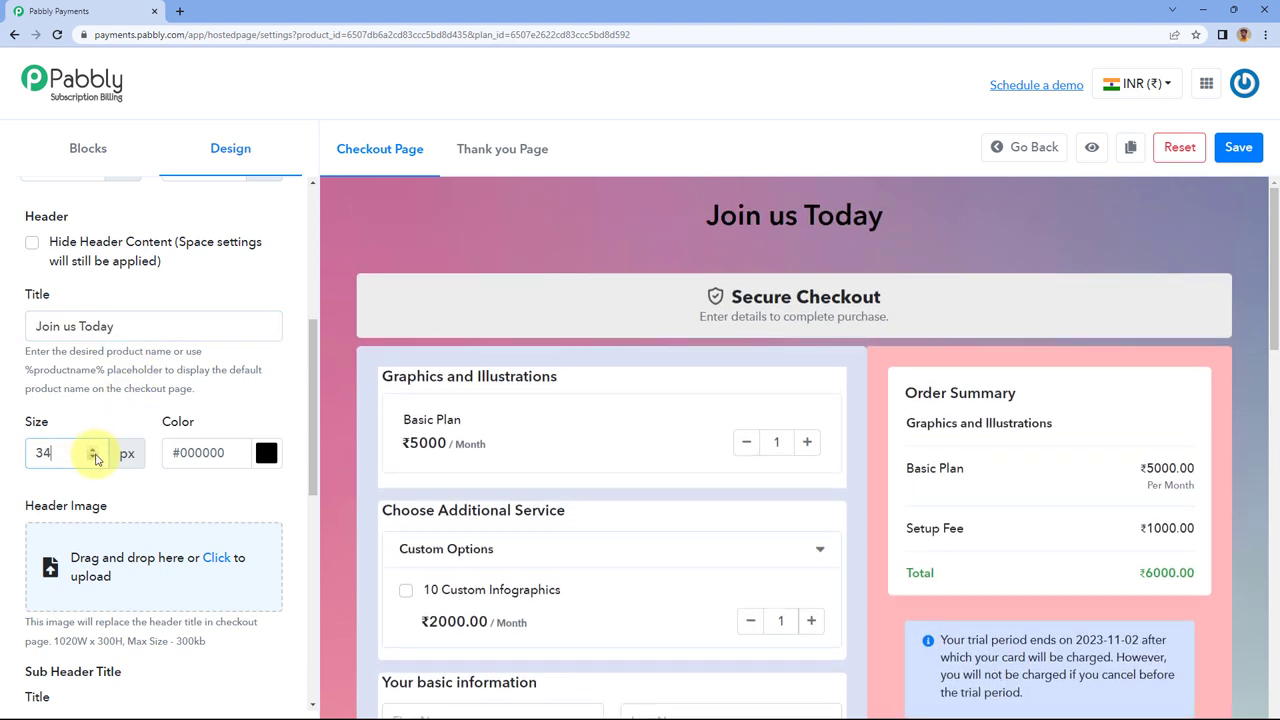
click(267, 453)
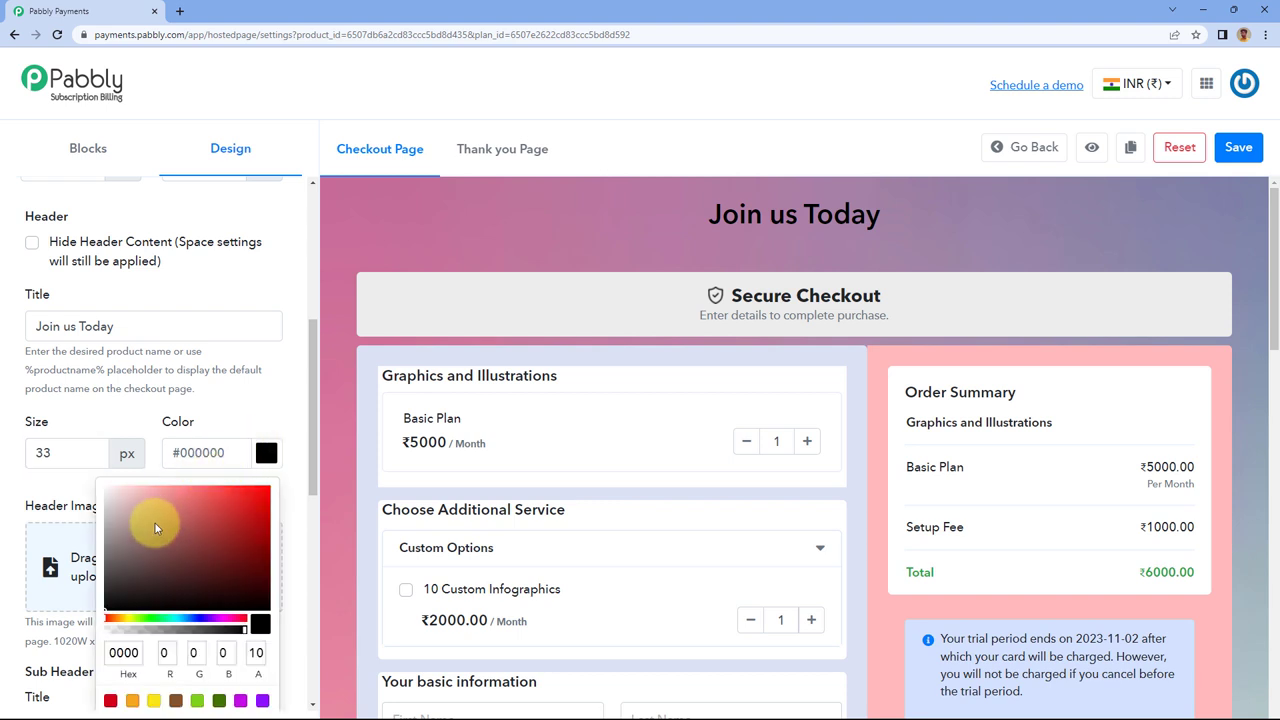
drag(167, 489, 123, 451)
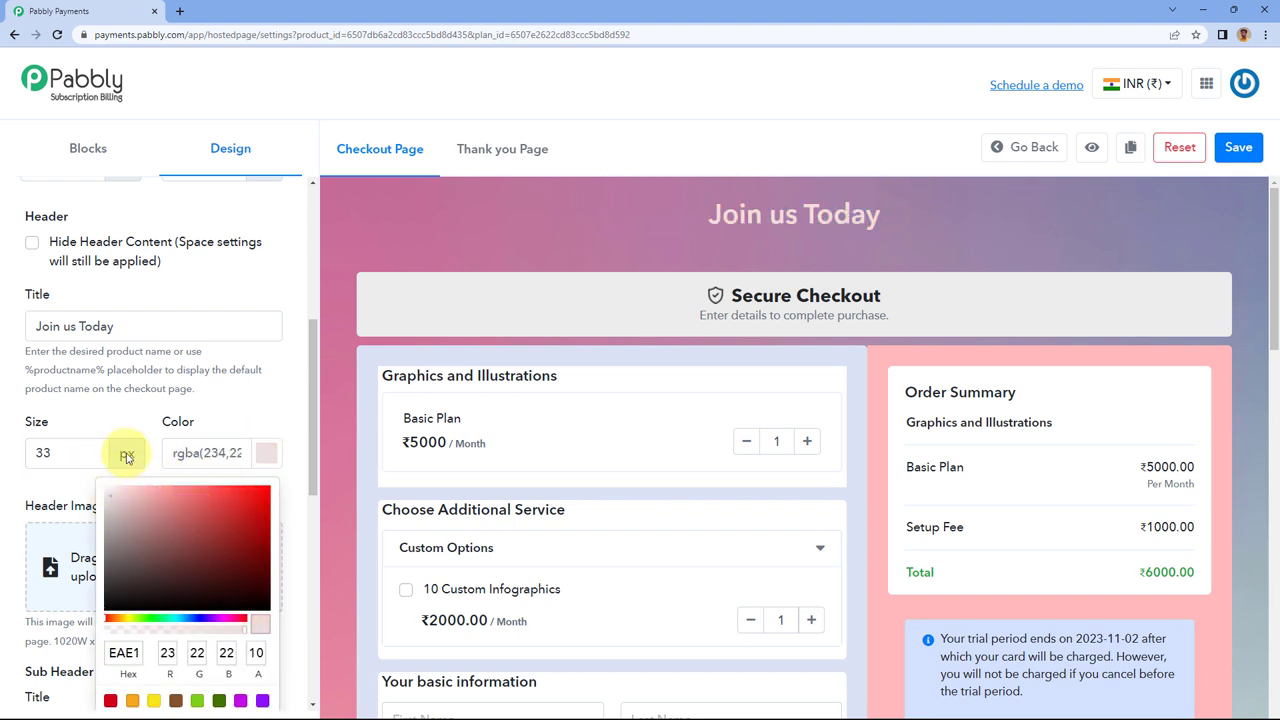
Clear the header title text so the field is empty.
click(153, 329)
triple_click(144, 326)
key(BackSpace)
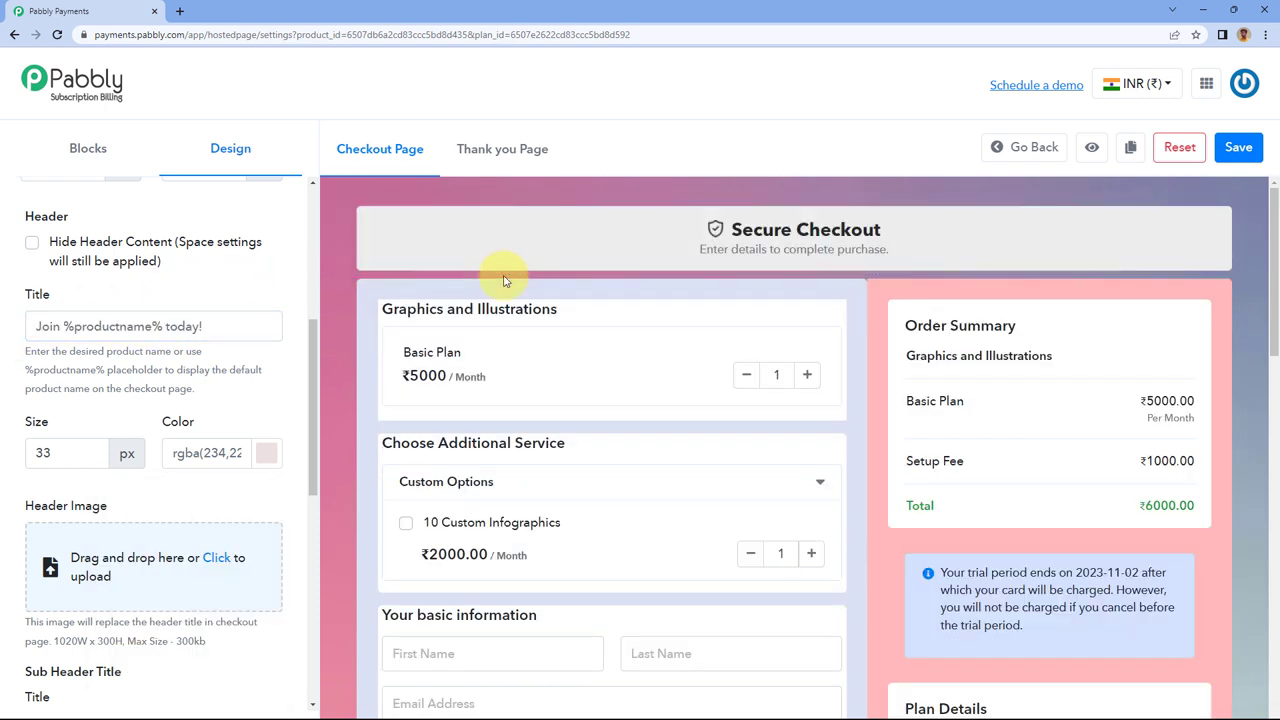
Delete the word "Checkout" from the Sub Header Title and undo the deletion.
scroll(210, 307, down, 5)
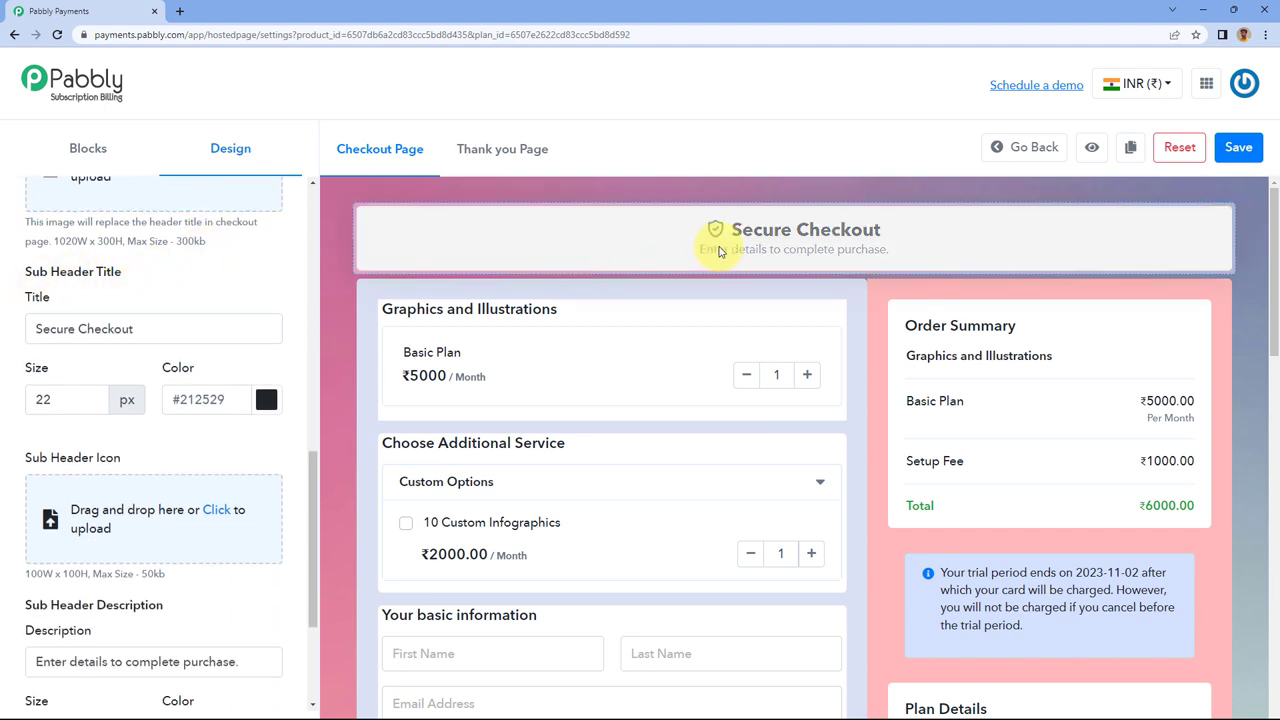
scroll(85, 305, up, 2)
click(177, 452)
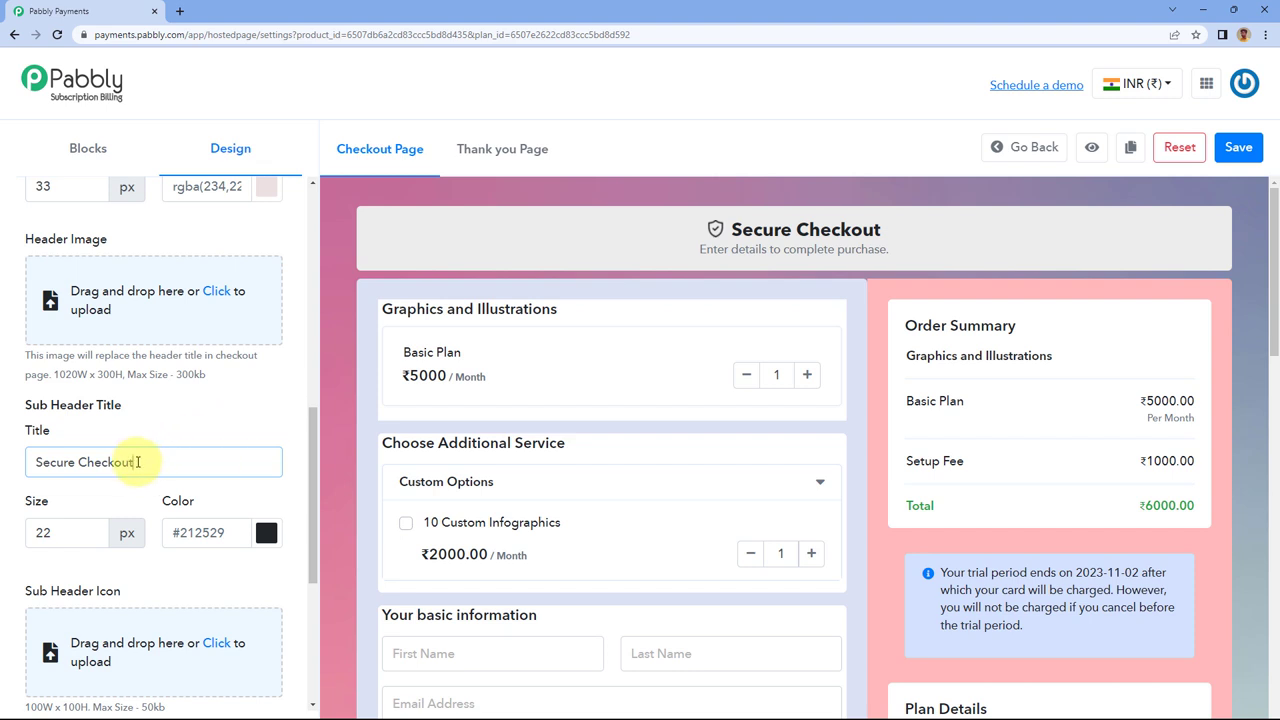
drag(137, 462, 79, 462)
key(BackSpace)
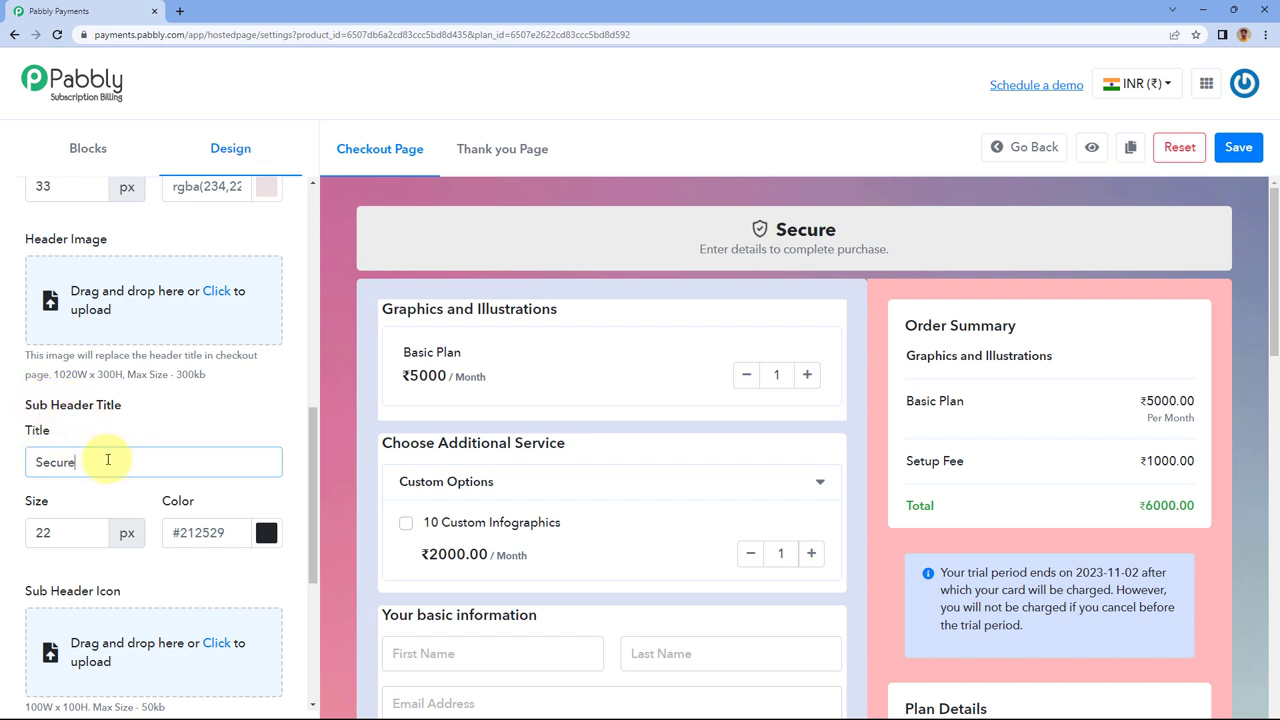
key(ctrl+z)
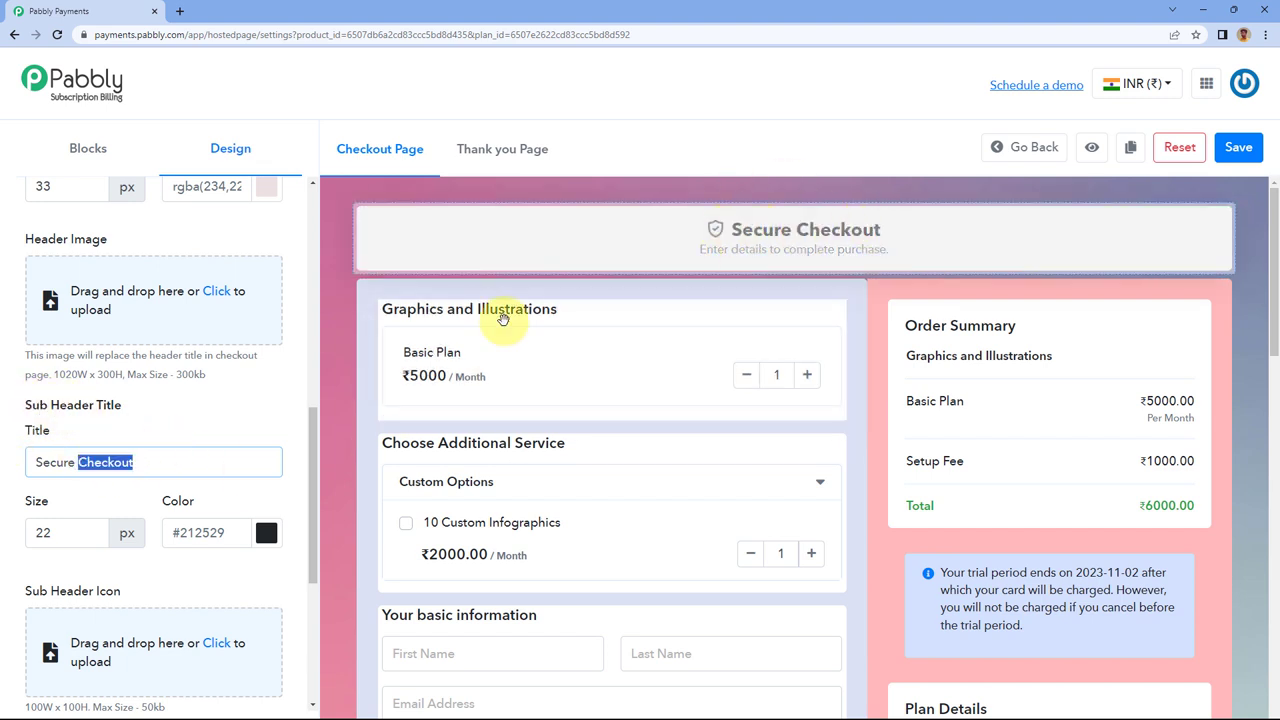
Try a larger size for the Sub Header Title and return it to 22 px.
click(92, 528)
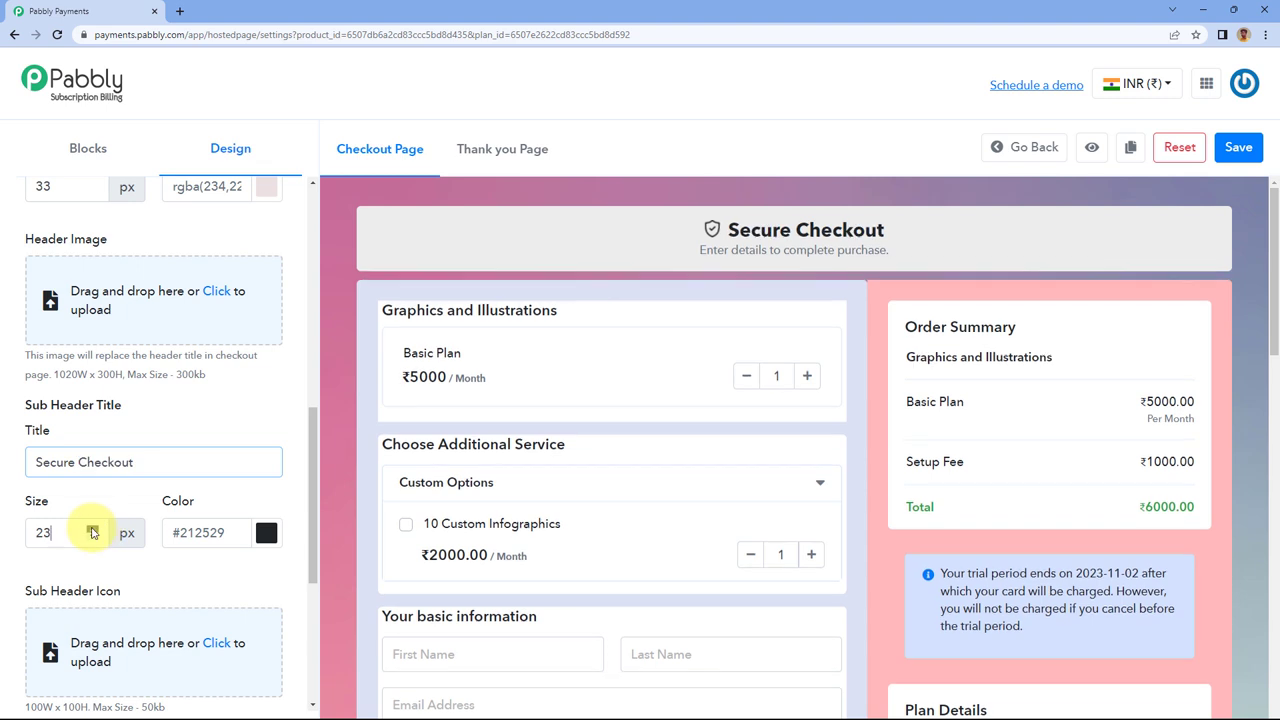
click(92, 528)
click(92, 528)
click(92, 528)
click(92, 537)
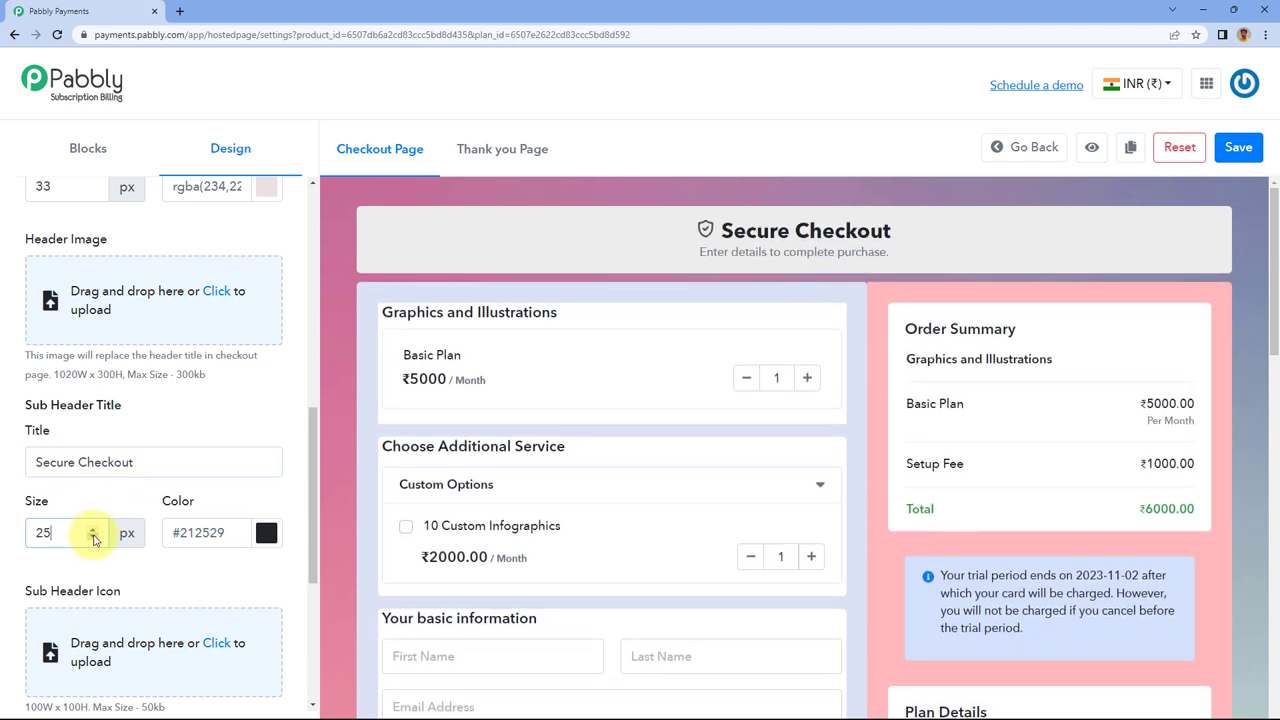
click(92, 537)
click(92, 537)
click(92, 537)
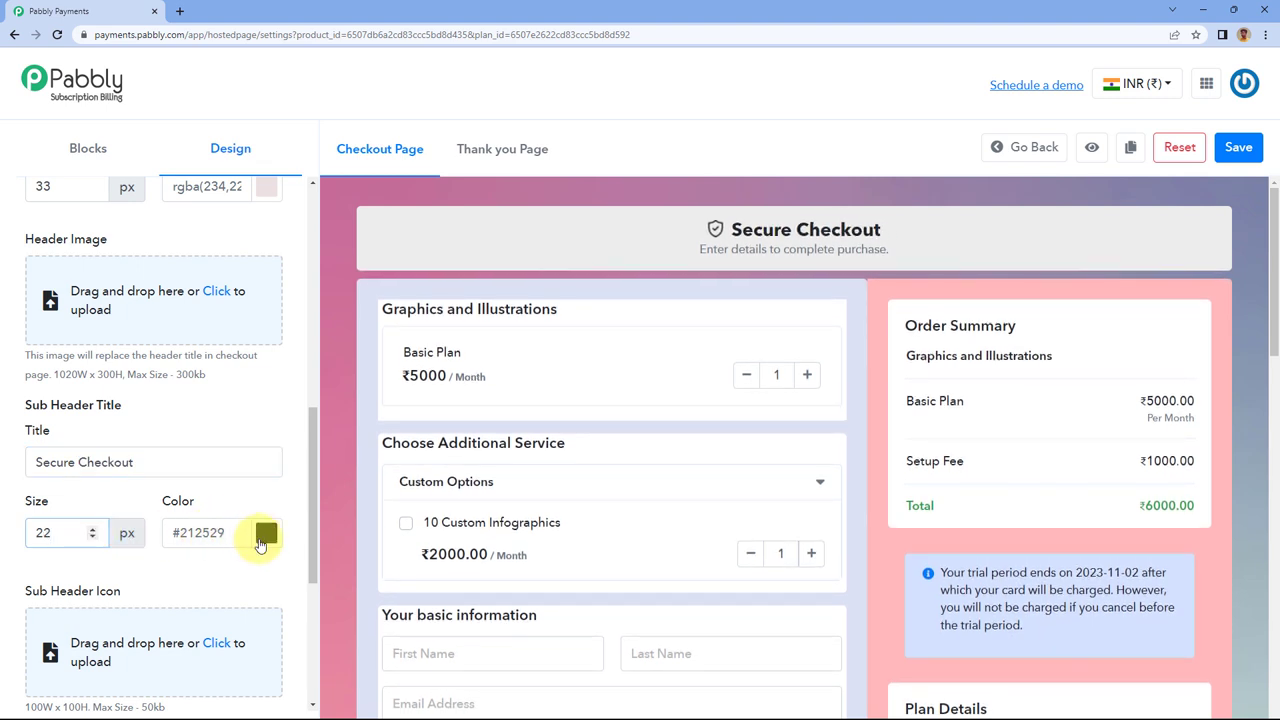
scroll(206, 486, down, 1)
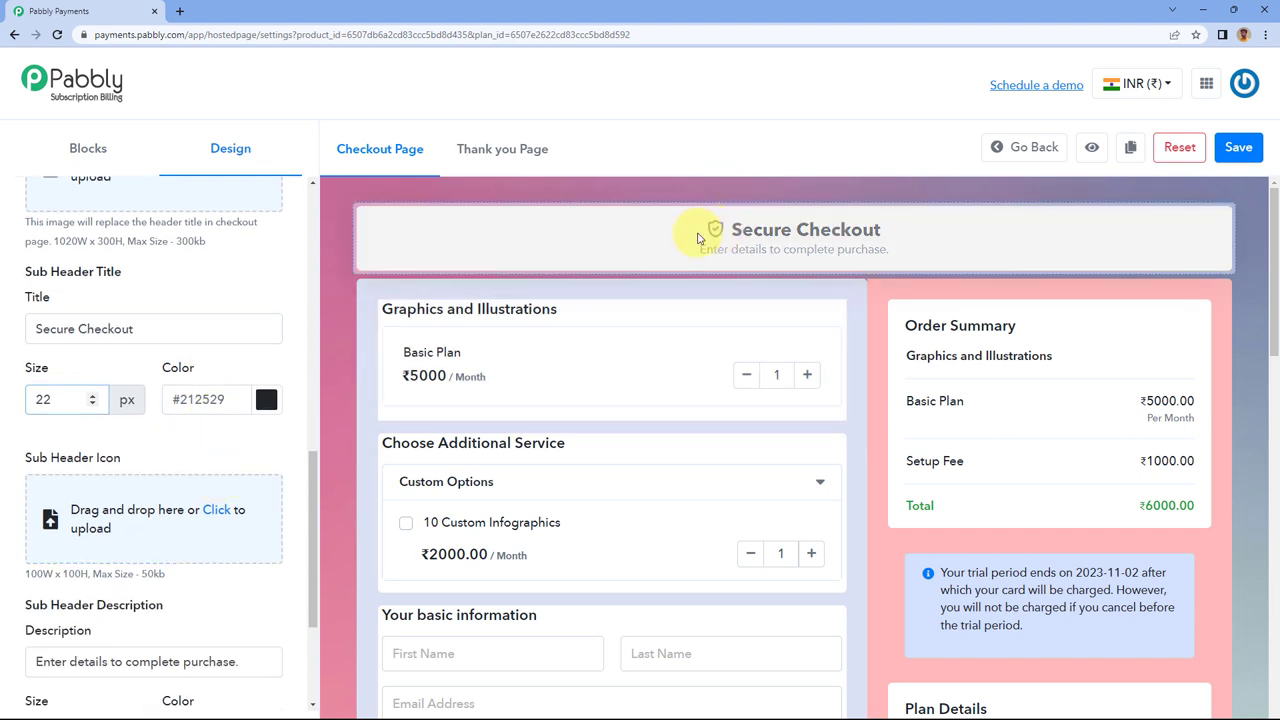
Upload the Pabbly Subscription Billing PNG image as the Sub Header Icon and remove it again.
click(199, 511)
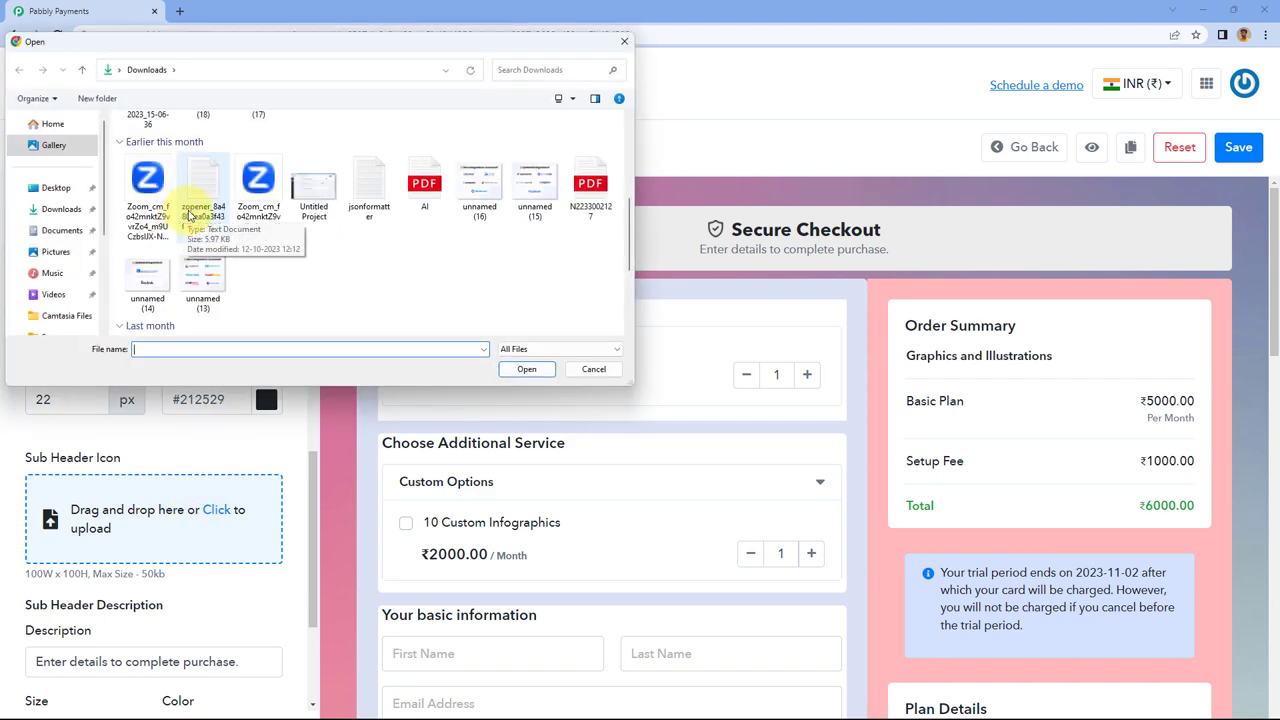
scroll(190, 215, down, 3)
click(147, 285)
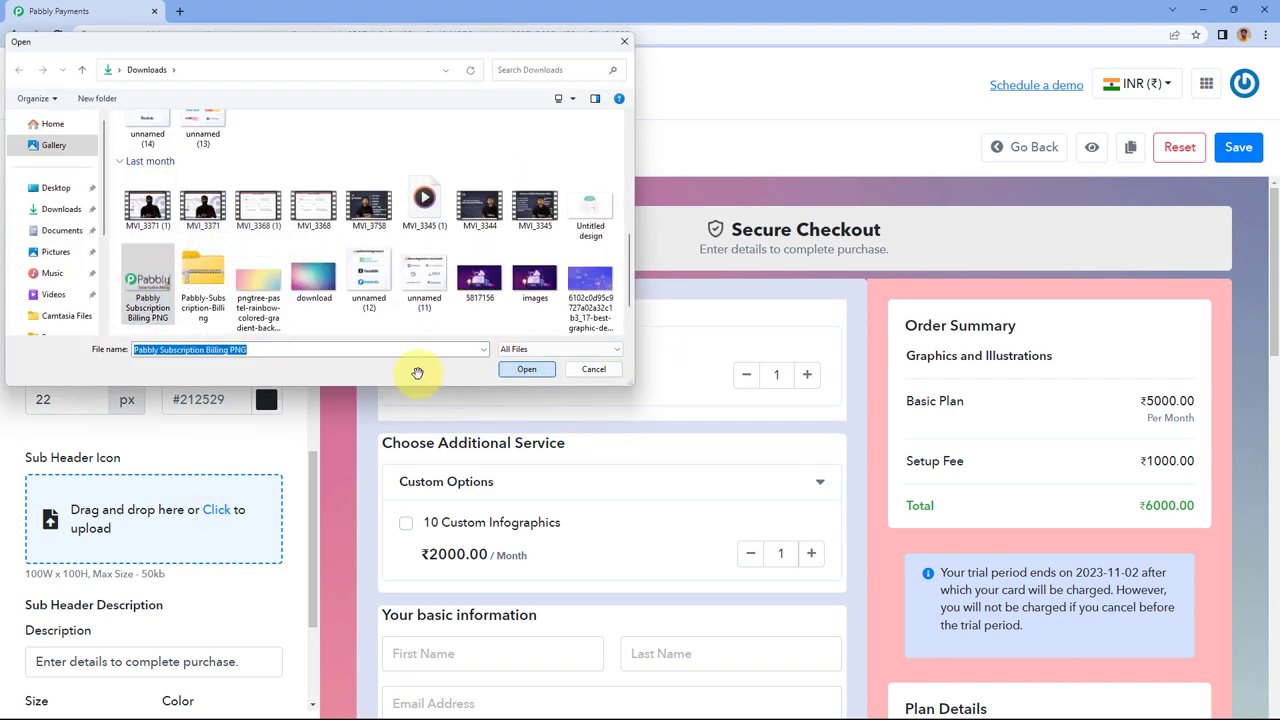
key(Return)
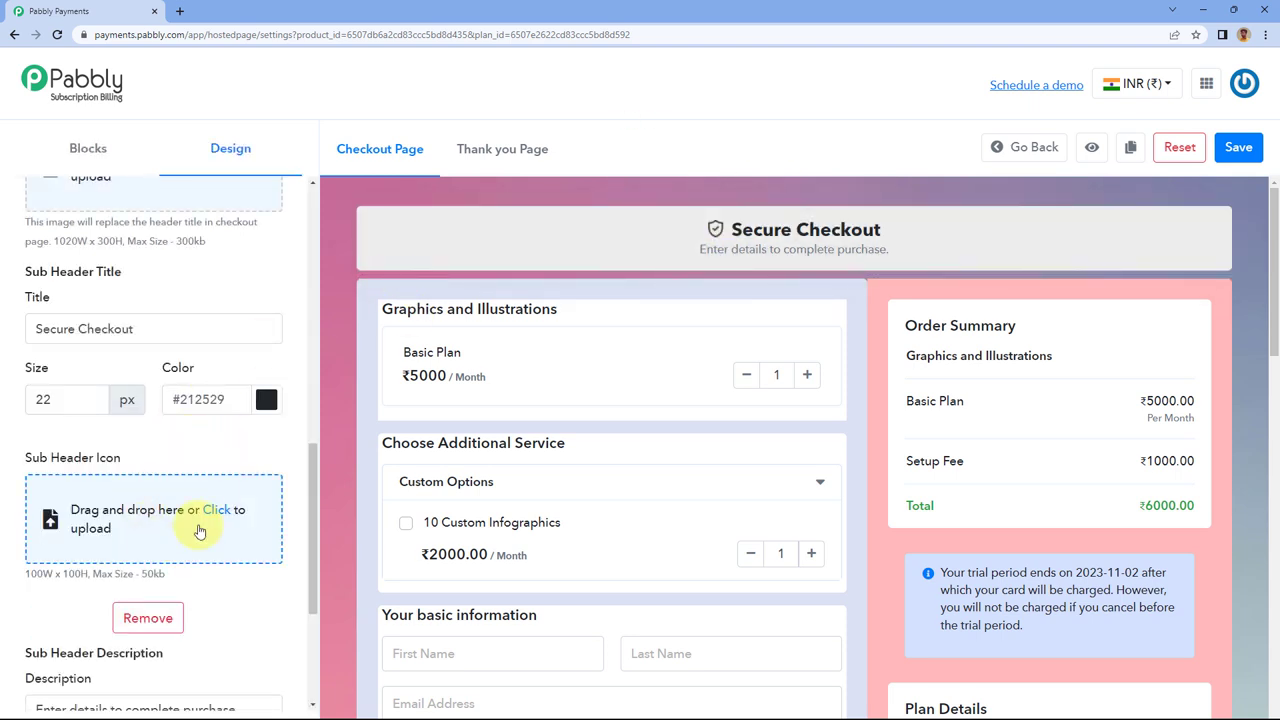
scroll(217, 451, down, 1)
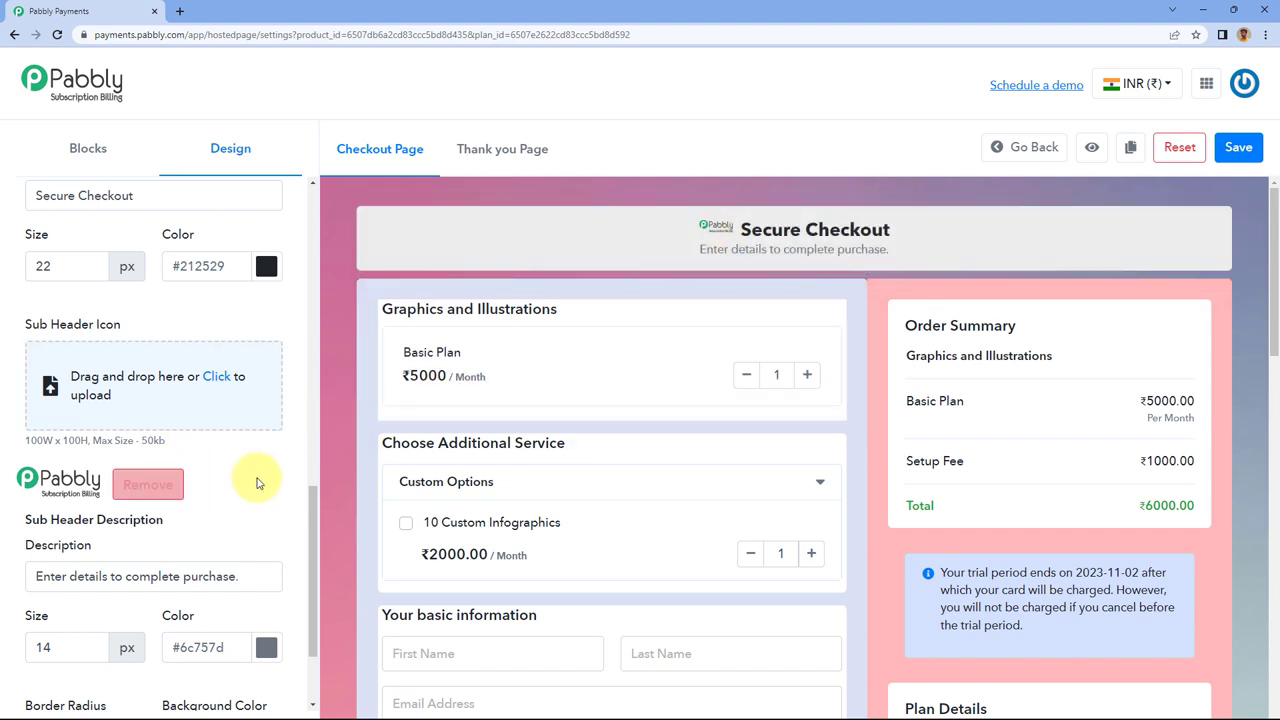
scroll(250, 447, down, 2)
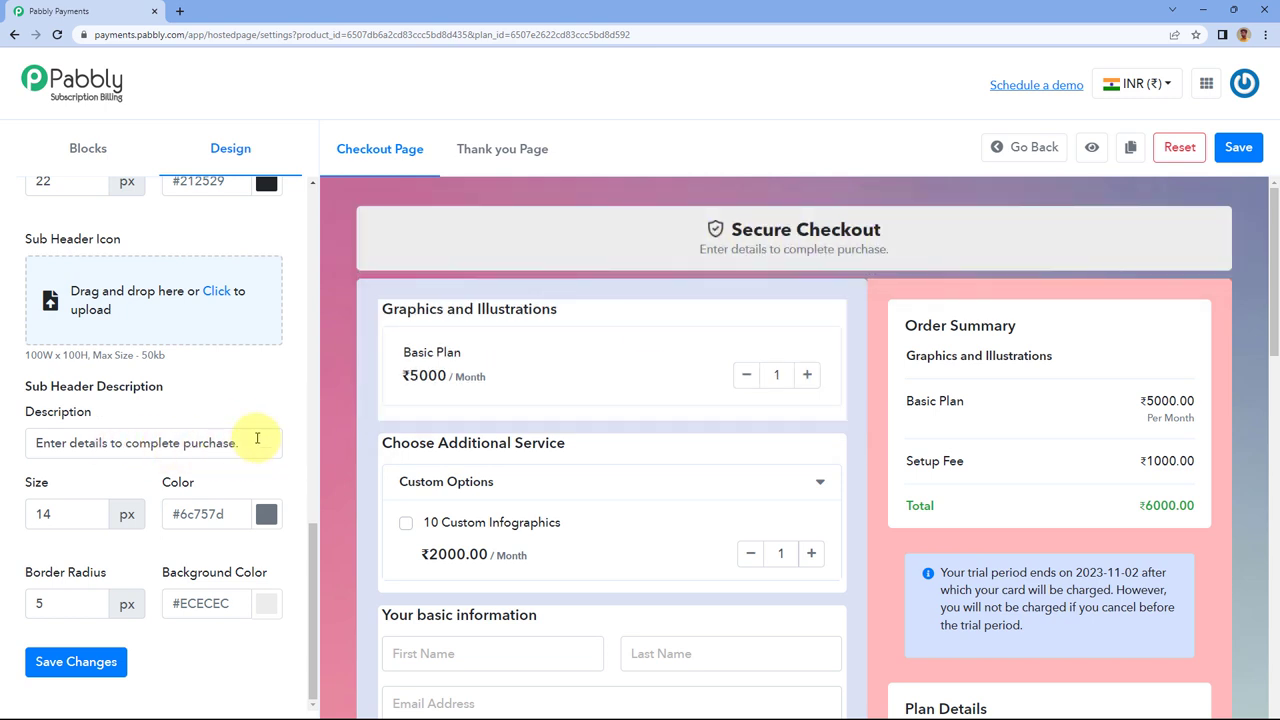
Set the sub header's border radius to 9 px and its background color to white.
drag(257, 437, 29, 443)
click(179, 405)
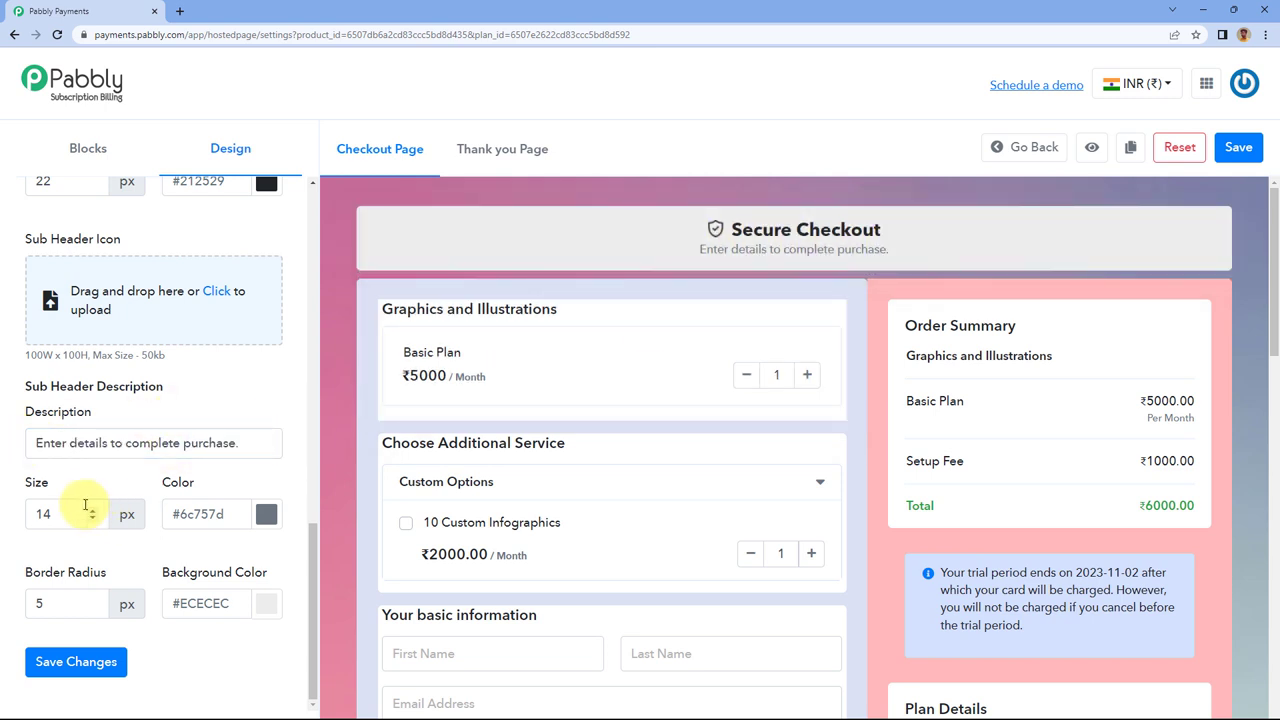
click(92, 601)
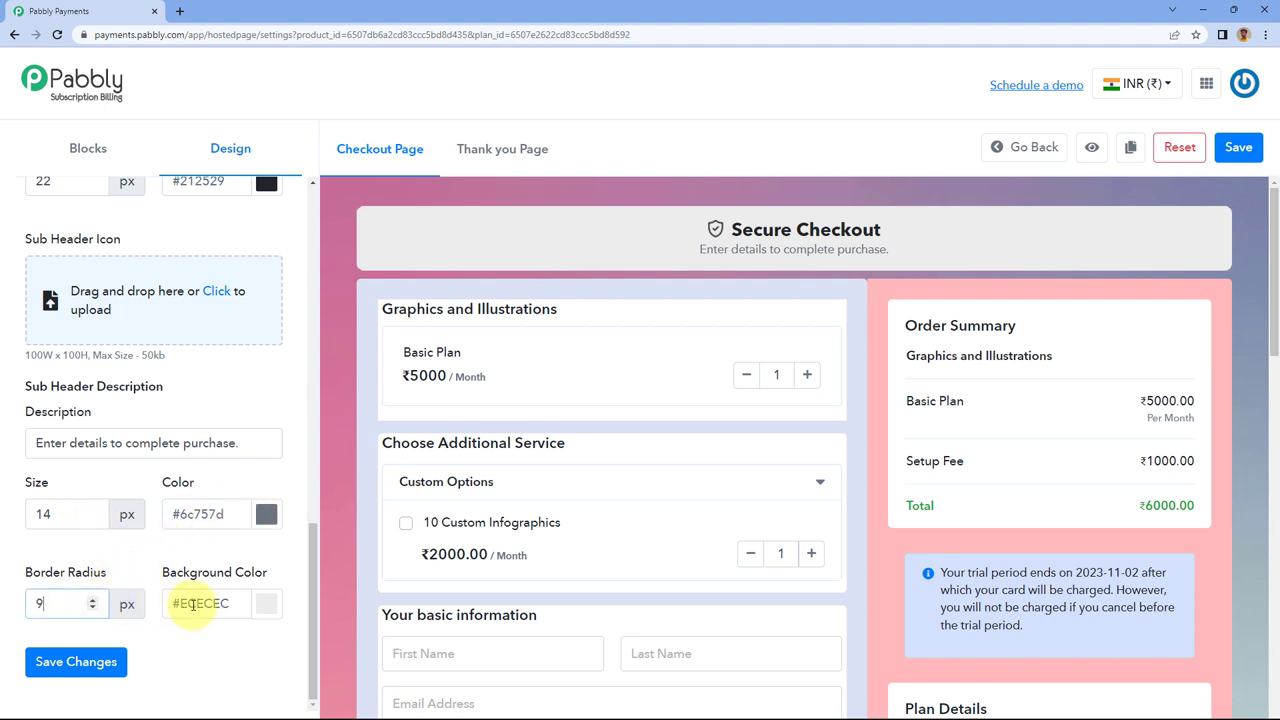
click(264, 603)
click(206, 649)
drag(131, 634, 102, 633)
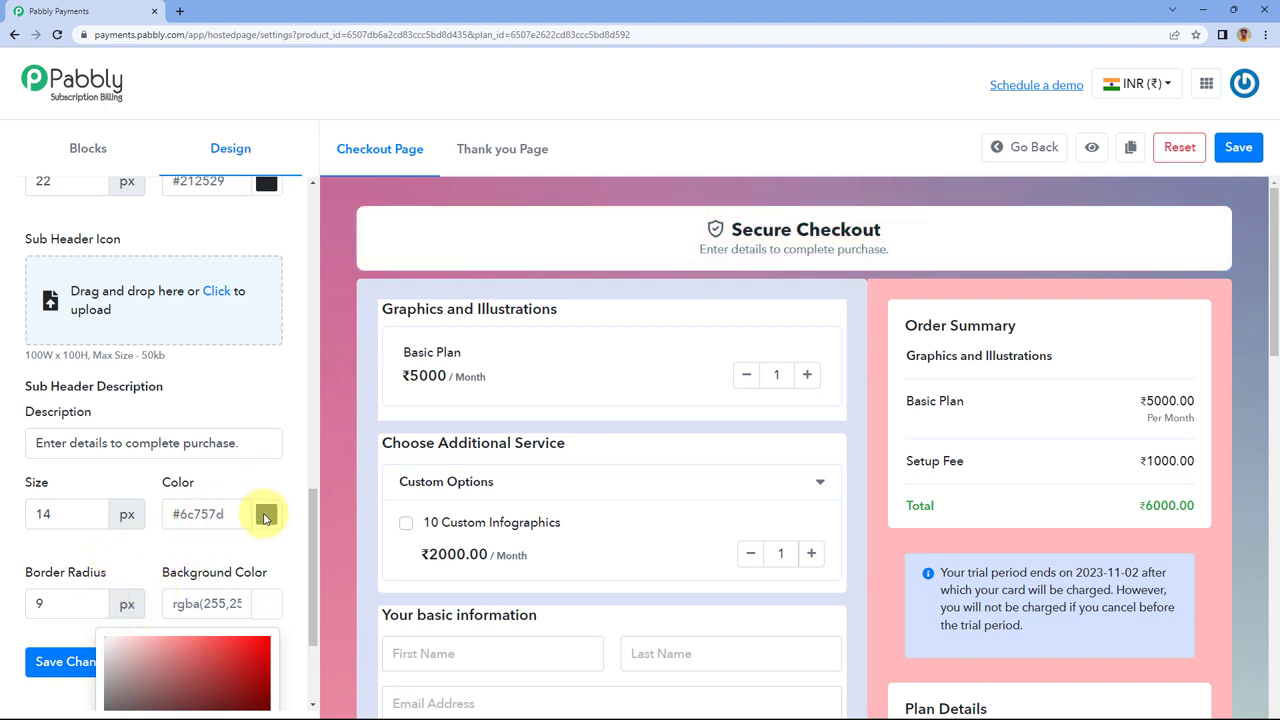
Set the Sub Header Description's text color to black.
click(265, 522)
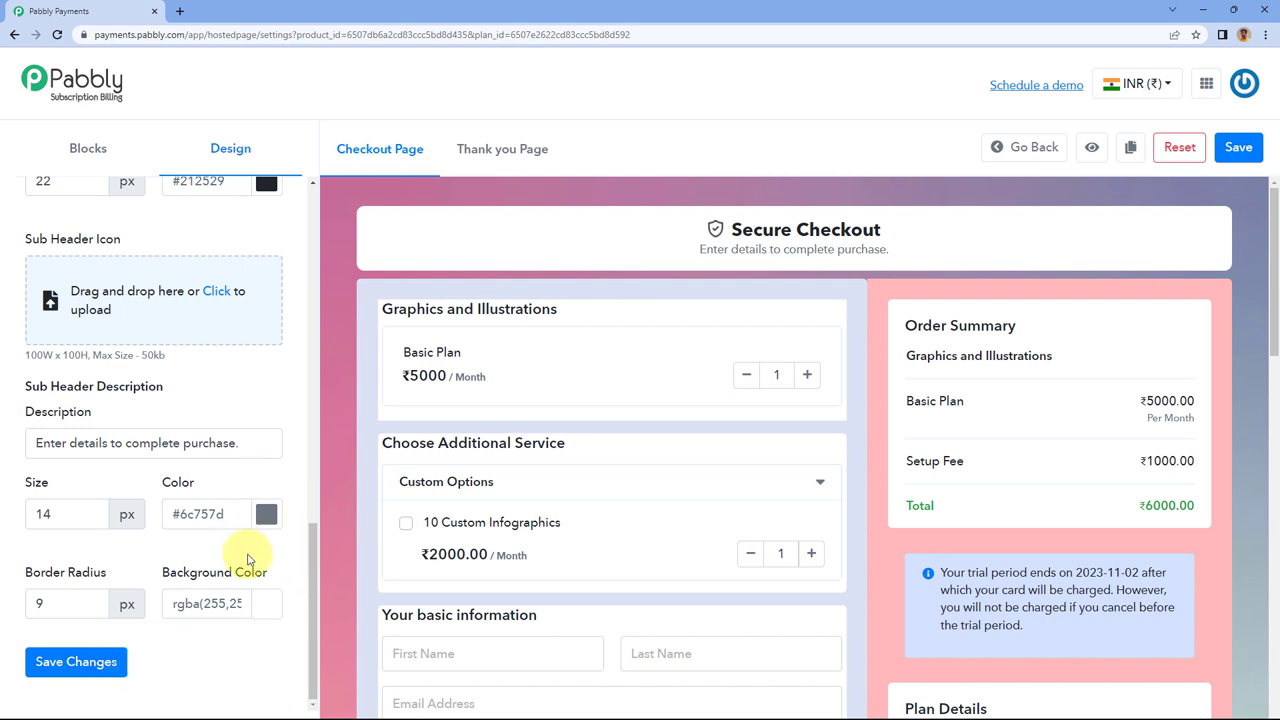
click(266, 516)
drag(152, 600, 135, 508)
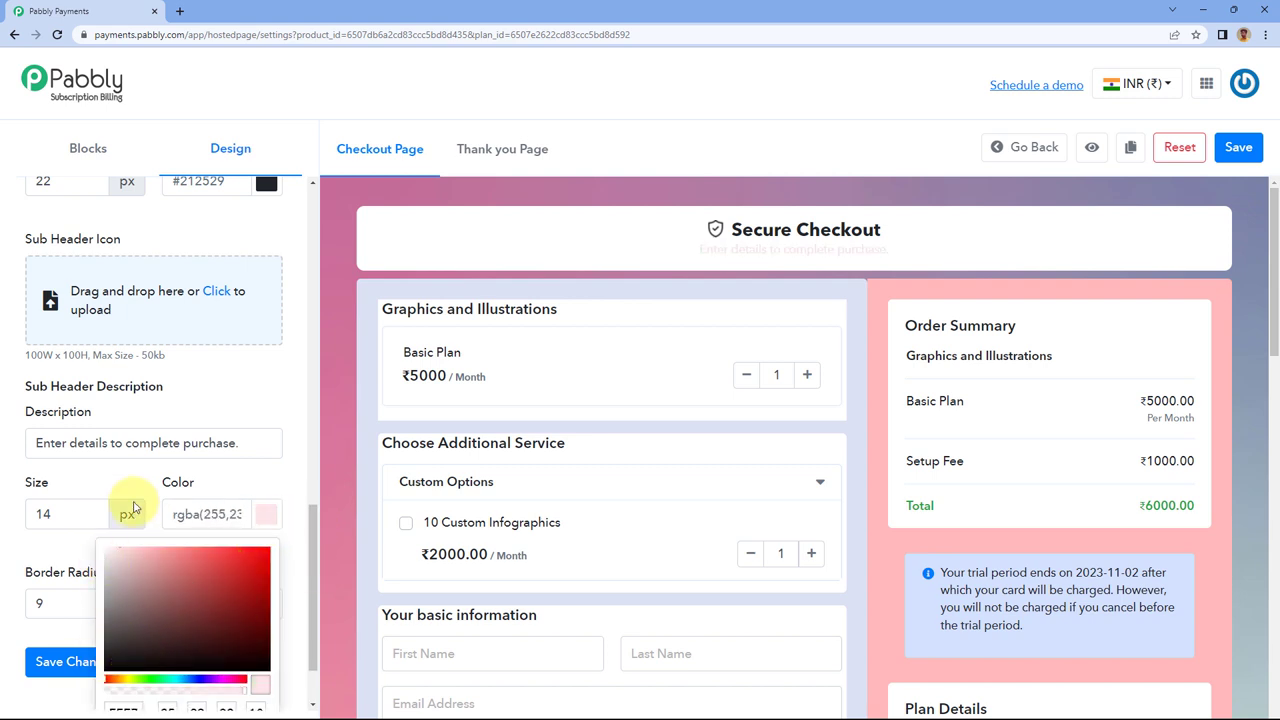
drag(3, 716, 3, 700)
click(34, 470)
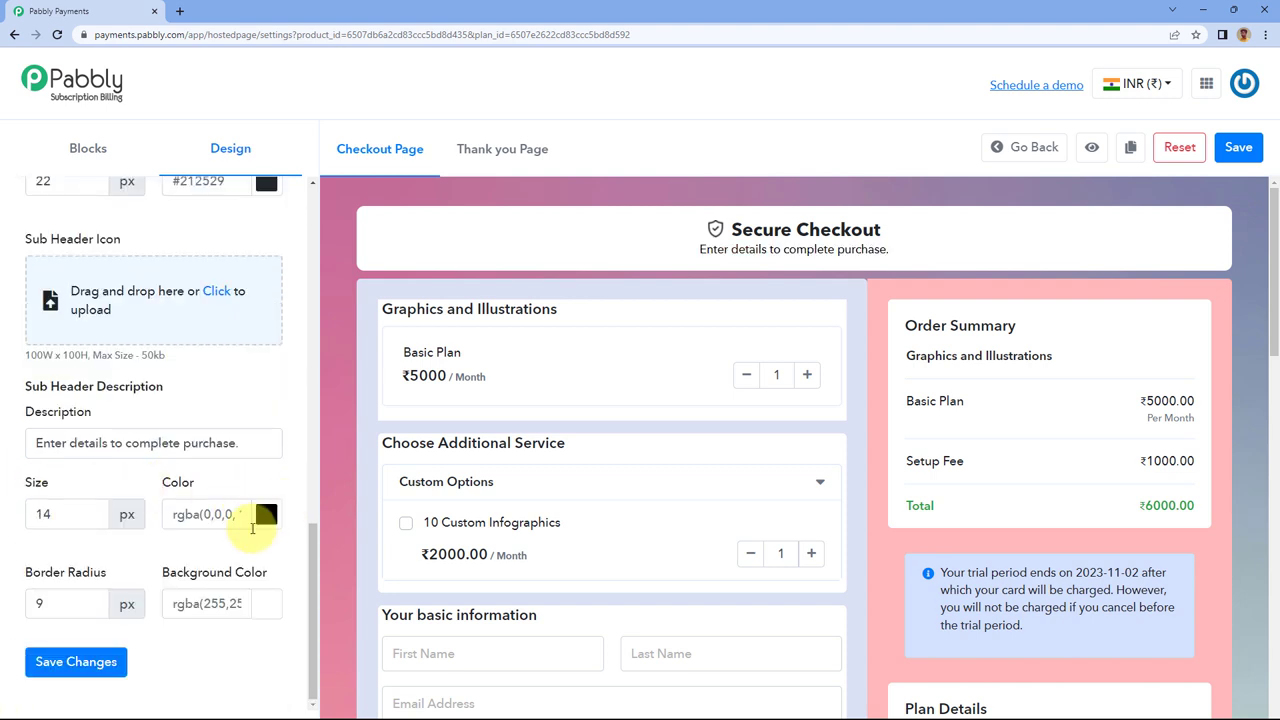
Set the sub header's background color to a very pale pink and save the header changes.
click(266, 603)
drag(206, 580, 126, 514)
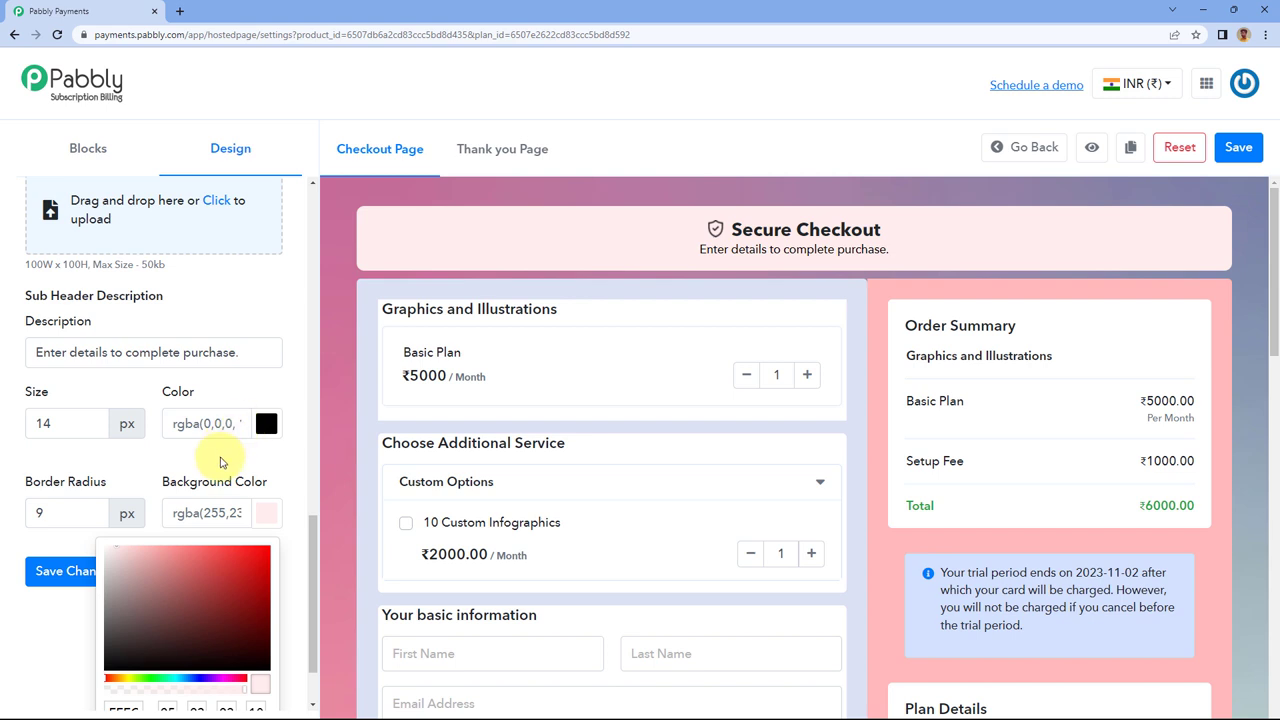
click(221, 462)
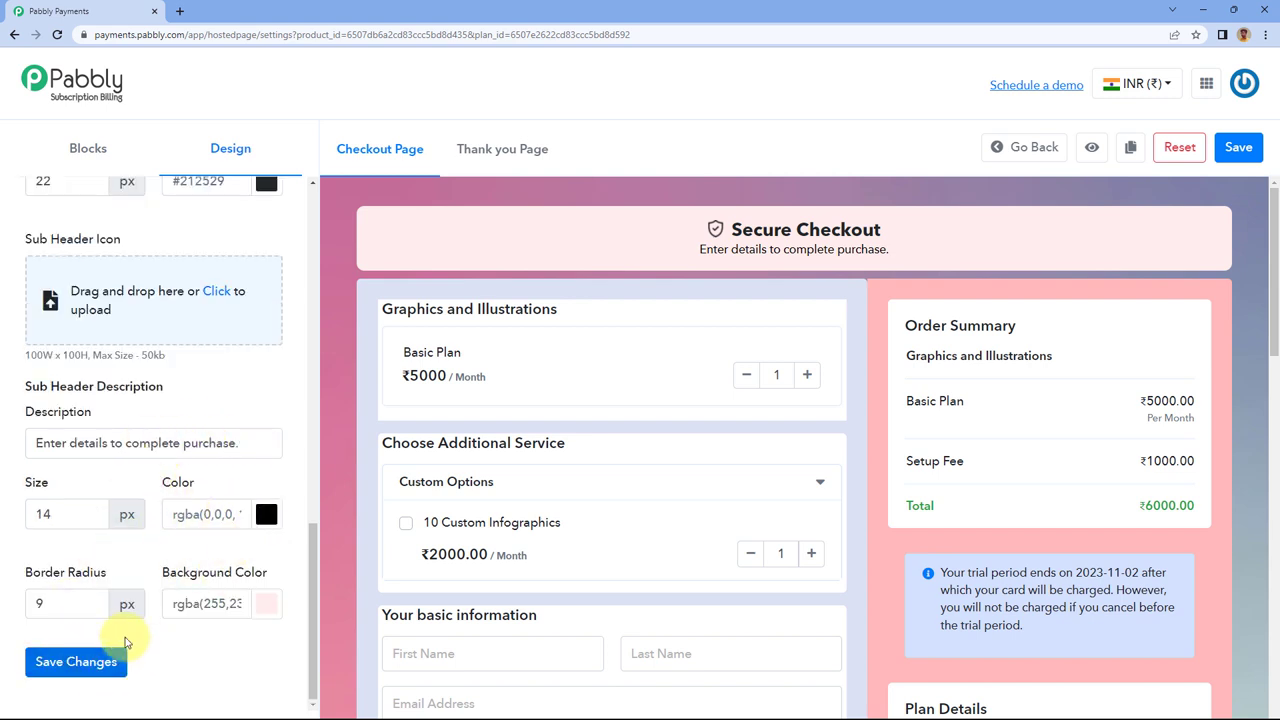
click(48, 662)
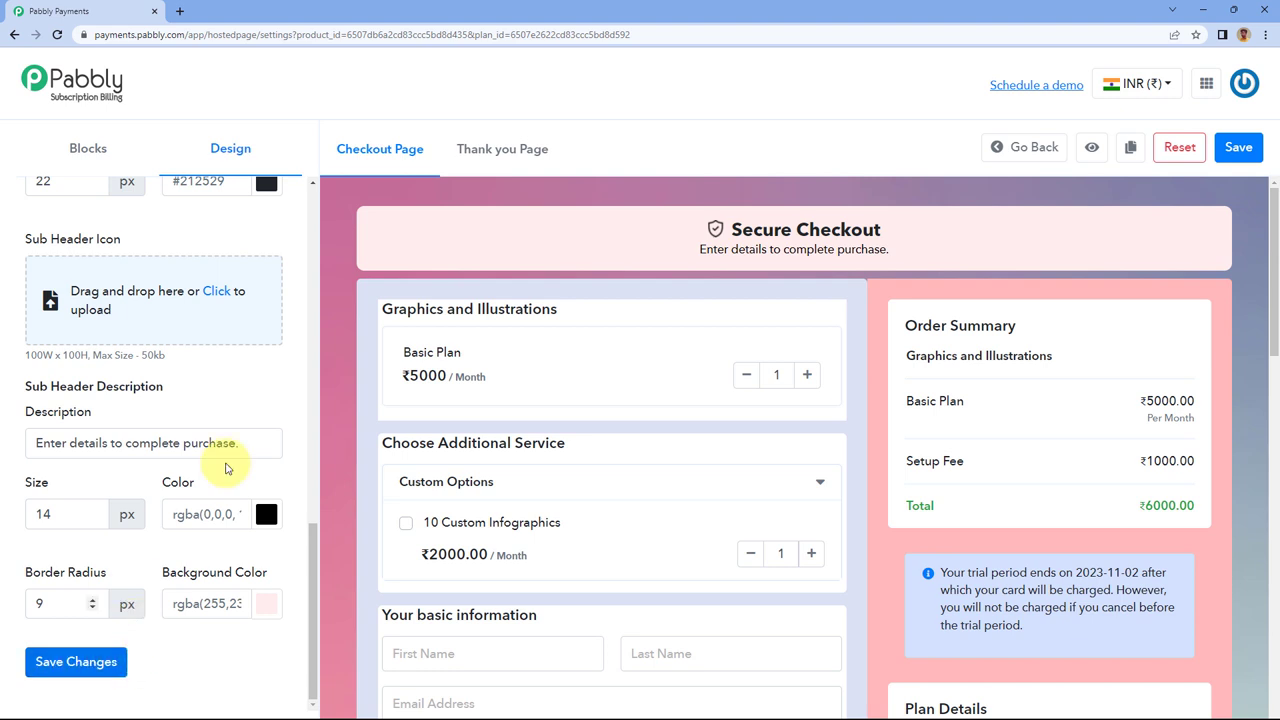
Open the Product Info Box block's design settings and set its card border radius to 8 px.
scroll(266, 423, up, 2)
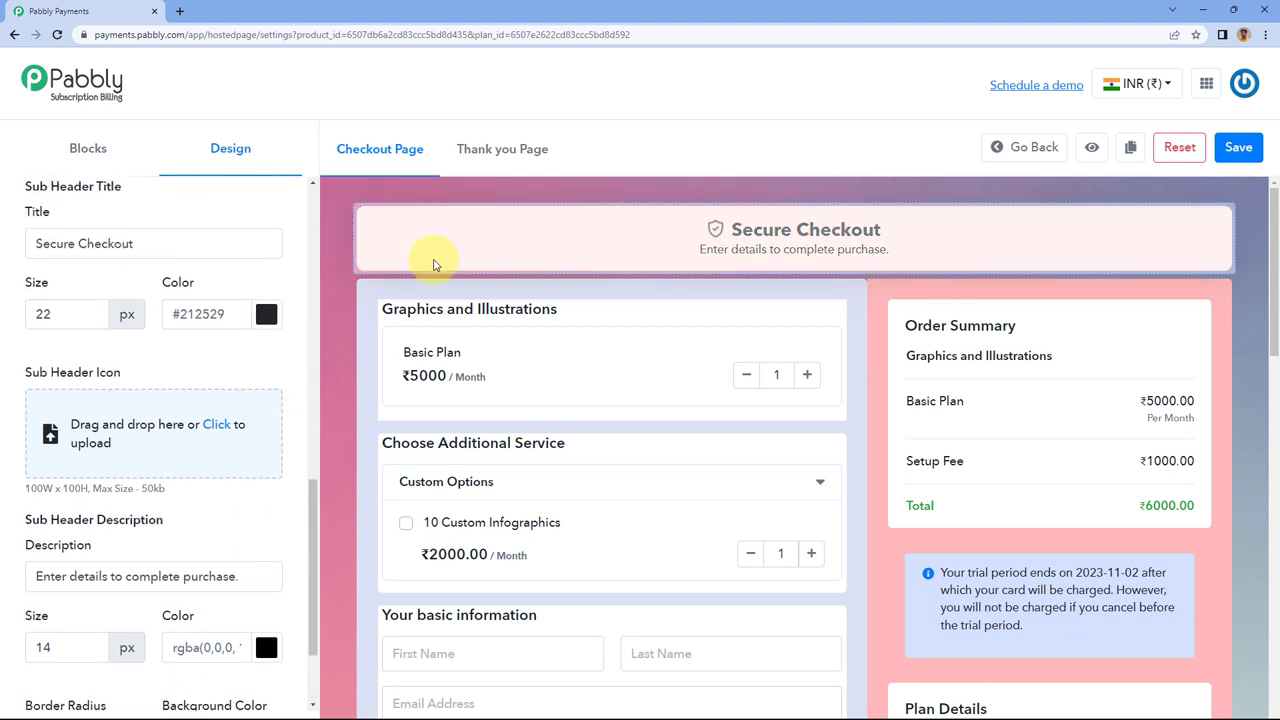
scroll(266, 266, up, 3)
click(92, 150)
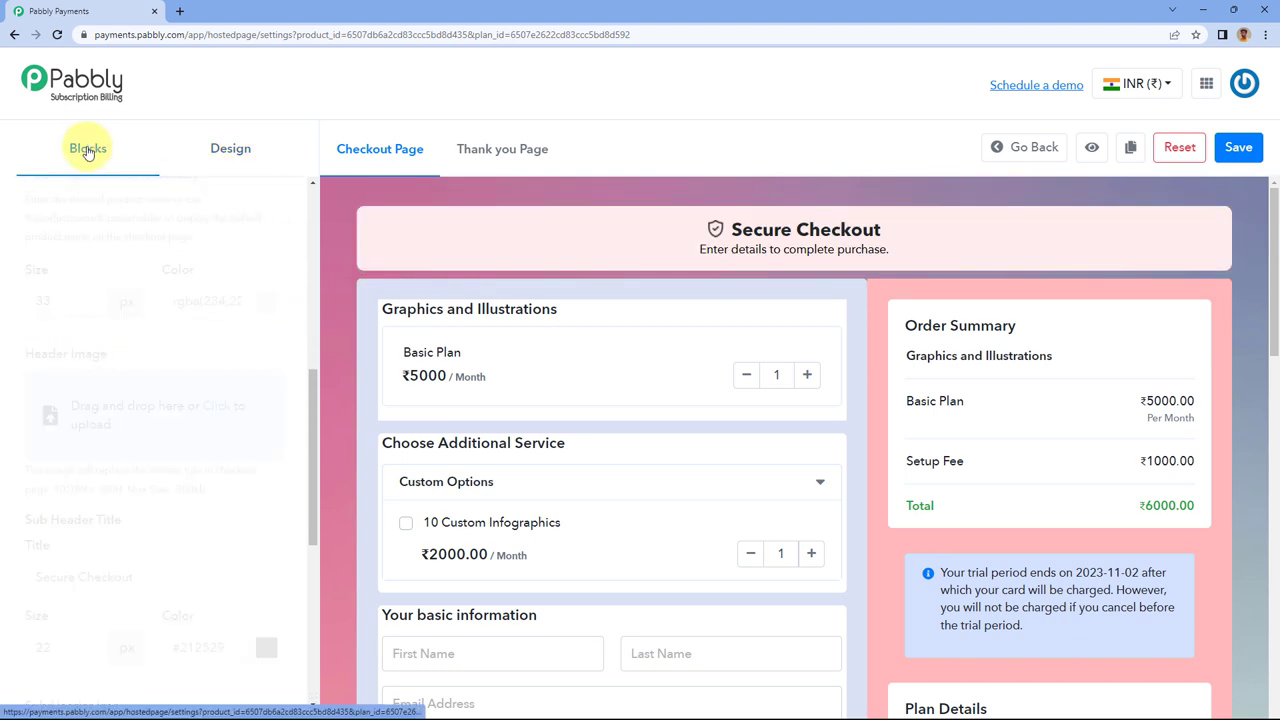
scroll(300, 275, up, 2)
scroll(295, 278, up, 5)
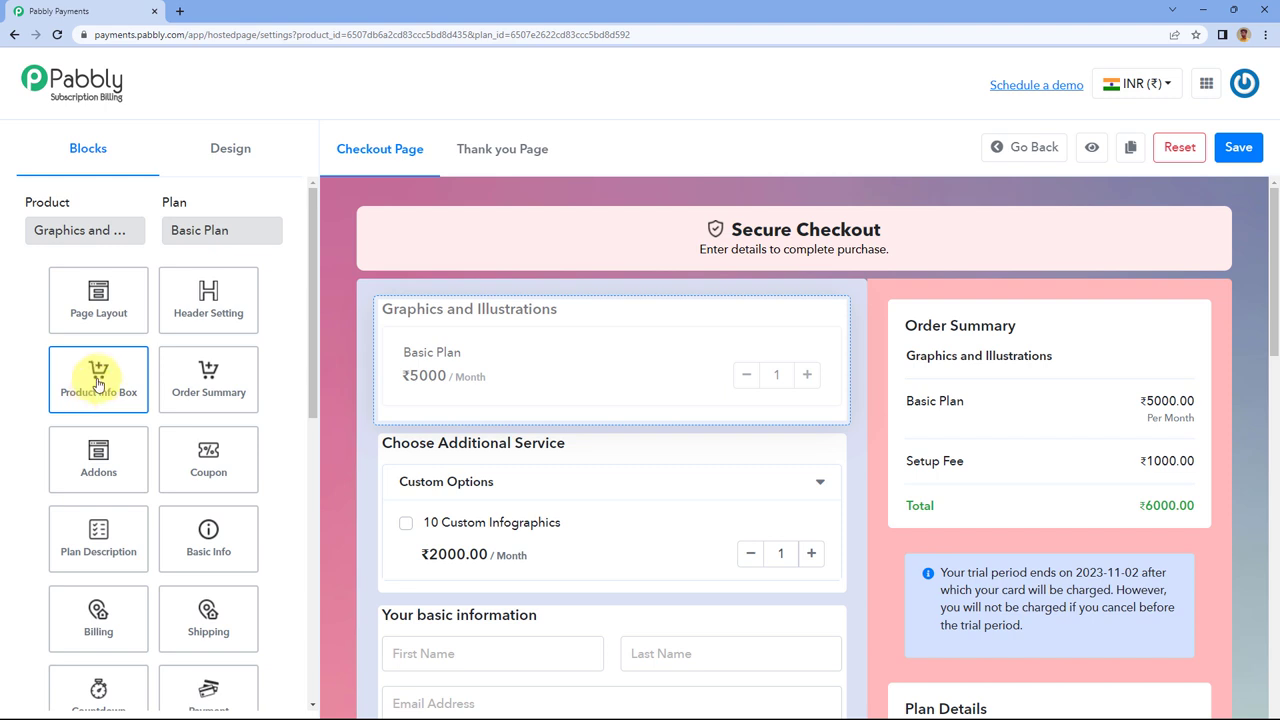
click(98, 383)
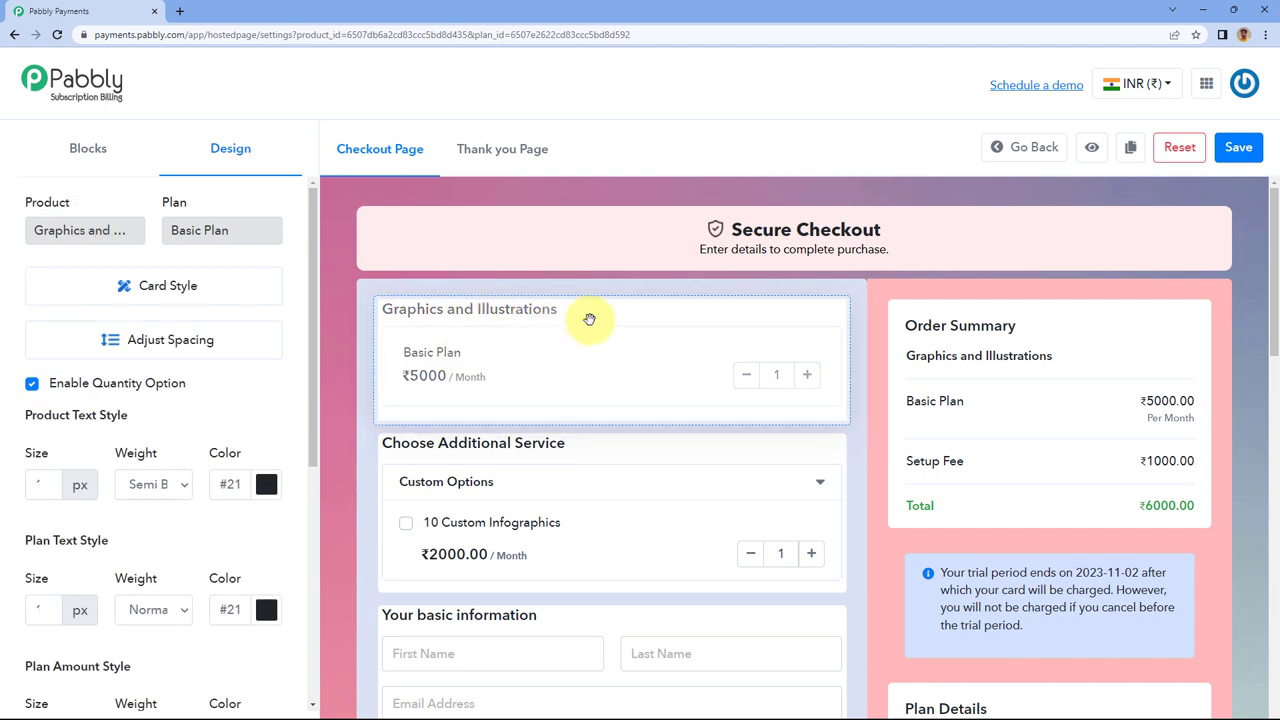
click(220, 288)
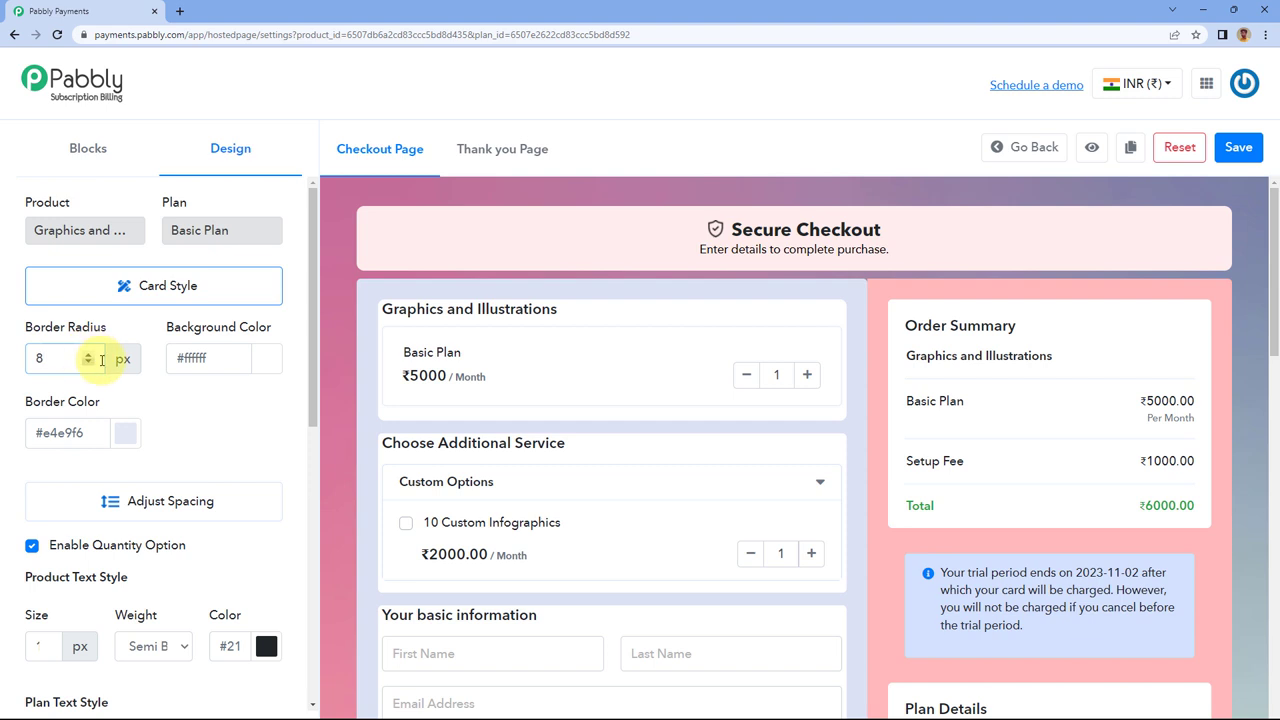
Make the product info card's background color fully transparent.
click(264, 368)
drag(243, 410, 130, 415)
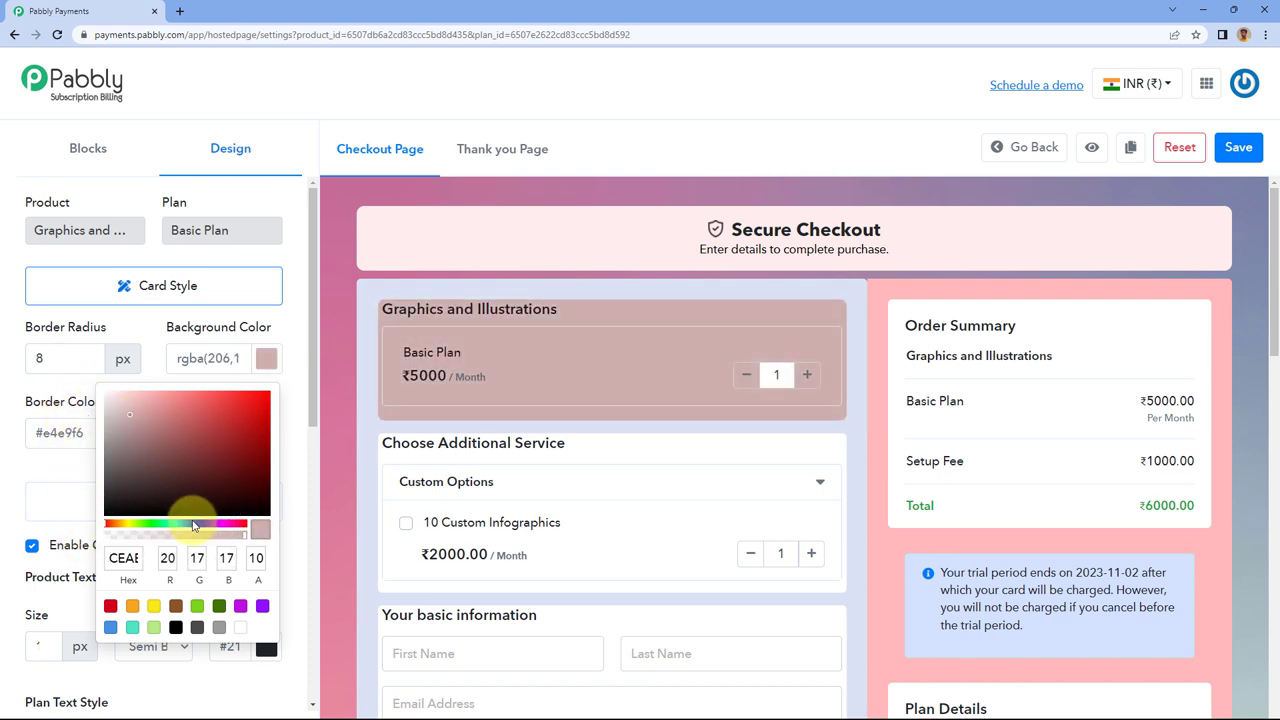
drag(137, 542, 94, 543)
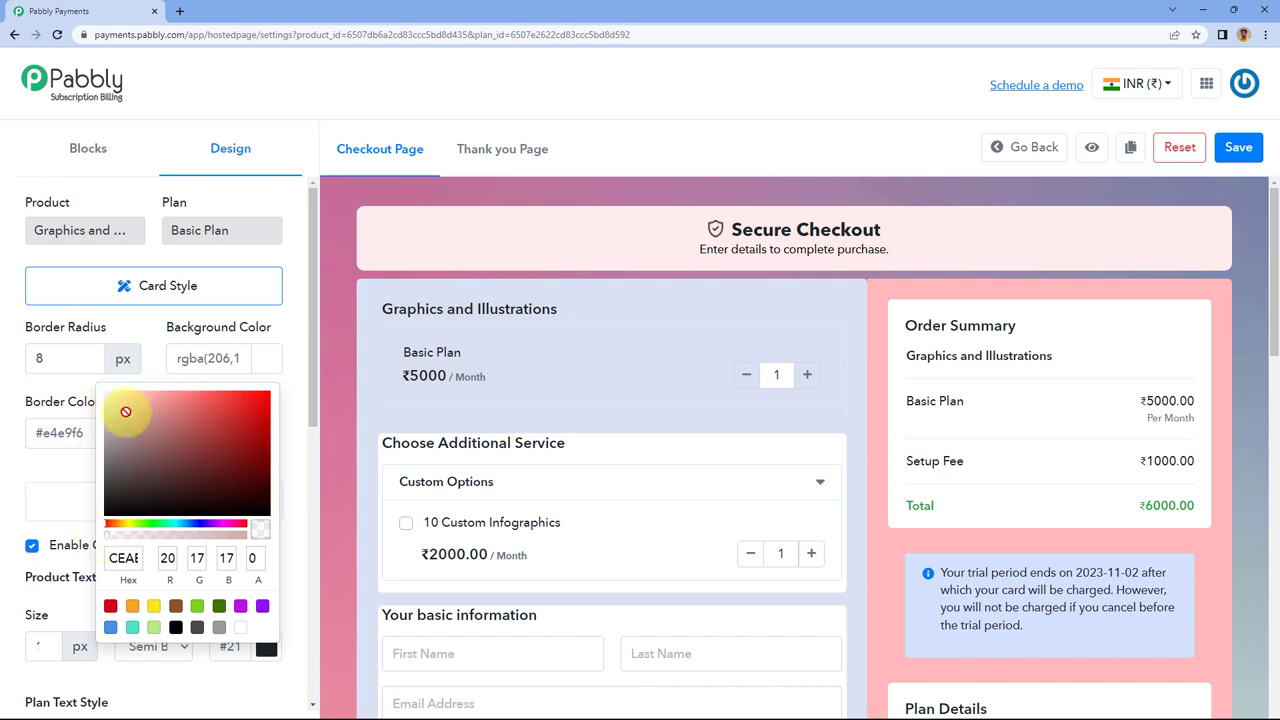
drag(126, 412, 103, 541)
click(103, 541)
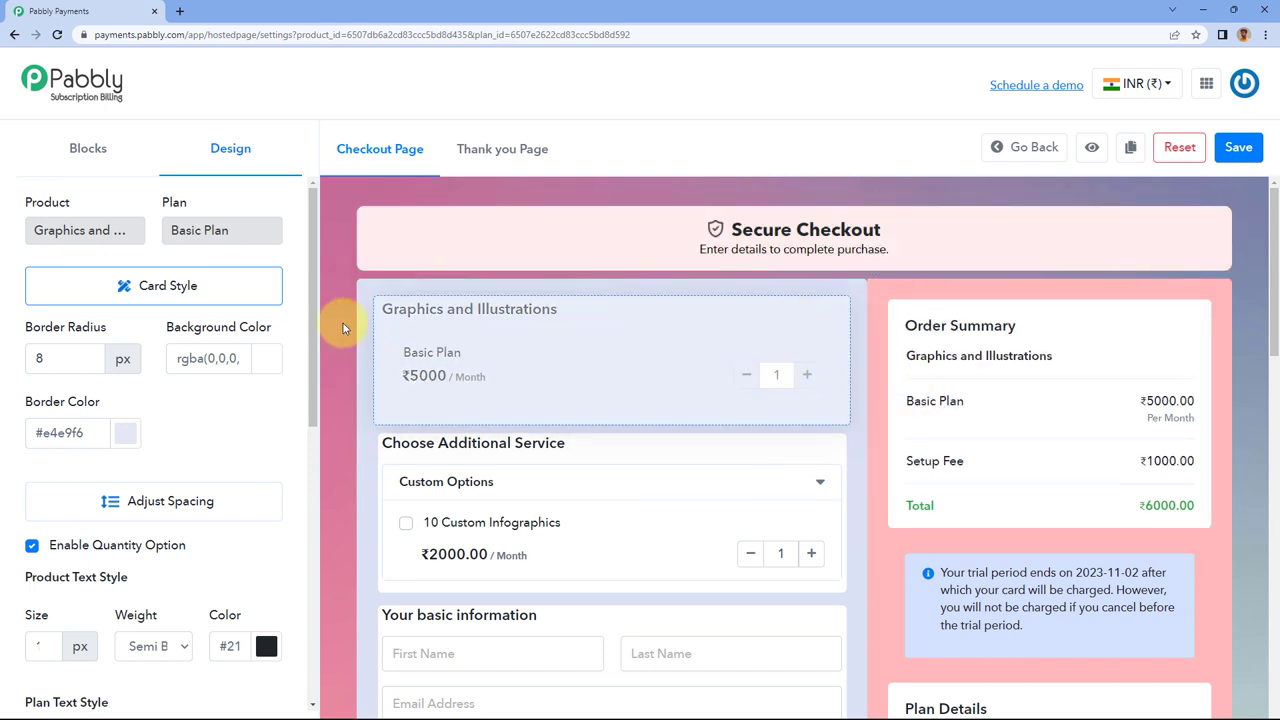
Set the product info card's border color to black.
click(137, 434)
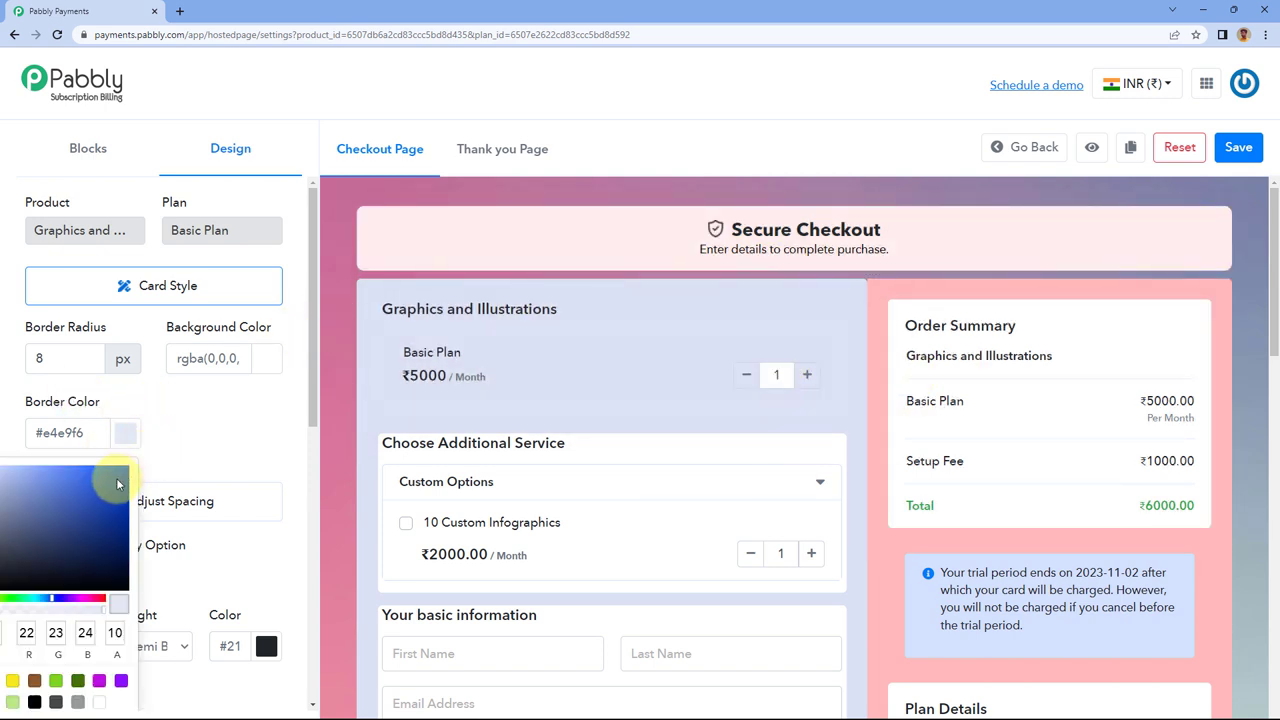
mouse_move(114, 478)
mouse_down()
mouse_move(103, 490)
mouse_move(75, 467)
mouse_move(50, 494)
mouse_move(45, 590)
mouse_up()
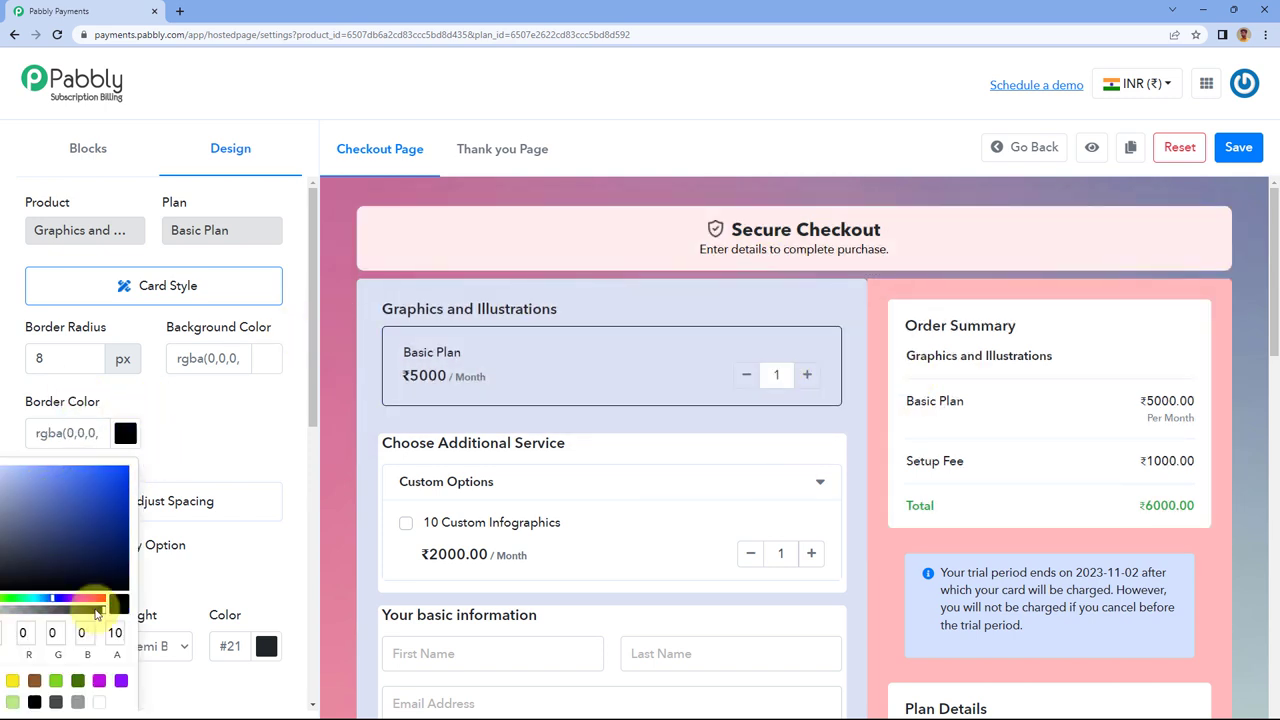
click(240, 426)
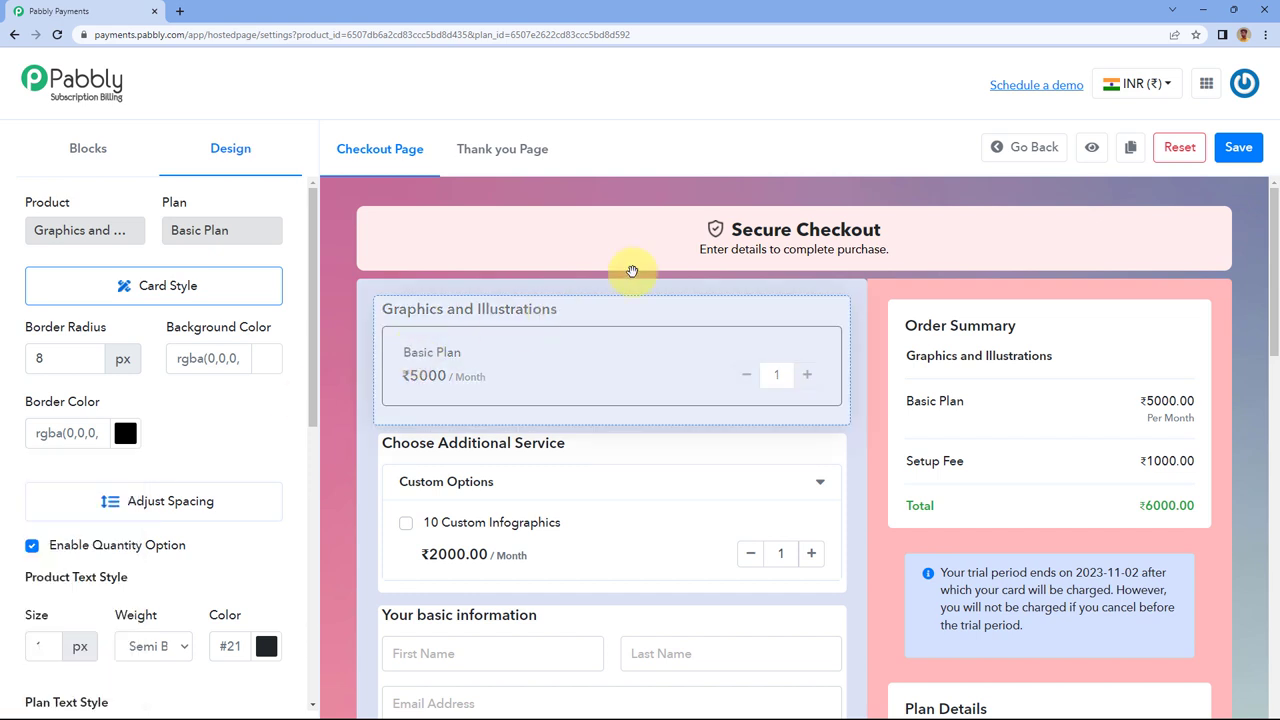
Expand the product info box's spacing settings to examine its margin and padding values.
scroll(230, 330, down, 1)
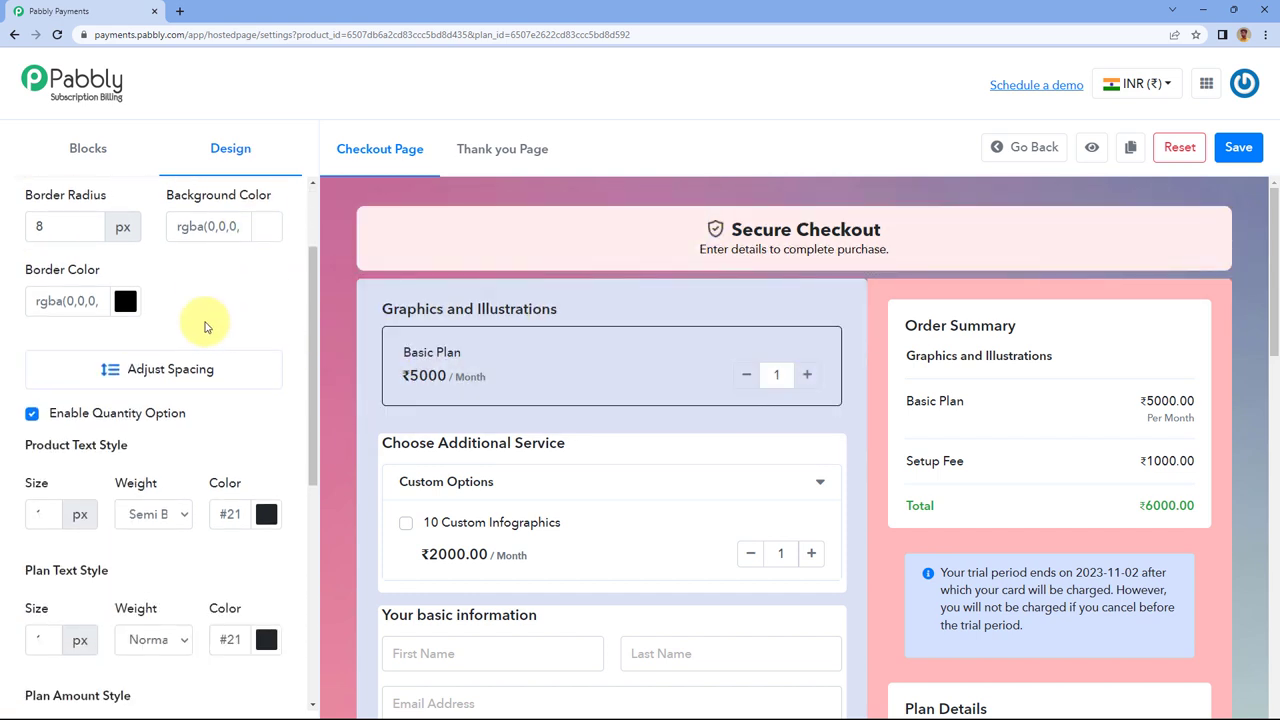
click(185, 367)
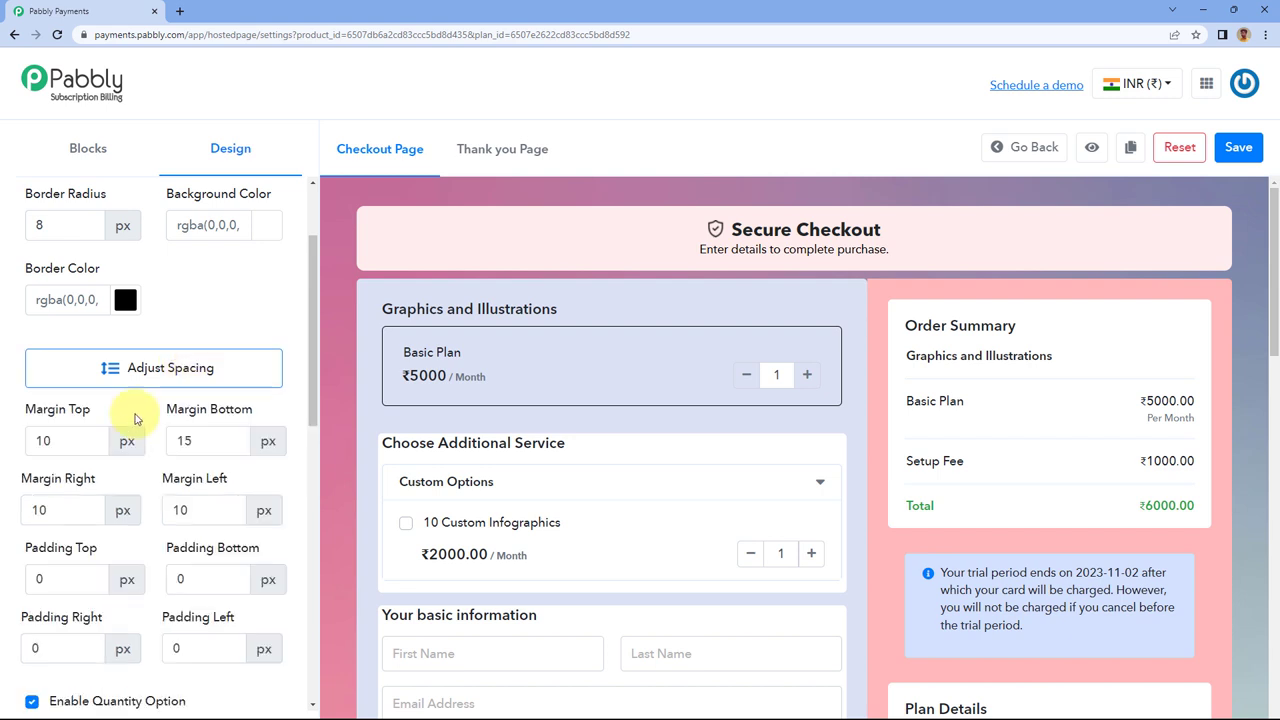
scroll(165, 390, down, 1)
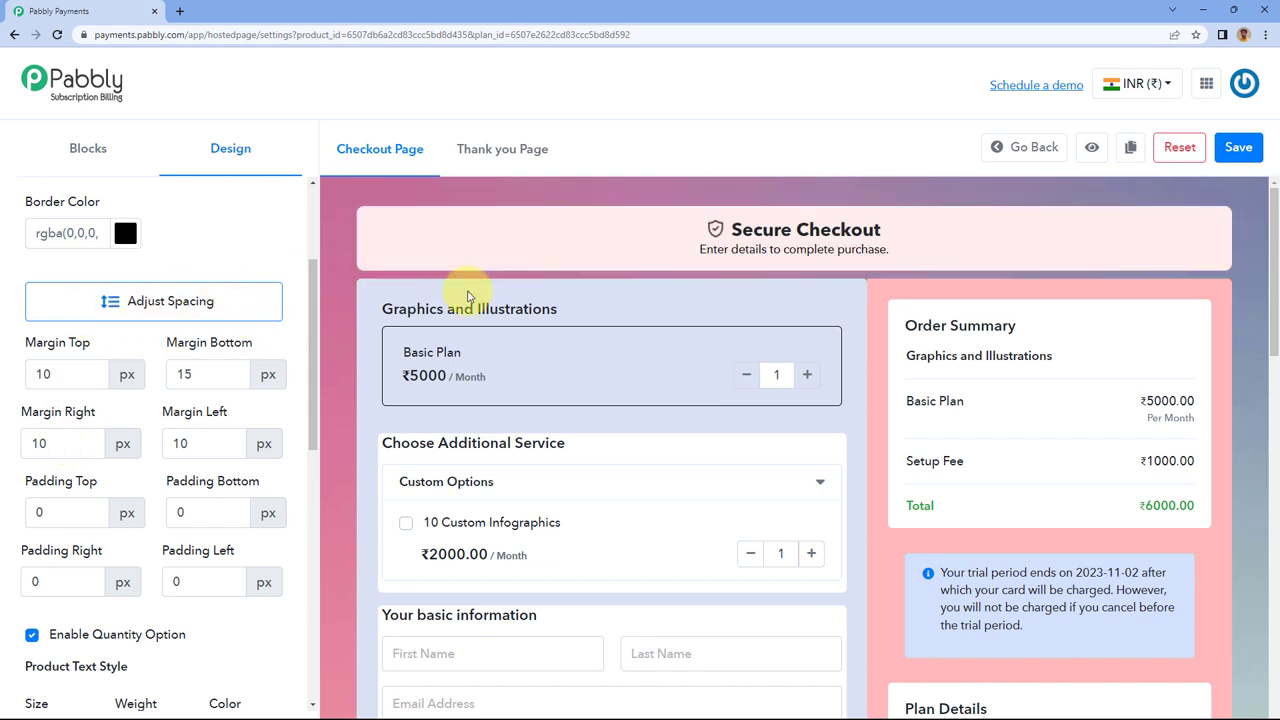
Disable the quantity option in the product info box and enable it again.
scroll(138, 365, down, 1)
scroll(138, 365, down, 3)
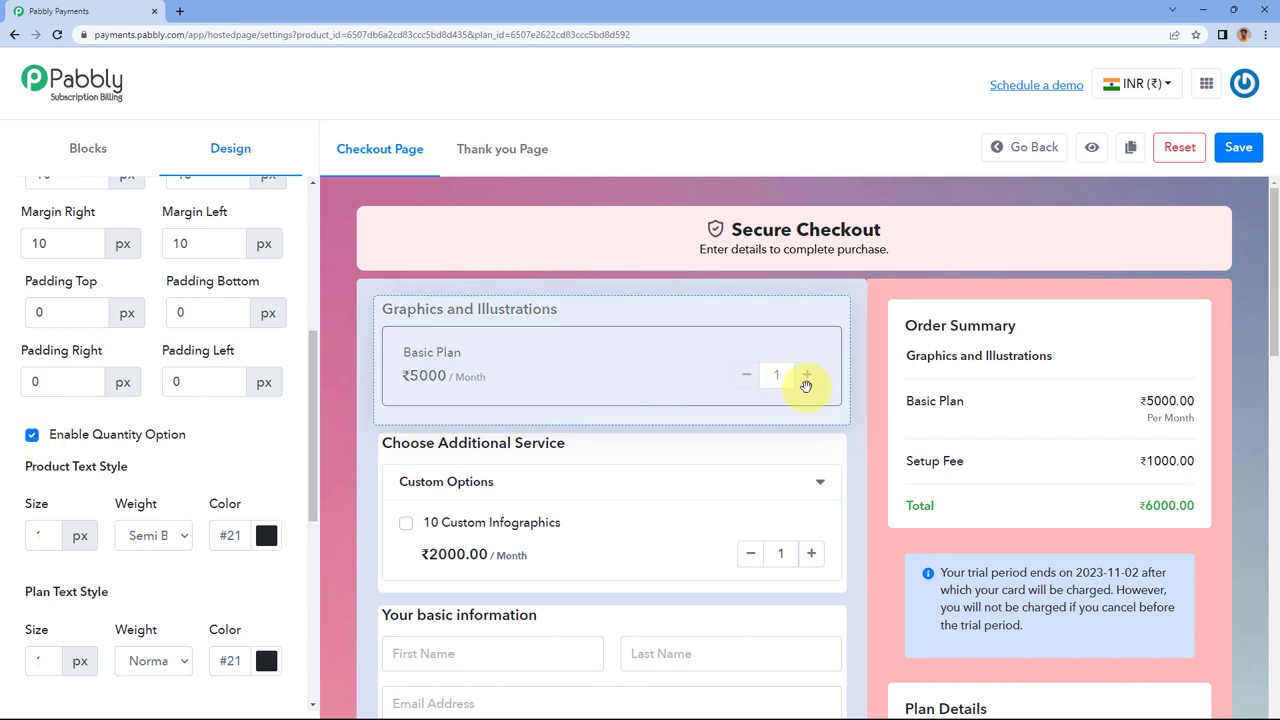
click(32, 437)
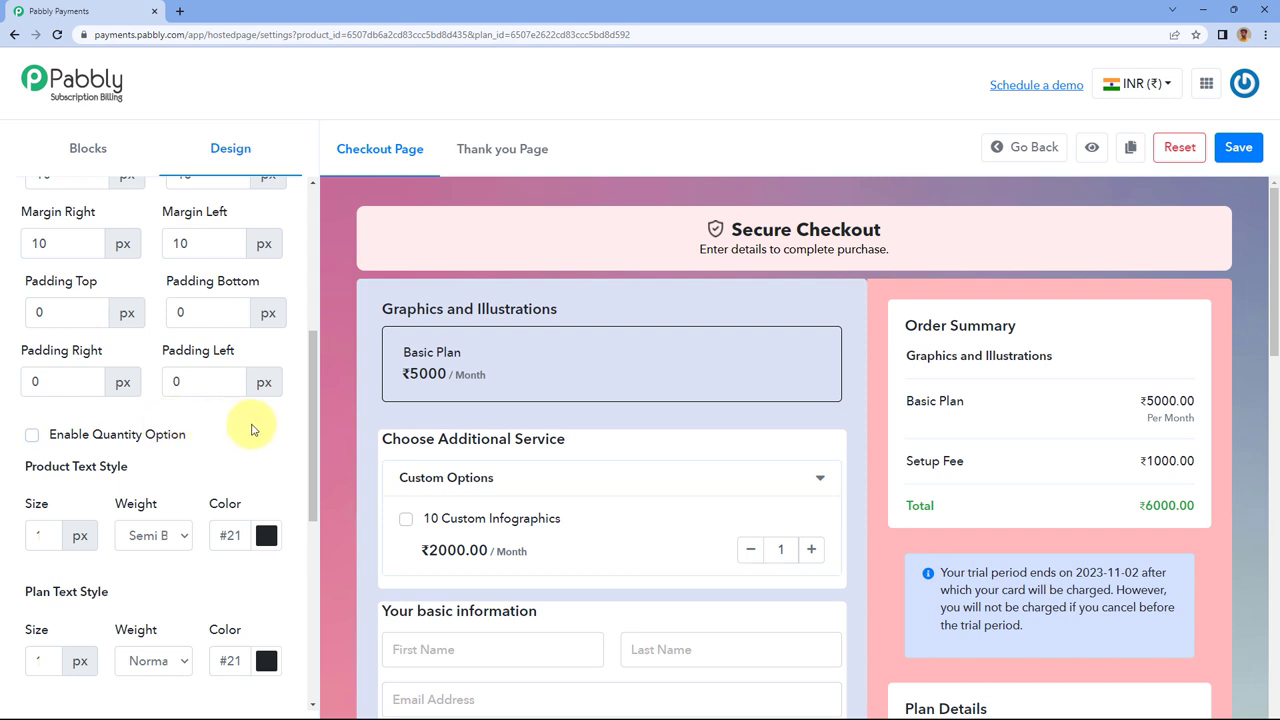
click(31, 437)
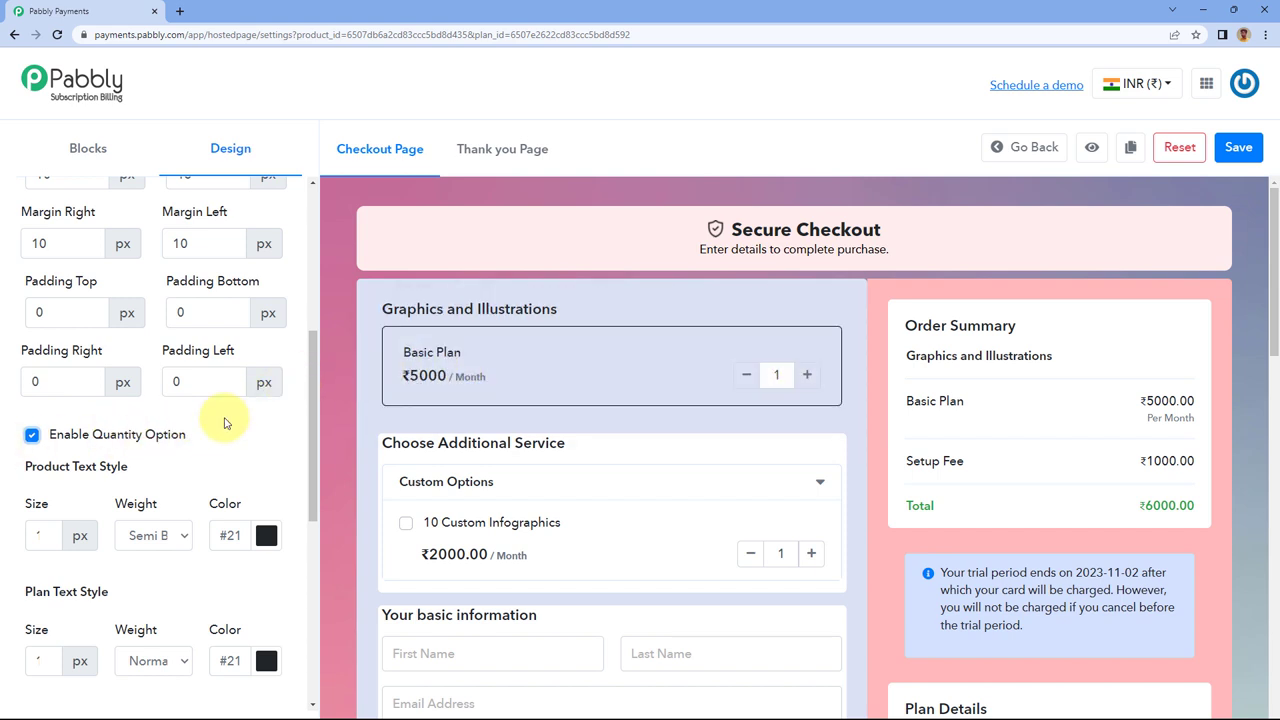
Try a larger size for the Product Text Style and return it to the original size.
scroll(224, 423, down, 2)
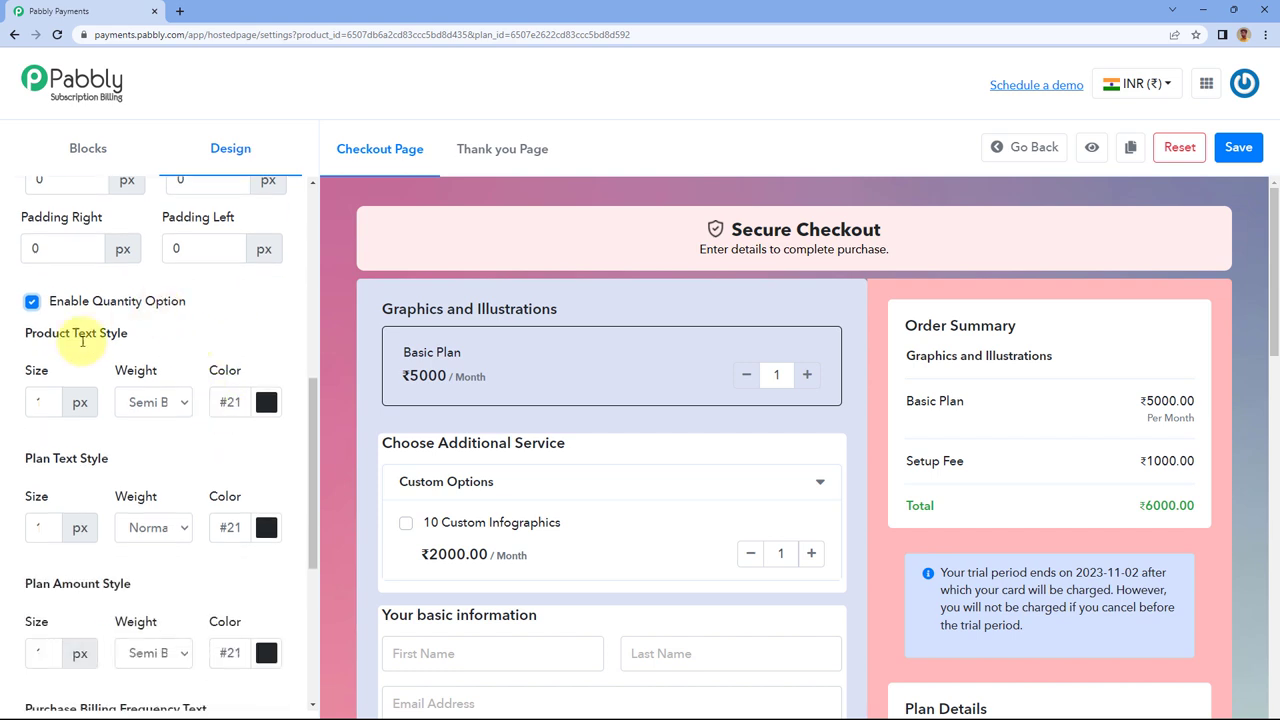
click(46, 399)
click(46, 399)
click(46, 399)
click(46, 399)
click(47, 406)
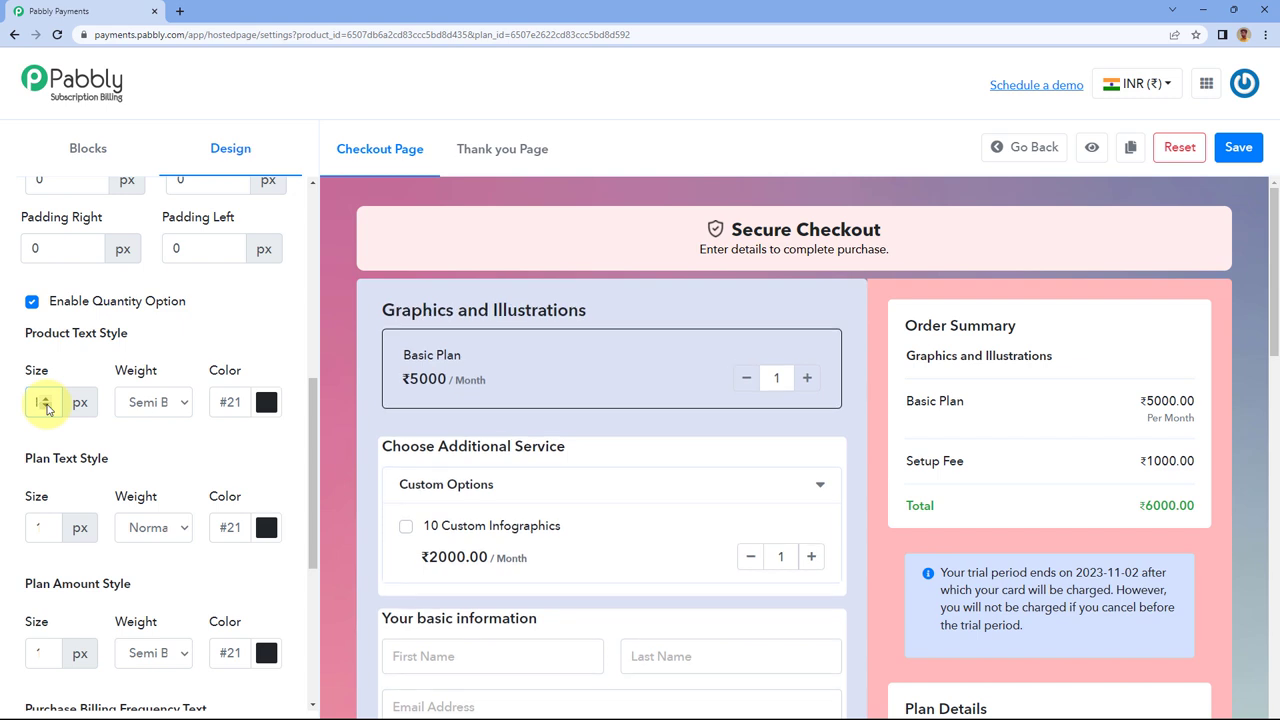
click(46, 406)
click(46, 406)
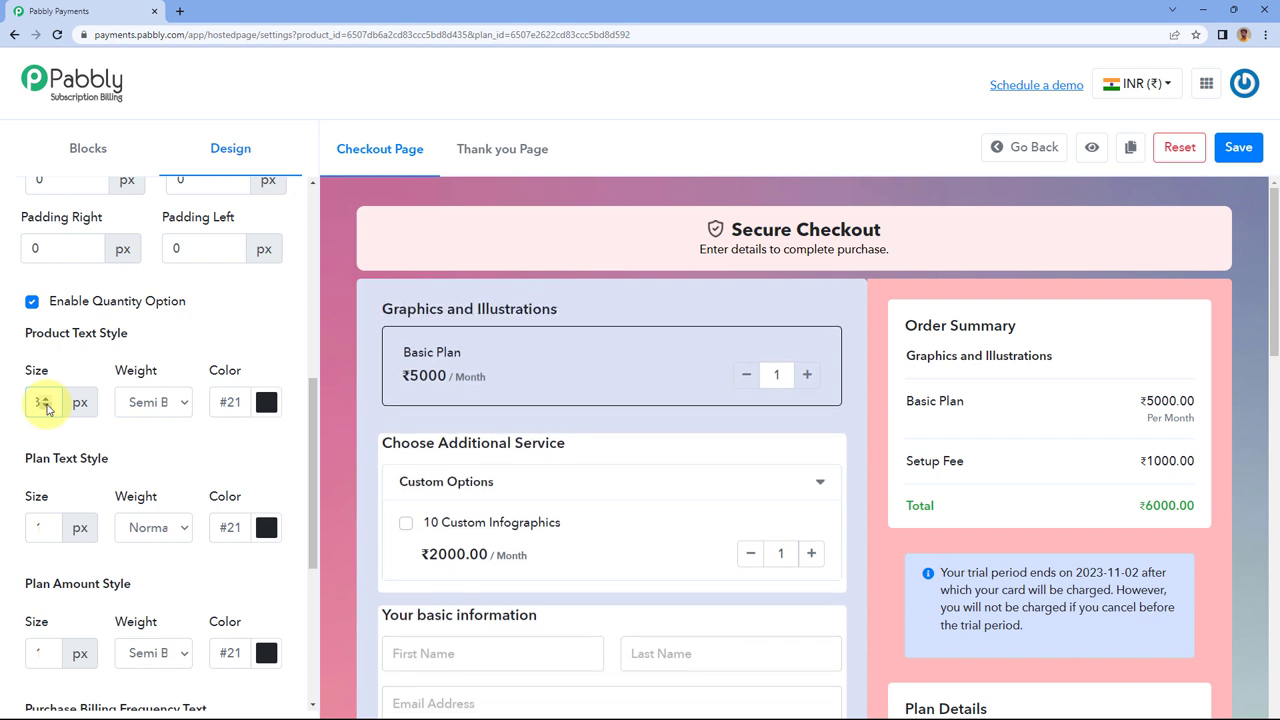
Set the Product Text Style weight to Bold and its color to pure red in the product info box.
click(150, 401)
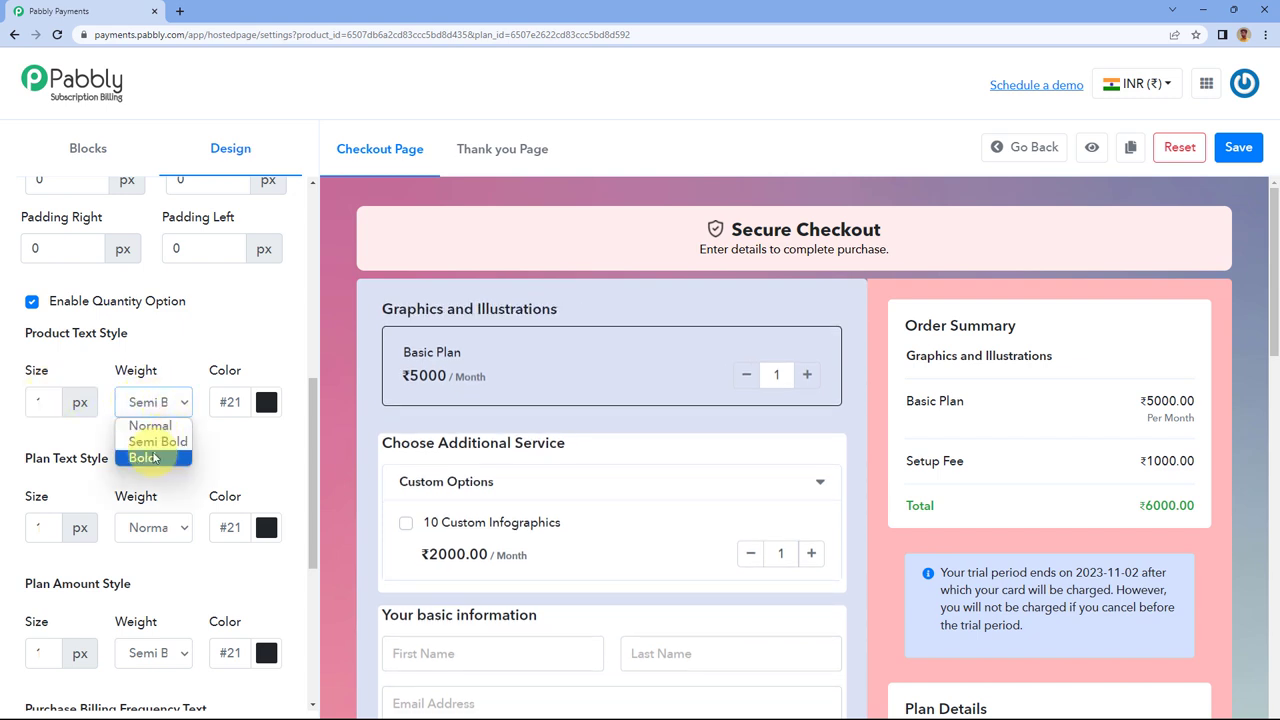
click(153, 457)
click(168, 405)
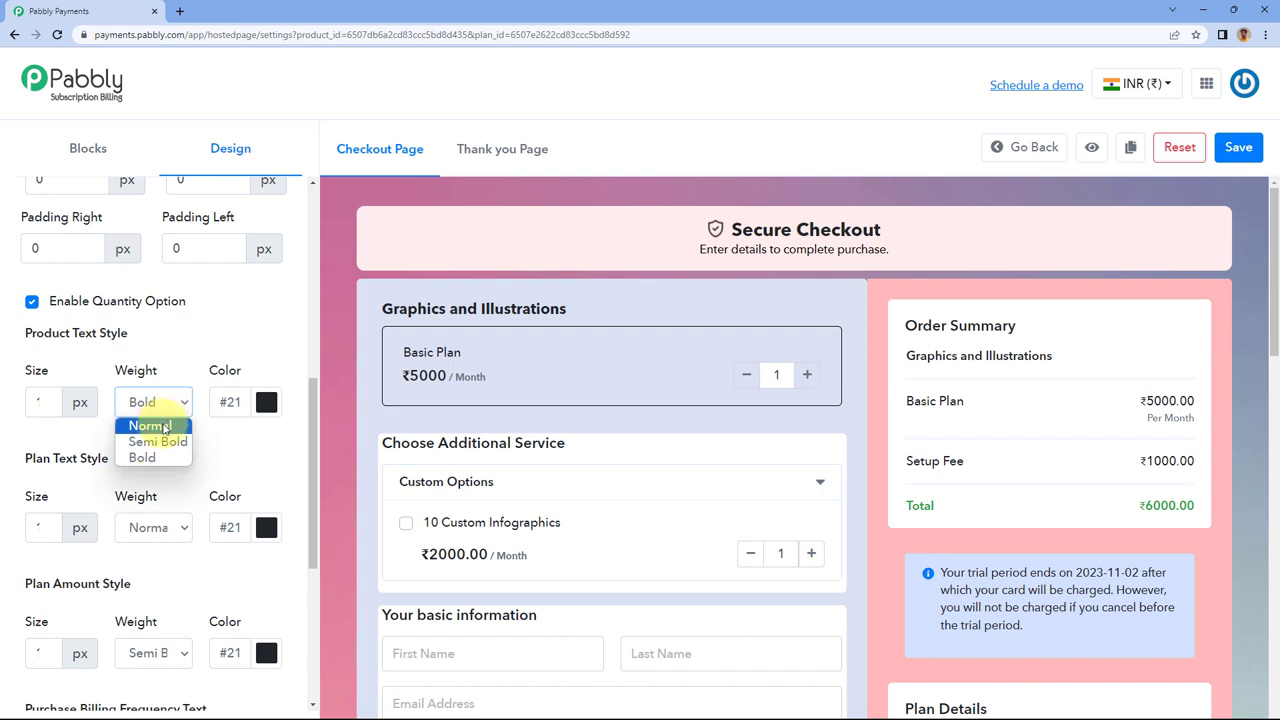
click(267, 402)
drag(266, 436, 260, 351)
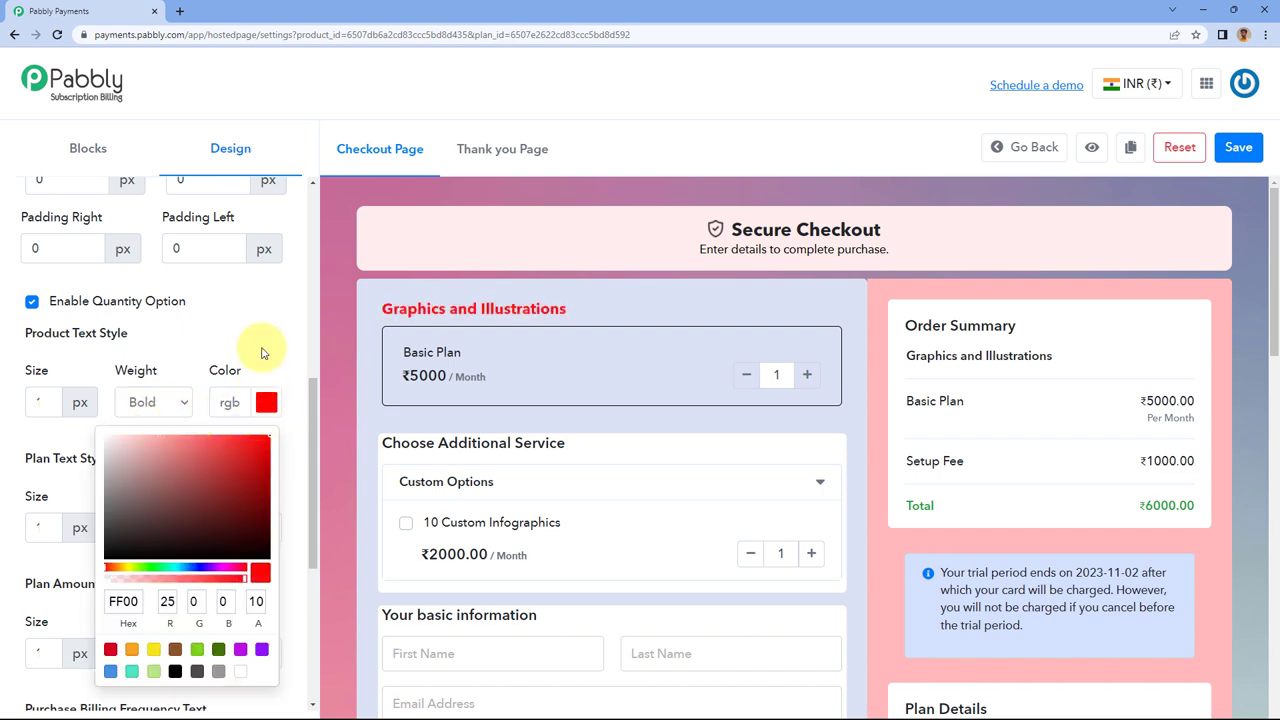
click(268, 404)
click(269, 354)
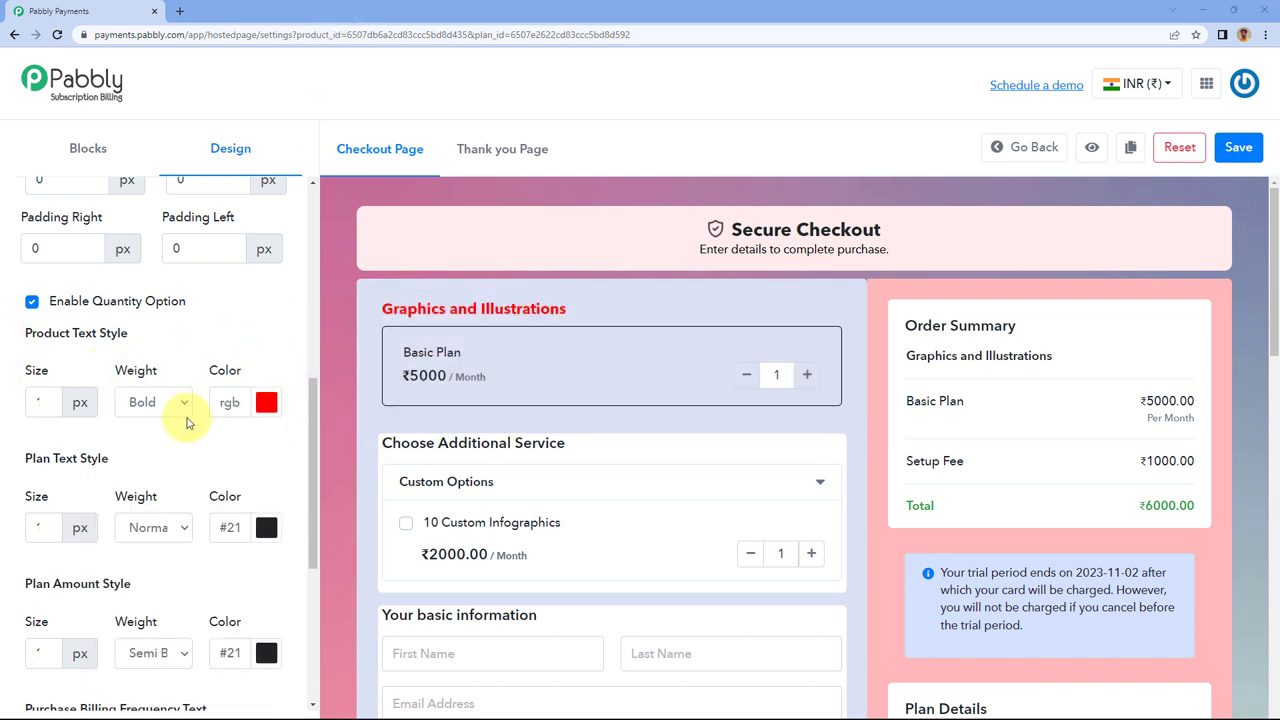
Adjust the Plan Text Style size in the product info box to slightly larger than the original.
scroll(183, 415, down, 1)
scroll(183, 415, down, 1)
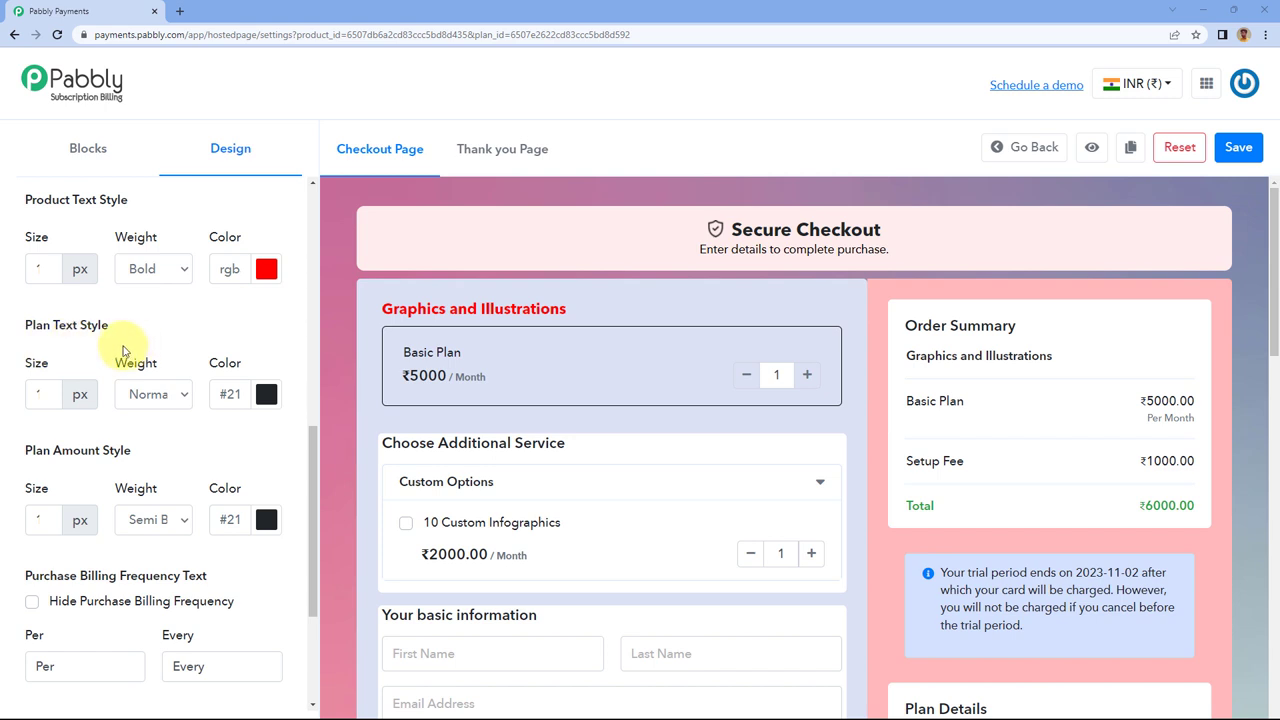
click(45, 394)
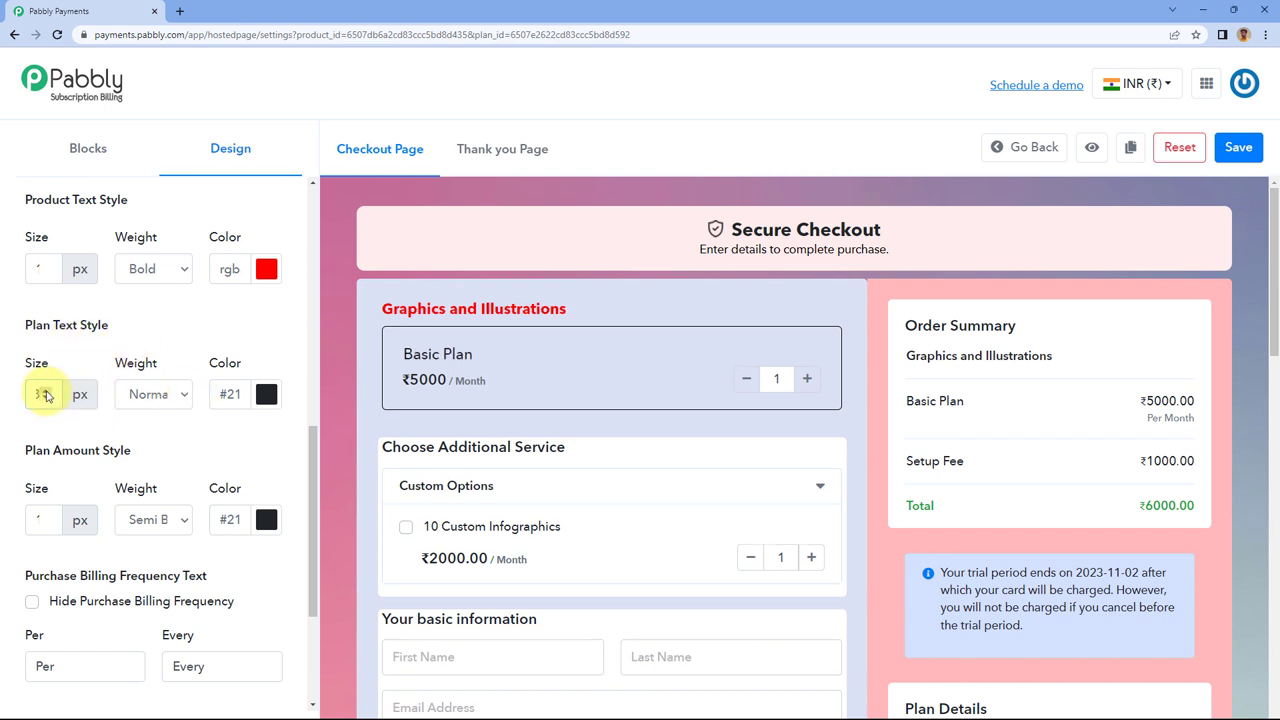
click(45, 394)
click(45, 400)
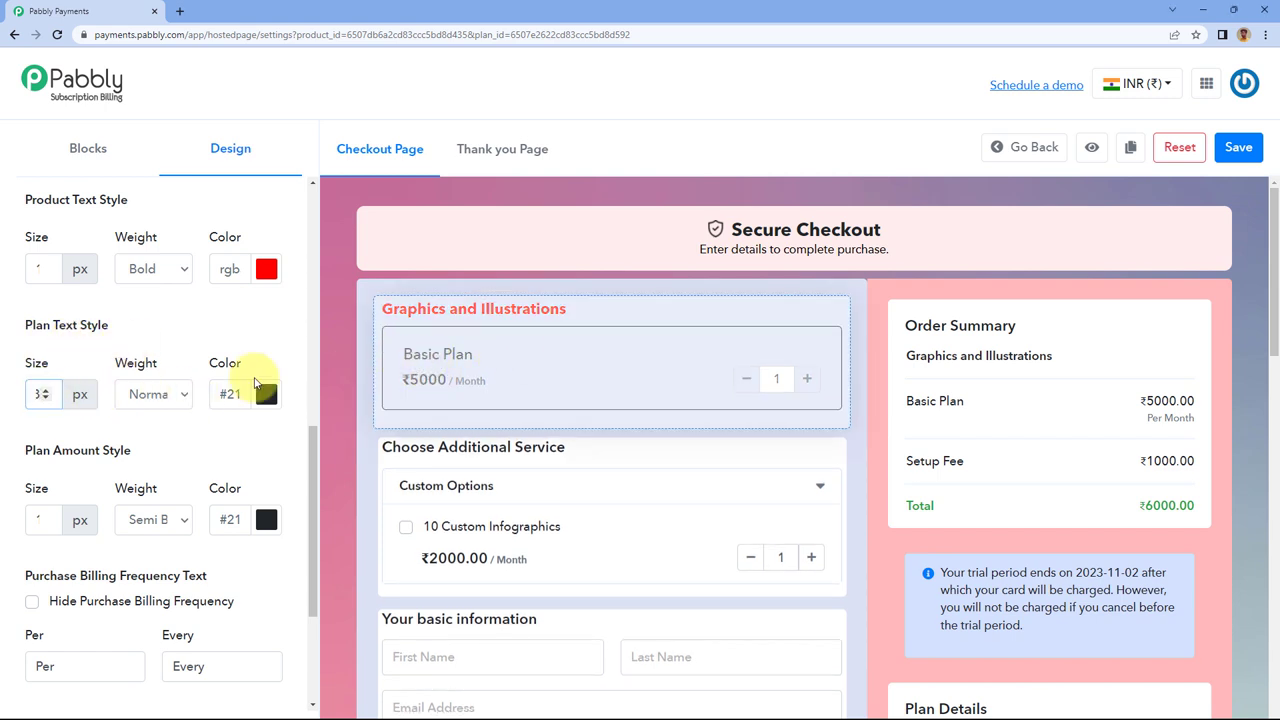
click(44, 400)
click(45, 401)
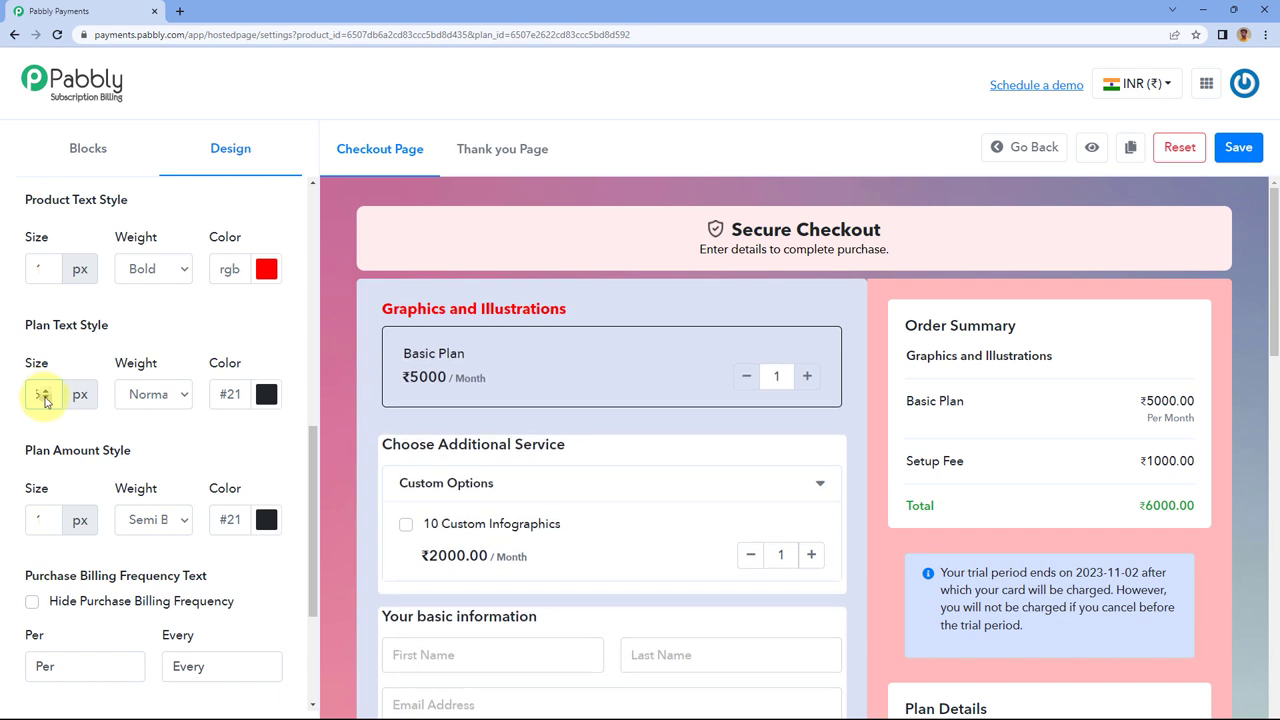
Set the Plan Text Style weight to Bold and its color to a near-black shade.
click(168, 394)
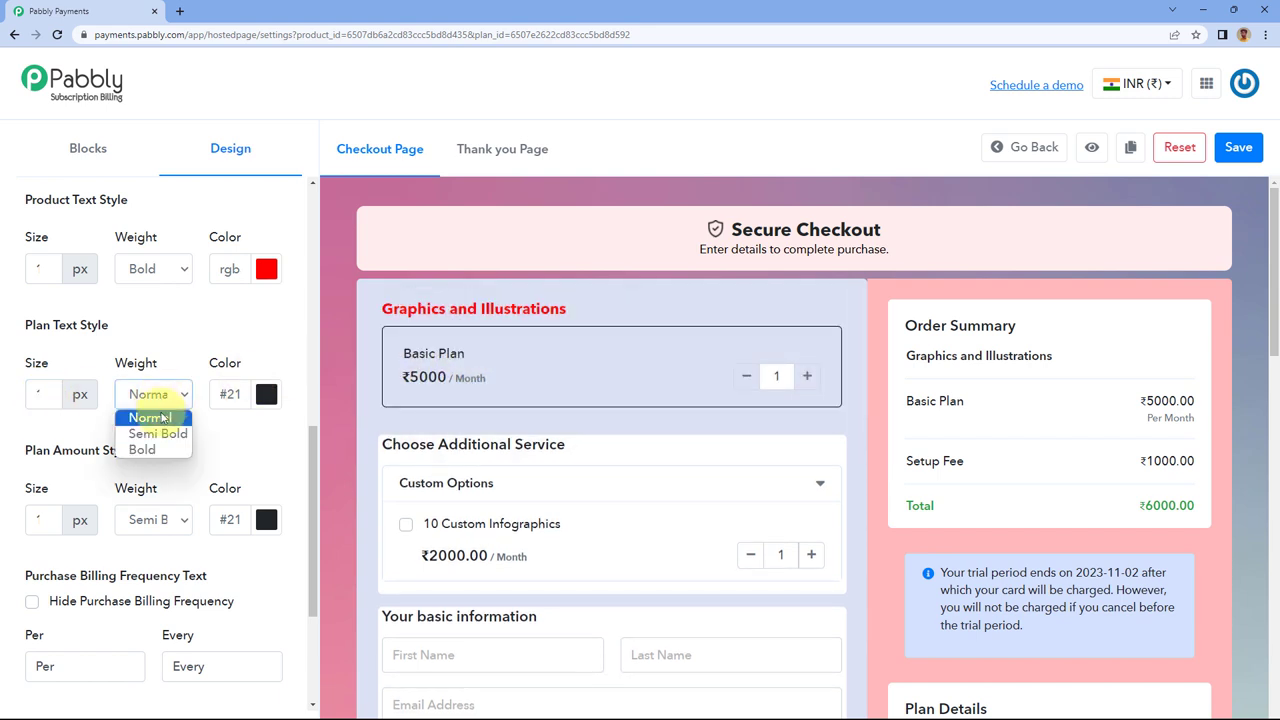
click(161, 450)
click(266, 394)
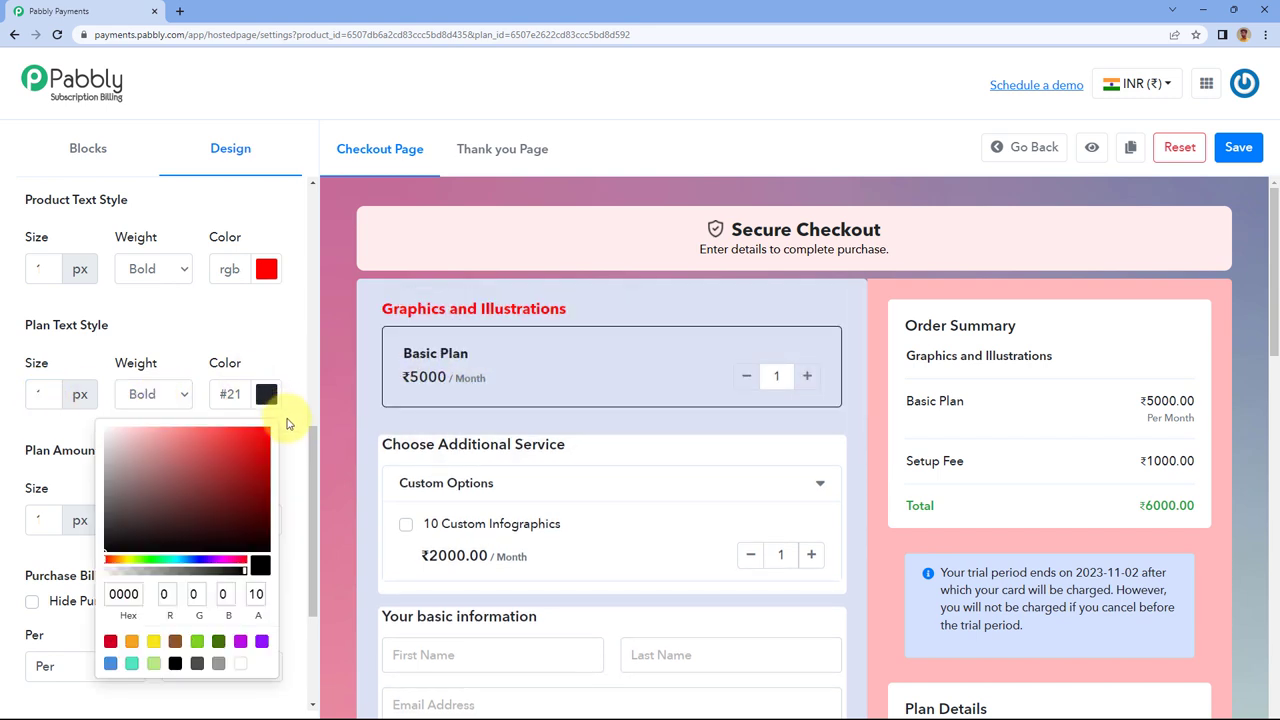
click(240, 463)
drag(241, 446, 122, 545)
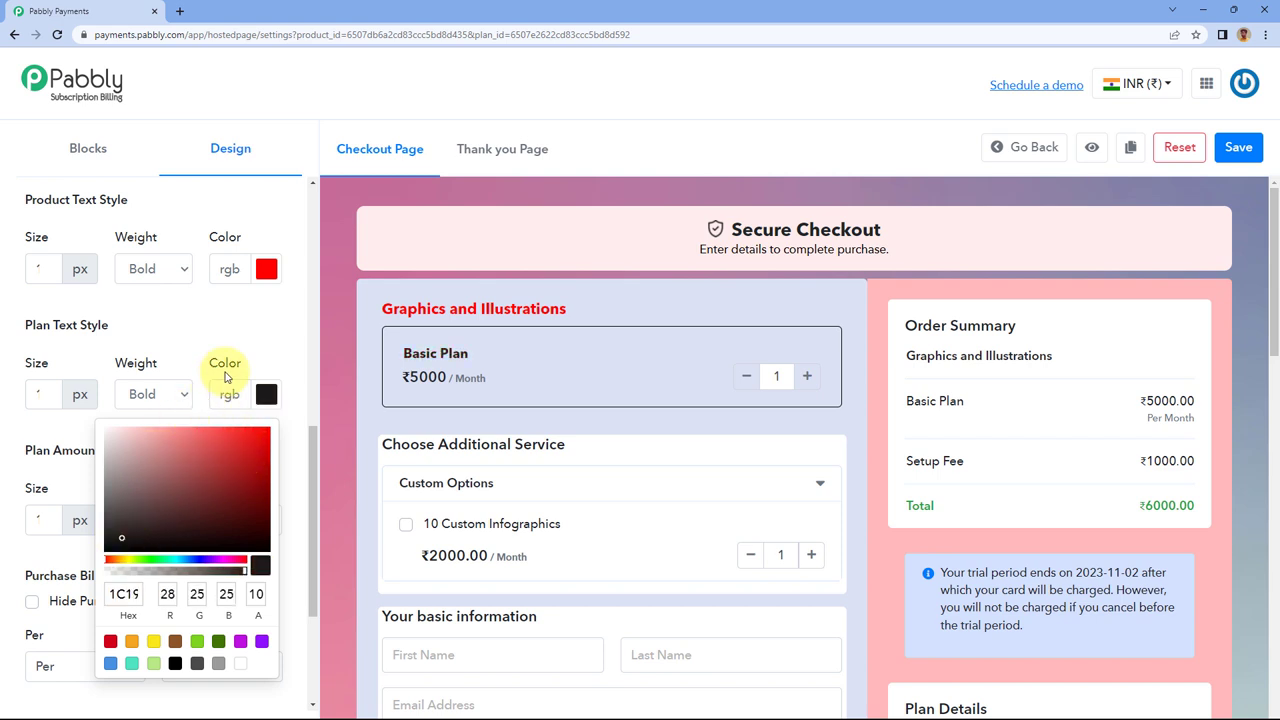
click(273, 313)
Give the Plan Amount Style a slightly larger size, Normal weight and a near-black color.
scroll(160, 395, down, 1)
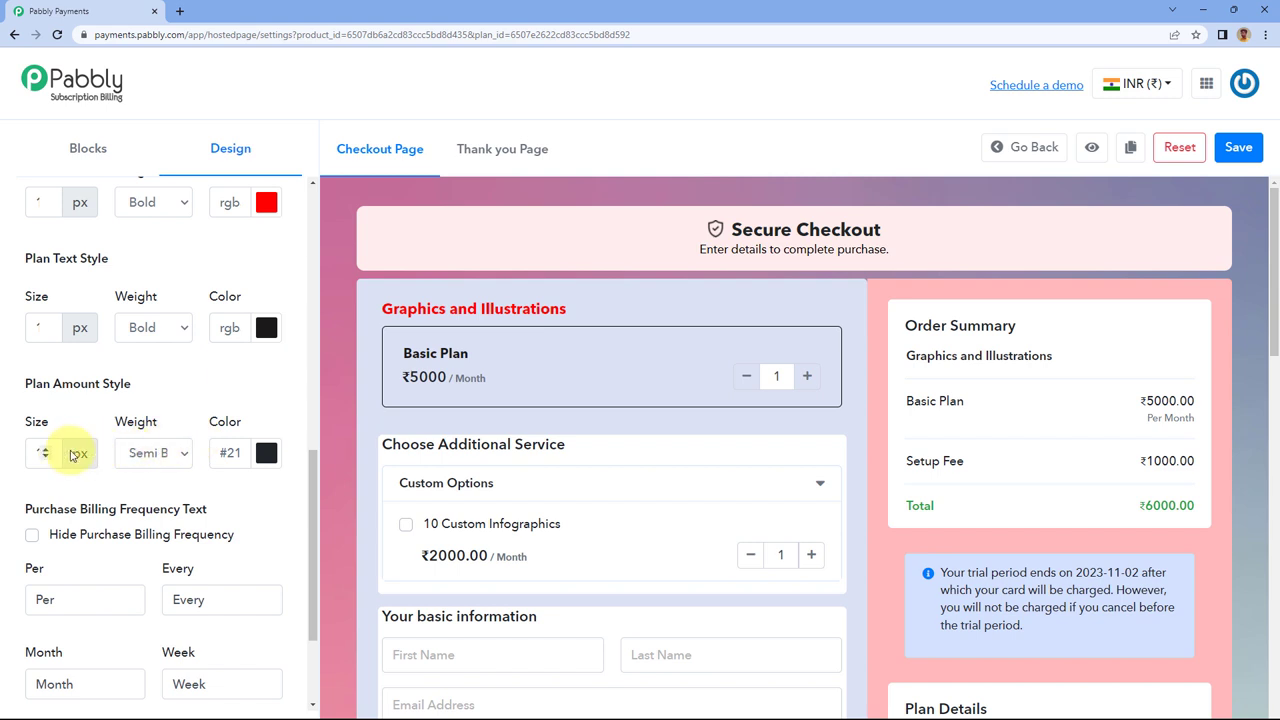
click(168, 452)
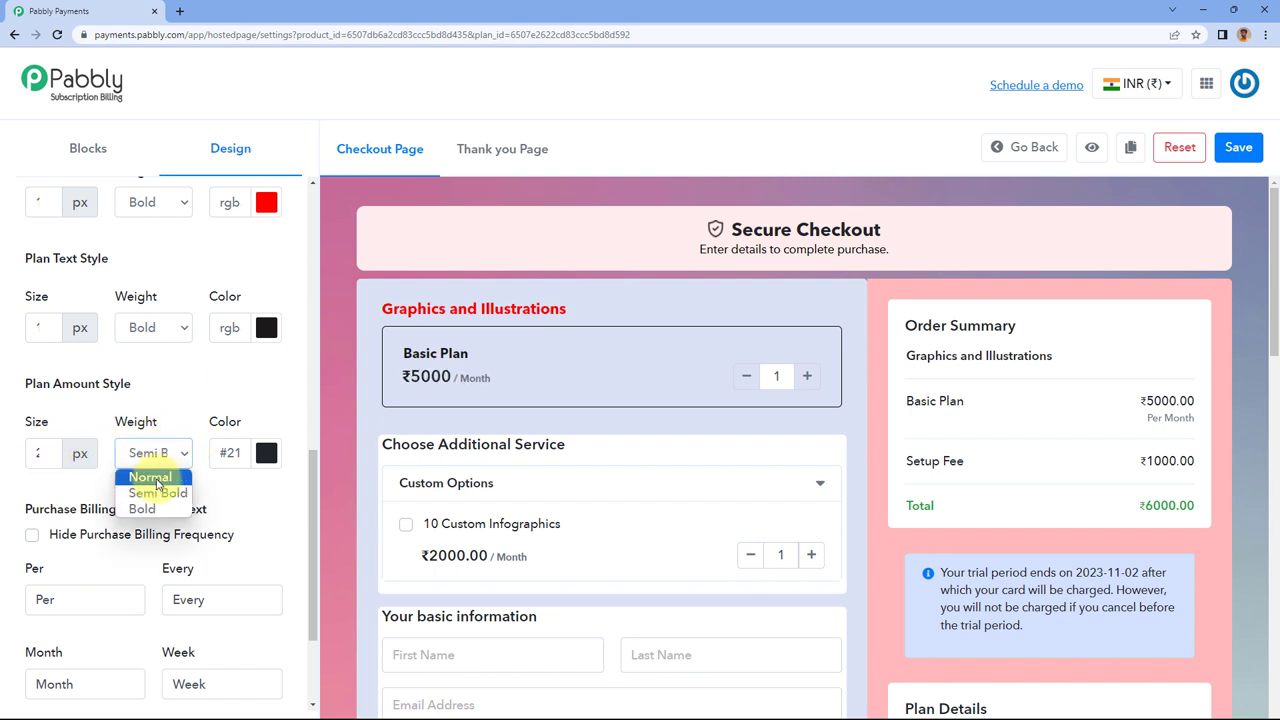
click(160, 477)
click(266, 453)
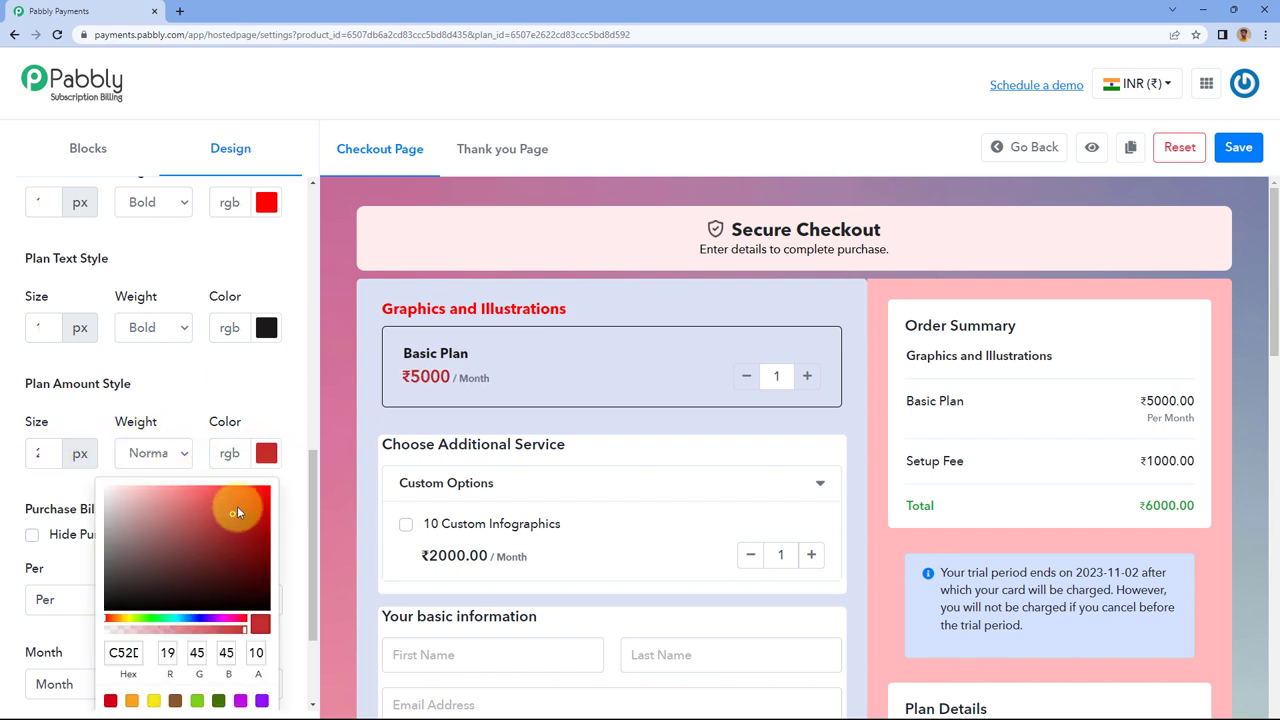
click(214, 380)
Hide the purchase billing frequency in the product info box and show it again.
scroll(214, 380, down, 2)
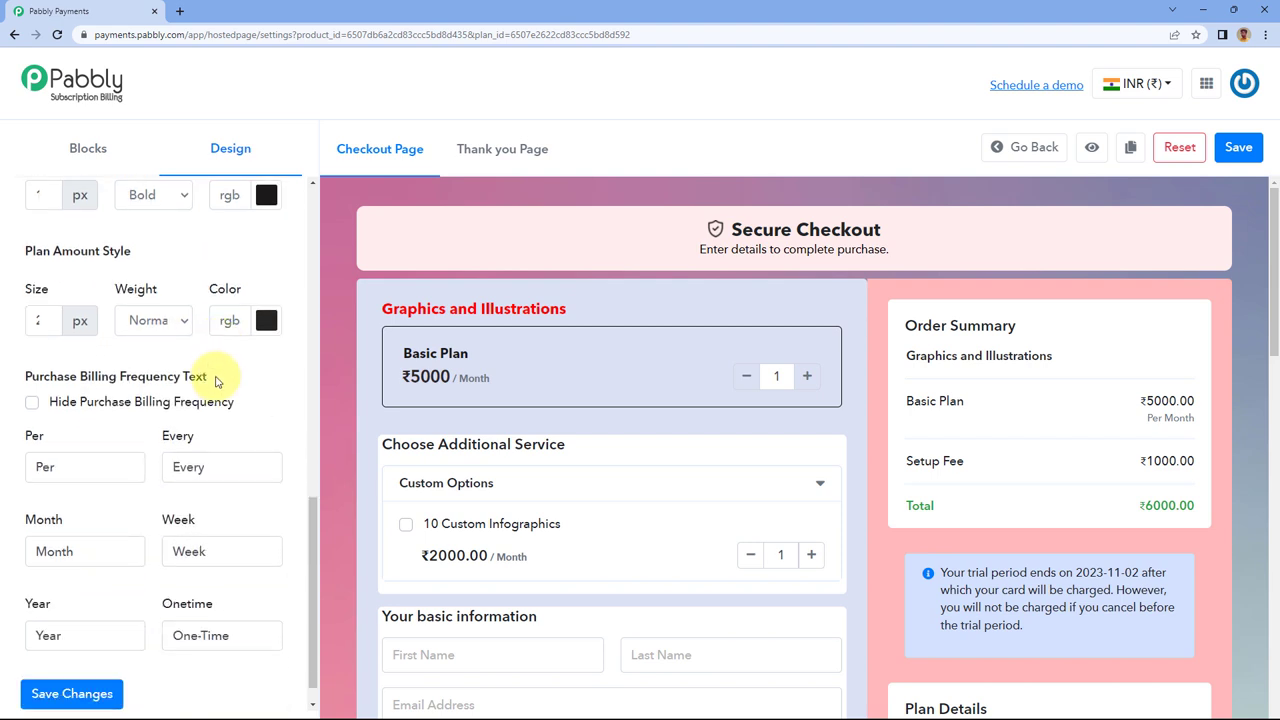
scroll(228, 258, up, 5)
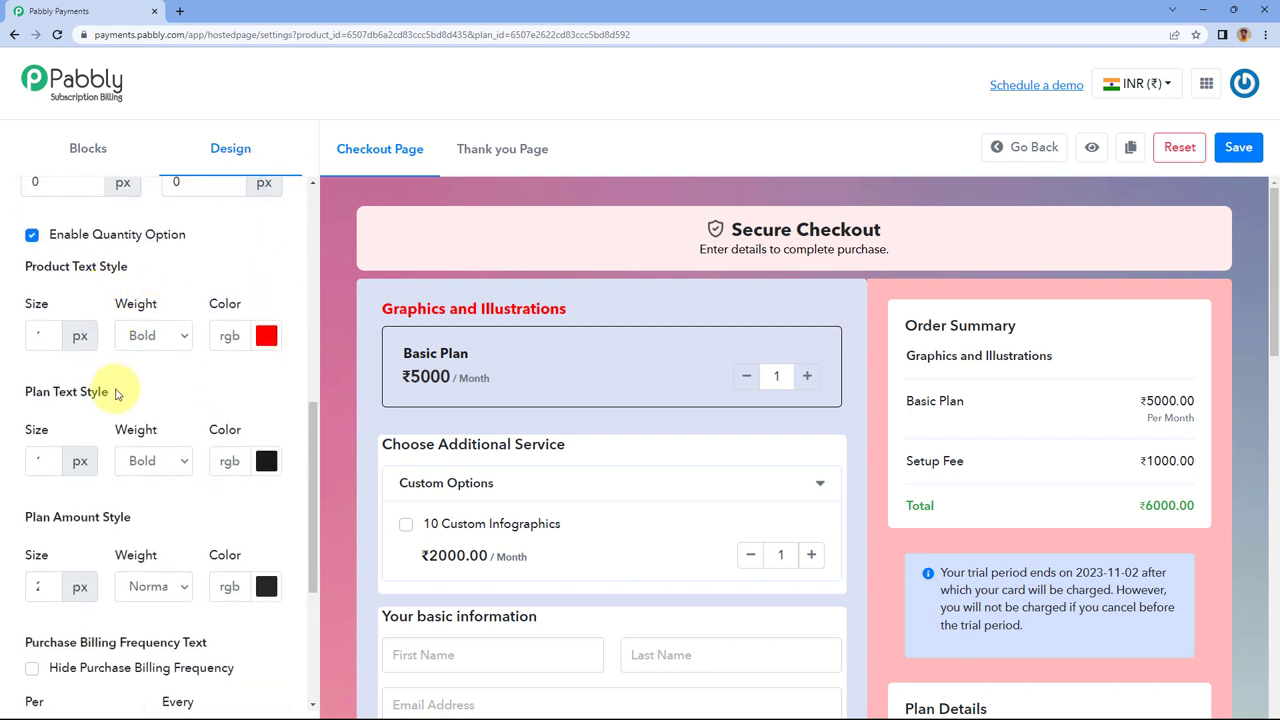
scroll(186, 400, down, 4)
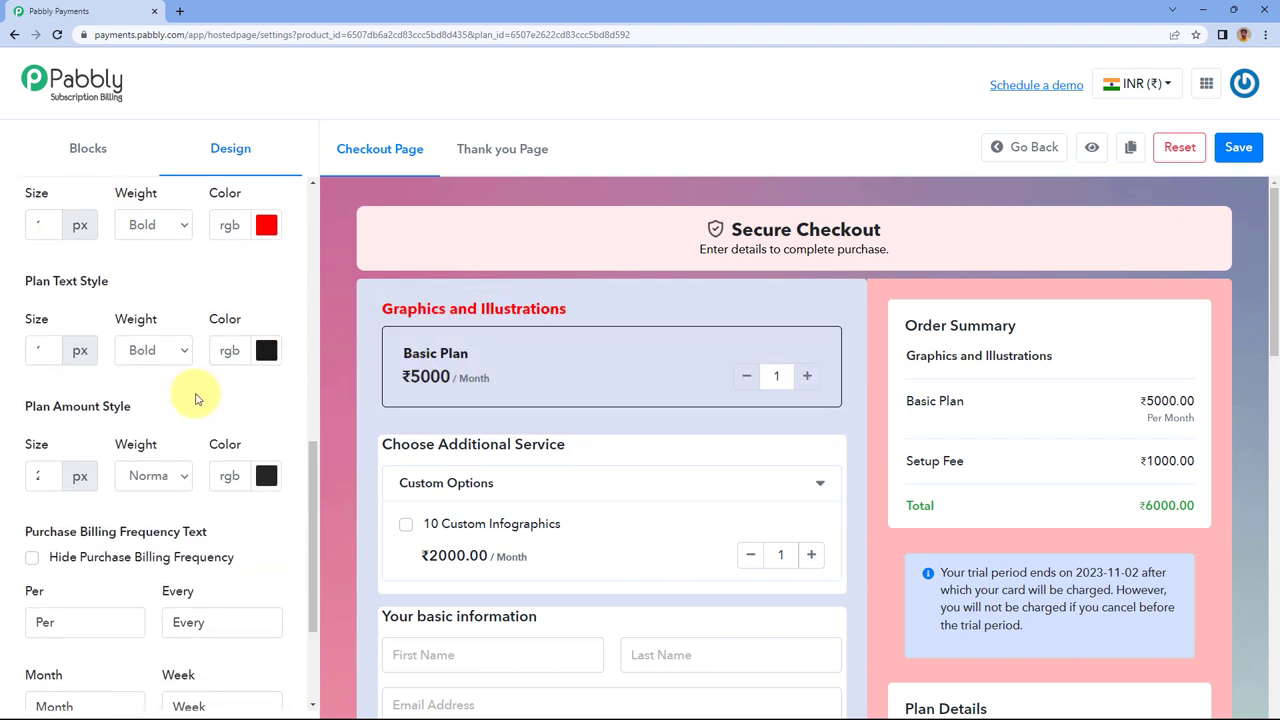
scroll(224, 336, down, 2)
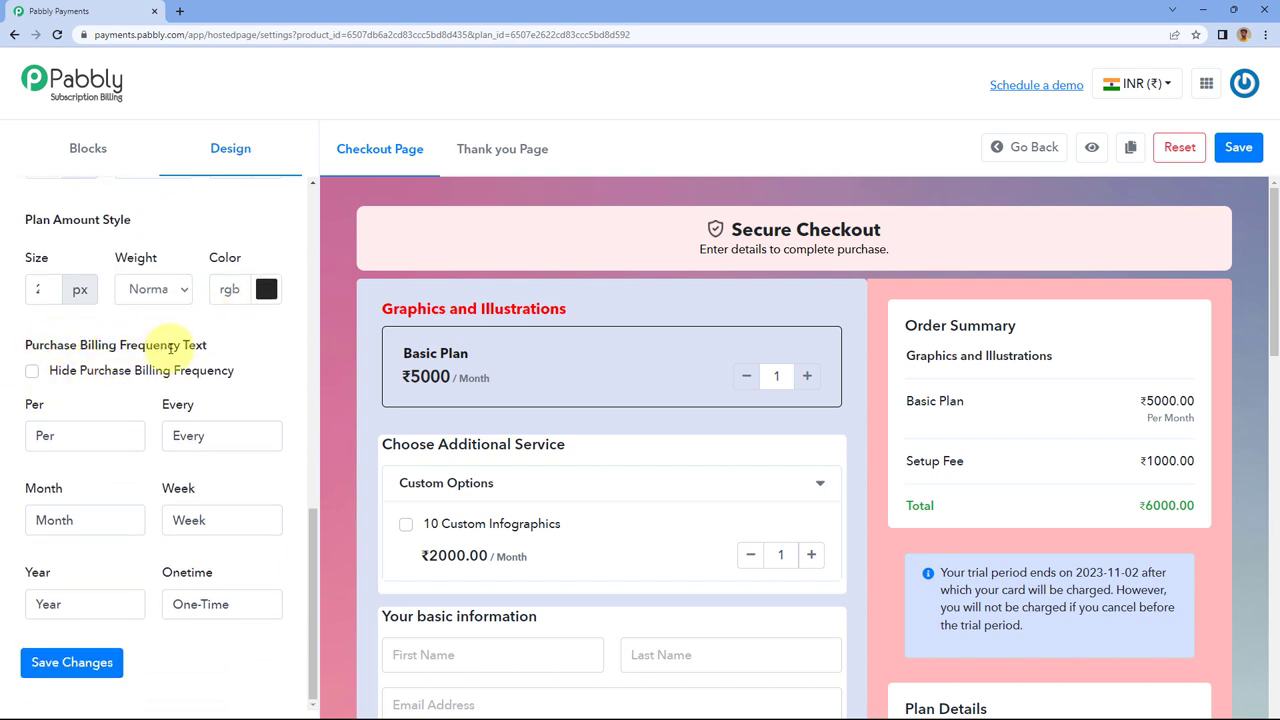
click(33, 374)
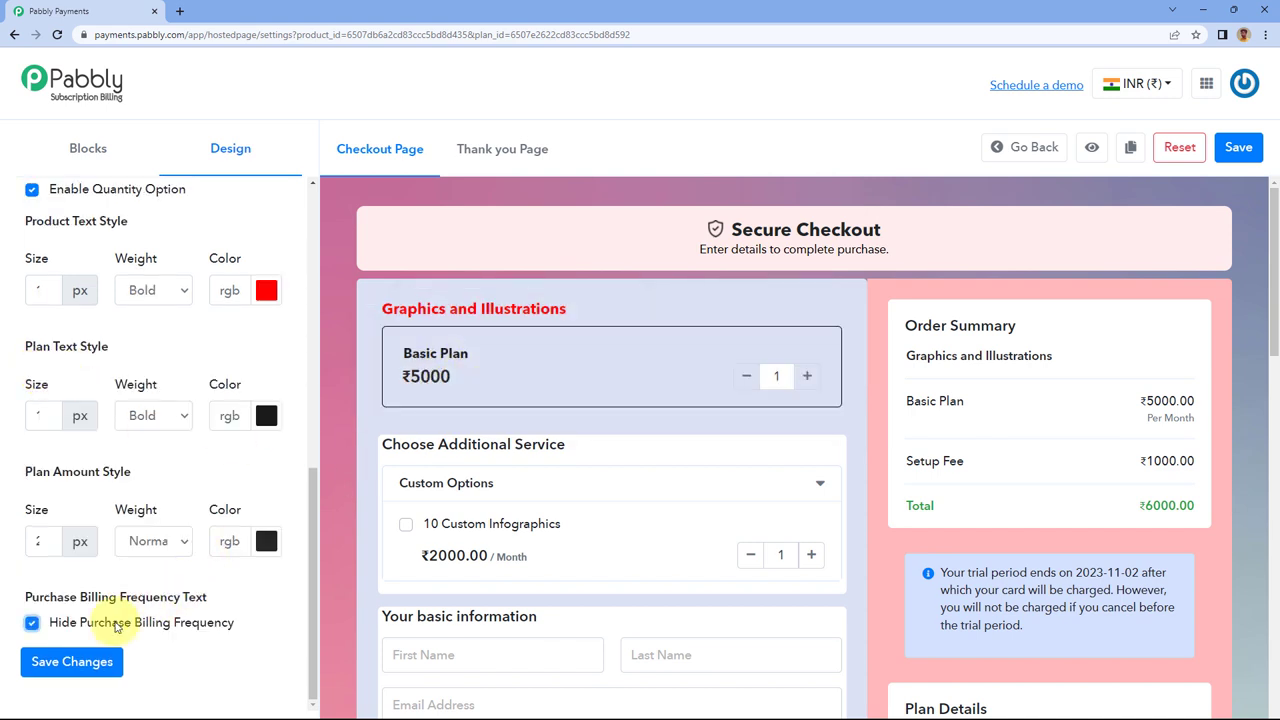
click(32, 622)
scroll(123, 486, down, 5)
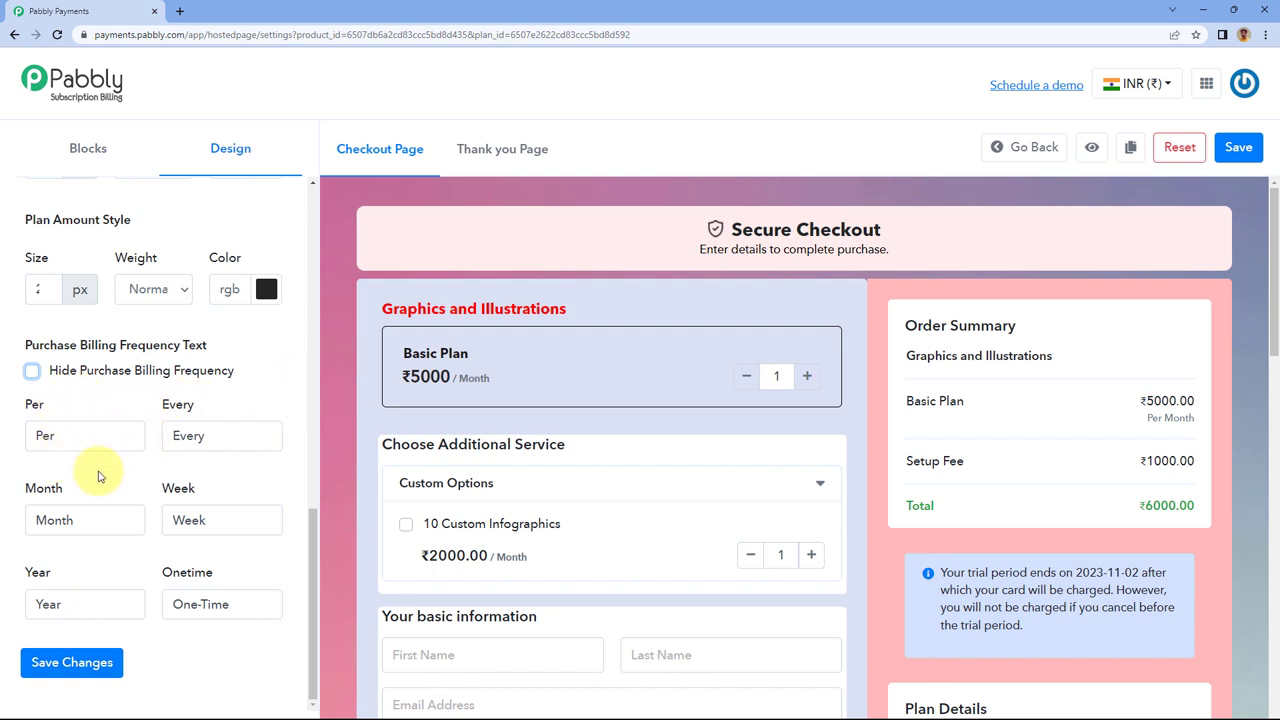
Try the abbreviation "Mth" as the Month billing frequency text and restore it to "Month".
click(74, 521)
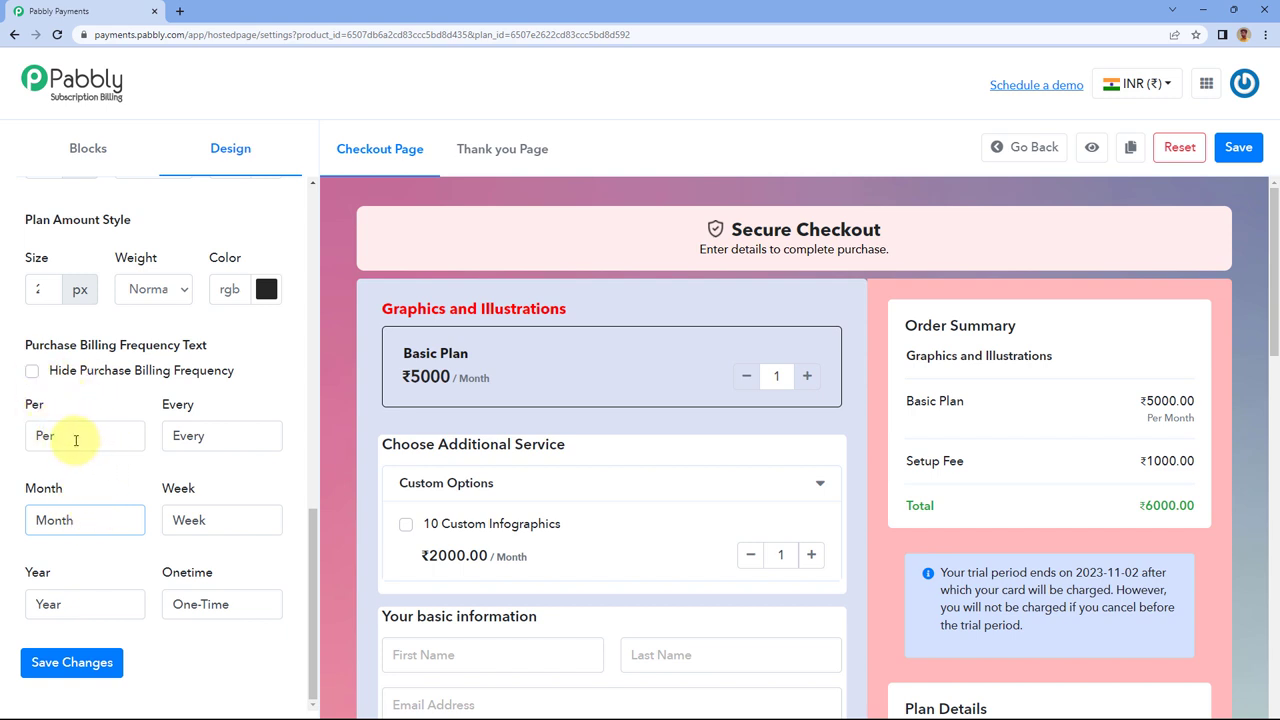
drag(76, 440, 28, 438)
click(123, 479)
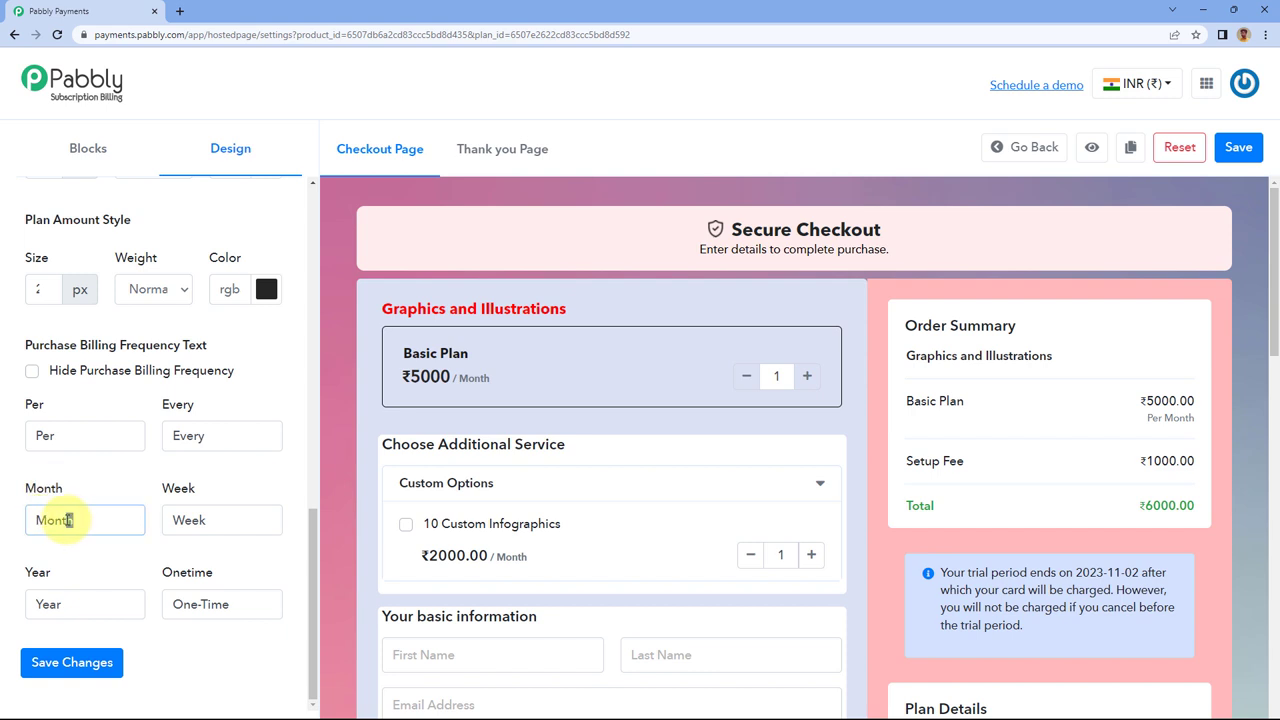
key(BackSpace)
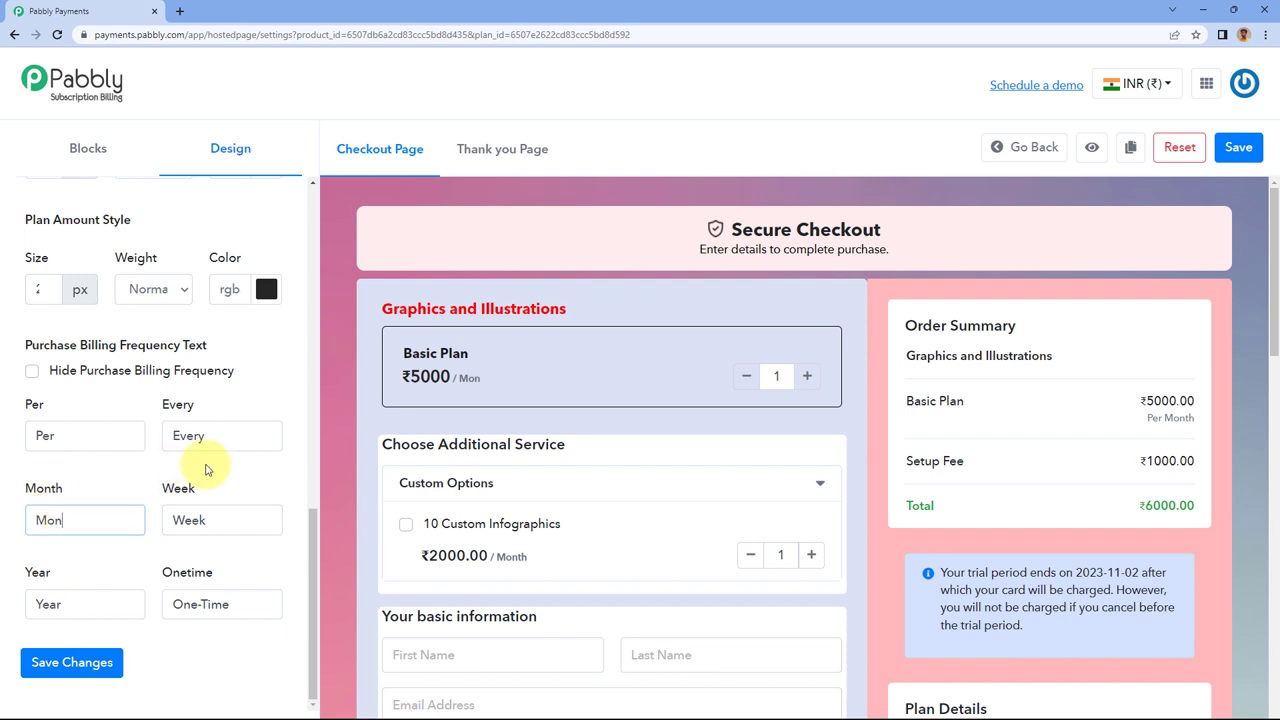
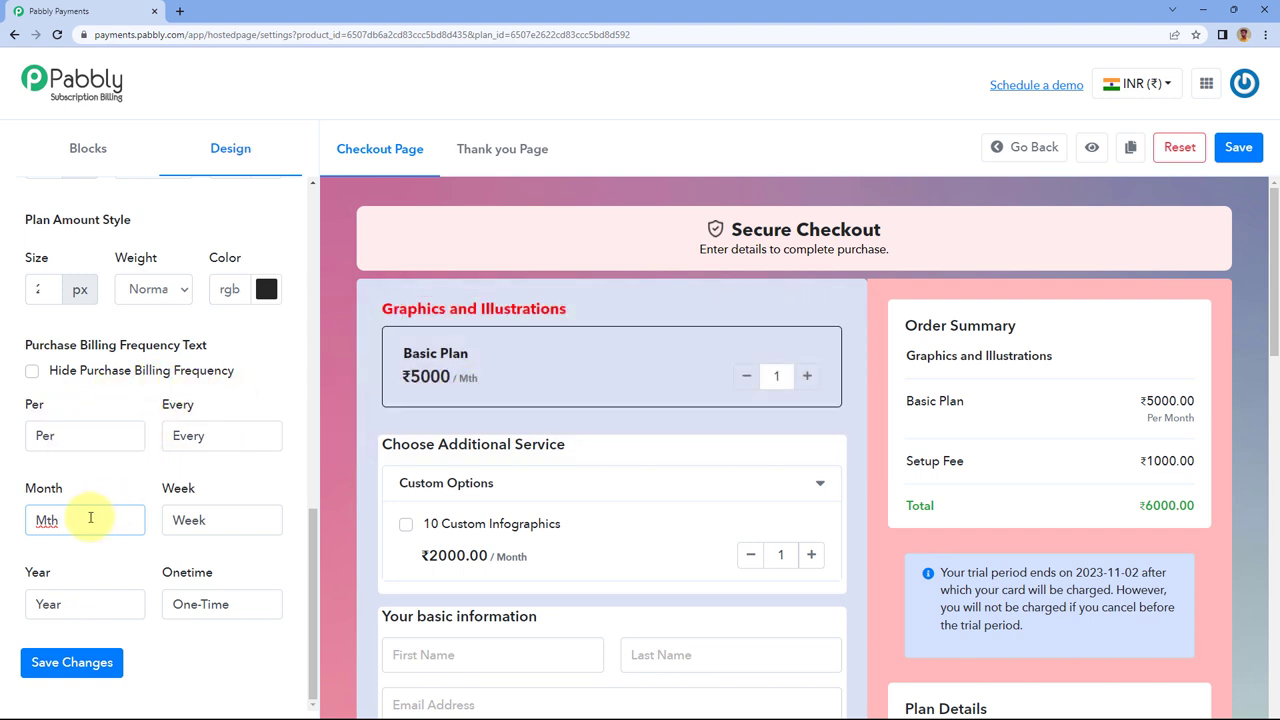
drag(90, 517, 0, 520)
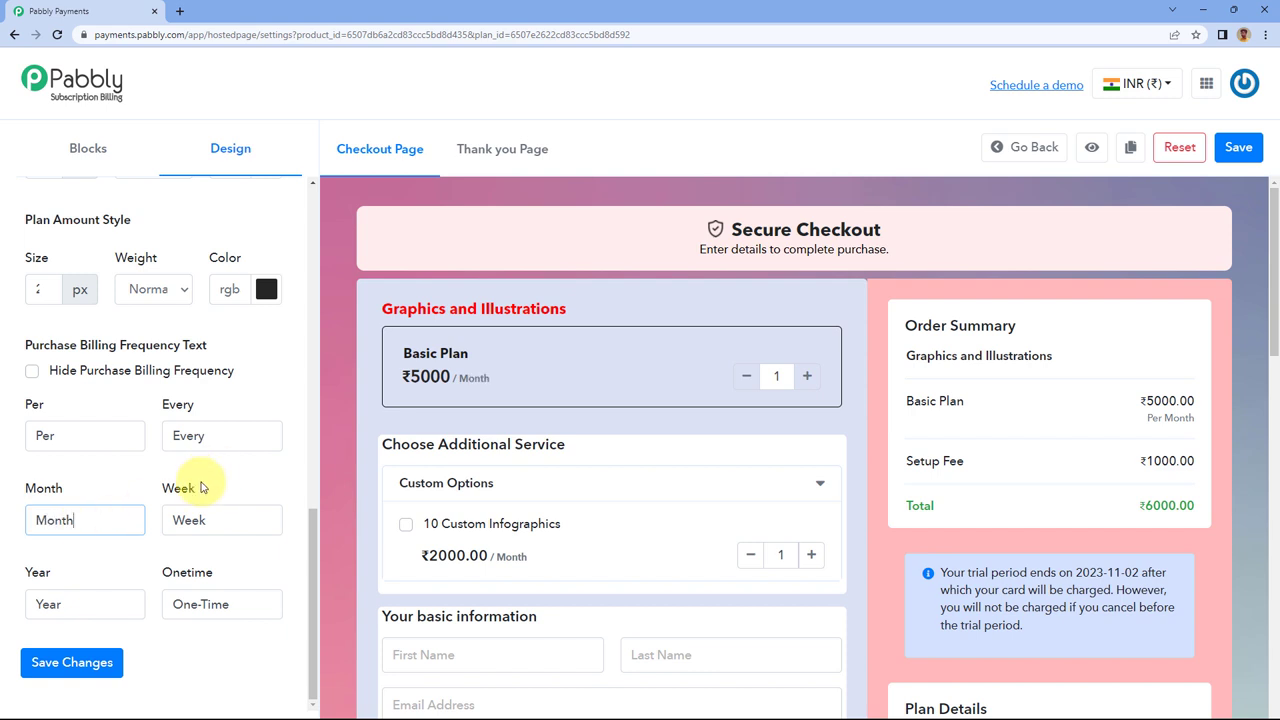
Save the product info box's design changes and dismiss the confirmation.
click(92, 666)
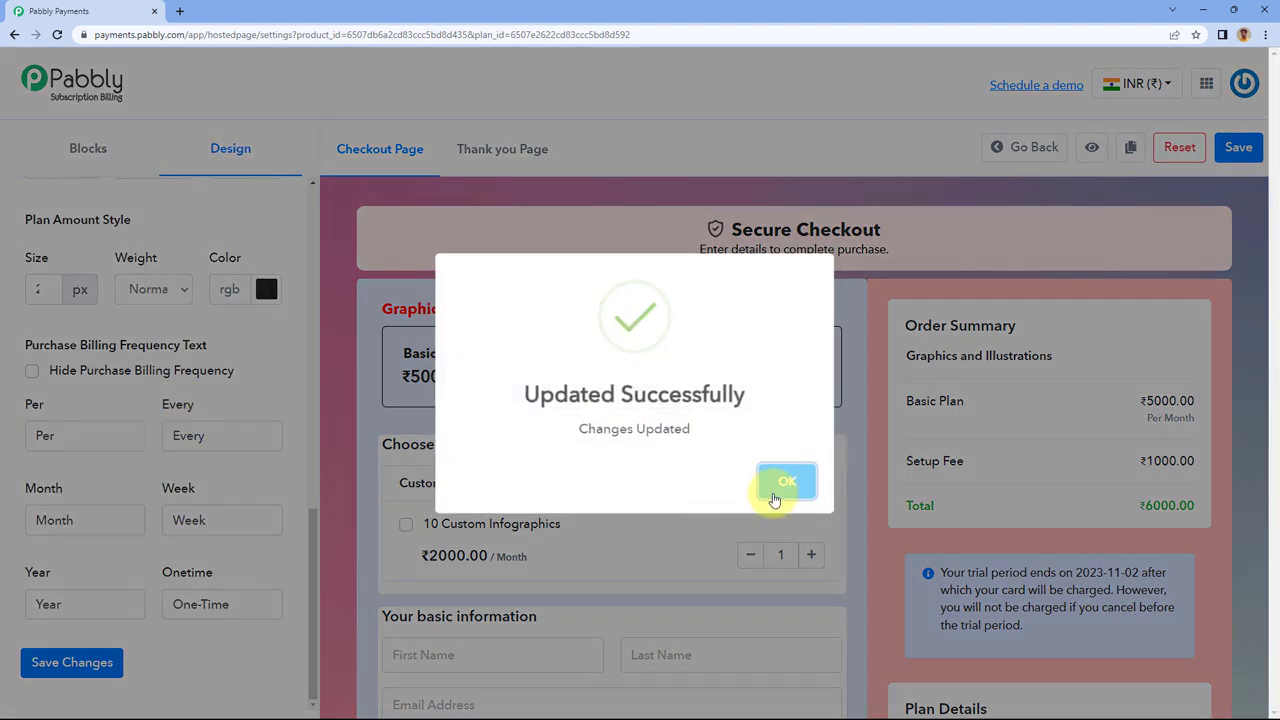
click(776, 484)
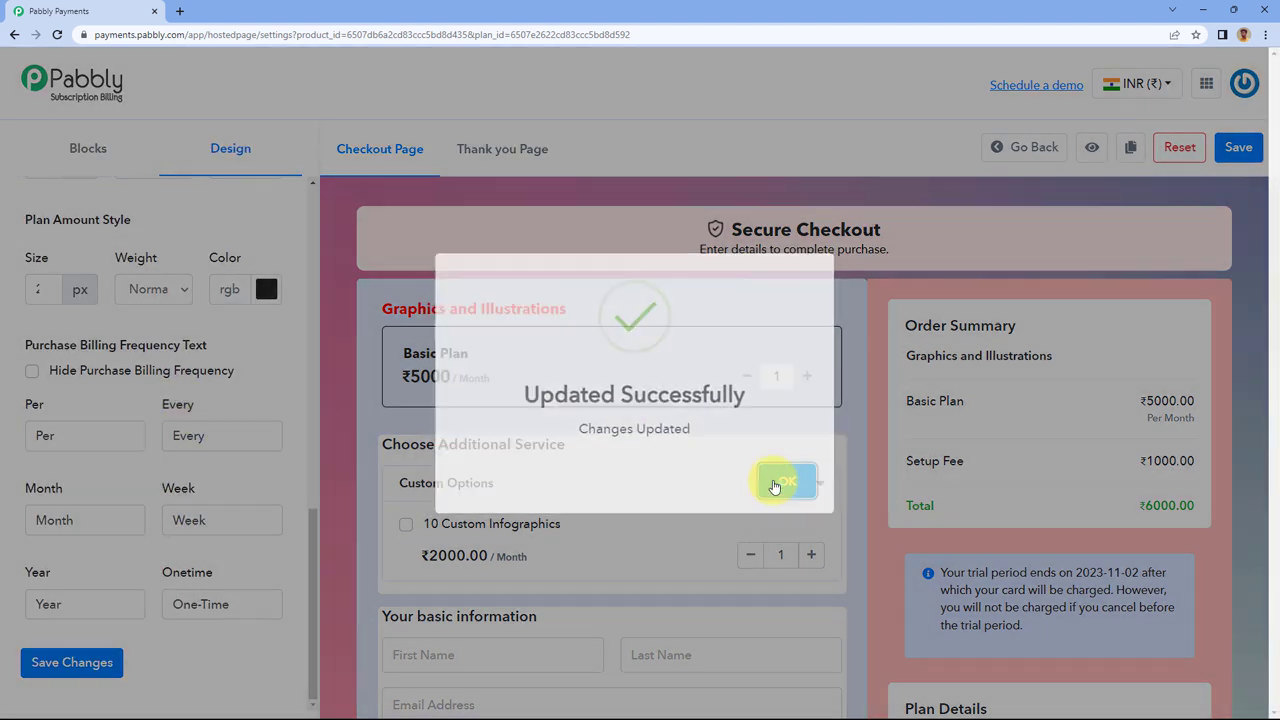
scroll(250, 365, up, 6)
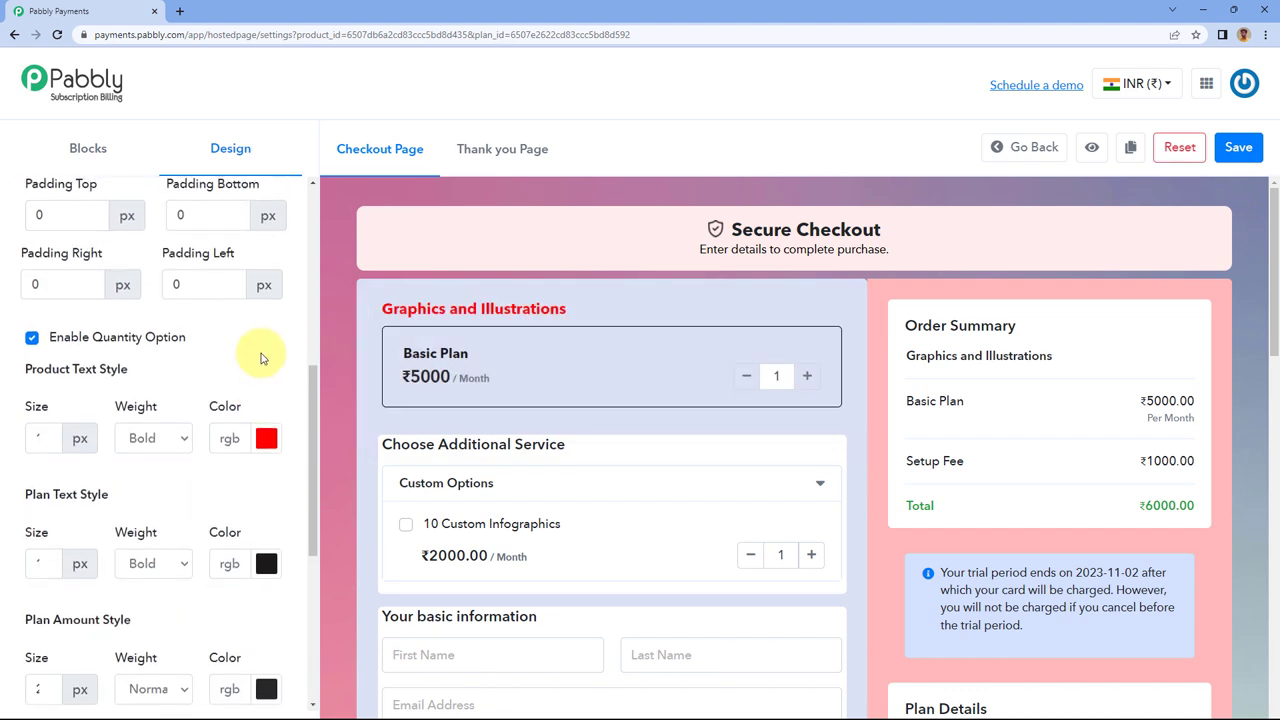
Open the Order Summary block's design settings and change the setup fee title to "One-Time Fee".
click(110, 155)
scroll(140, 276, up, 4)
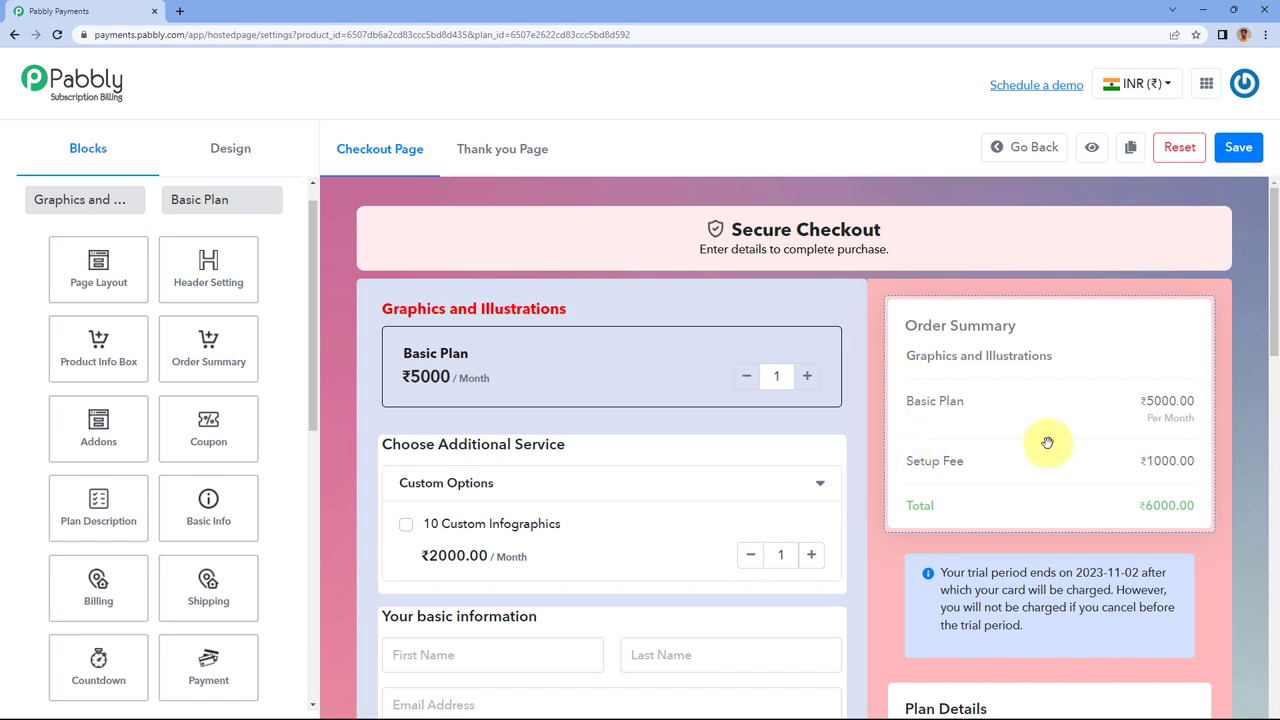
click(210, 358)
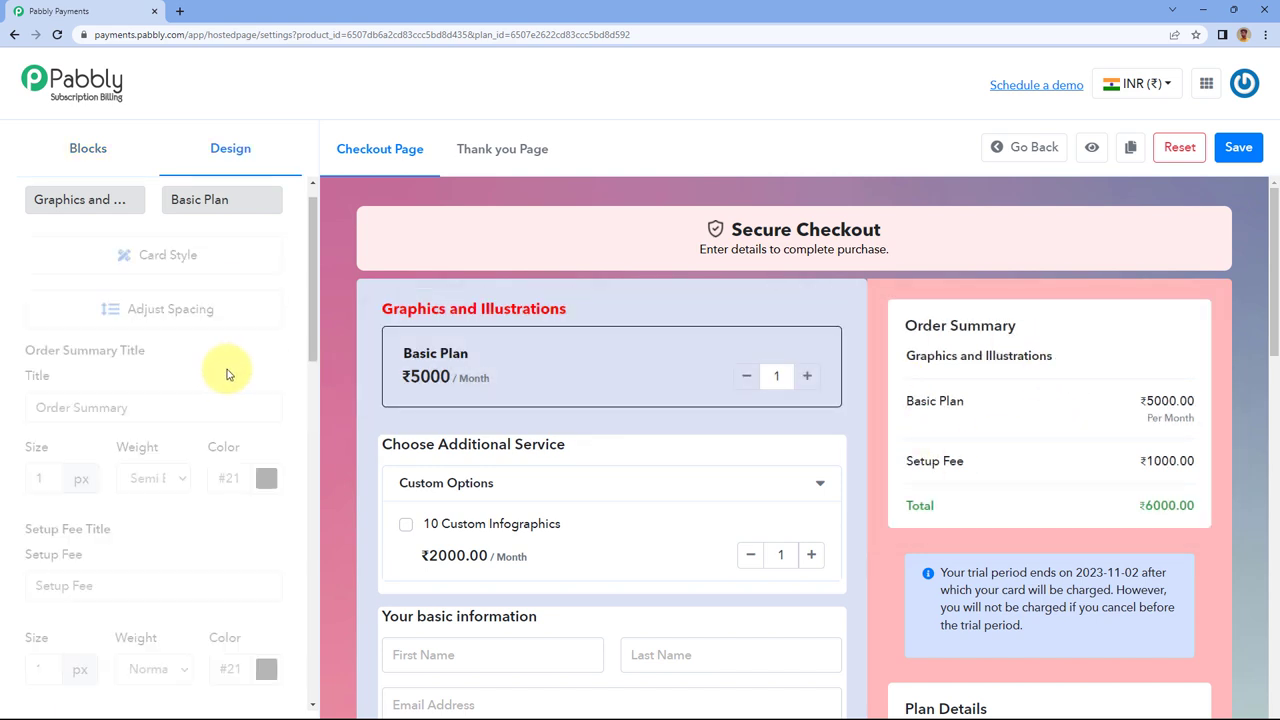
scroll(210, 300, down, 1)
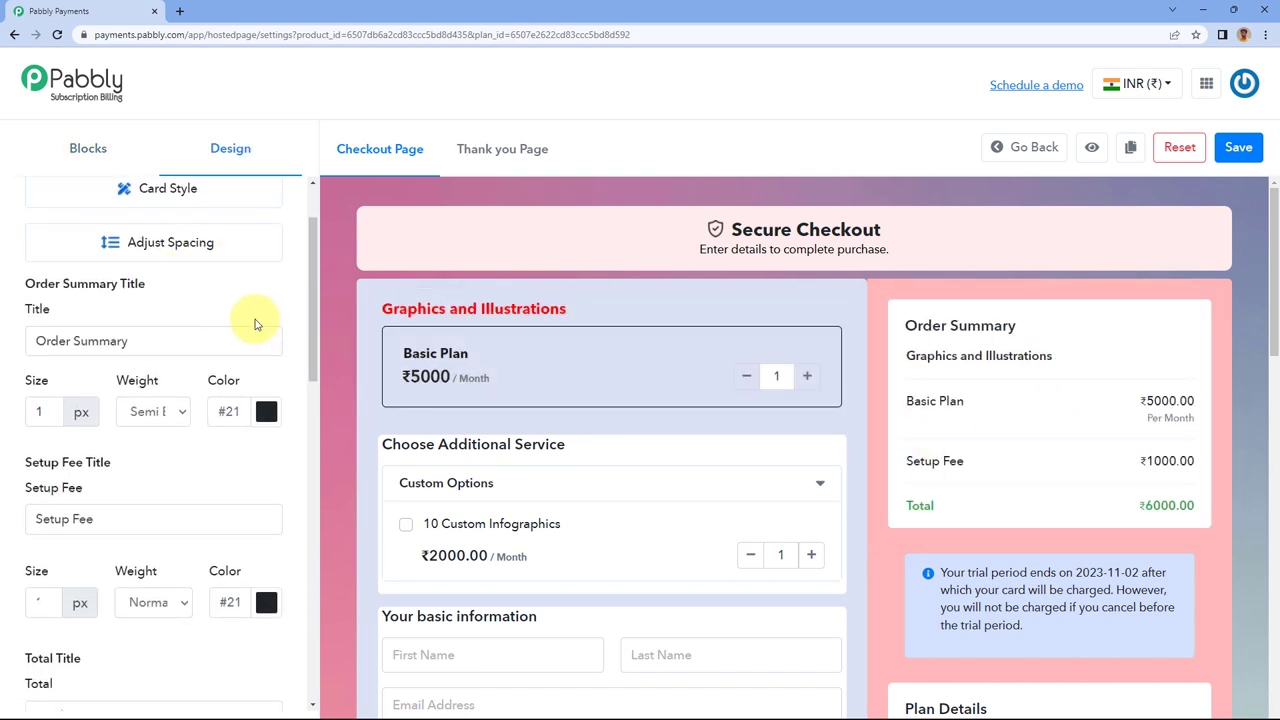
scroll(240, 355, down, 1)
scroll(175, 386, down, 1)
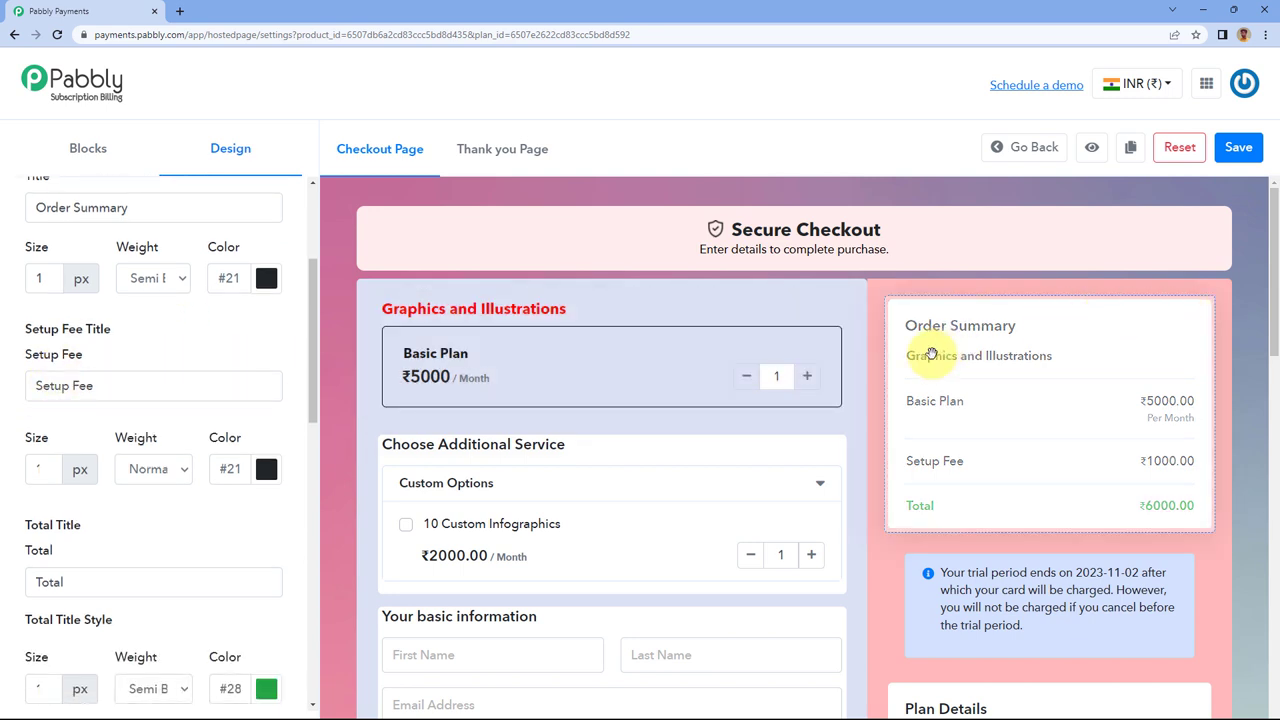
click(110, 386)
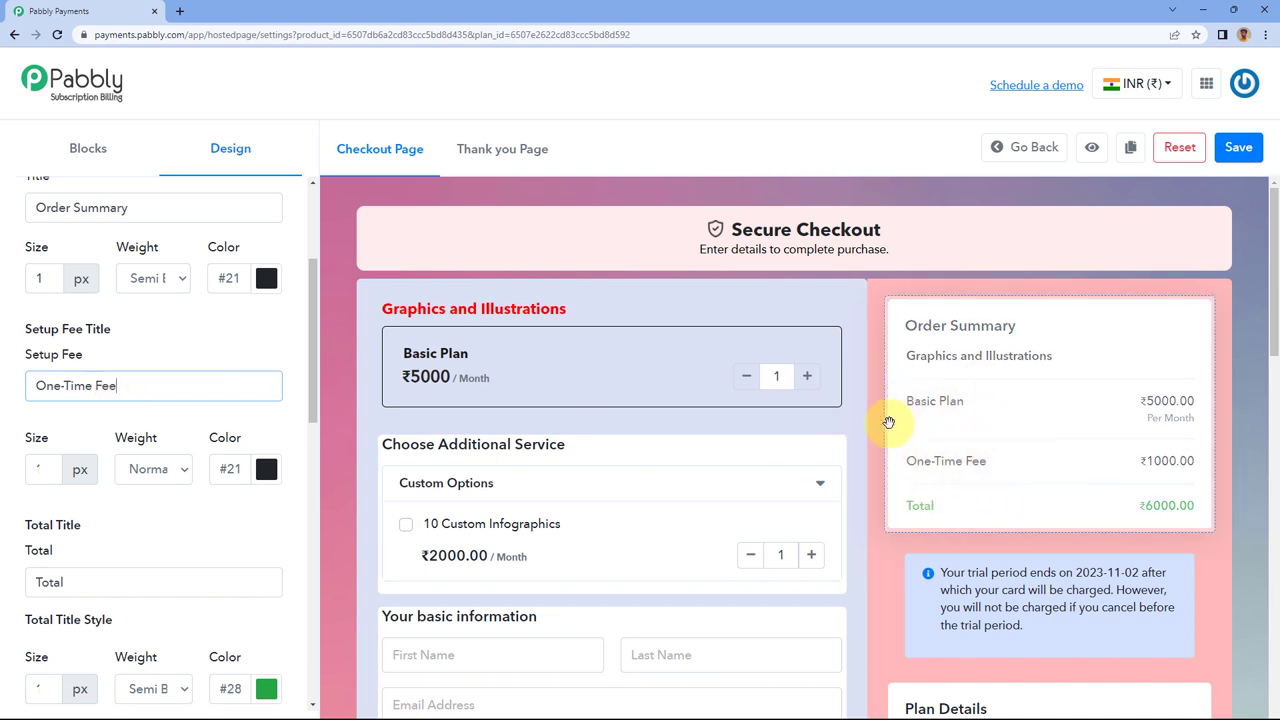
scroll(100, 360, down, 1)
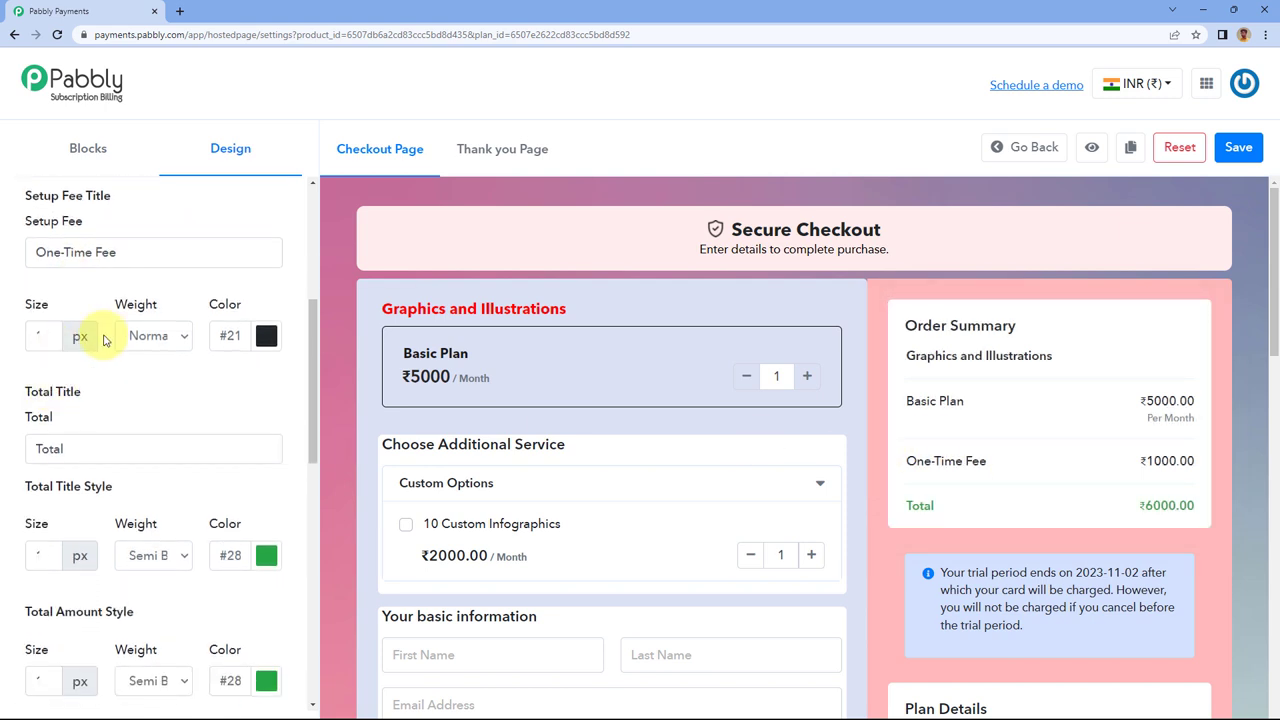
scroll(177, 386, down, 1)
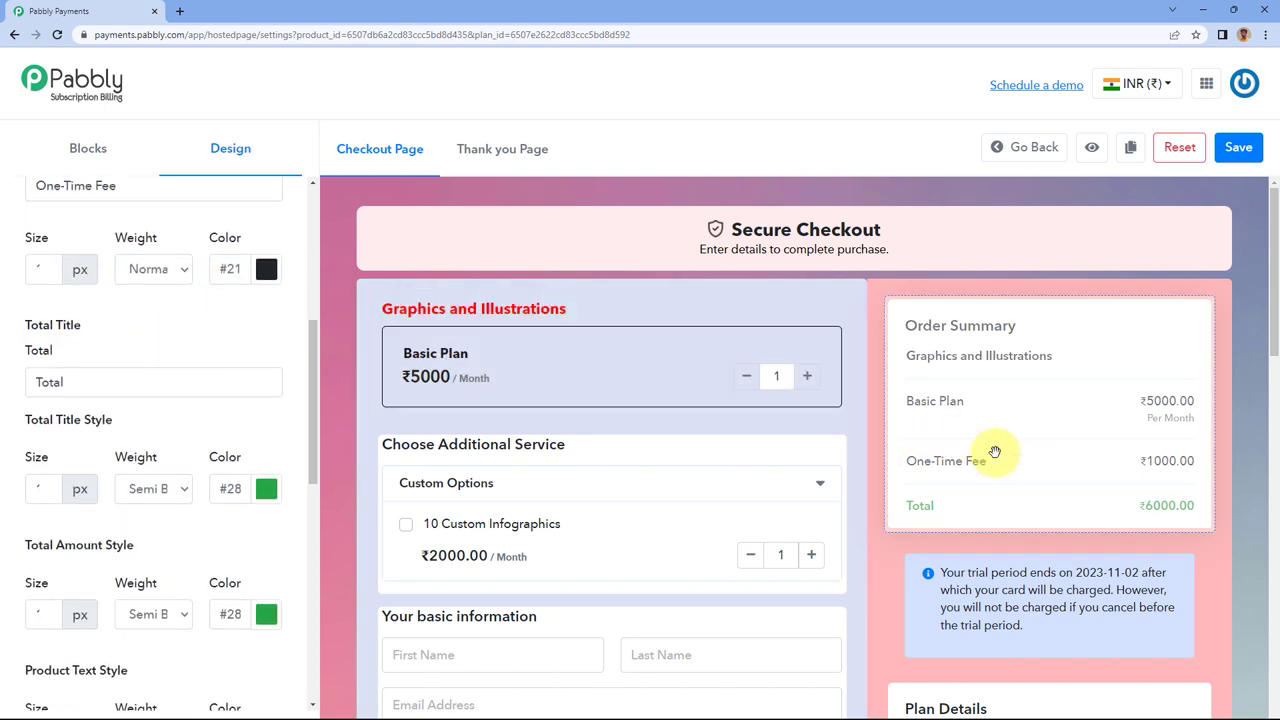
Change the order summary's total title to "Grand Total", restoring that text after clearing it.
drag(110, 382, 2, 380)
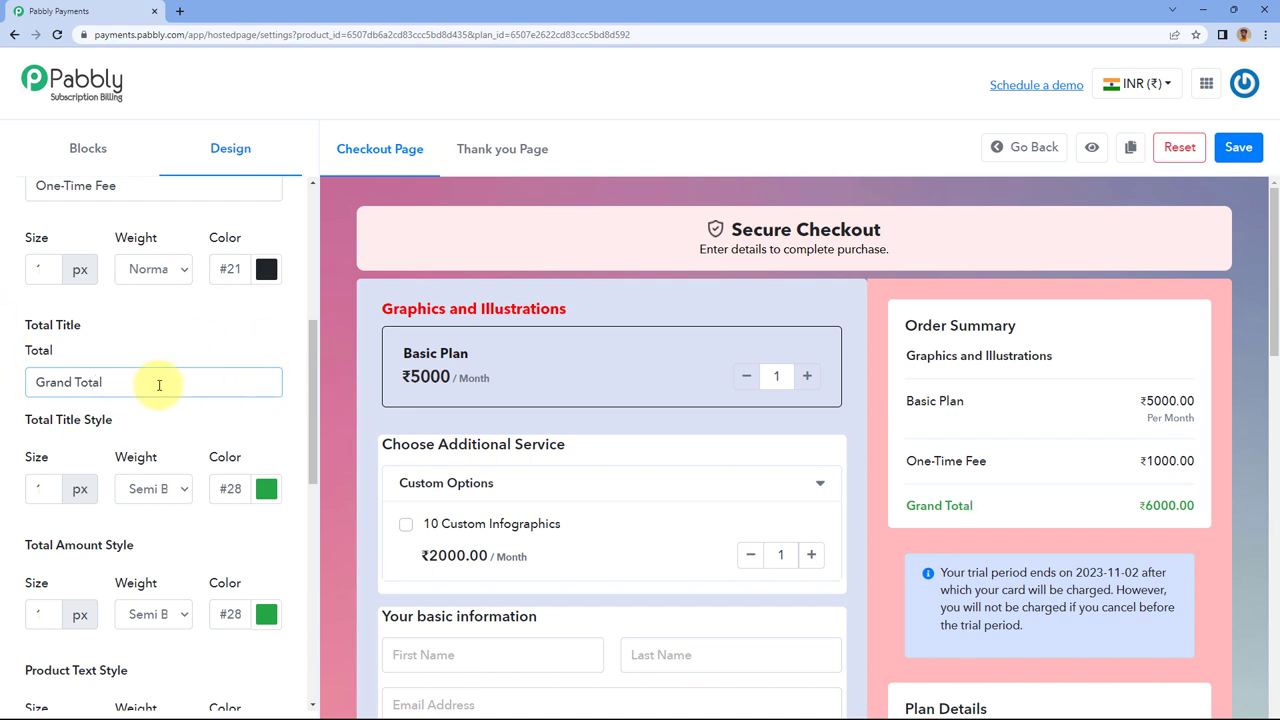
drag(163, 382, 13, 391)
key(BackSpace)
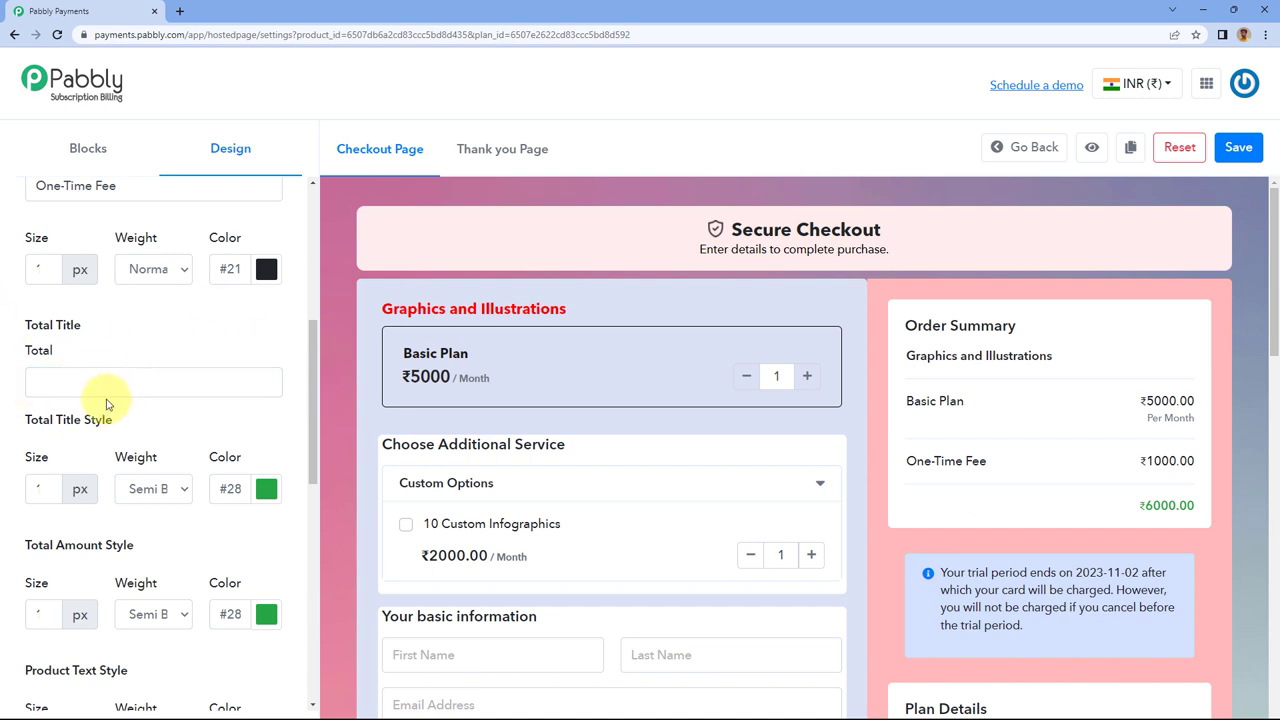
key(ctrl+z)
click(188, 356)
scroll(186, 369, down, 2)
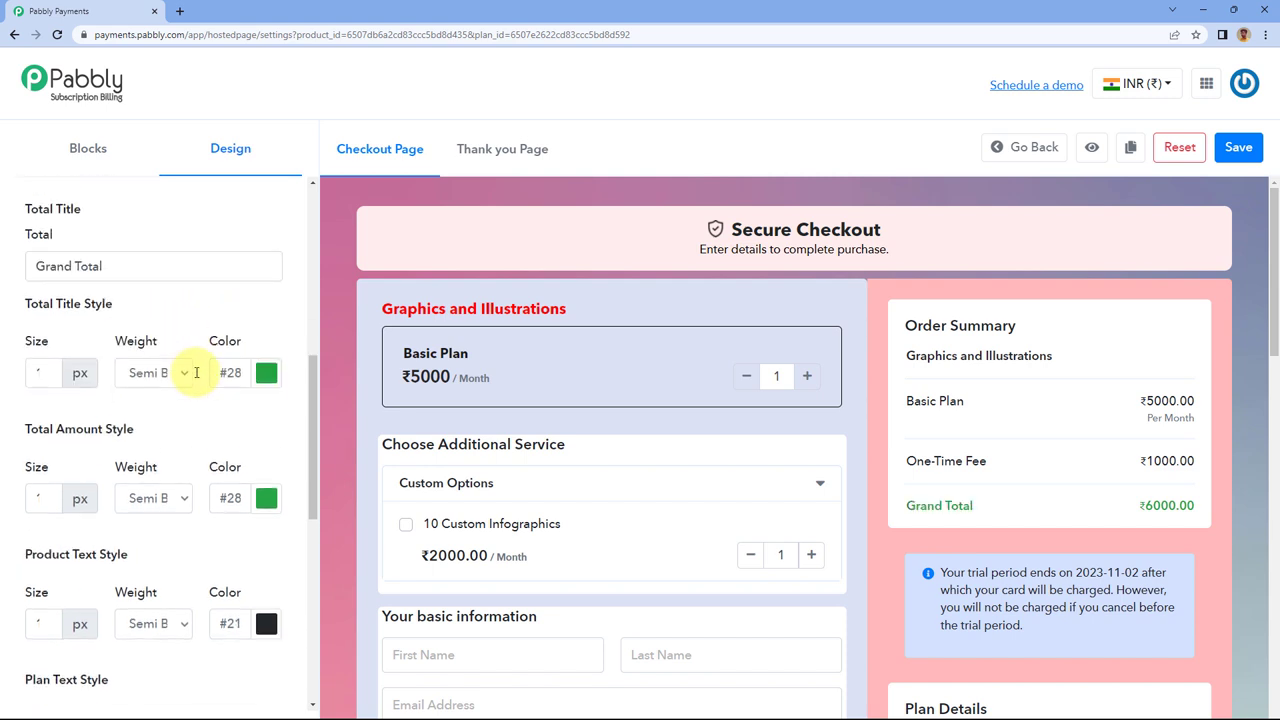
Enlarge the "Grand Total" title in the order summary and set its text color to black.
scroll(196, 378, down, 4)
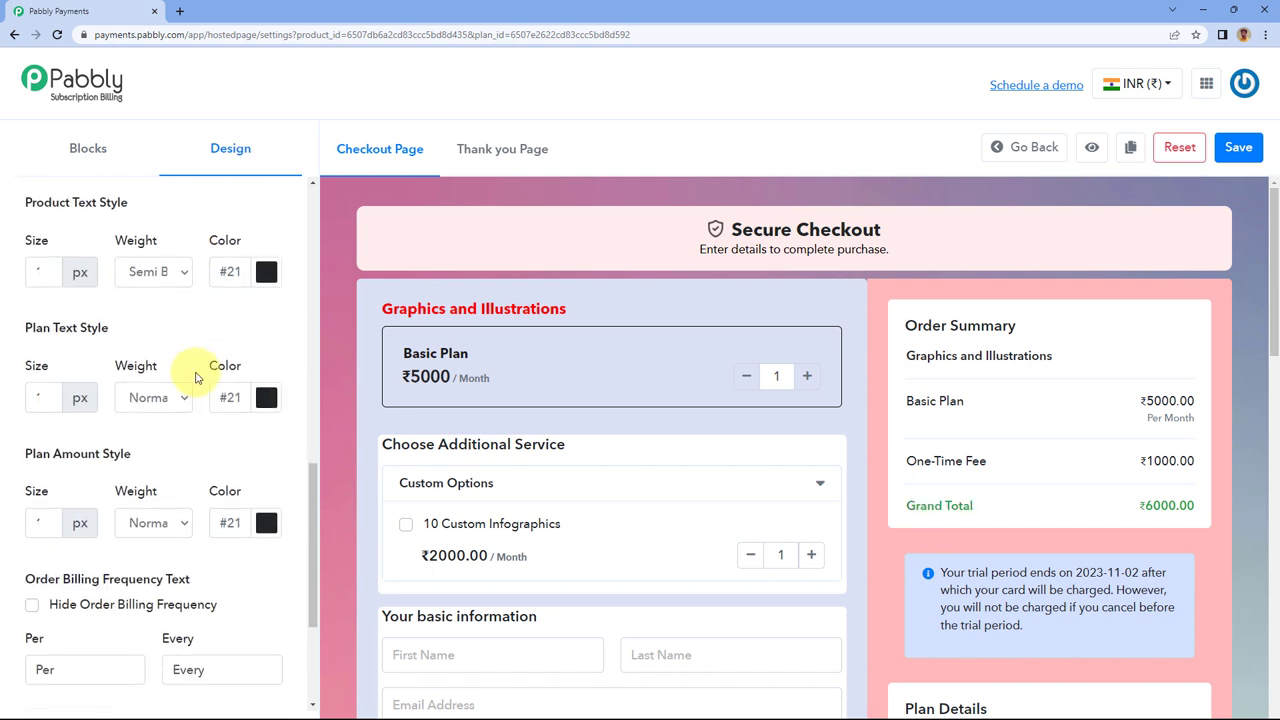
scroll(176, 338, up, 4)
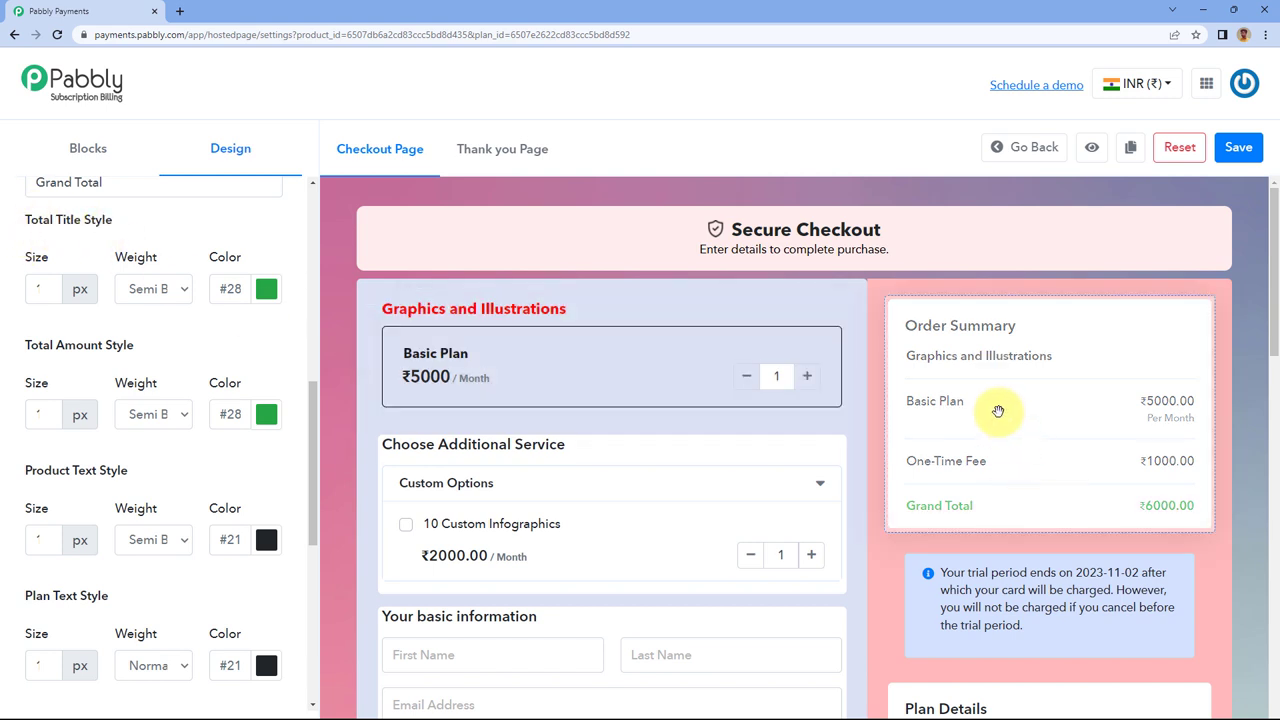
click(46, 286)
click(46, 286)
click(46, 286)
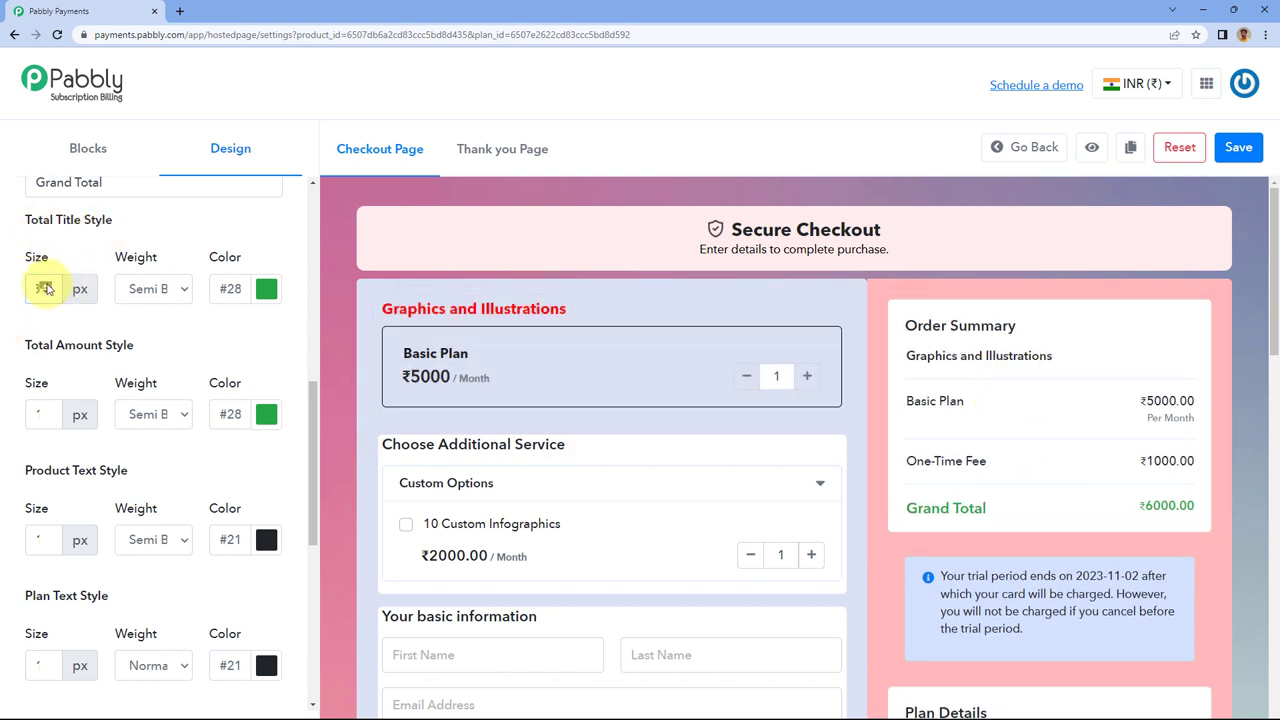
click(46, 286)
click(46, 286)
click(46, 286)
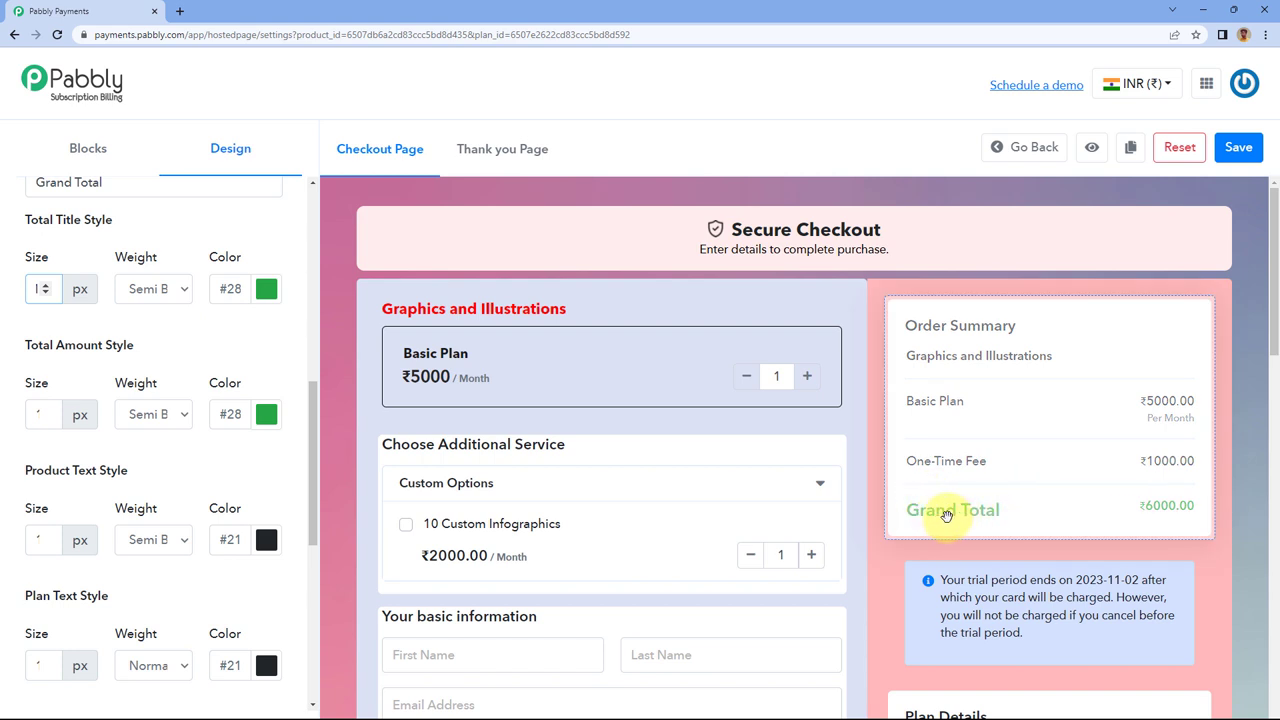
click(266, 289)
drag(223, 360, 100, 446)
click(277, 243)
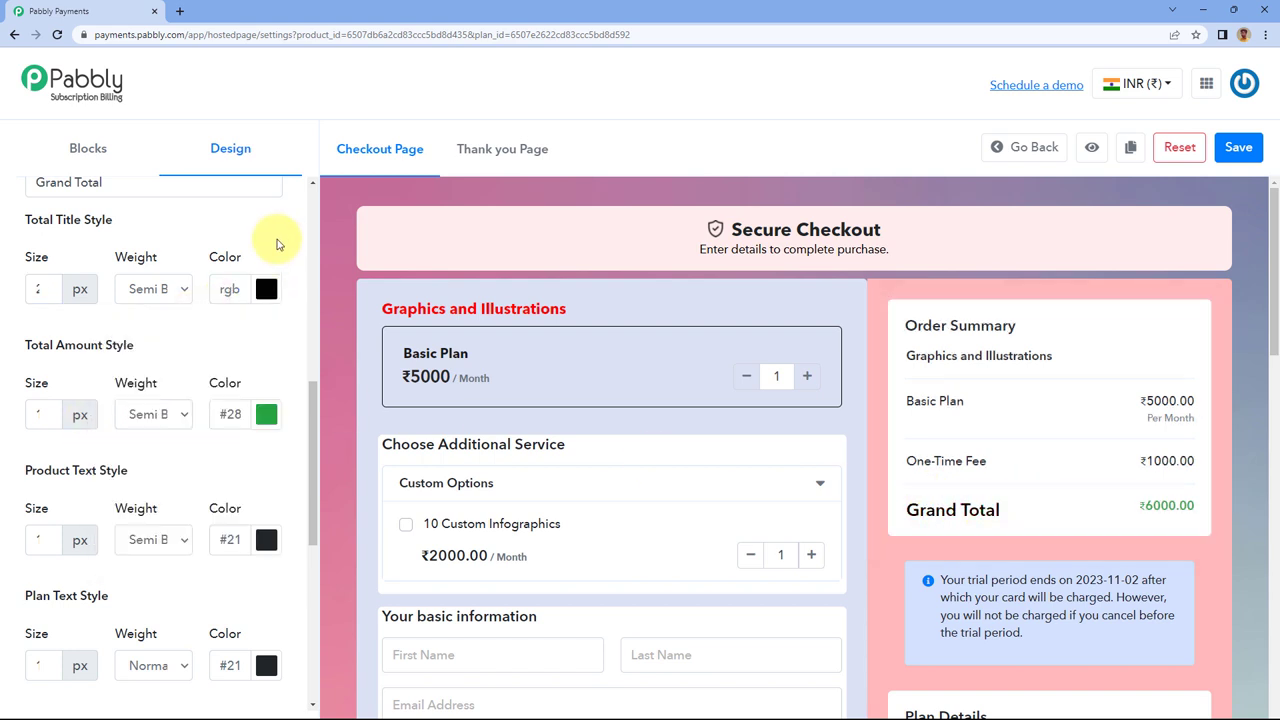
Hide the order billing frequency in the order summary and show it again, trying the option twice.
scroll(794, 457, down, 1)
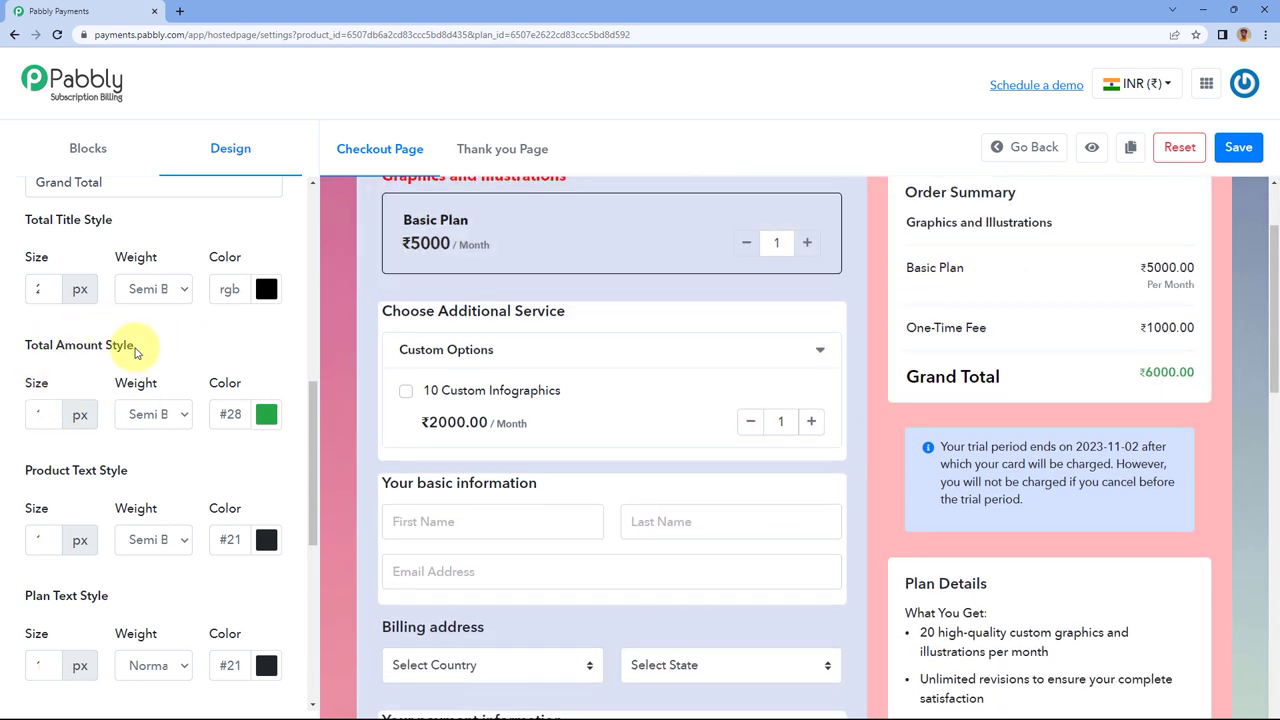
scroll(136, 352, down, 1)
scroll(136, 352, down, 3)
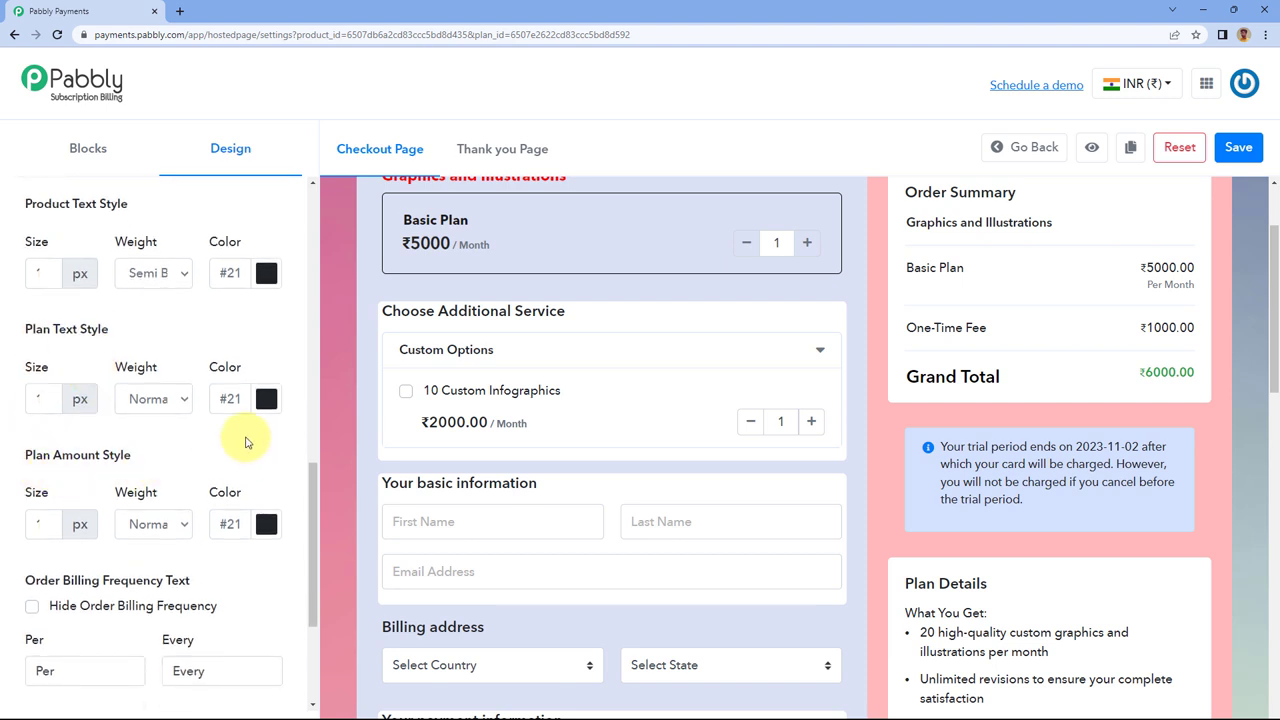
scroll(112, 421, down, 3)
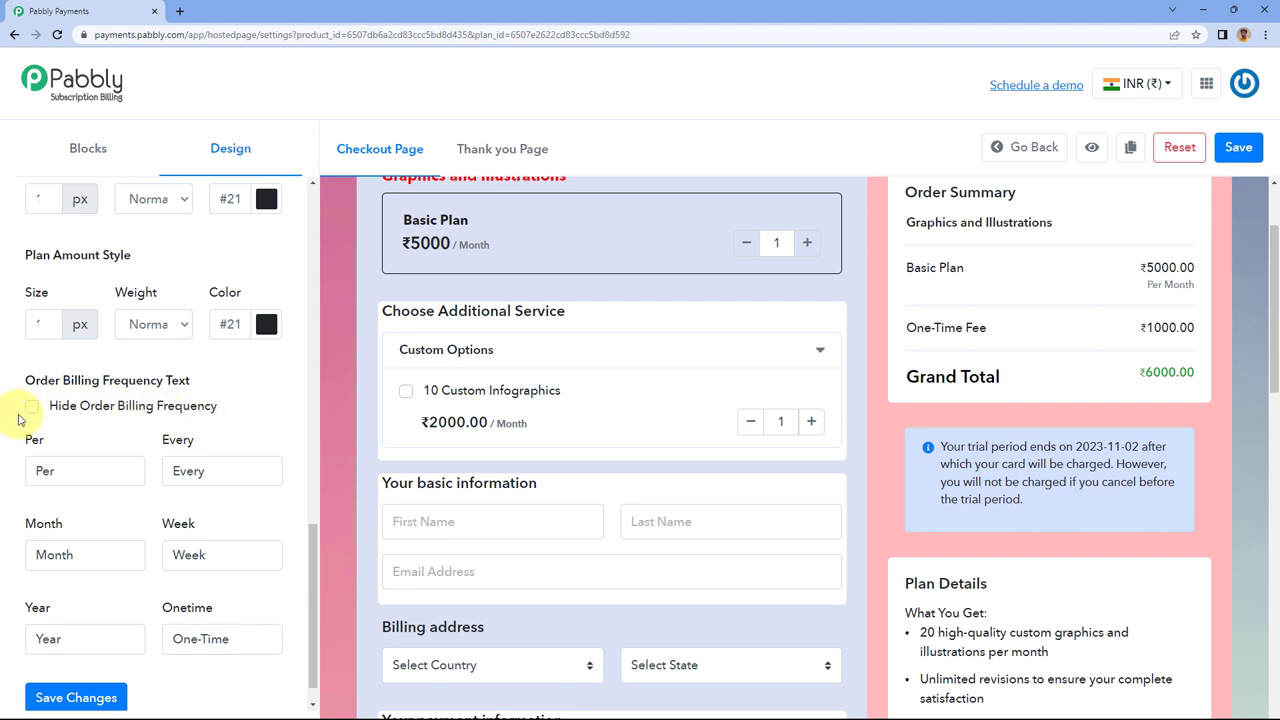
click(30, 410)
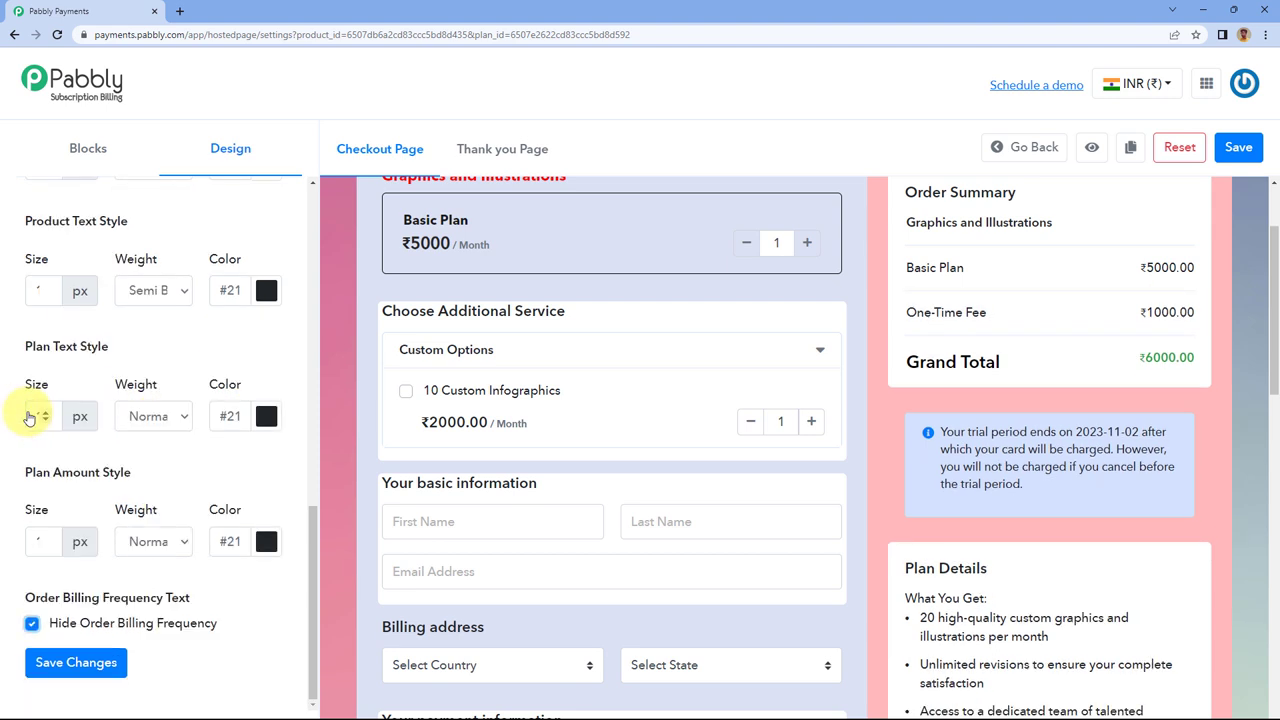
click(30, 415)
scroll(30, 557, up, 1)
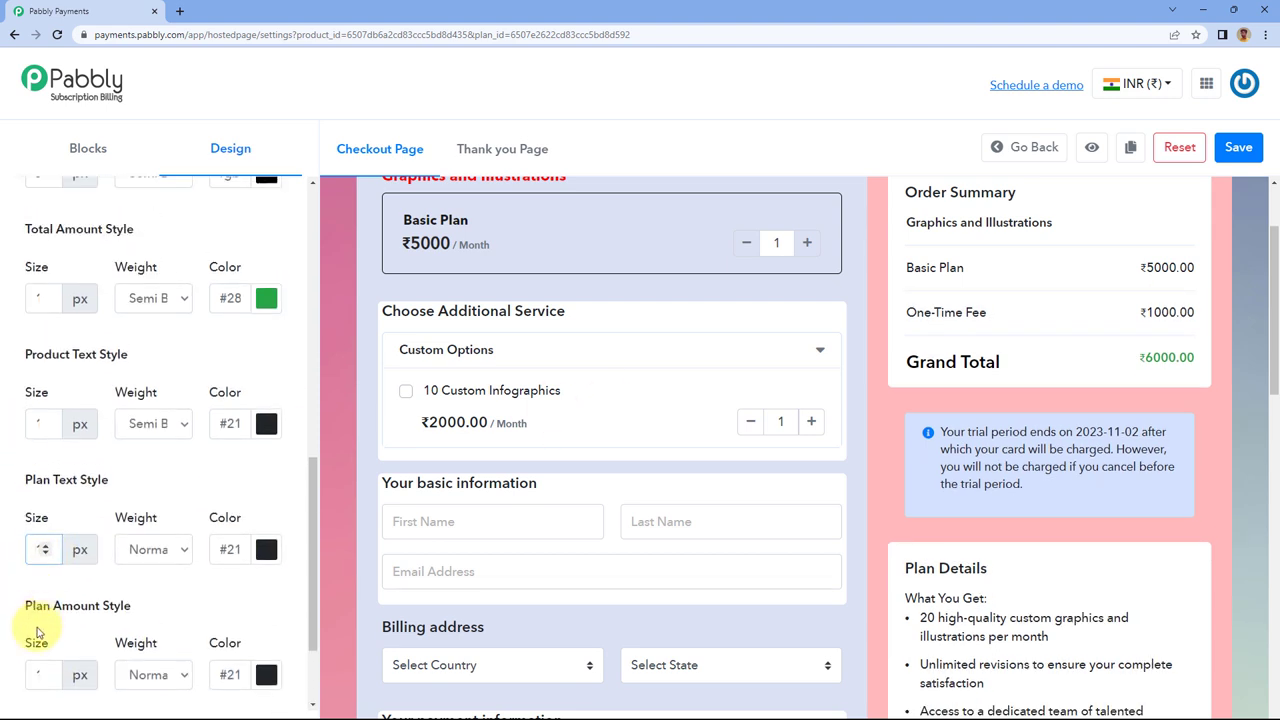
scroll(30, 675, down, 1)
click(31, 621)
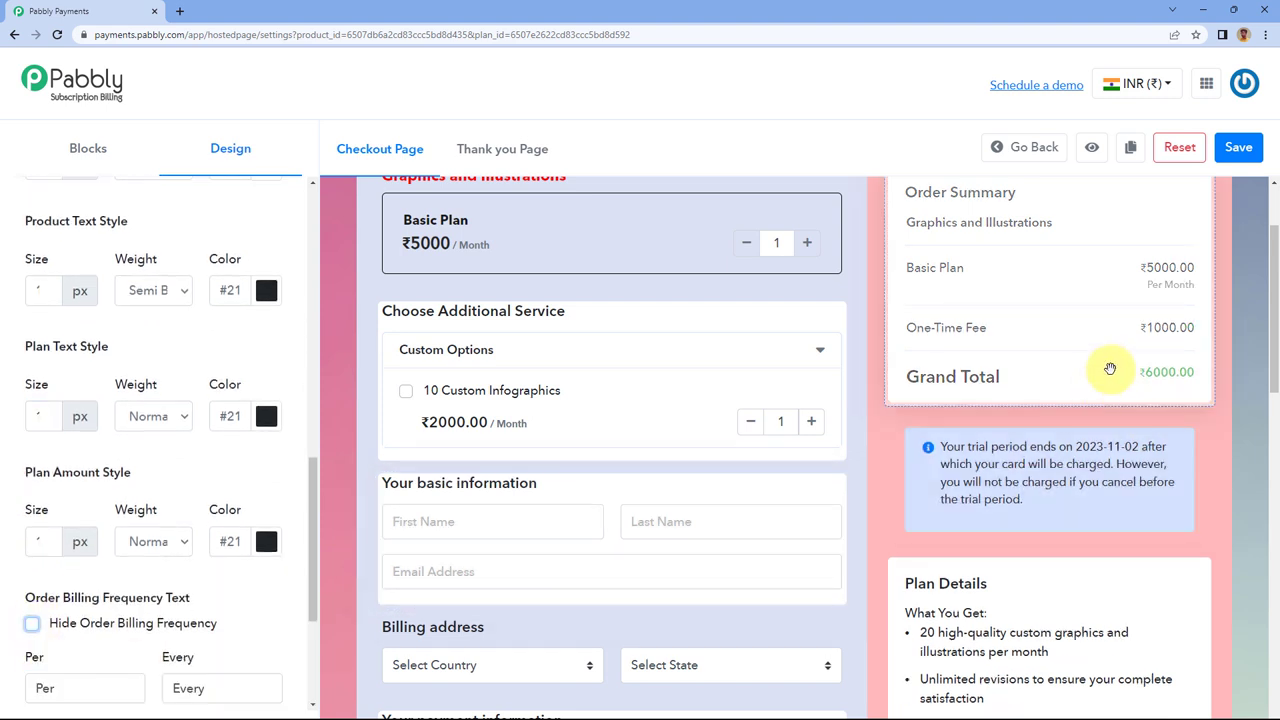
scroll(50, 500, down, 2)
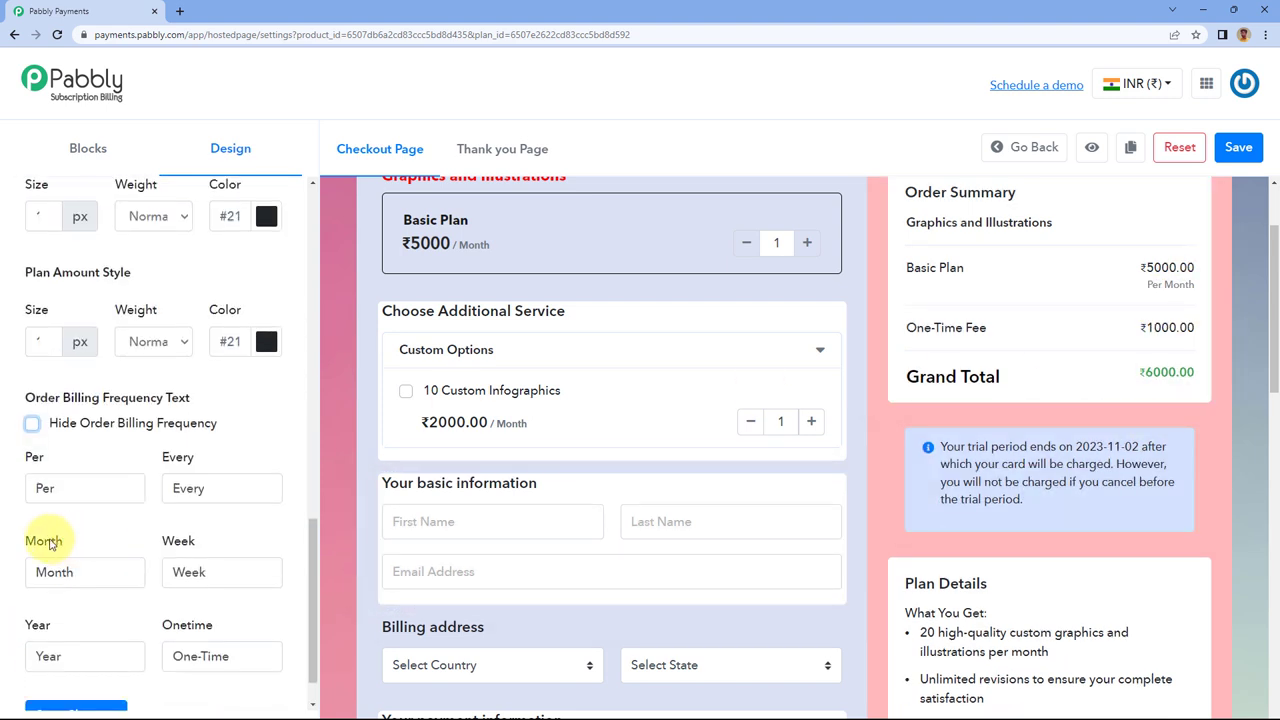
click(30, 428)
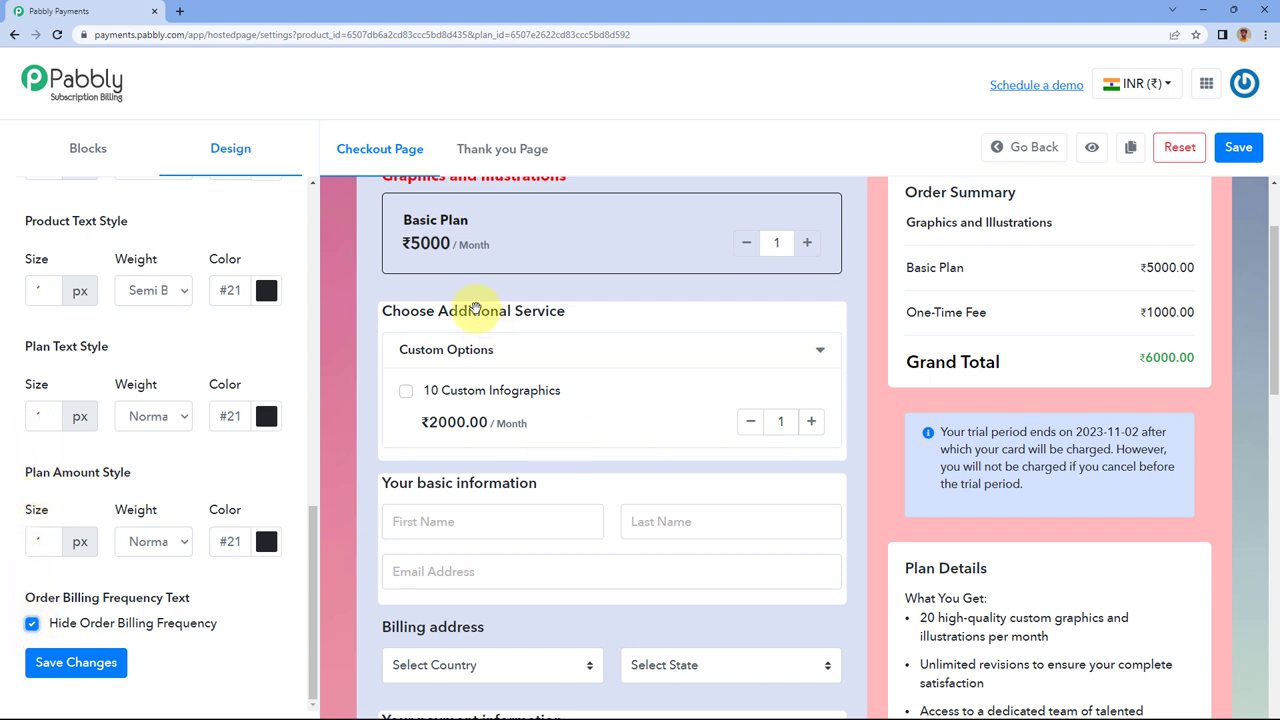
scroll(480, 300, up, 2)
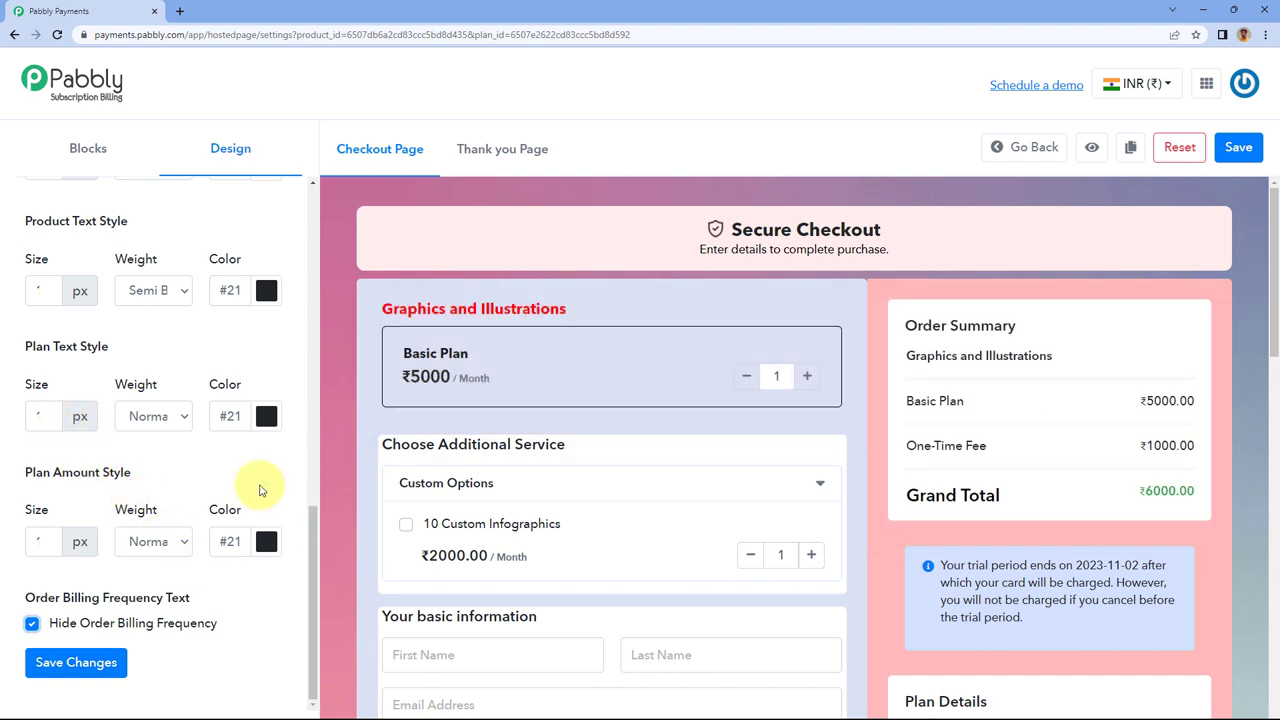
click(31, 624)
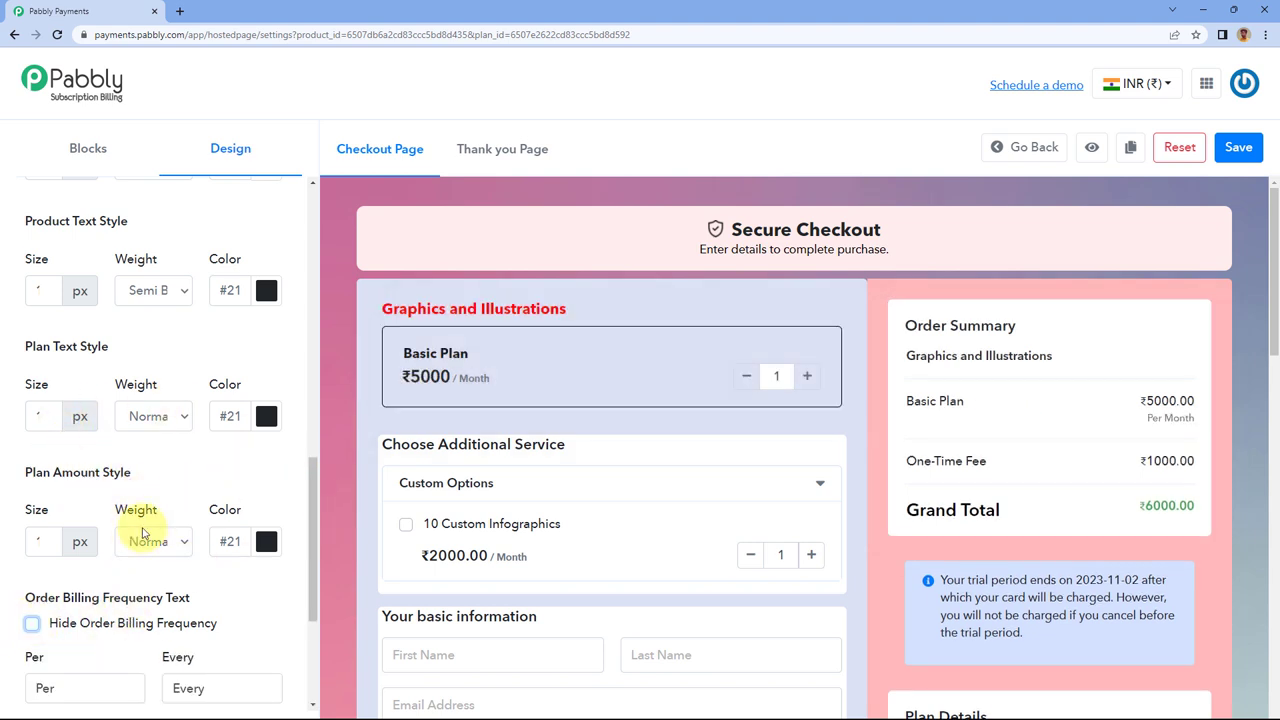
scroll(243, 500, down, 3)
scroll(223, 414, up, 8)
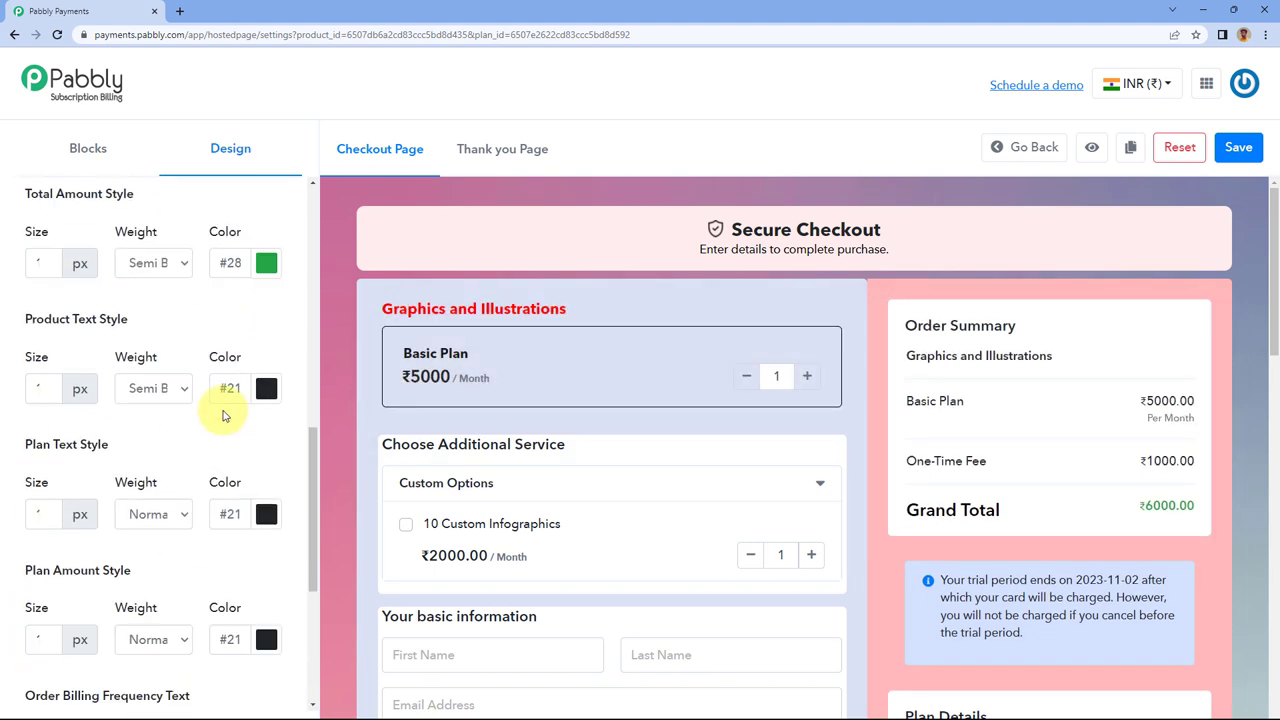
Open the Coupon block's design settings and review its coupon code title and coupon button options.
click(90, 147)
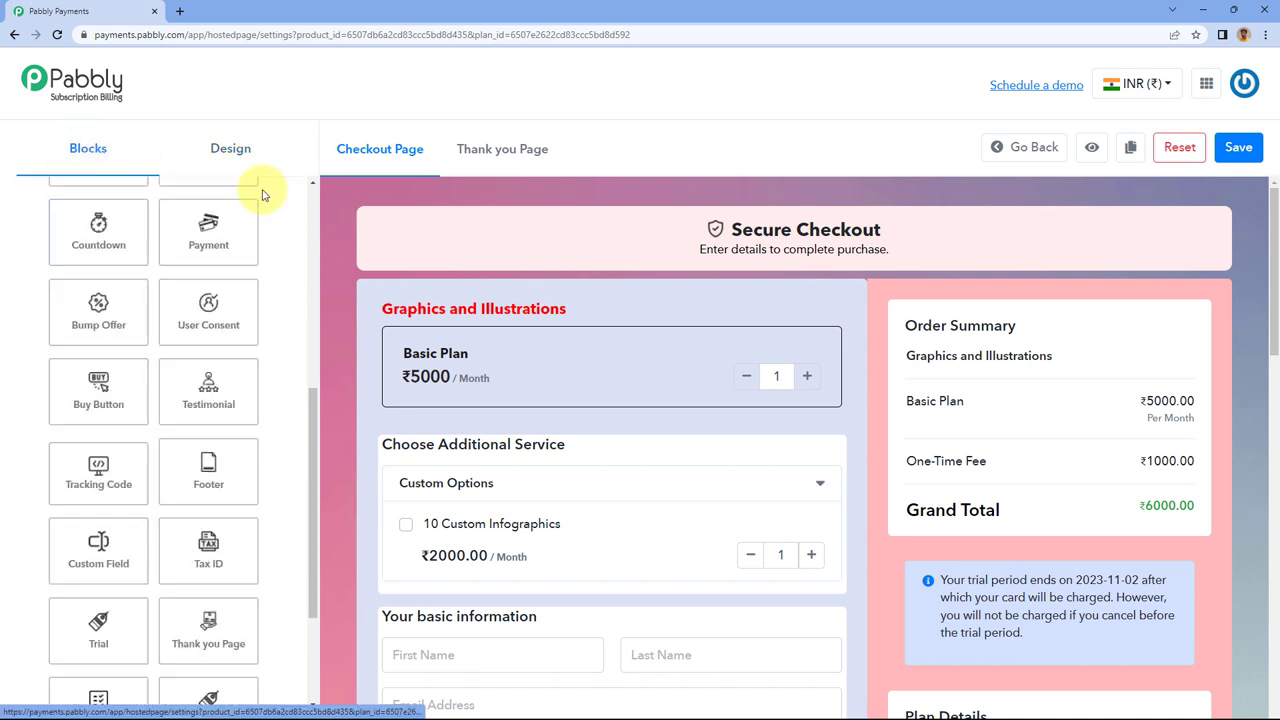
scroll(290, 275, up, 5)
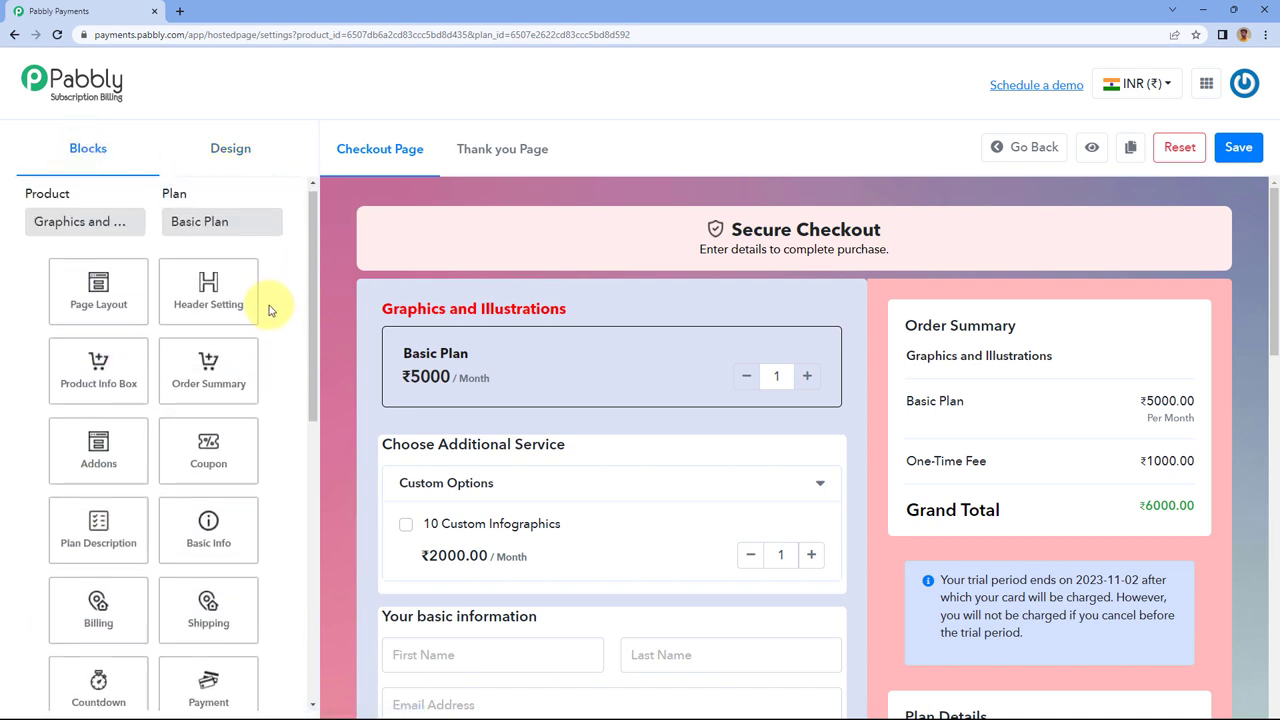
scroll(250, 300, down, 2)
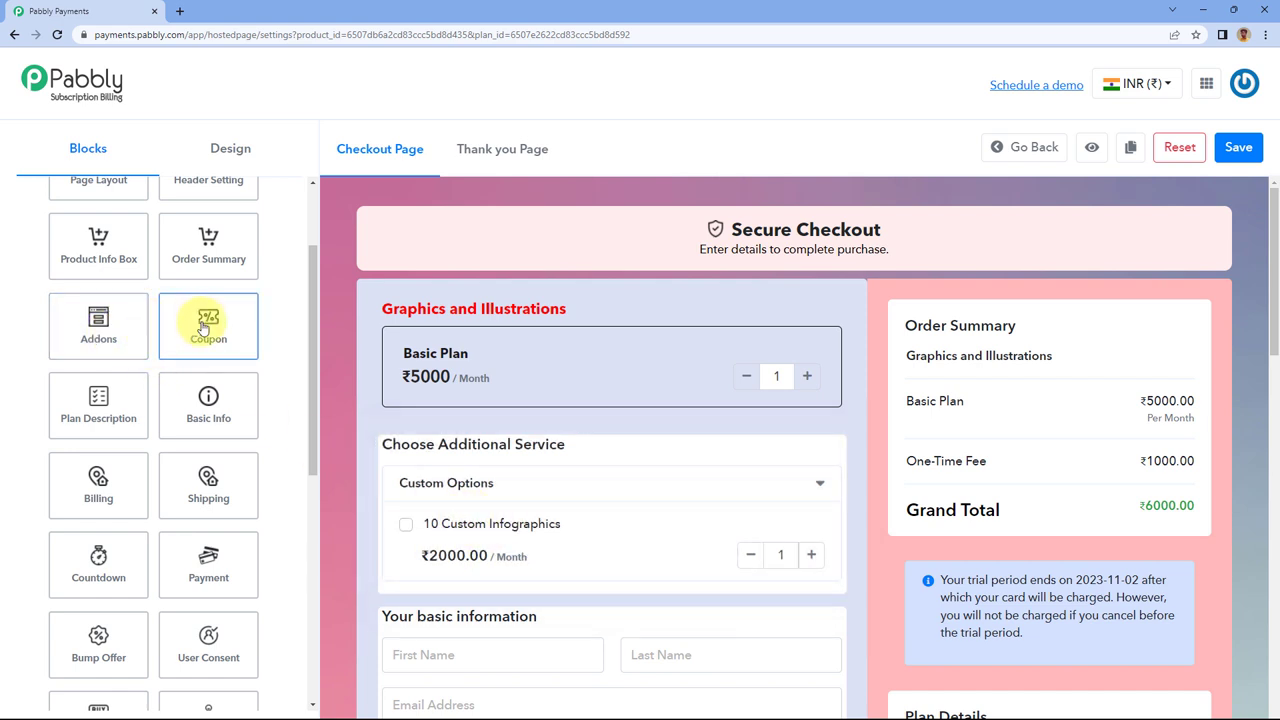
scroll(866, 429, down, 2)
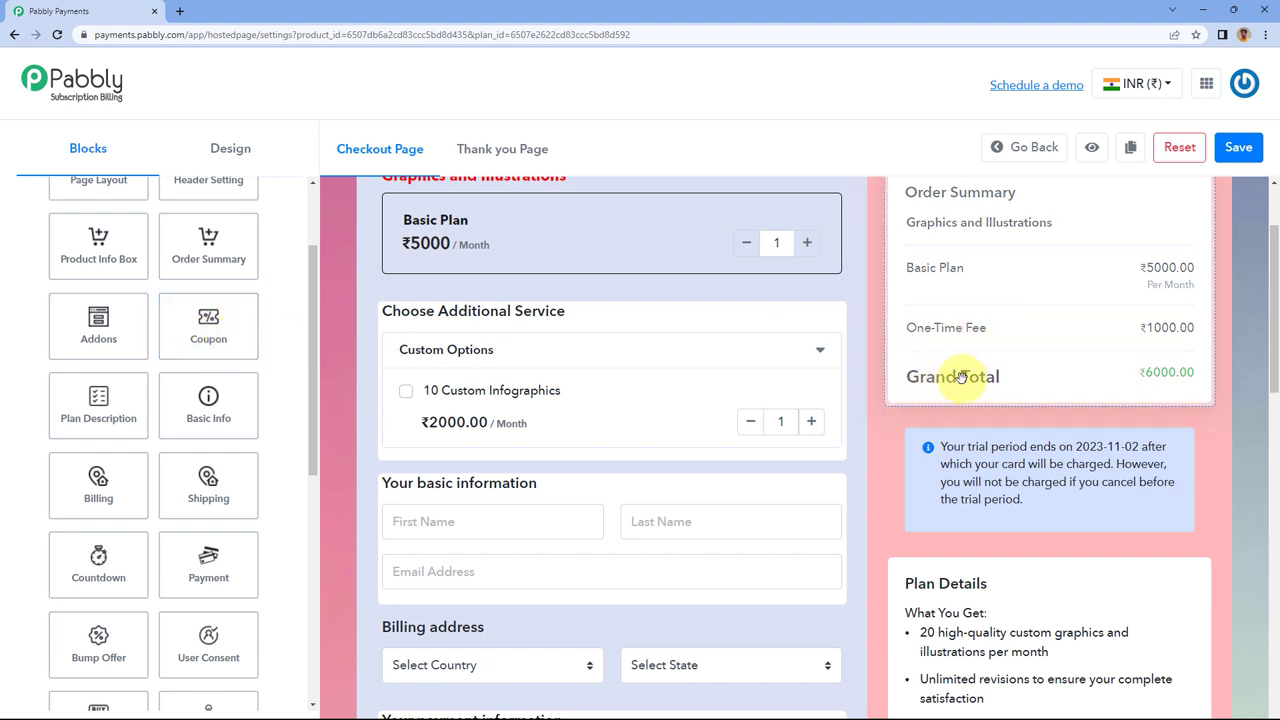
click(222, 337)
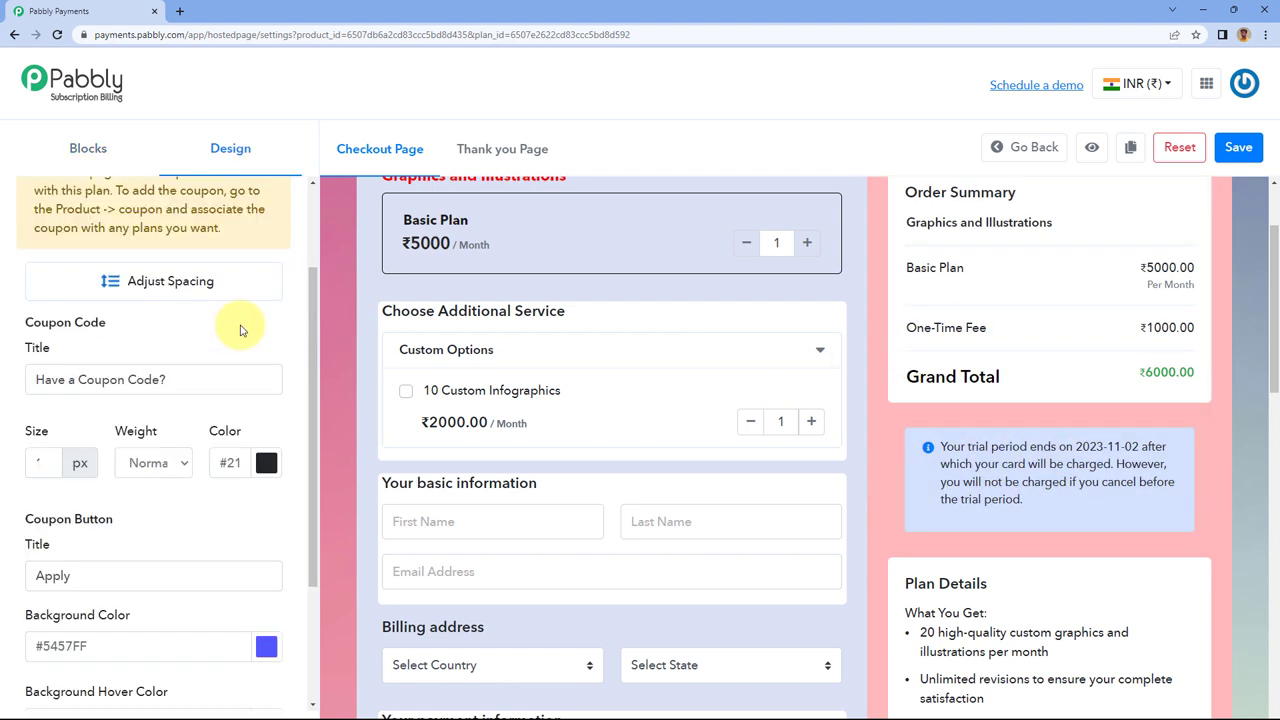
scroll(250, 325, down, 3)
scroll(257, 343, down, 1)
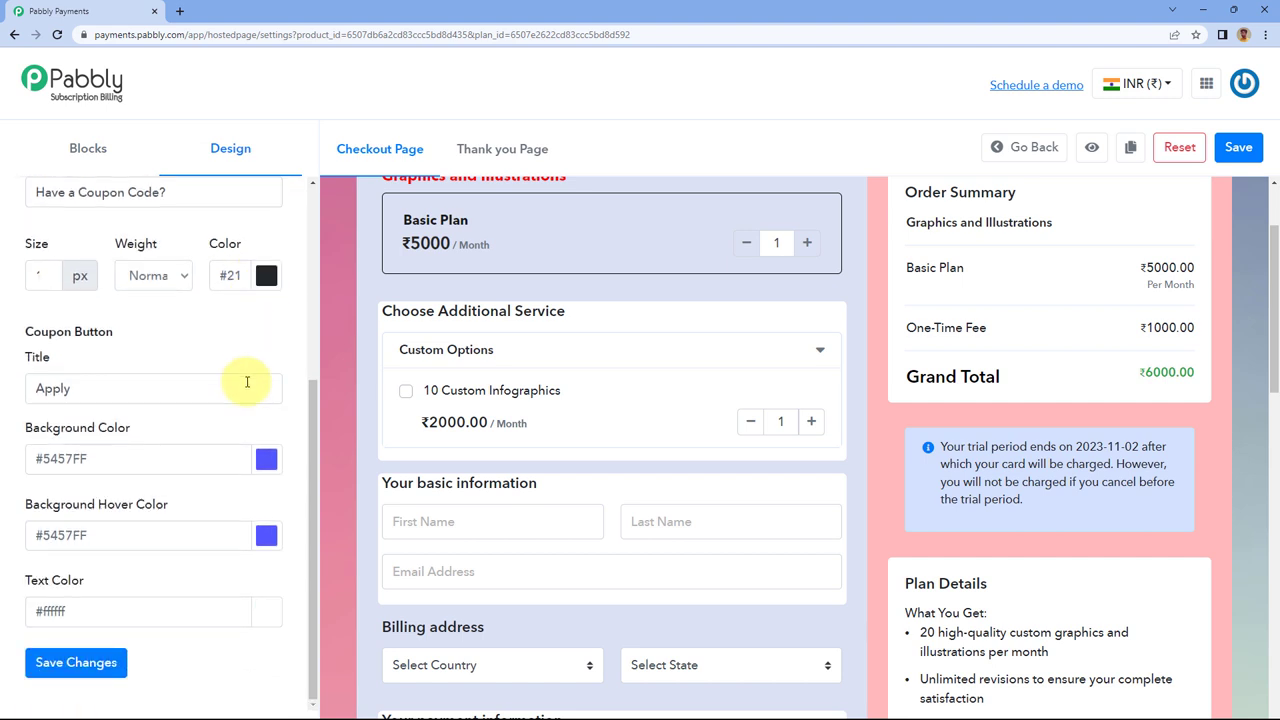
scroll(208, 421, up, 2)
scroll(128, 266, up, 4)
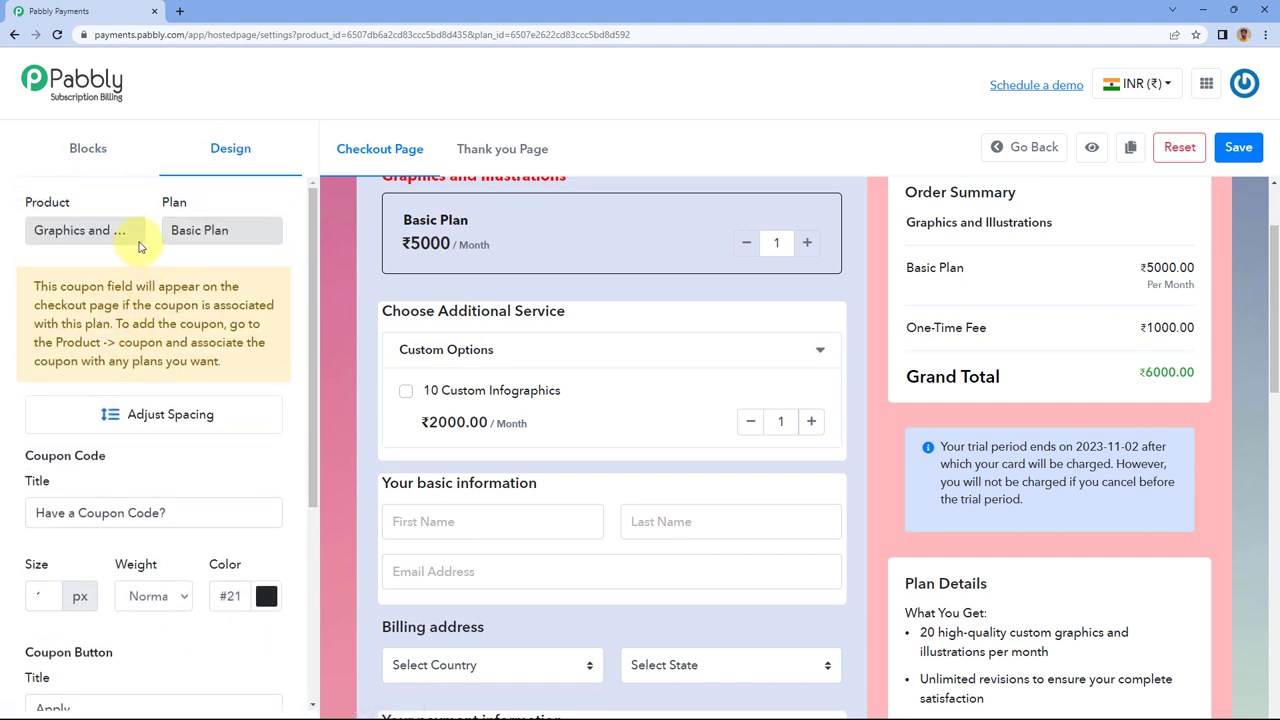
Return to the block list, look over the plan details on the checkout page and open the Plan Description block's design settings.
click(90, 163)
scroll(195, 358, down, 2)
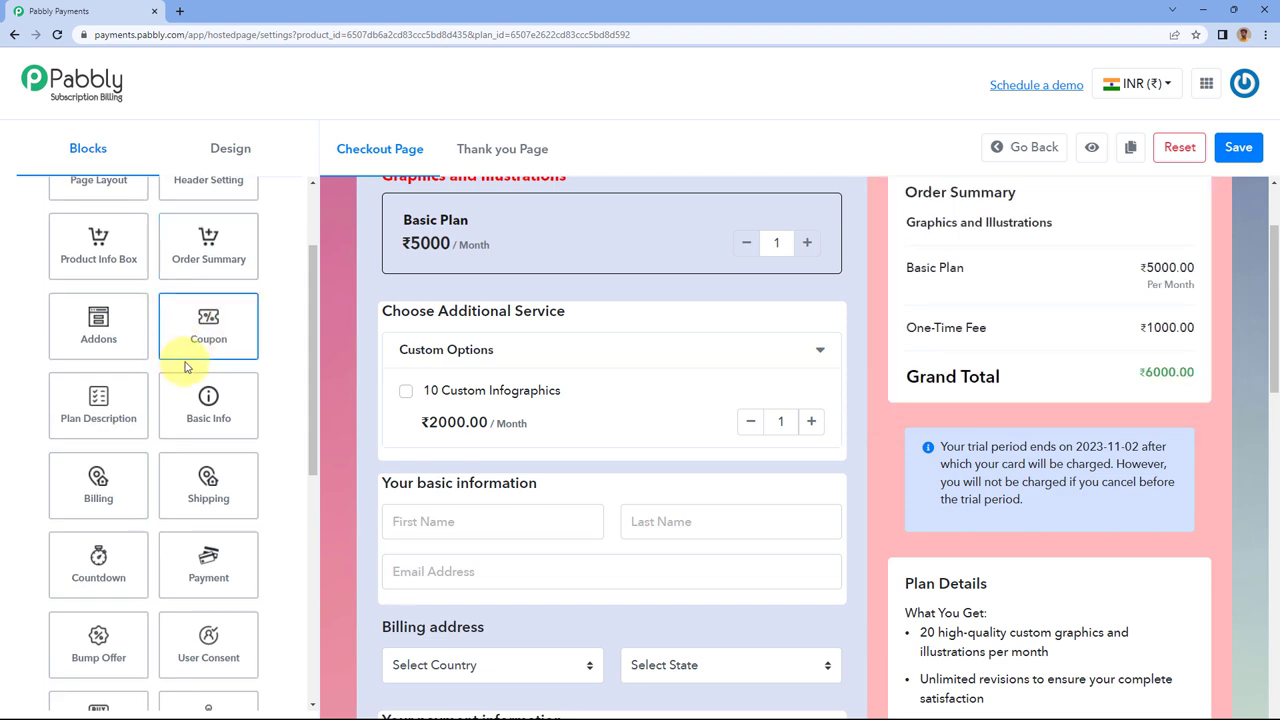
scroll(97, 410, down, 3)
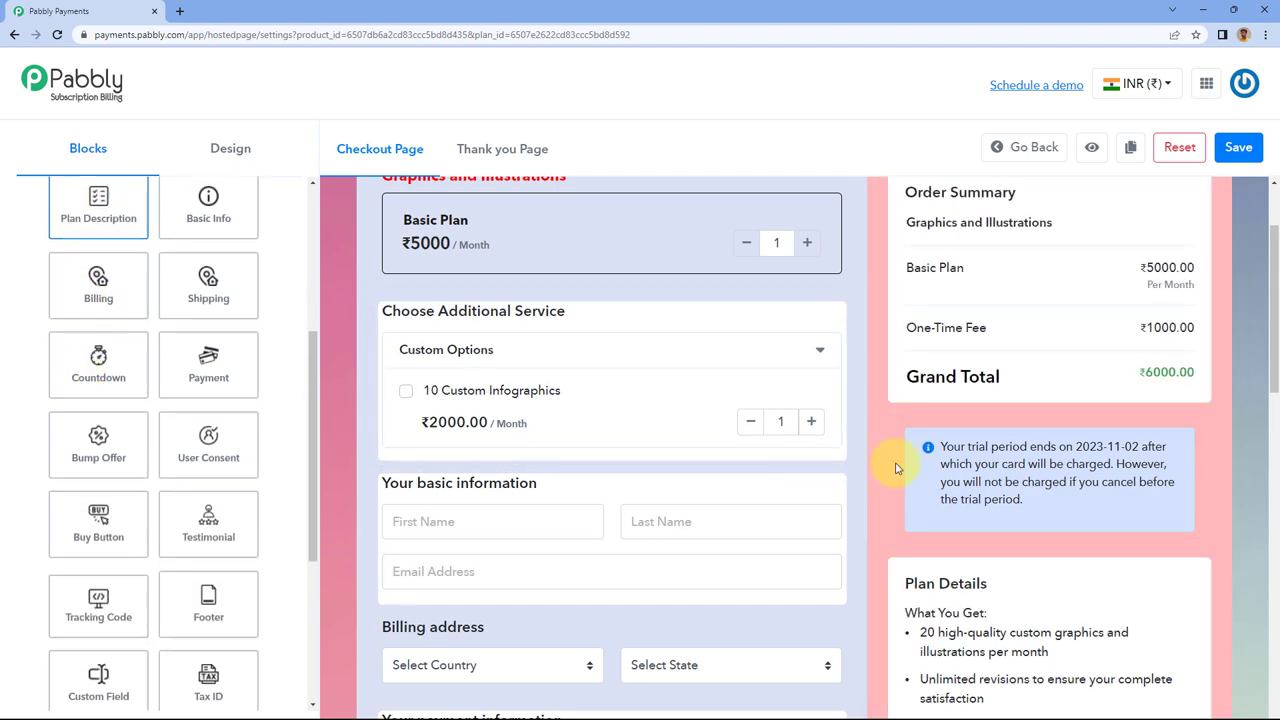
scroll(823, 391, down, 4)
scroll(110, 320, up, 4)
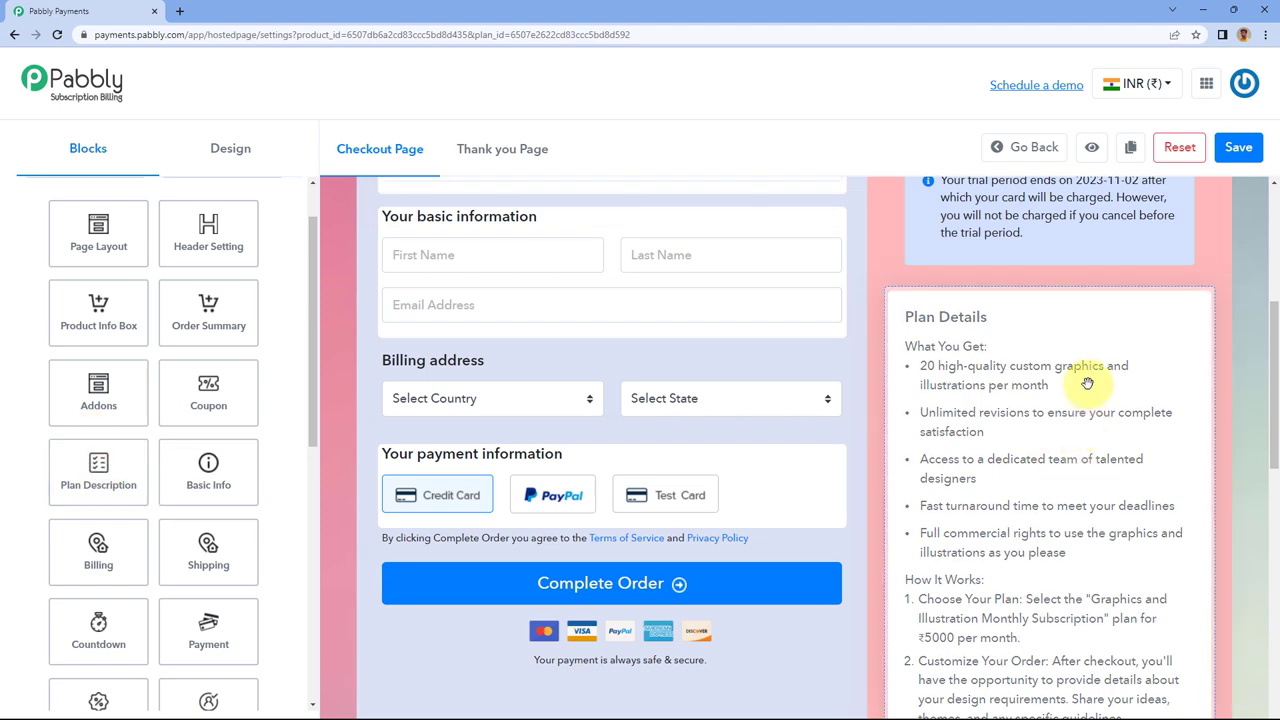
click(112, 456)
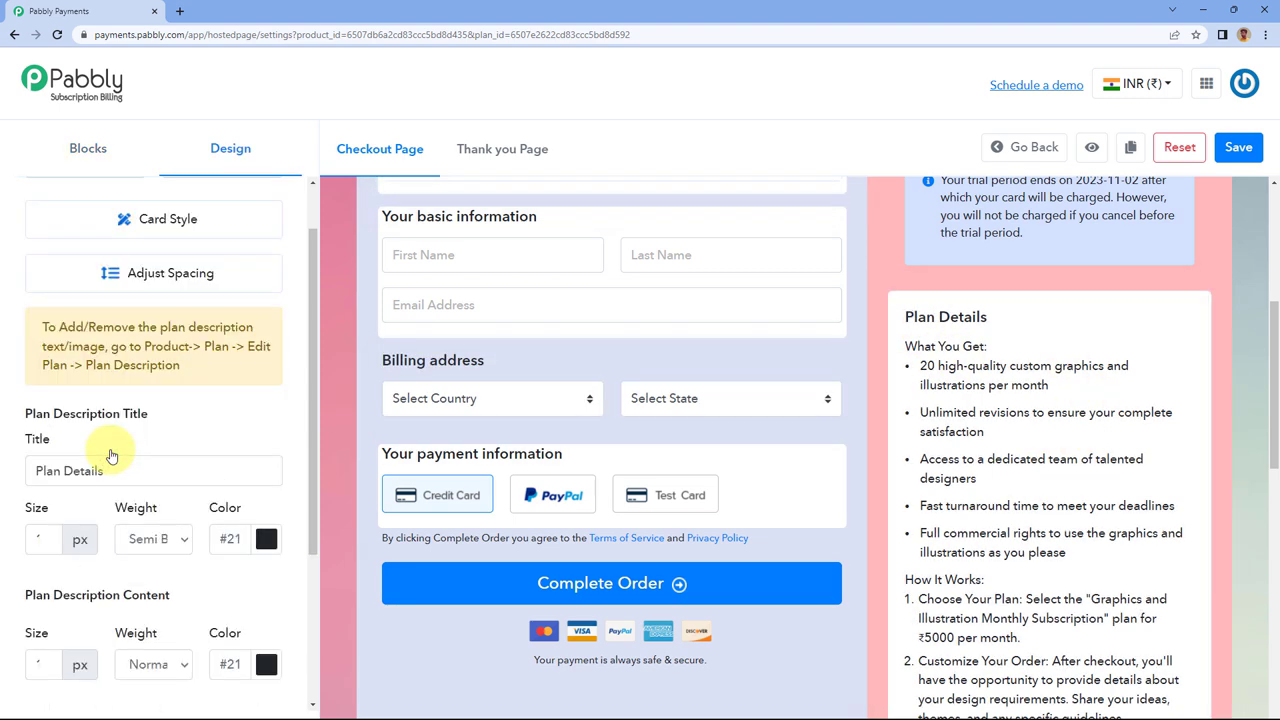
Set the plan description card's border radius to 5 px after trying 24 and 0, and pick a white background color.
click(178, 216)
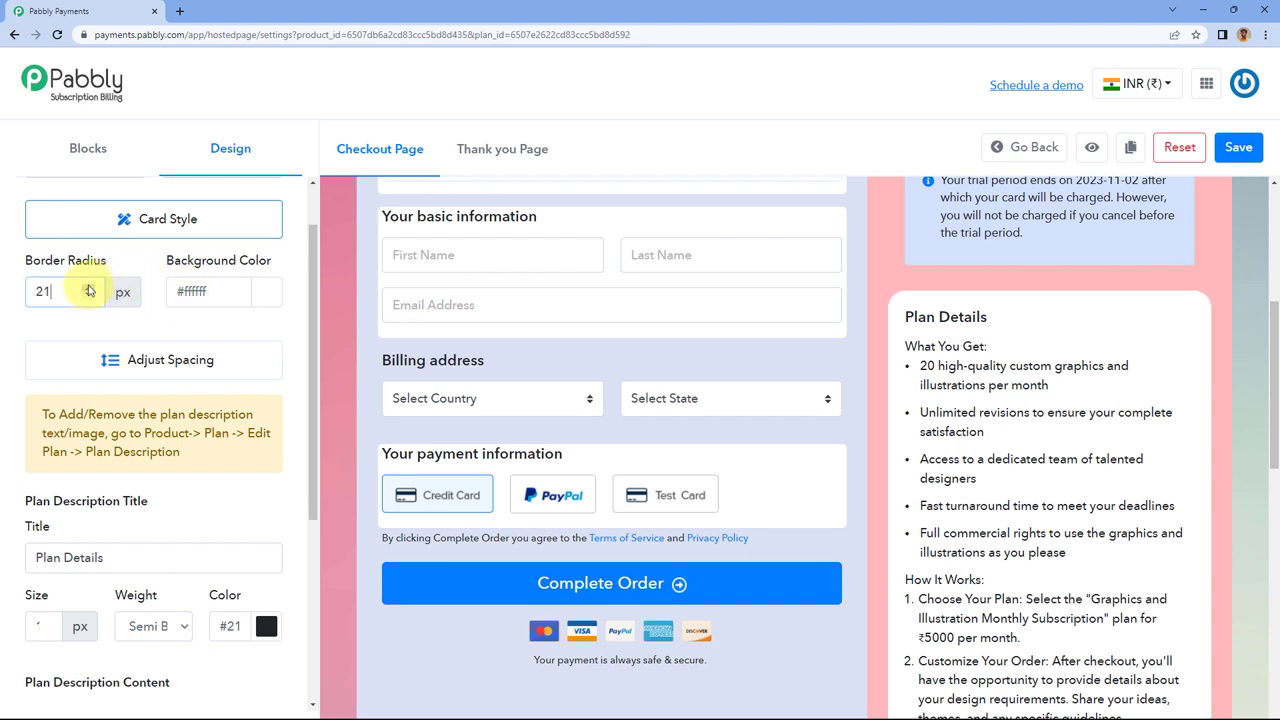
click(88, 287)
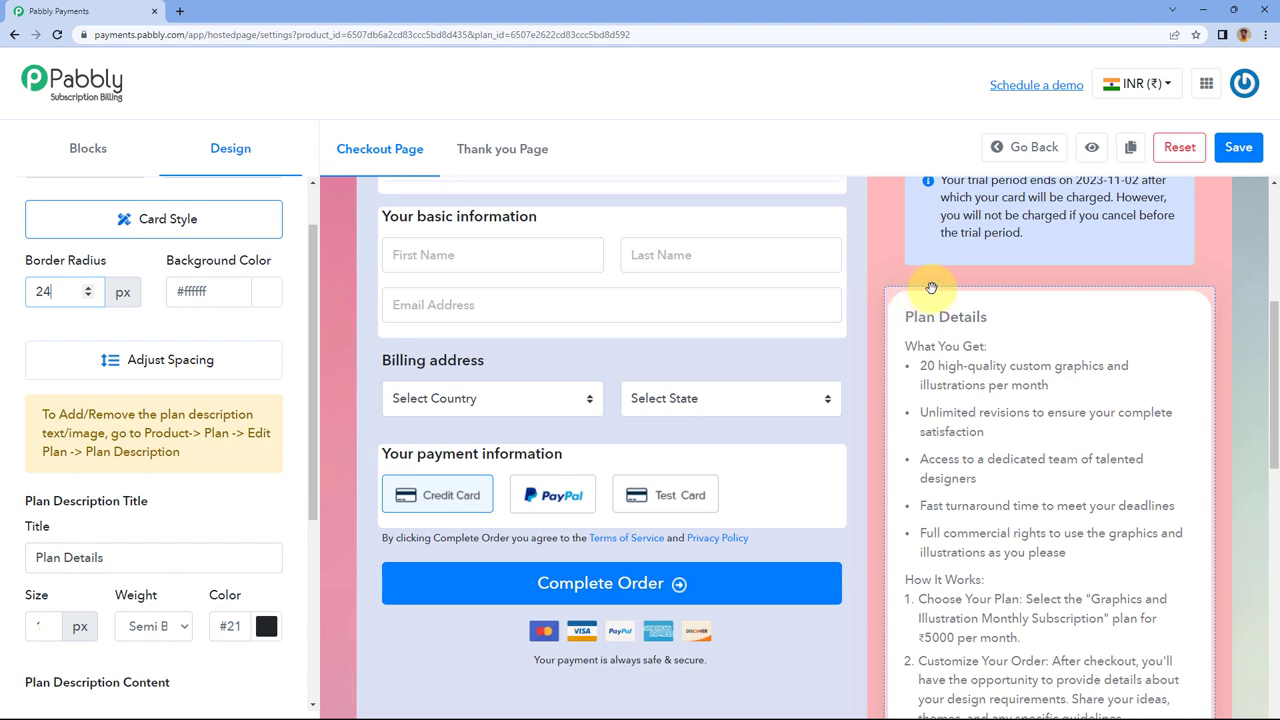
drag(74, 289, 2, 287)
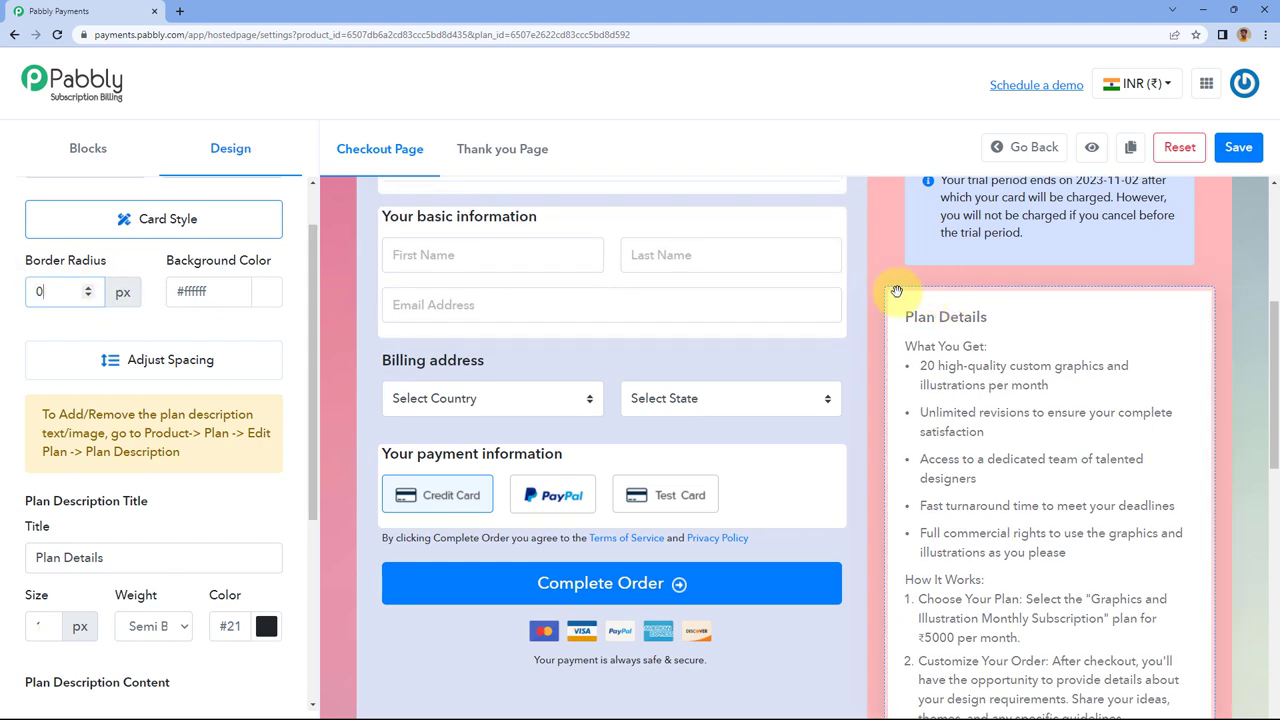
click(89, 288)
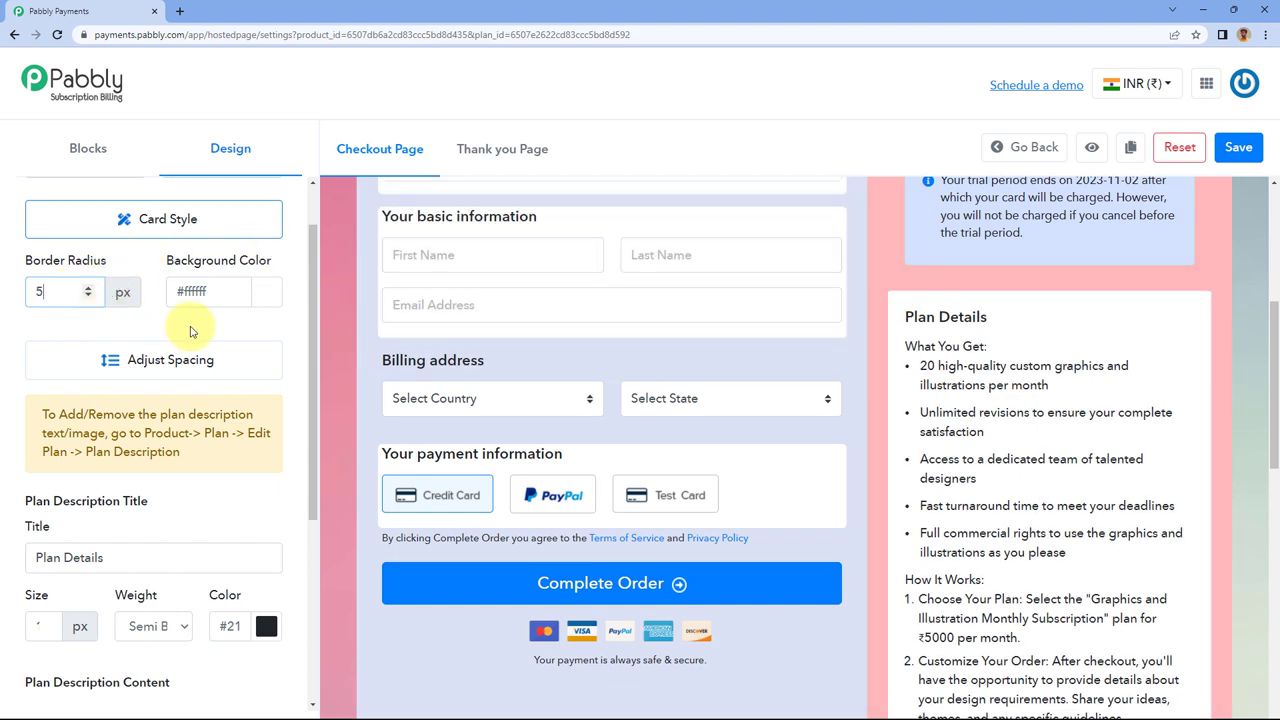
click(266, 291)
drag(234, 349, 45, 306)
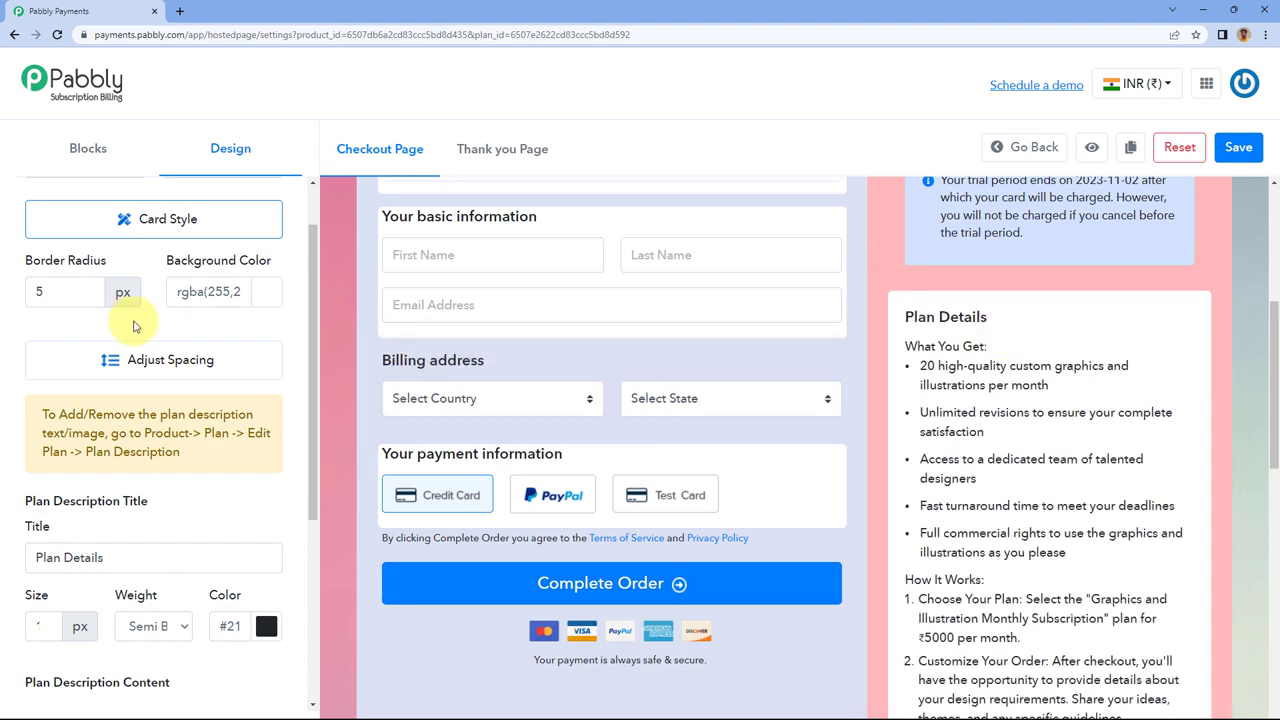
Open the plan description's spacing settings and try a top margin of 34 px before restoring it to 30 px.
click(160, 360)
scroll(162, 358, down, 2)
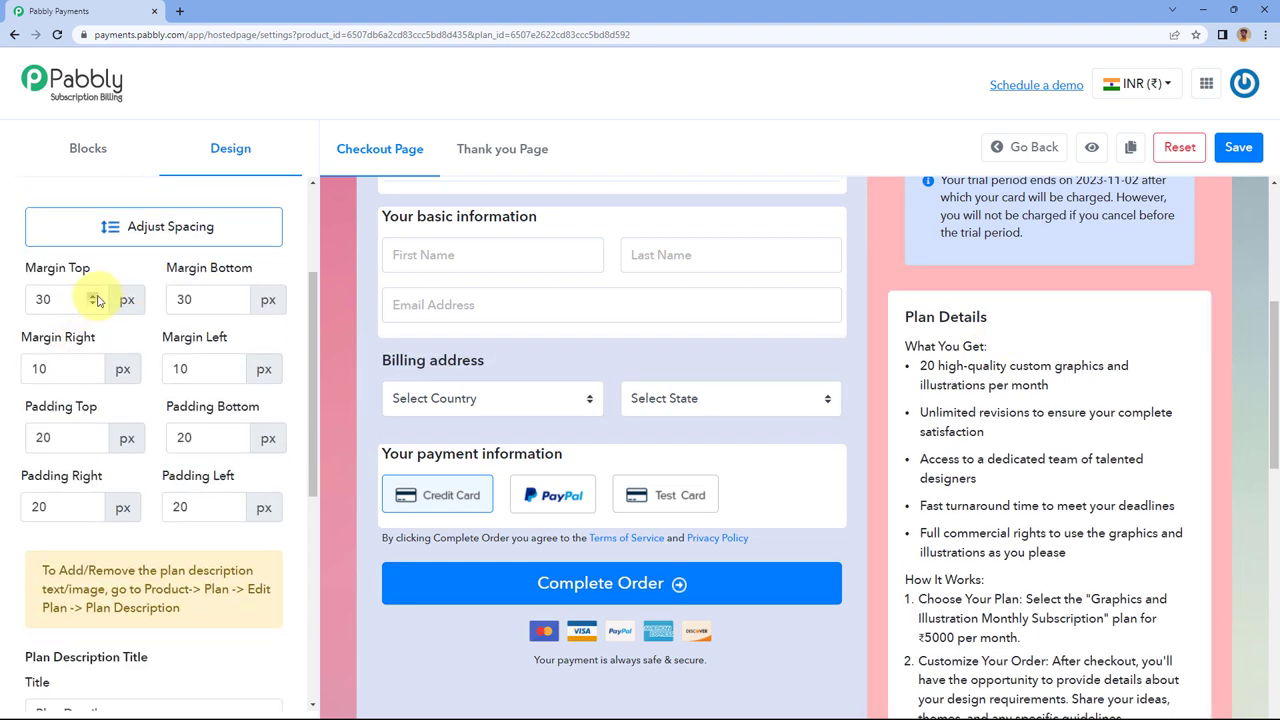
click(96, 296)
click(96, 296)
click(97, 296)
click(97, 296)
click(97, 296)
click(90, 305)
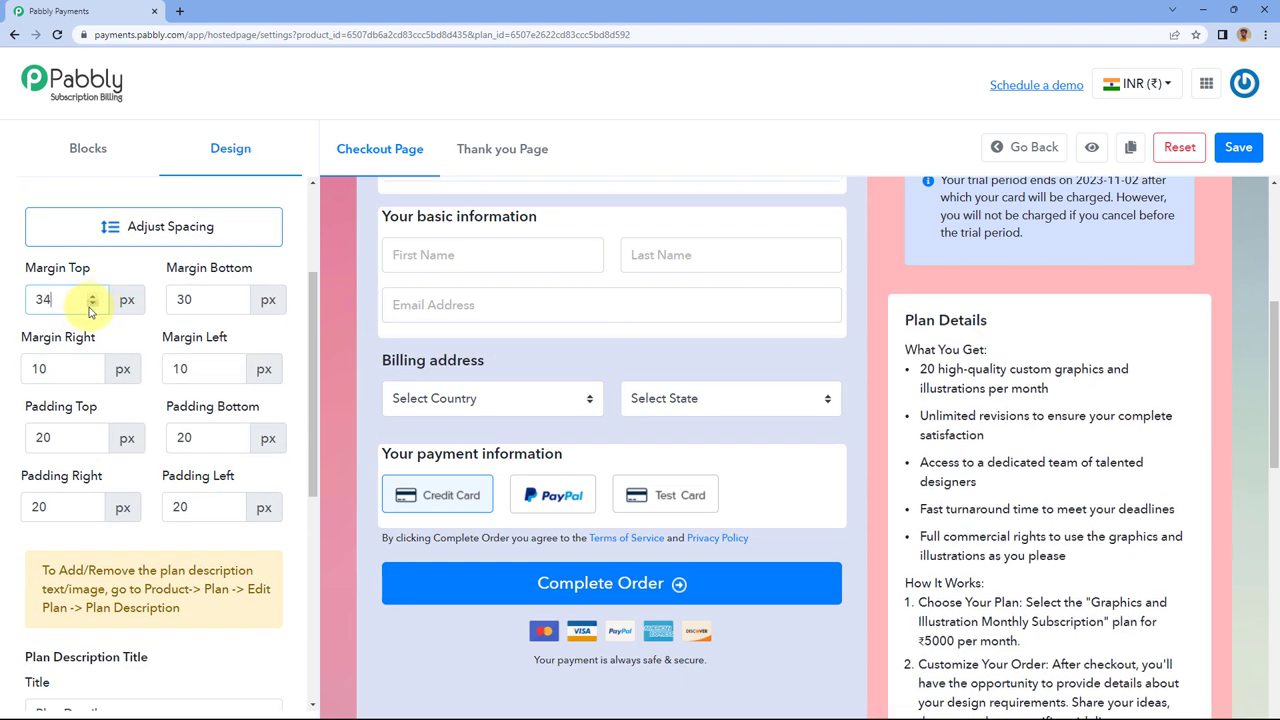
click(90, 305)
click(90, 305)
click(90, 305)
click(89, 306)
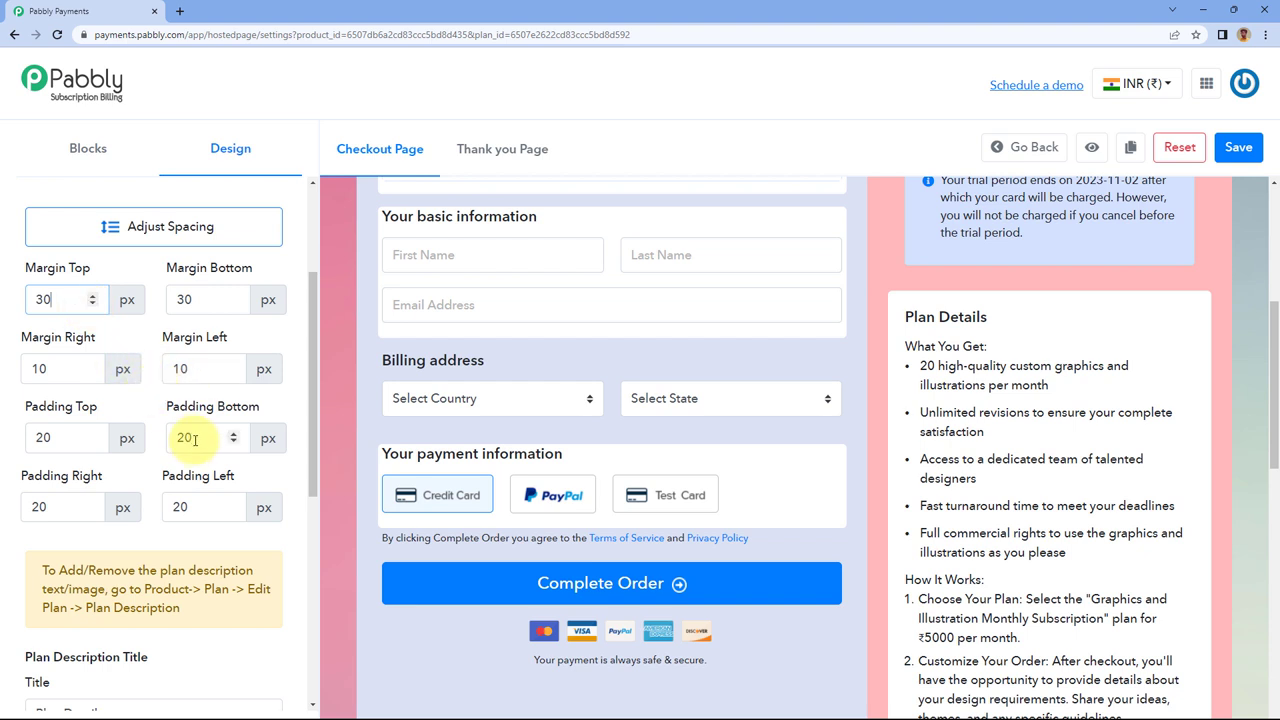
Try a top padding of 27 px on the plan description card and restore it to 20 px.
click(93, 434)
click(93, 434)
click(93, 434)
click(93, 434)
click(93, 434)
click(93, 434)
click(93, 434)
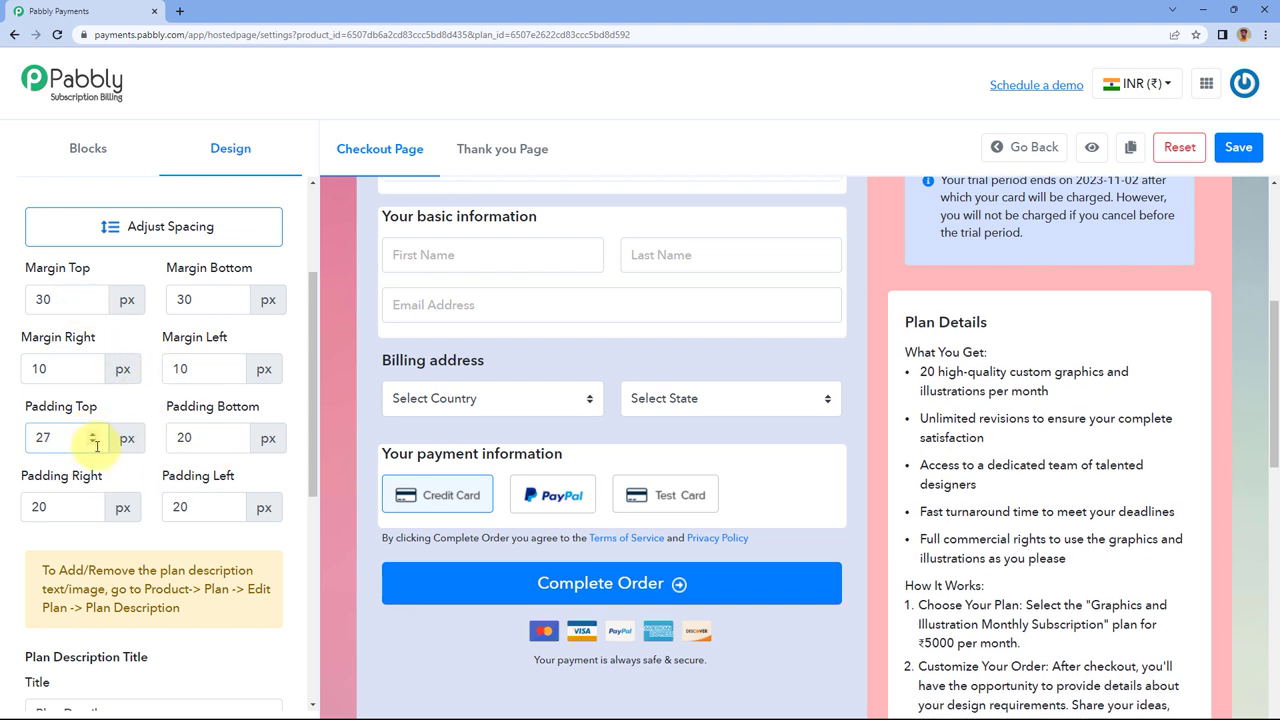
click(94, 442)
click(94, 442)
click(94, 442)
click(94, 442)
click(94, 442)
click(94, 442)
click(94, 442)
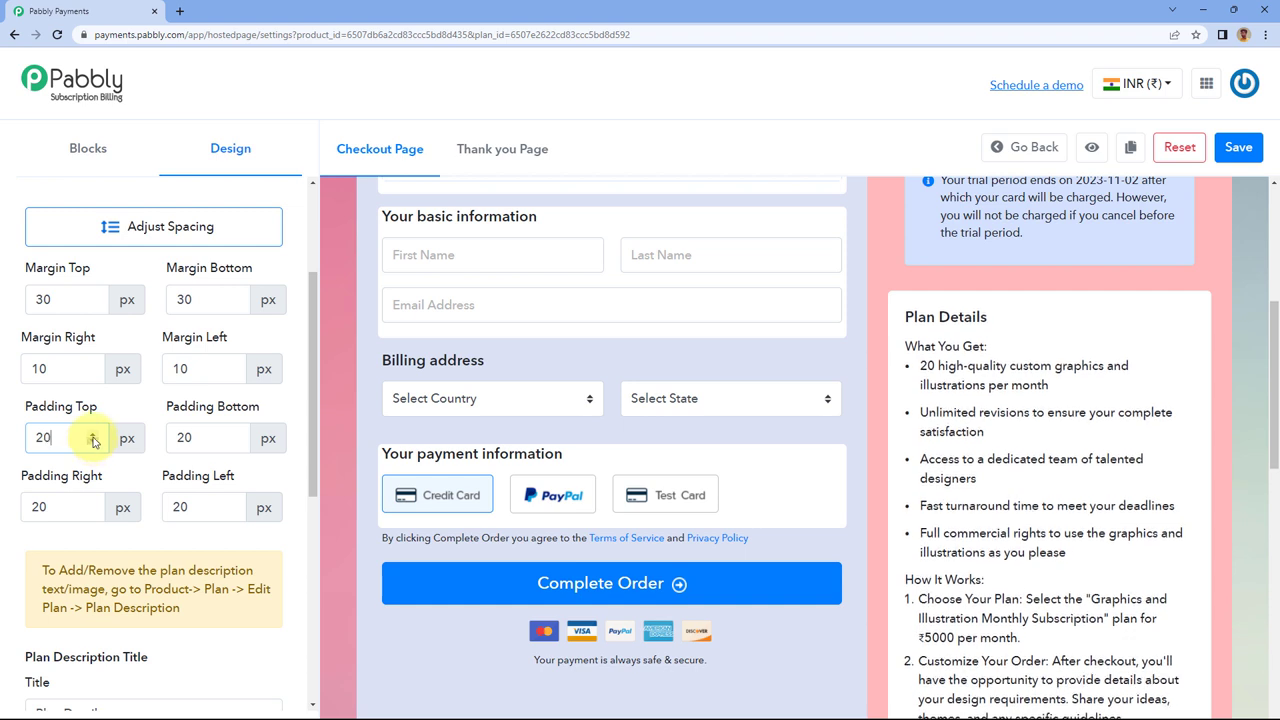
Change the plan description block's title to "Plan Description".
scroll(93, 440, down, 4)
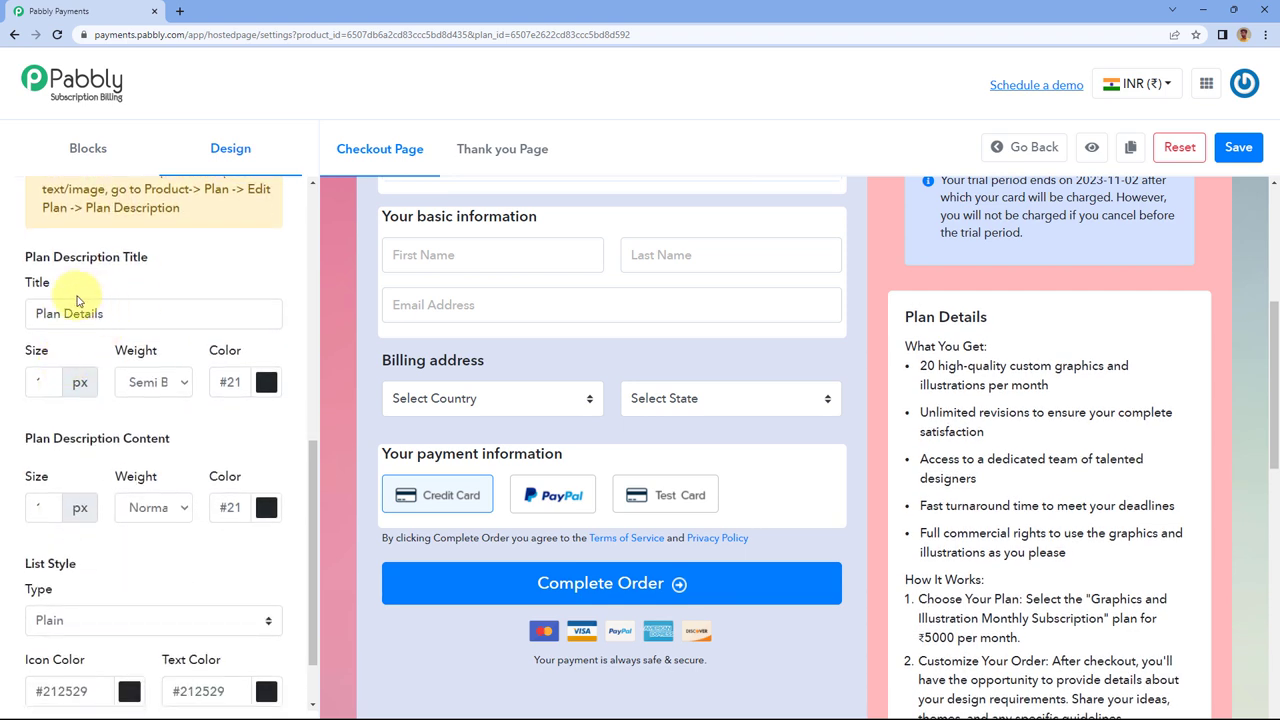
drag(128, 314, 2, 313)
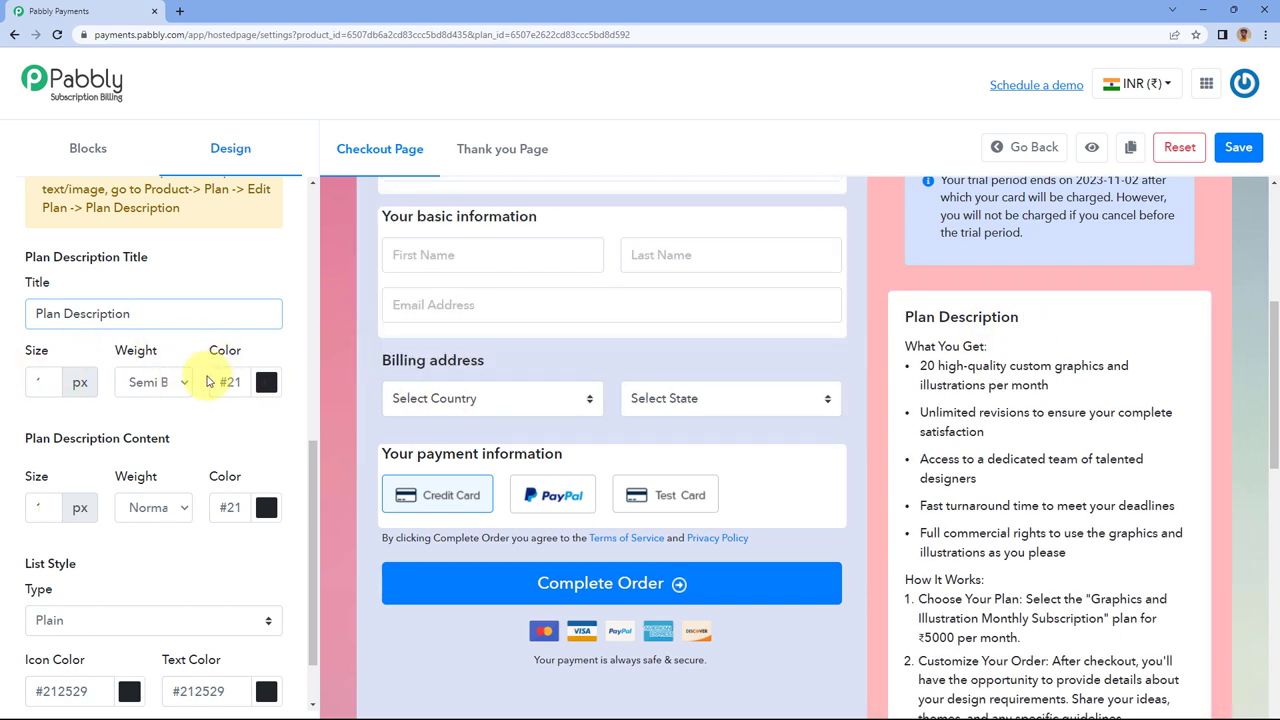
Style the plan description content with Semi Bold weight and a black text color.
scroll(90, 416, down, 1)
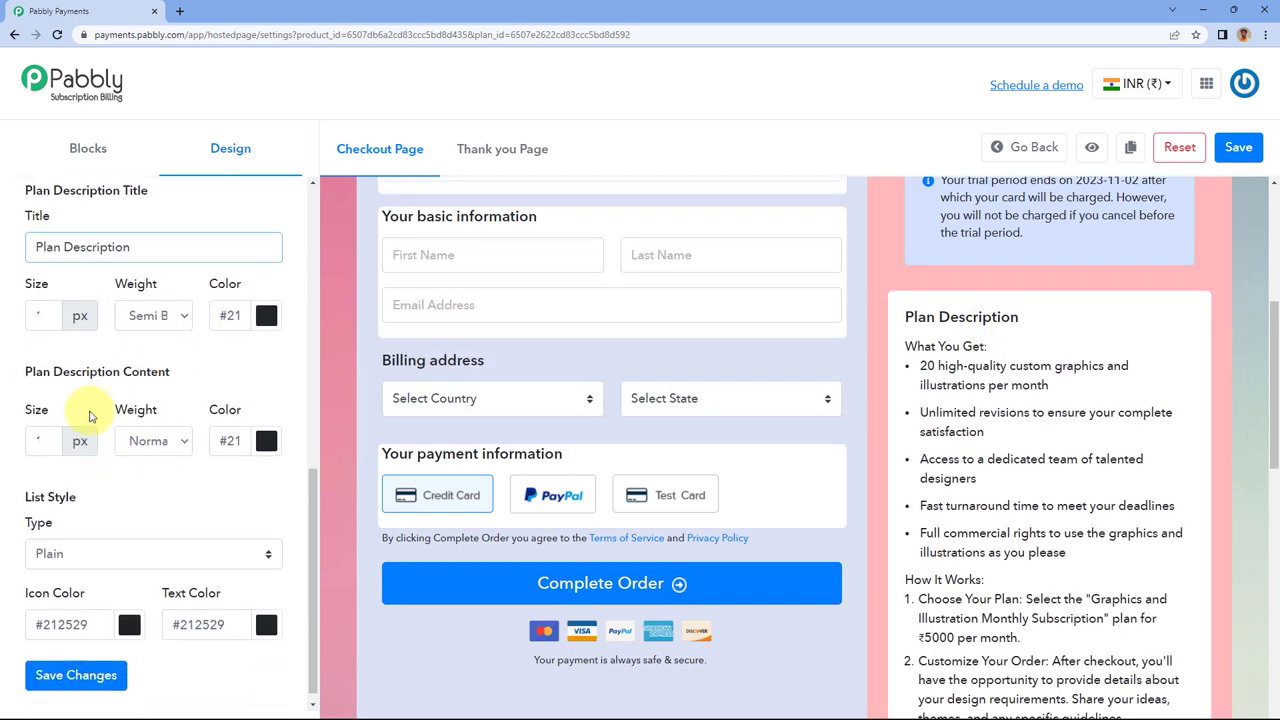
triple_click(44, 438)
click(44, 447)
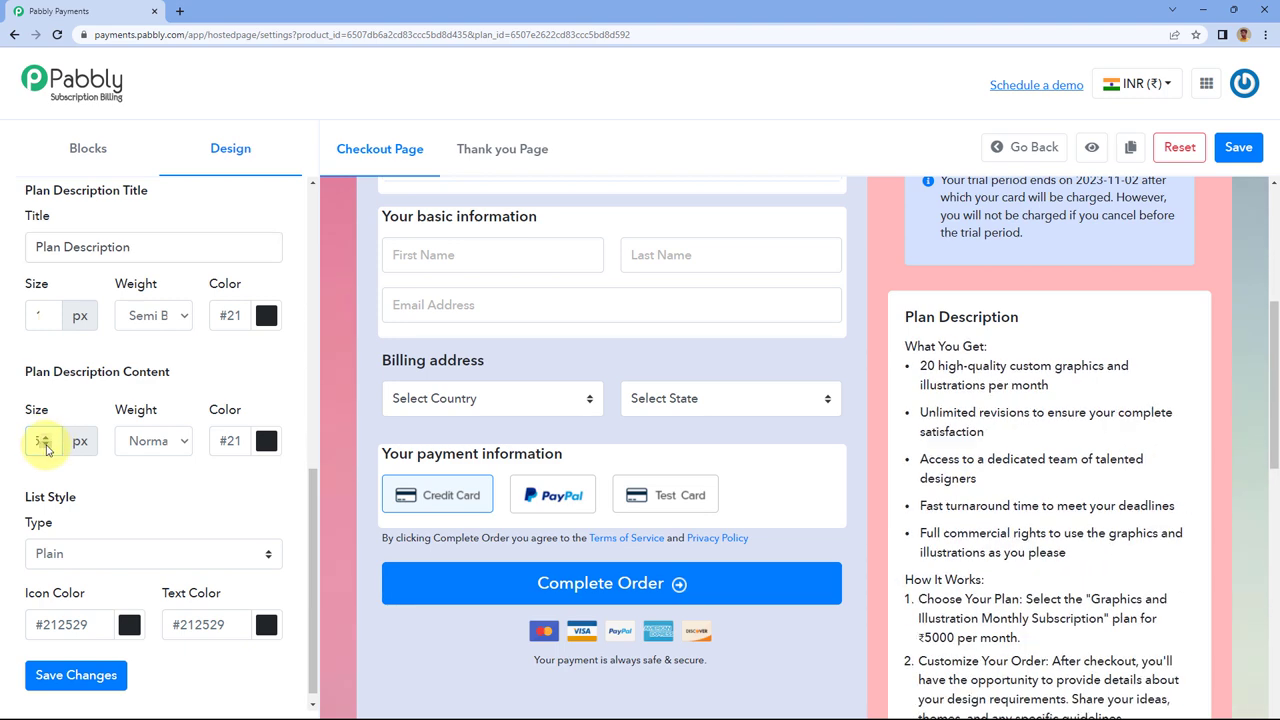
click(176, 441)
click(174, 481)
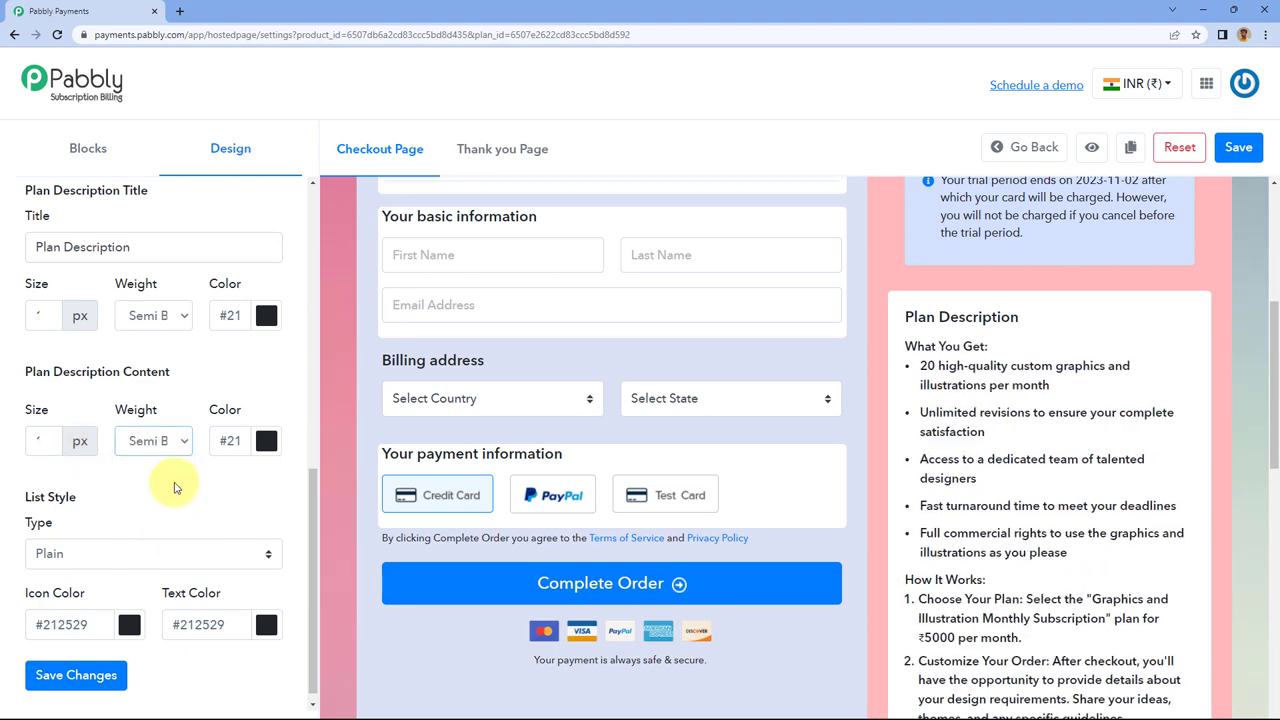
click(265, 440)
drag(231, 503, 199, 645)
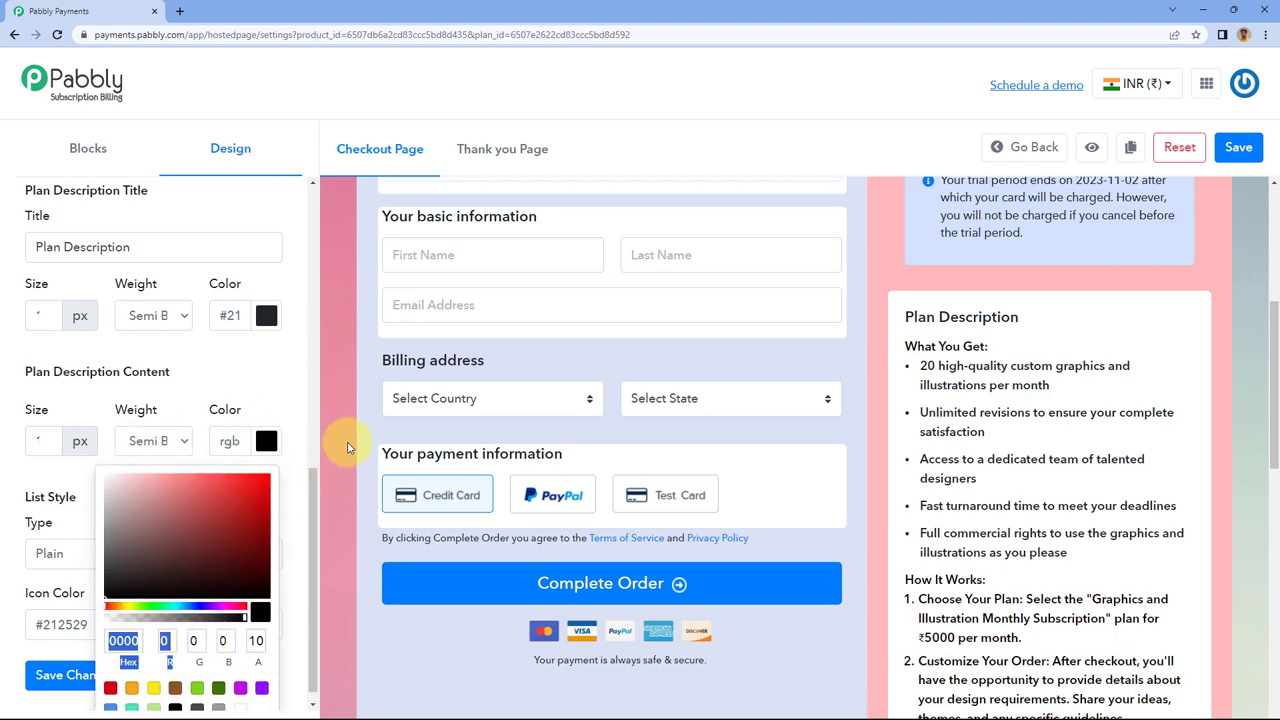
click(249, 356)
Set the plan description's list style type to Arrow after trying Pointer.
scroll(123, 453, down, 1)
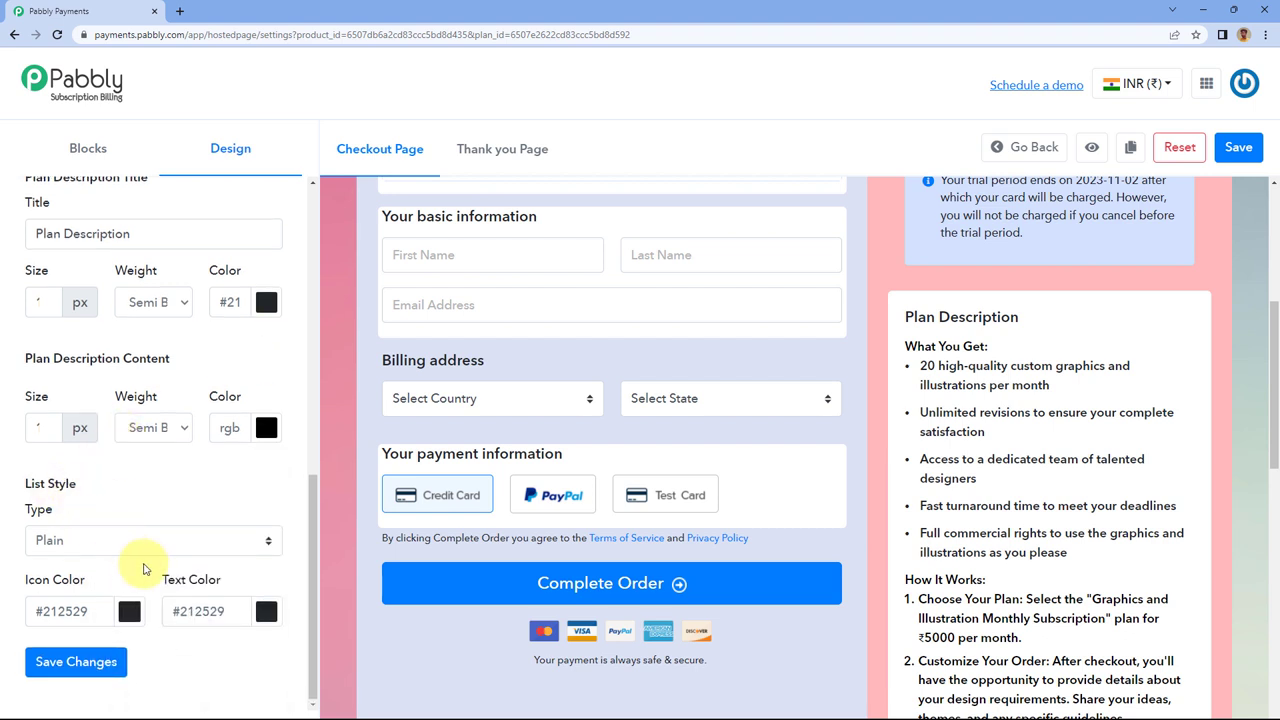
click(145, 545)
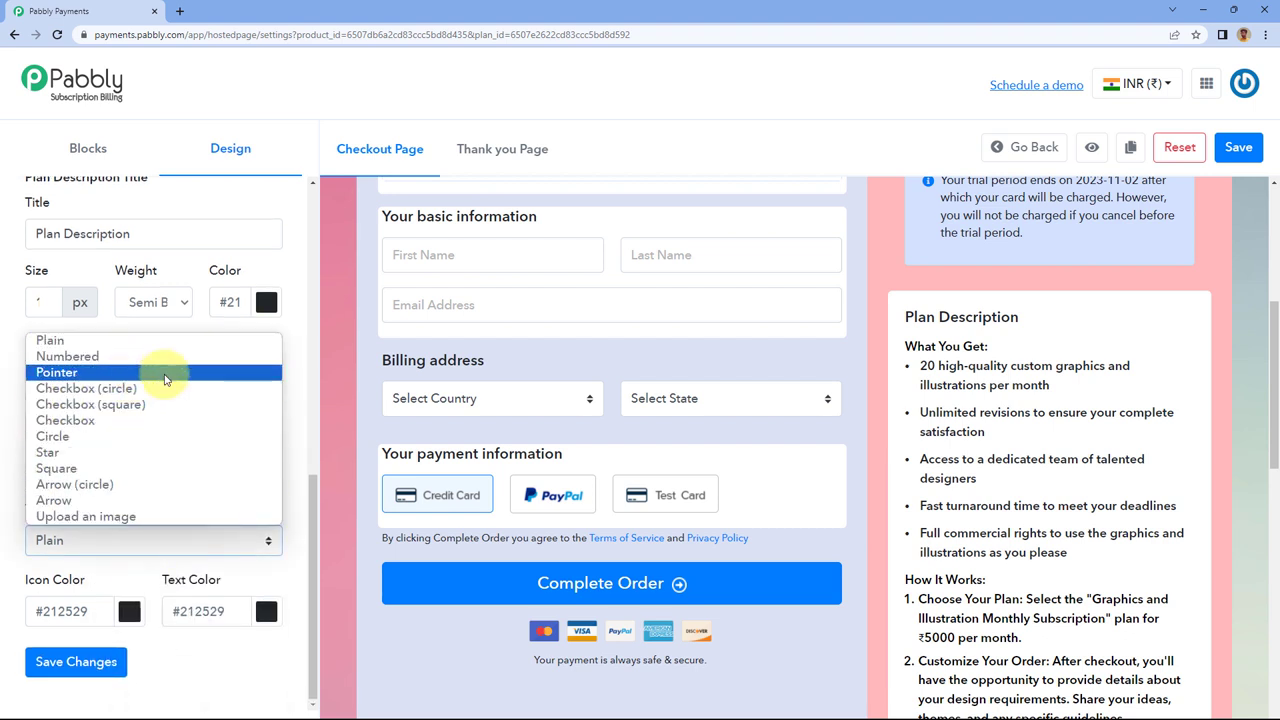
click(86, 372)
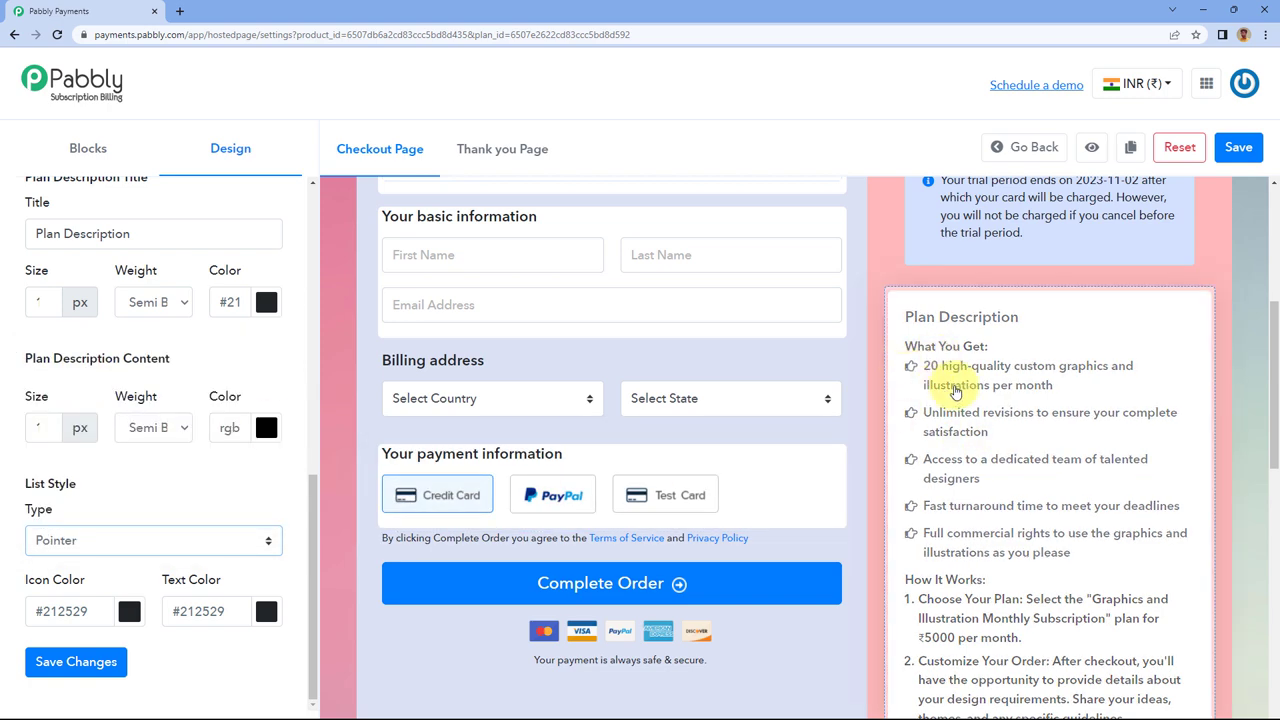
click(174, 546)
click(105, 500)
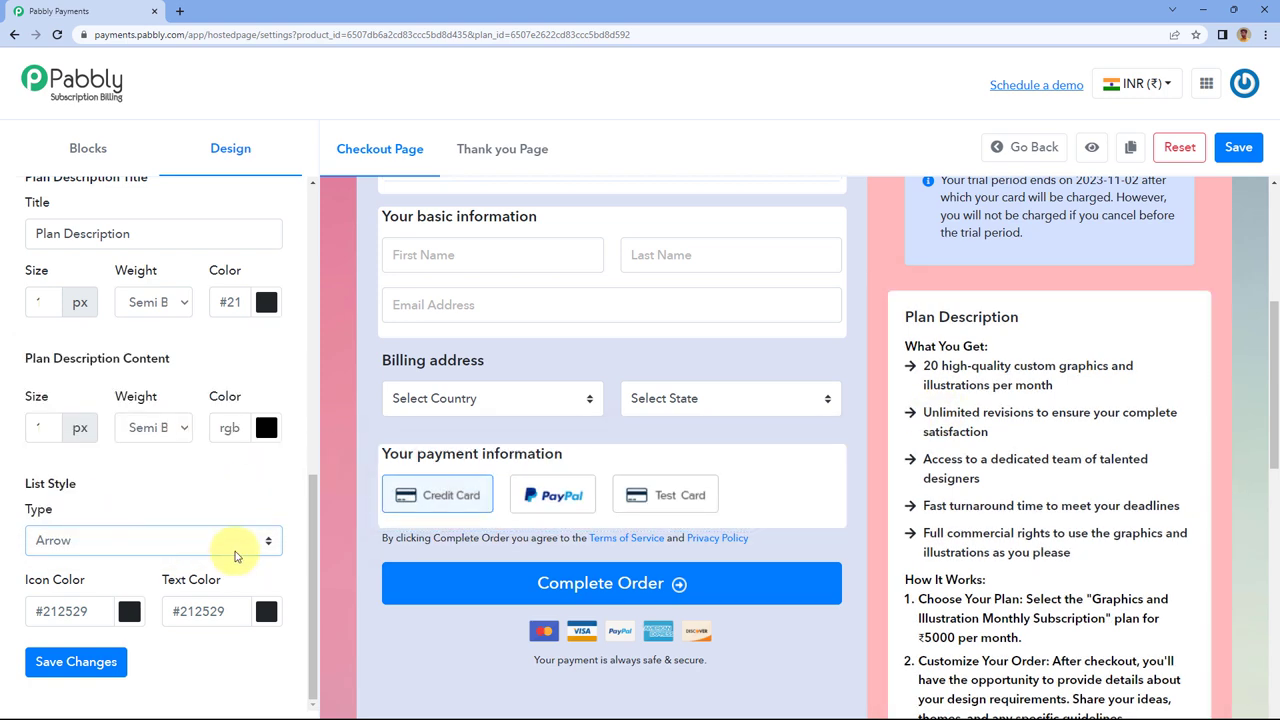
Set the list's icon color to black and its text color to near-black (7, 7, 7) after trying red.
click(130, 611)
drag(106, 674, 3, 697)
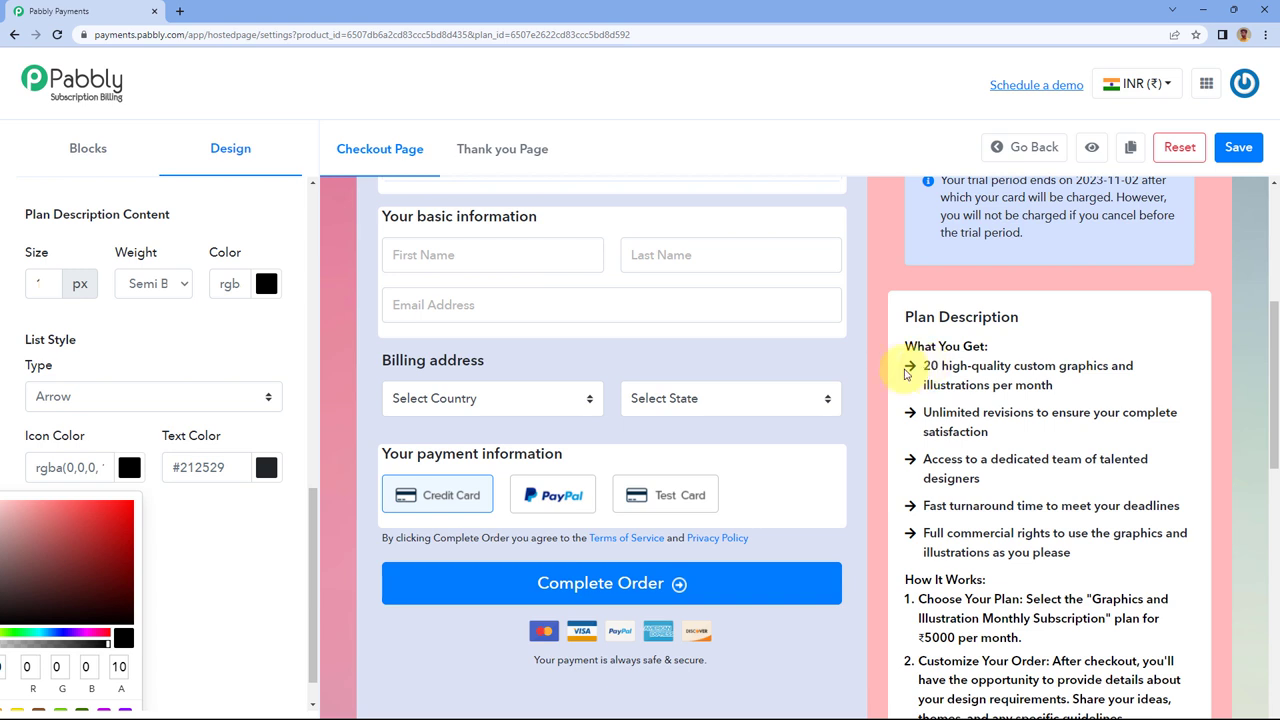
click(241, 543)
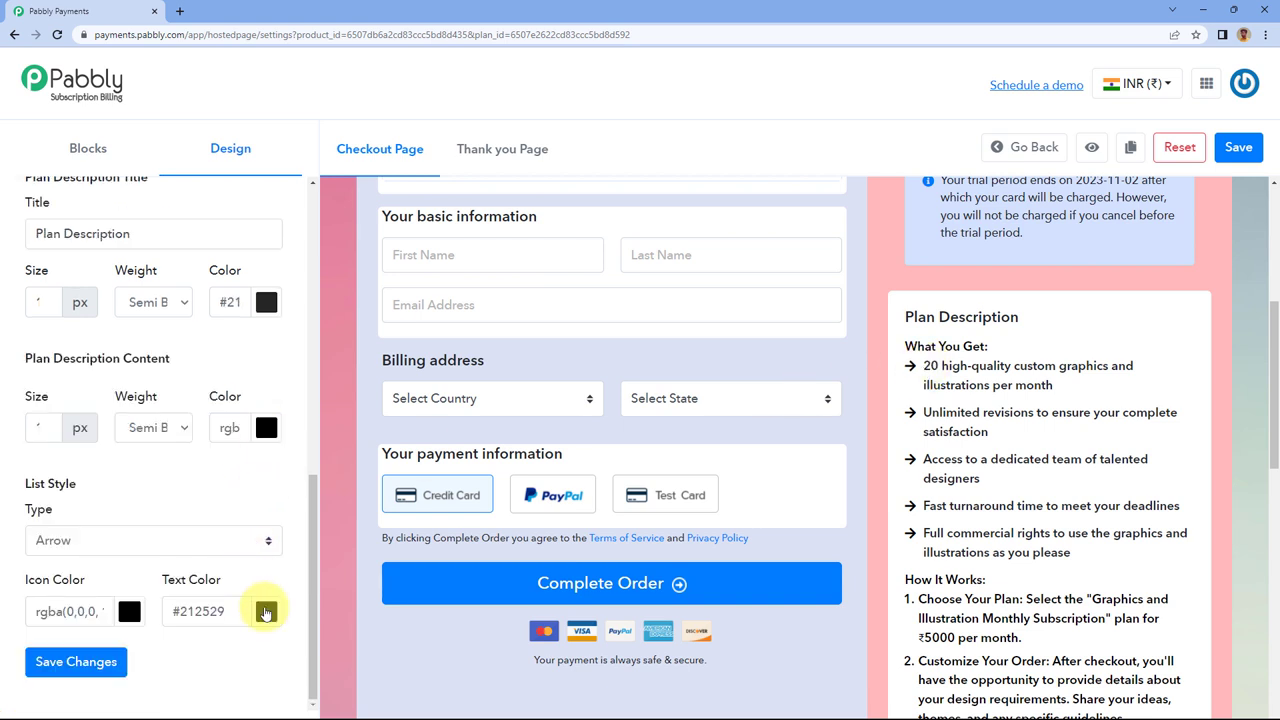
click(266, 613)
drag(214, 594, 272, 480)
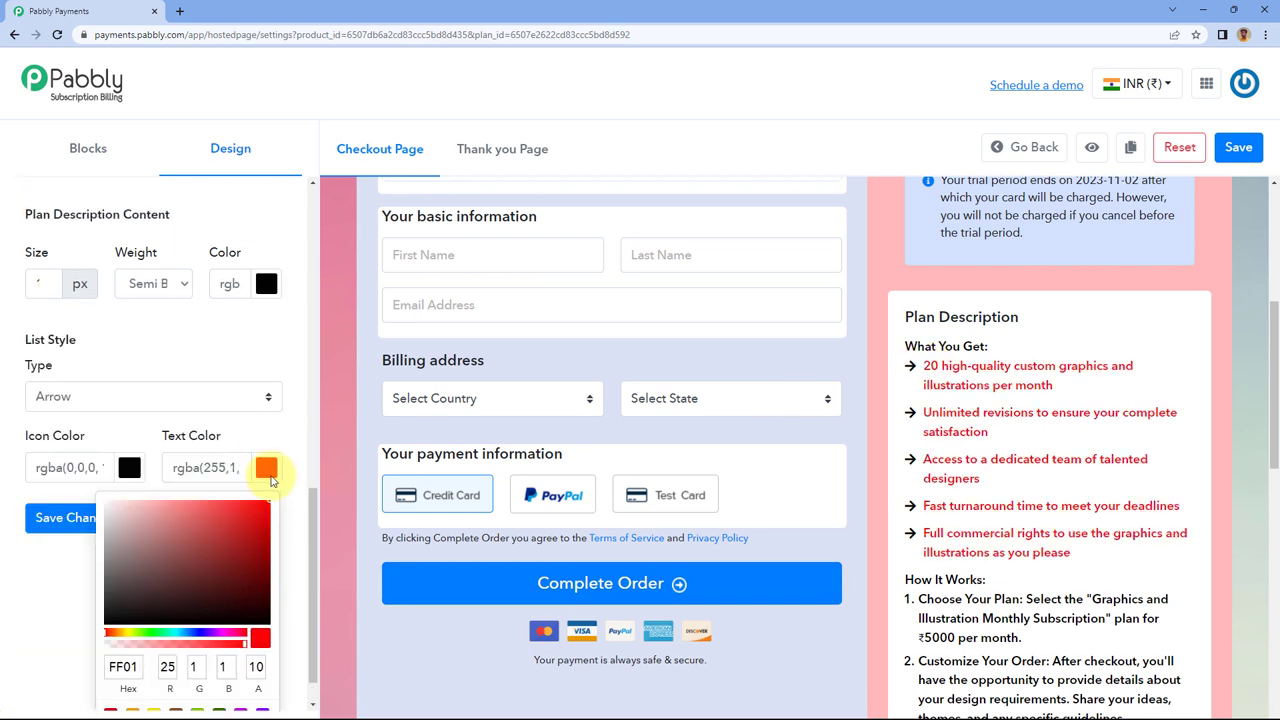
drag(229, 529, 70, 627)
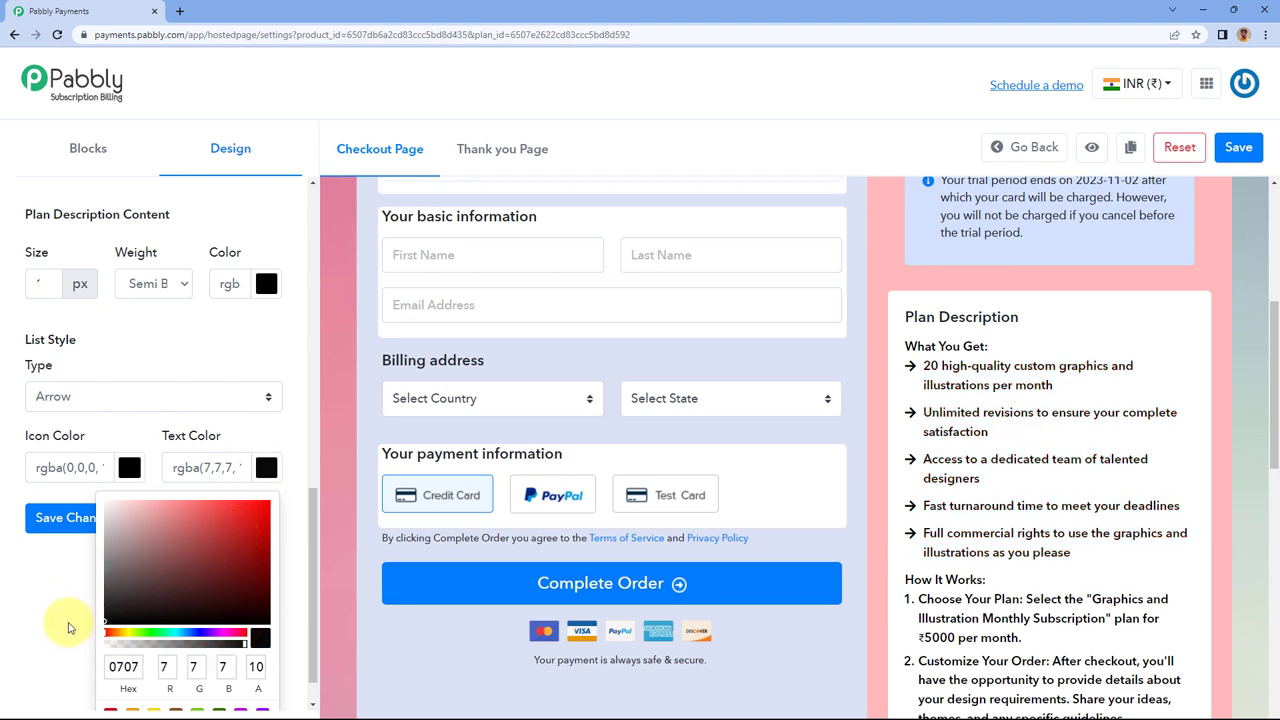
click(43, 580)
Return to the block list and open the Basic Info block's design settings.
scroll(224, 400, up, 3)
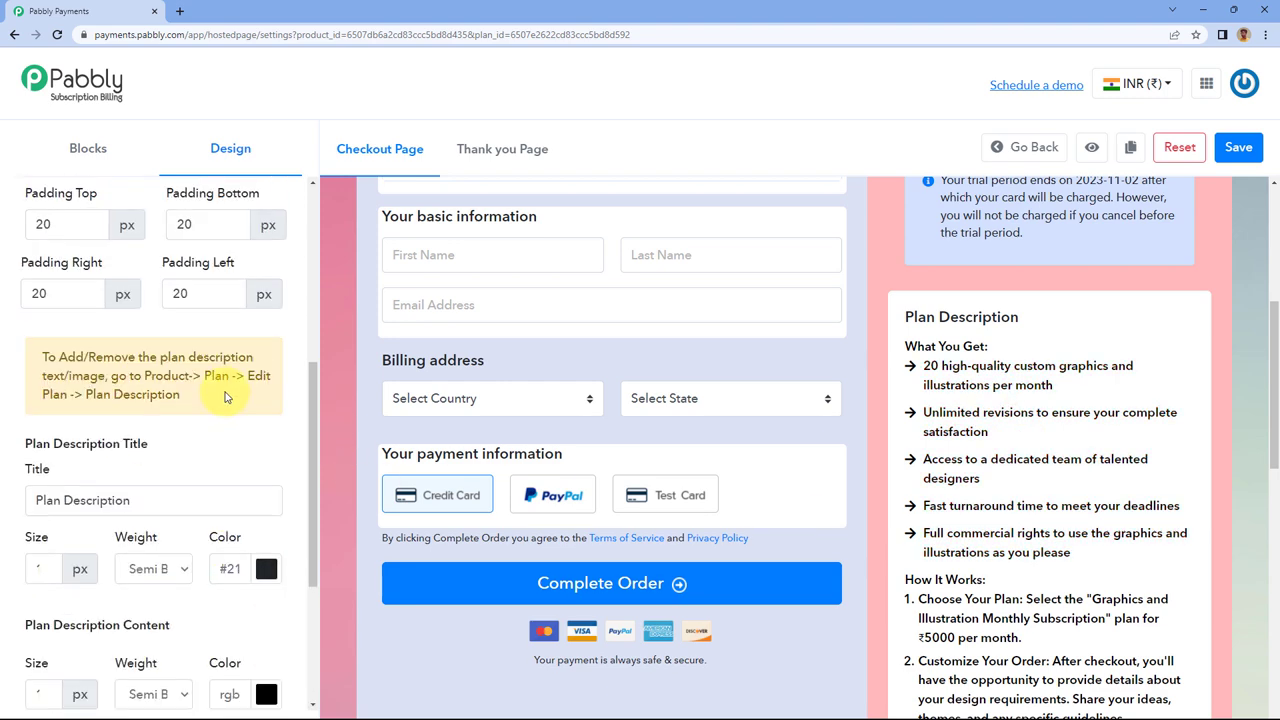
scroll(226, 397, up, 5)
click(98, 160)
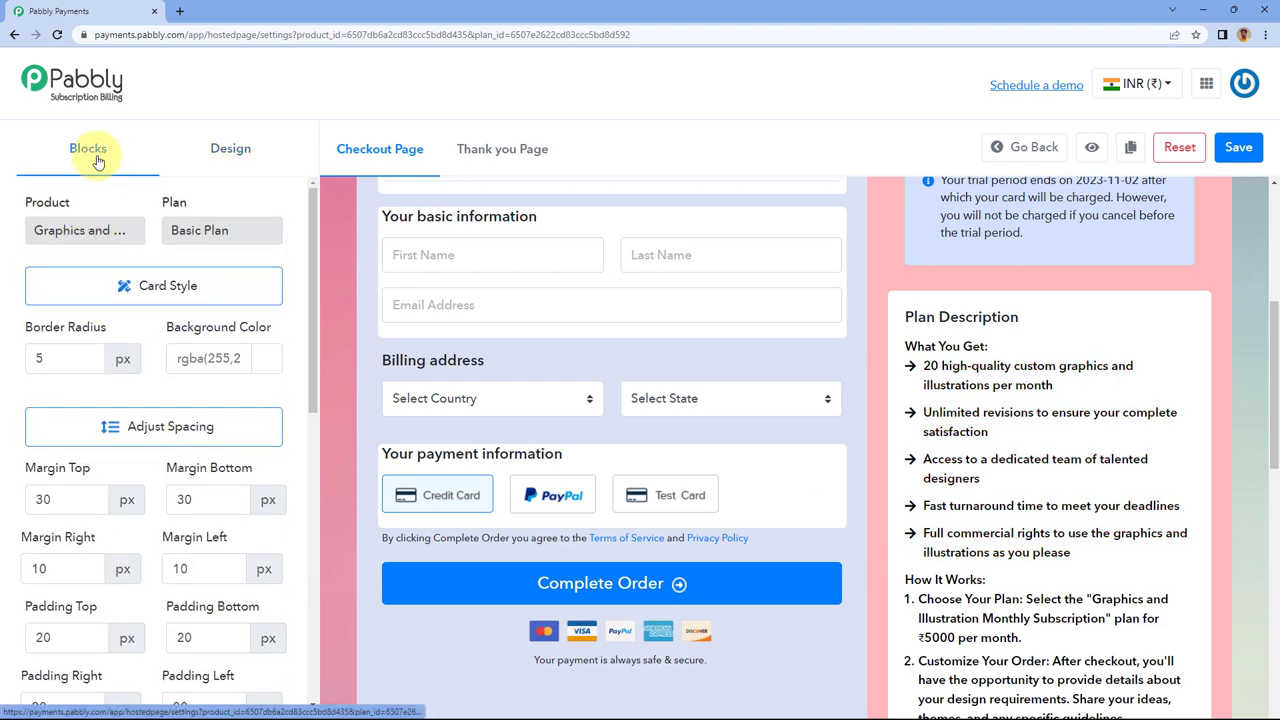
scroll(48, 386, down, 3)
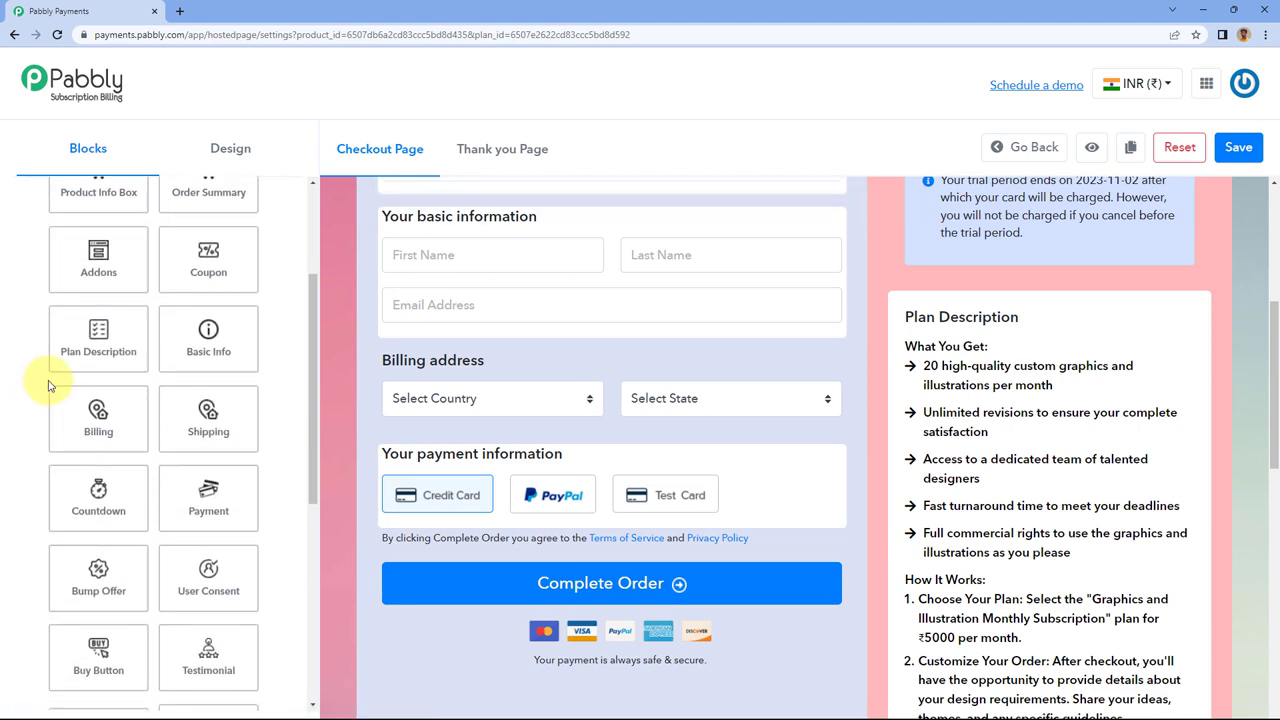
scroll(466, 343, up, 2)
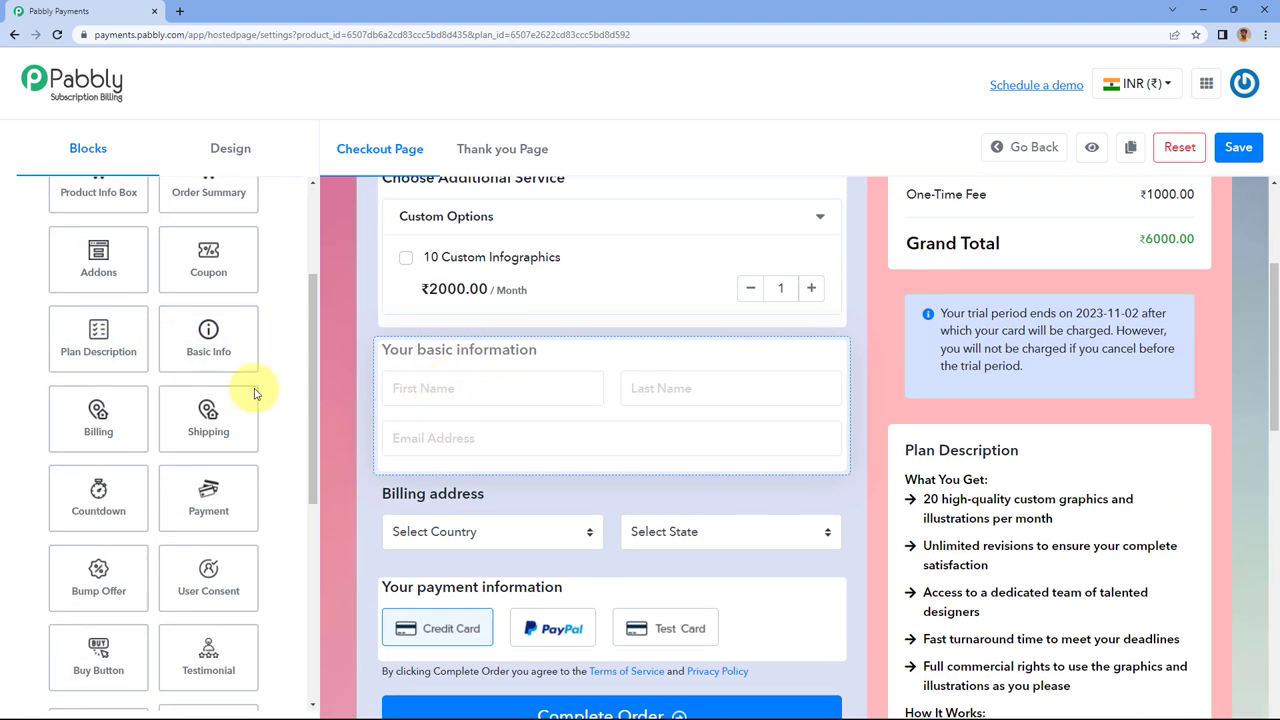
click(237, 330)
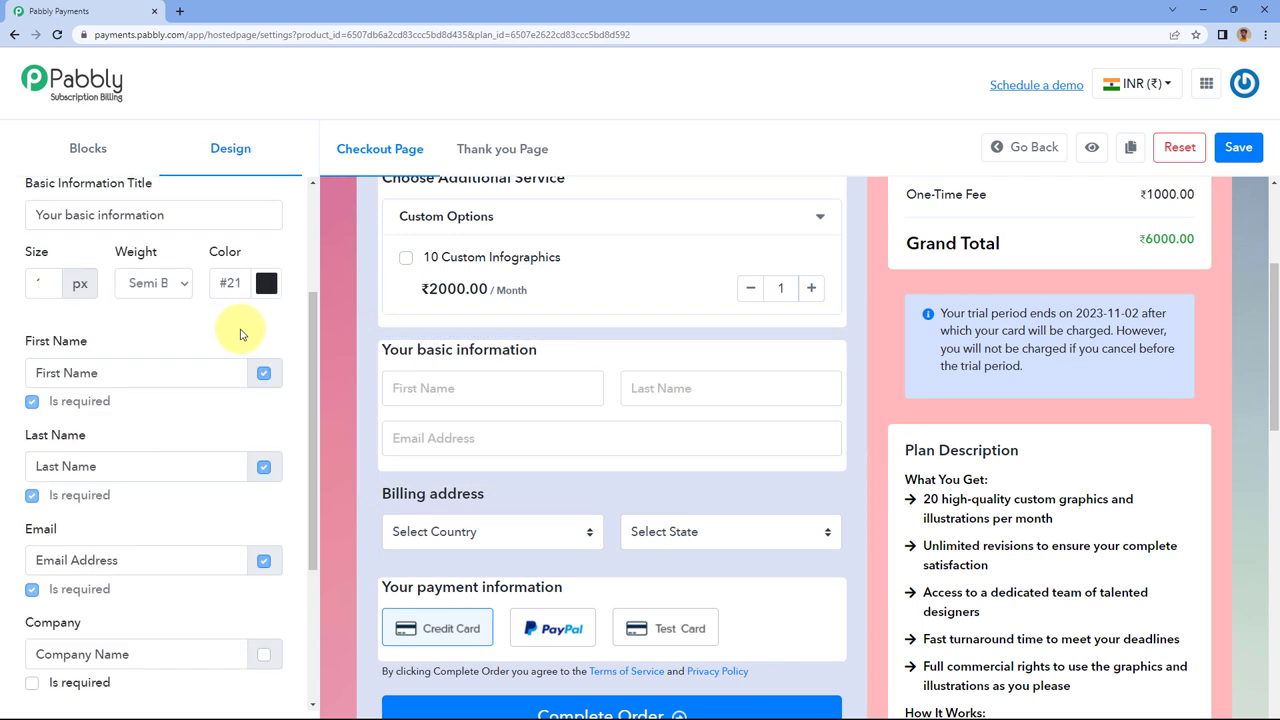
Try a larger size for the basic information title, restore it, and change the title to "Customer Details".
click(44, 284)
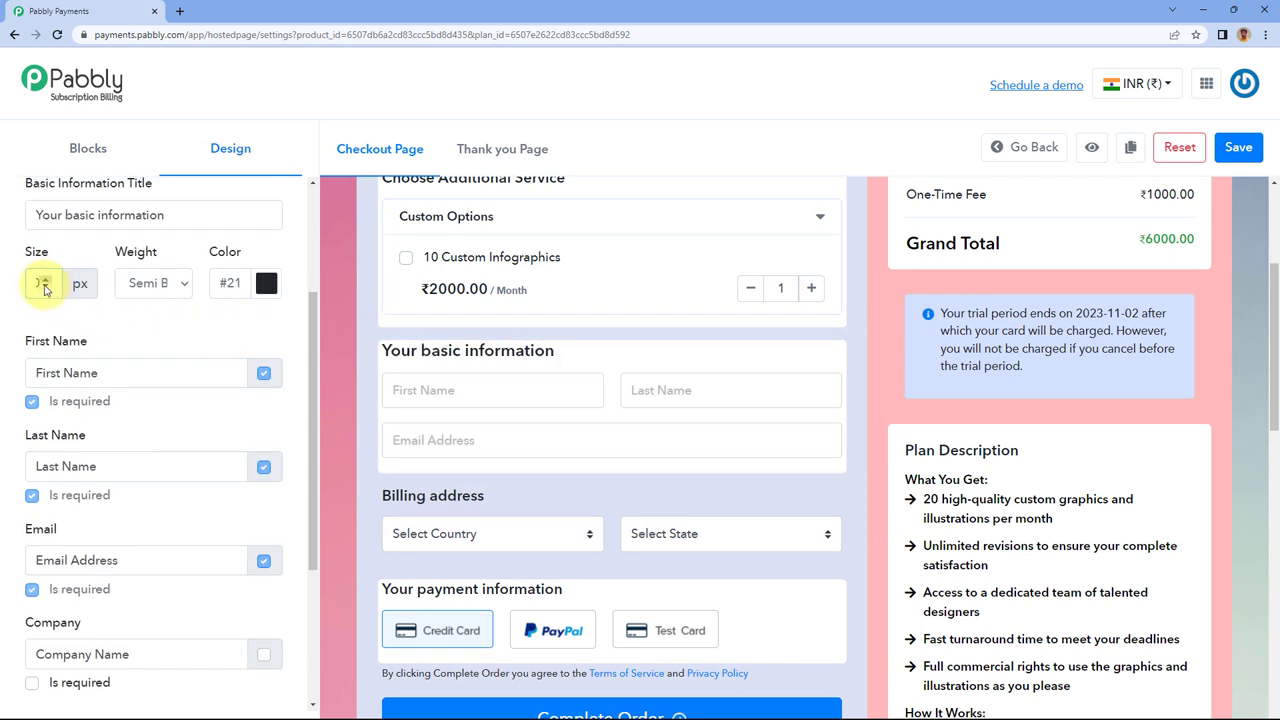
click(45, 287)
click(45, 287)
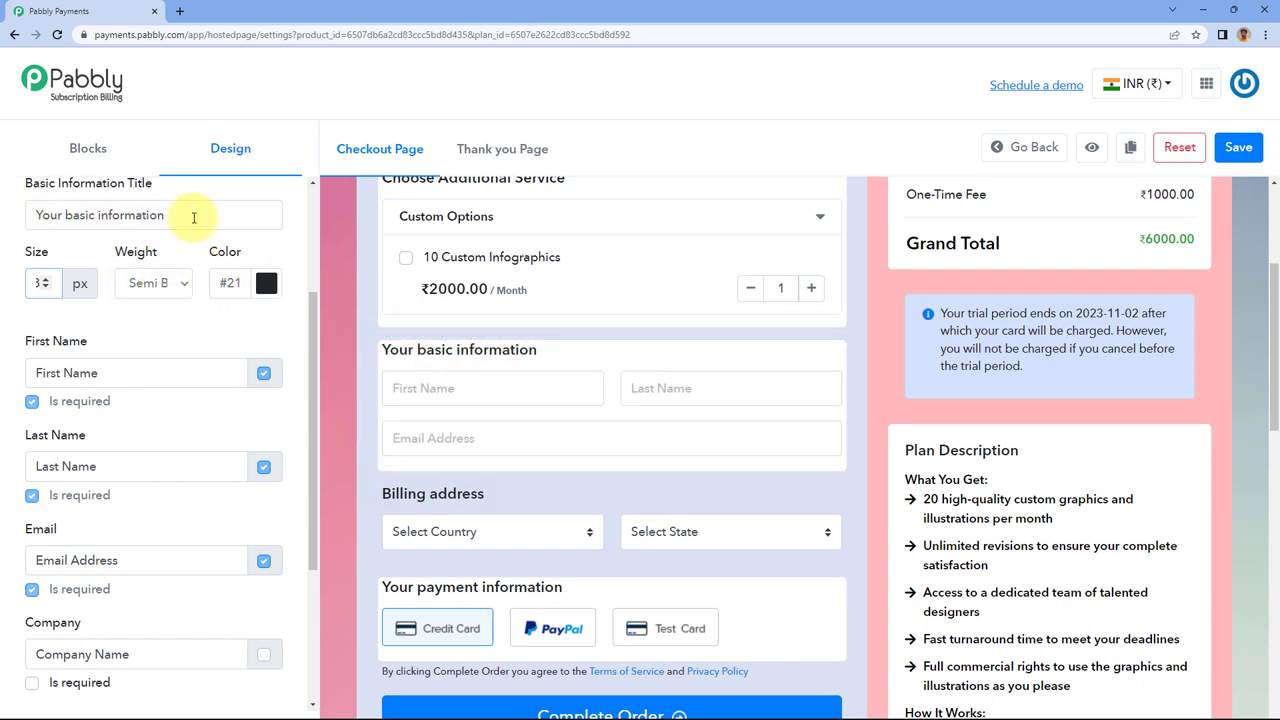
drag(194, 217, 3, 223)
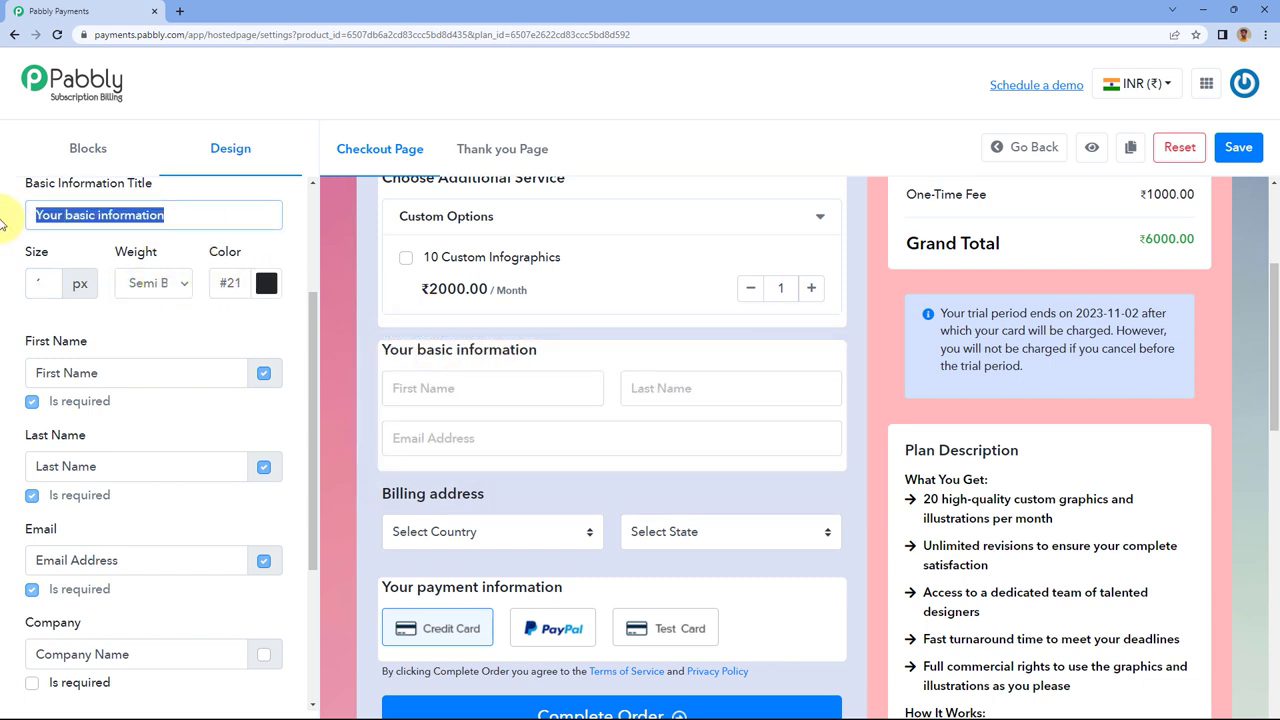
text(Customer Details)
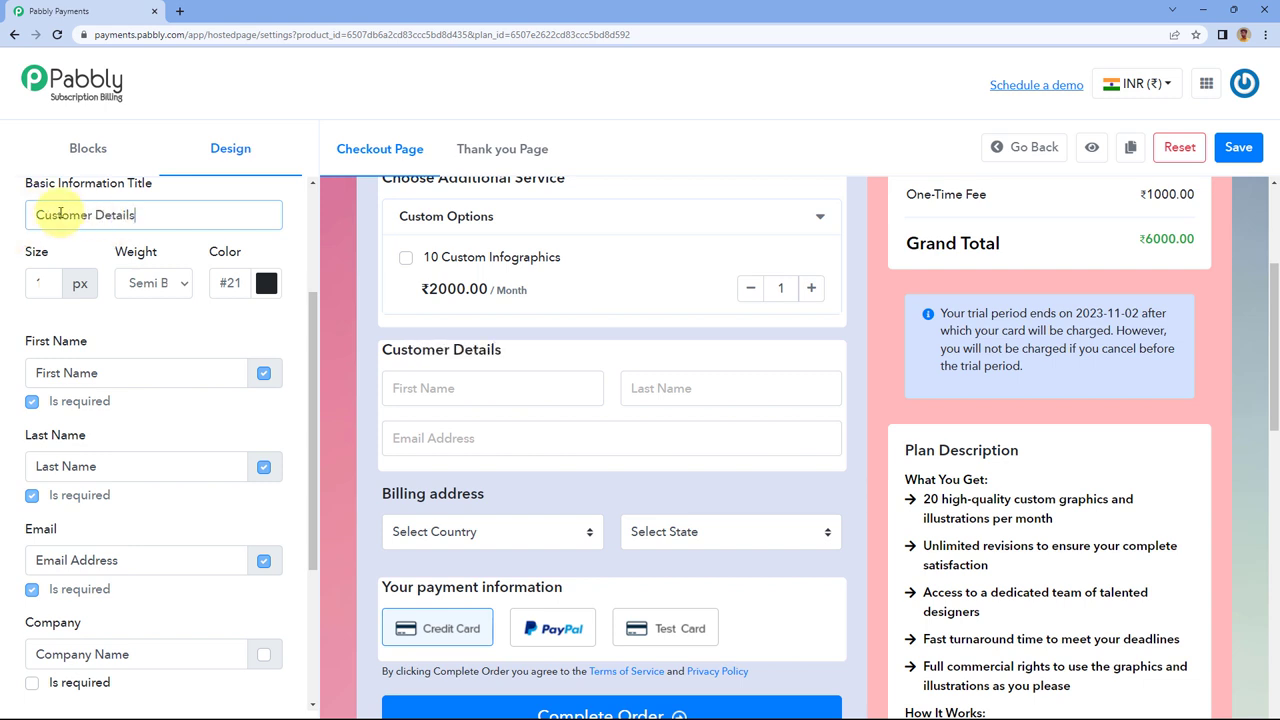
Review the customer detail fields and enable the Company, Phone and Website fields.
scroll(80, 190, up, 1)
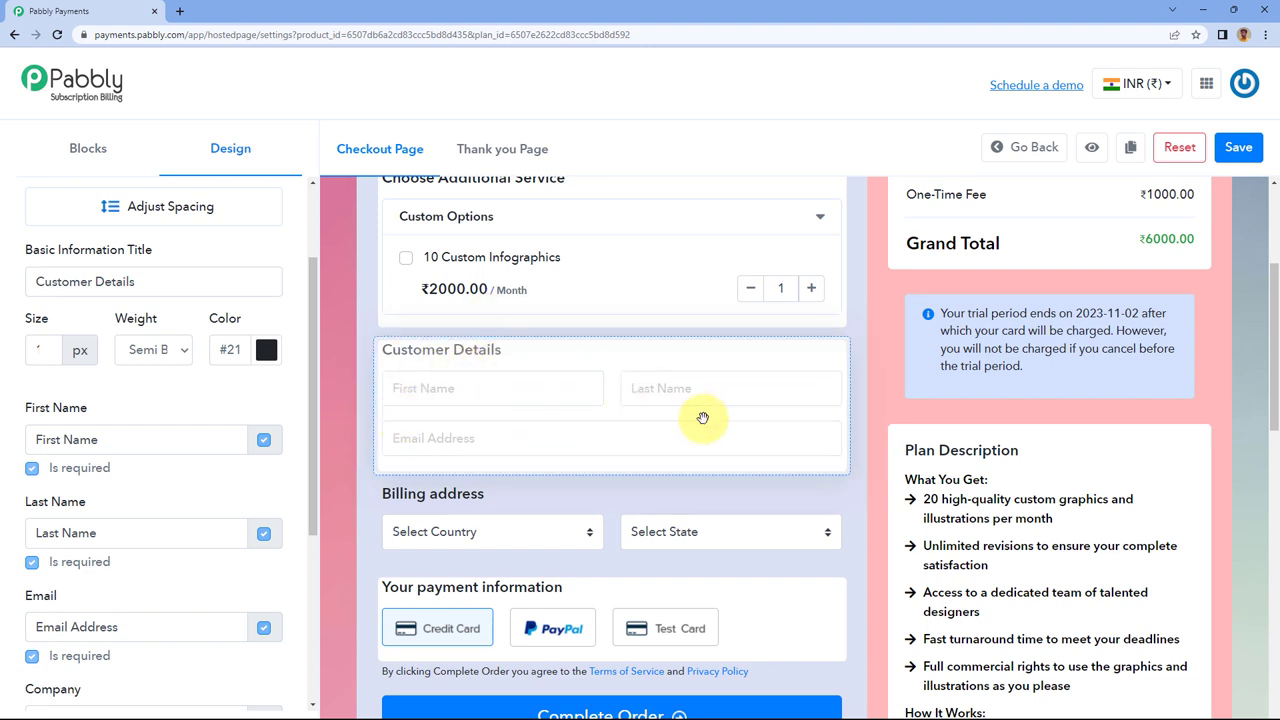
scroll(137, 390, down, 1)
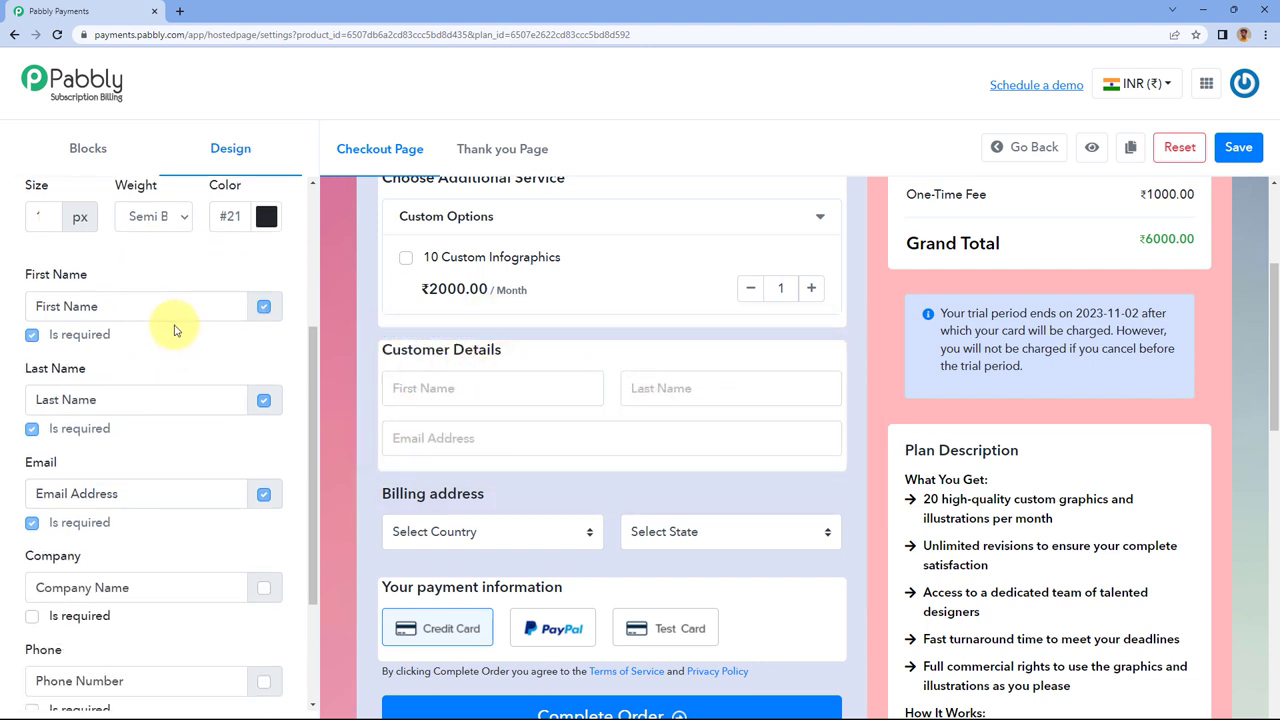
scroll(175, 331, down, 1)
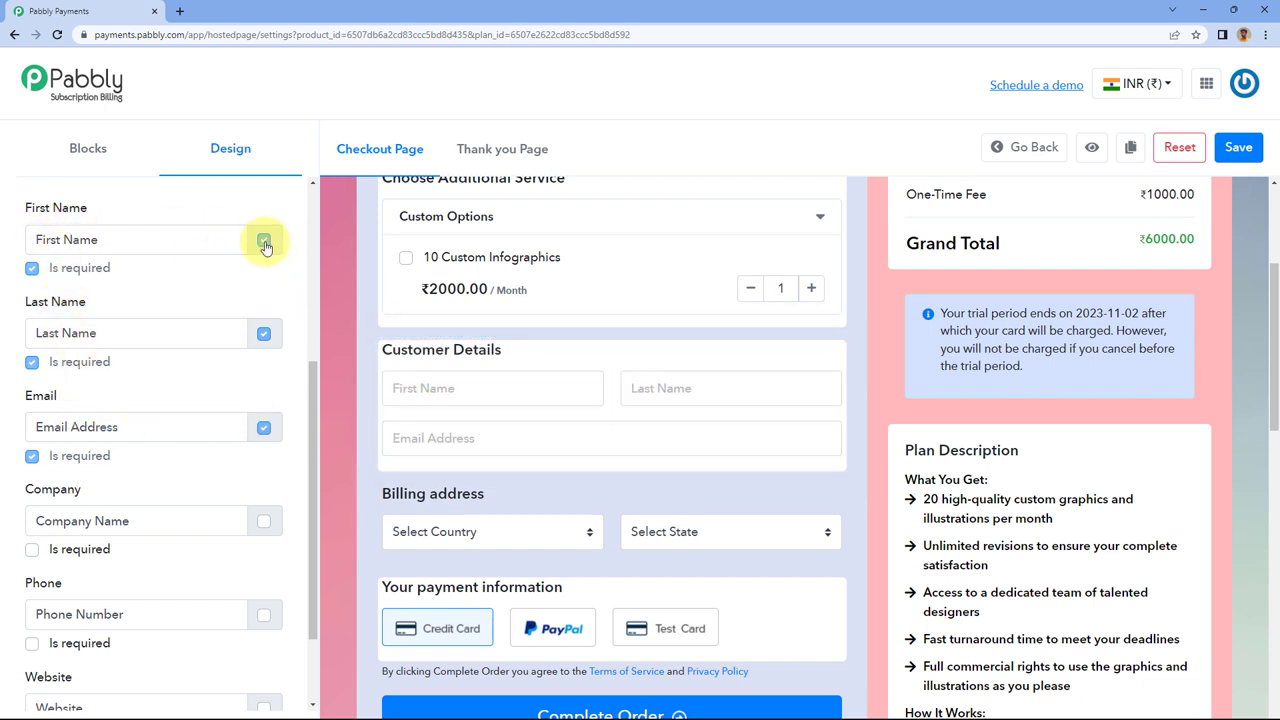
scroll(189, 328, down, 3)
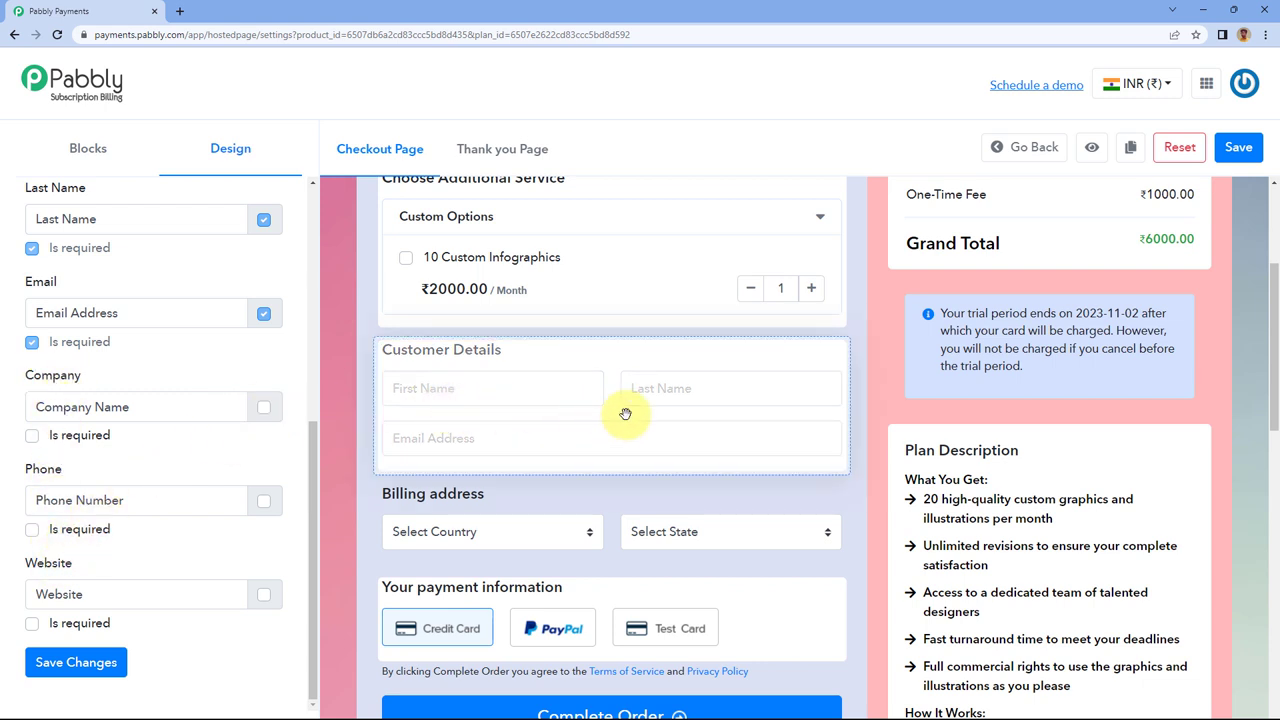
click(264, 410)
click(264, 502)
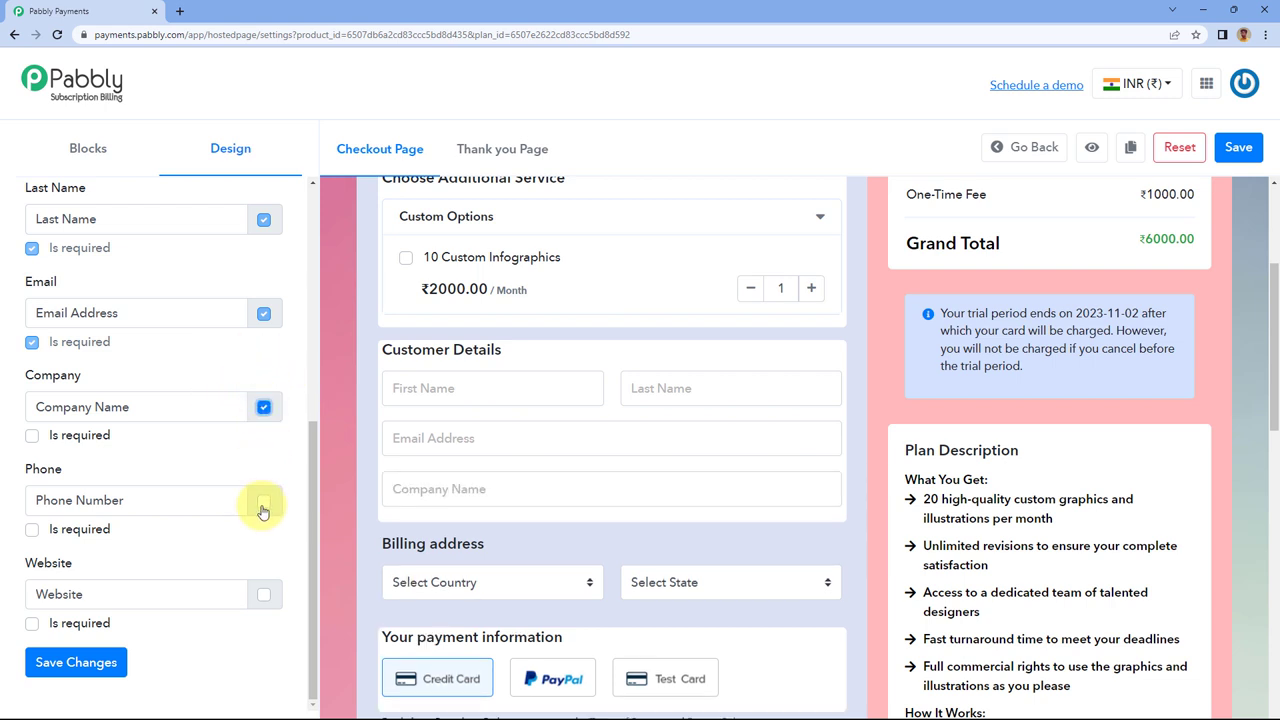
click(266, 597)
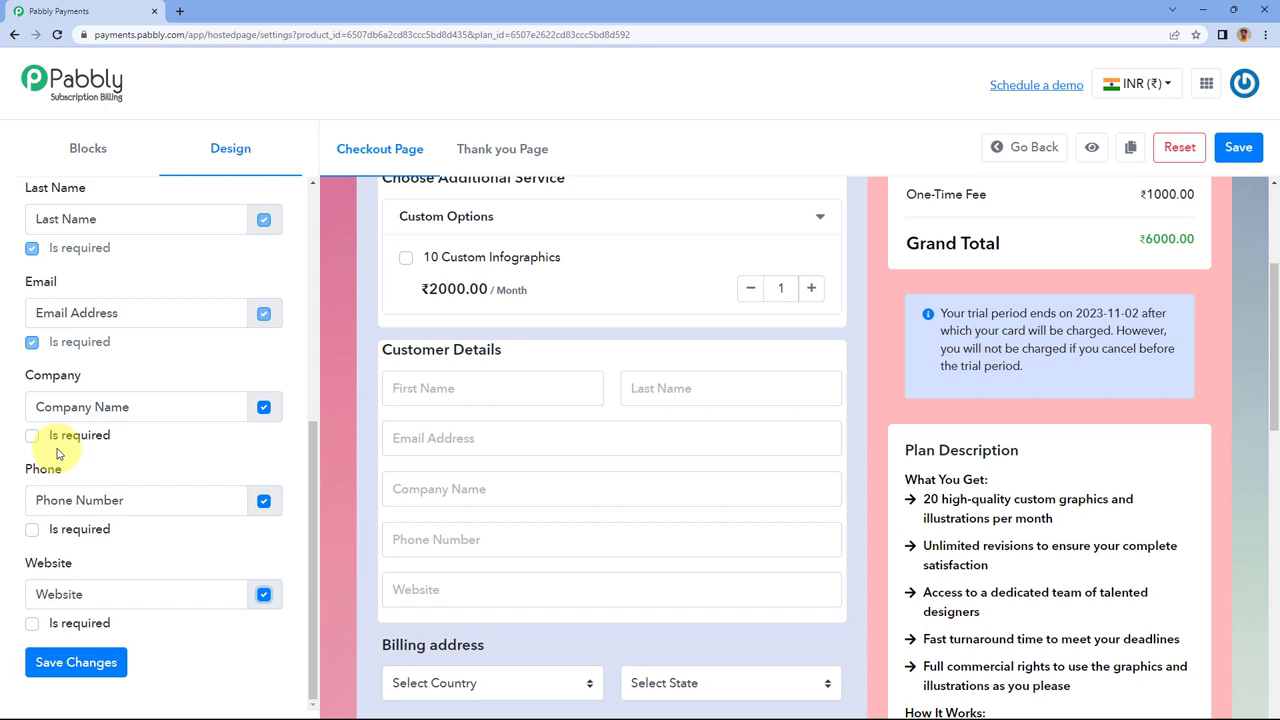
Make the Company, Phone and Website customer fields required.
click(32, 437)
click(32, 529)
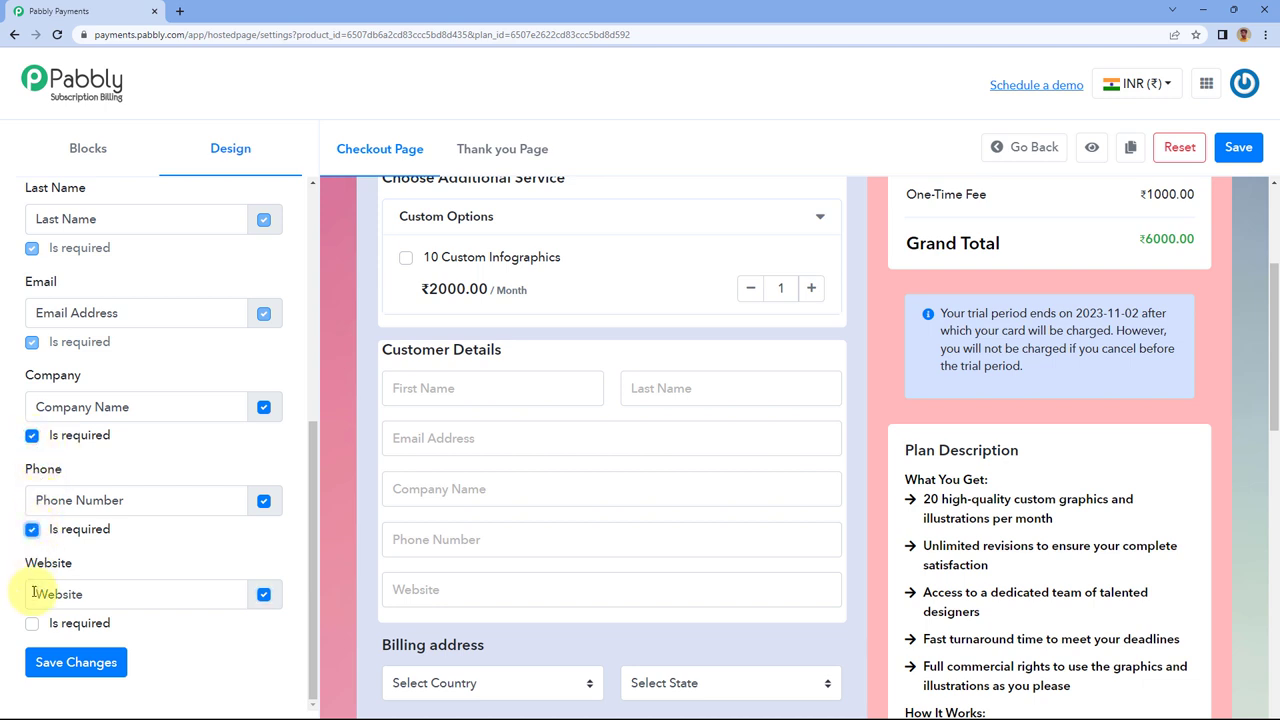
click(32, 622)
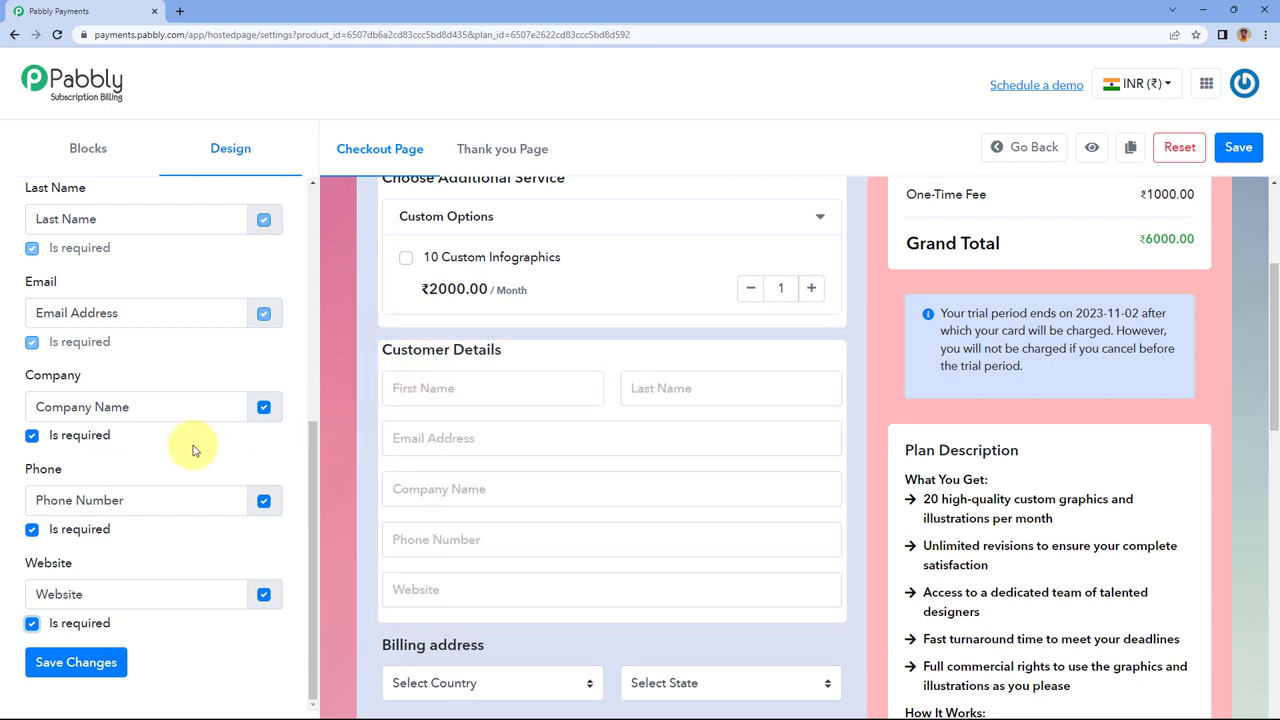
Make the Company and Website fields optional again, disable both, and save the customer detail changes.
click(33, 625)
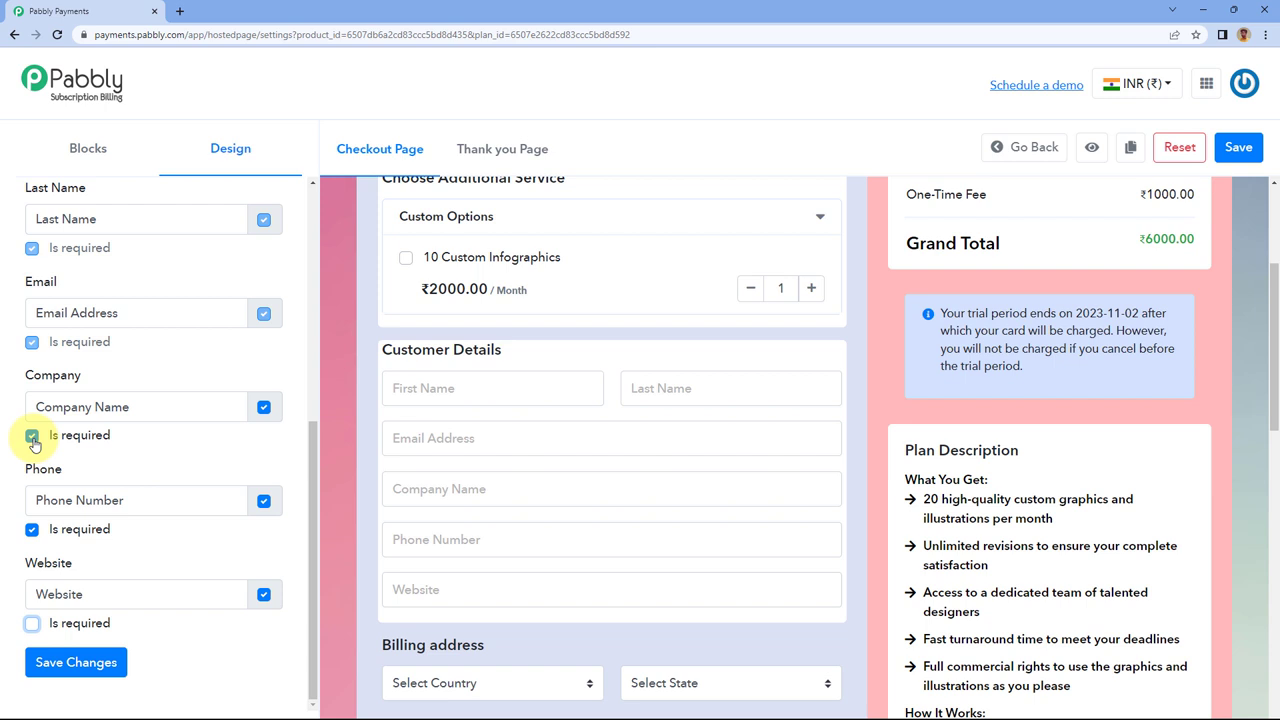
click(32, 437)
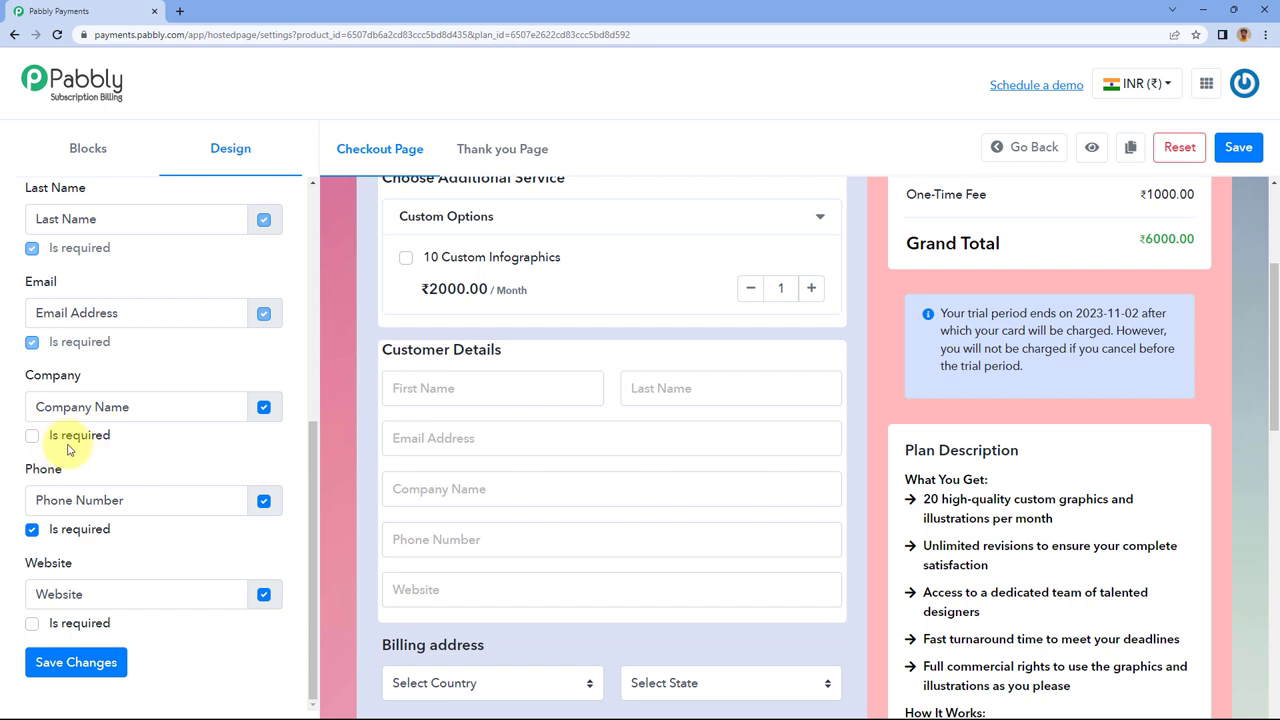
click(263, 407)
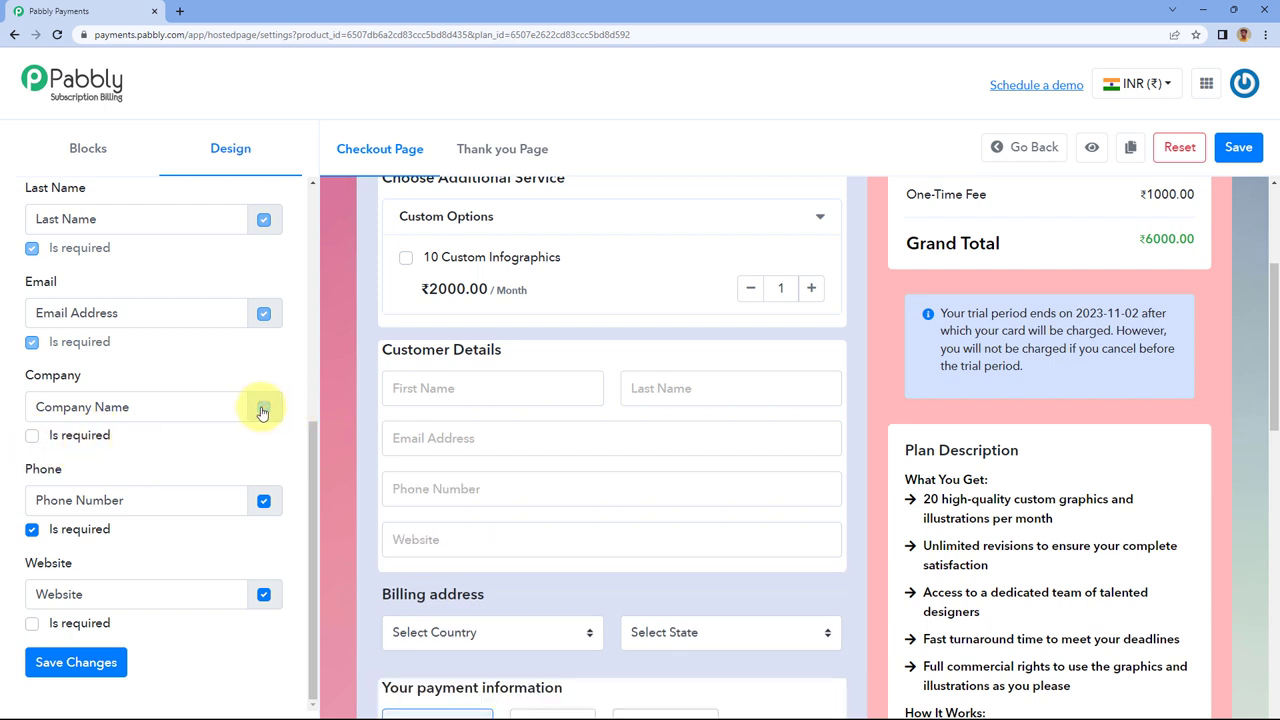
click(263, 597)
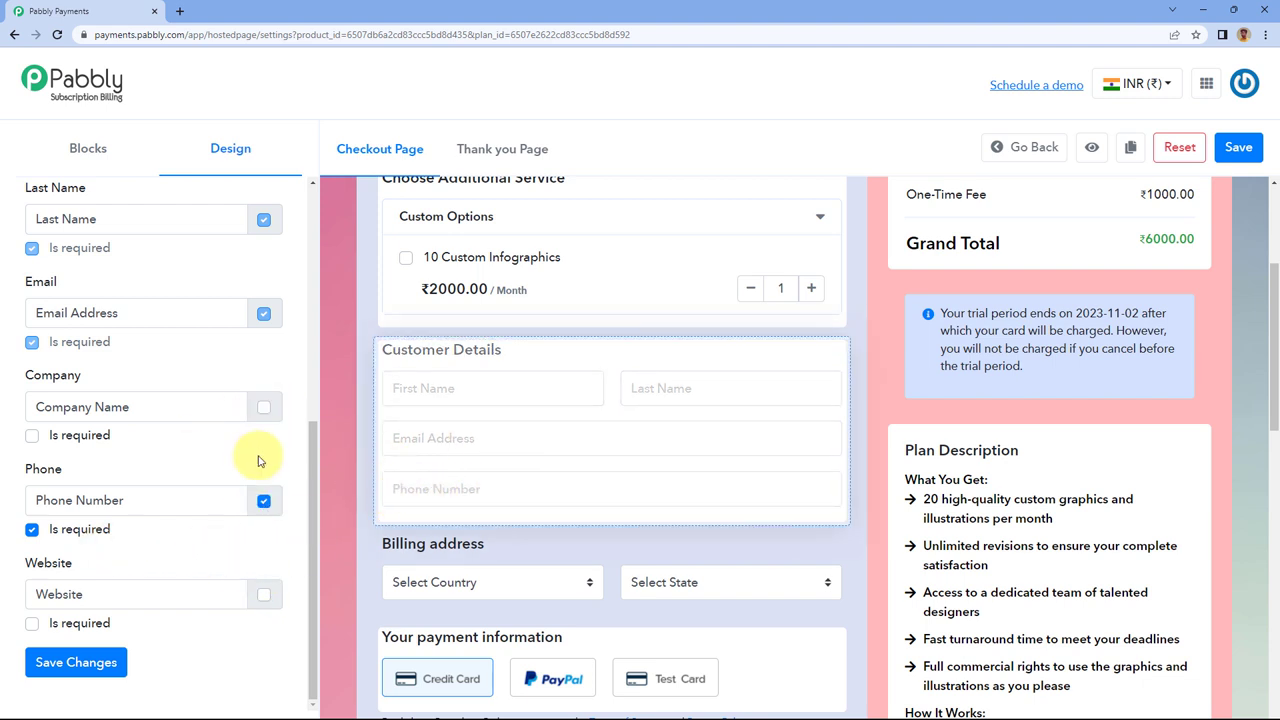
click(86, 663)
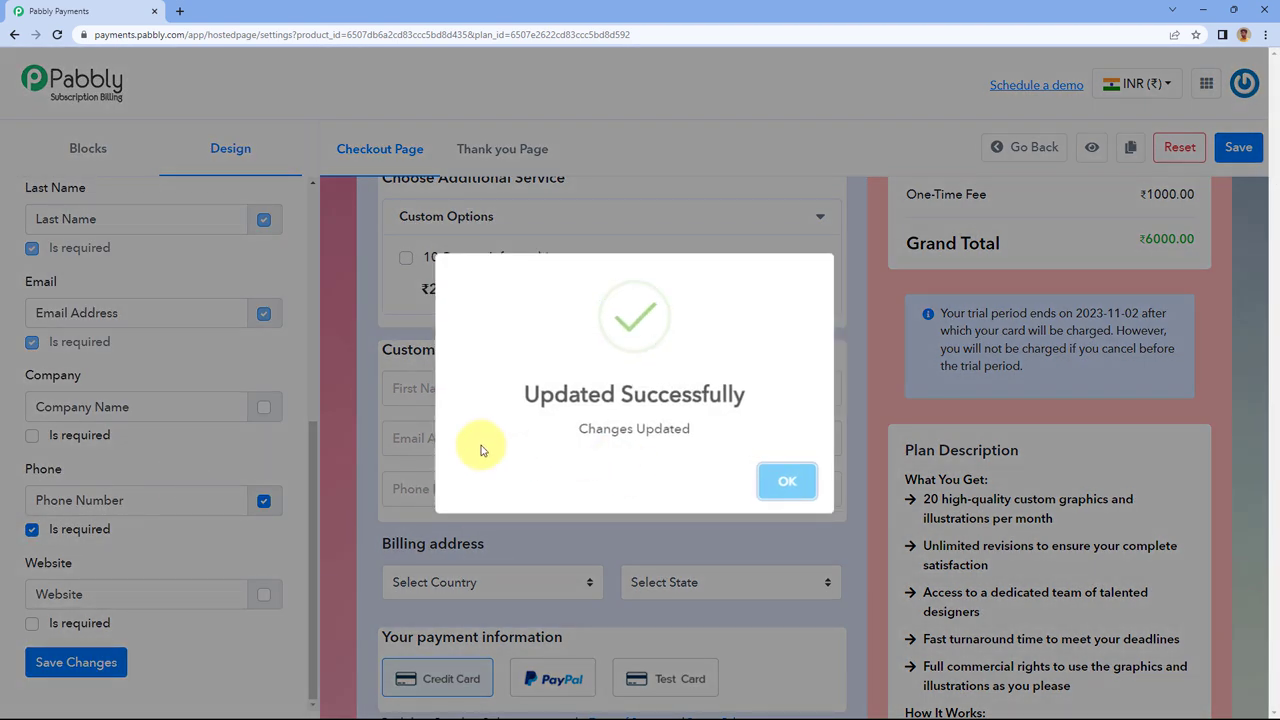
click(384, 322)
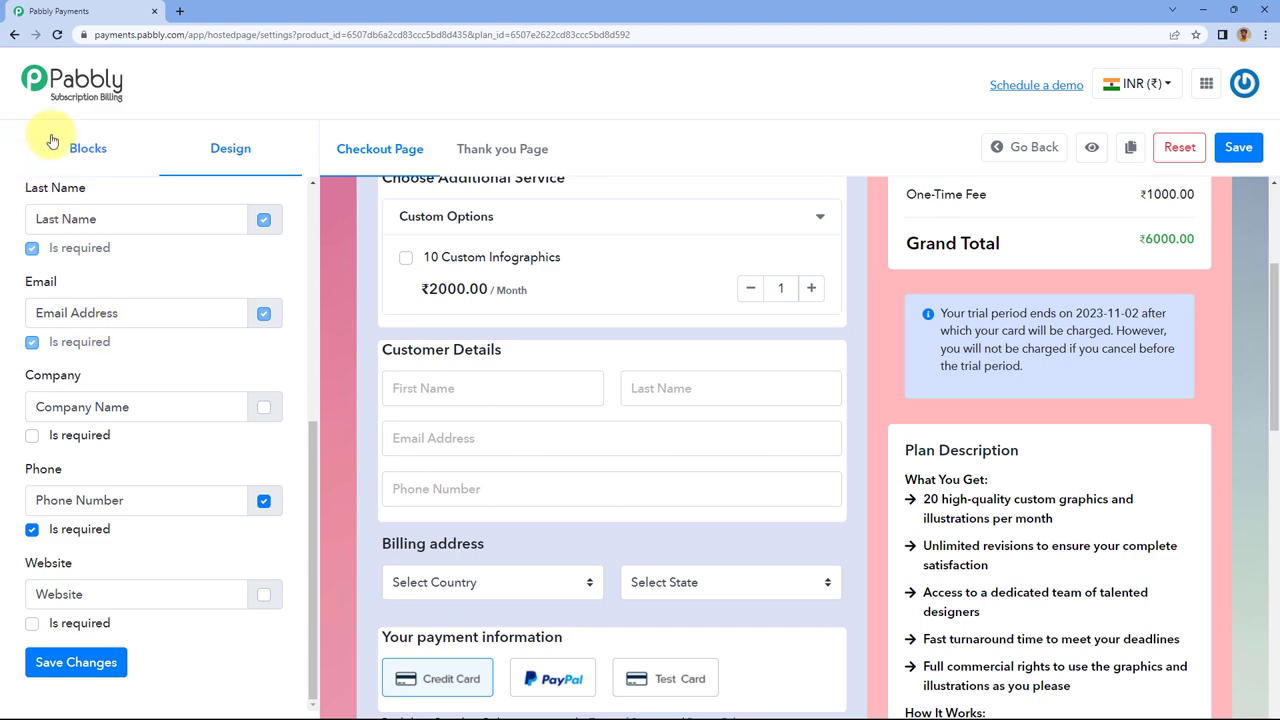
Return to the block list and open the Billing block's design settings.
click(45, 140)
scroll(60, 340, up, 4)
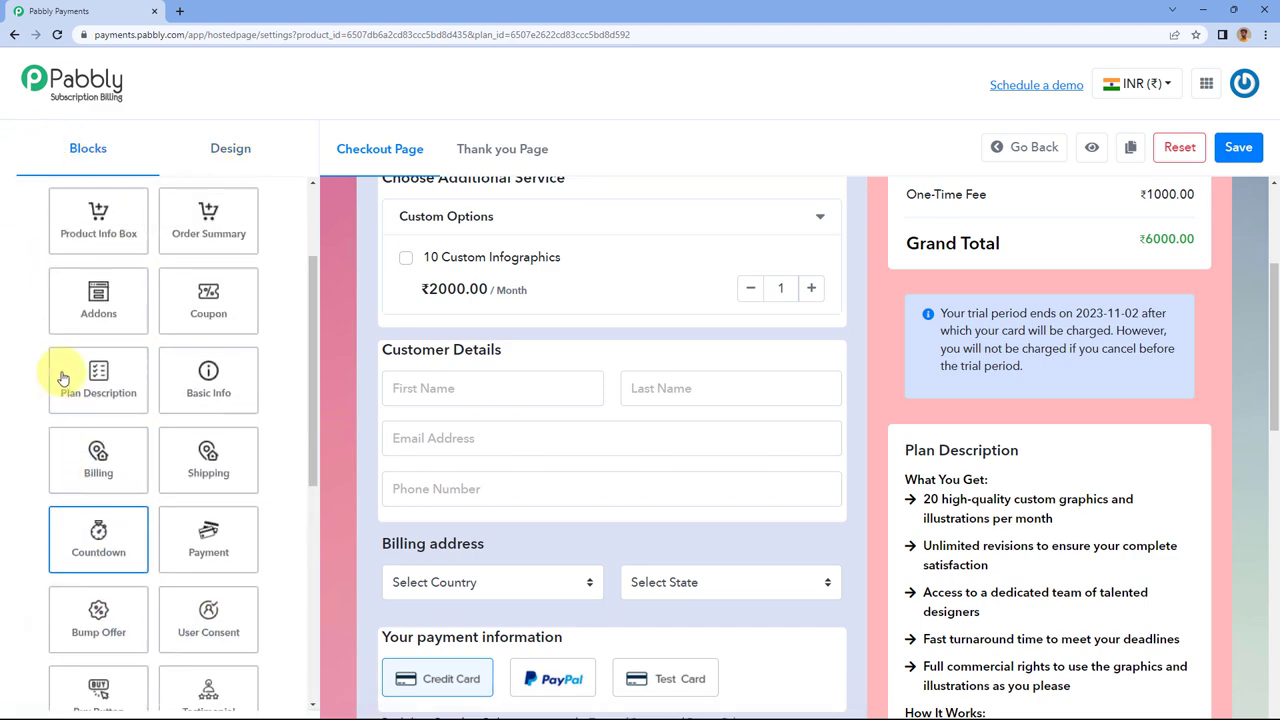
scroll(60, 370, down, 1)
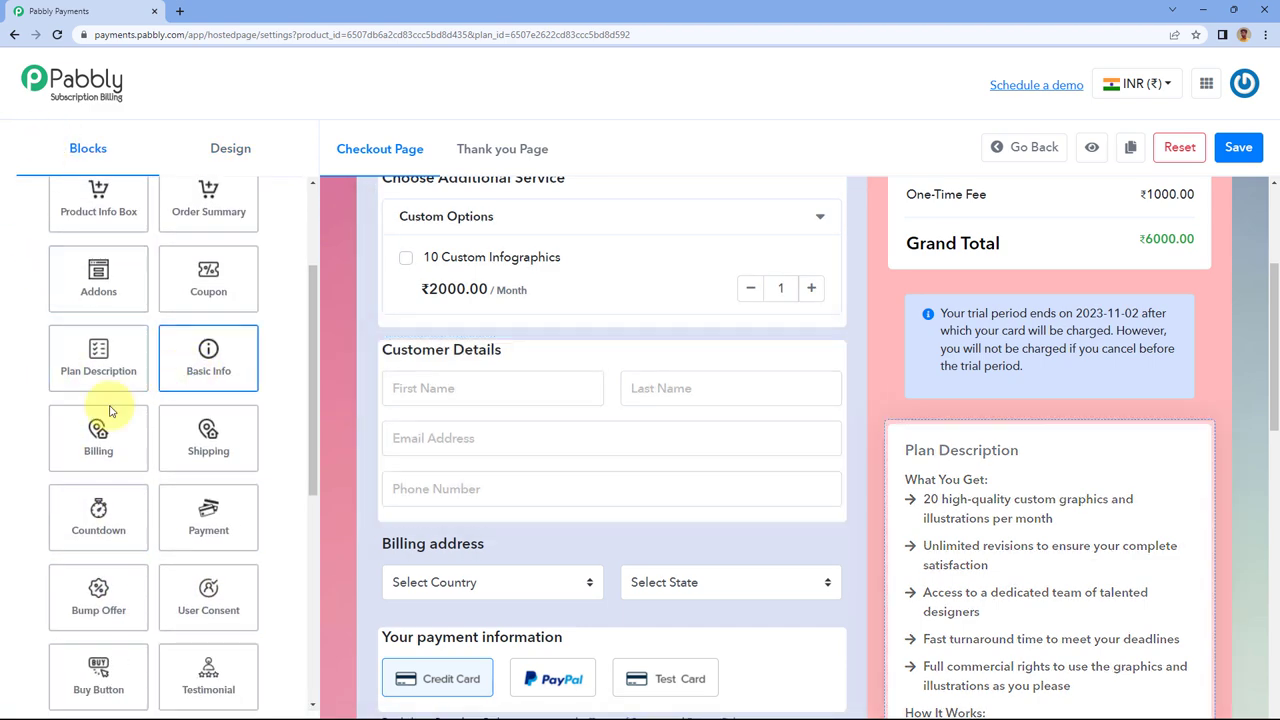
scroll(100, 432, down, 1)
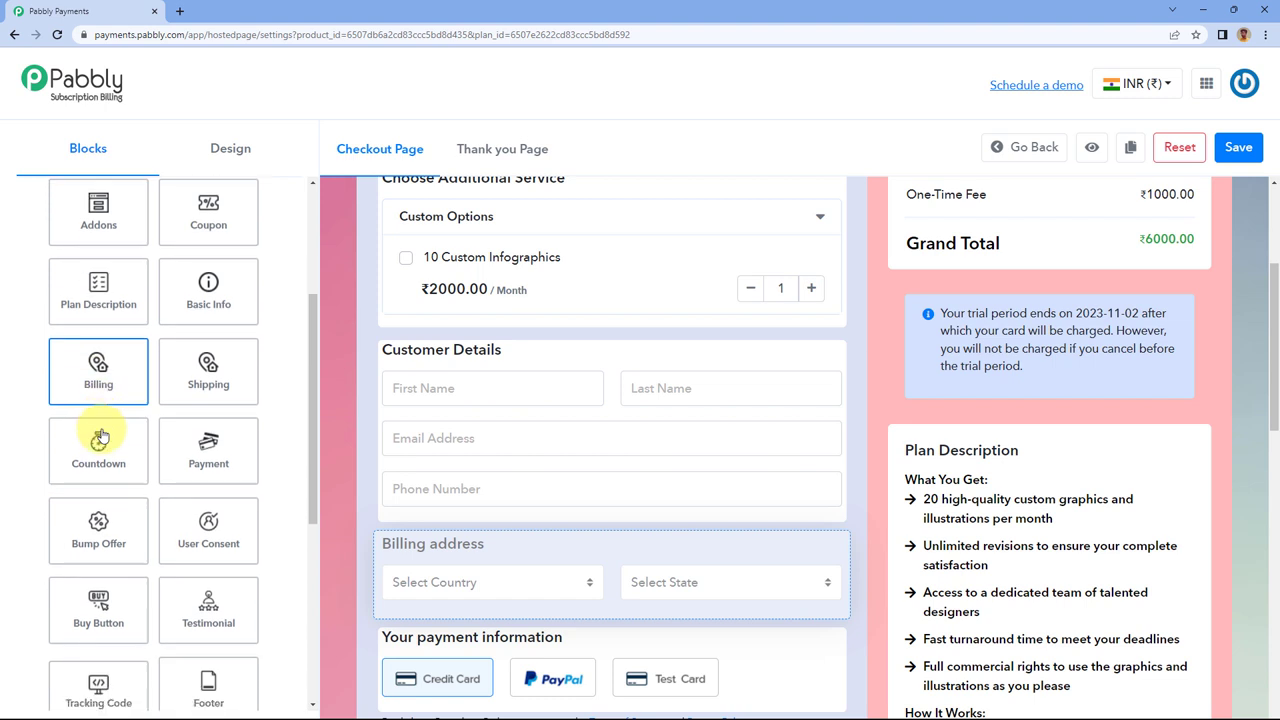
click(113, 373)
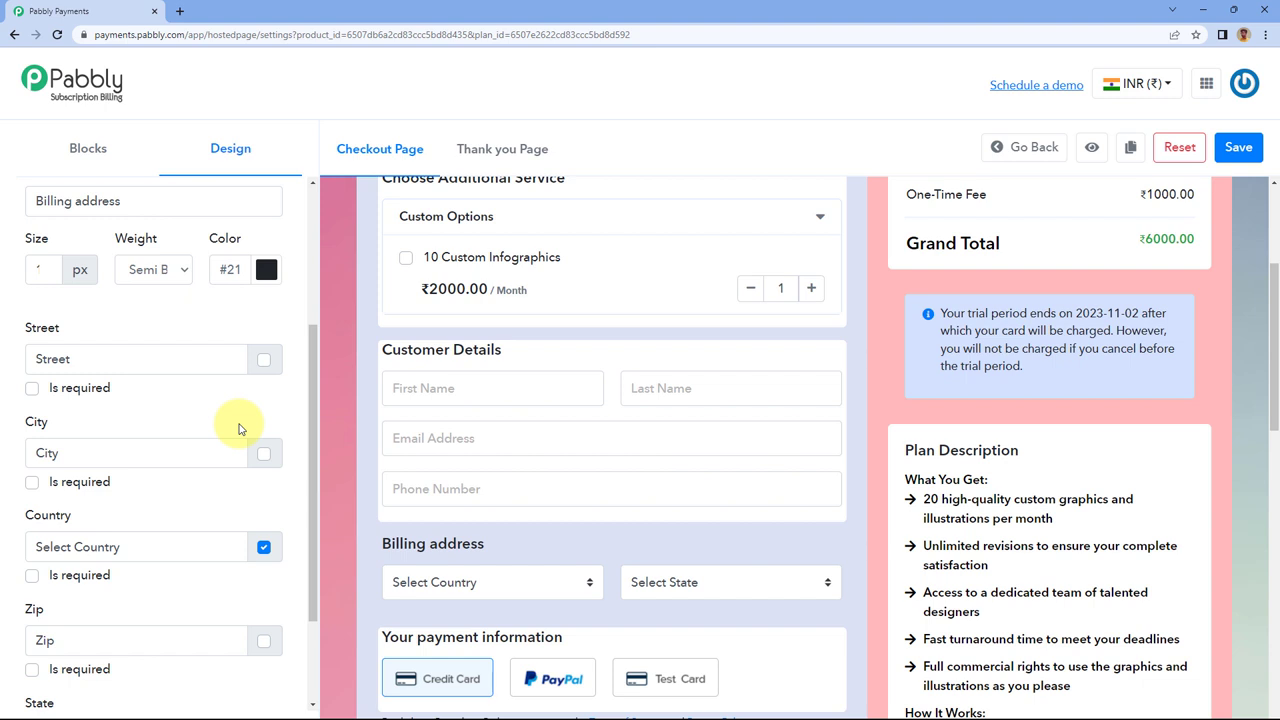
Enable the Street, City and Zip fields in the billing address block.
click(263, 360)
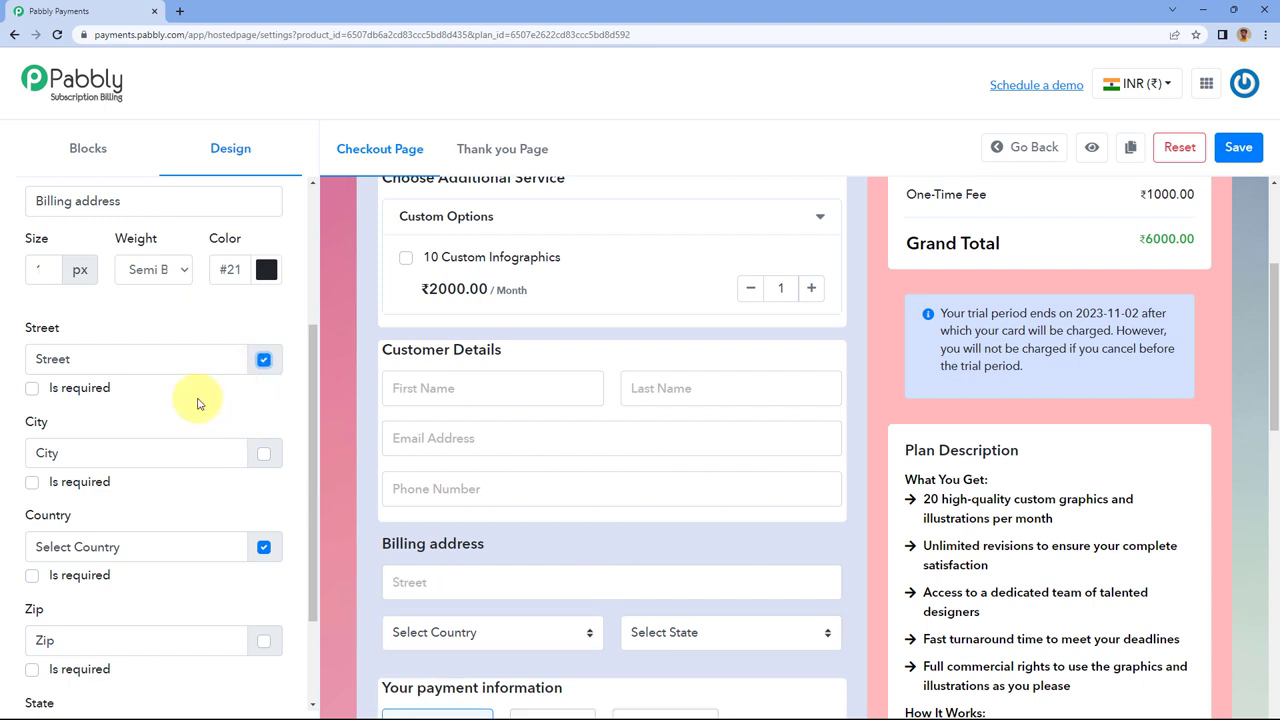
scroll(230, 397, down, 1)
click(262, 388)
scroll(220, 420, down, 1)
scroll(203, 427, down, 1)
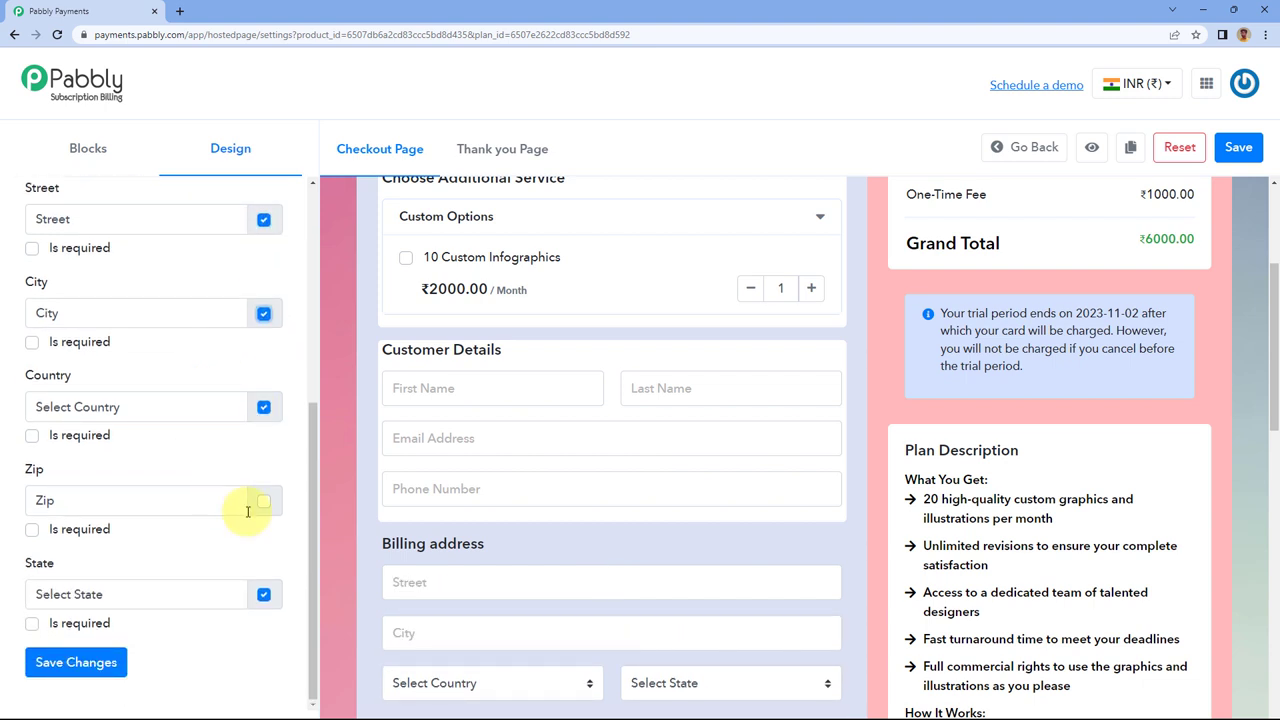
click(263, 500)
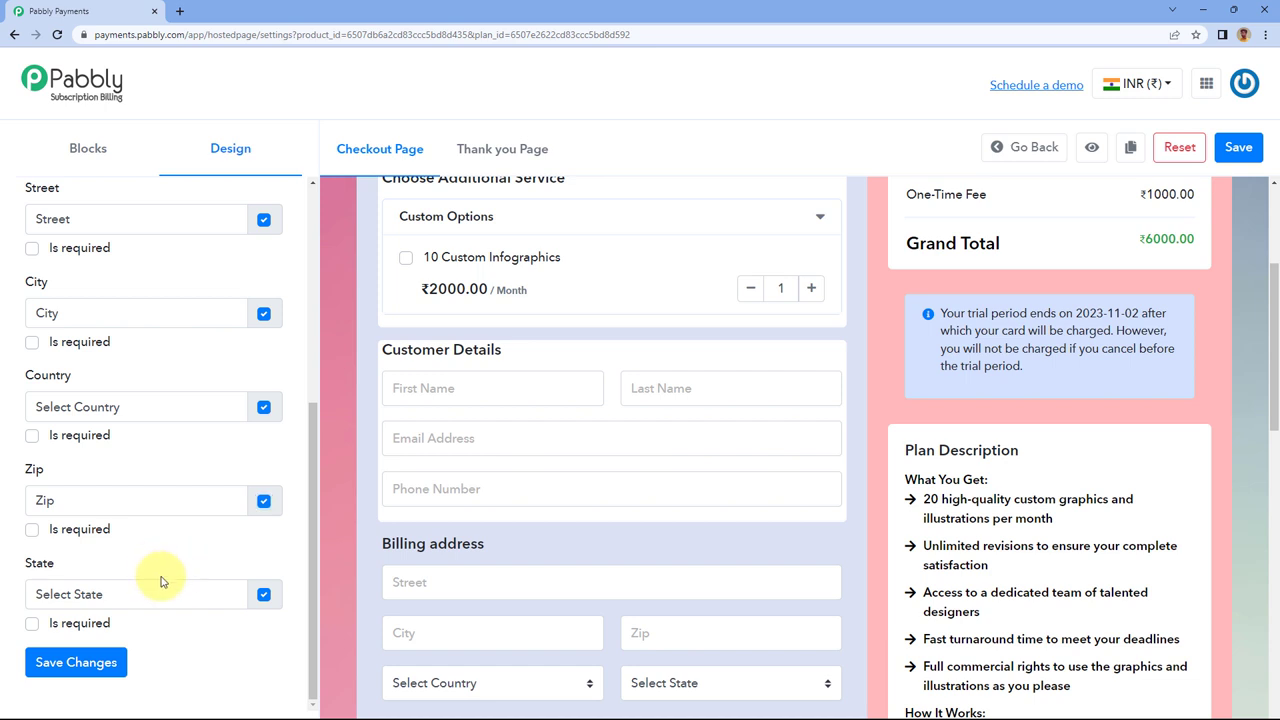
Try shortening the billing address block's title to "Billing", and undo the change.
scroll(460, 470, down, 1)
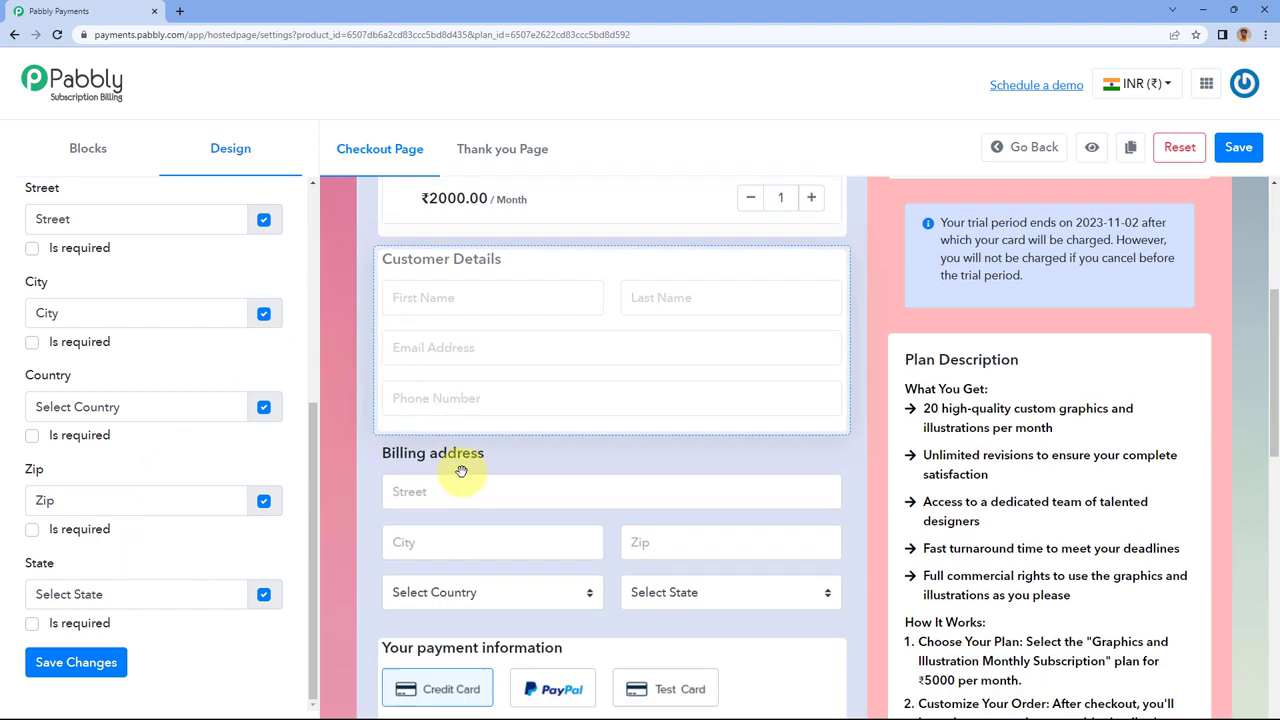
scroll(460, 470, down, 1)
scroll(248, 485, up, 1)
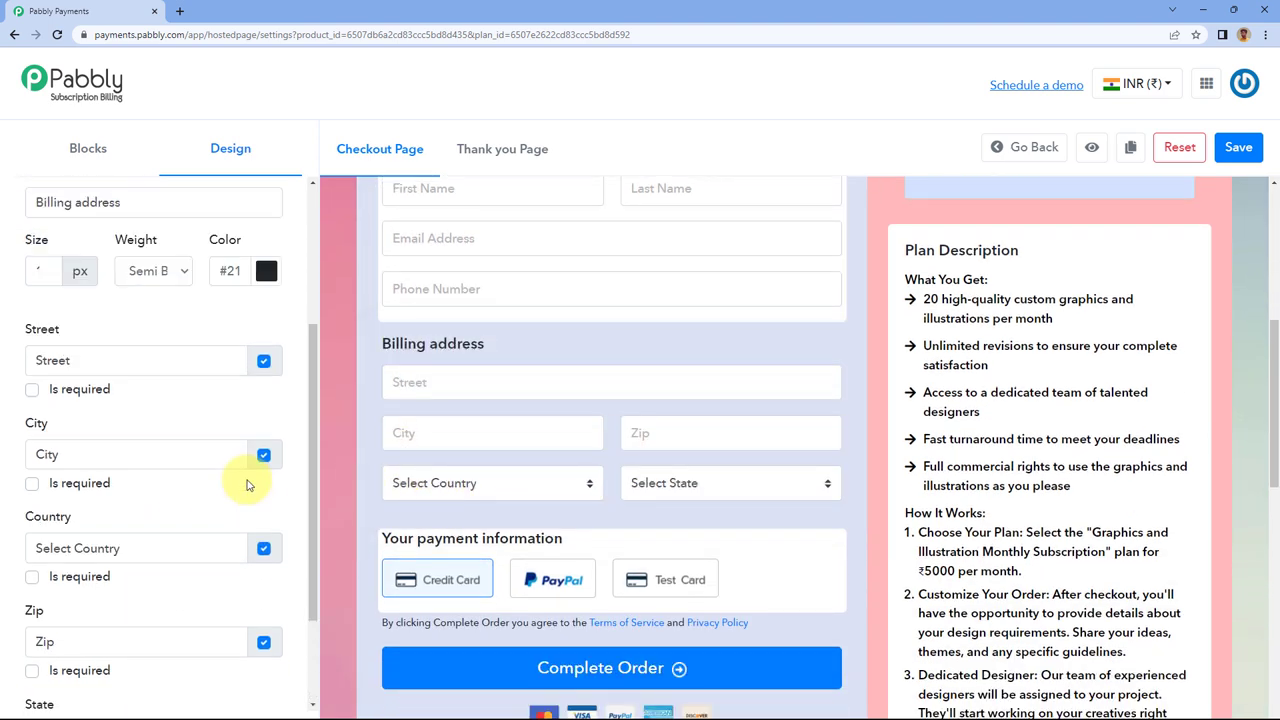
scroll(252, 488, down, 1)
scroll(240, 490, up, 3)
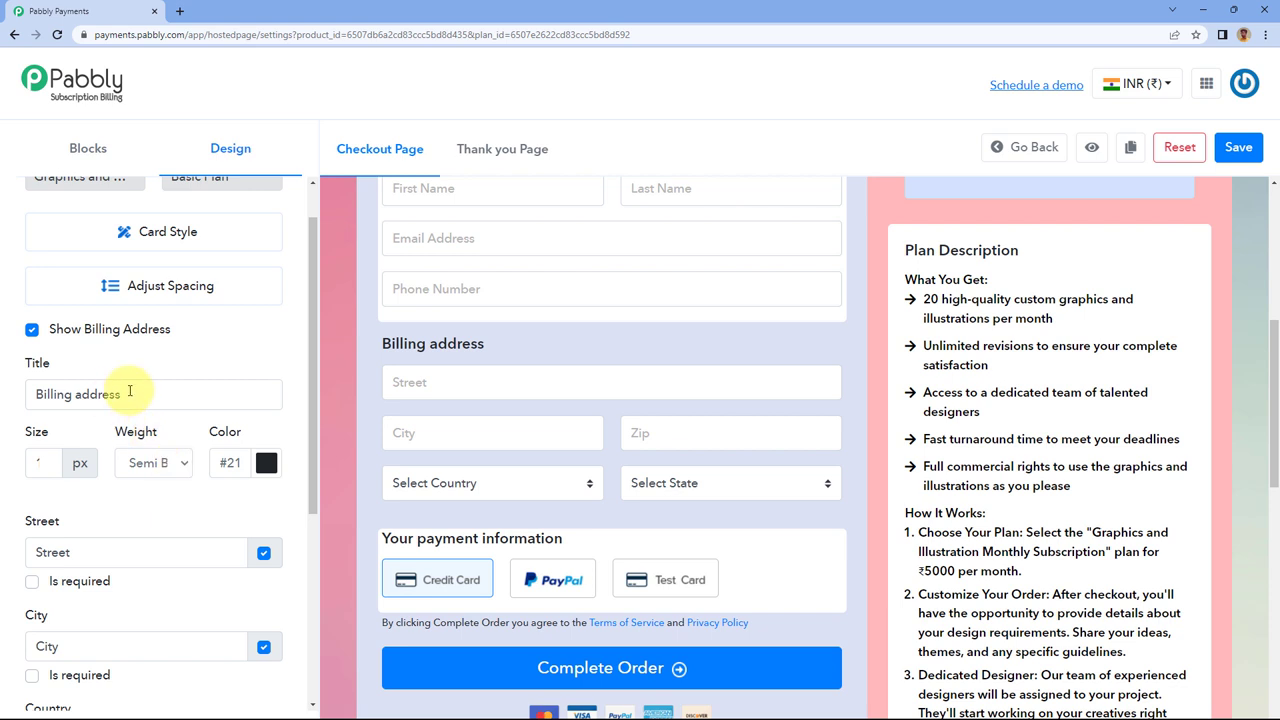
drag(129, 391, 81, 399)
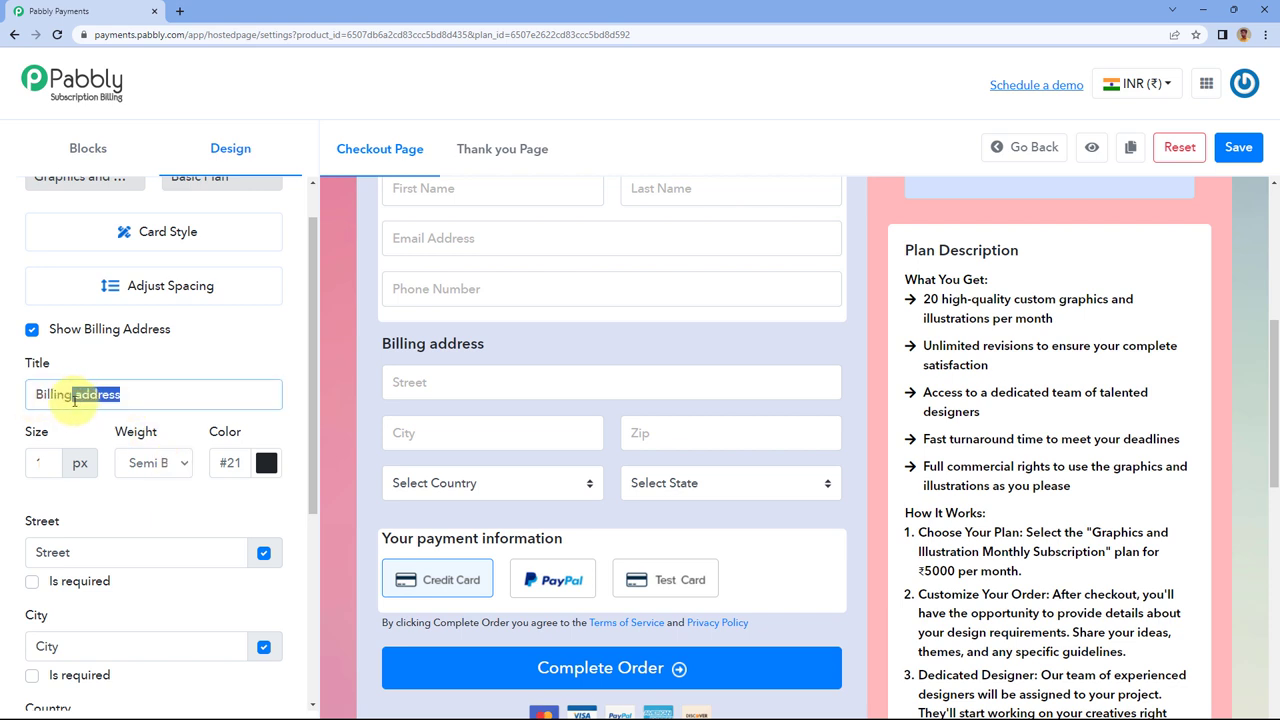
key(BackSpace)
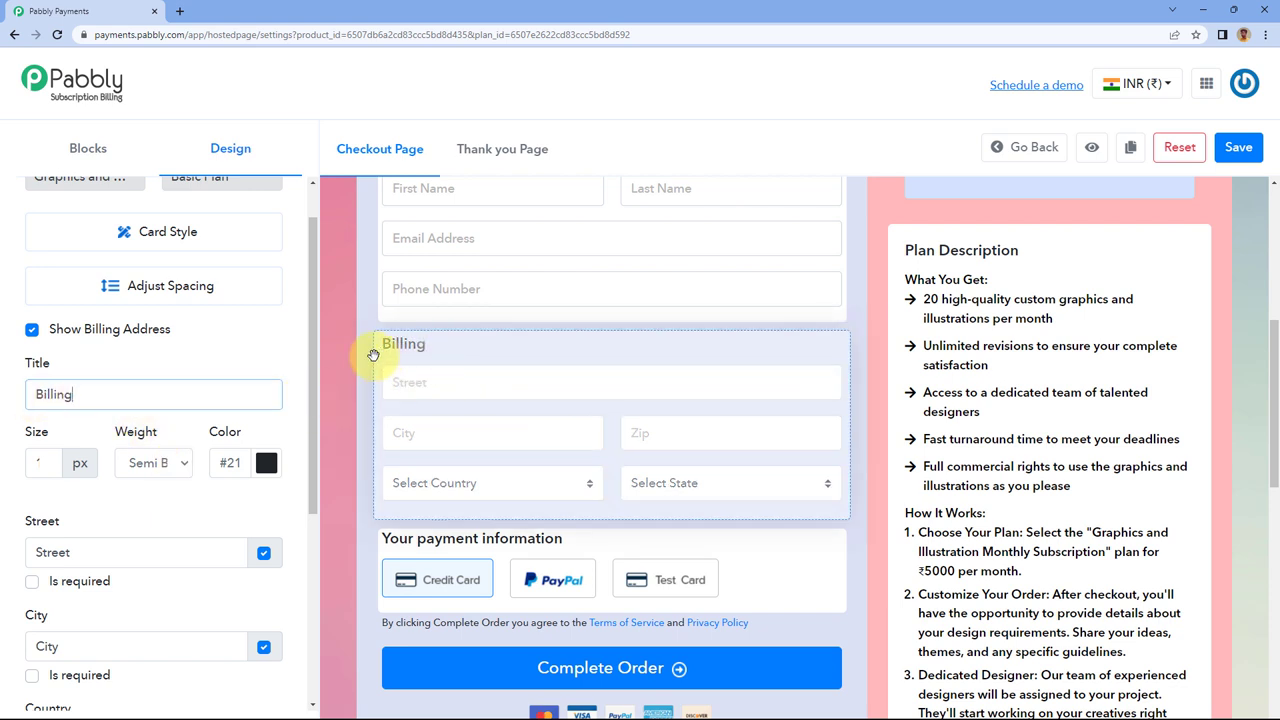
key(ctrl+z)
Enlarge the billing address title, set its weight to Bold, and change its color to dark grey.
click(45, 462)
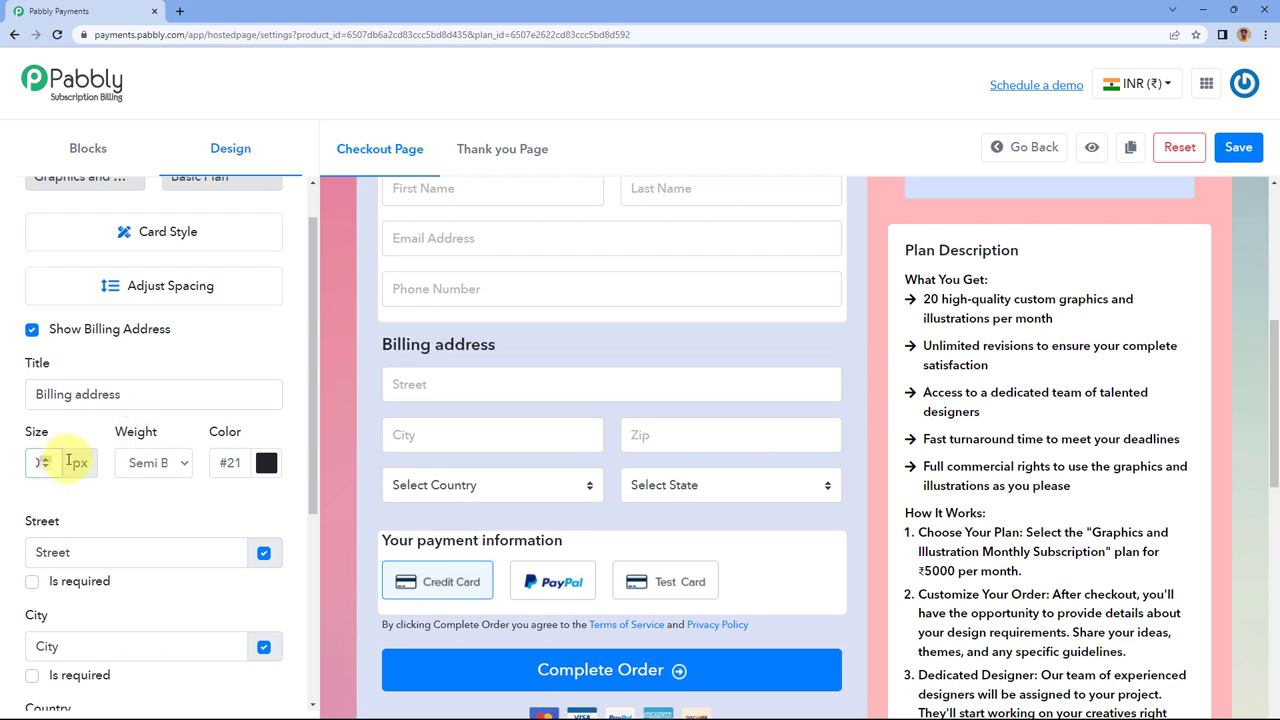
click(152, 462)
click(263, 463)
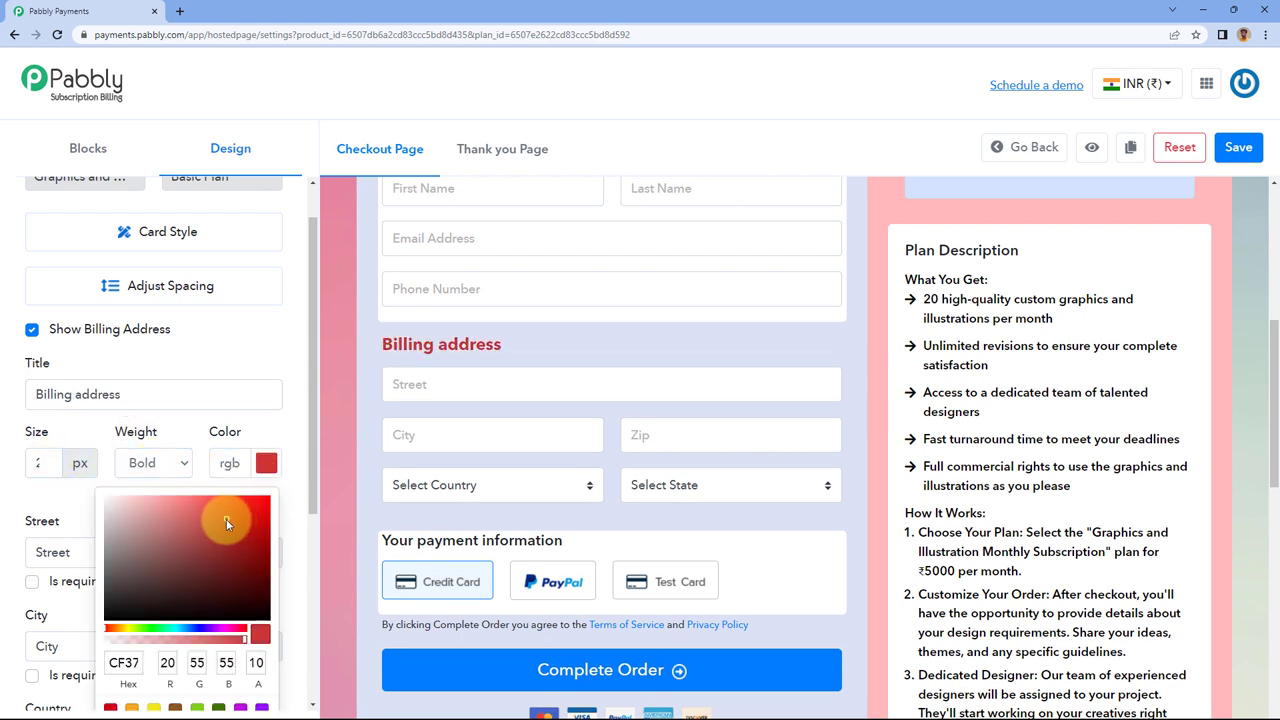
drag(226, 519, 104, 565)
click(211, 360)
scroll(63, 523, down, 3)
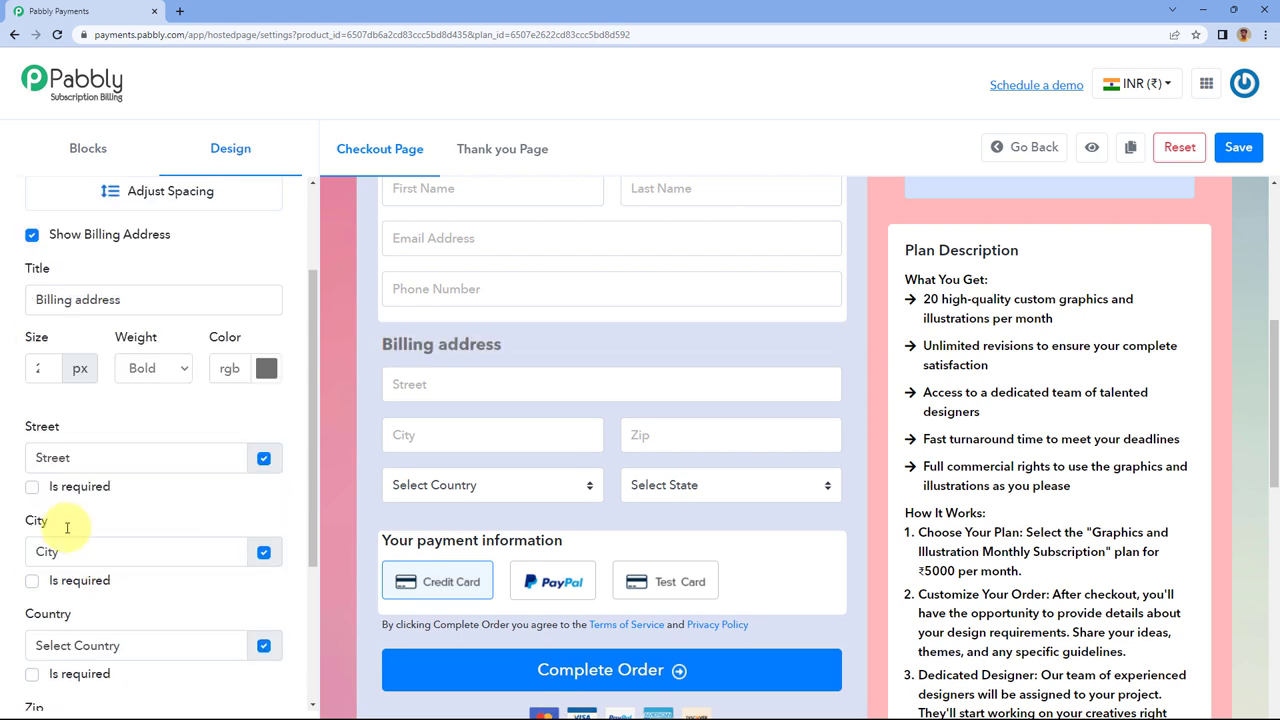
Style the Billing address card with a 36 px border radius and a red background.
scroll(86, 563, up, 4)
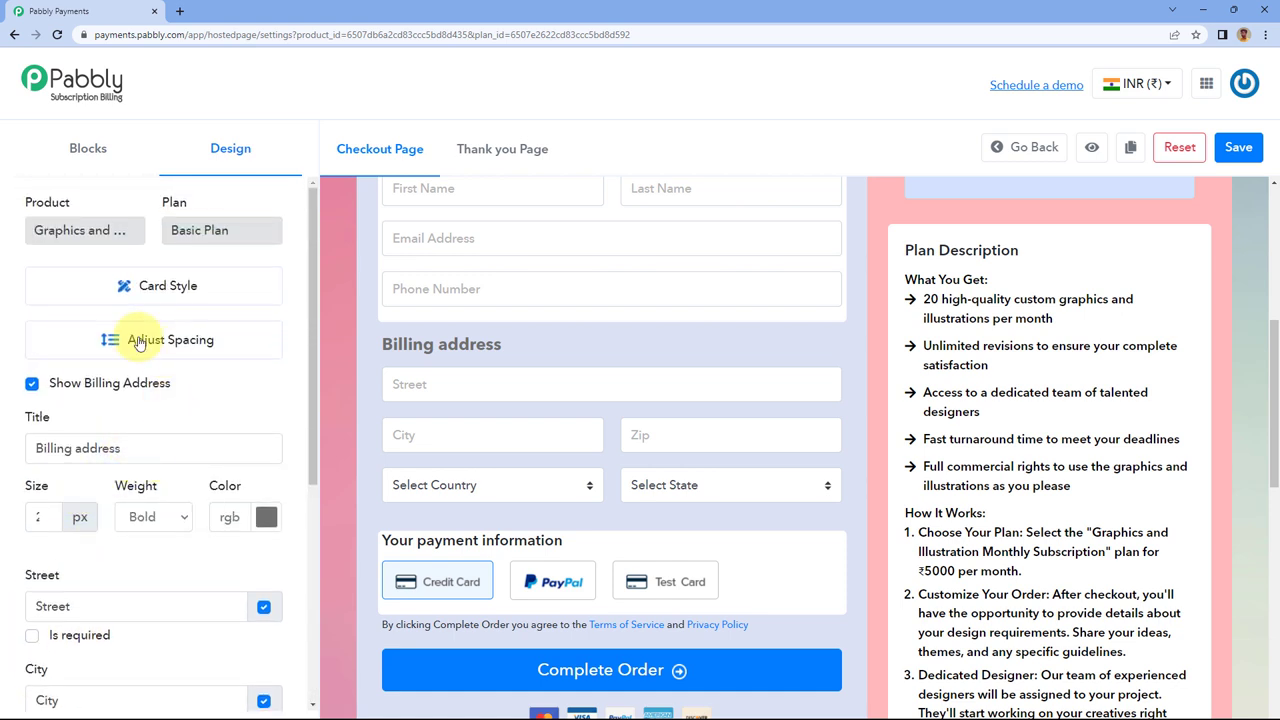
click(189, 290)
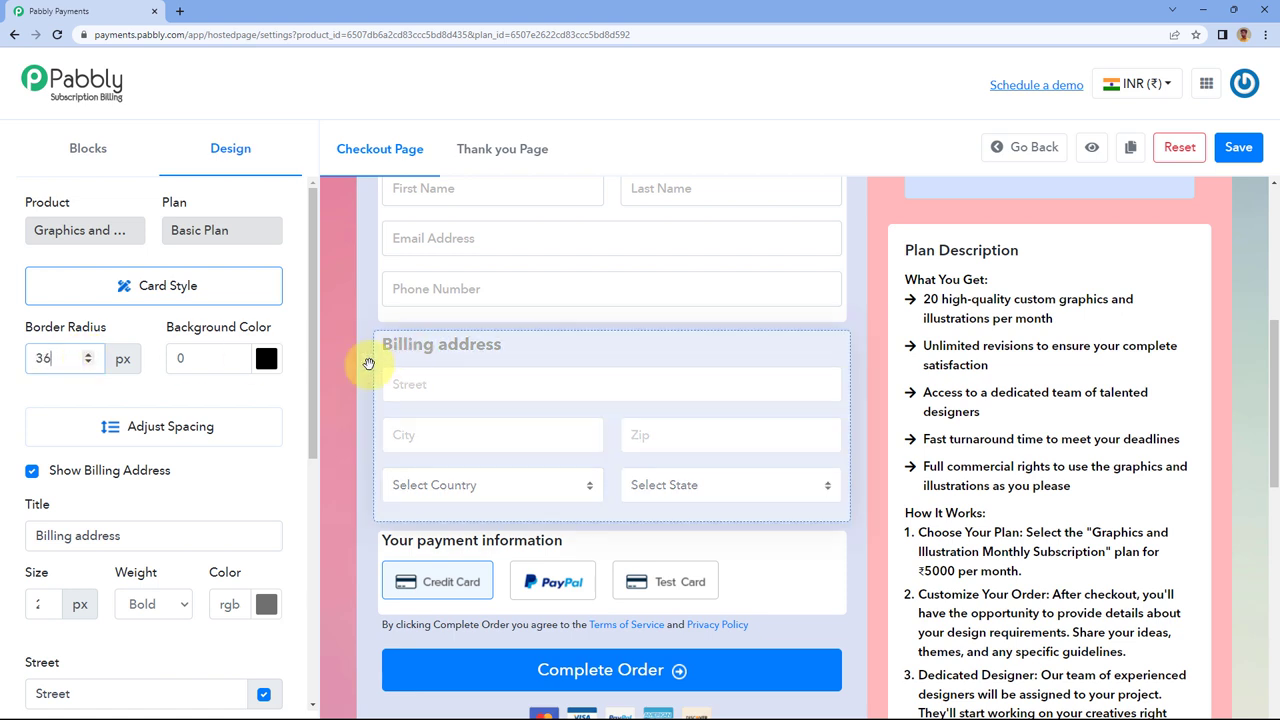
click(265, 357)
click(238, 432)
drag(238, 432, 229, 391)
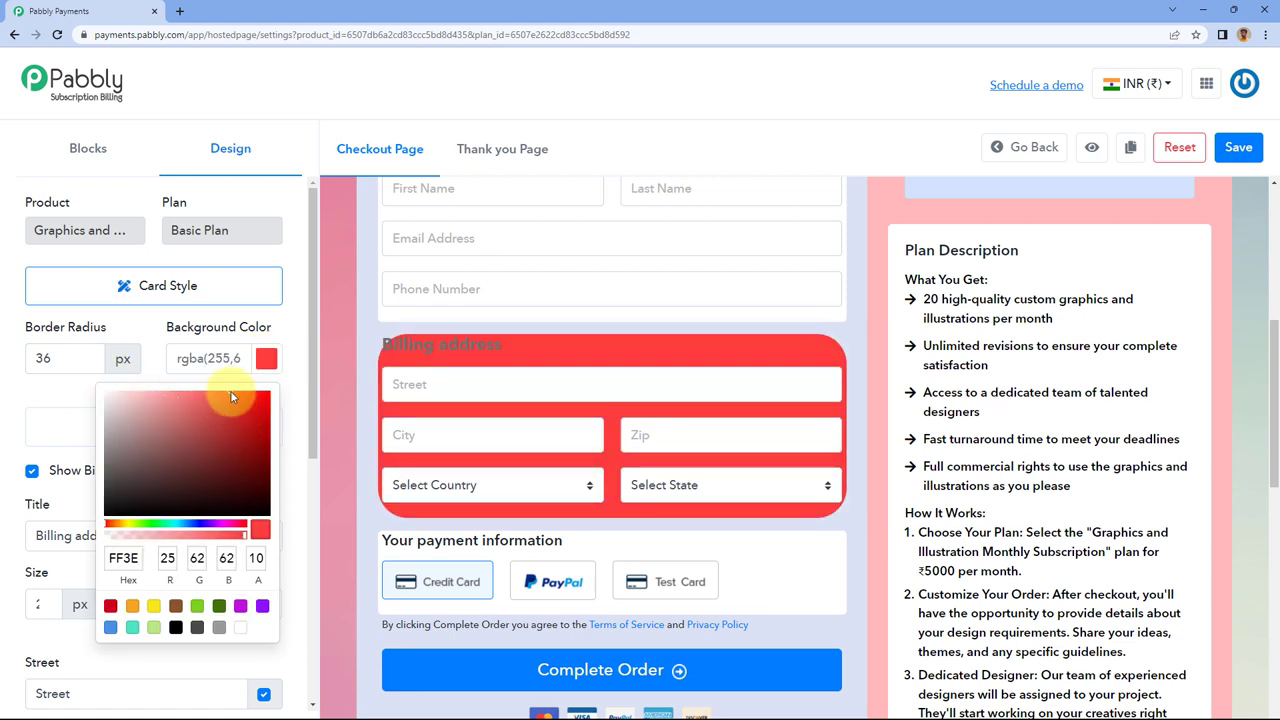
Set the billing address card's border radius to 5 px.
click(52, 361)
drag(56, 361, 24, 367)
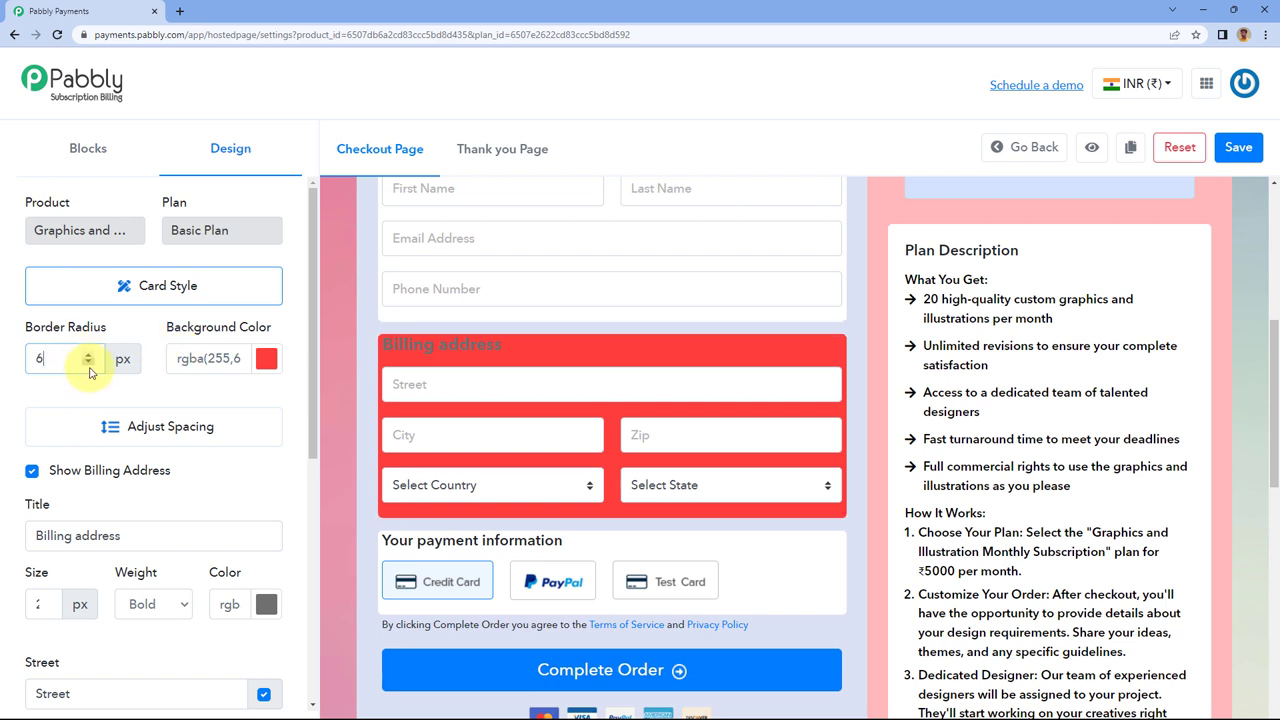
text(6)
click(88, 363)
Change the billing address card's background to a light grey with its opacity reduced to 0.
click(266, 358)
drag(206, 417, 57, 414)
drag(104, 531, 88, 540)
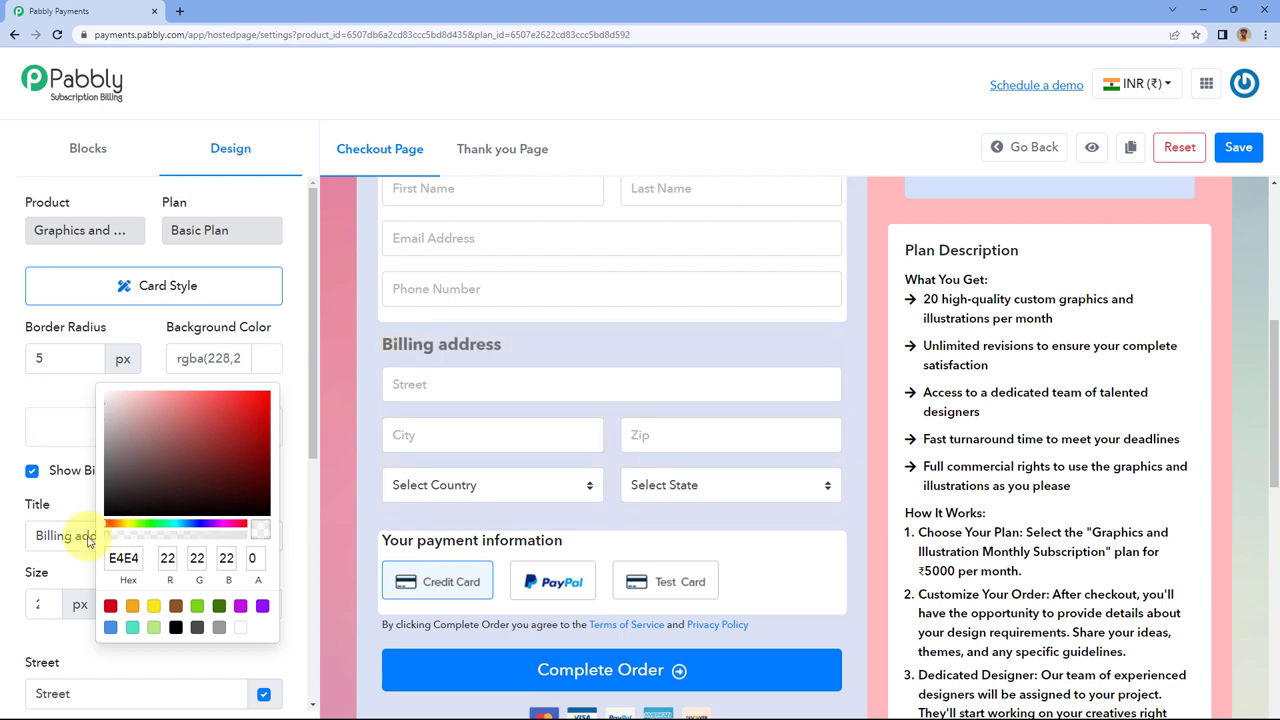
click(58, 492)
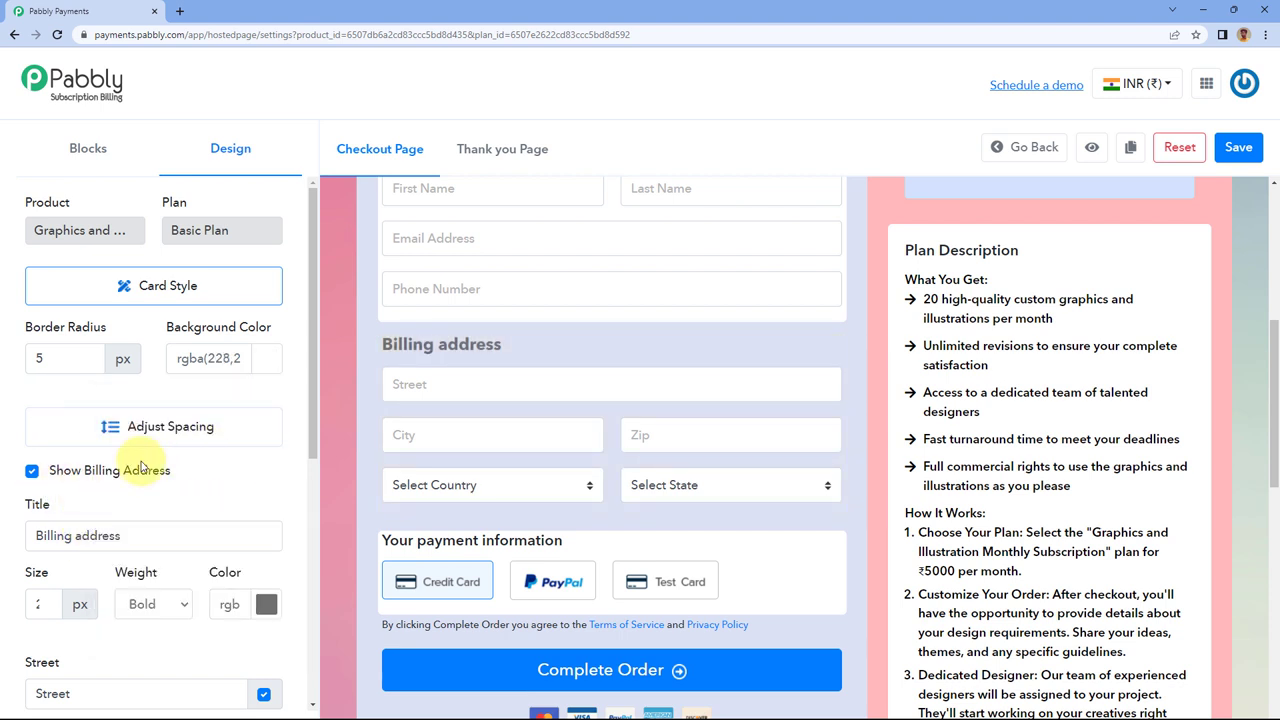
click(266, 358)
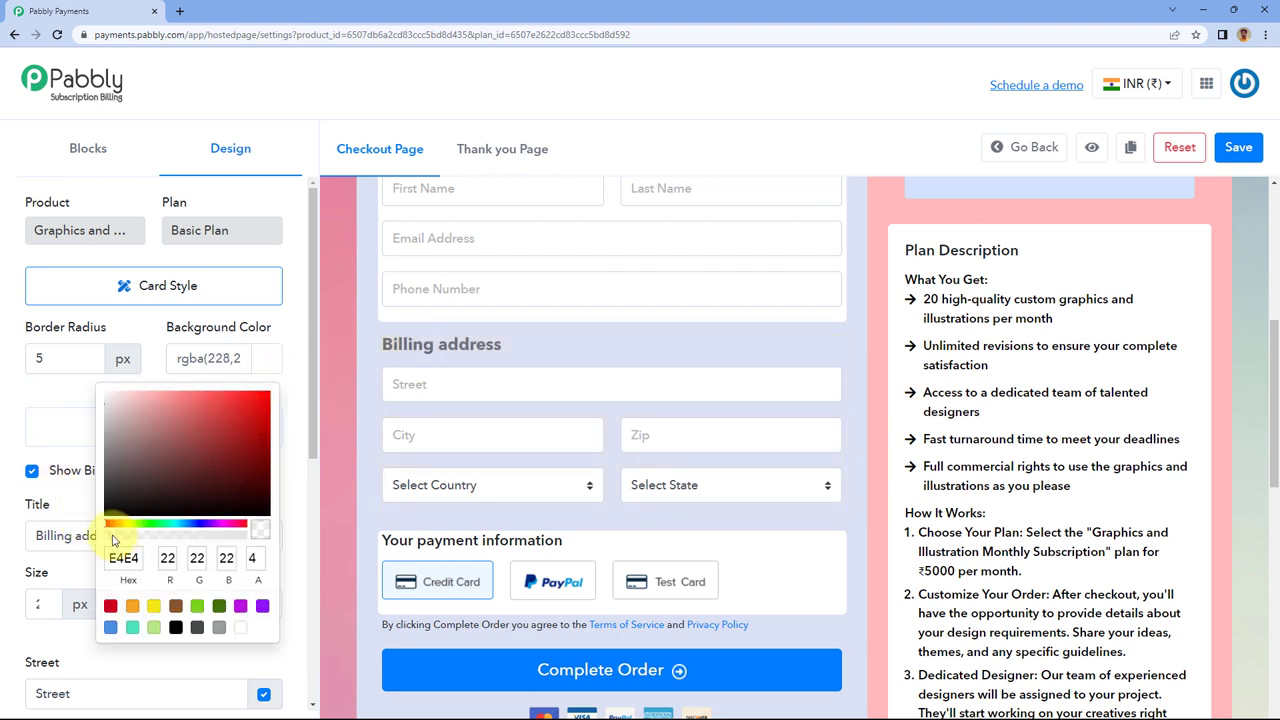
drag(114, 531, 68, 478)
click(47, 394)
Save the changes made to the Billing block.
scroll(55, 420, down, 5)
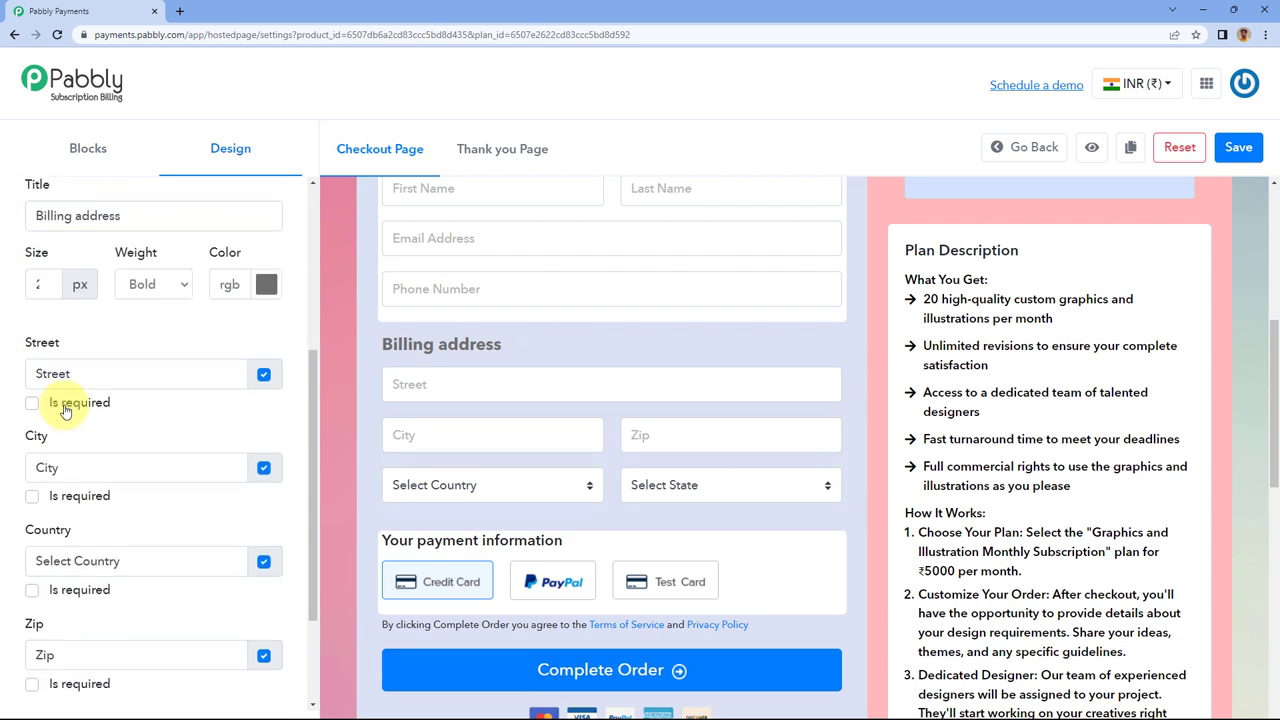
click(77, 668)
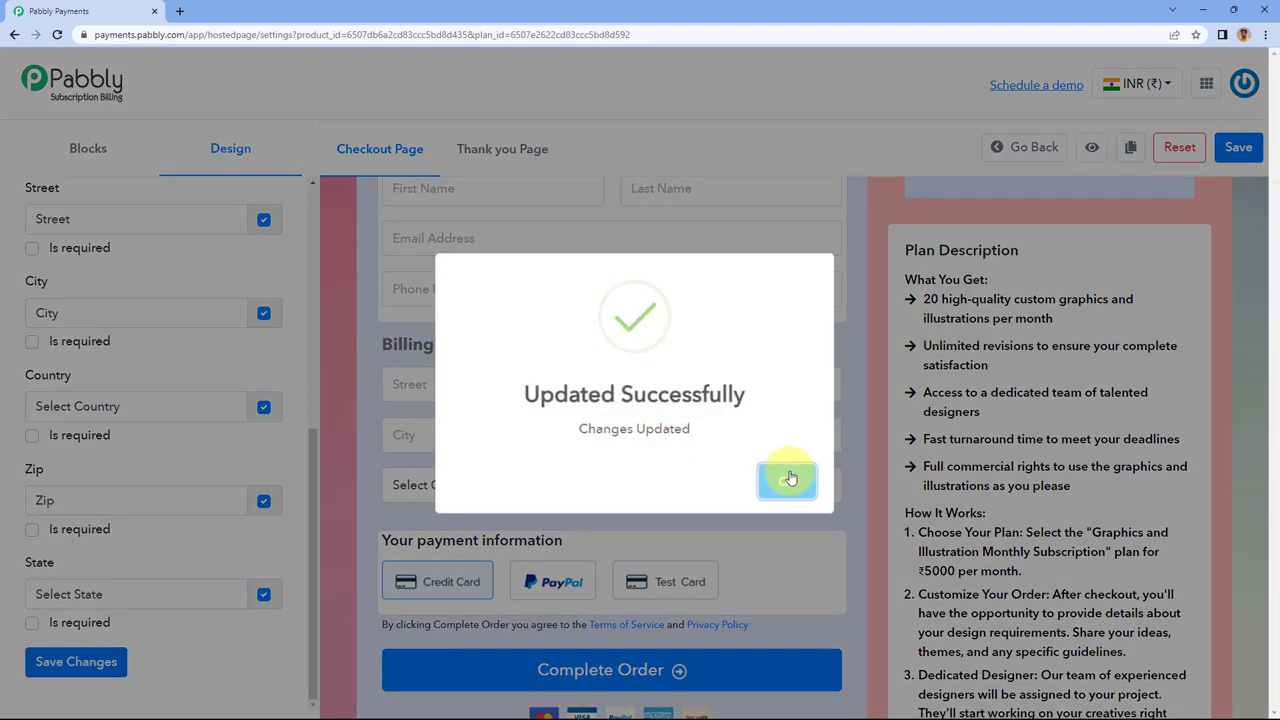
click(777, 476)
Open the design settings of the Shipping block.
click(91, 149)
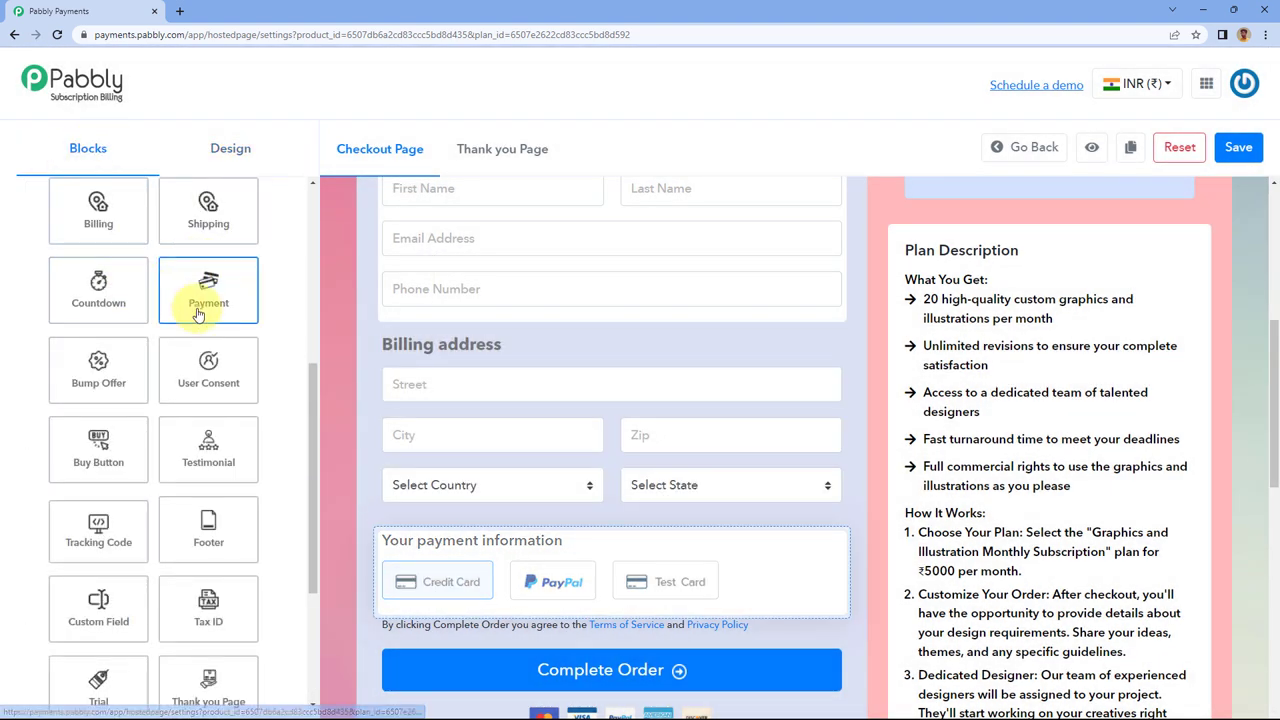
scroll(143, 357, up, 1)
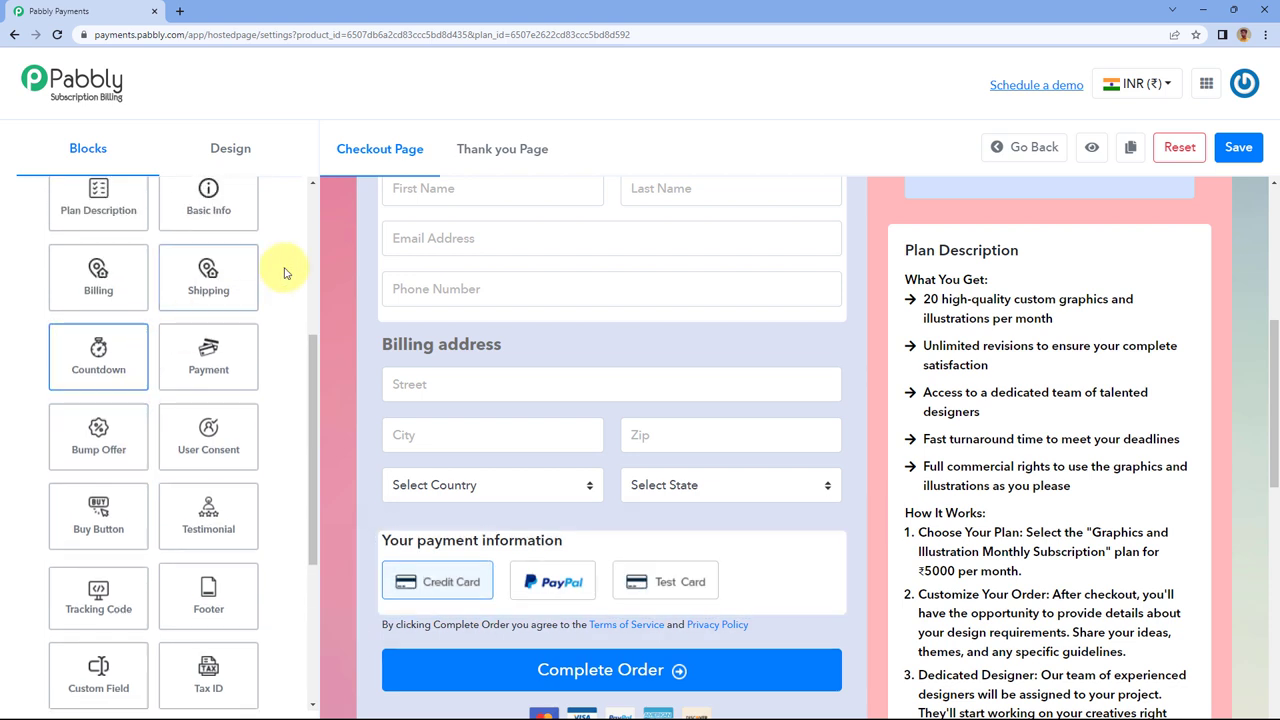
click(205, 293)
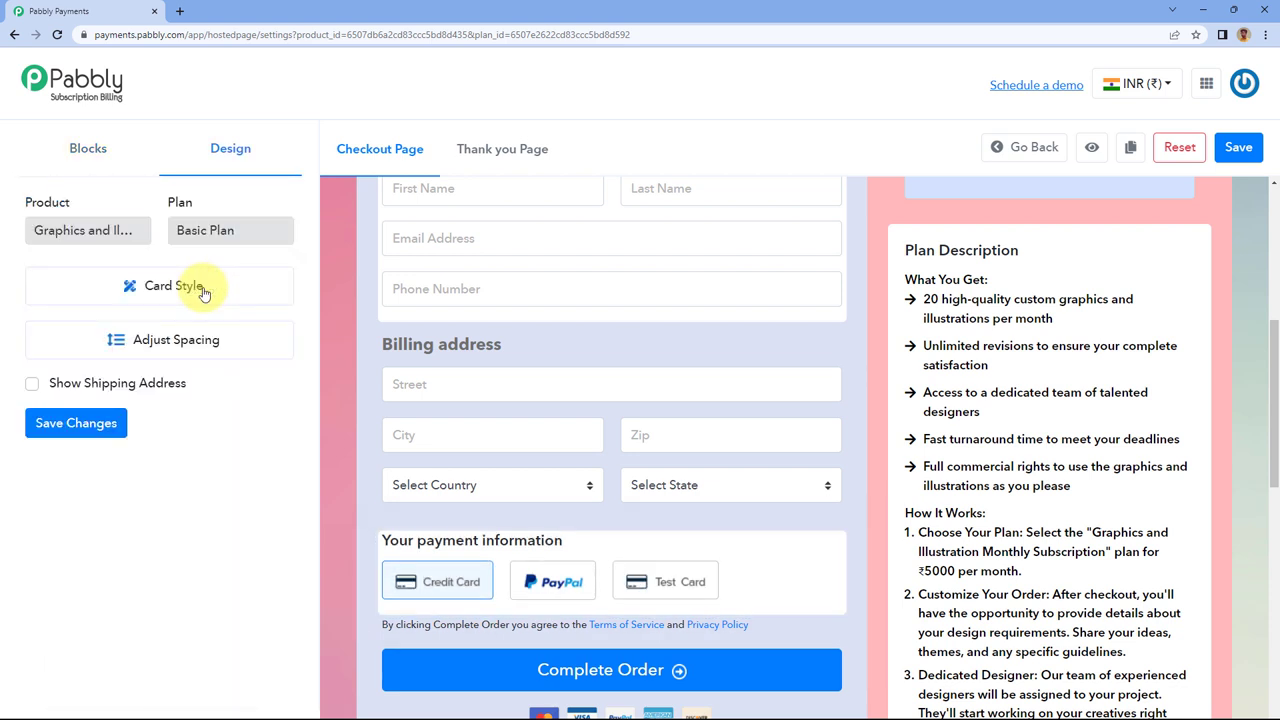
Show the shipping address on the checkout page and enable its Same as Billing Address option.
click(33, 385)
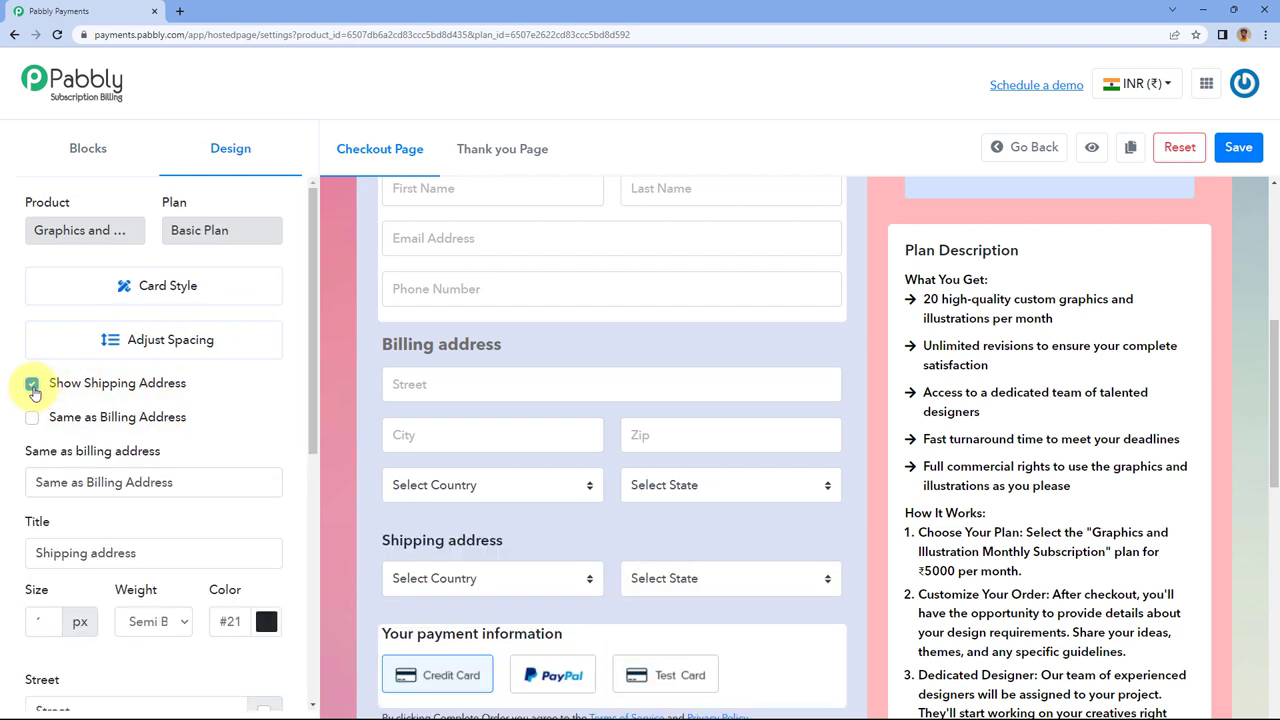
click(33, 385)
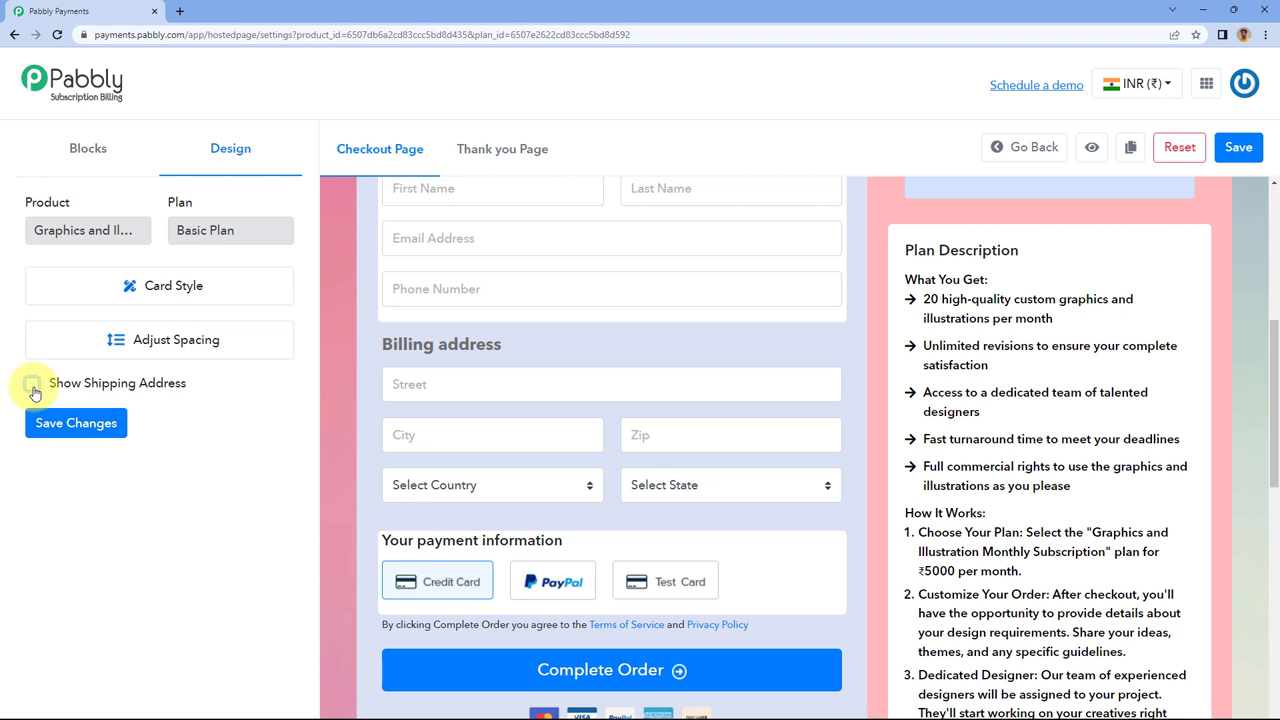
click(33, 385)
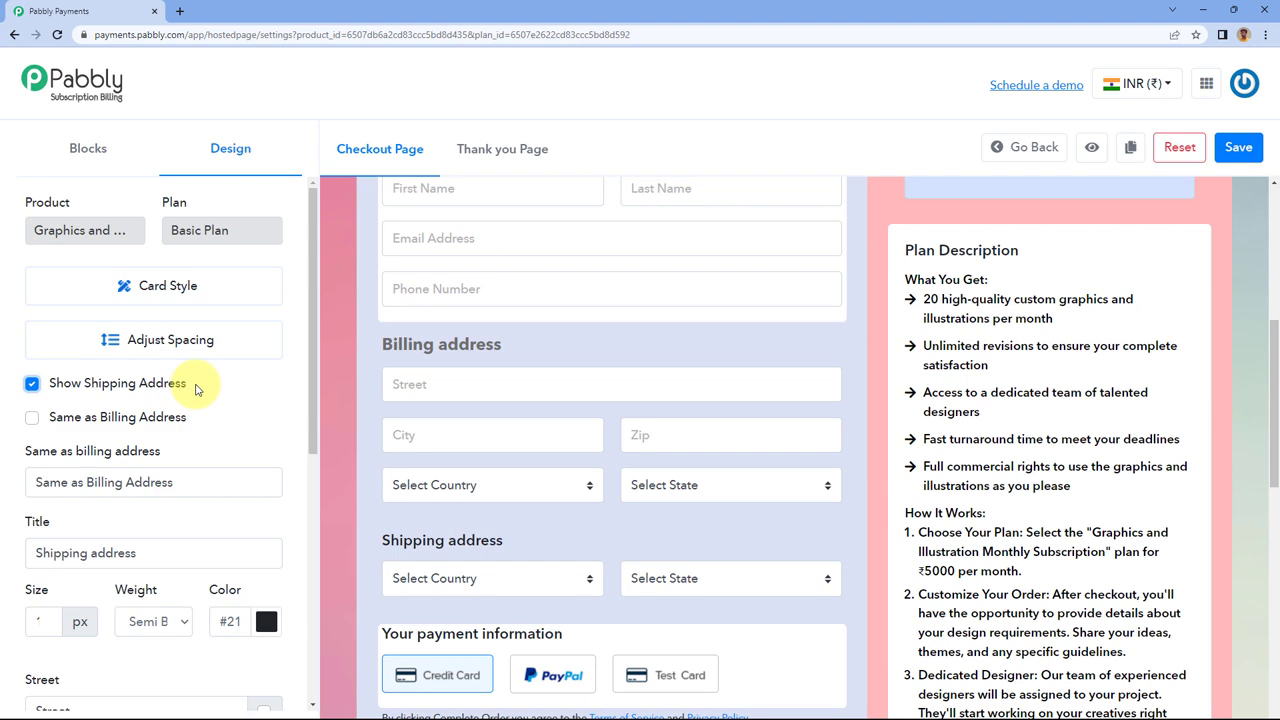
scroll(243, 391, down, 2)
scroll(386, 429, down, 2)
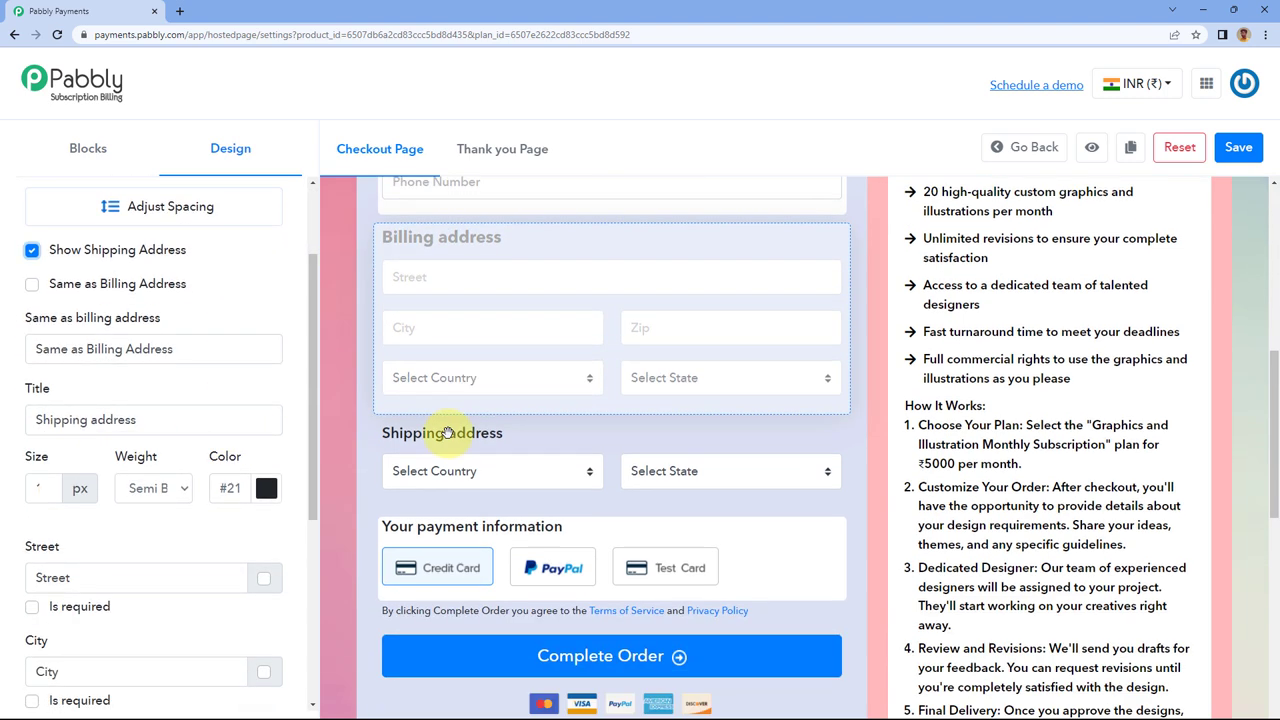
scroll(126, 466, down, 5)
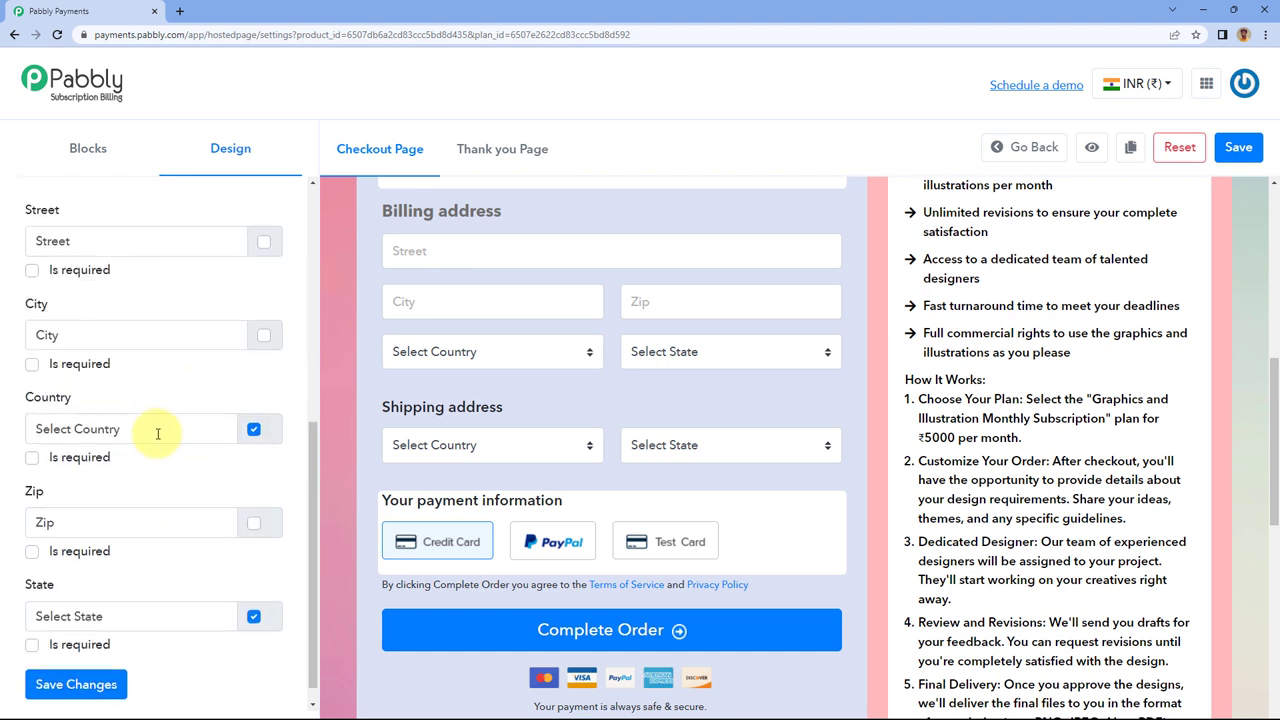
scroll(160, 425, up, 5)
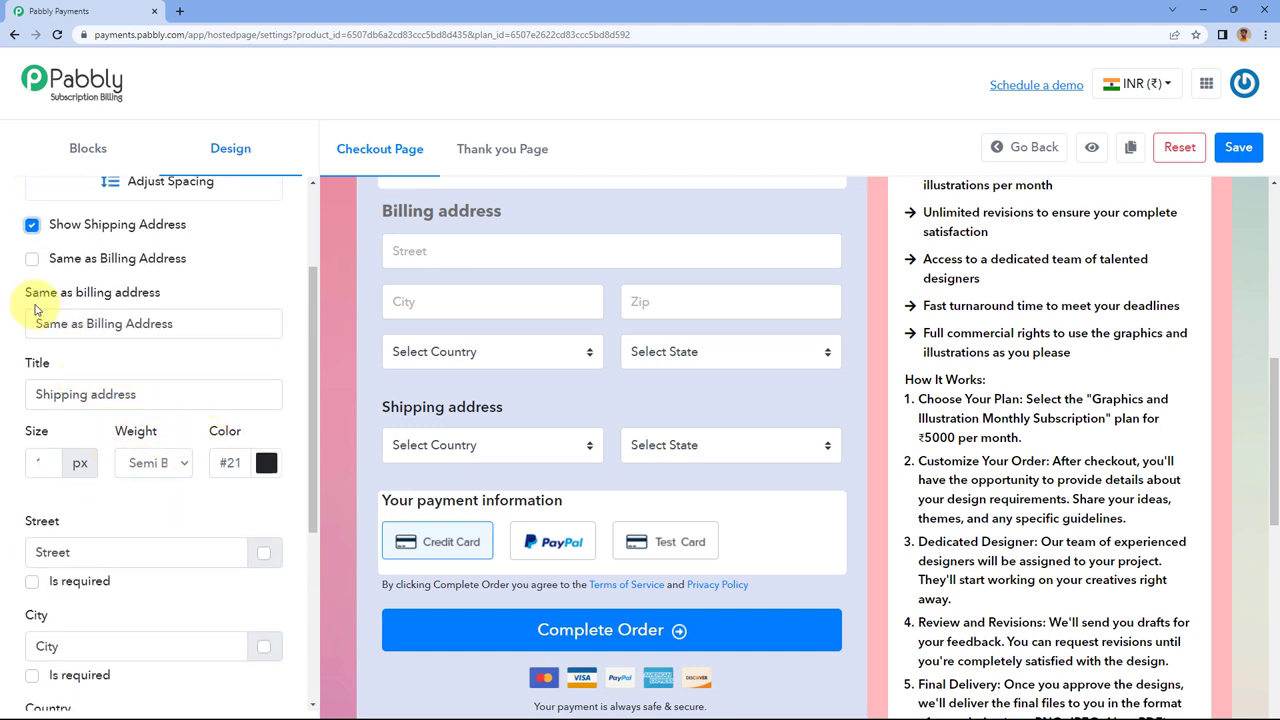
click(32, 260)
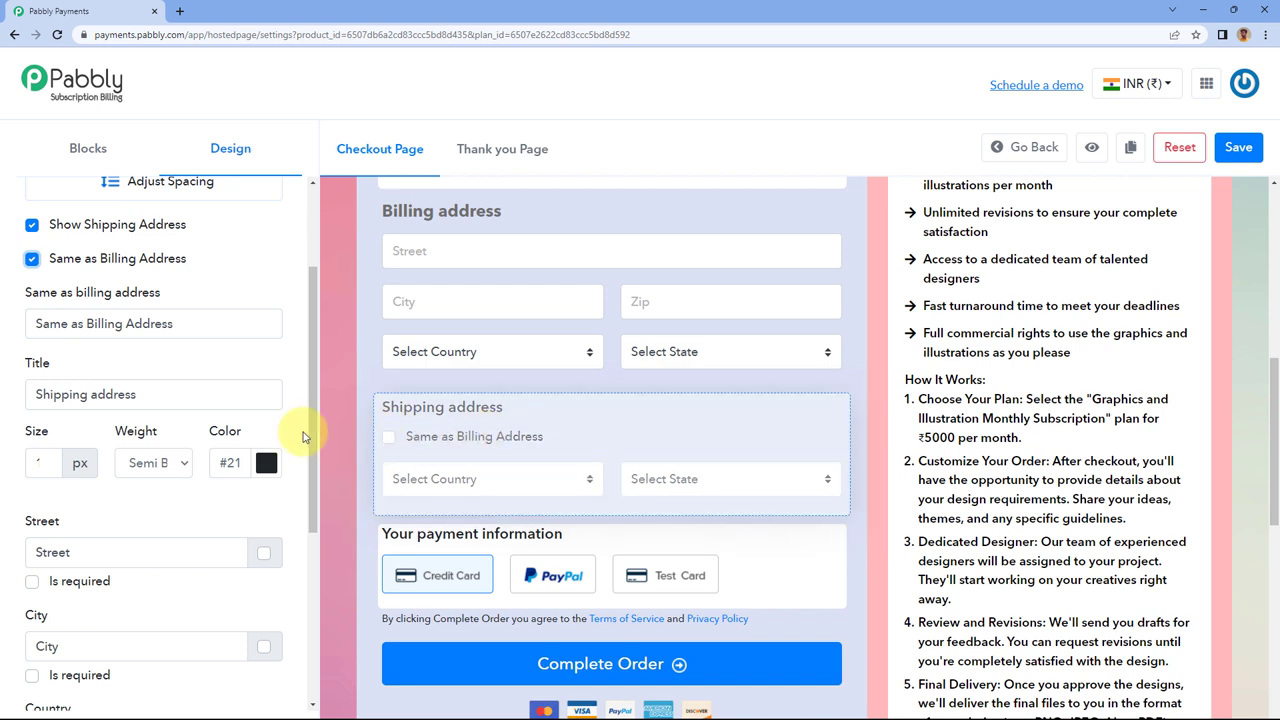
Hide the shipping address from the checkout page and save the Shipping block's changes.
click(33, 226)
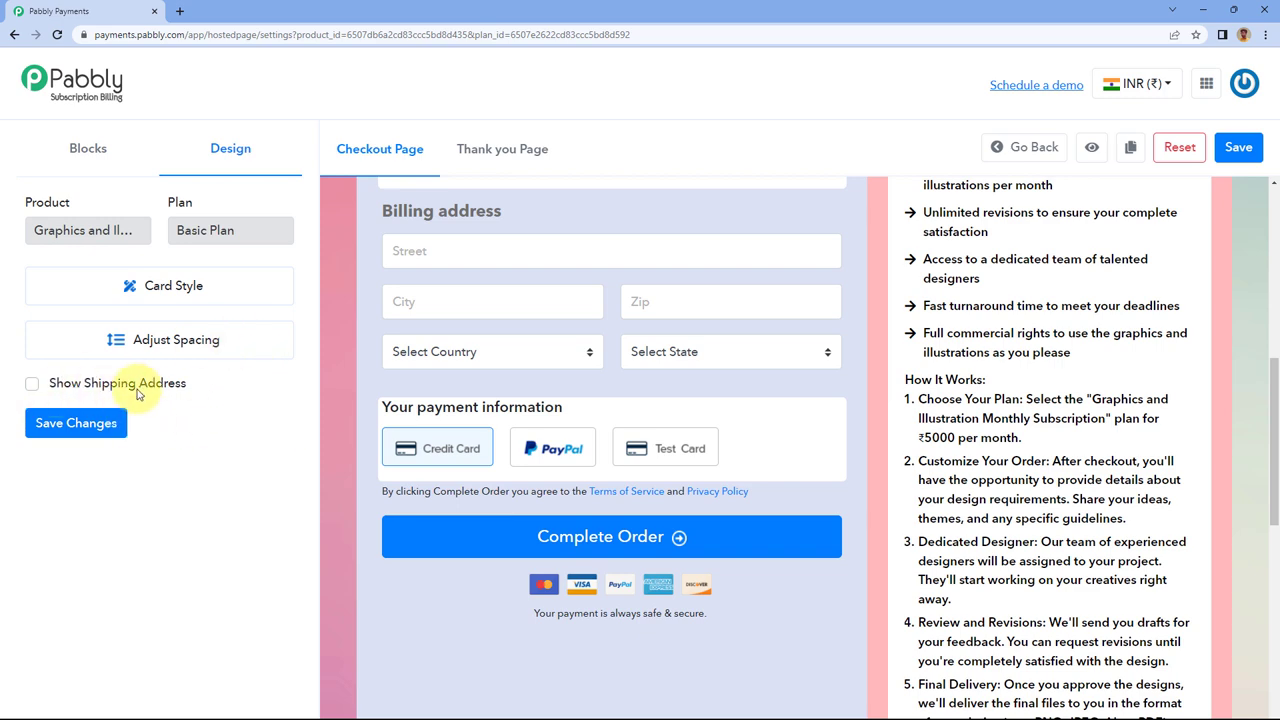
click(110, 425)
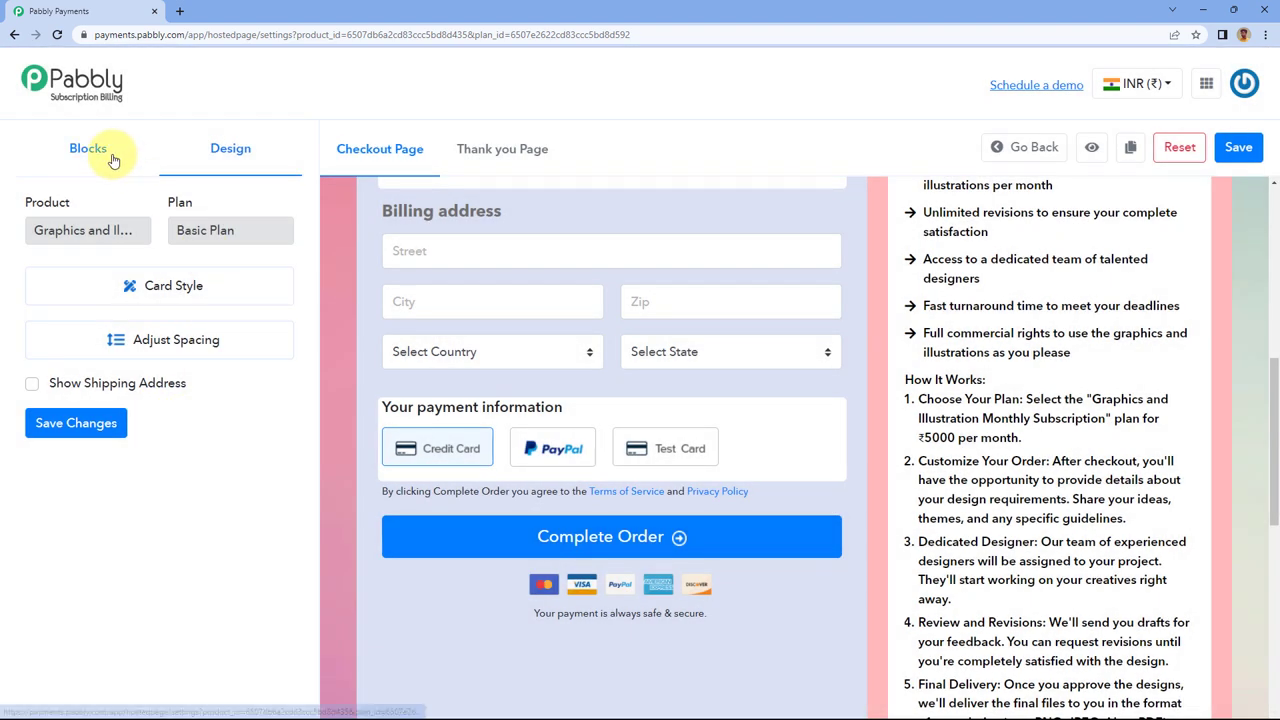
Add a countdown timer to the checkout page, trying the Boxed layout before settling on Fullwidth.
click(107, 154)
scroll(100, 325, down, 4)
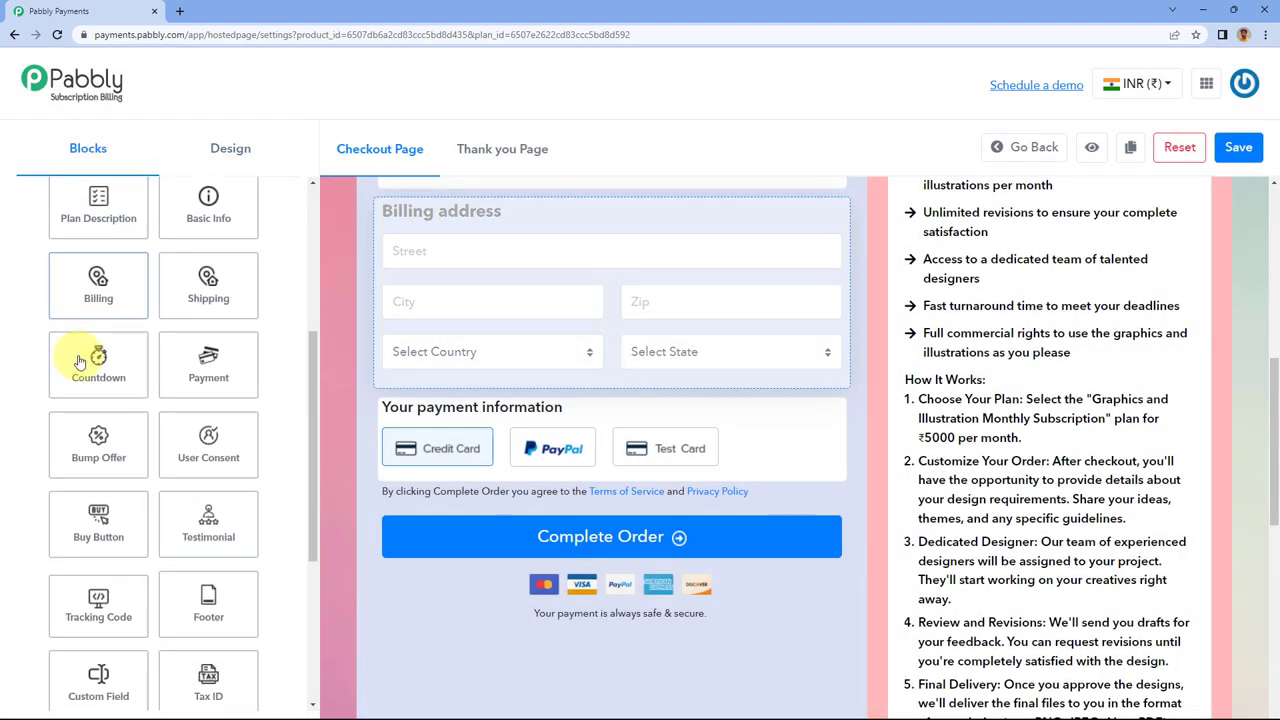
click(113, 372)
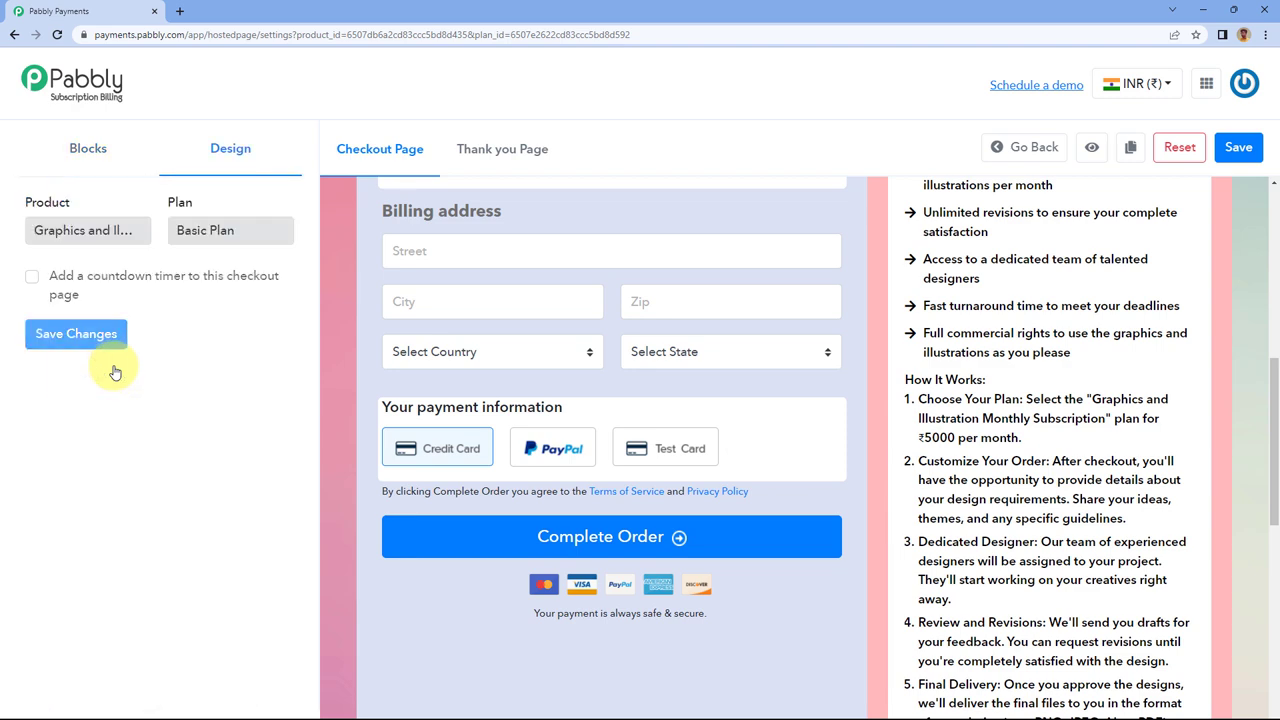
click(31, 279)
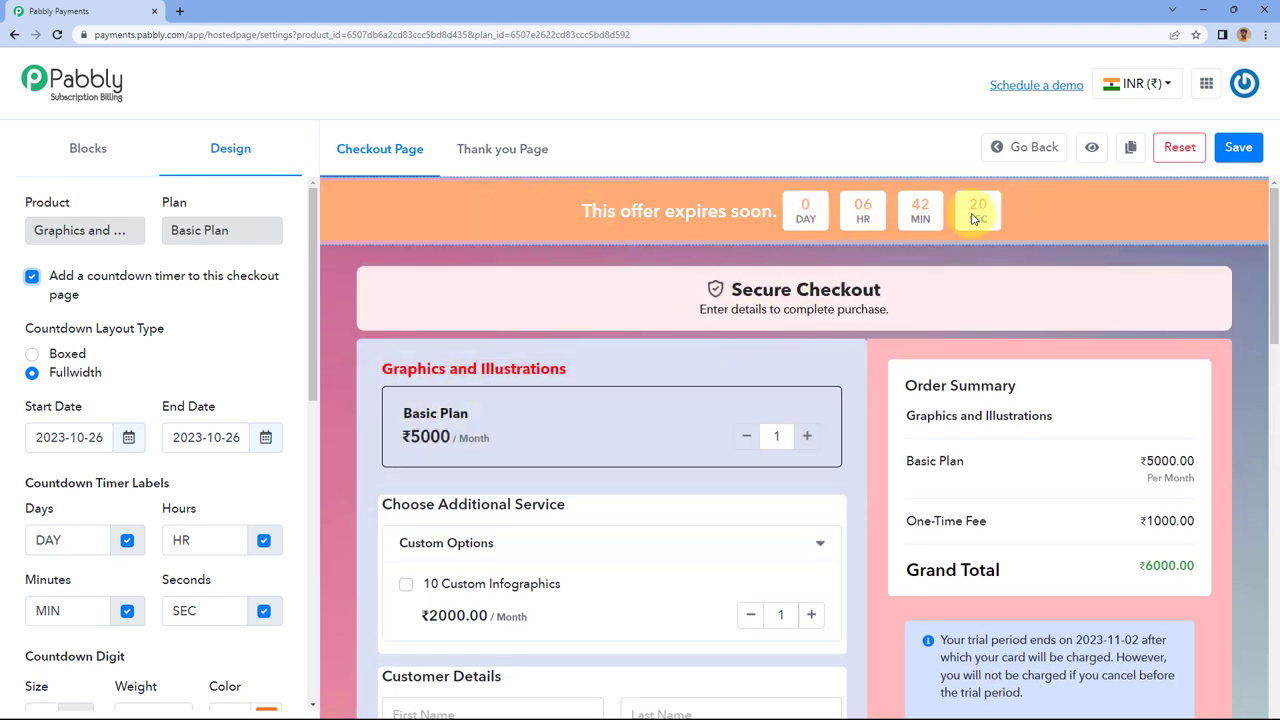
click(32, 356)
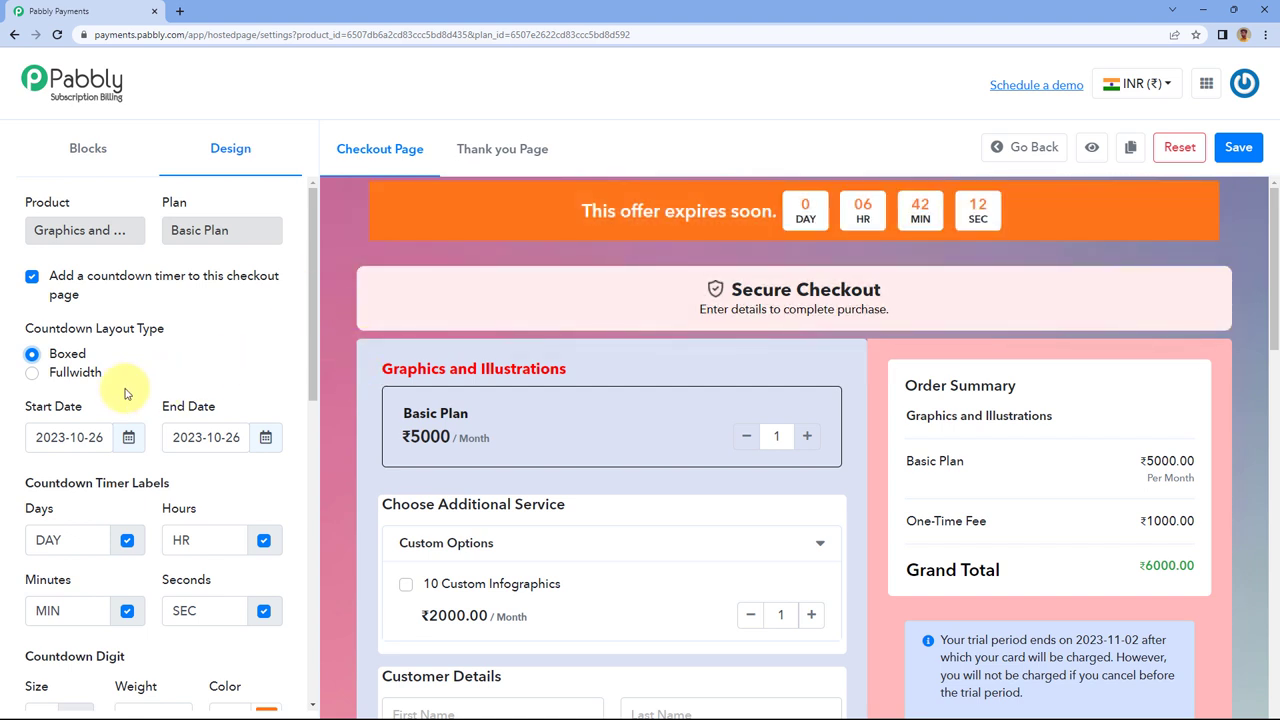
click(50, 371)
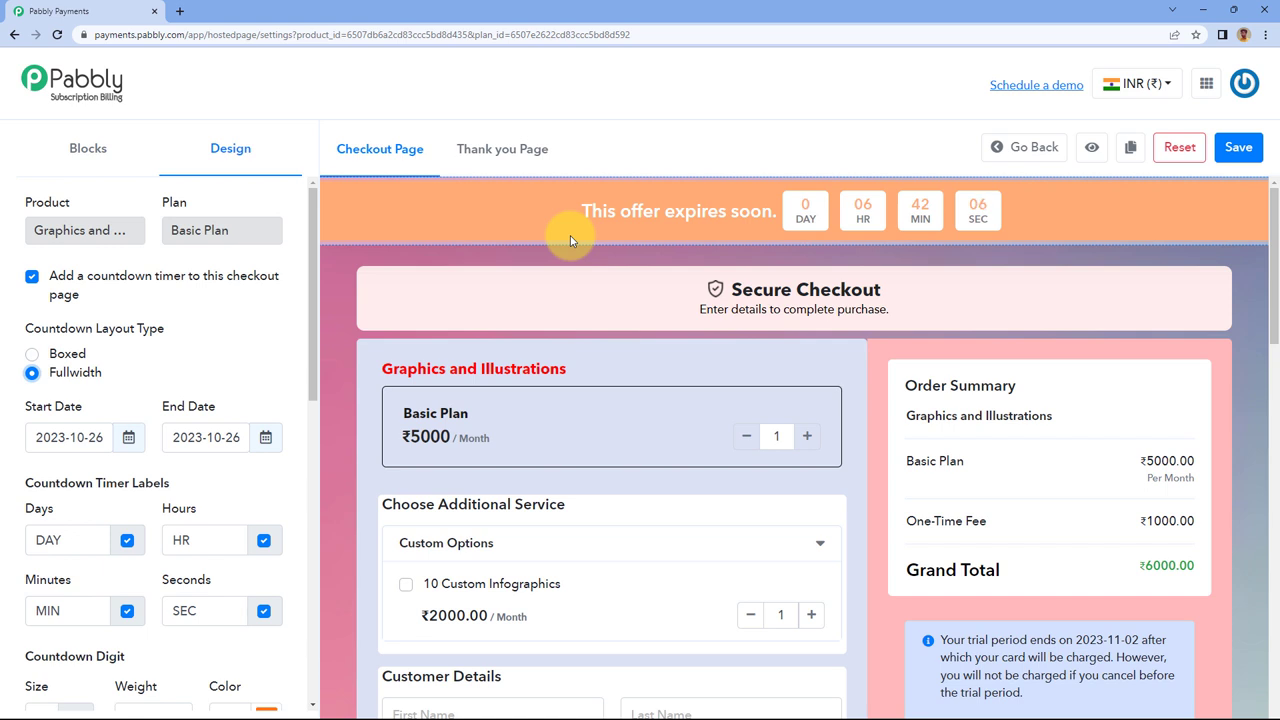
Examine the calendar and time choices for the countdown timer's start and end dates.
drag(101, 438, 40, 438)
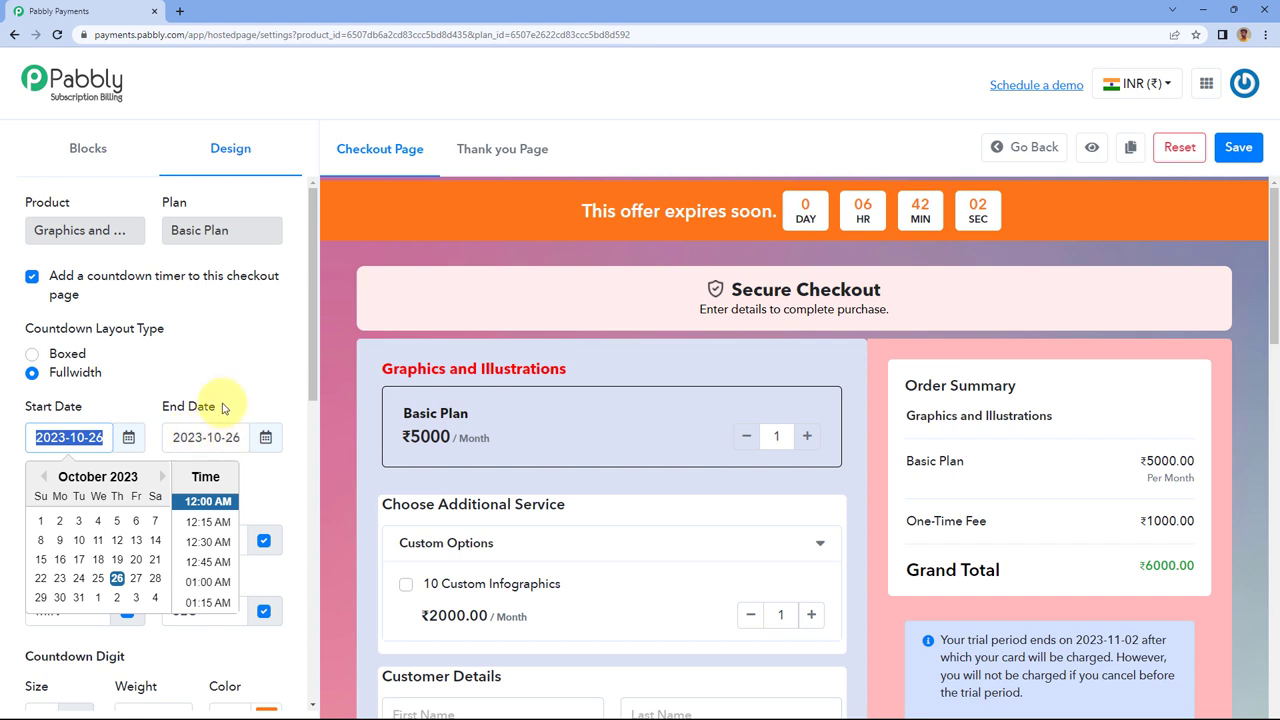
click(152, 424)
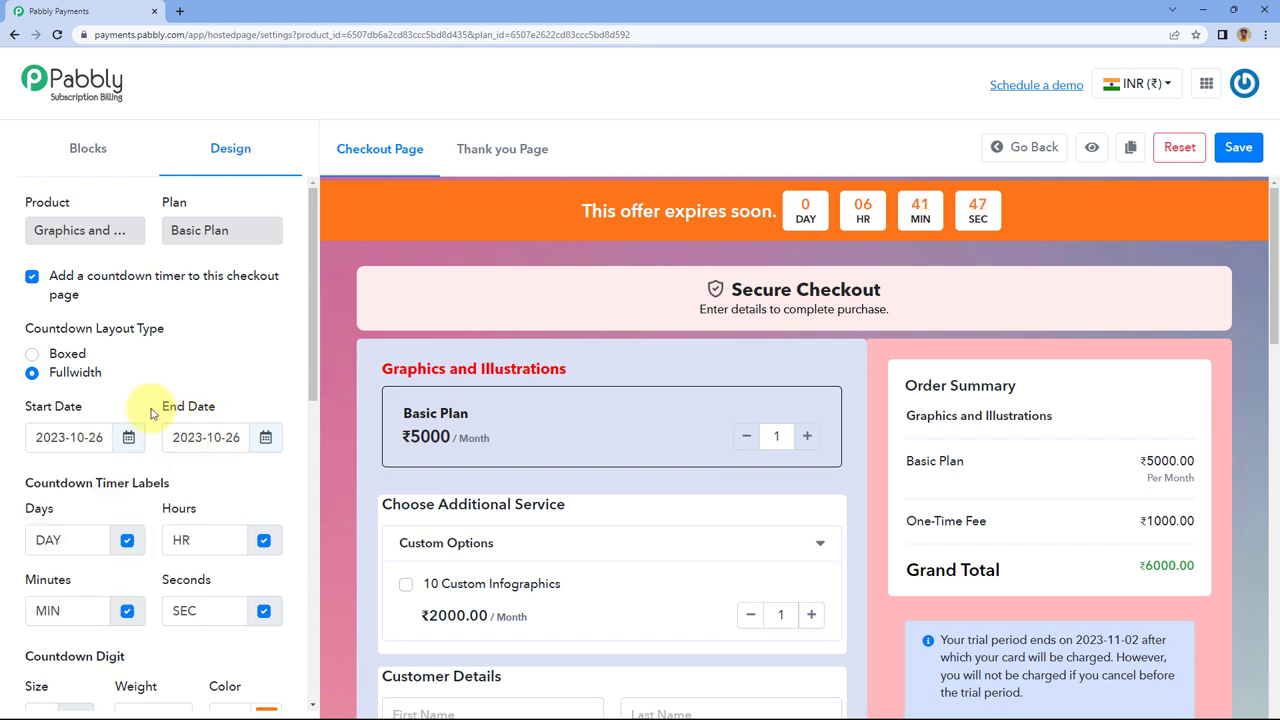
drag(108, 434, 38, 437)
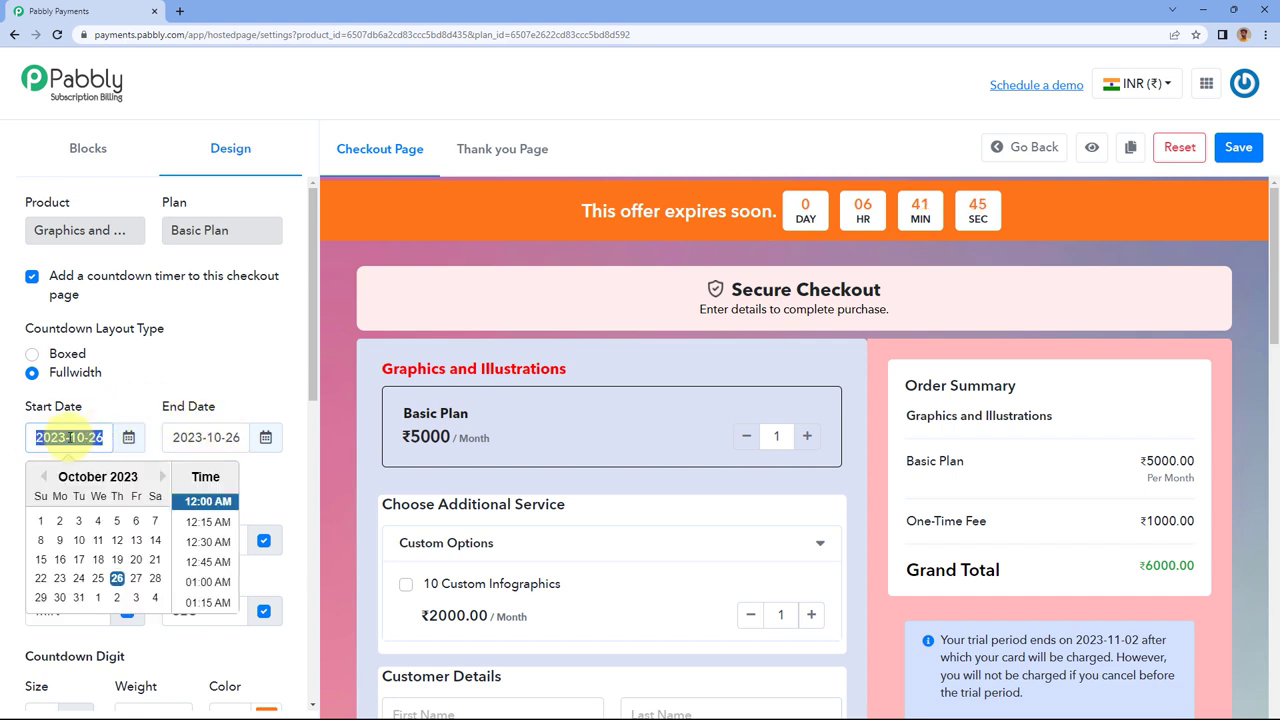
click(254, 404)
drag(241, 438, 171, 437)
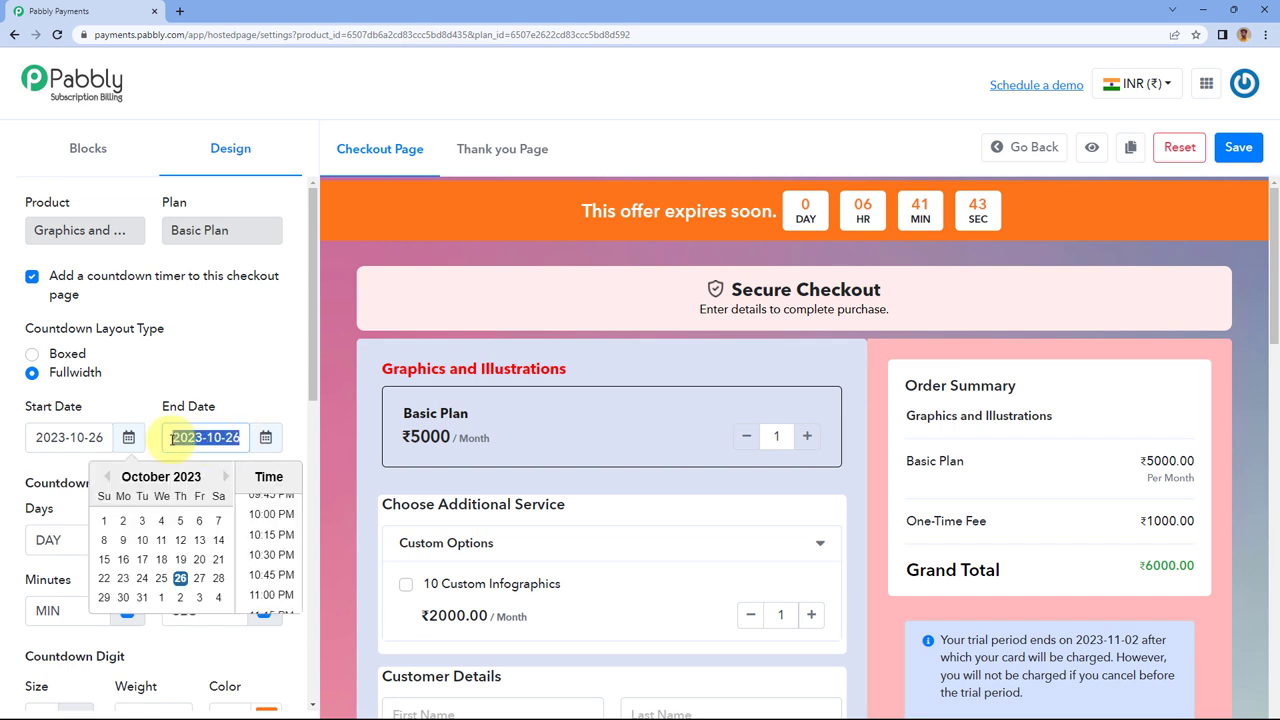
click(127, 440)
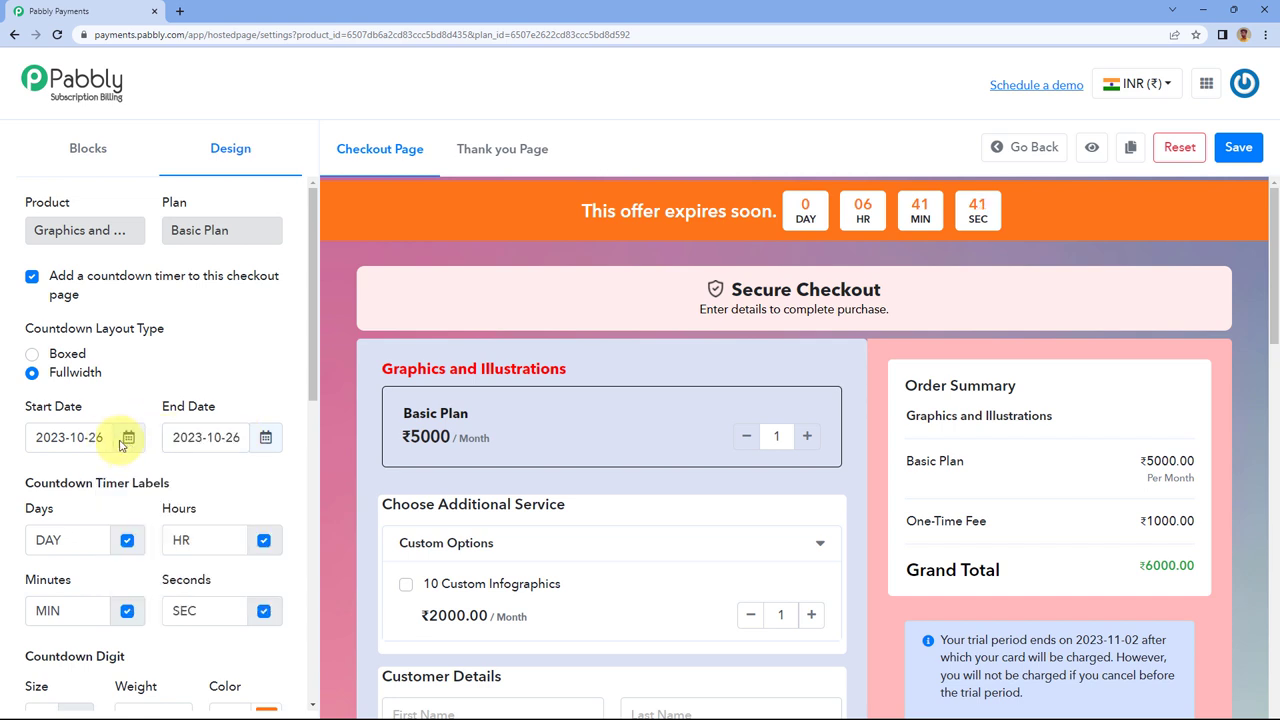
click(97, 438)
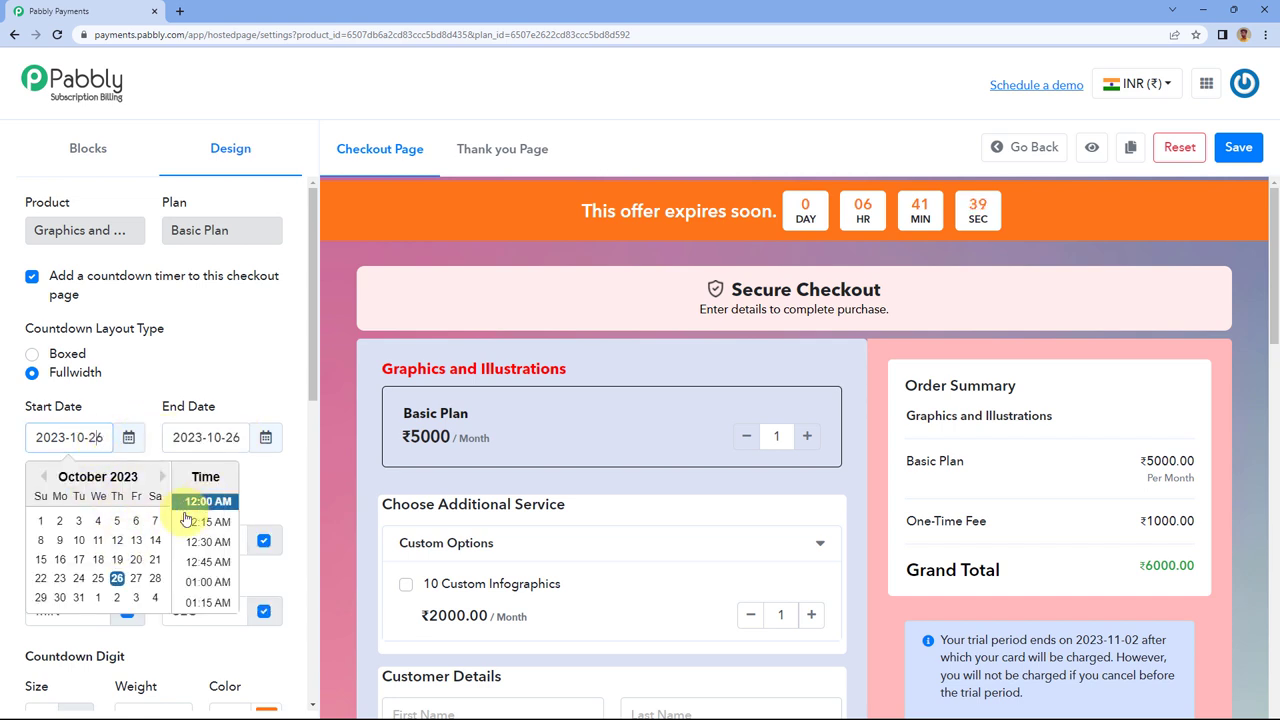
scroll(222, 527, down, 1)
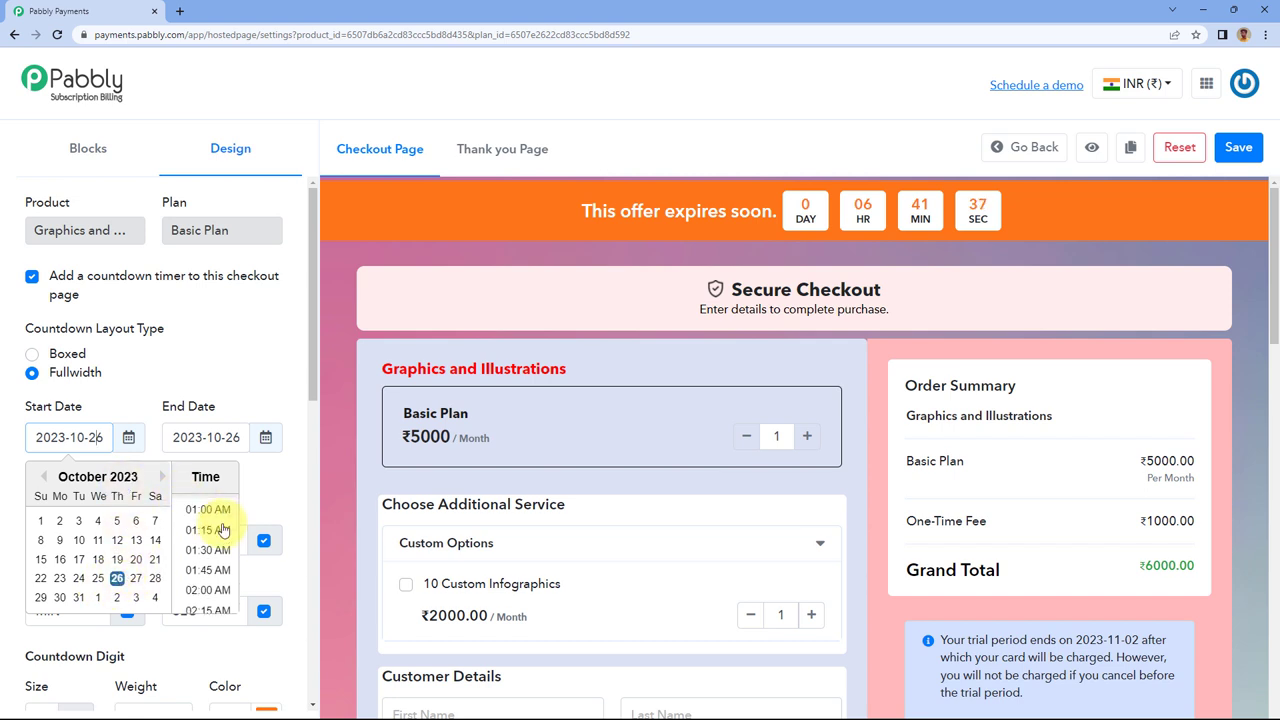
scroll(215, 527, down, 3)
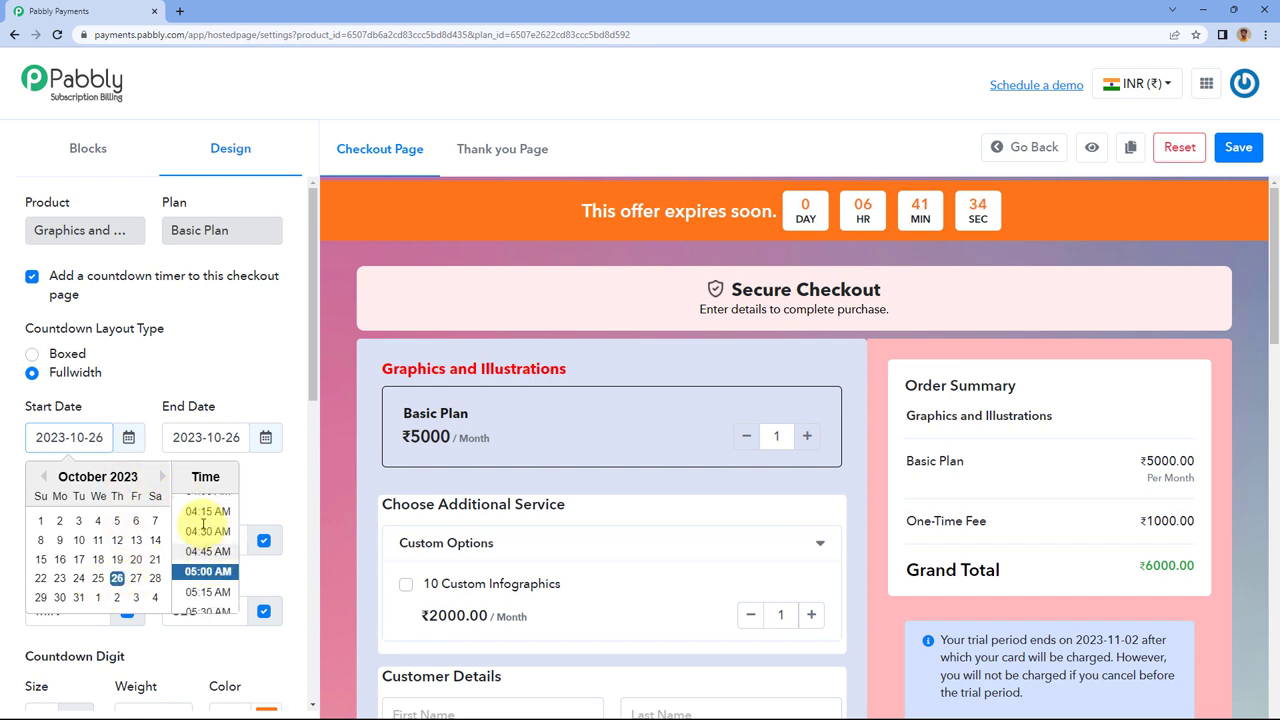
click(264, 437)
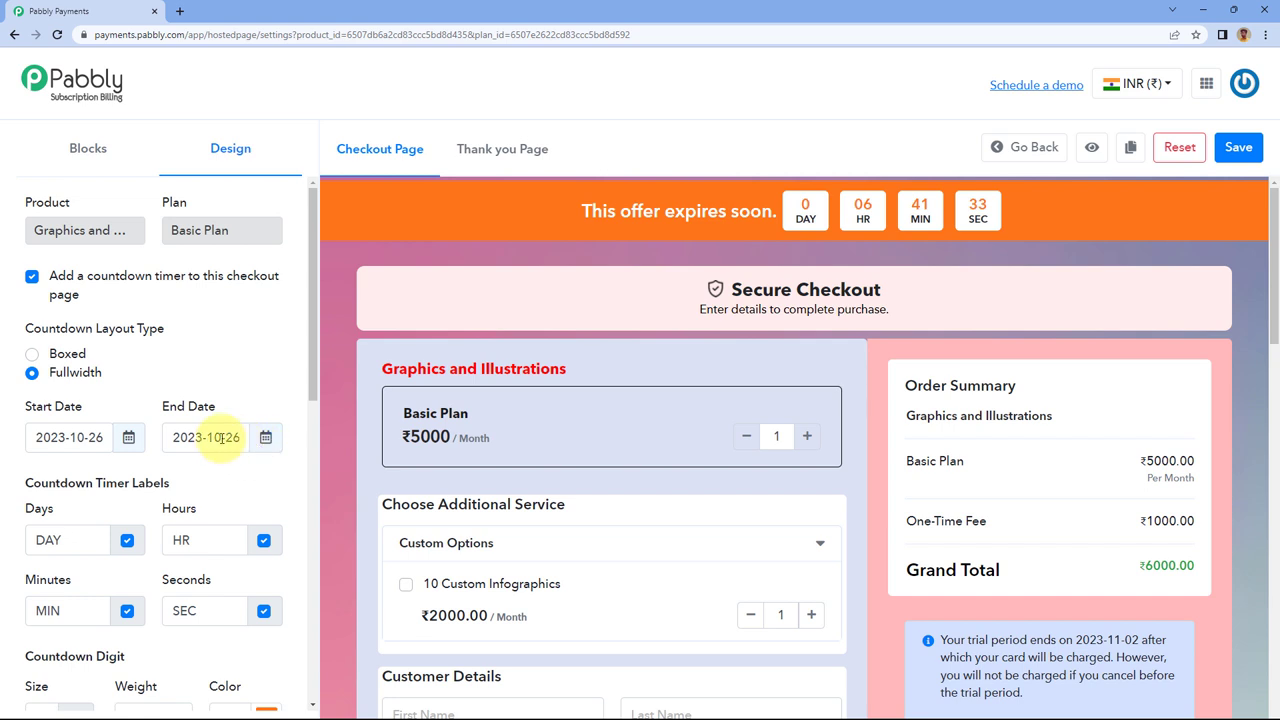
Set the countdown timer's end date to October 27, 2023 at 10:30 PM.
click(206, 437)
click(200, 578)
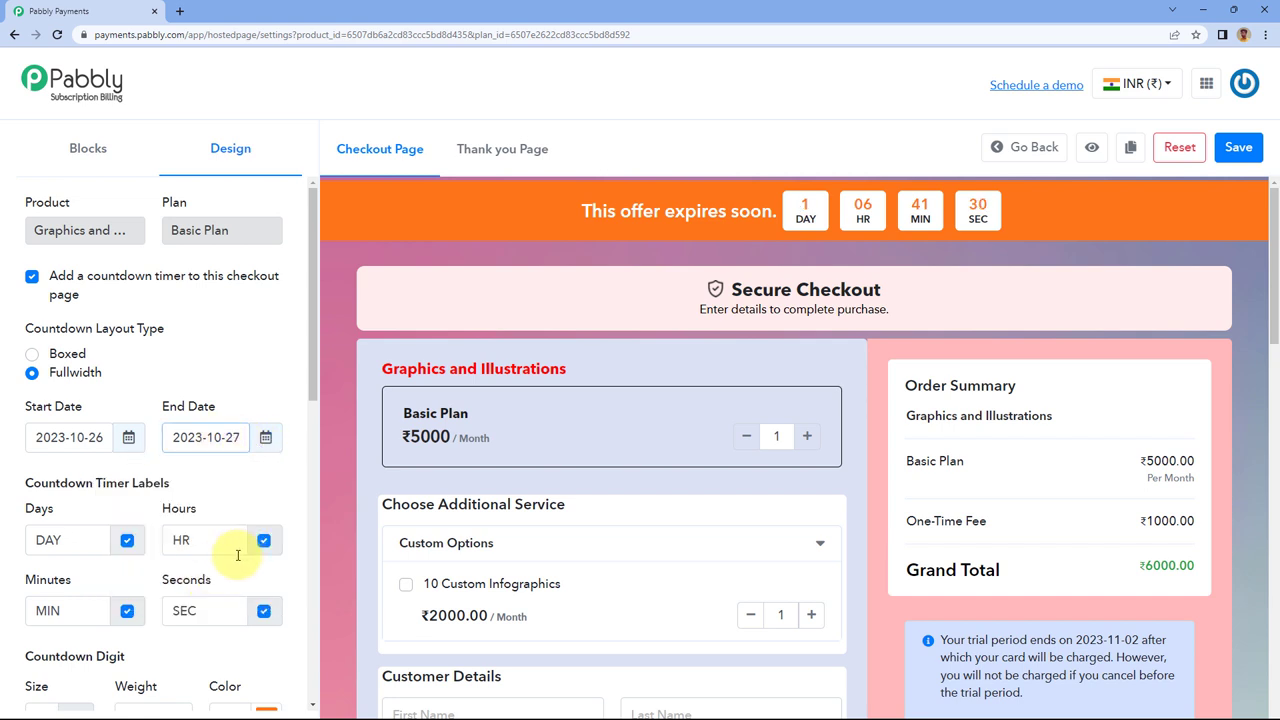
click(241, 437)
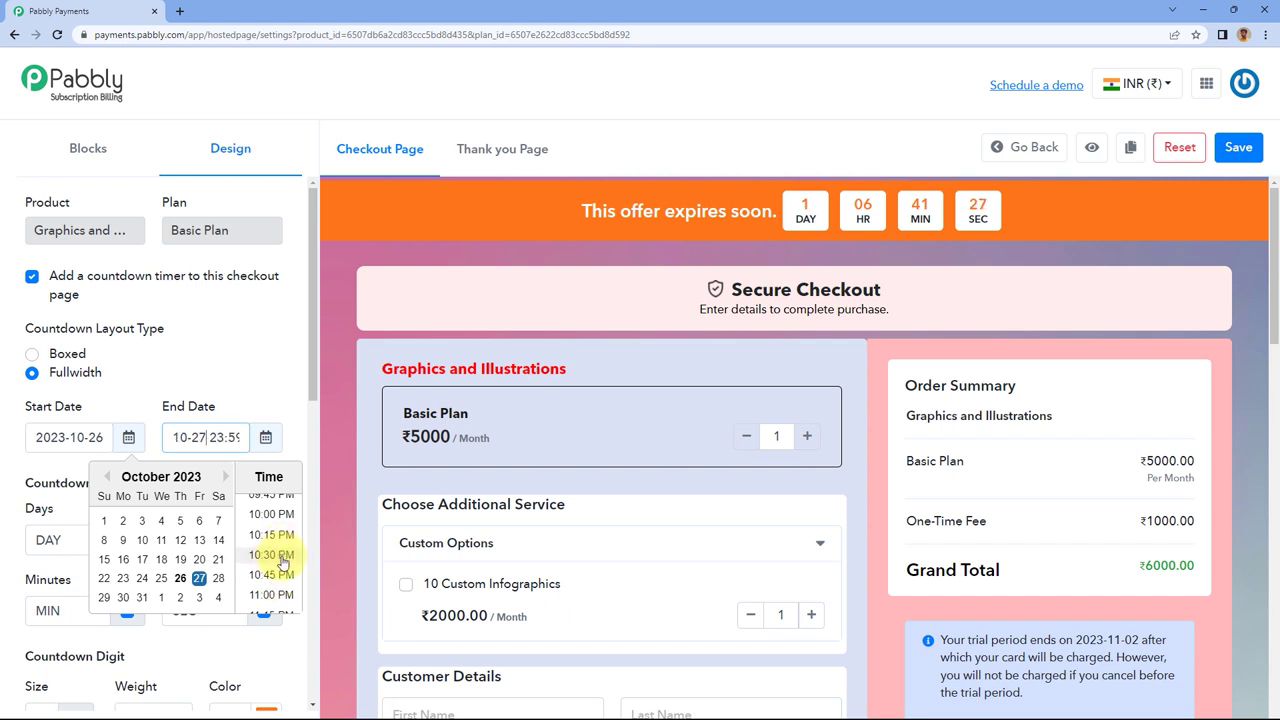
click(283, 555)
click(250, 395)
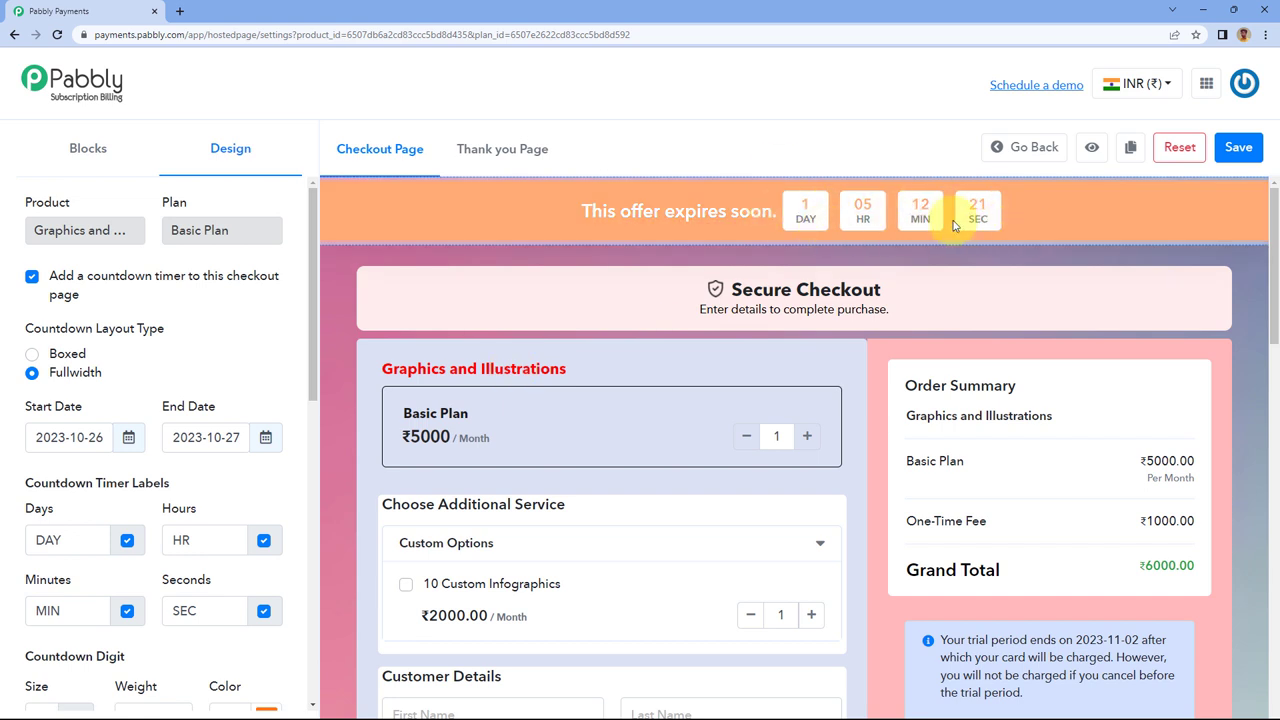
Try hiding the seconds, days and hours units of the countdown timer, restoring all of them.
scroll(290, 380, down, 3)
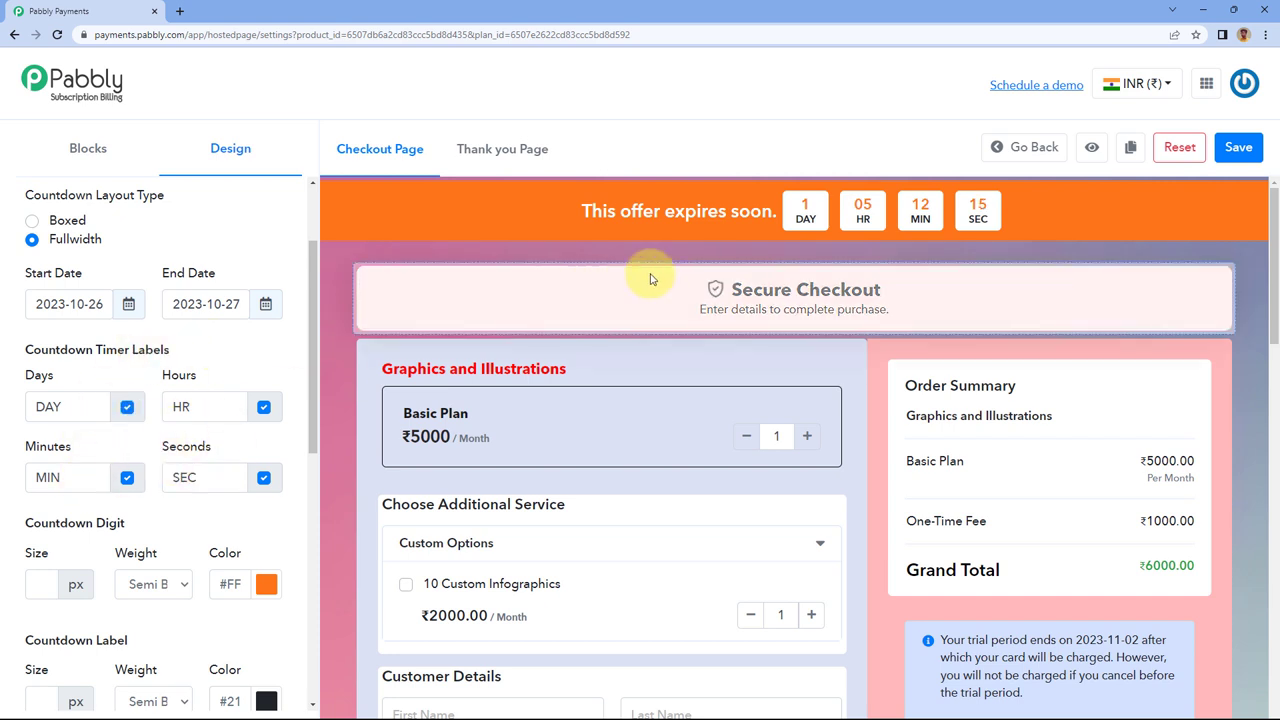
click(263, 480)
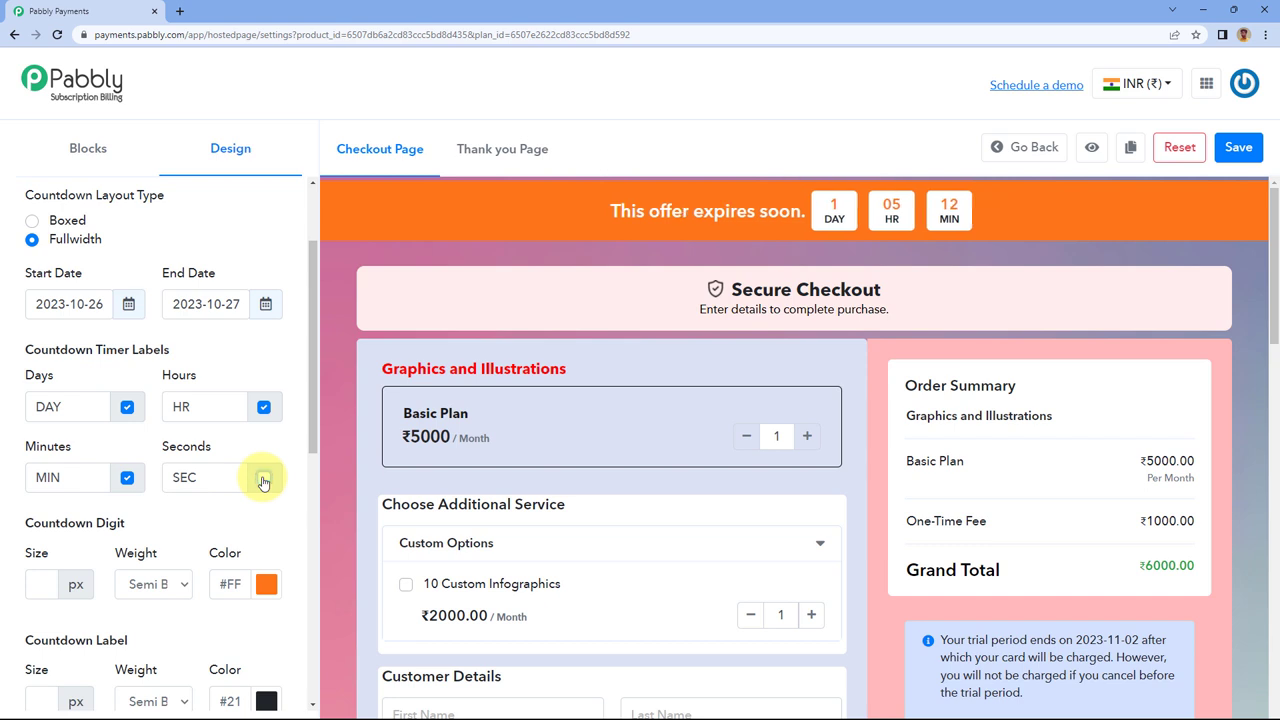
click(263, 480)
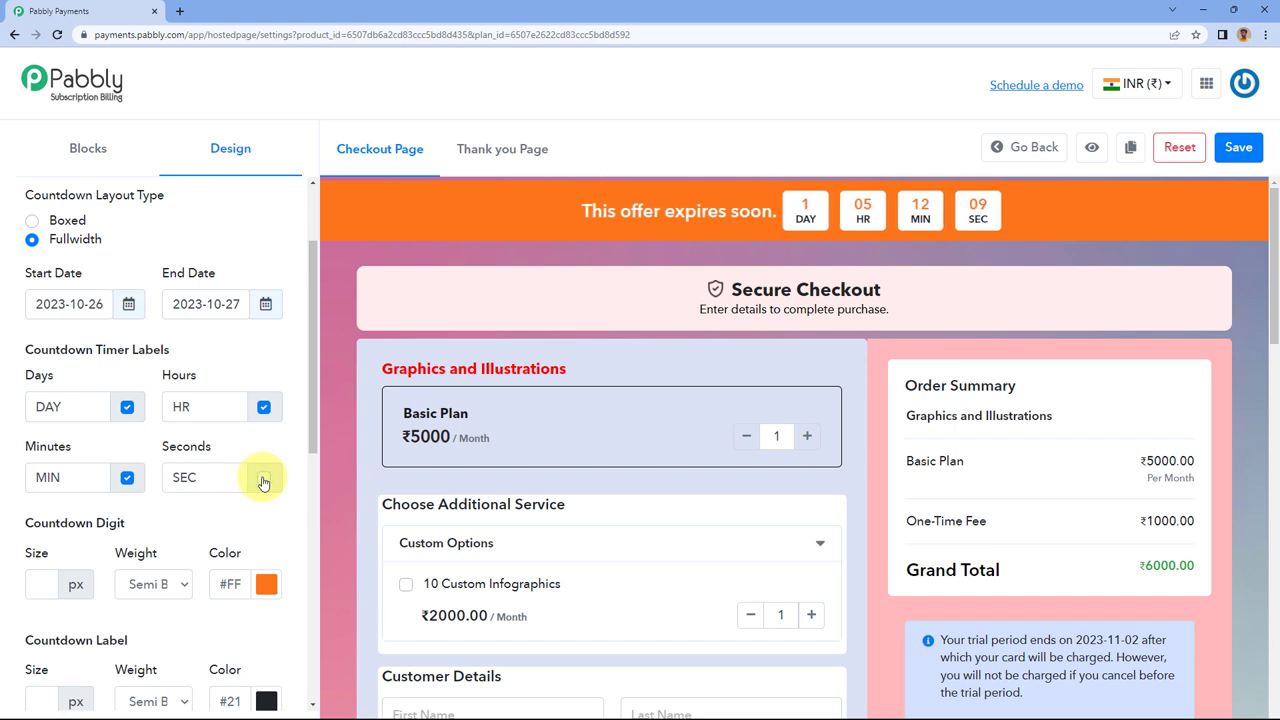
click(126, 410)
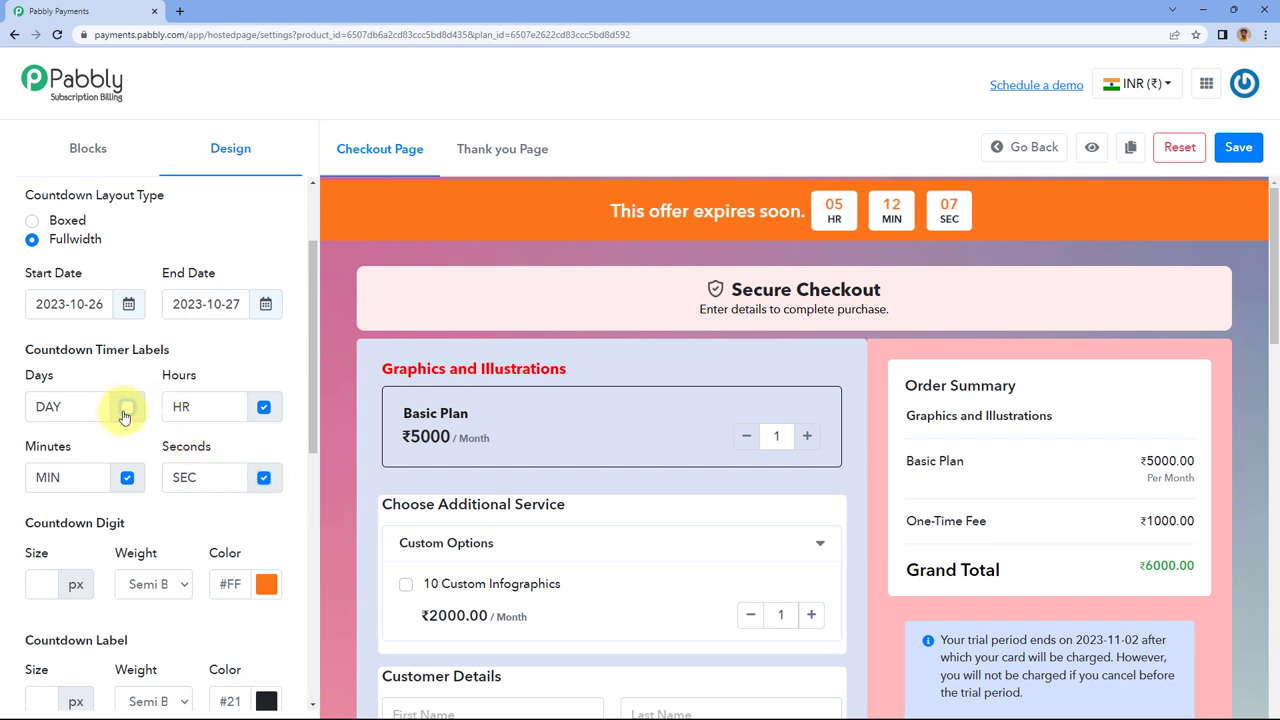
click(263, 405)
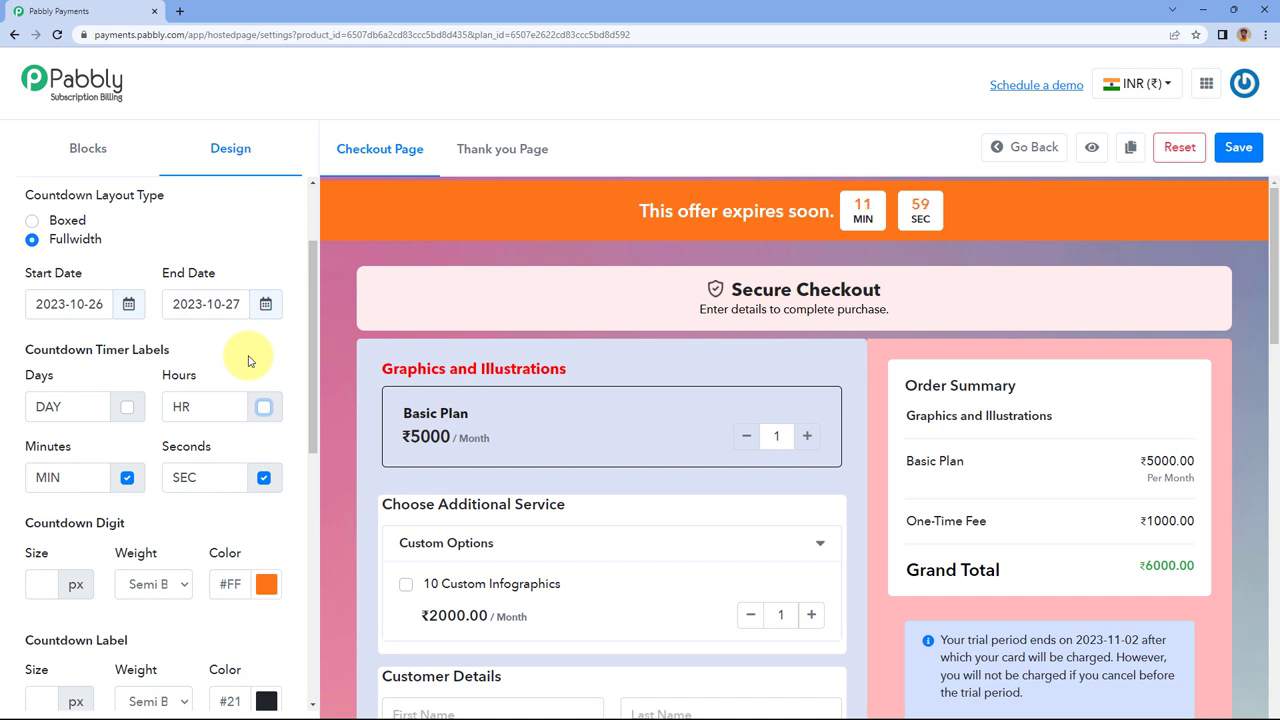
click(263, 414)
click(127, 407)
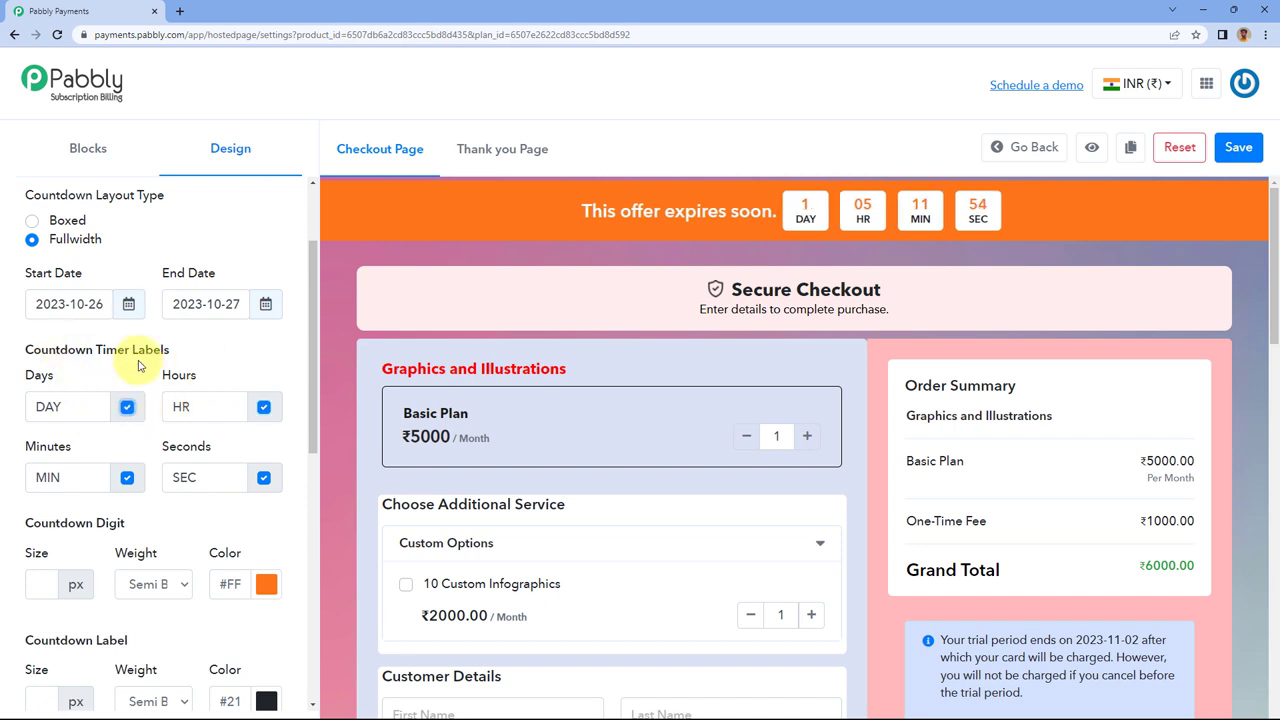
Set the countdown digits' weight to Bold and their color to near-black (RGB 7, 7, 7).
scroll(150, 410, down, 2)
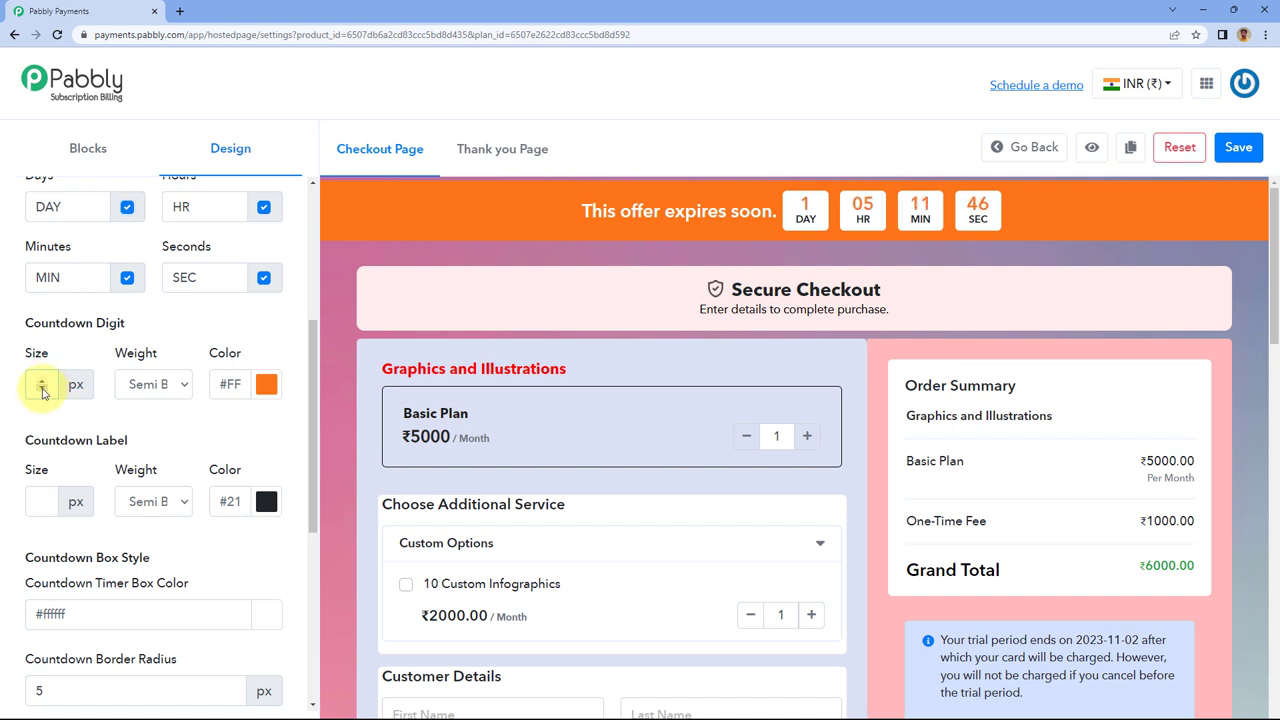
click(150, 384)
click(148, 441)
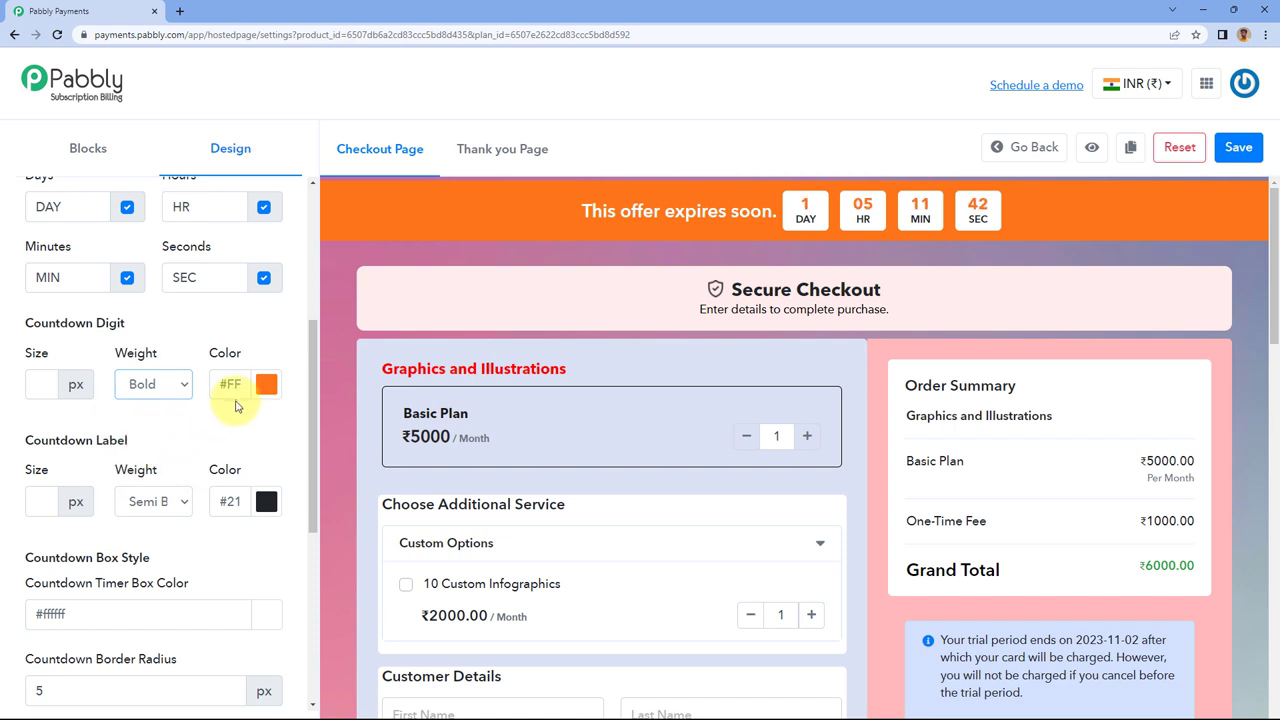
click(266, 384)
mouse_move(104, 425)
mouse_down()
mouse_move(129, 523)
mouse_move(126, 441)
mouse_up()
drag(187, 512, 105, 540)
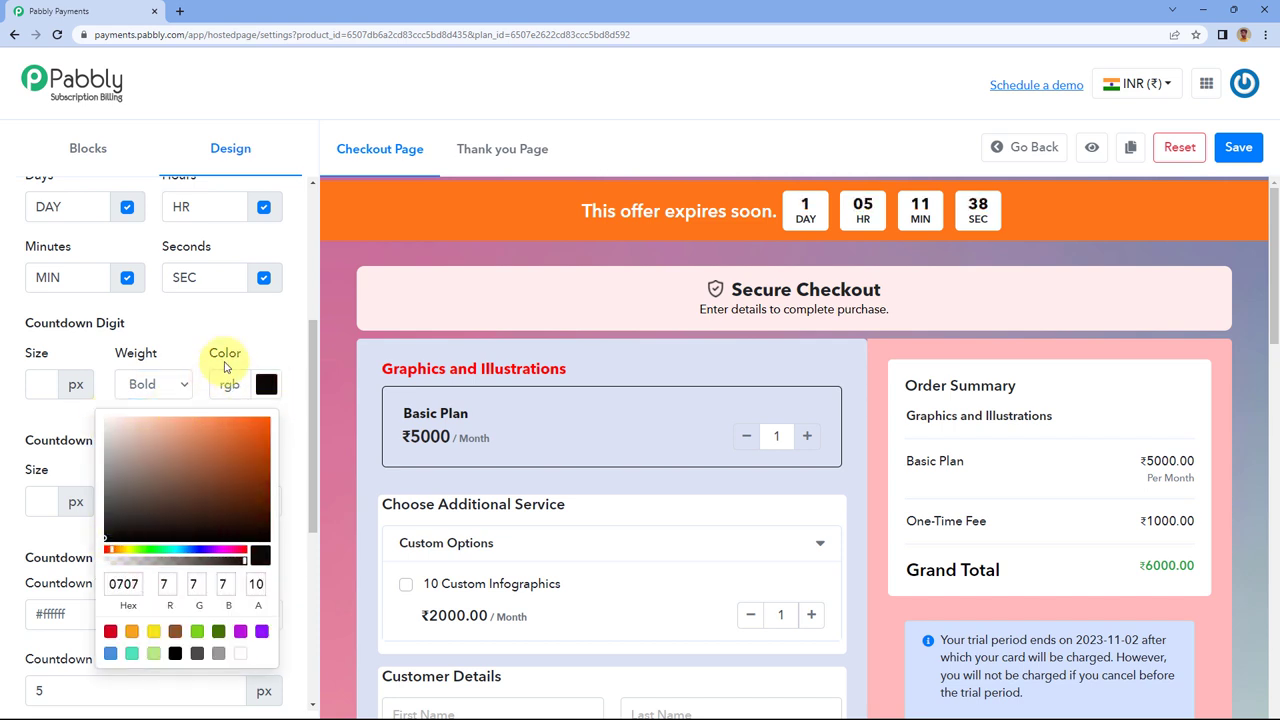
click(226, 361)
Set the countdown label color to dark gray (RGB 63, 63, 63).
scroll(63, 406, down, 1)
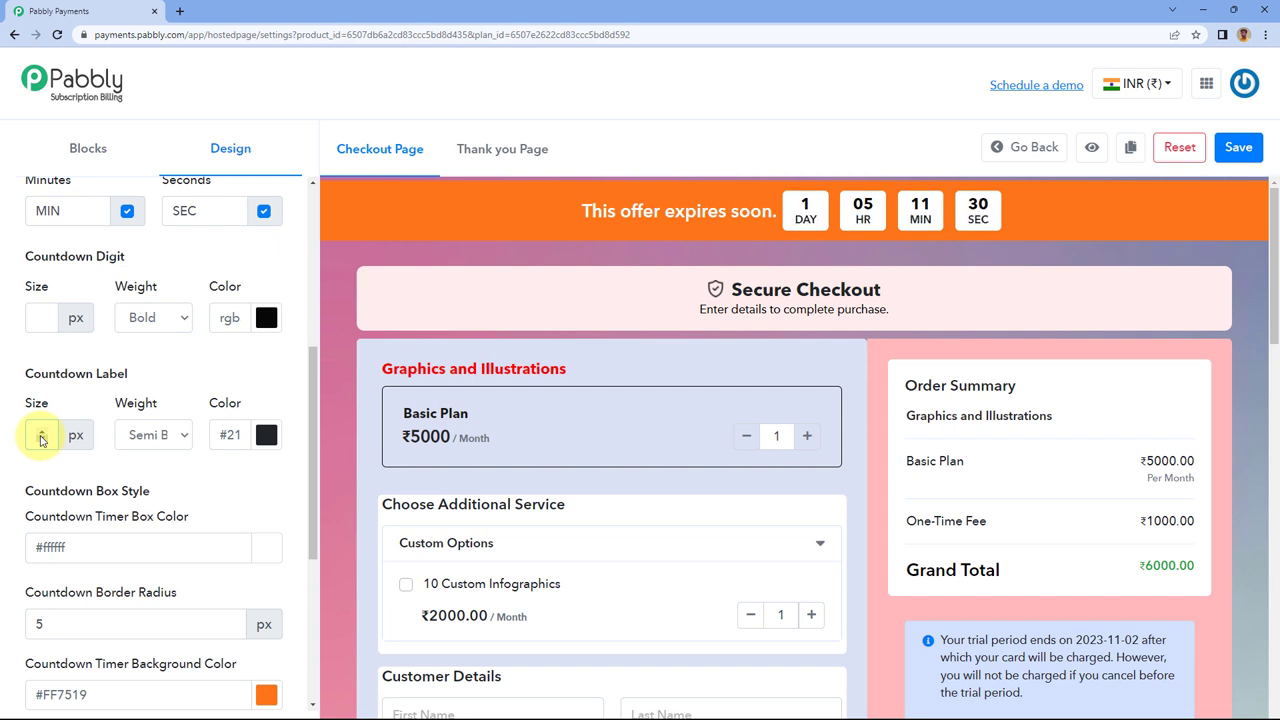
click(266, 434)
click(250, 468)
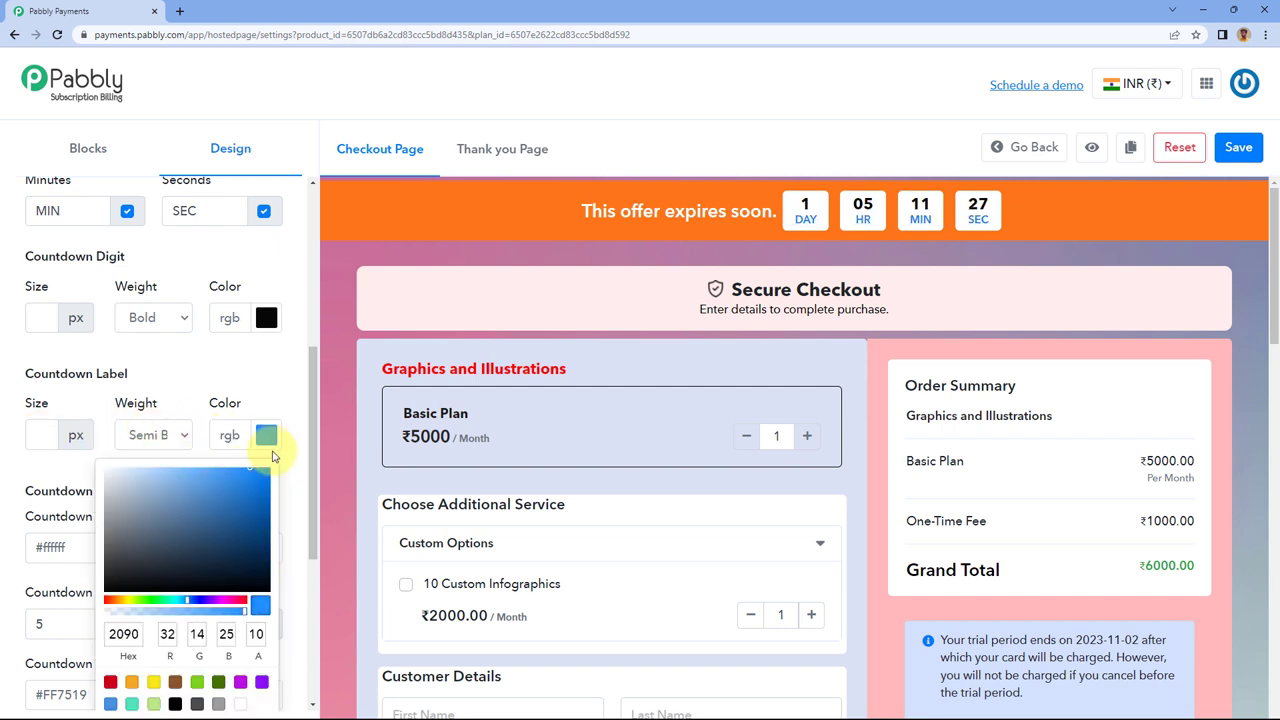
drag(275, 457, 129, 480)
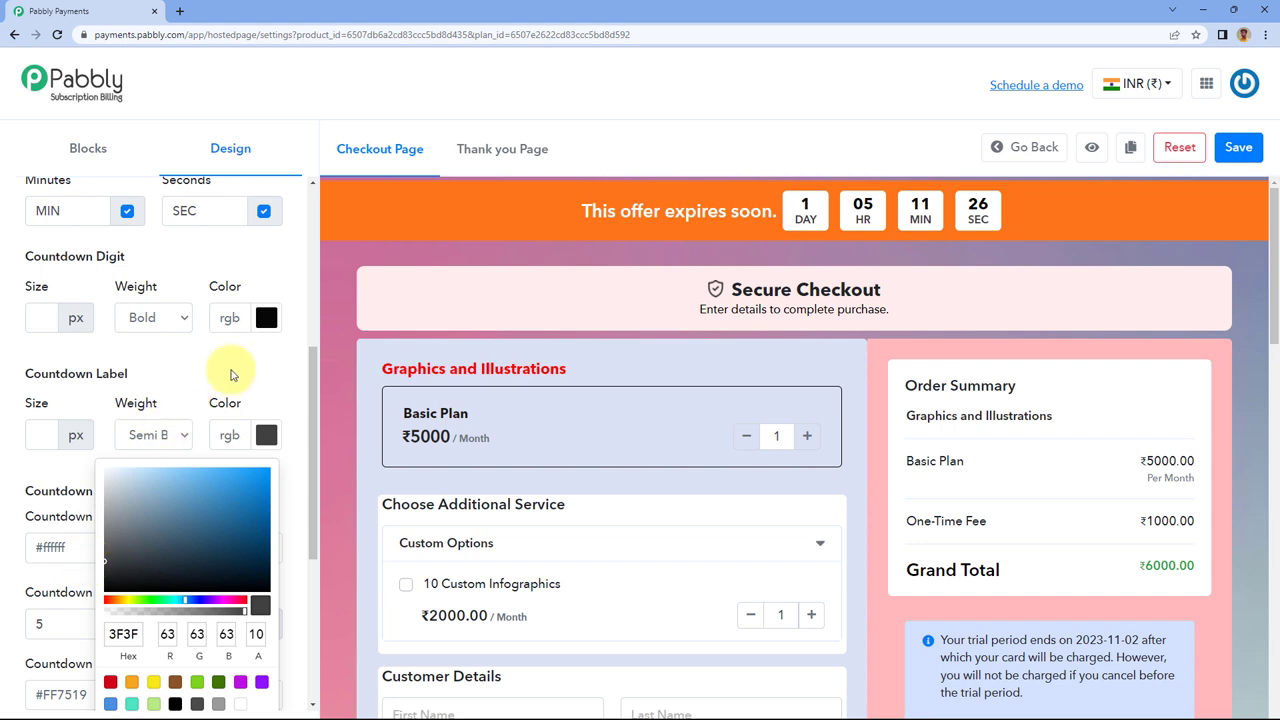
click(150, 420)
Set the countdown timer box color to a very light blue, rgba(239,250,255, 1), after trying other shades.
scroll(128, 410, down, 2)
scroll(128, 410, down, 1)
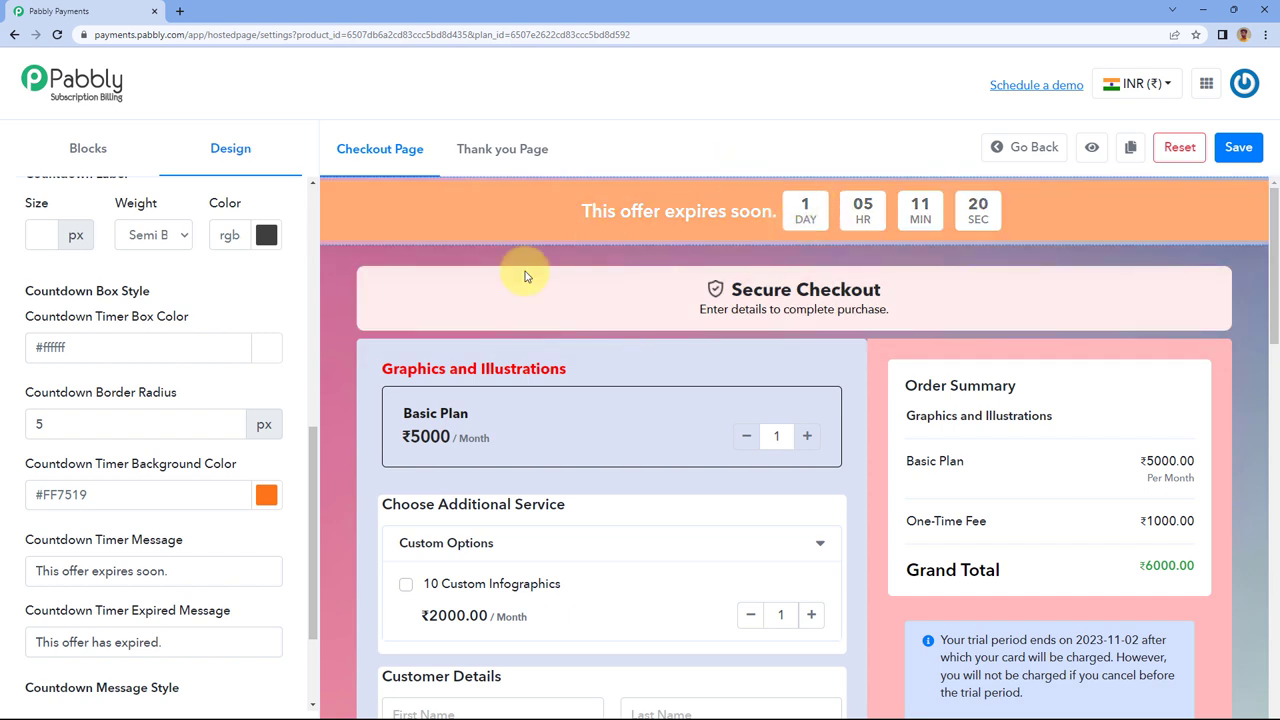
click(266, 347)
click(253, 380)
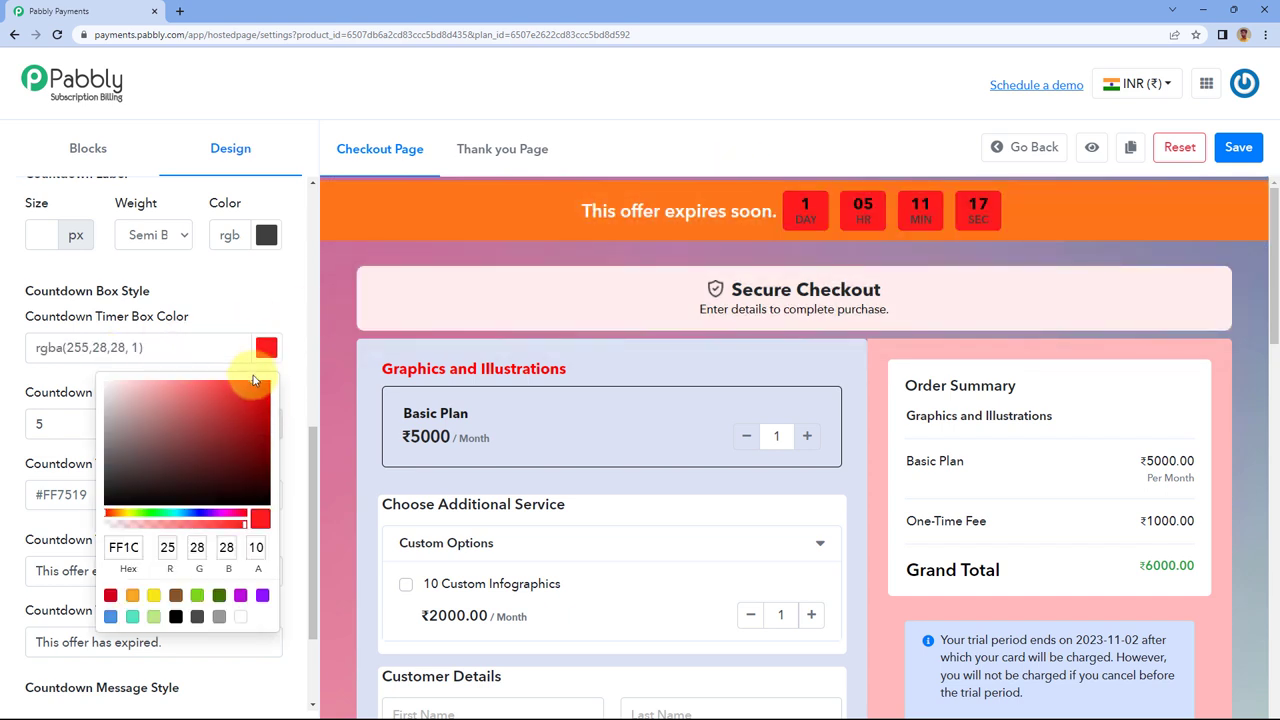
mouse_move(253, 380)
mouse_down()
mouse_move(127, 381)
mouse_move(111, 466)
mouse_move(123, 450)
mouse_up()
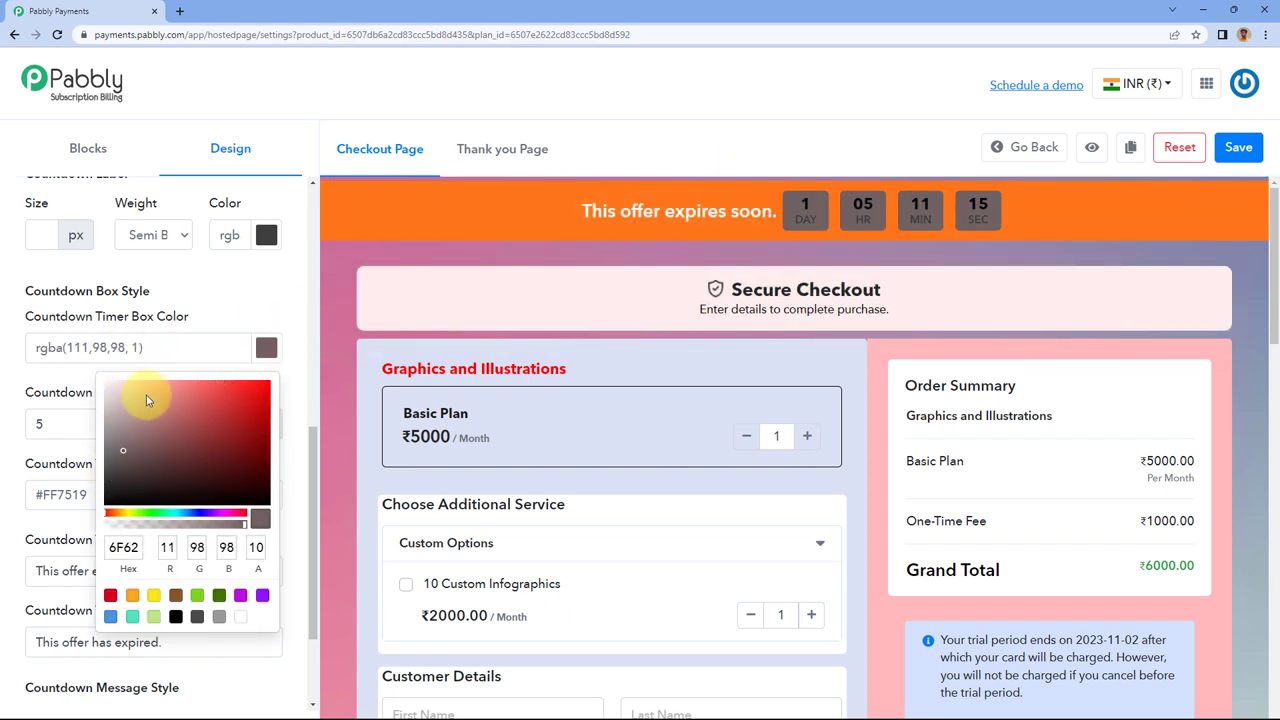
mouse_move(146, 395)
mouse_down()
mouse_move(217, 380)
mouse_move(137, 381)
mouse_up()
click(184, 513)
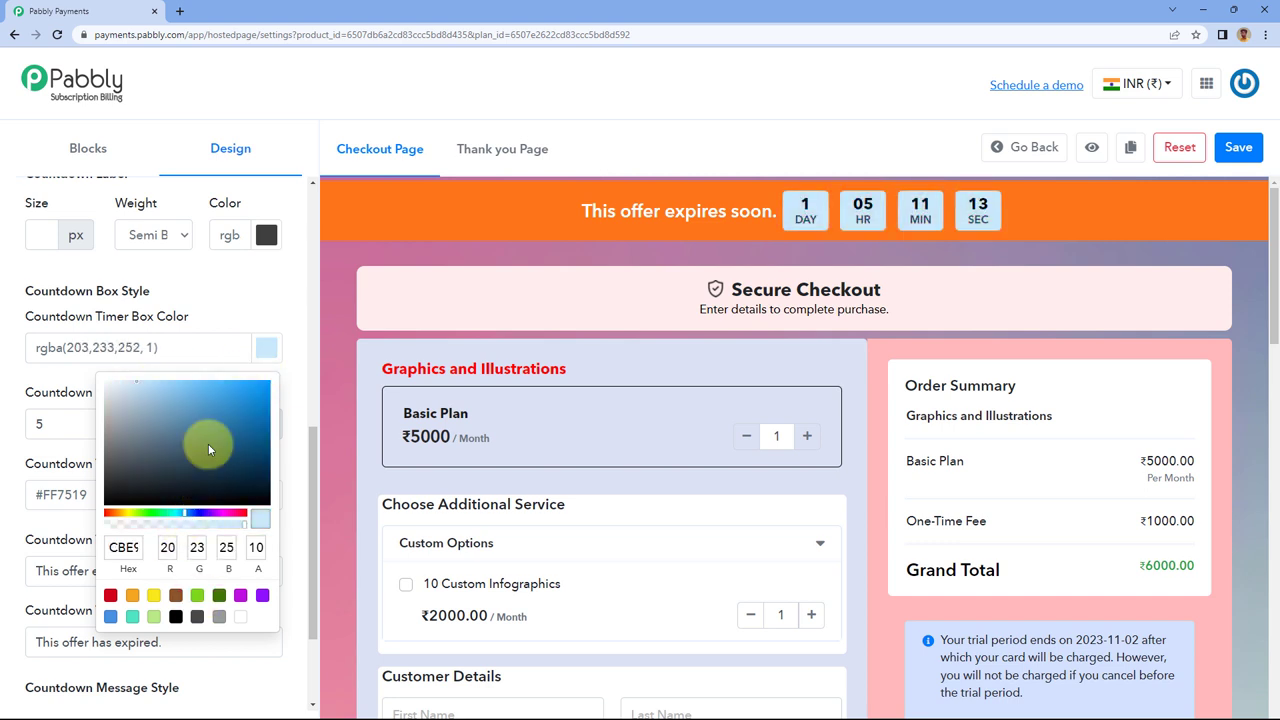
mouse_move(208, 449)
mouse_down()
mouse_move(100, 371)
mouse_move(137, 391)
mouse_move(116, 383)
mouse_up()
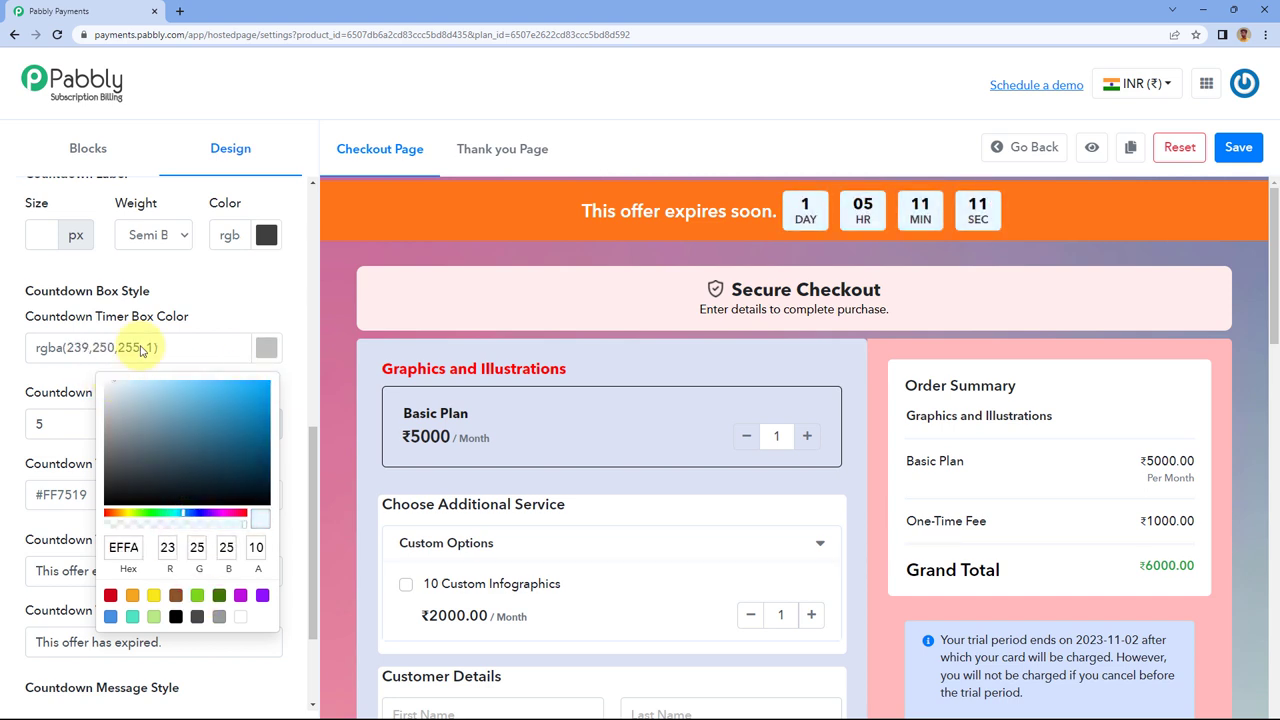
click(80, 366)
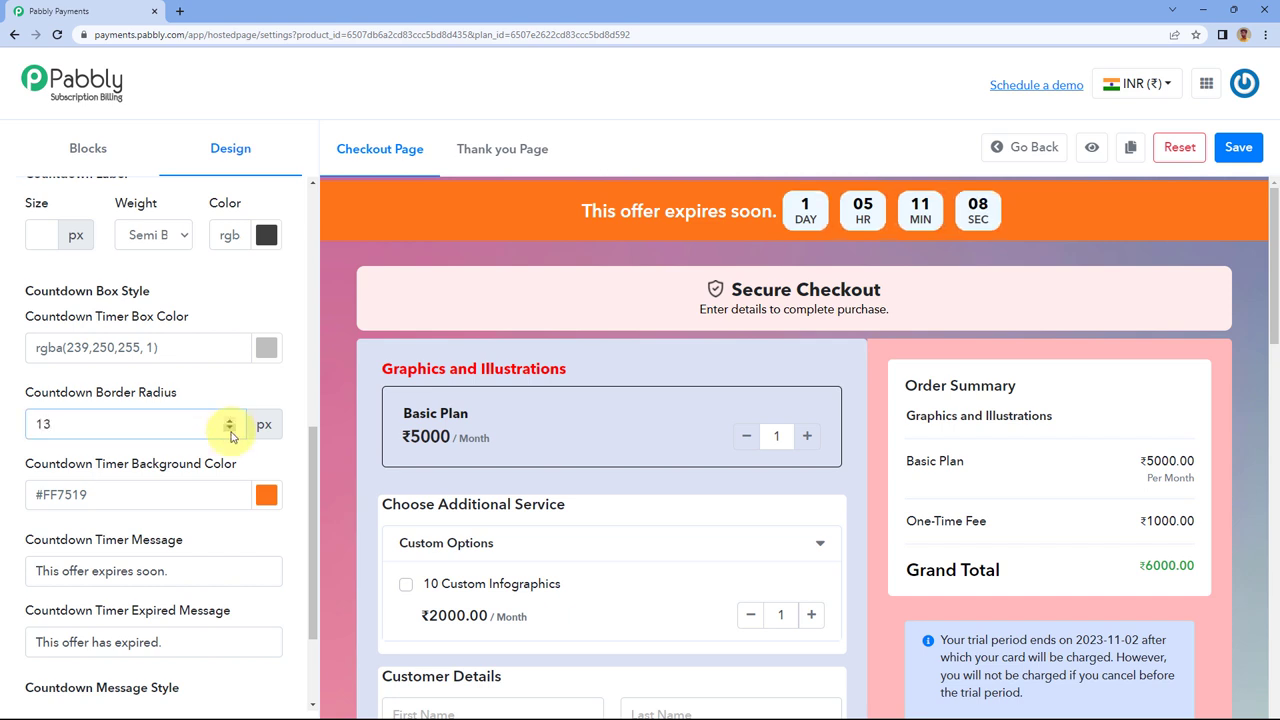
Set the countdown border radius to 8 px and the timer background color to near-black, rgba(14,13,13, 1).
click(229, 432)
scroll(200, 450, down, 1)
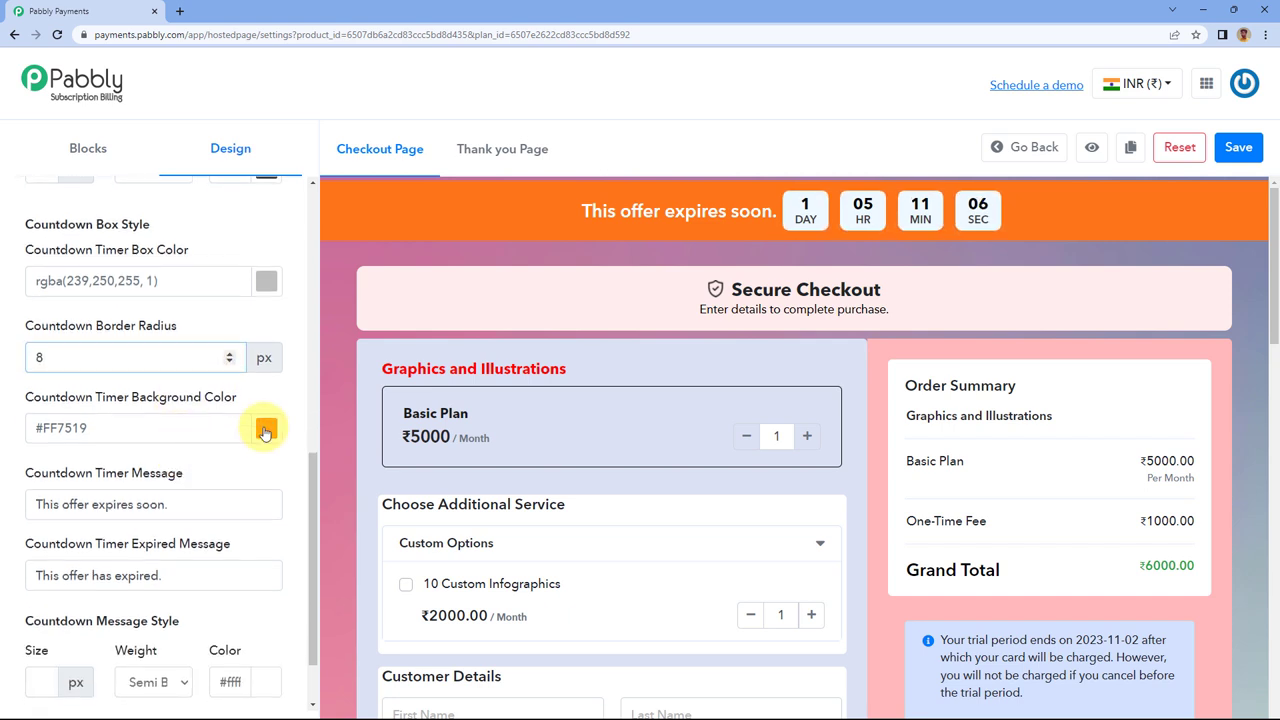
click(266, 428)
click(224, 470)
mouse_move(169, 477)
mouse_down()
mouse_move(126, 466)
mouse_move(149, 491)
mouse_move(129, 580)
mouse_up()
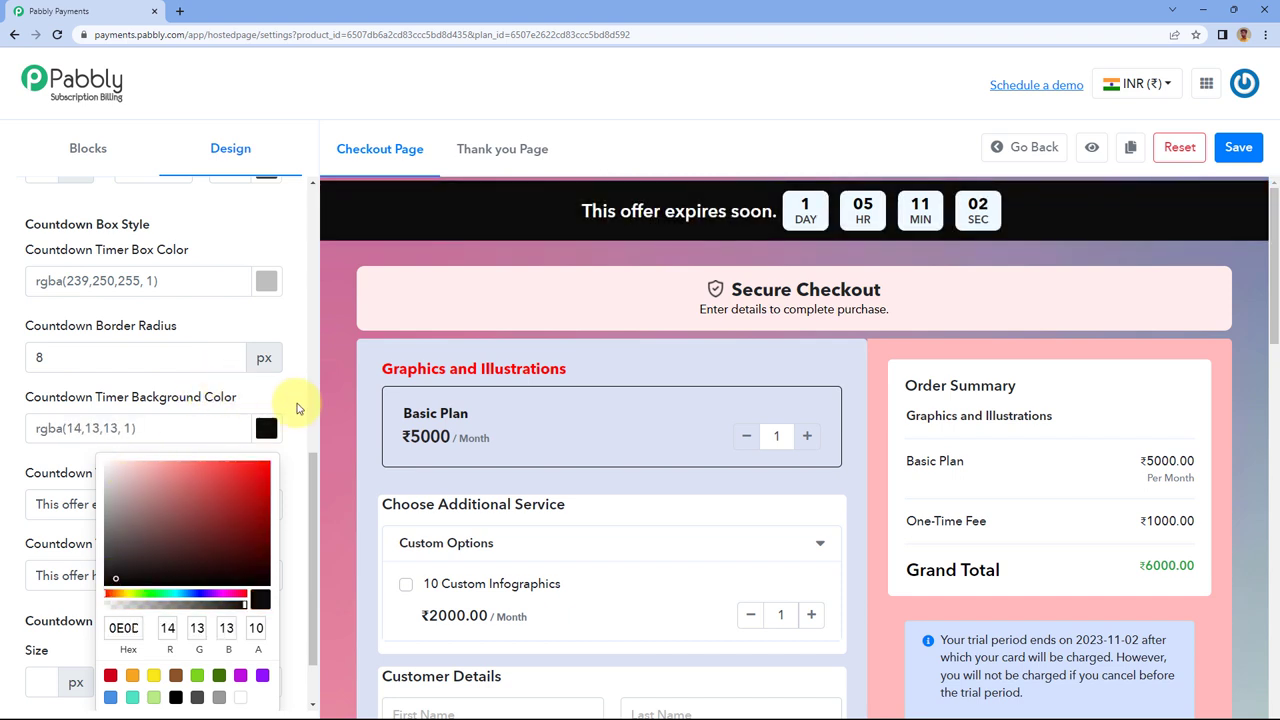
click(243, 393)
Replace the countdown timer message with "Limited Time Offer", leaving the expired message as it is.
scroll(243, 393, down, 1)
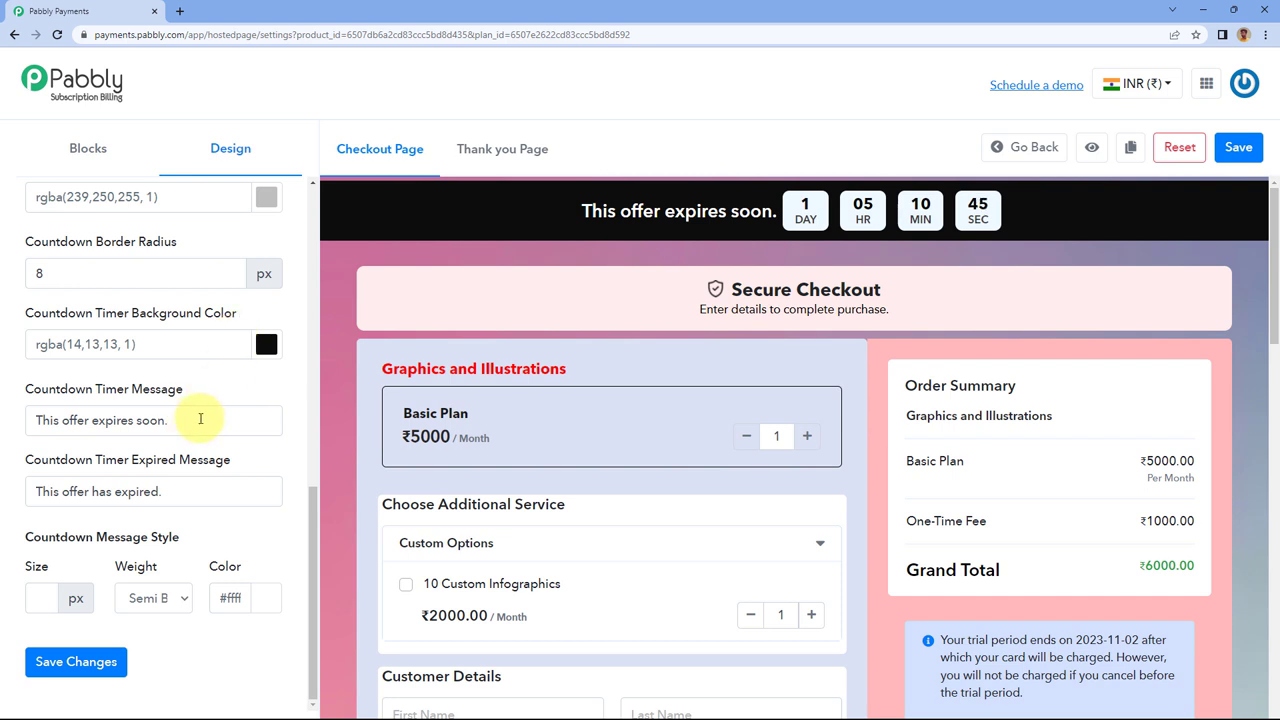
drag(200, 420, 76, 424)
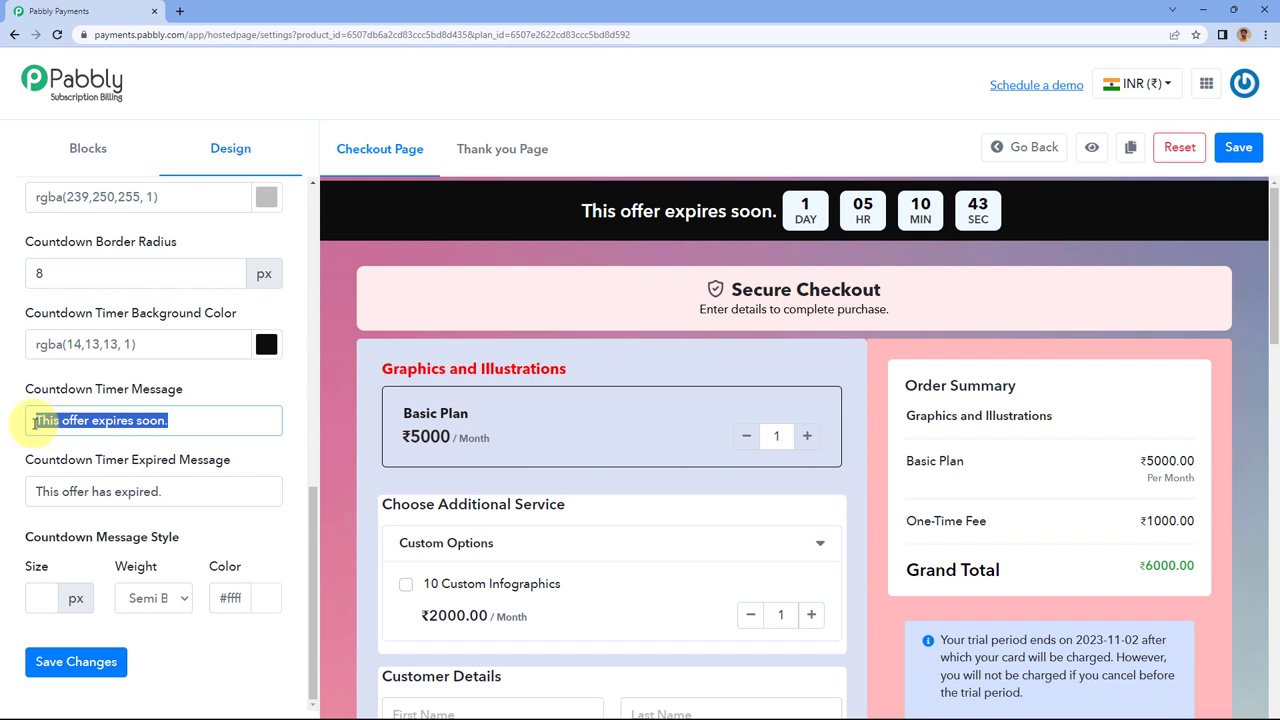
text(Limit)
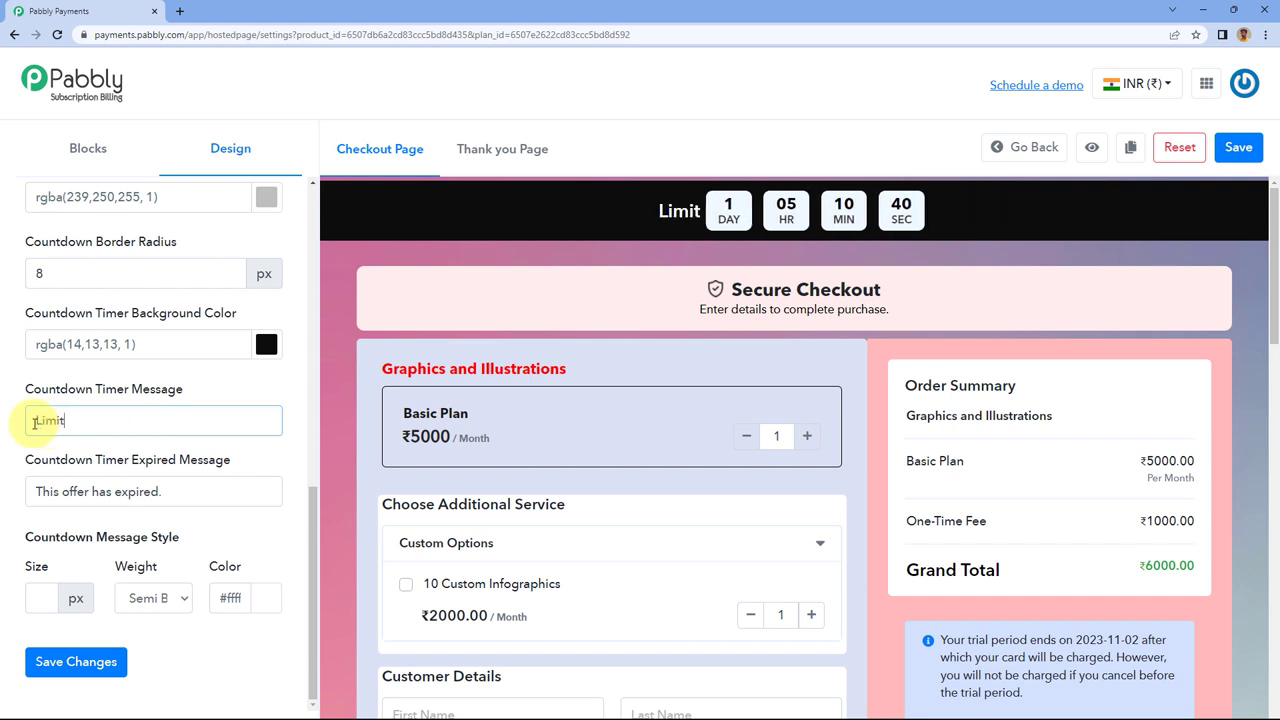
text(ed Time )
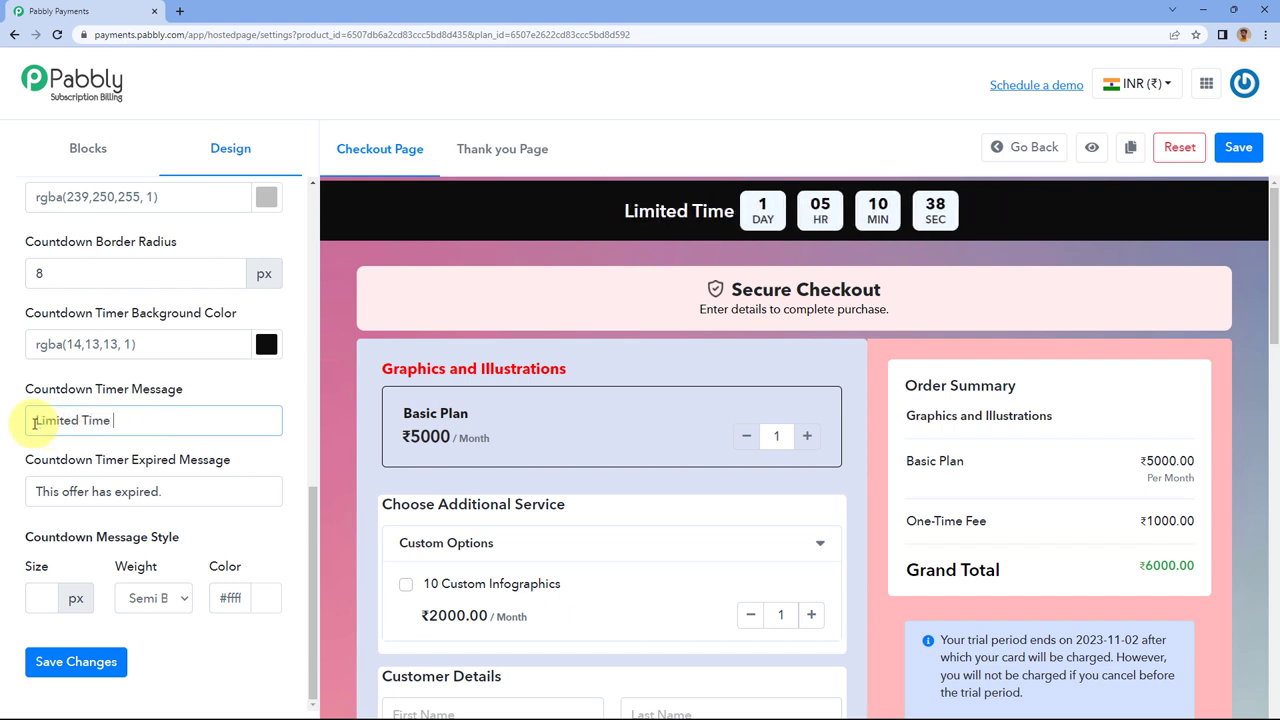
text(Offer)
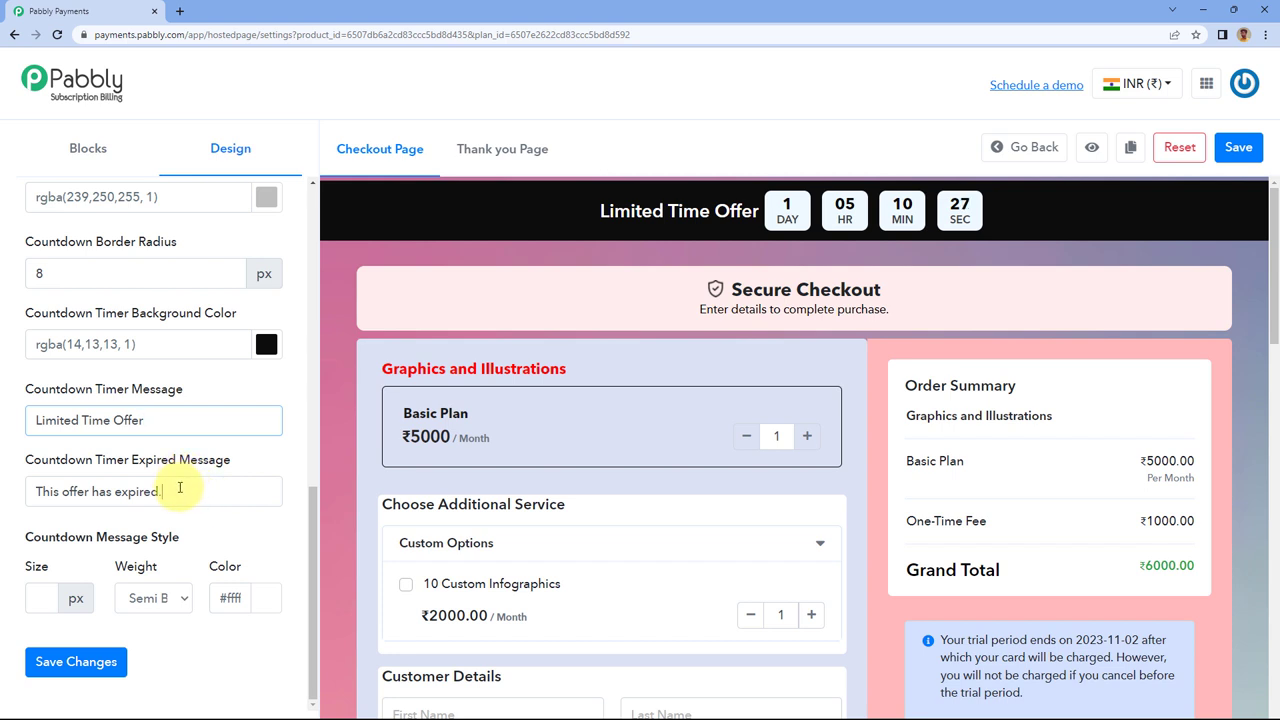
drag(180, 487, 72, 489)
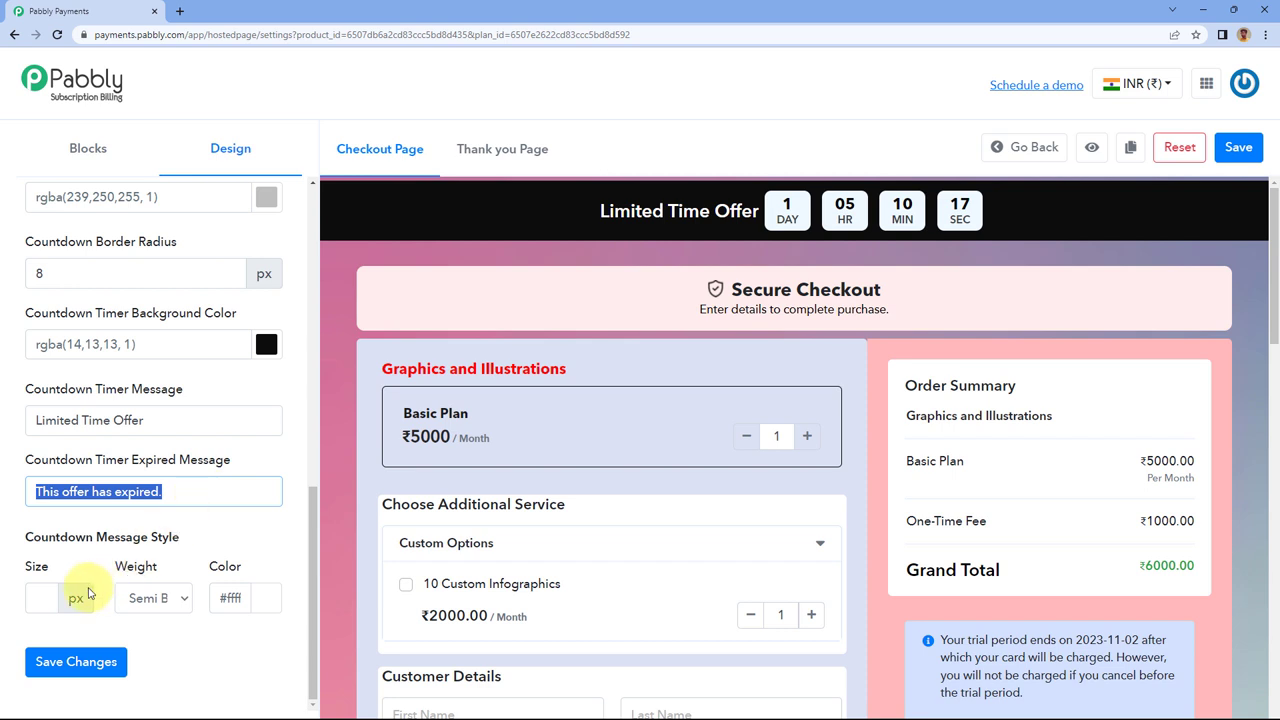
click(100, 530)
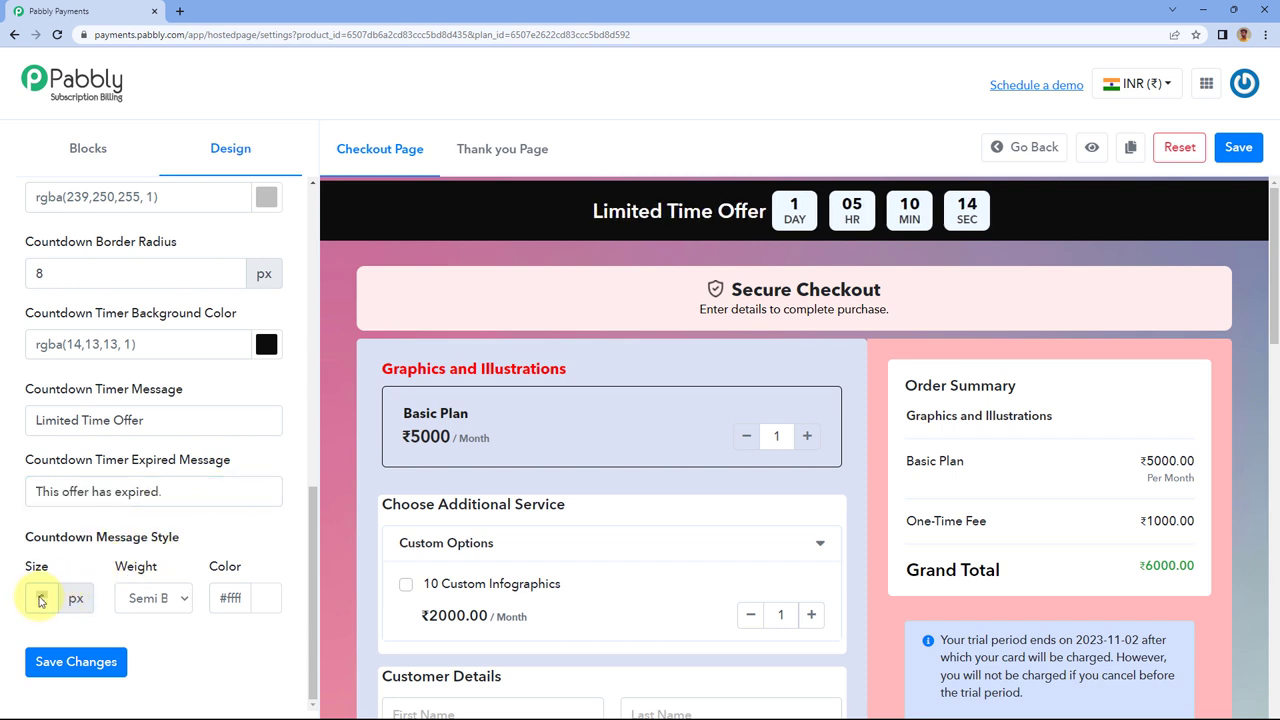
Style the countdown message with Bold weight and a red color.
click(168, 598)
click(160, 652)
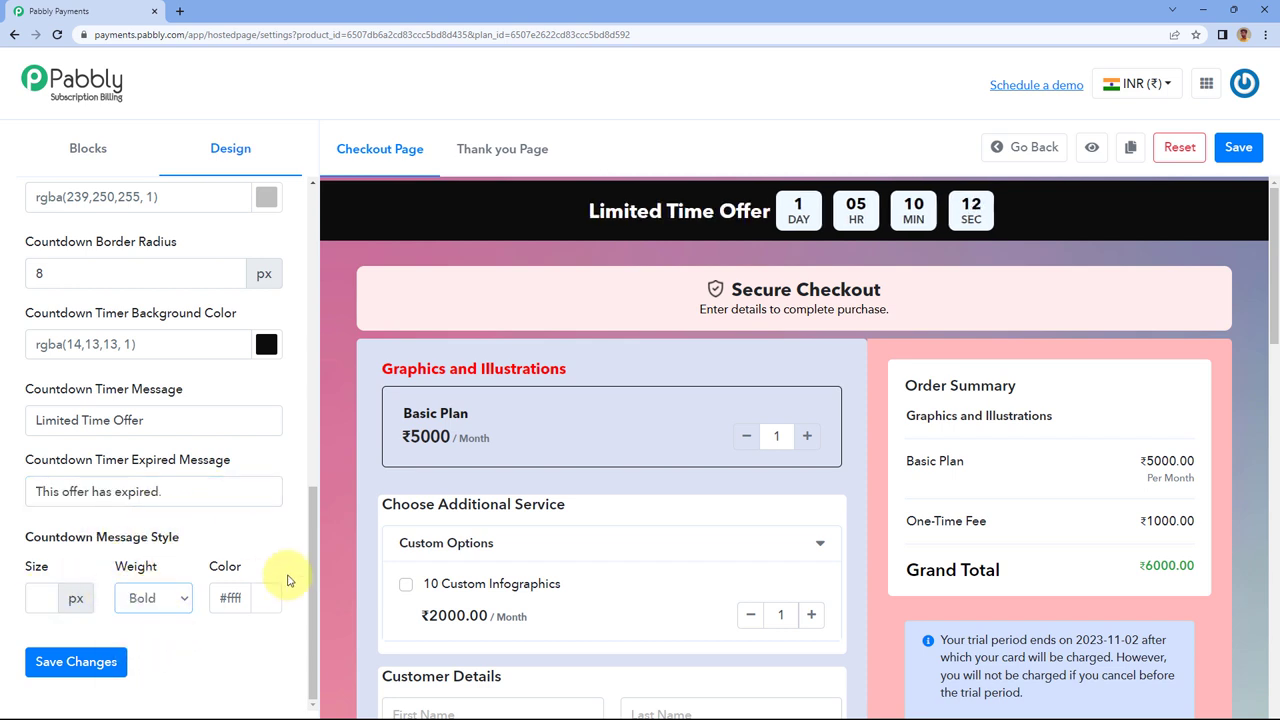
click(240, 602)
drag(226, 654, 254, 632)
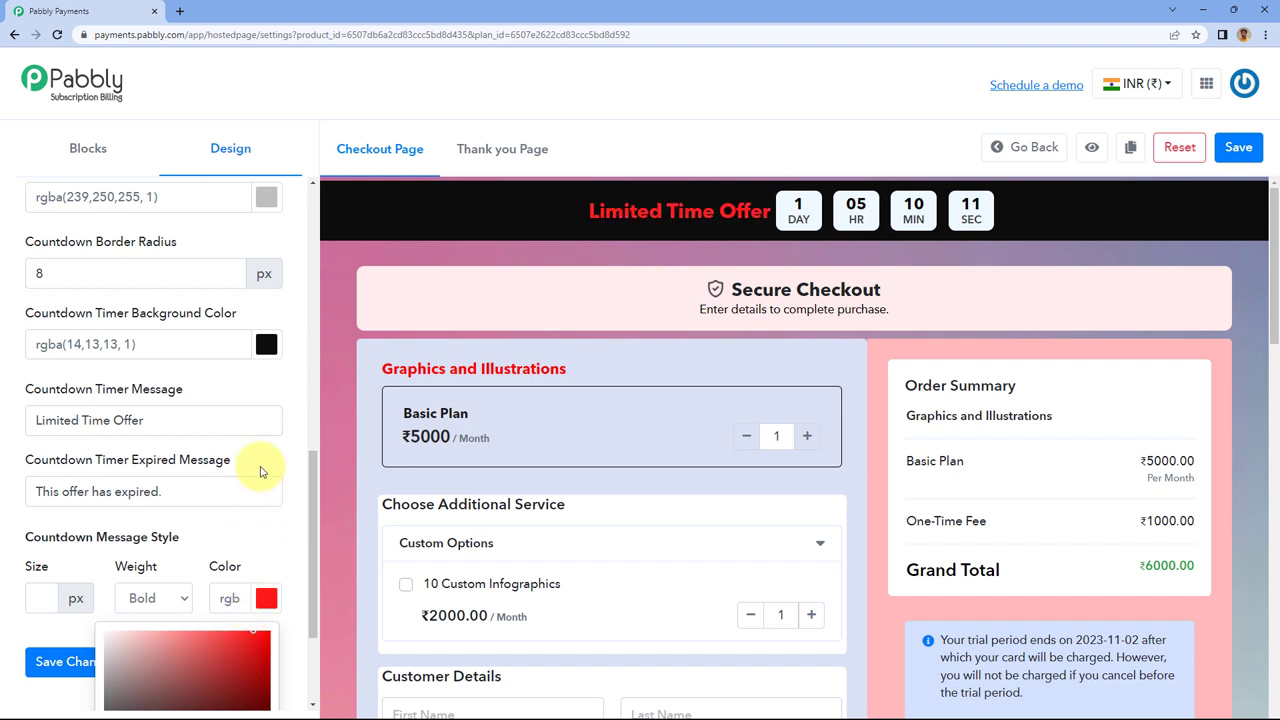
click(252, 463)
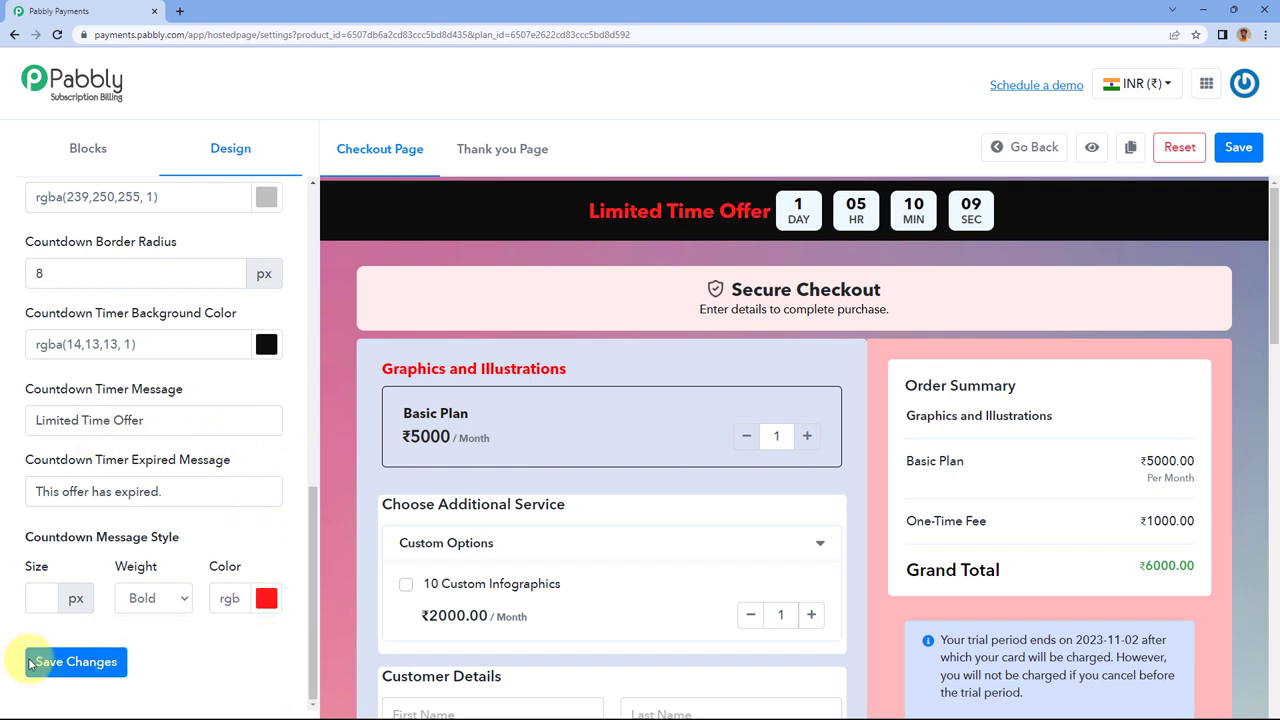
Save the countdown timer's changes and return to the list of checkout page blocks.
click(78, 664)
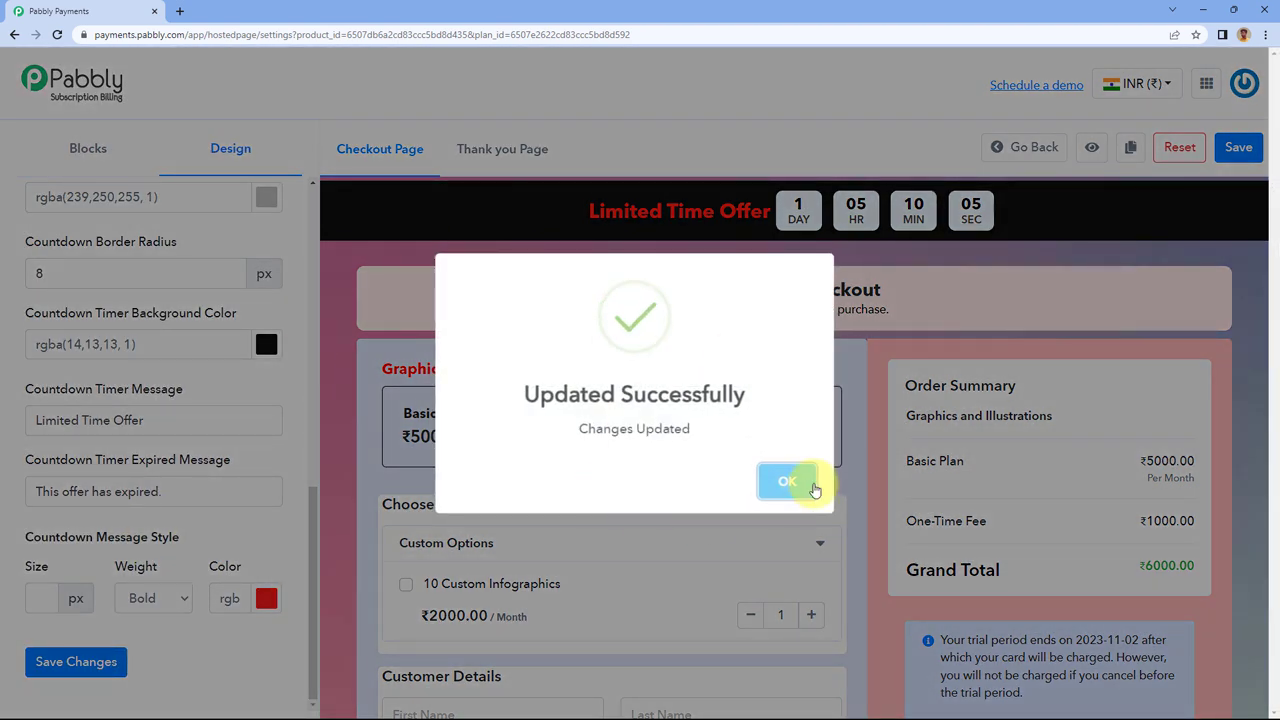
click(810, 484)
click(92, 160)
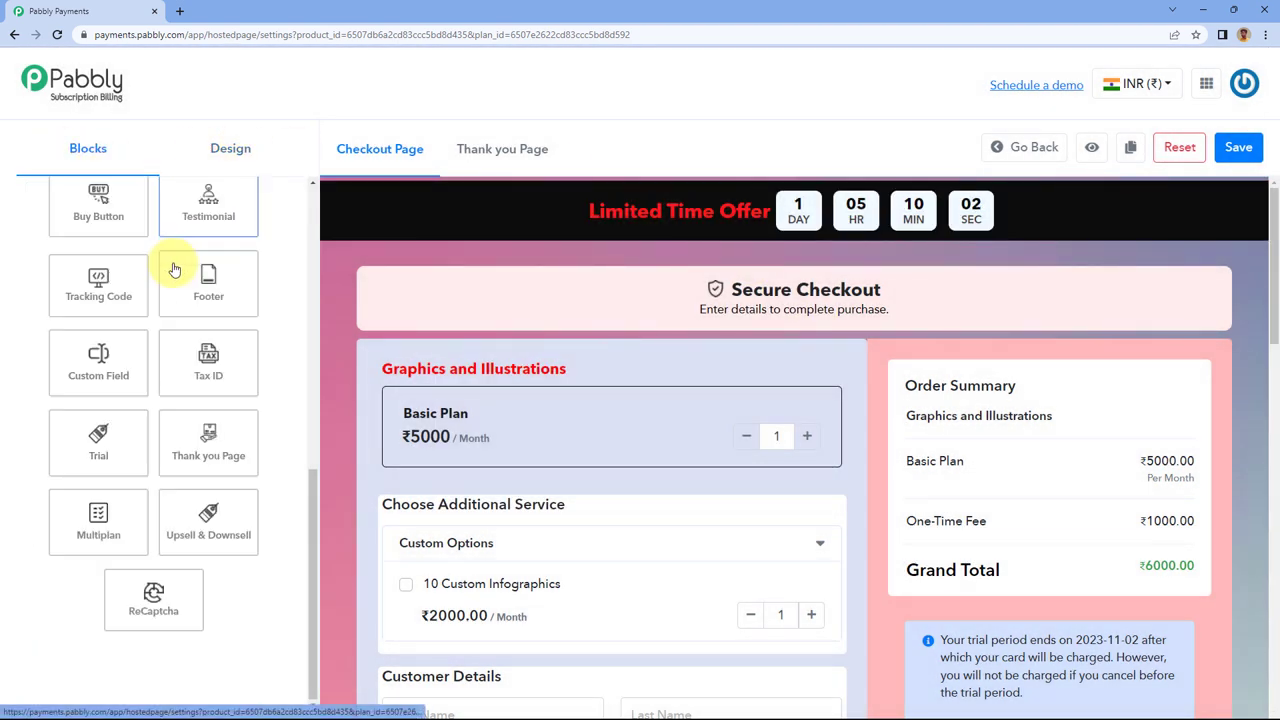
Open the design settings of the Payment block.
scroll(106, 357, up, 3)
scroll(122, 360, up, 3)
scroll(122, 360, down, 3)
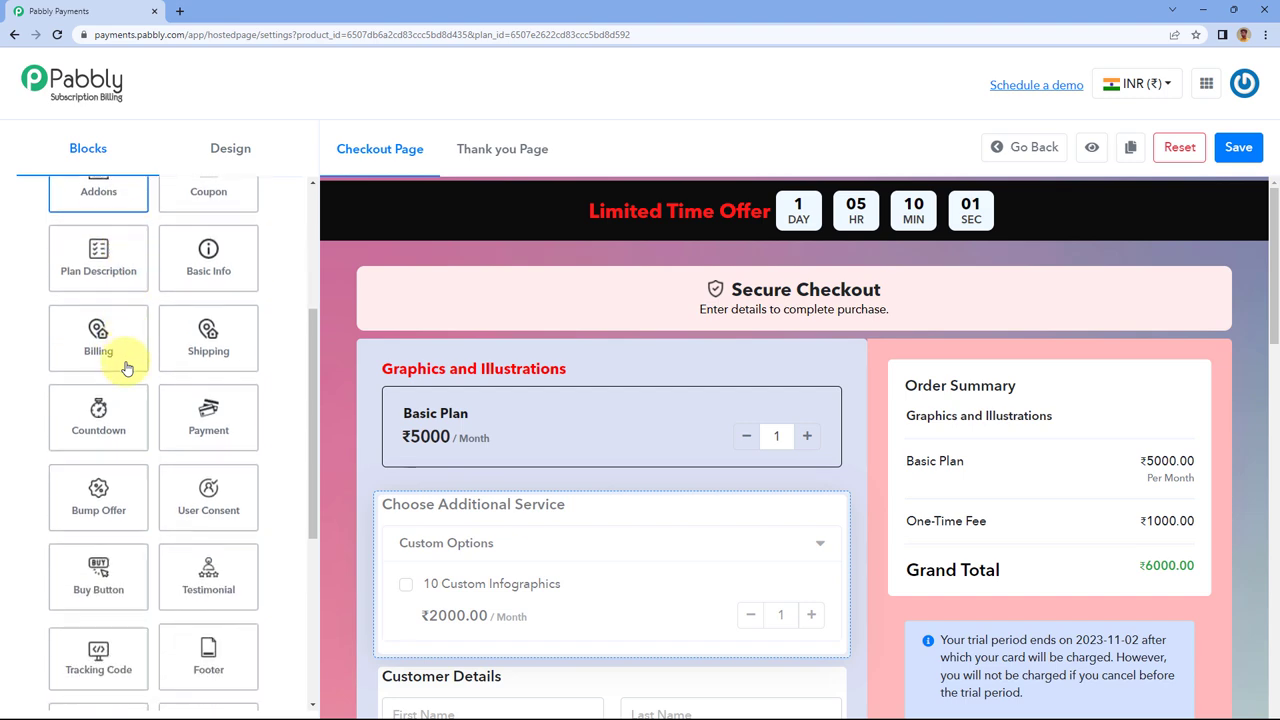
click(100, 366)
scroll(354, 395, down, 5)
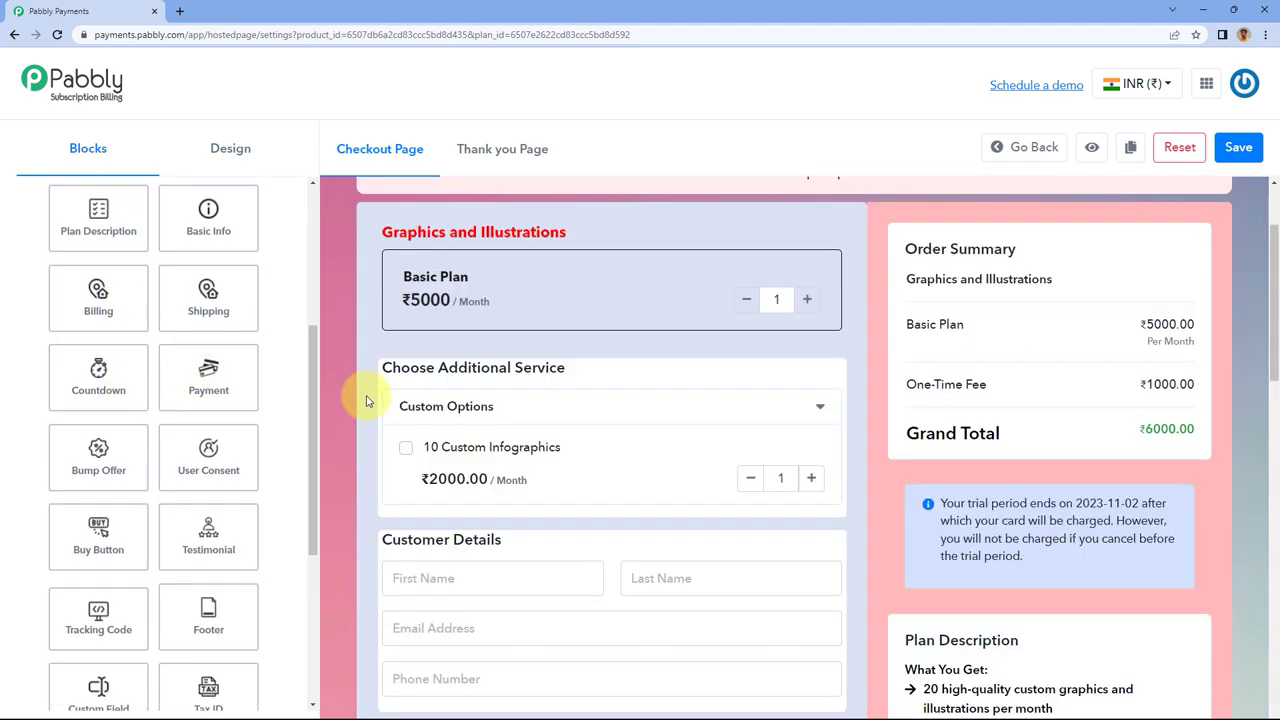
scroll(348, 388, up, 1)
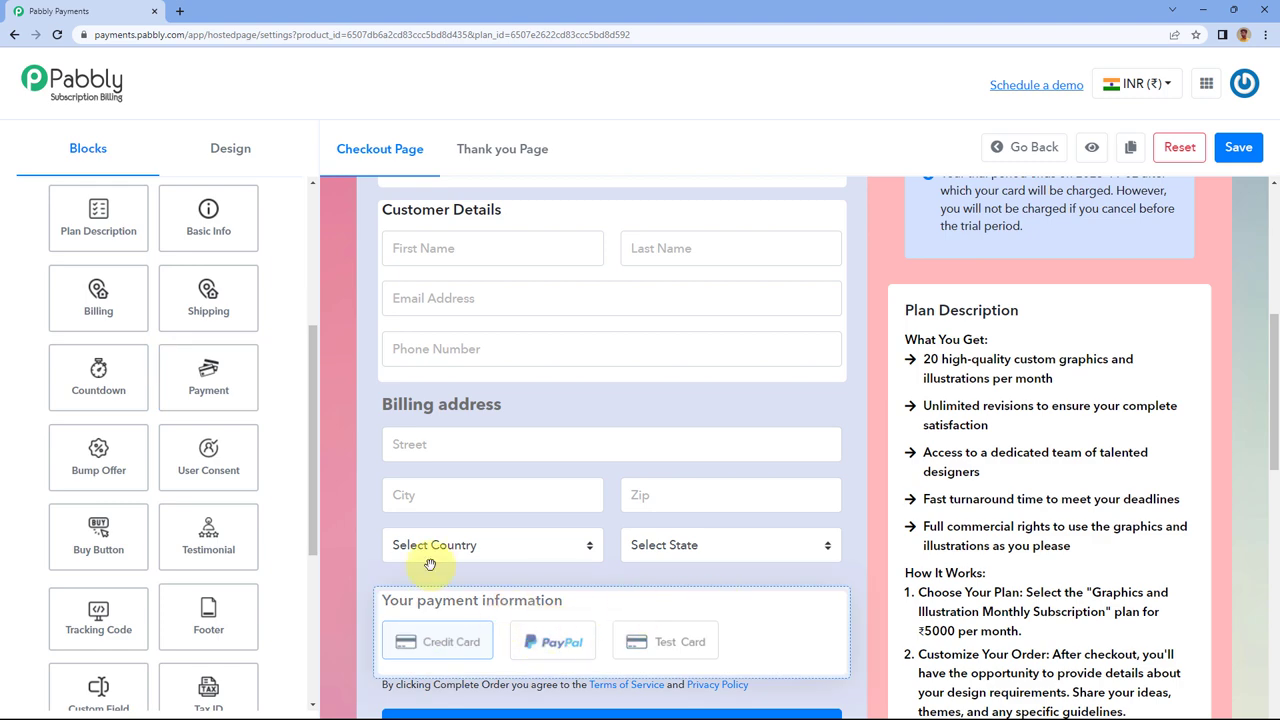
click(205, 372)
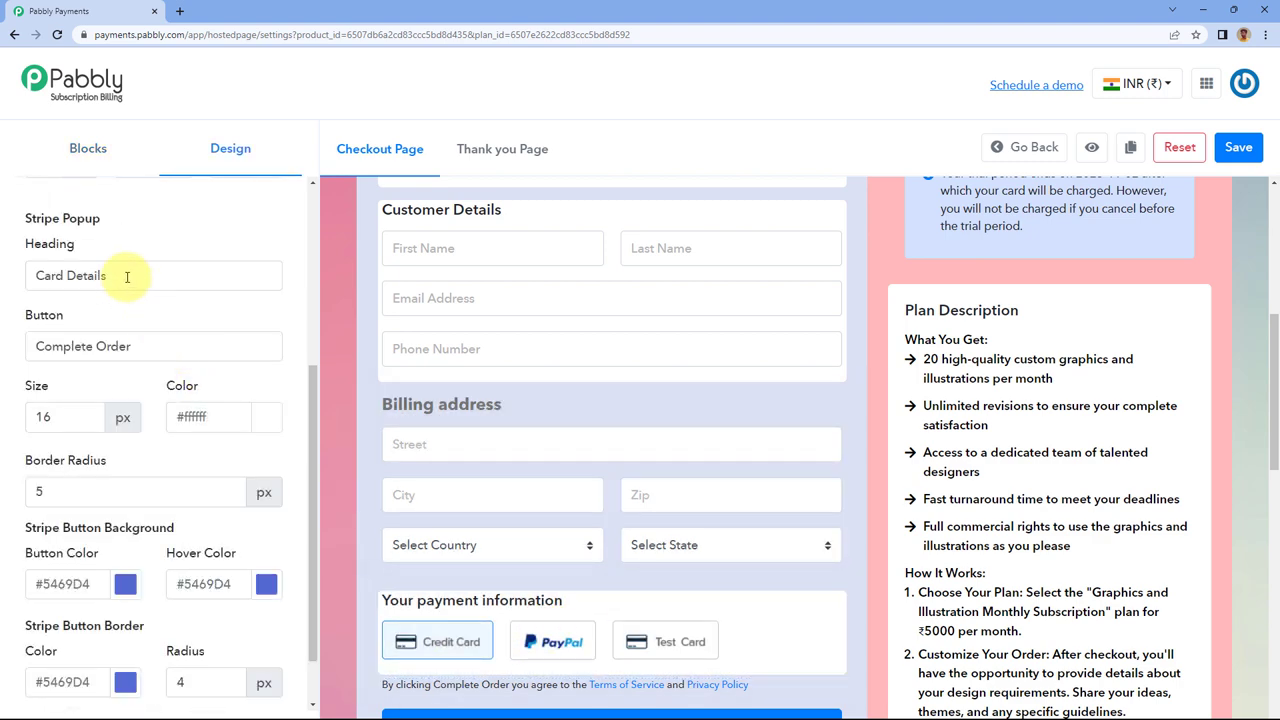
scroll(200, 335, up, 3)
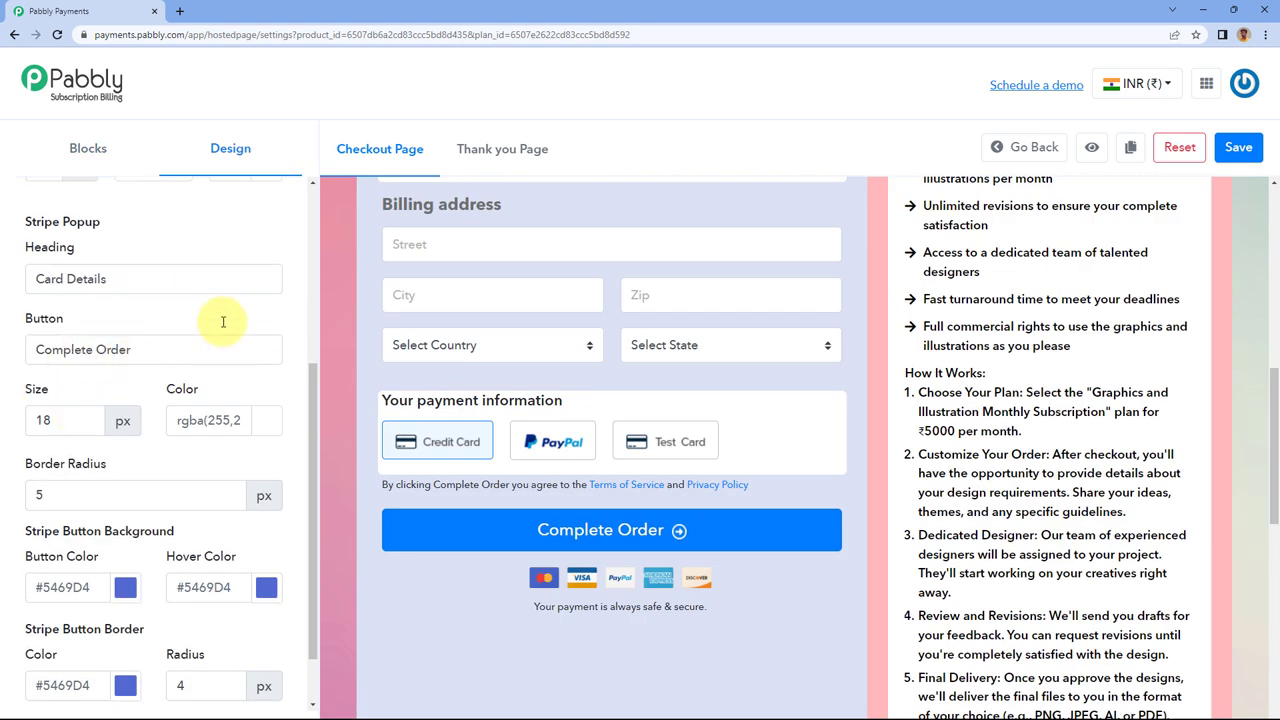
scroll(205, 348, up, 3)
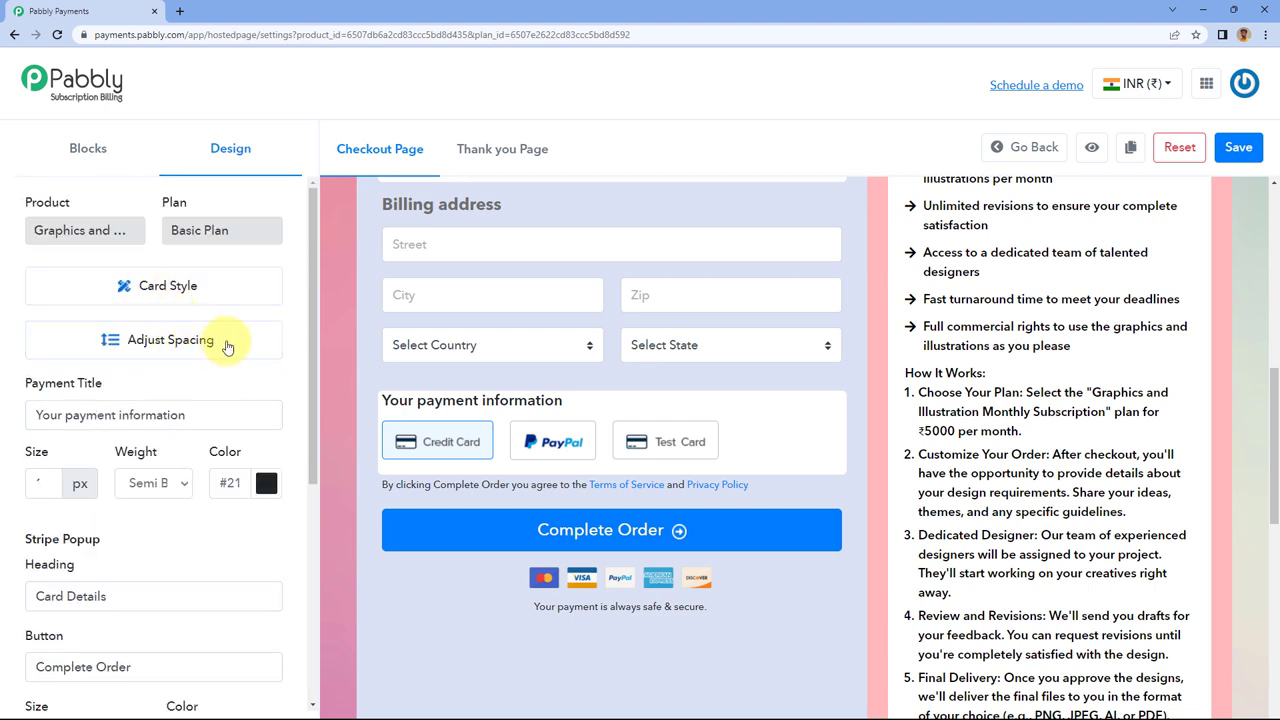
Replace the payment title with "Select Payment Method".
drag(201, 417, 23, 428)
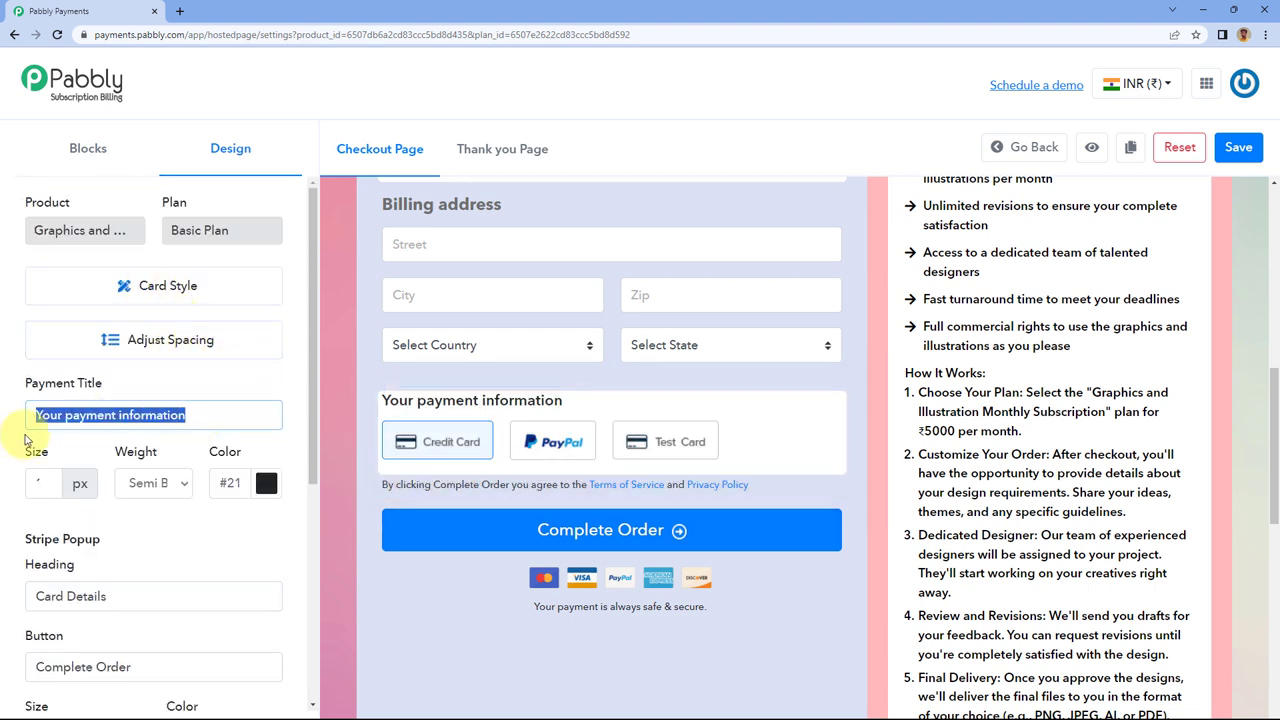
click(214, 421)
drag(210, 417, 6, 425)
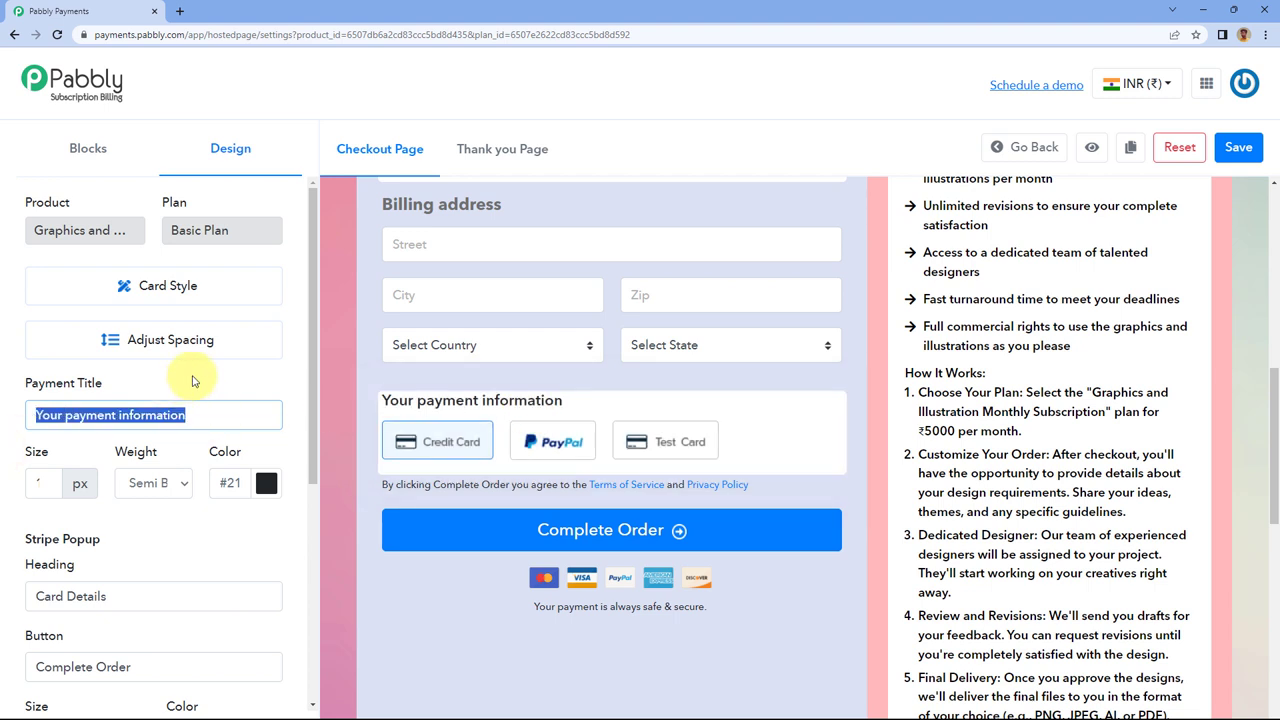
text(Select Payment Method)
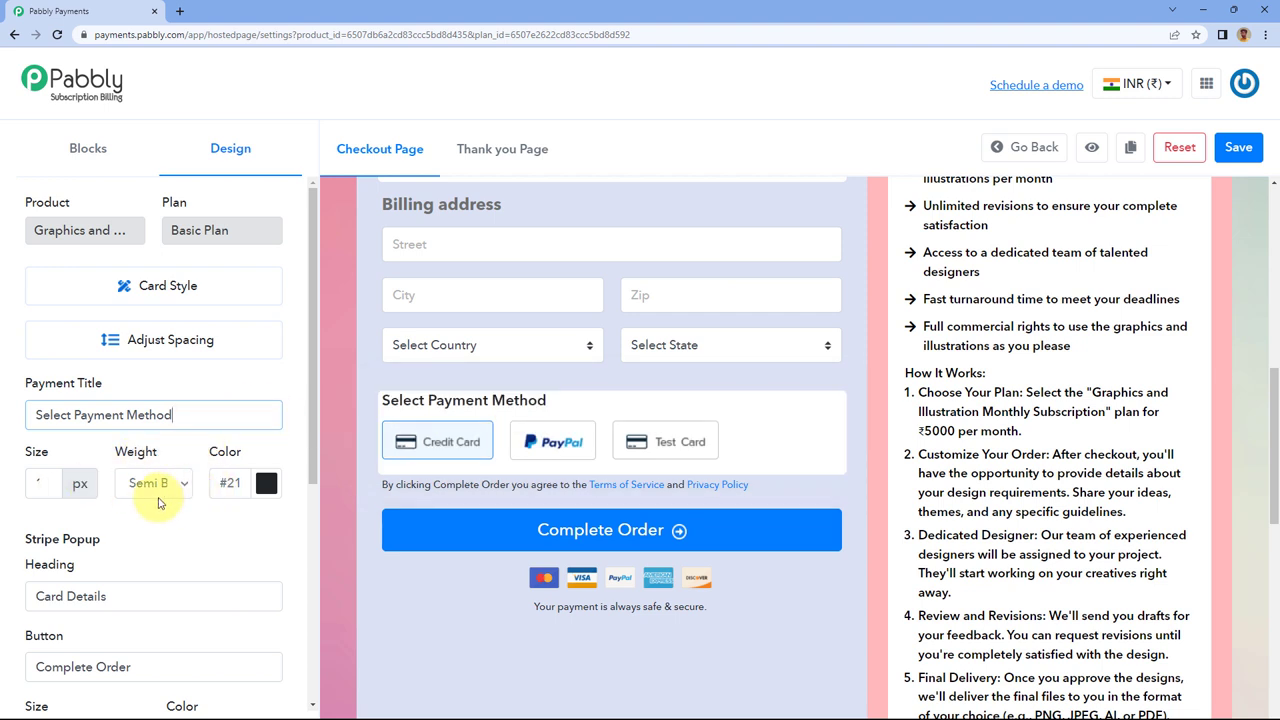
Save the Payment block's changes and return to the list of checkout page blocks.
scroll(40, 400, down, 2)
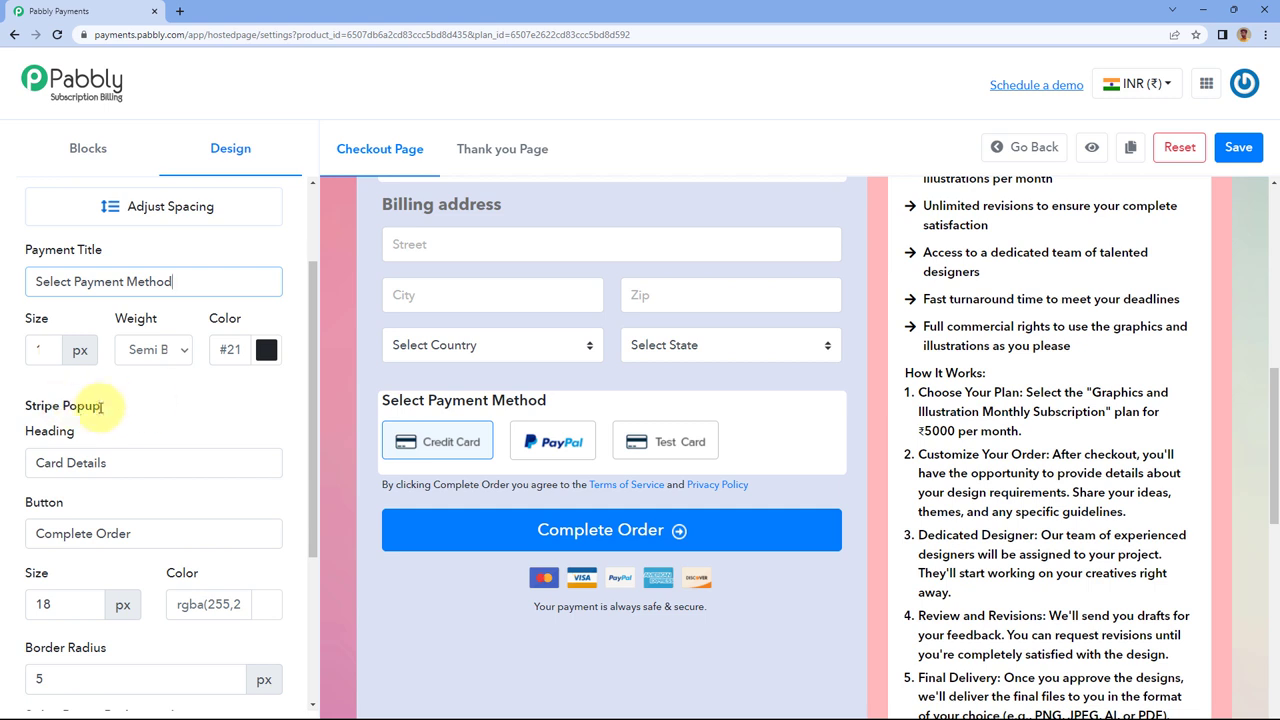
scroll(101, 383, down, 1)
scroll(126, 330, down, 1)
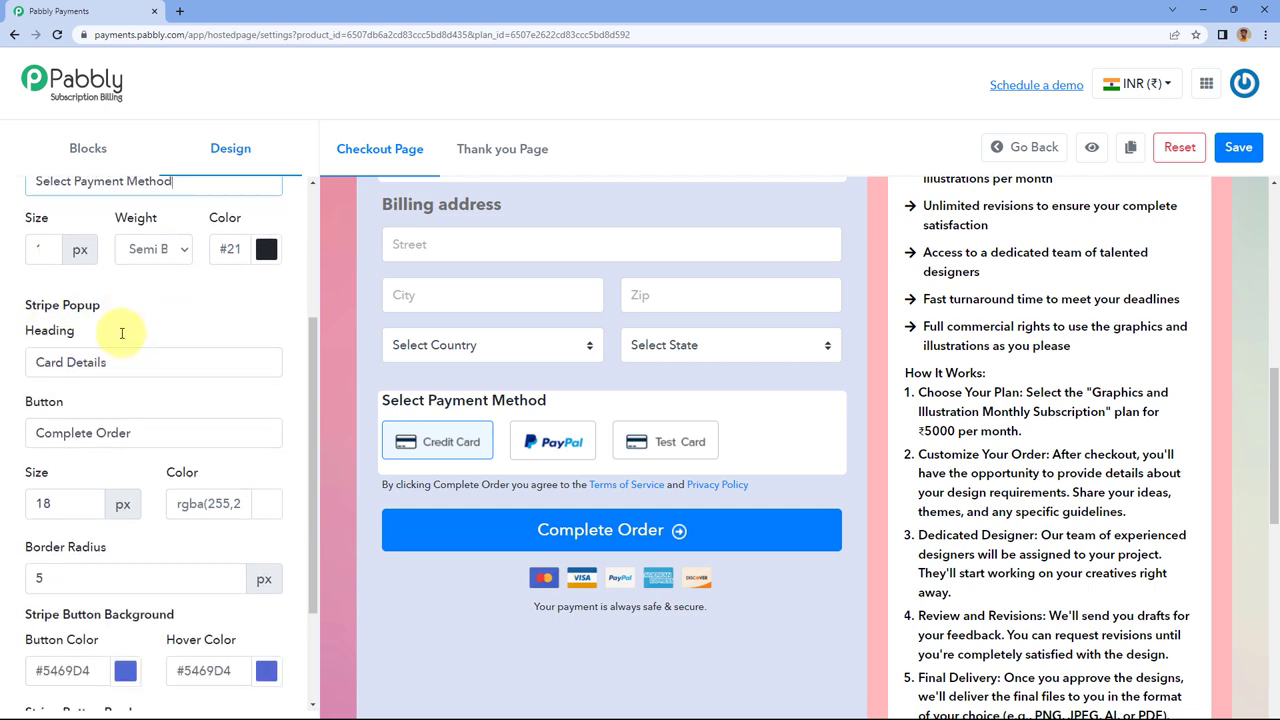
scroll(45, 400, down, 2)
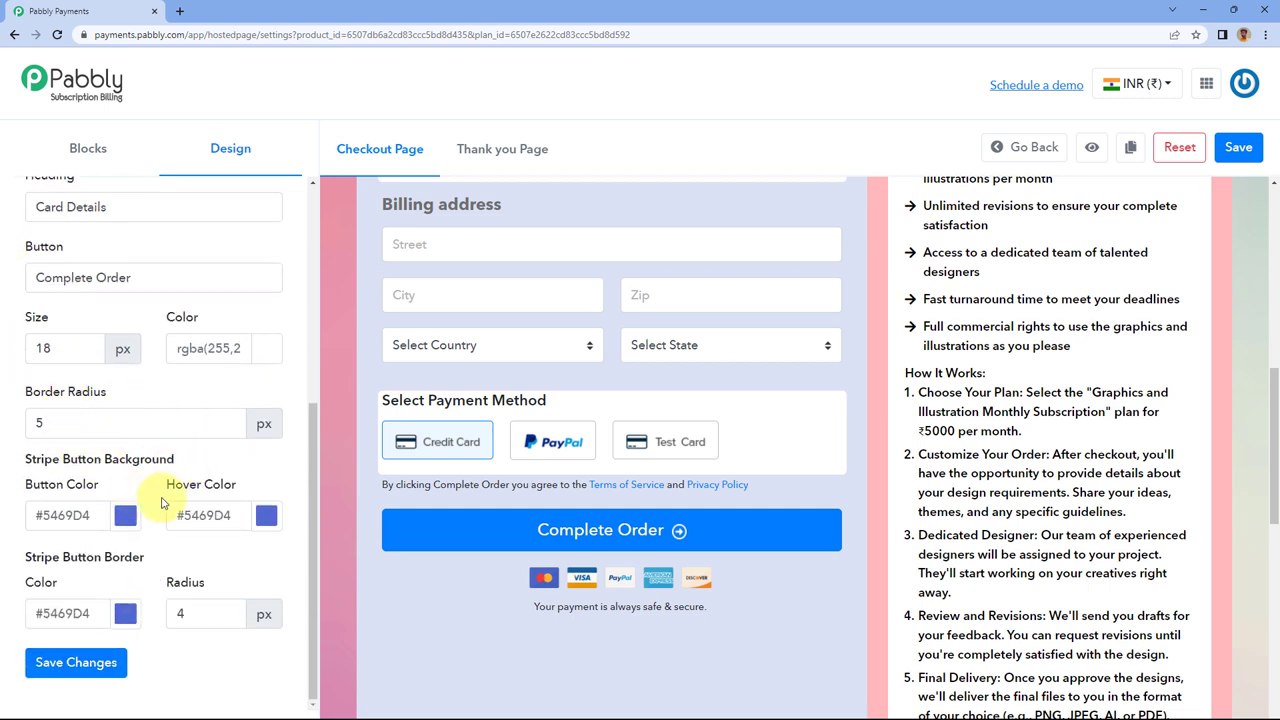
click(101, 664)
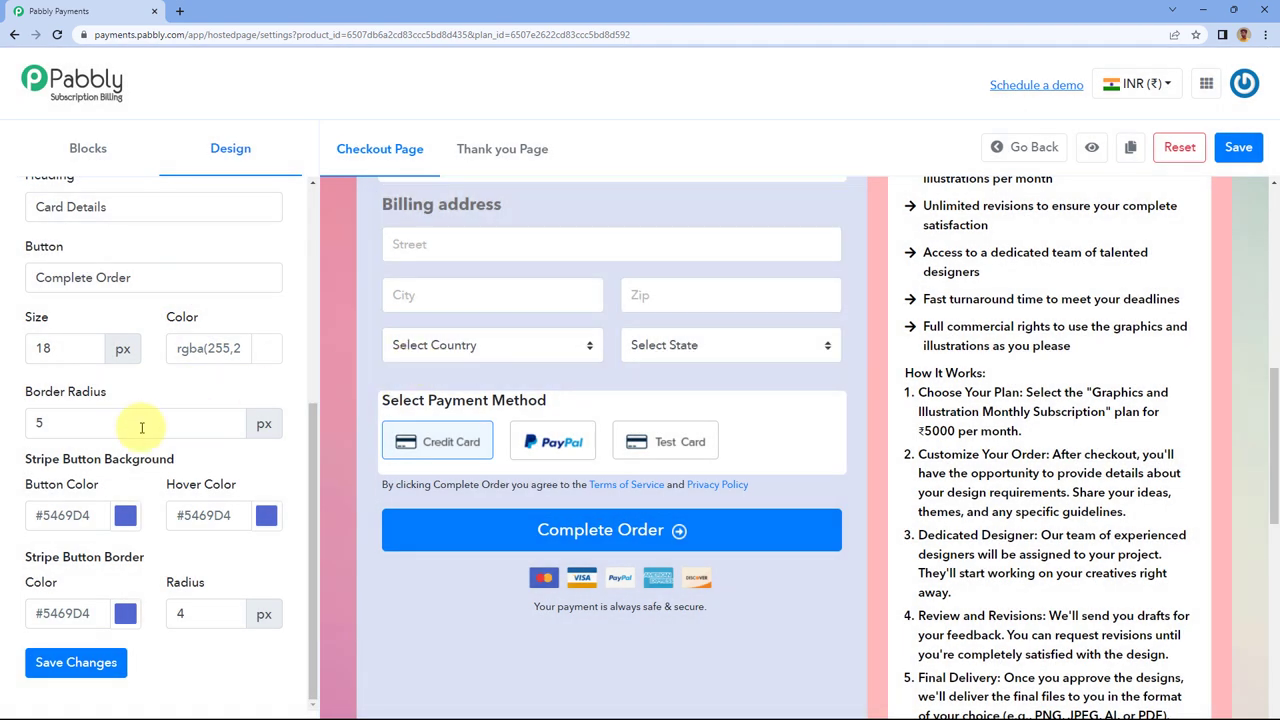
click(100, 148)
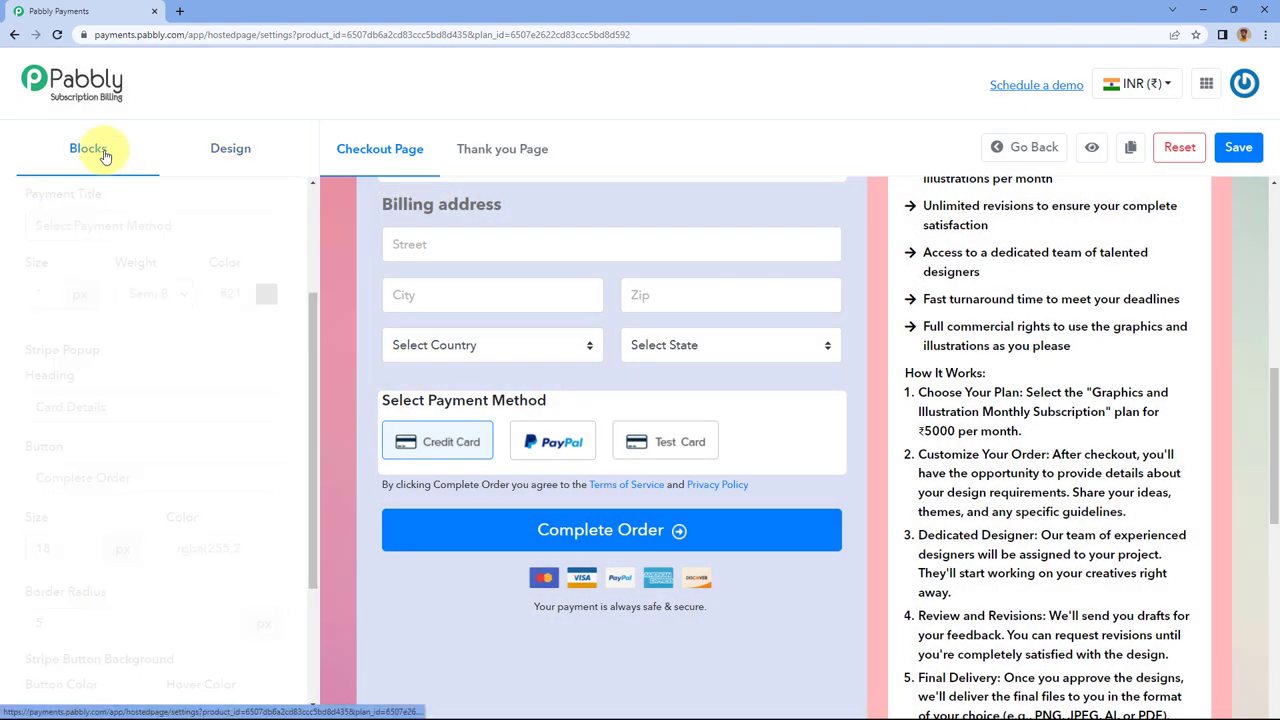
Open the design settings of the Bump Offer block.
scroll(85, 440, down, 2)
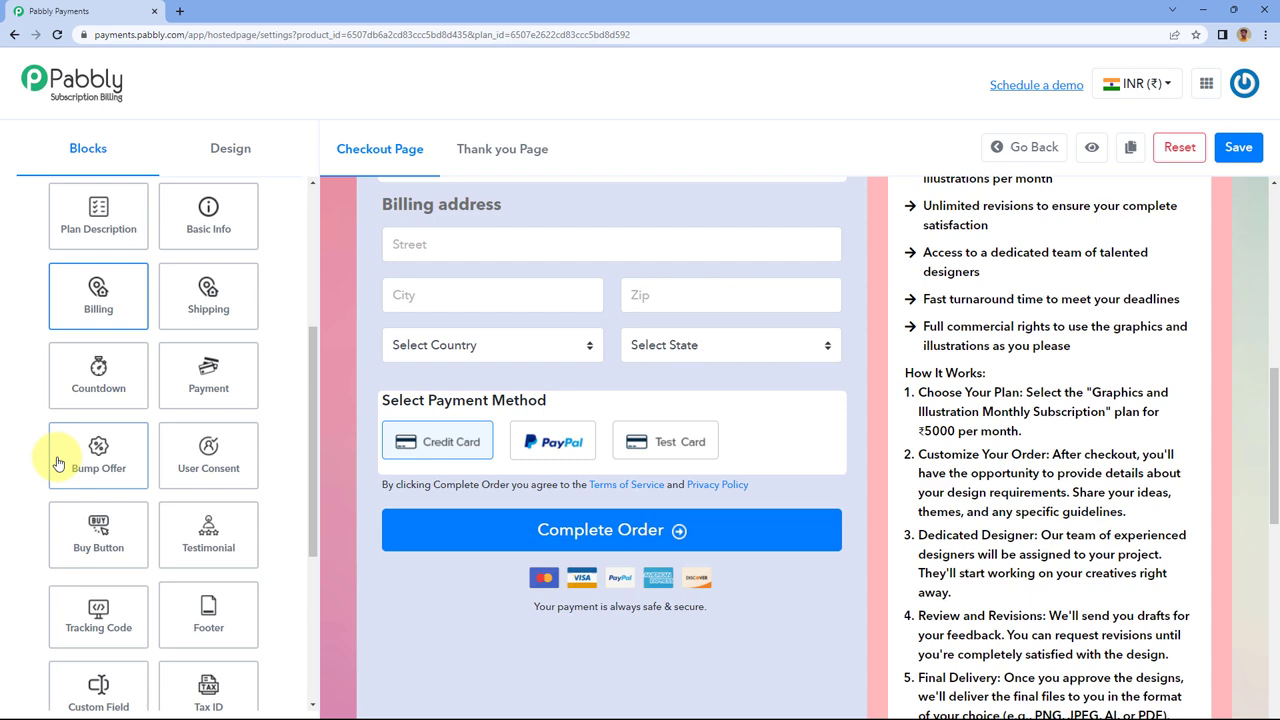
click(117, 455)
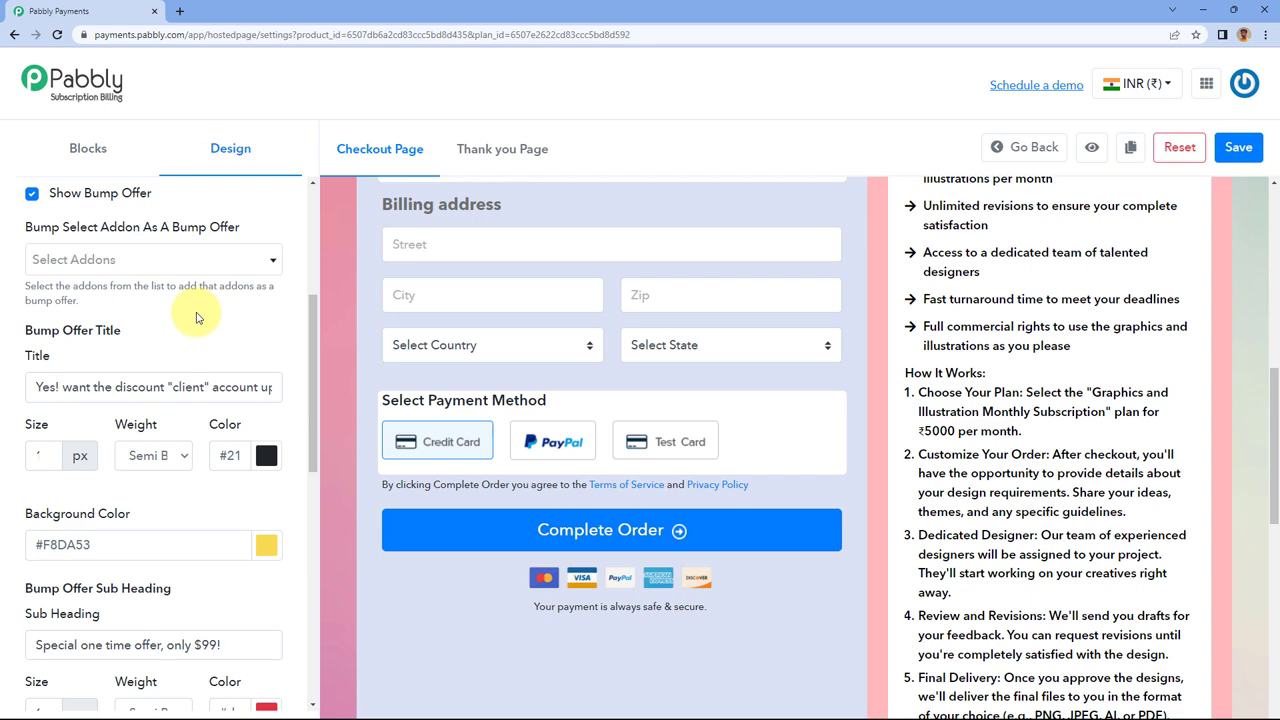
scroll(196, 317, up, 4)
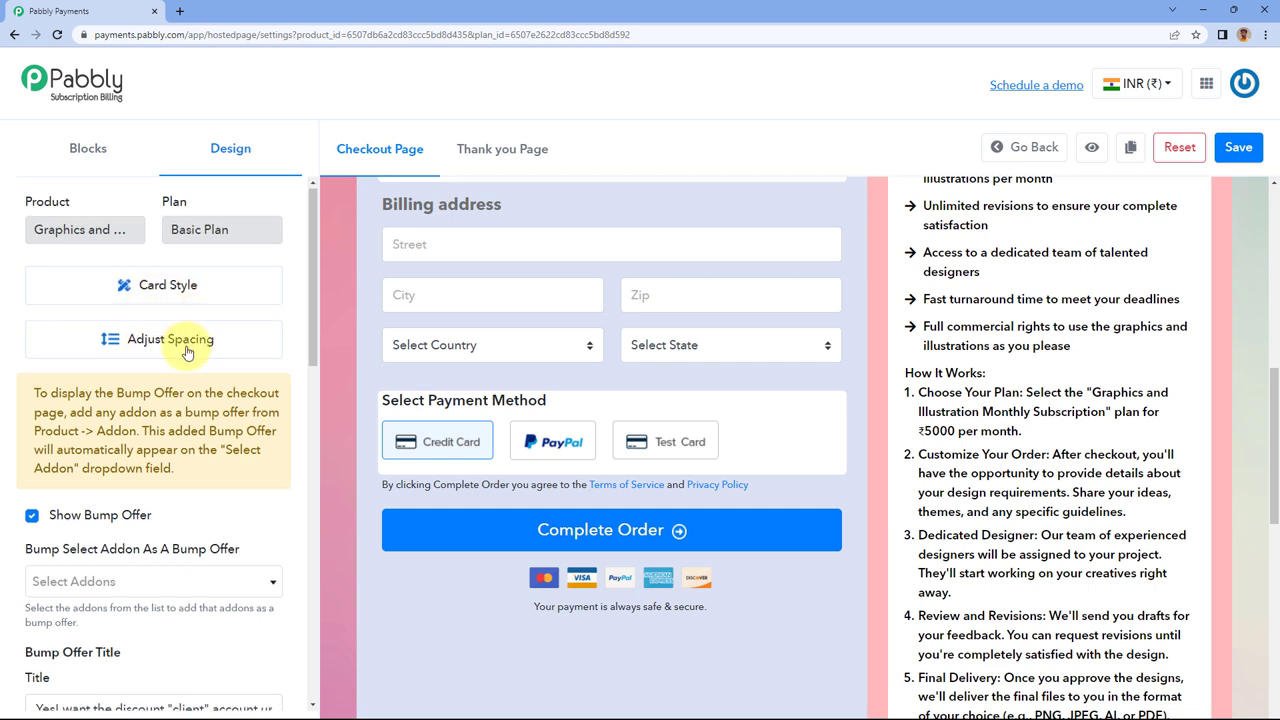
scroll(180, 340, down, 2)
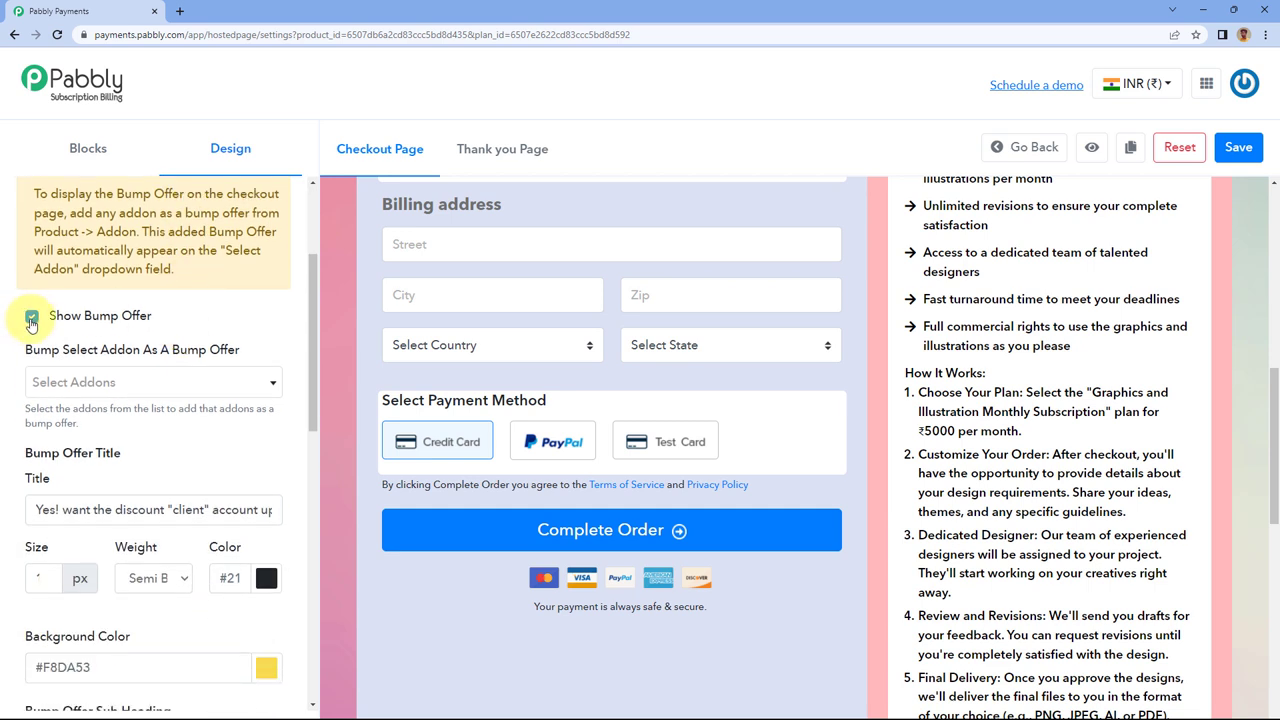
Enable showing the bump offer and select the "10 Custom Infographics" addon as the bump offer.
scroll(394, 363, up, 10)
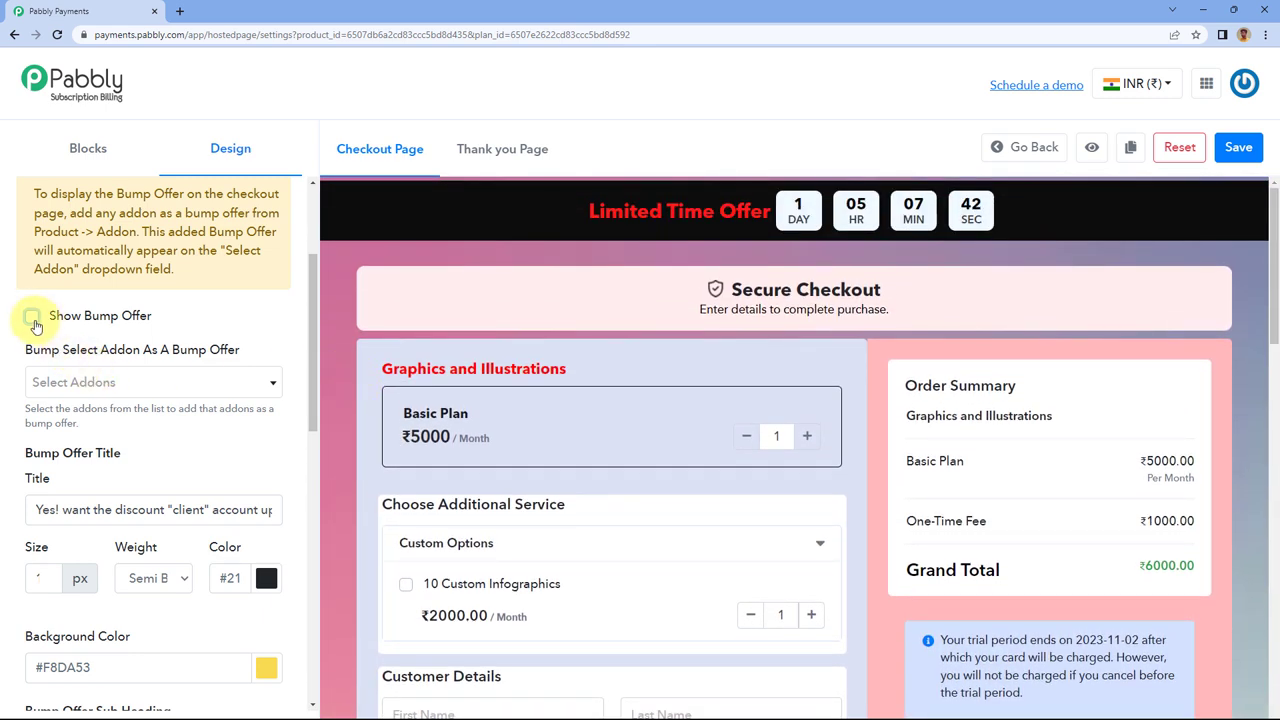
click(35, 322)
scroll(140, 290, down, 1)
click(170, 255)
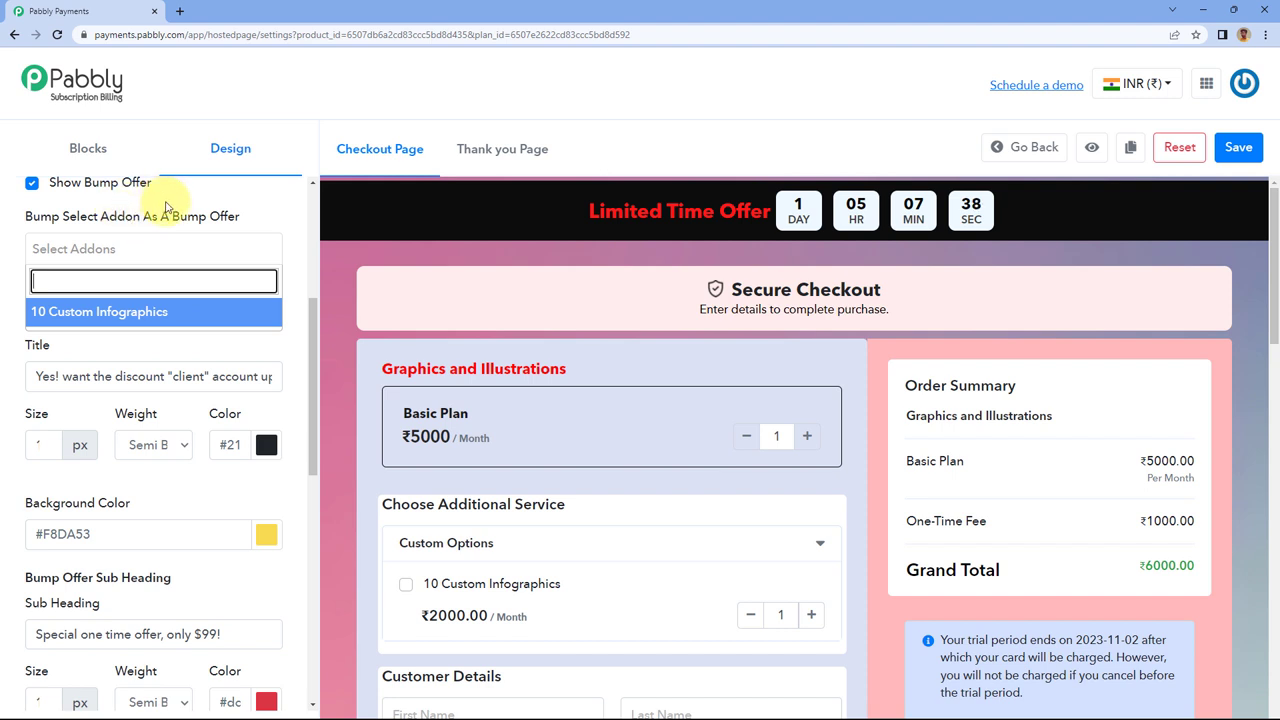
click(112, 313)
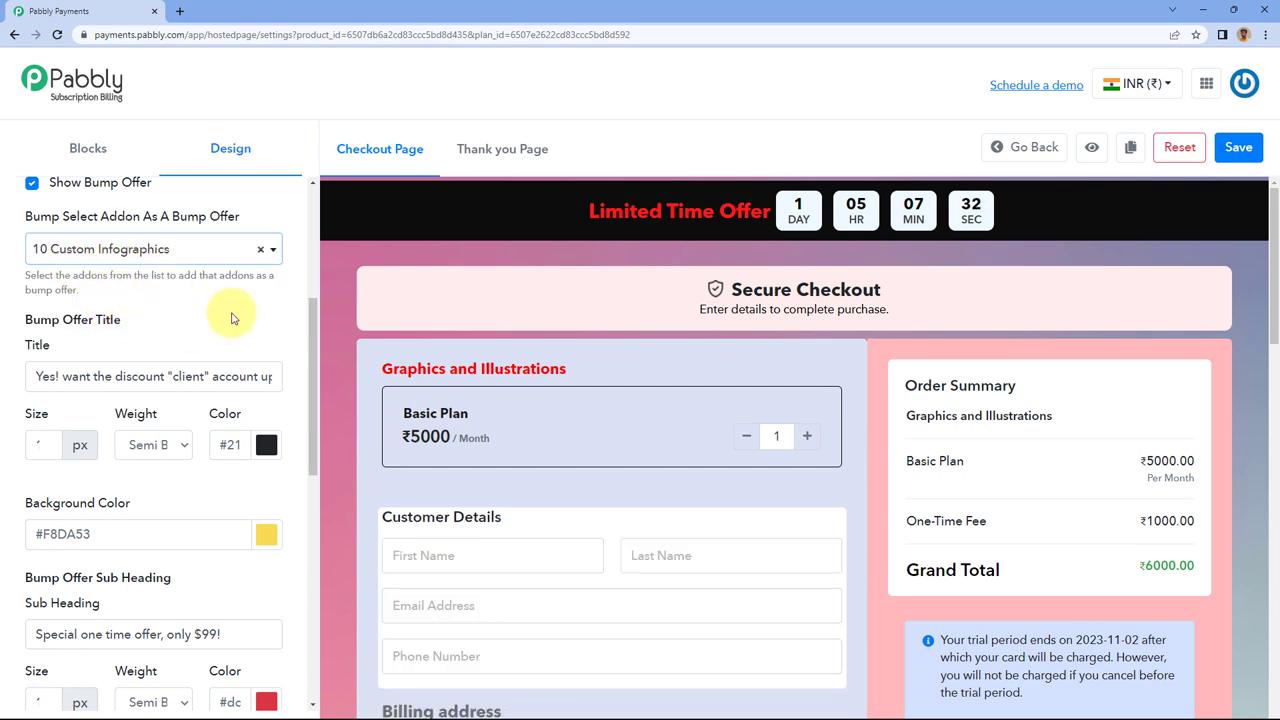
Check the bump offer in the checkout page preview by hiding it and showing it again.
scroll(371, 363, down, 5)
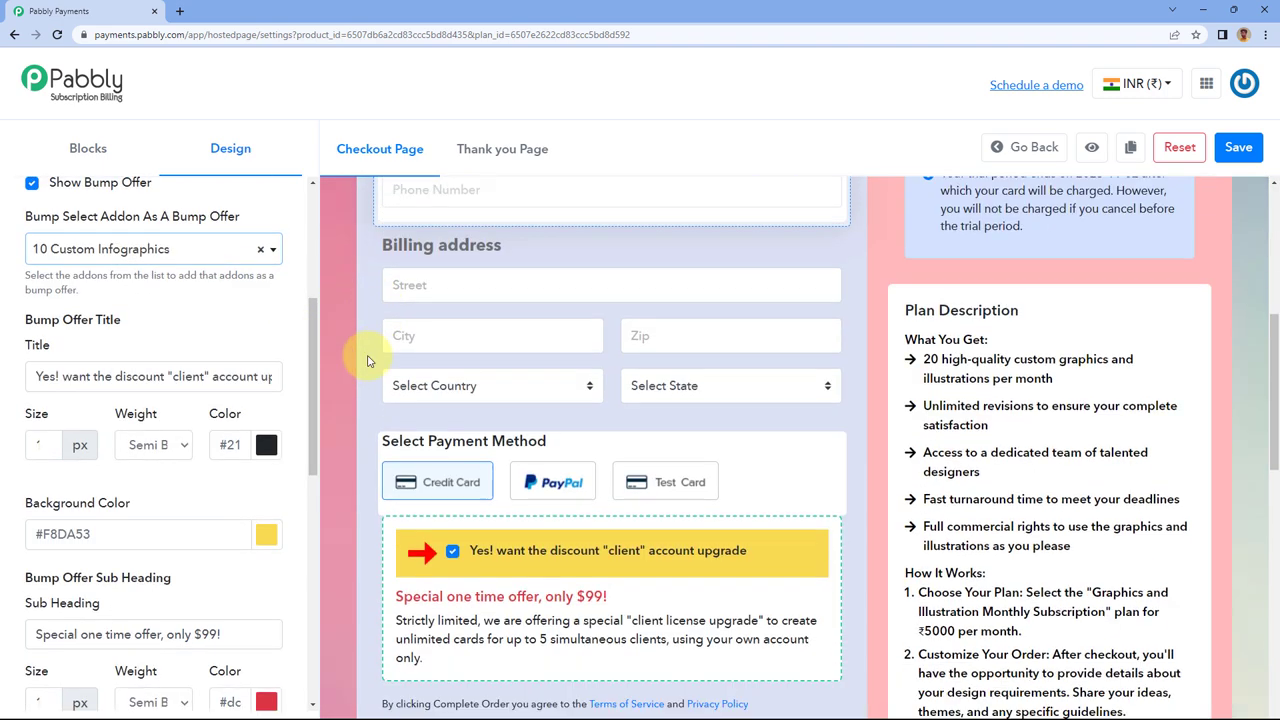
scroll(400, 340, down, 1)
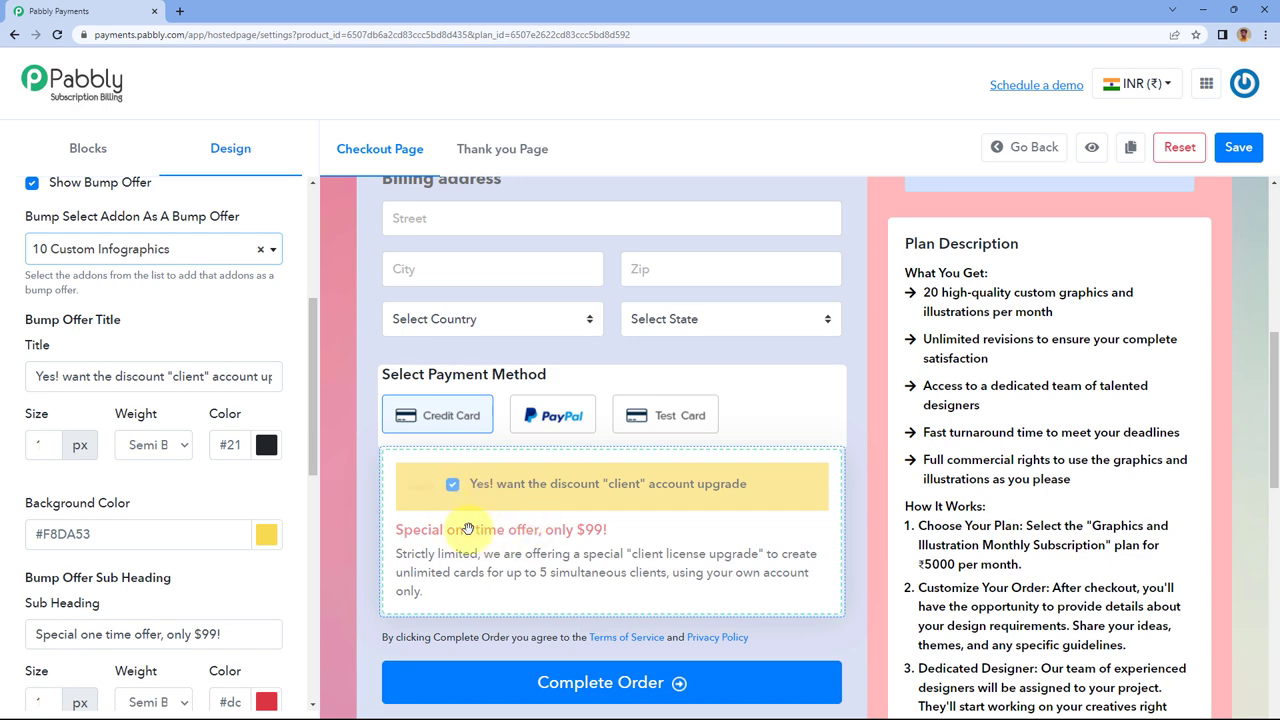
click(32, 188)
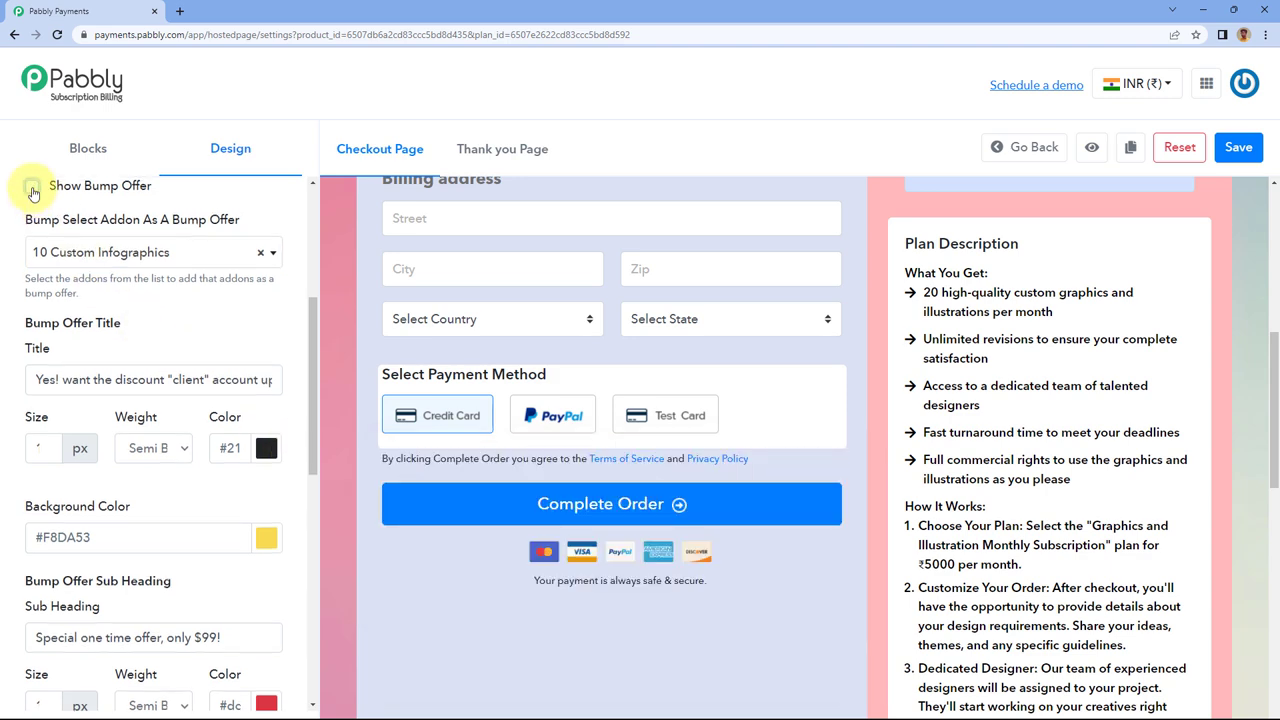
click(32, 188)
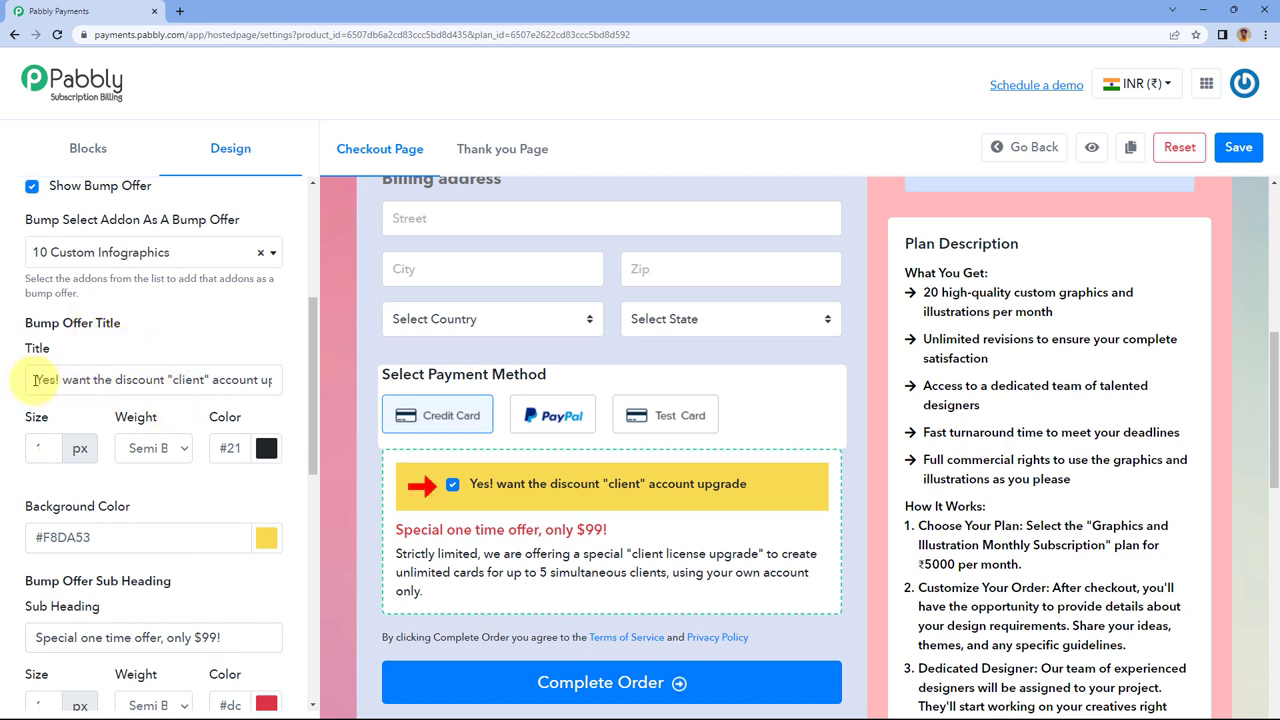
Set the text color of the bump offer title to a near-black shade.
drag(35, 380, 300, 388)
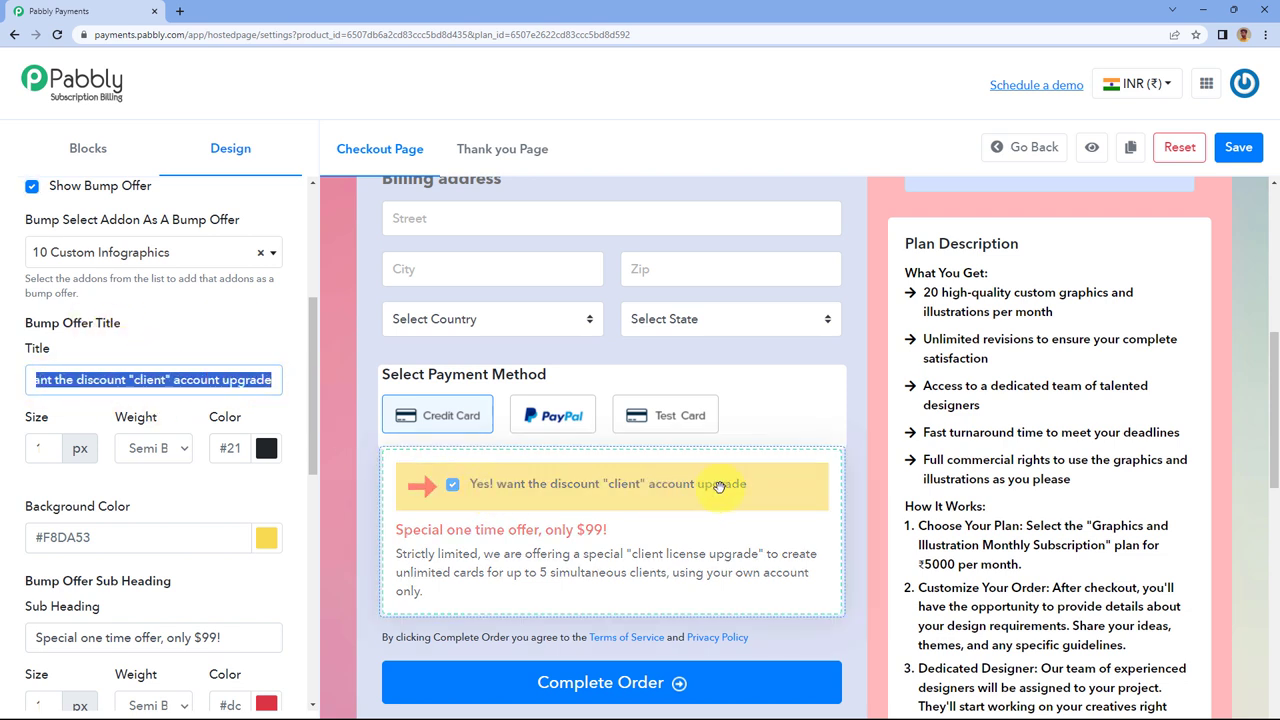
click(230, 380)
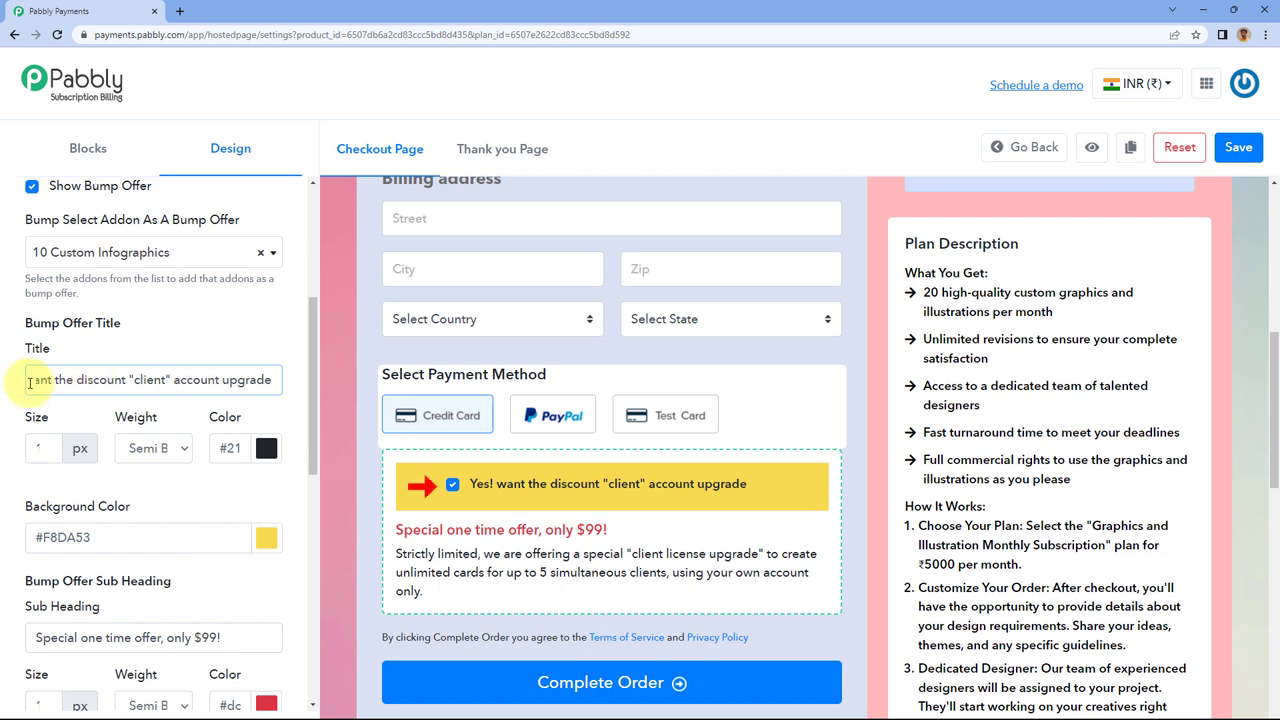
click(267, 449)
drag(251, 509, 107, 598)
click(241, 351)
scroll(243, 355, down, 1)
scroll(125, 488, up, 1)
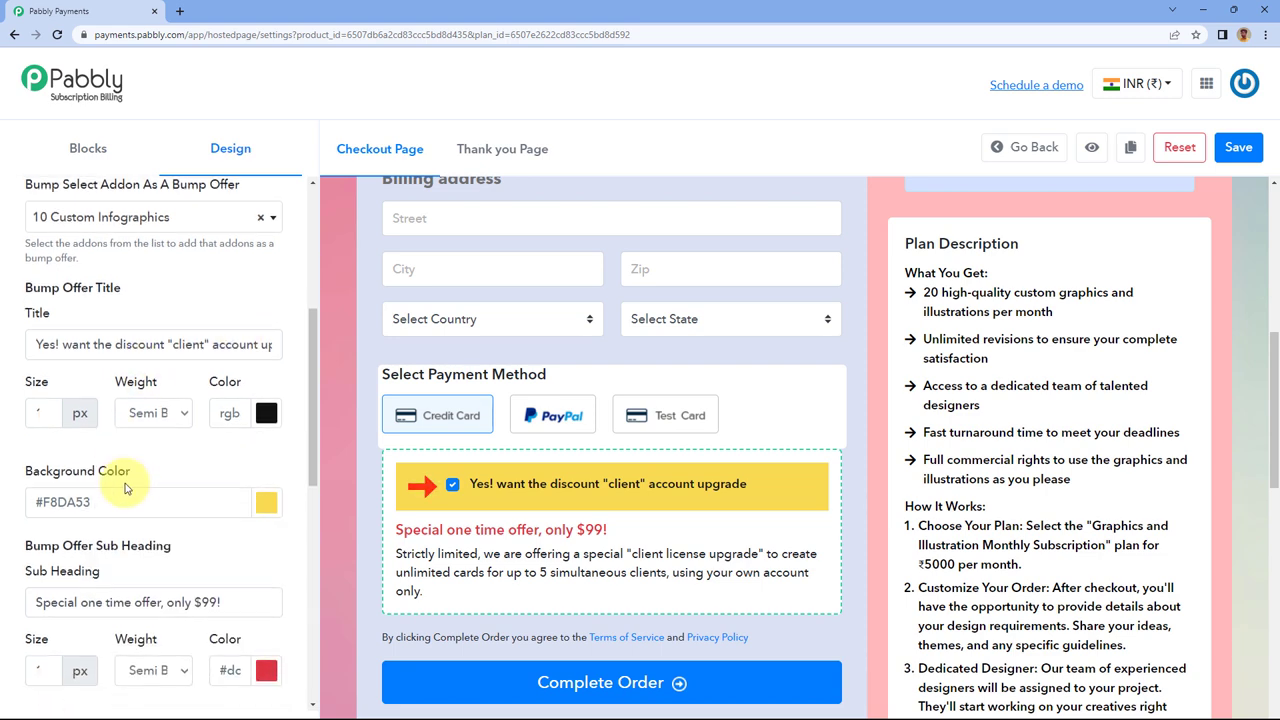
Set the bump offer title's background color to white, rgba(255,255,255, 1).
scroll(125, 488, down, 2)
click(266, 404)
drag(203, 474, 97, 438)
click(38, 447)
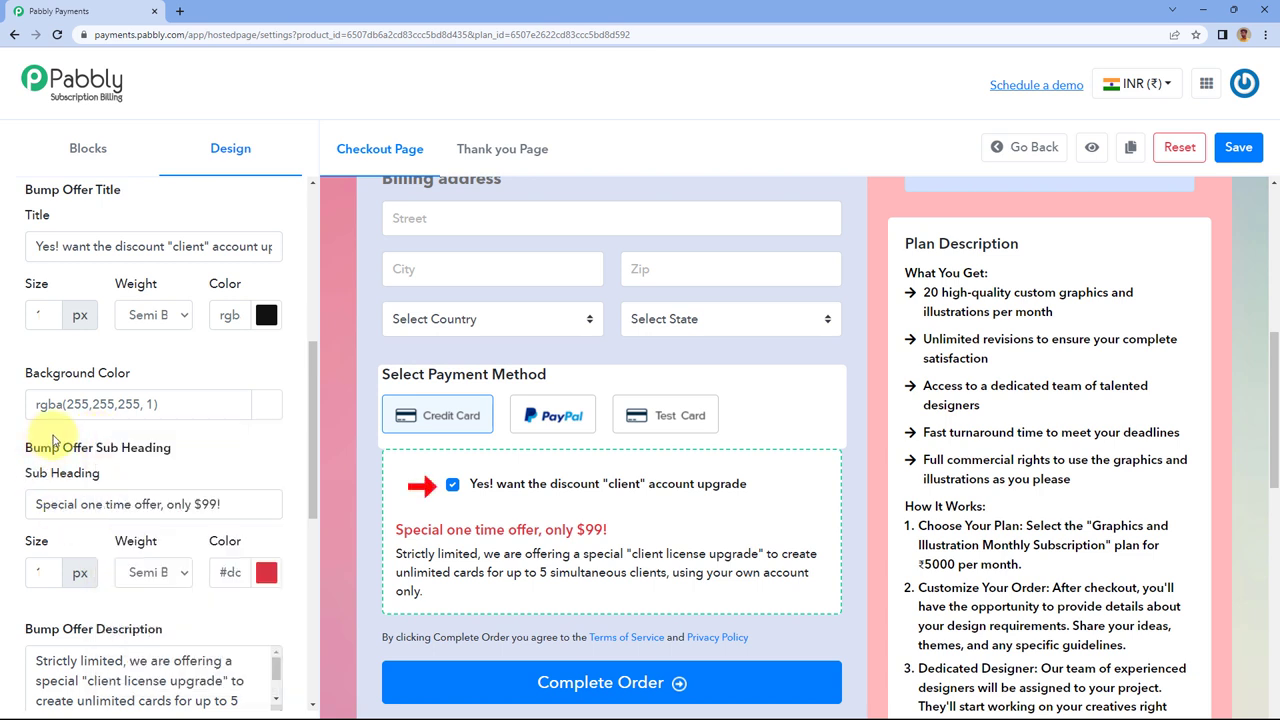
Change the price in the bump offer sub heading so it reads "Special one time offer, only 1000".
scroll(100, 420, down, 2)
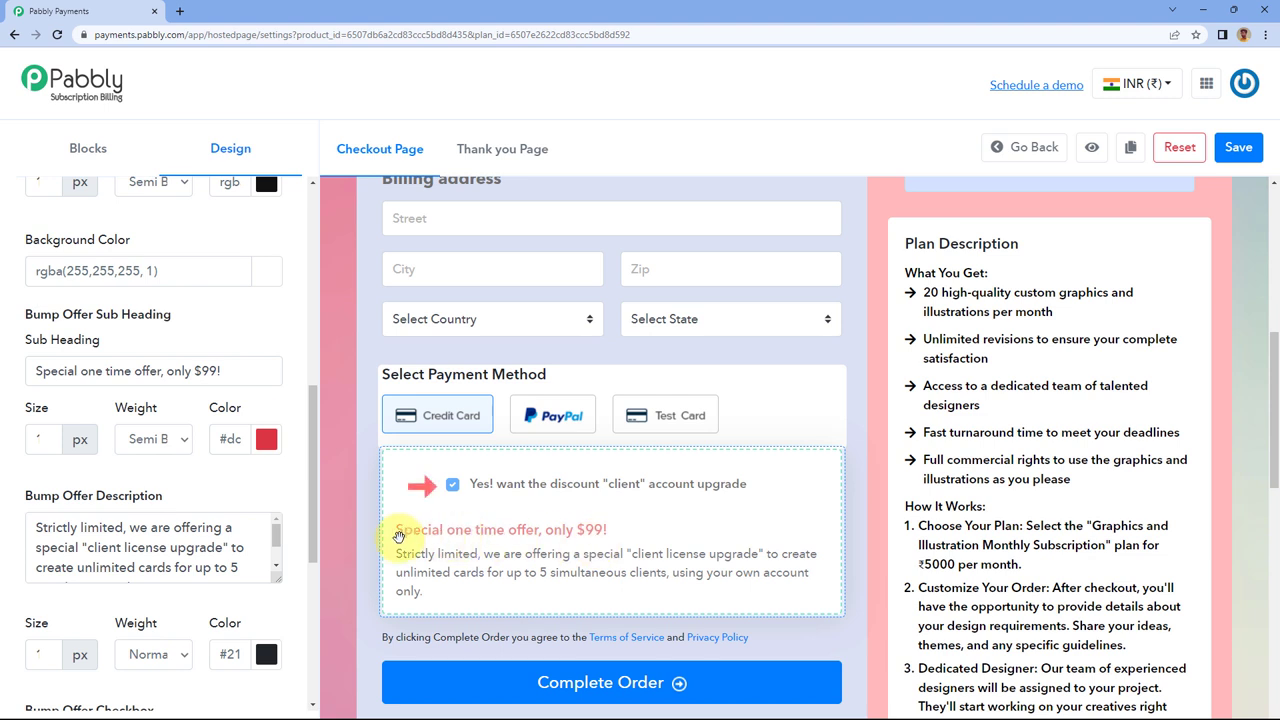
drag(251, 368, 183, 371)
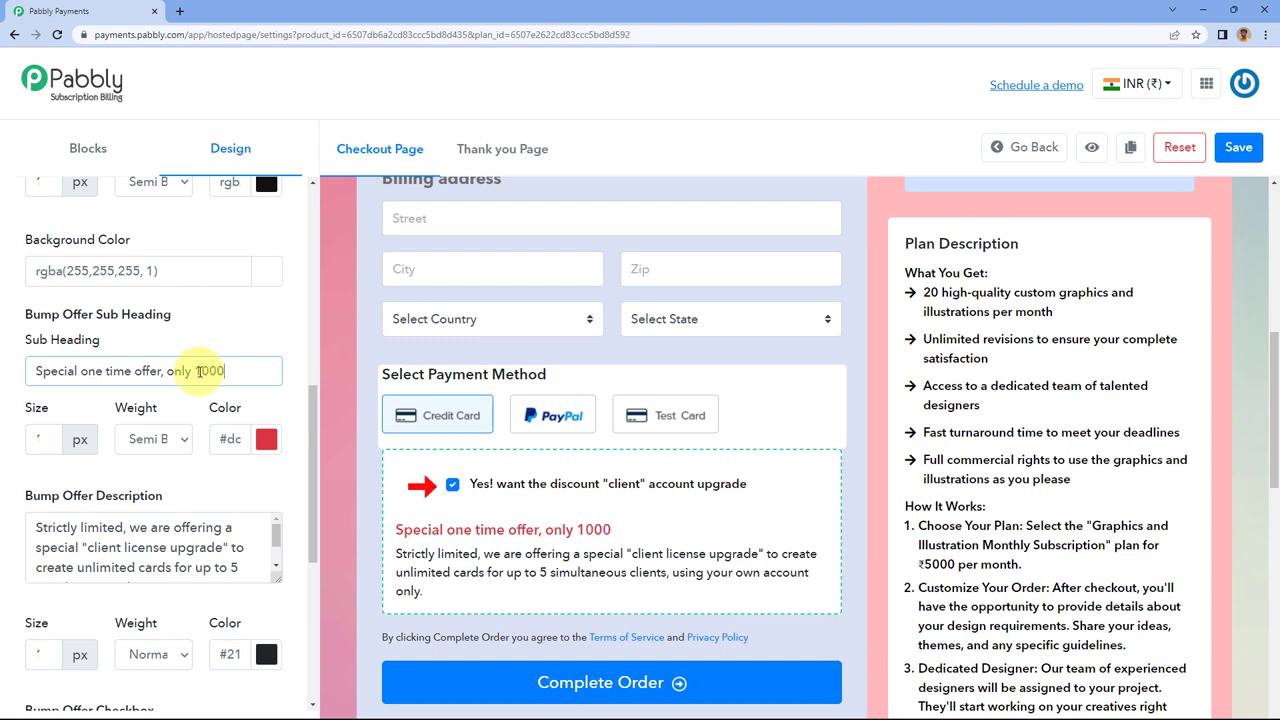
click(218, 348)
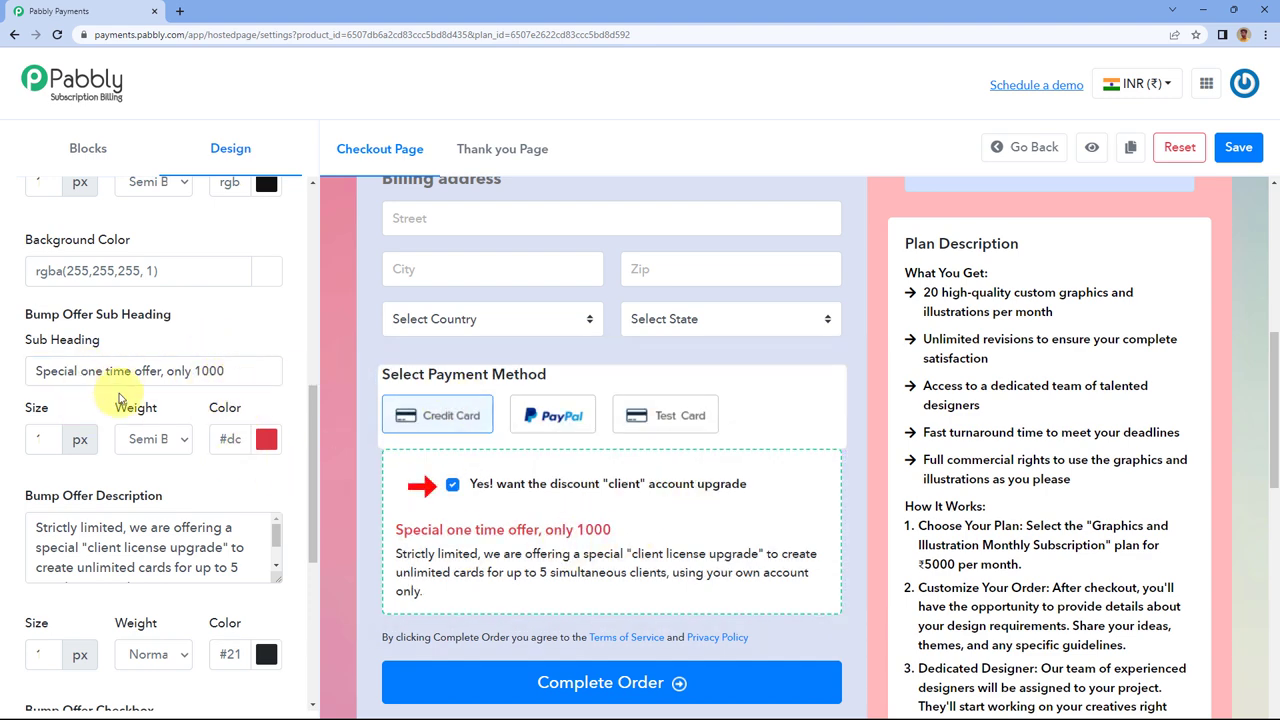
Set the border color of the bump offer checkbox to a very dark brown.
scroll(250, 503, down, 1)
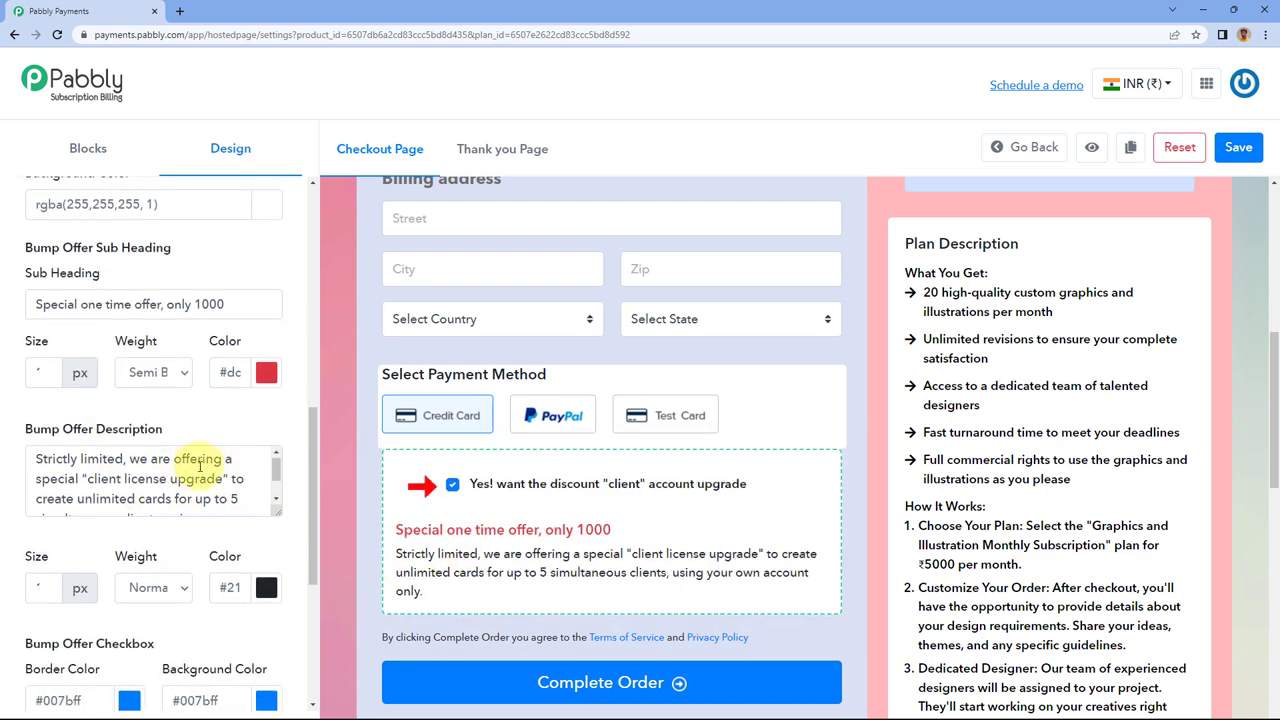
scroll(190, 480, down, 1)
scroll(75, 542, down, 5)
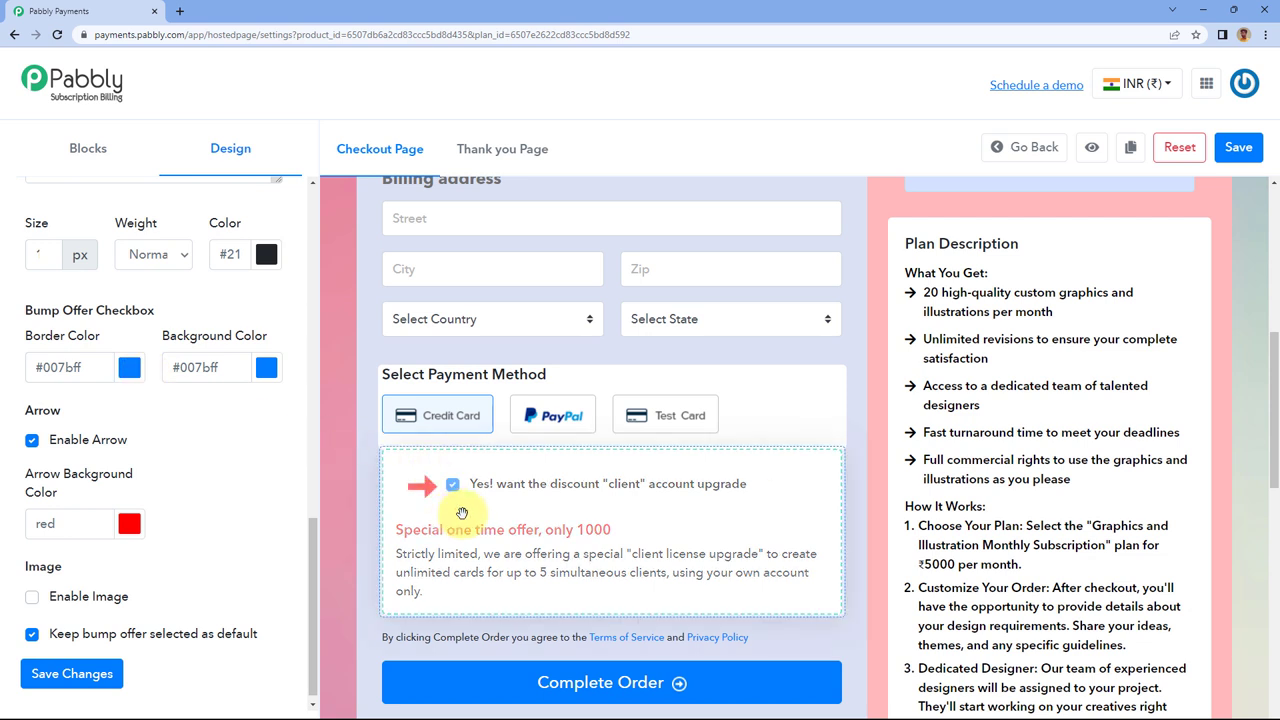
click(130, 368)
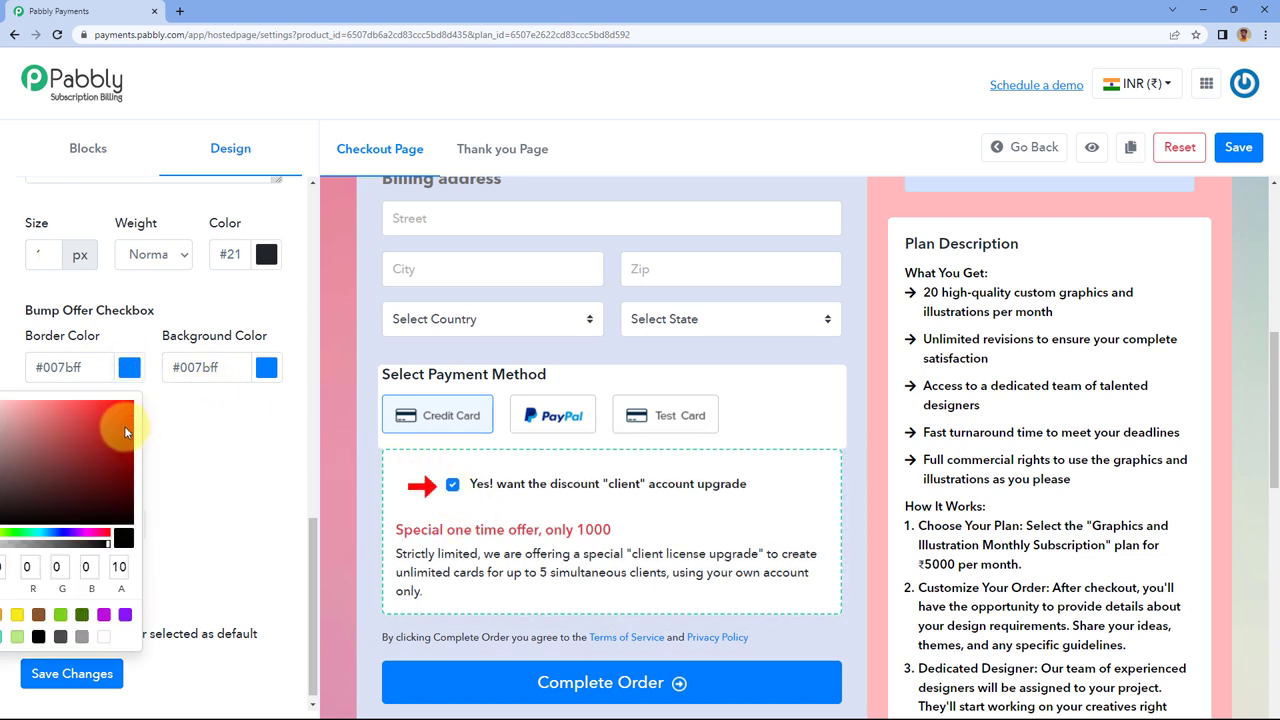
click(123, 400)
drag(107, 403, 21, 494)
click(267, 367)
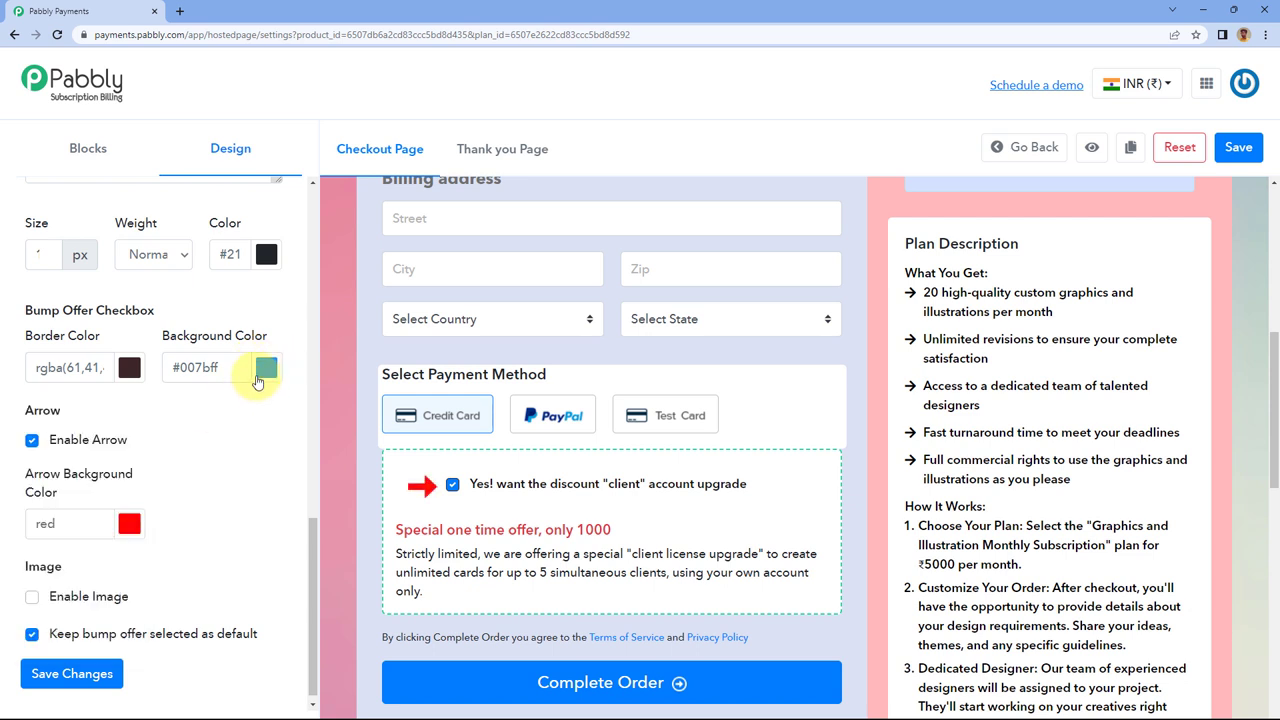
Set the background color of the bump offer checkbox to a bright red, about RGB 236, 39, 39.
click(262, 369)
drag(177, 423, 53, 368)
click(138, 438)
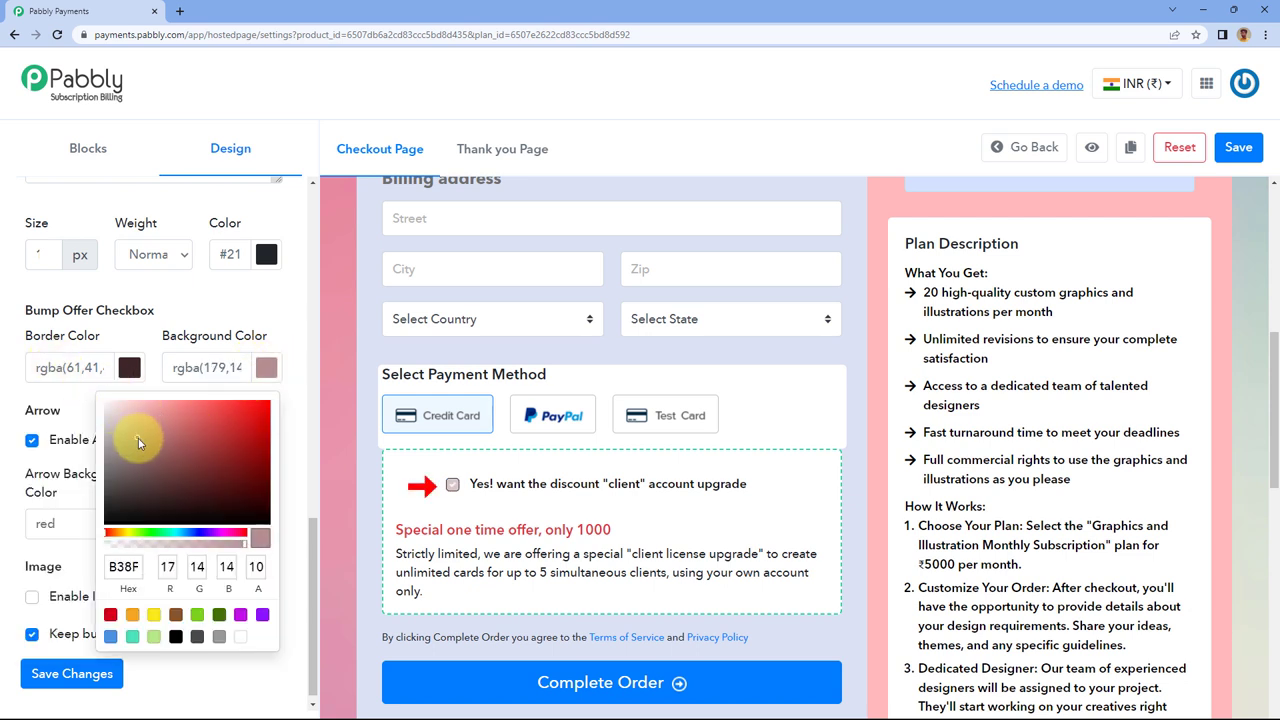
drag(117, 418, 270, 405)
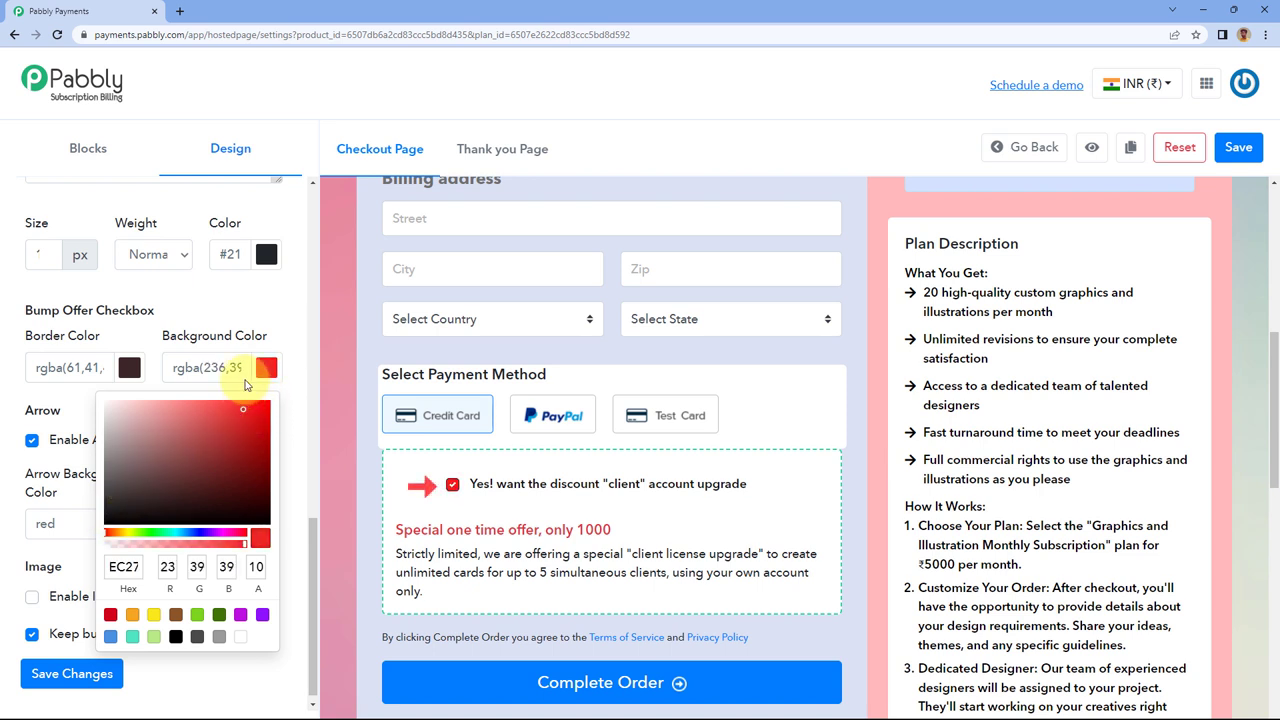
click(245, 303)
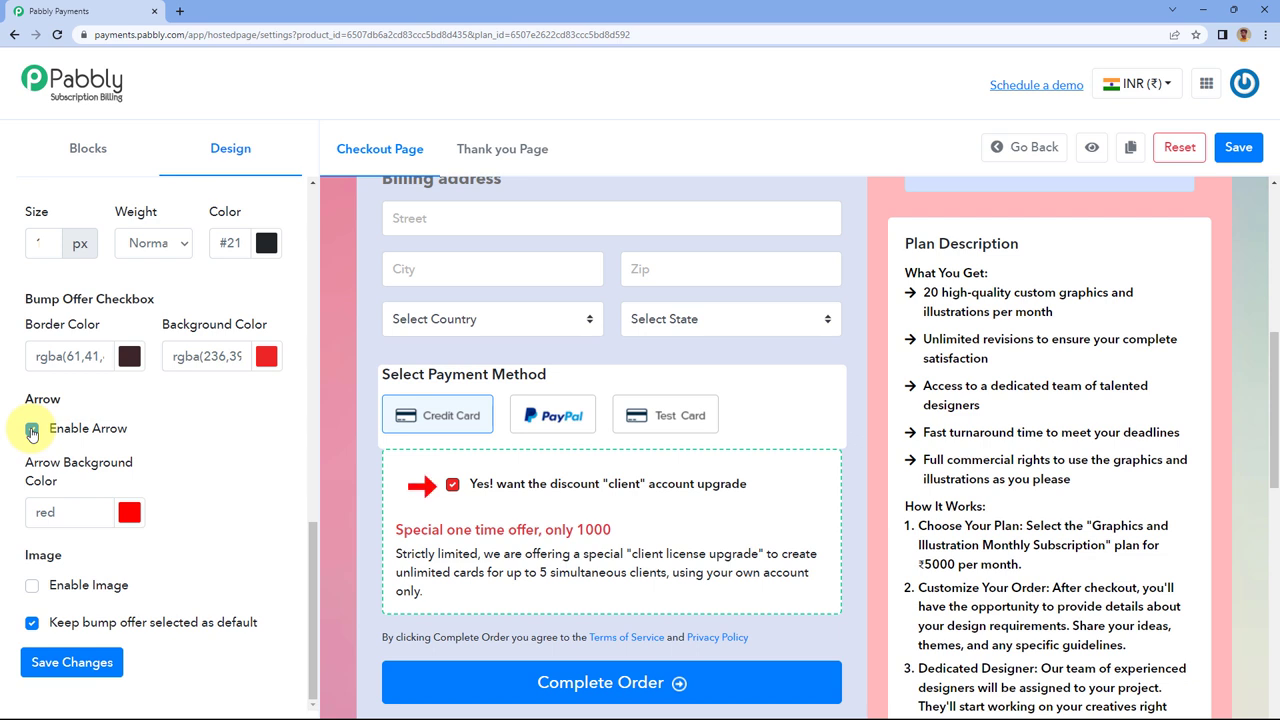
Check the bump offer arrow in the preview by disabling it and enabling it again.
click(32, 429)
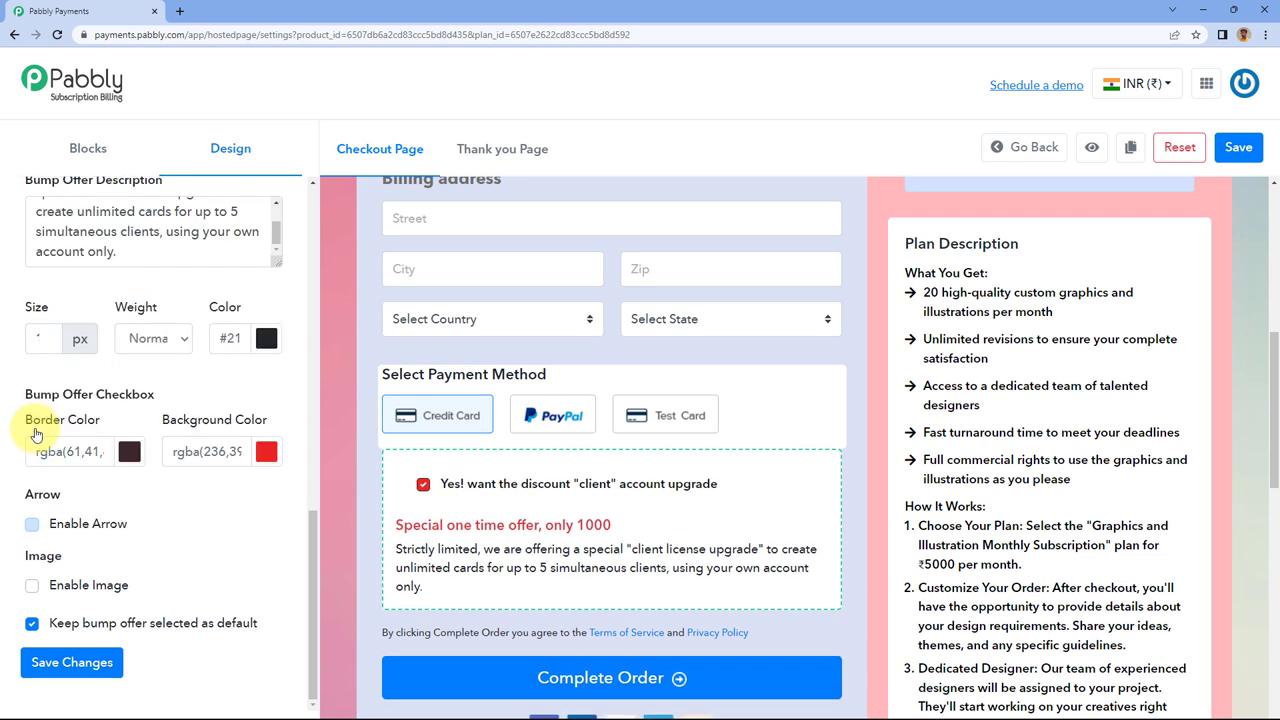
click(33, 526)
scroll(110, 480, down, 1)
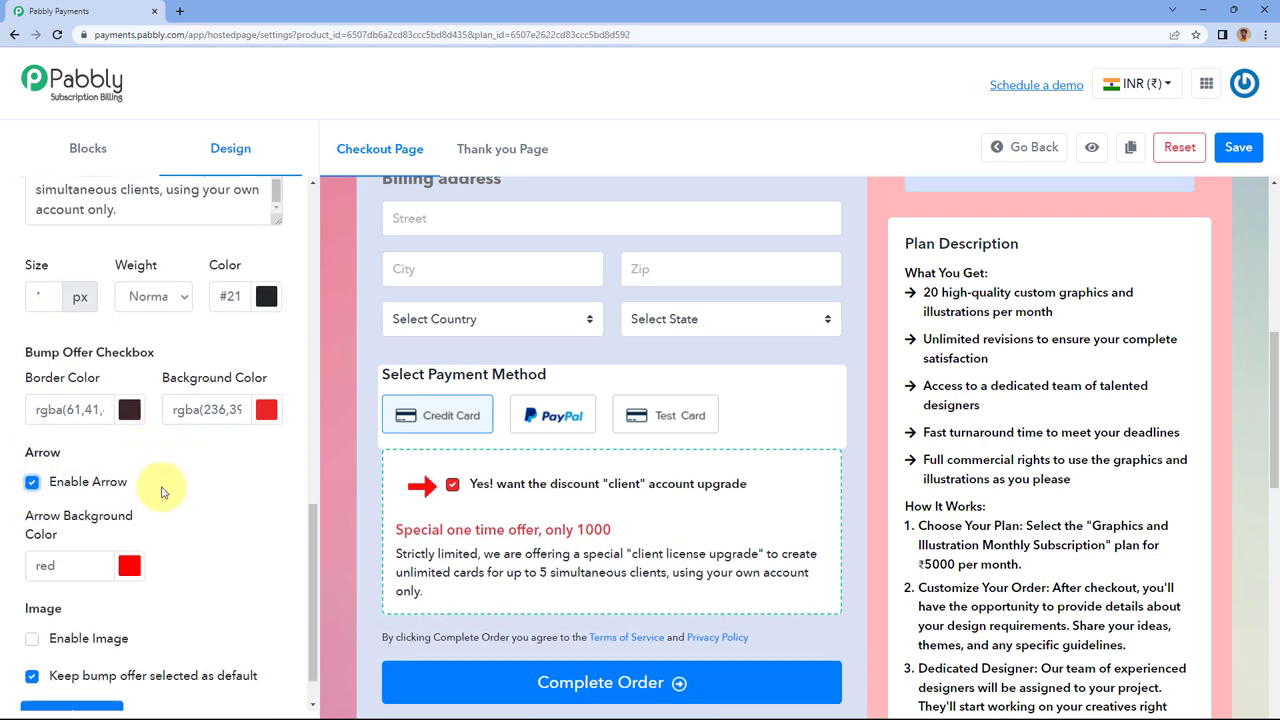
Set the background color of the bump offer arrow to black.
click(124, 514)
drag(100, 563, 3, 620)
click(193, 444)
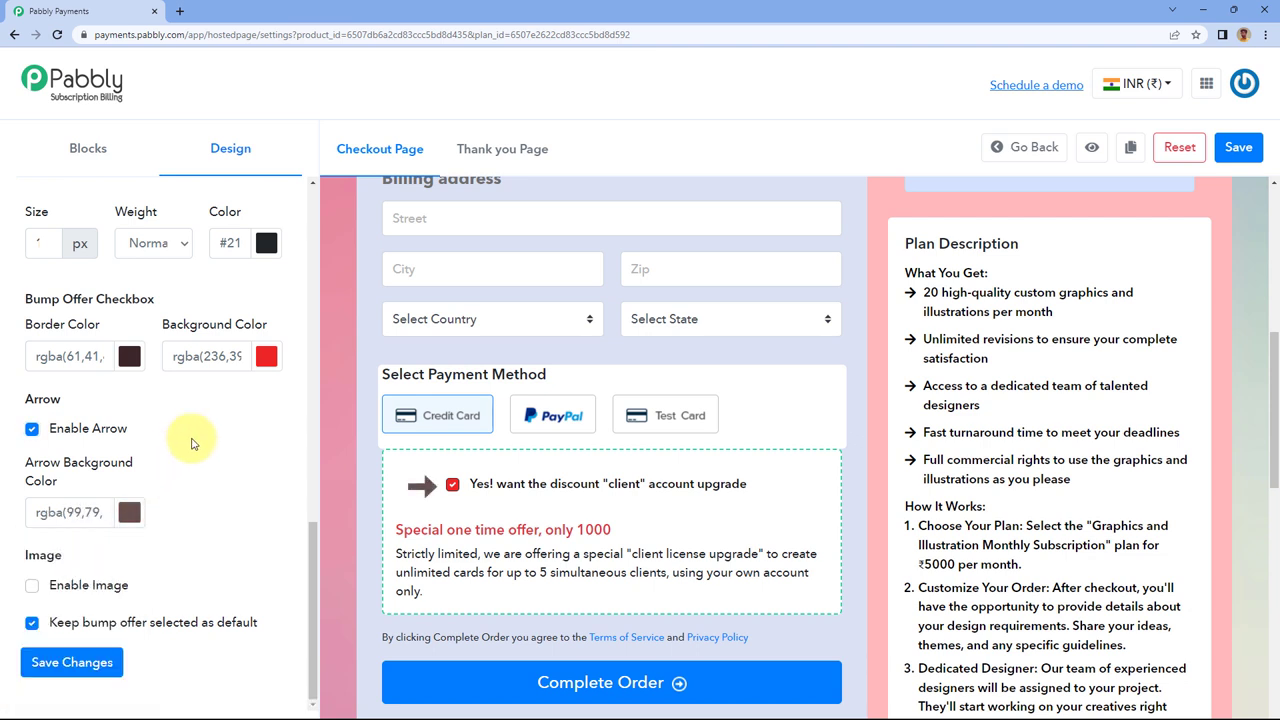
click(129, 512)
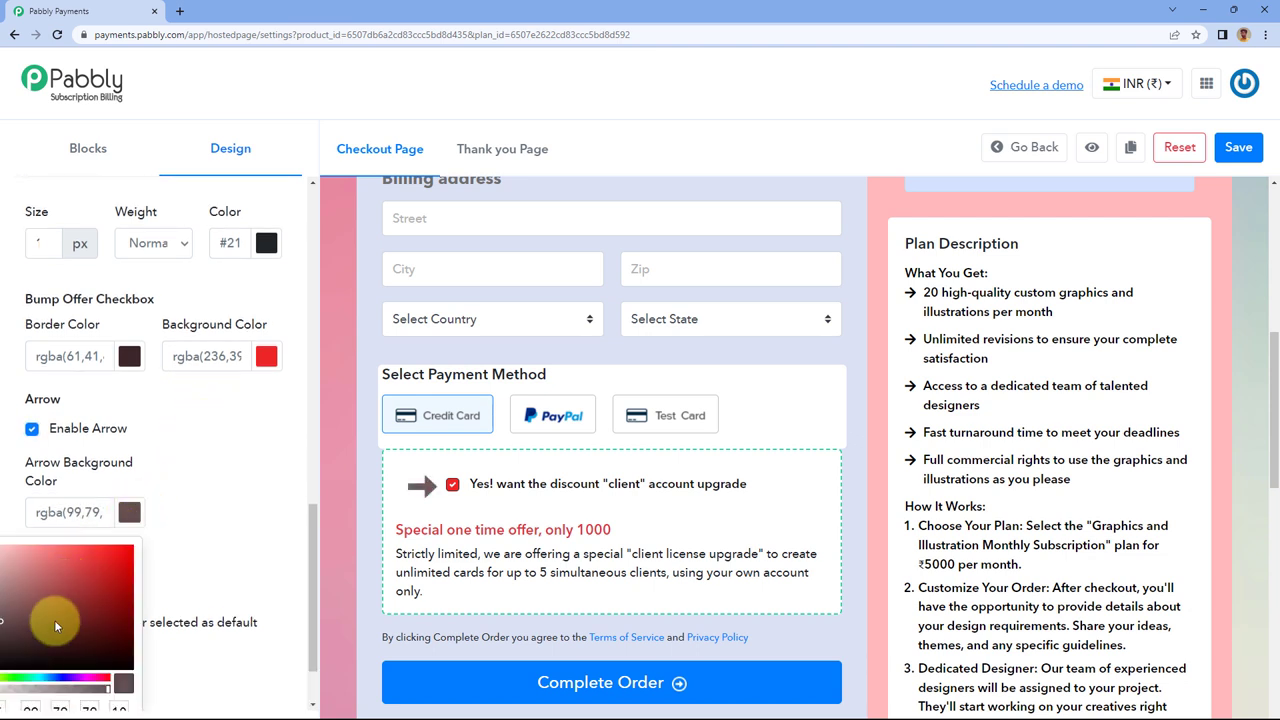
drag(54, 620, 3, 666)
click(218, 418)
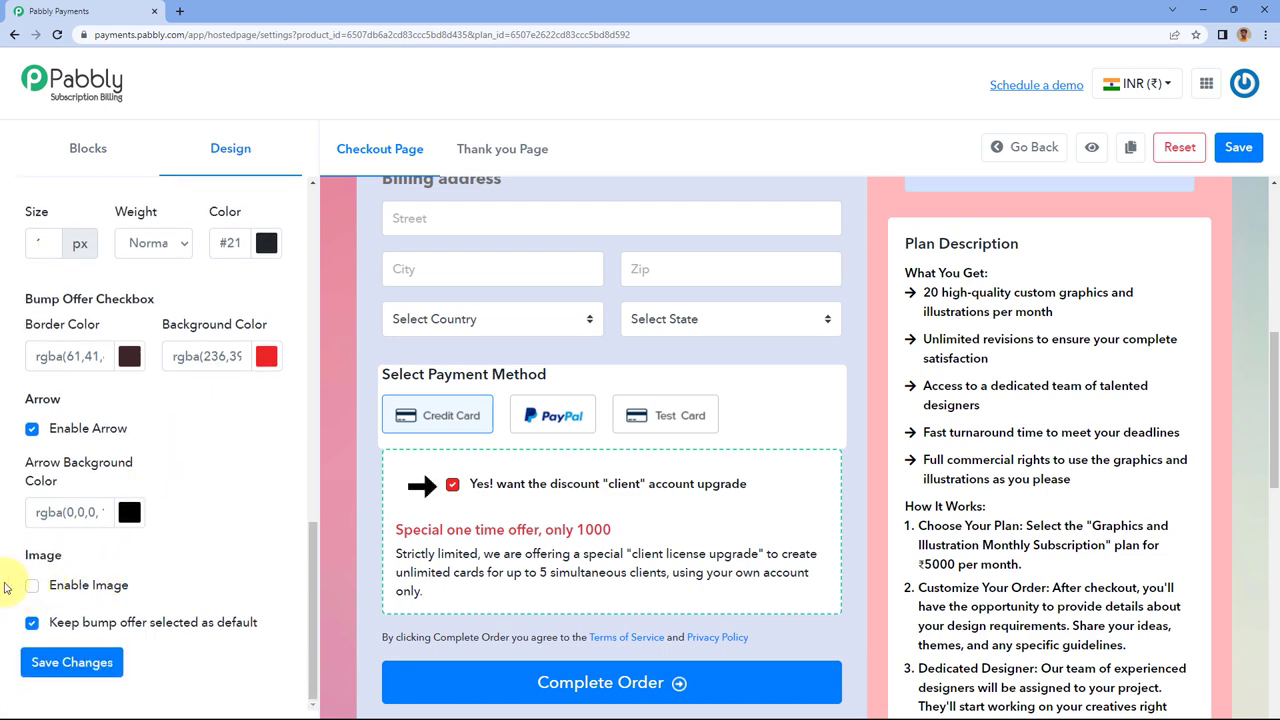
Enable the bump offer image to preview the block with a picture.
click(33, 588)
scroll(191, 537, down, 1)
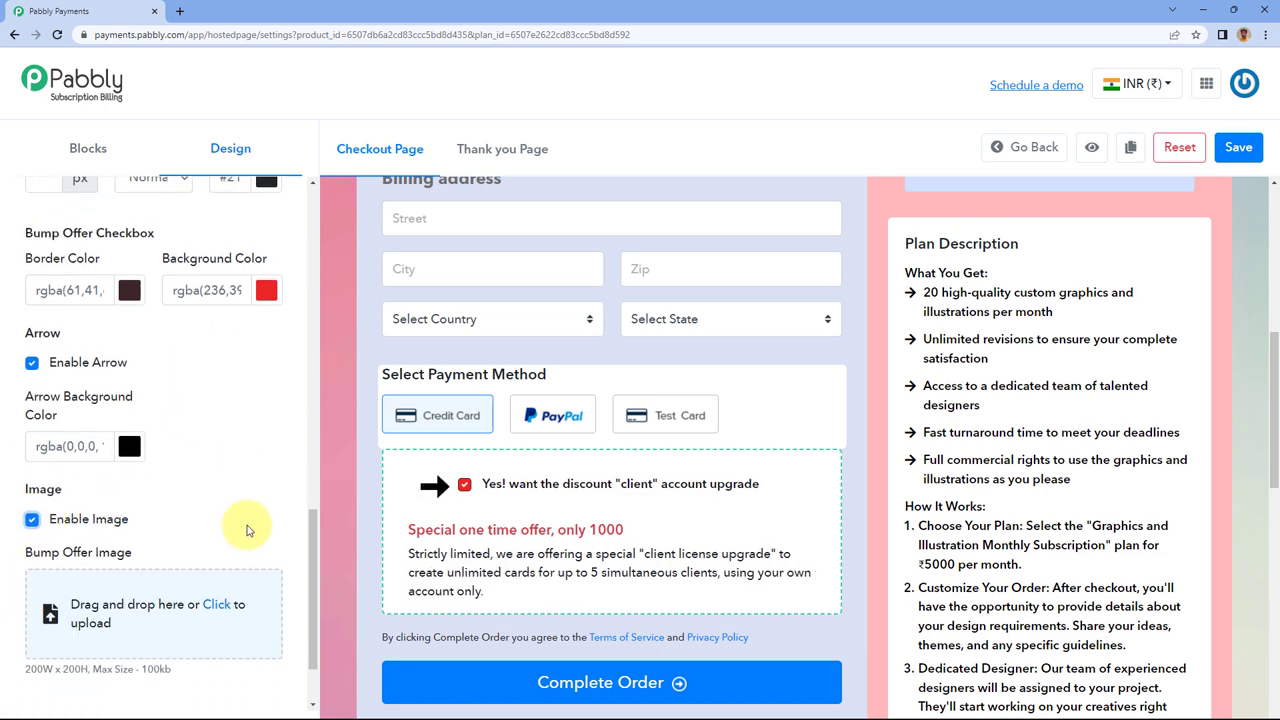
scroll(180, 470, down, 1)
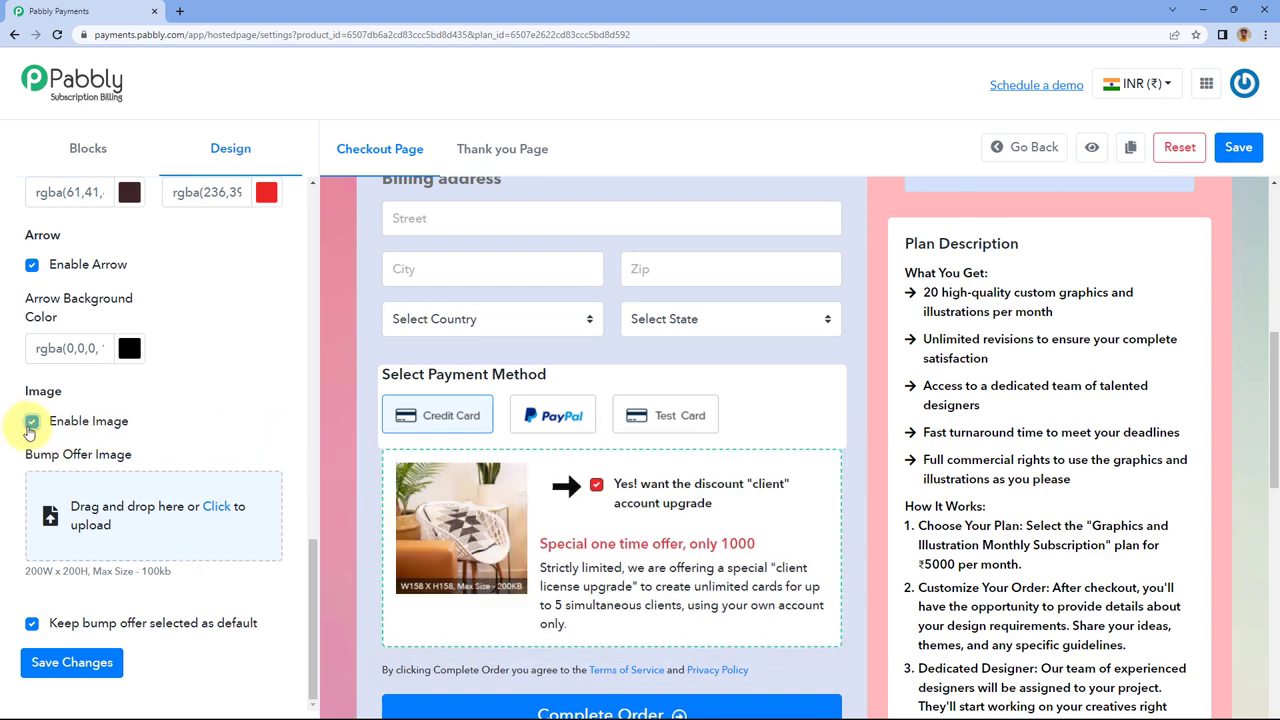
Disable the bump offer's image and its selection by default, and save the block's changes.
click(32, 422)
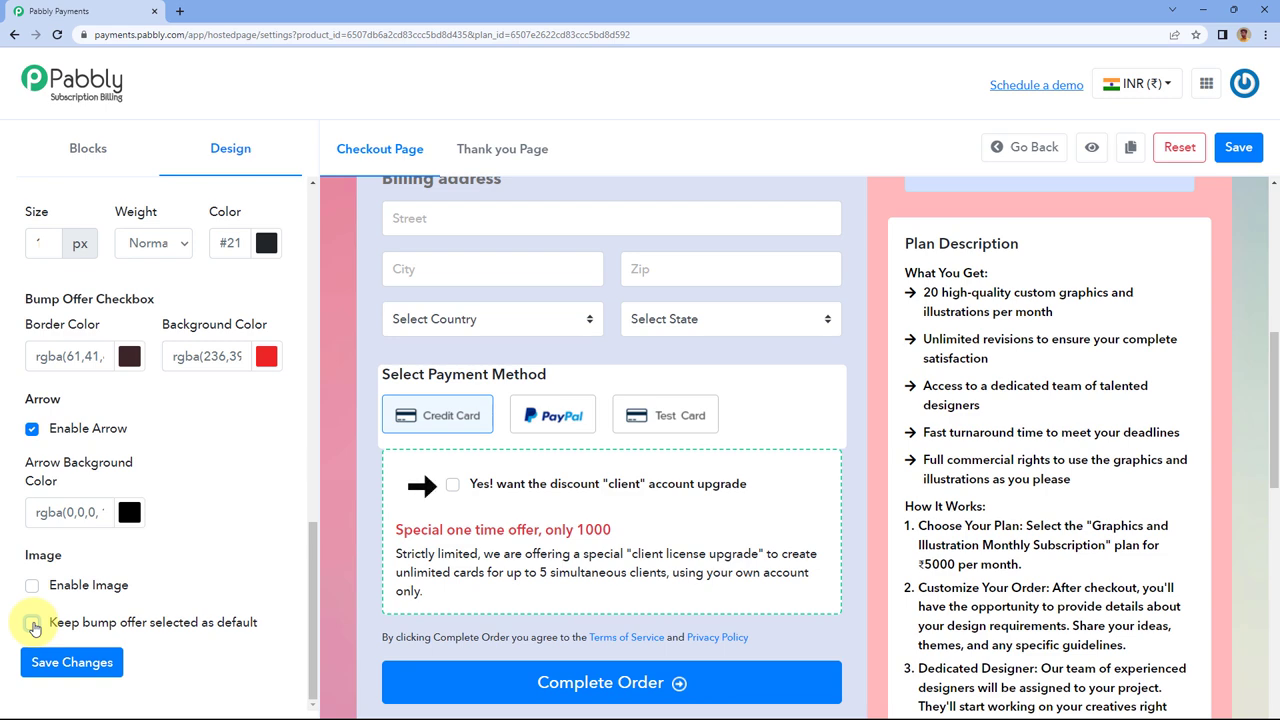
click(36, 585)
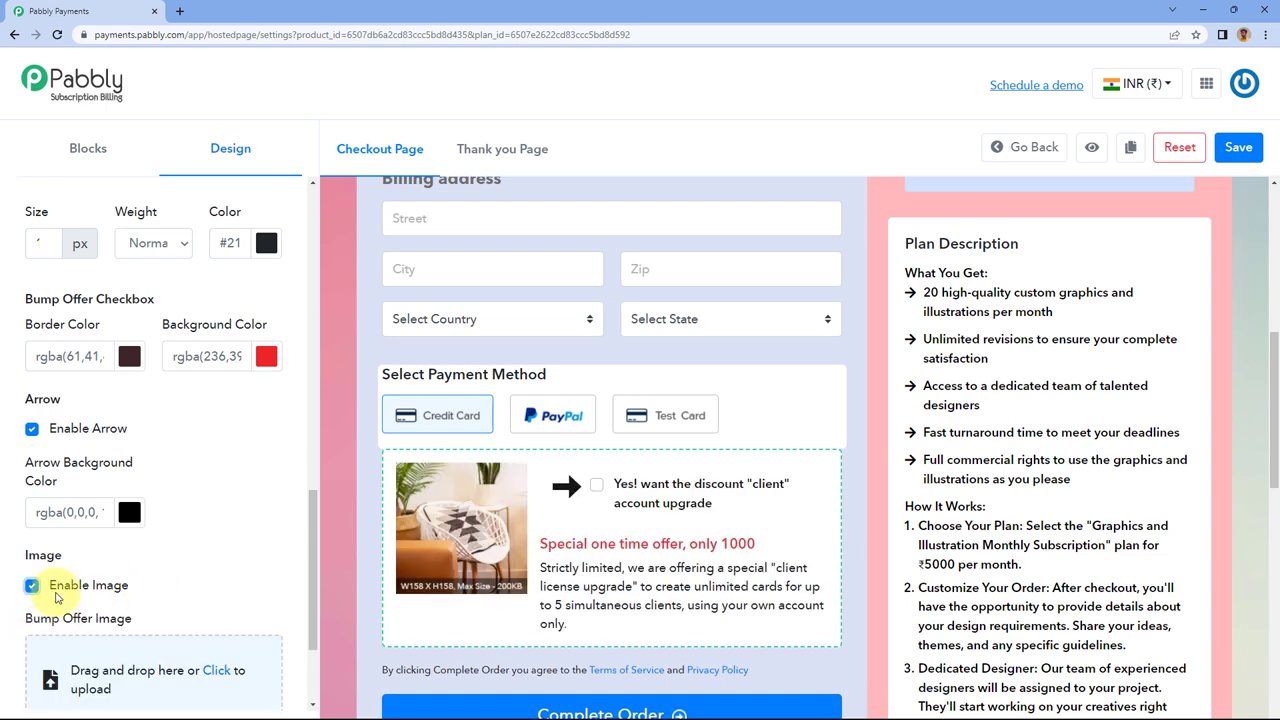
click(52, 585)
click(103, 668)
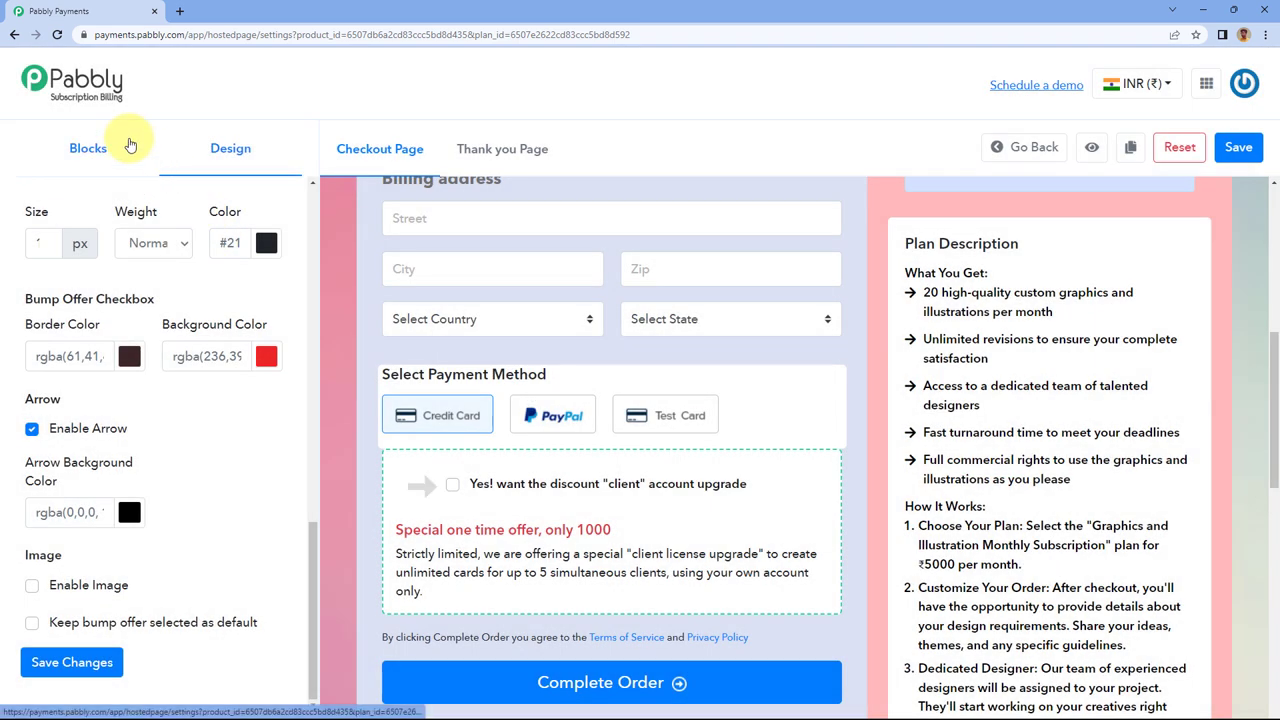
Open the design settings of the User Consent block.
click(126, 145)
scroll(27, 383, up, 4)
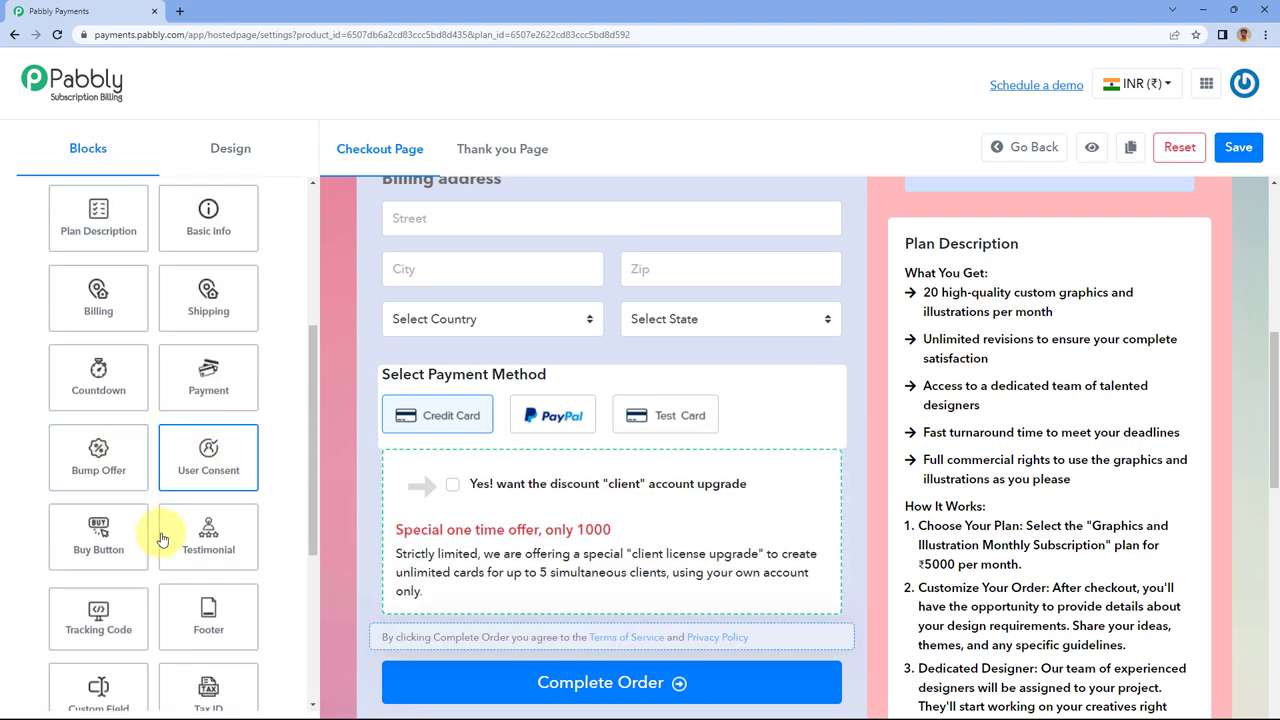
click(230, 466)
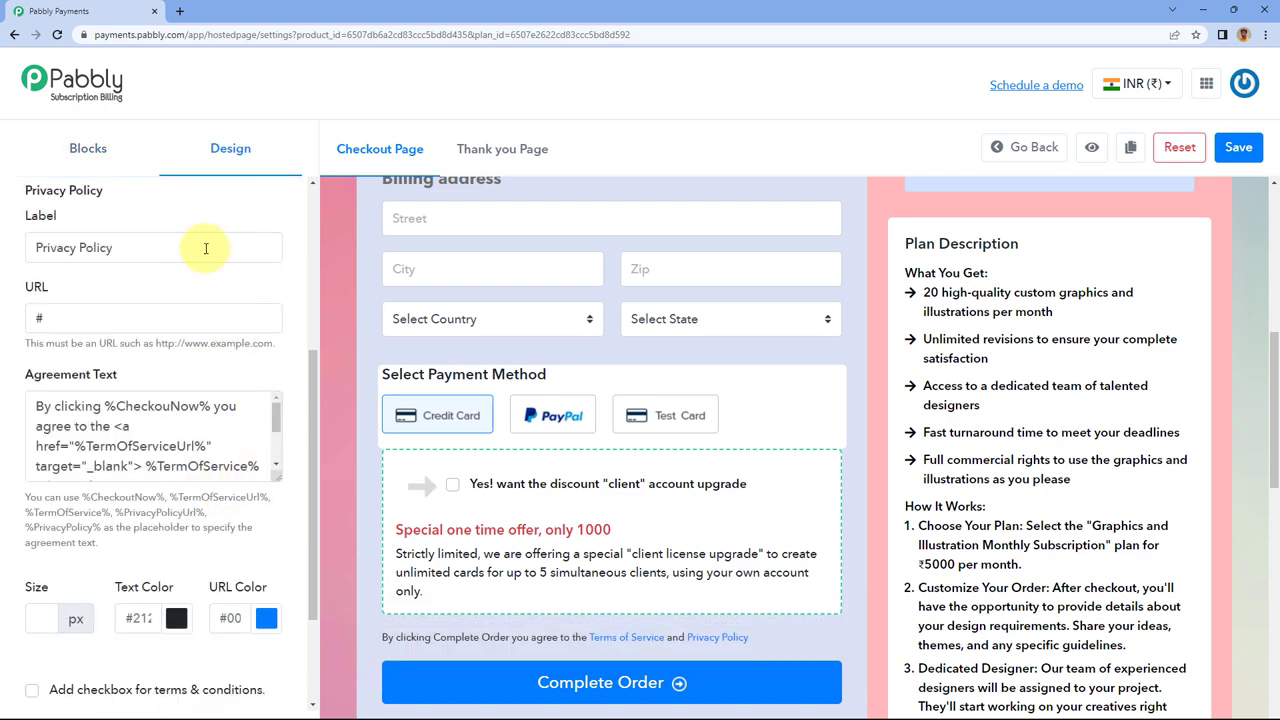
Examine the Privacy Policy label, its URL and the agreement text in the user consent settings.
drag(137, 247, 49, 245)
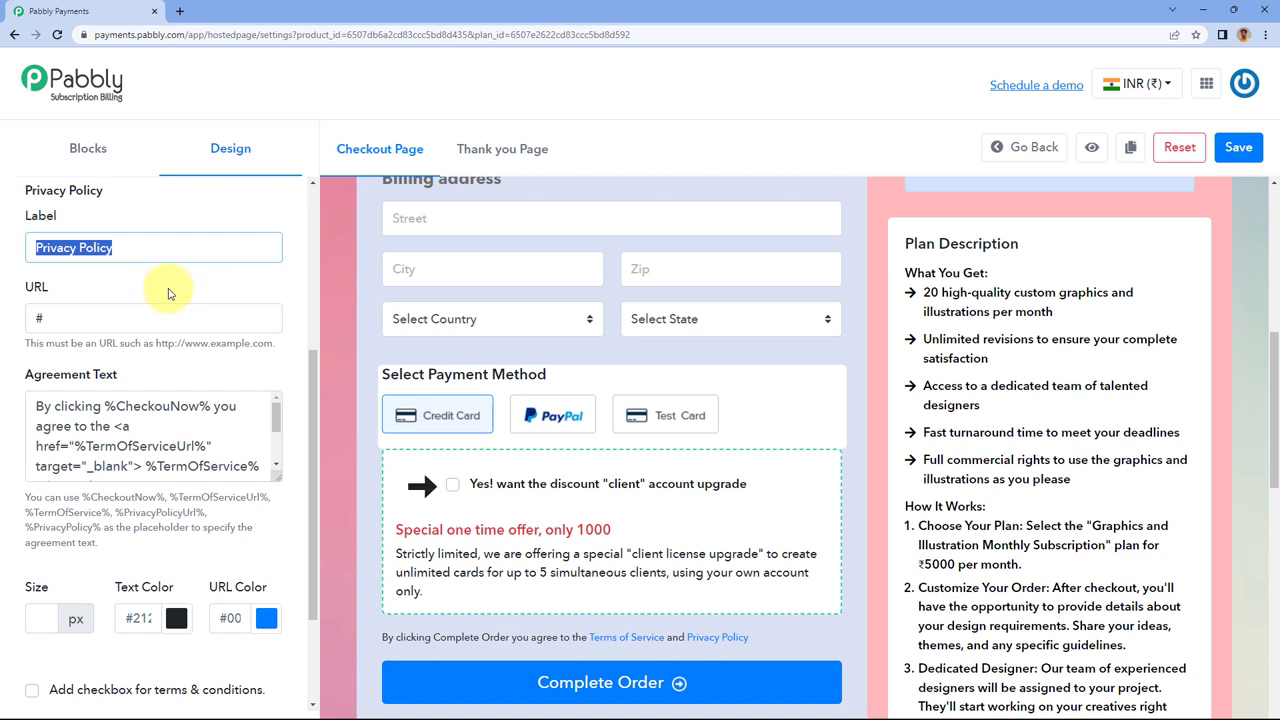
drag(103, 318, 34, 318)
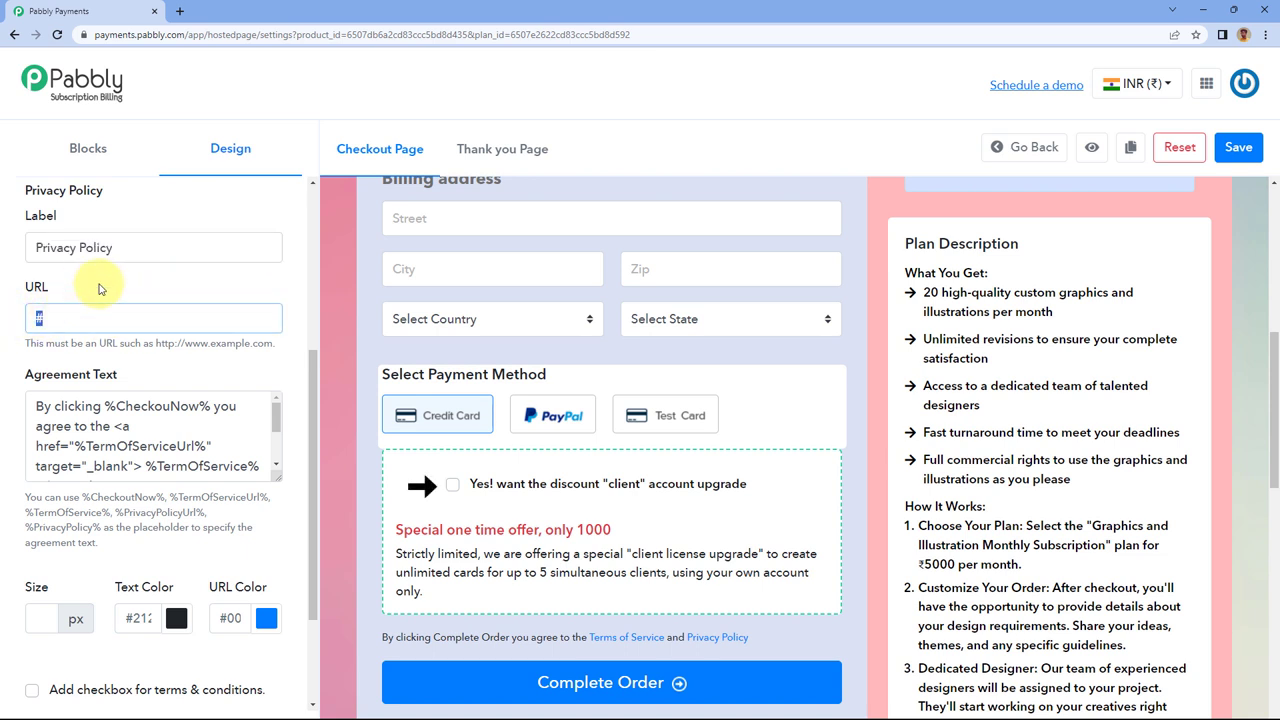
scroll(99, 288, down, 3)
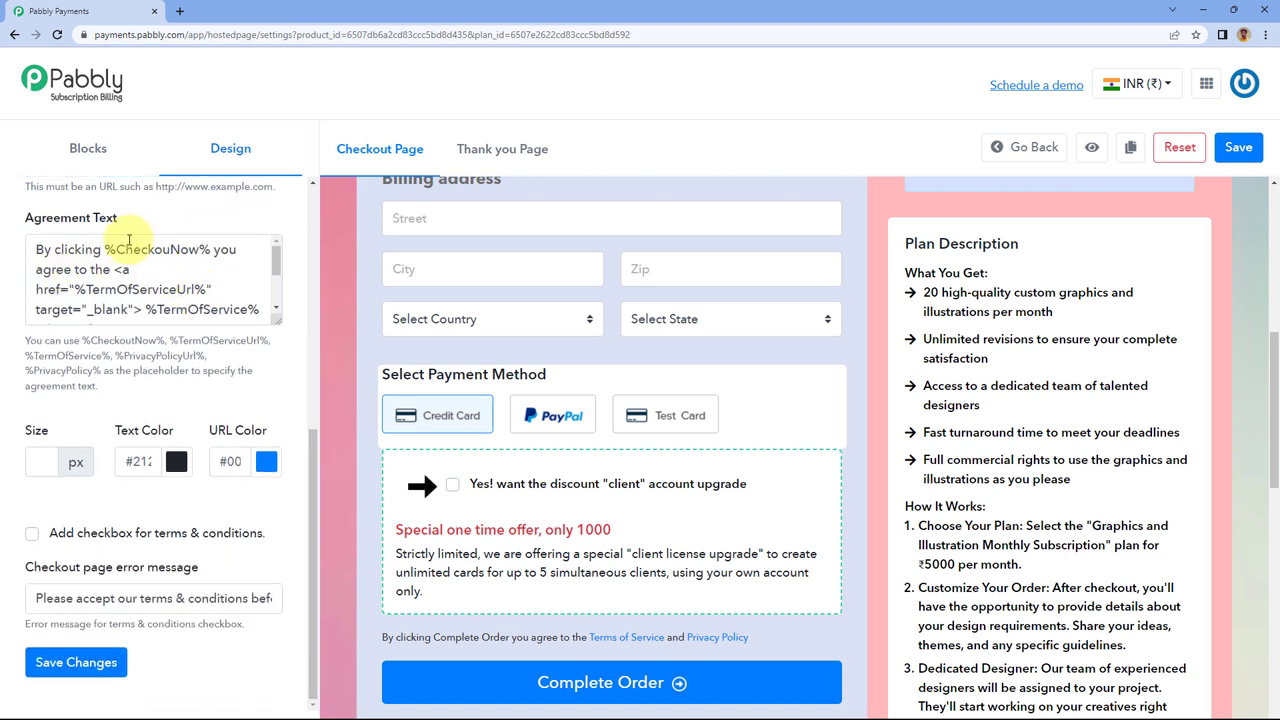
scroll(180, 263, down, 2)
scroll(170, 283, up, 3)
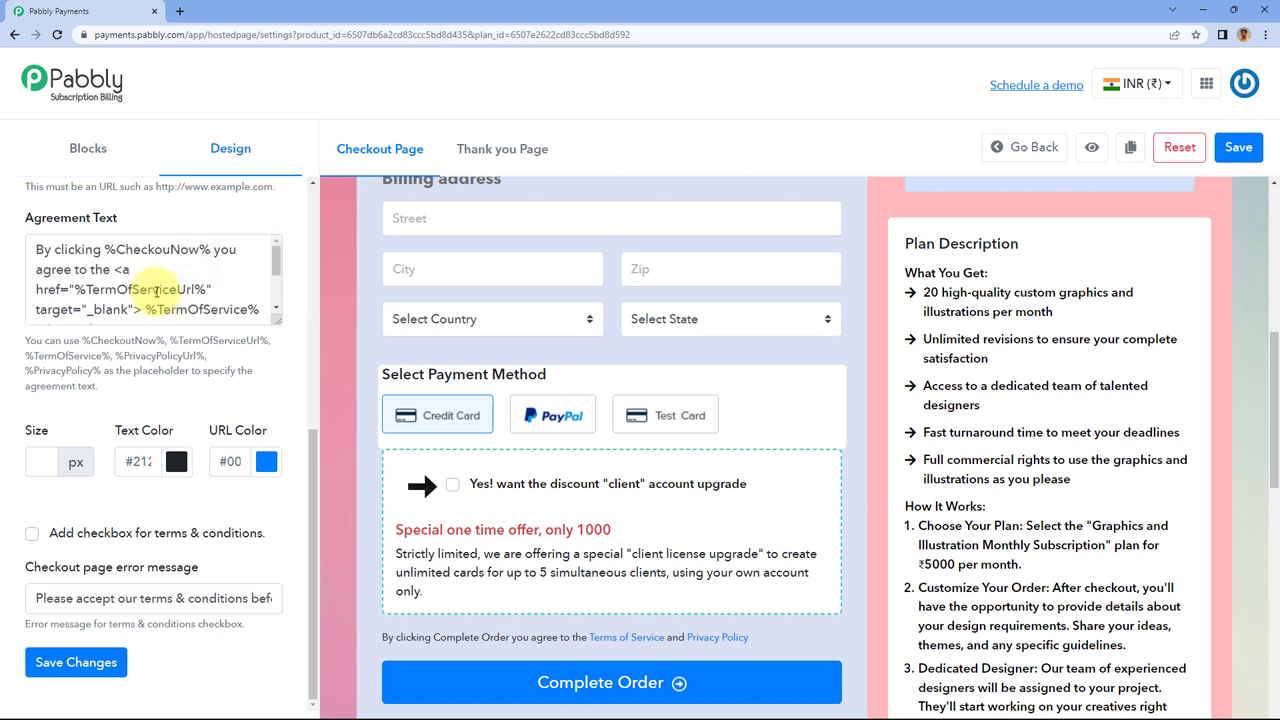
scroll(168, 290, up, 1)
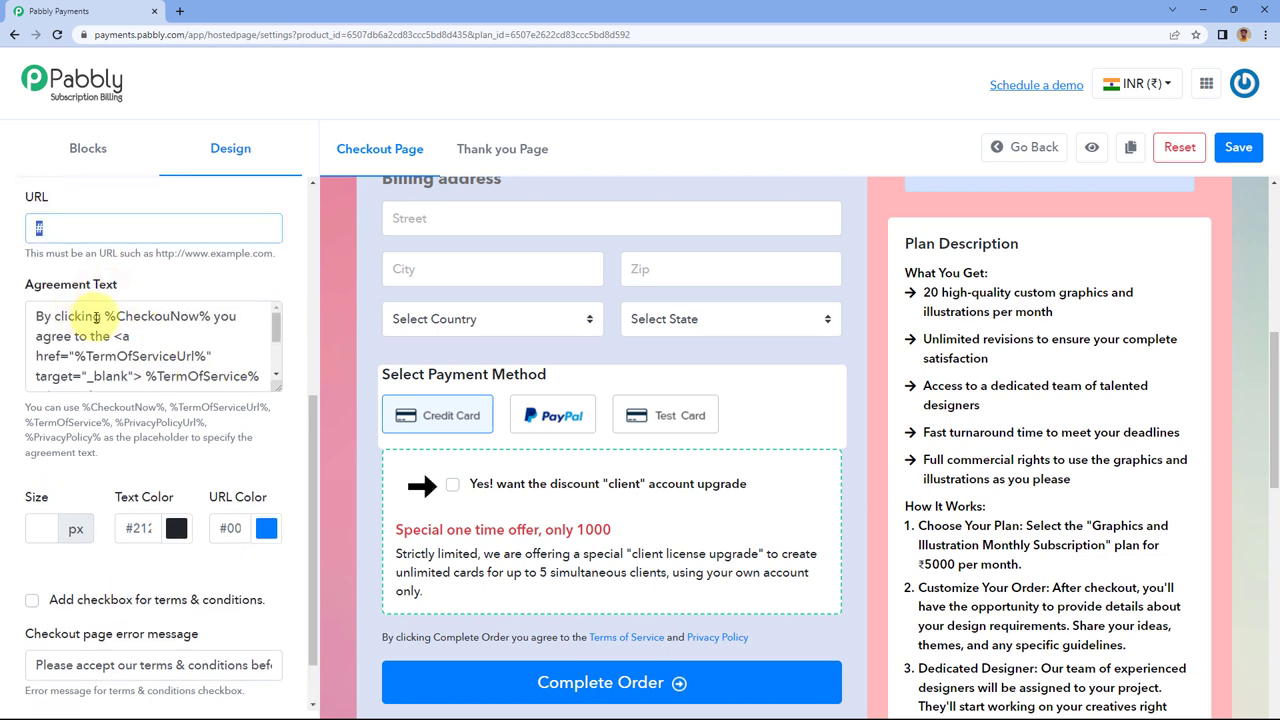
Replace the word "clicking" with "purchasing" in the user consent agreement text.
drag(101, 316, 54, 317)
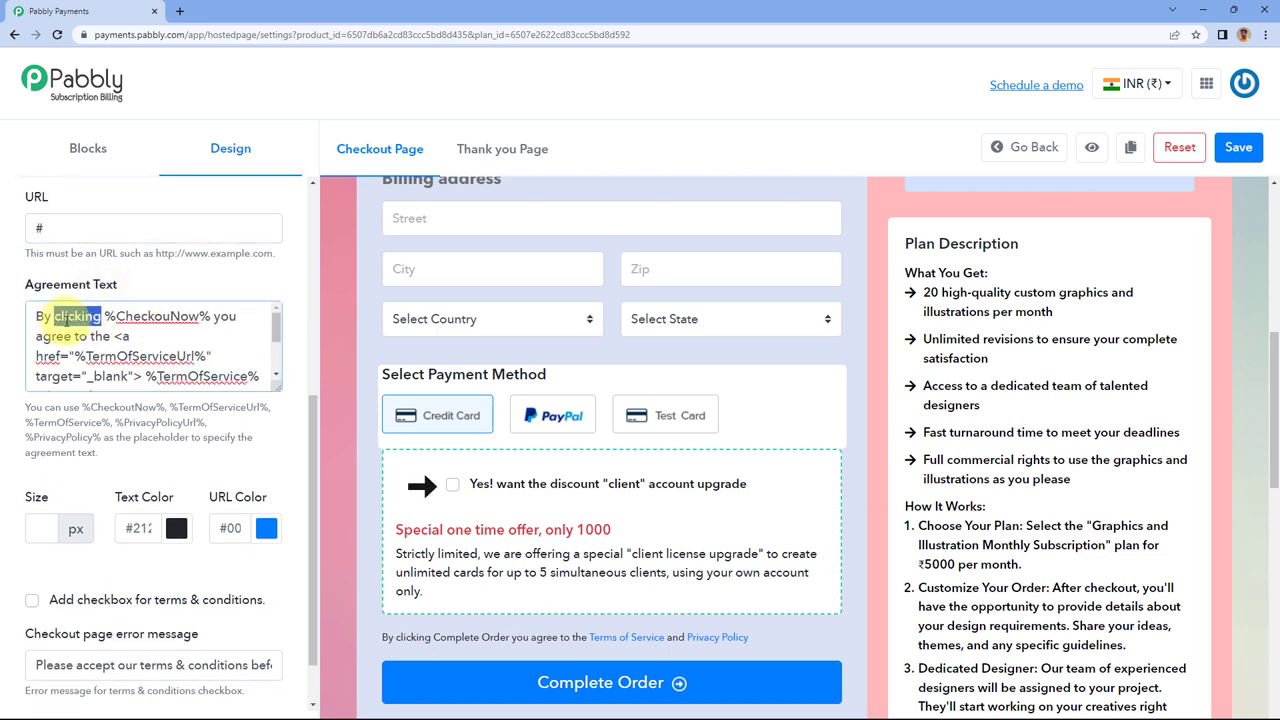
text(p)
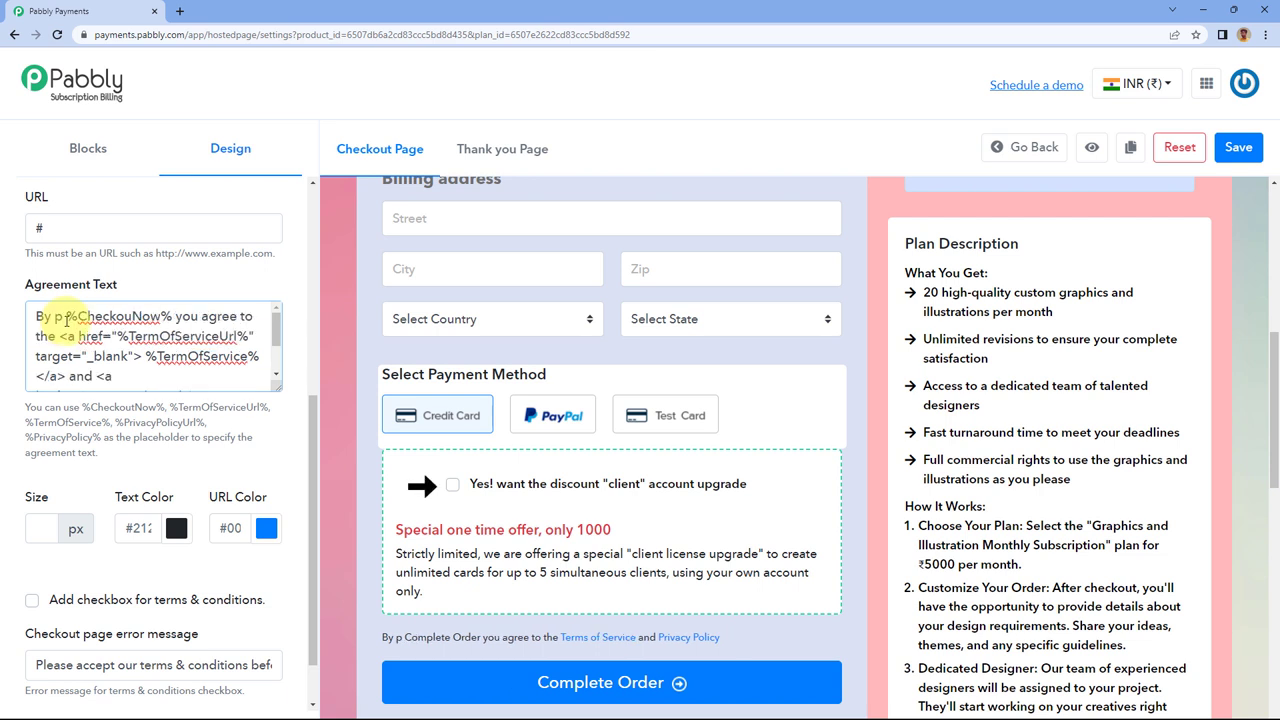
text(urchasin)
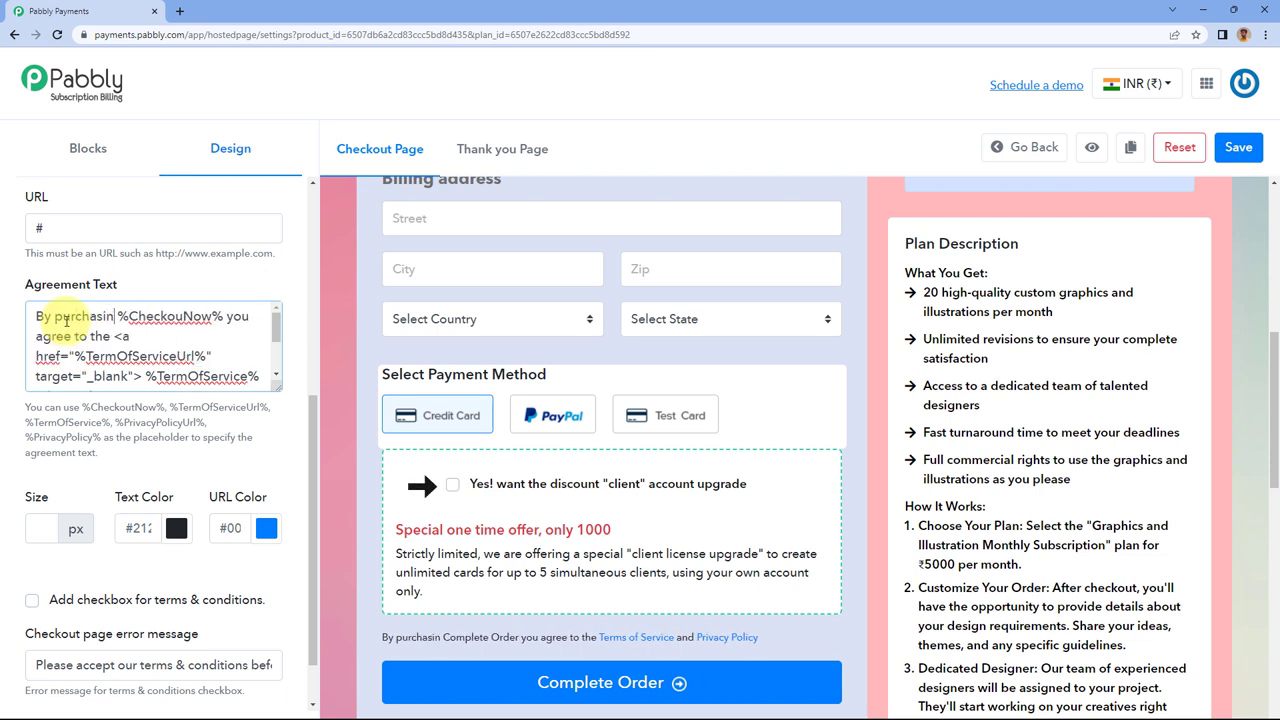
text(g)
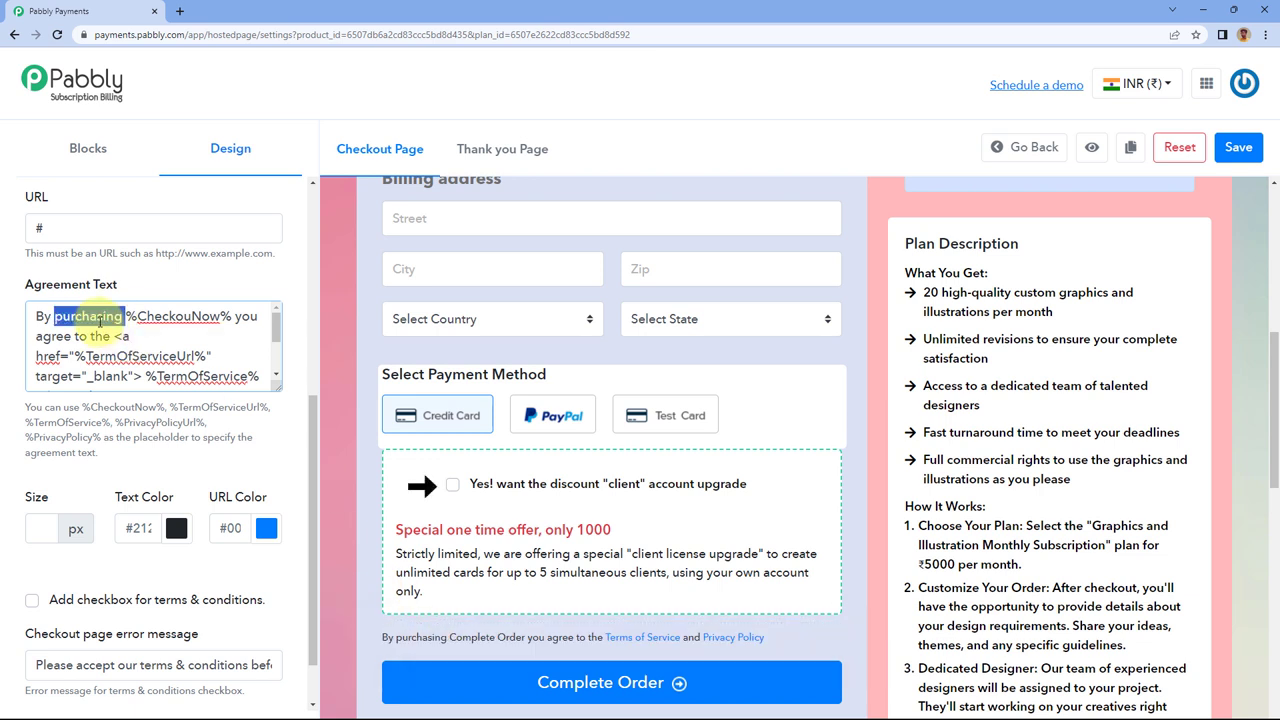
Undo the wording change in the agreement text so it begins with "By clicking" again.
key(Right)
key(BackSpace)
key(BackSpace)
key(BackSpace)
key(BackSpace)
key(BackSpace)
key(BackSpace)
key(BackSpace)
key(BackSpace)
key(BackSpace)
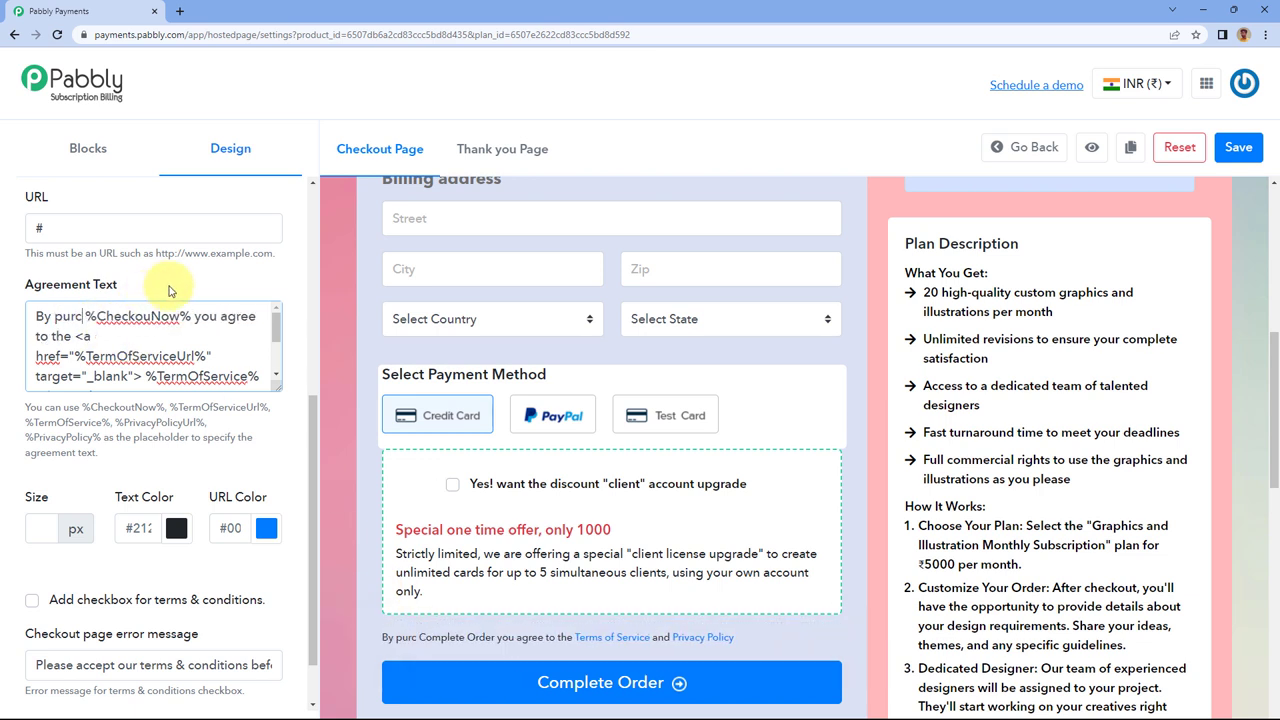
key(ctrl+z)
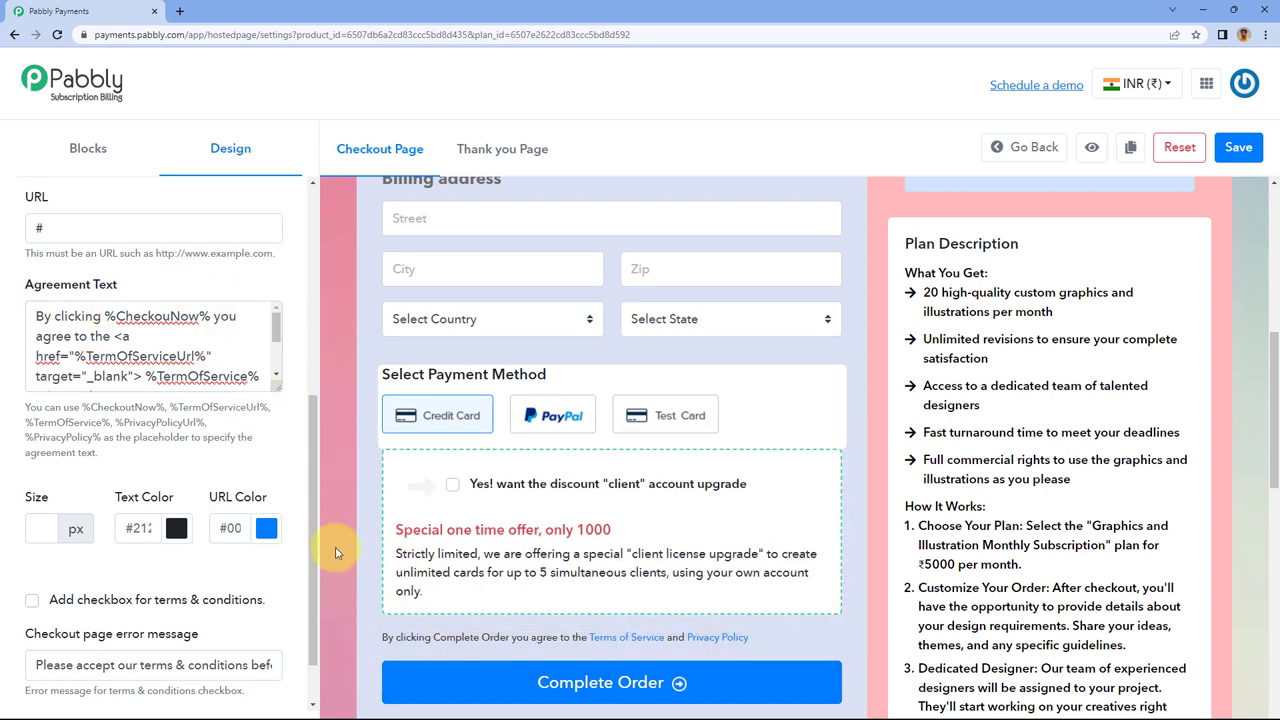
Examine the placeholders usable in the agreement text and the Term of Service and Privacy Policy fields they refer to.
scroll(180, 300, down, 1)
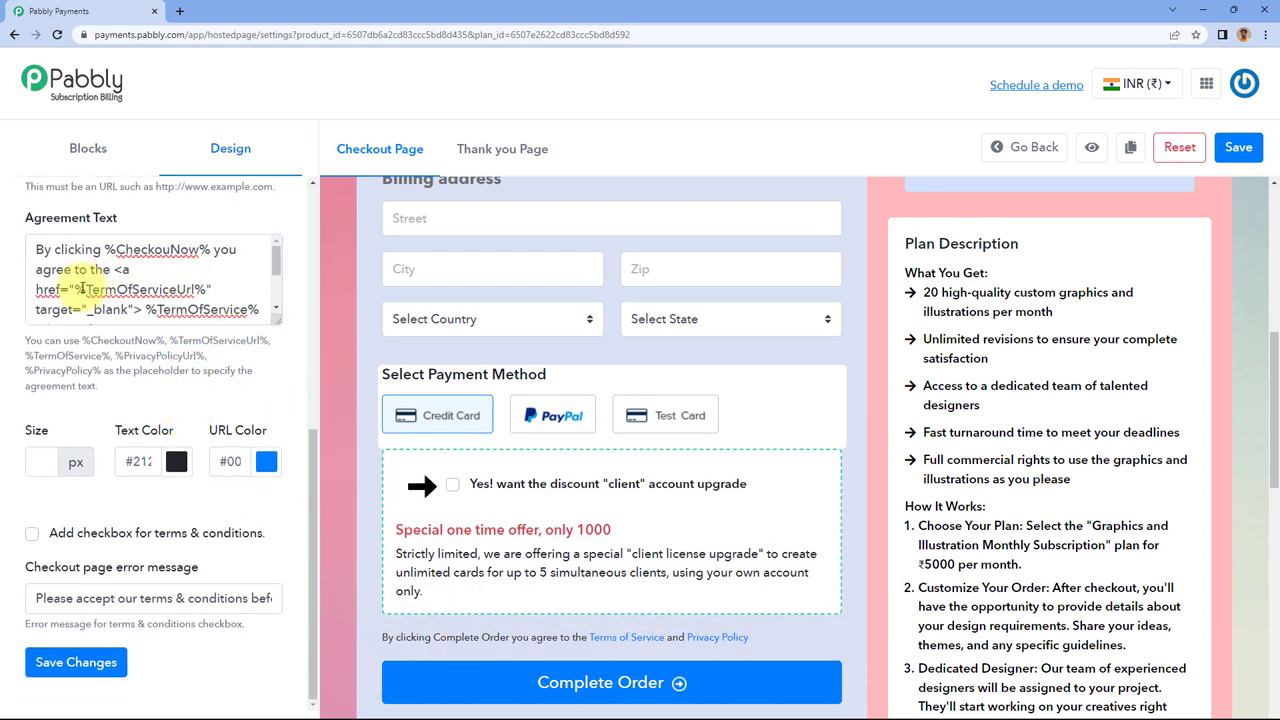
drag(75, 289, 198, 289)
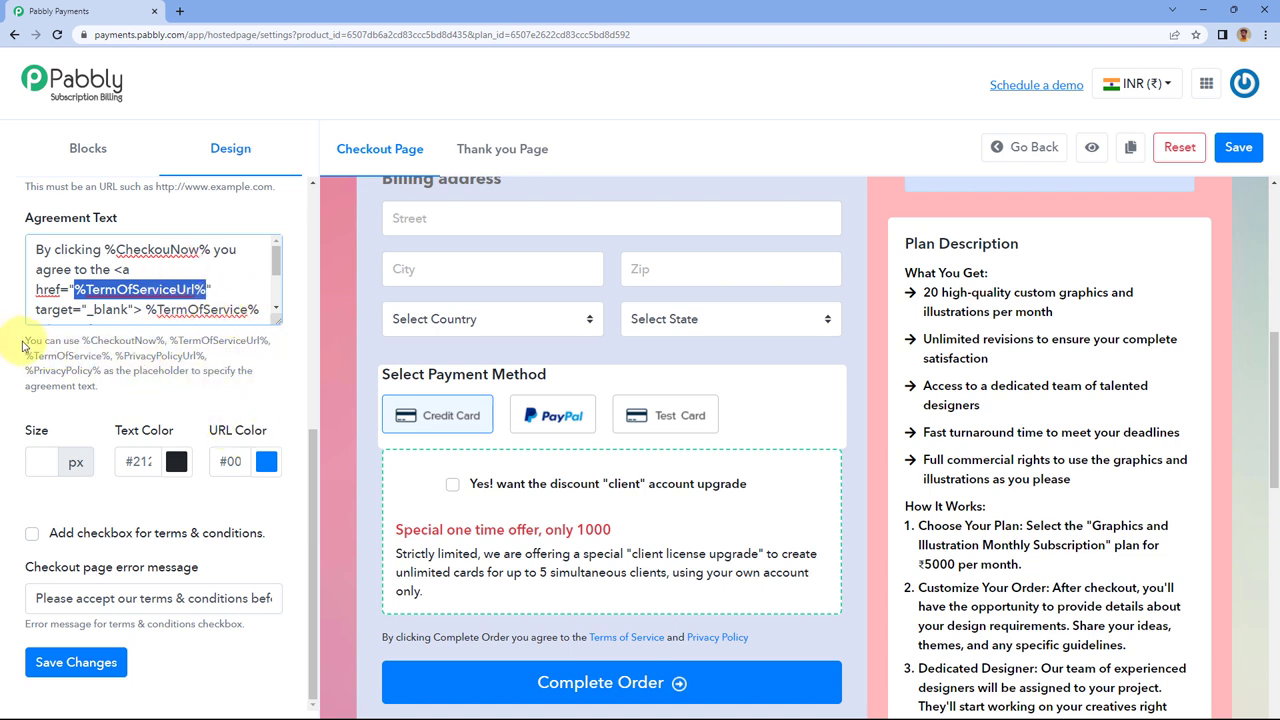
drag(22, 345, 200, 372)
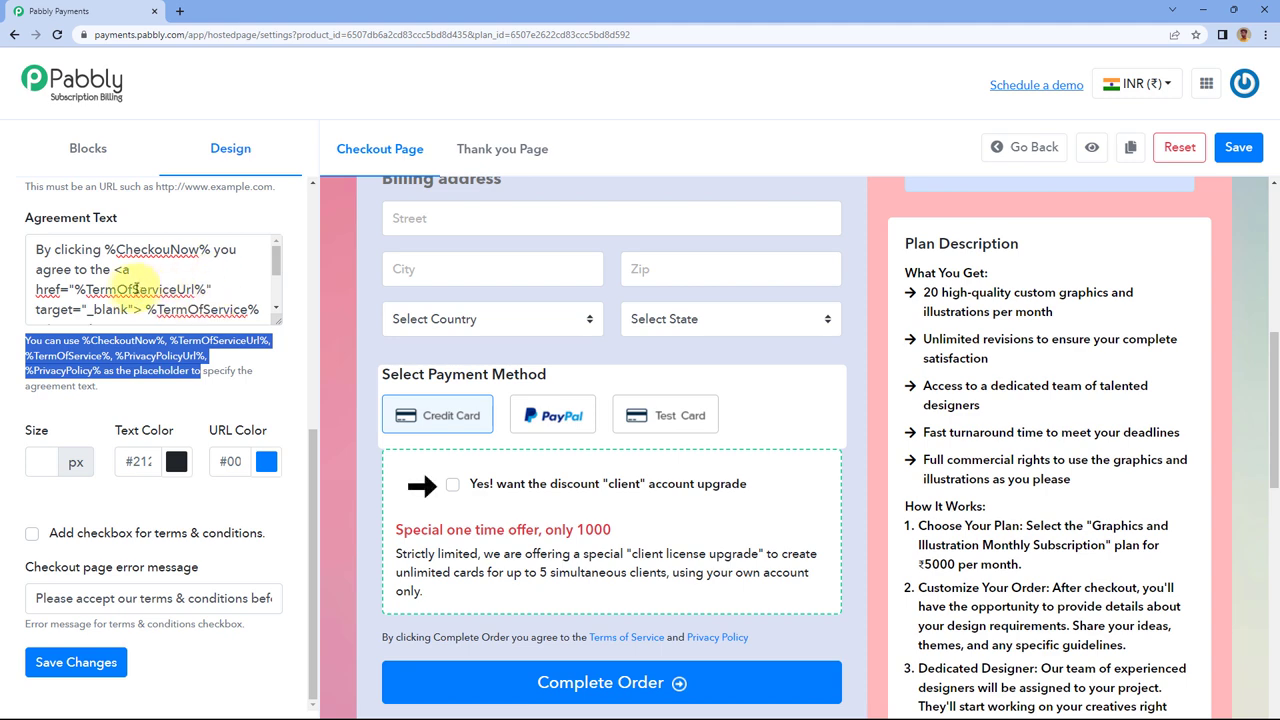
scroll(163, 374, up, 5)
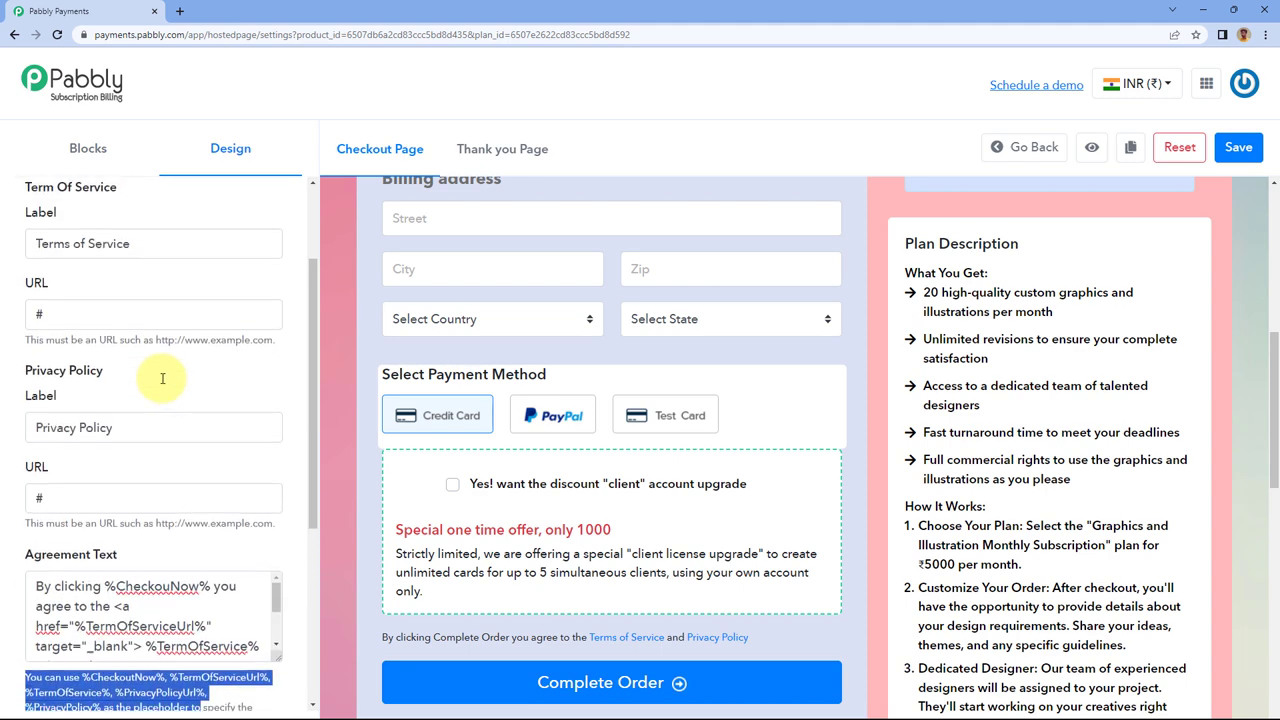
scroll(191, 406, down, 5)
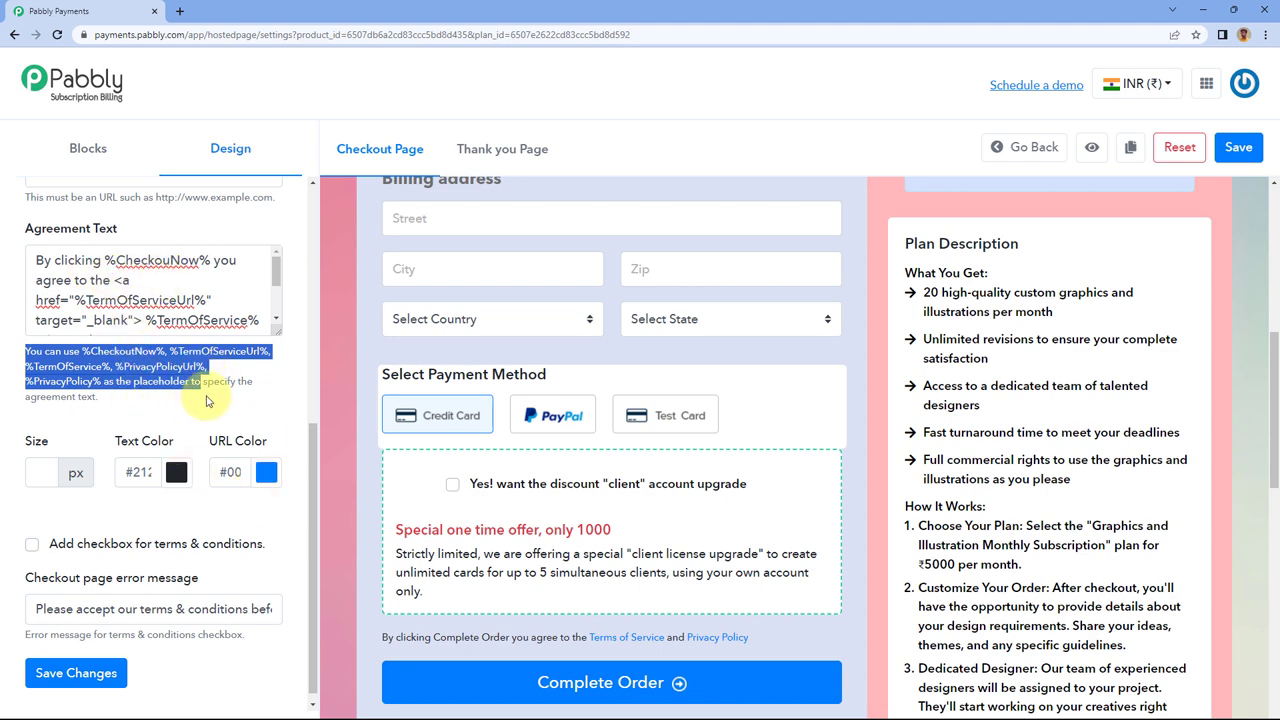
Compare the Privacy Policy placeholders in the agreement text with the Privacy Policy label and URL fields.
scroll(175, 440, up, 1)
scroll(38, 452, down, 1)
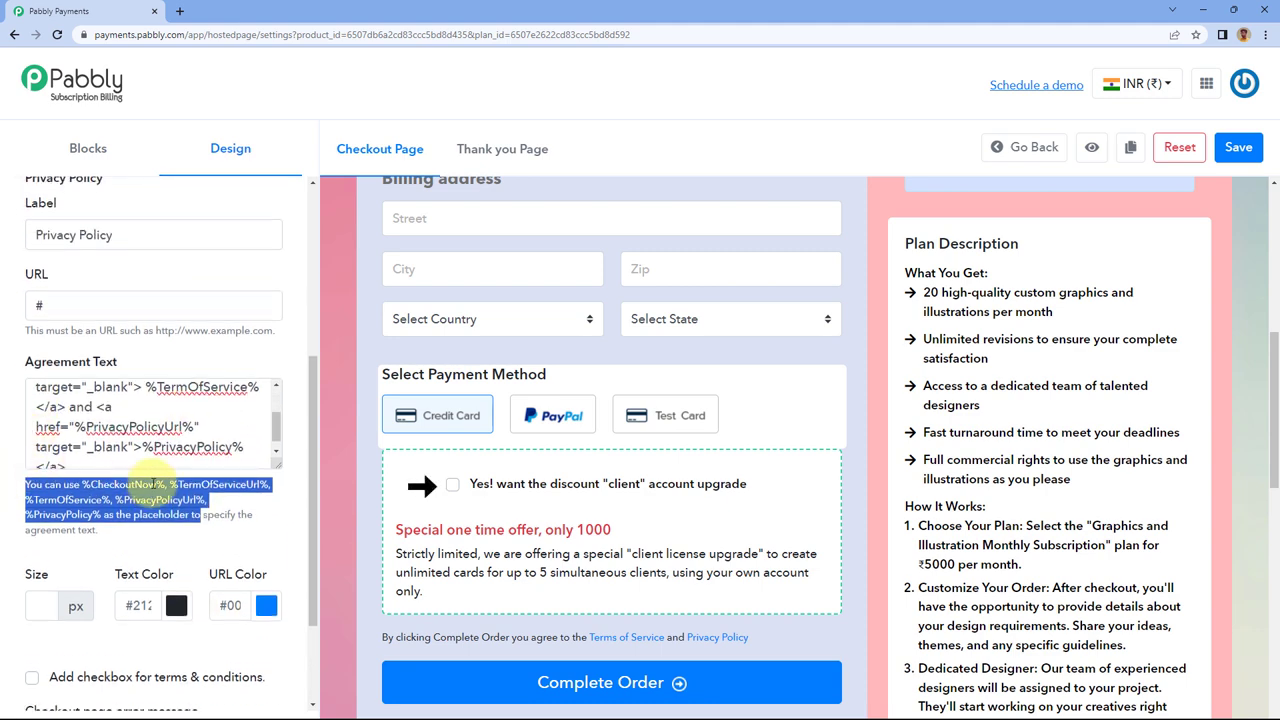
scroll(150, 490, down, 1)
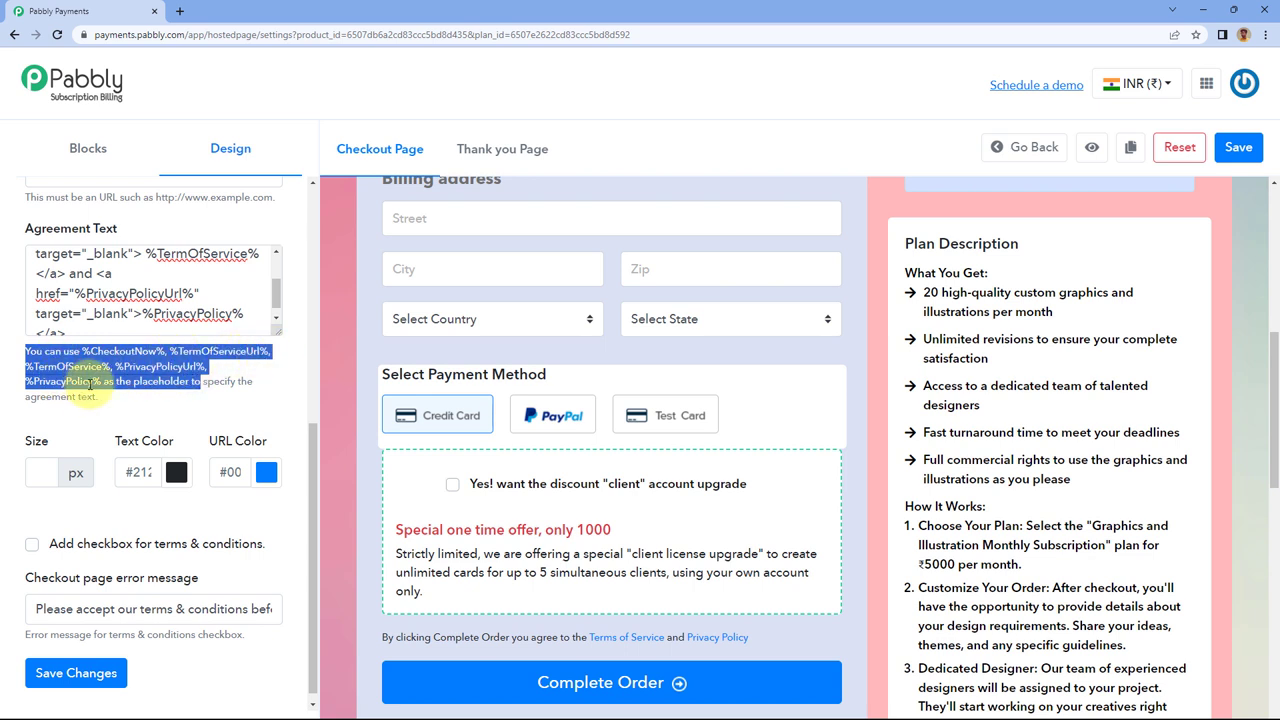
click(165, 392)
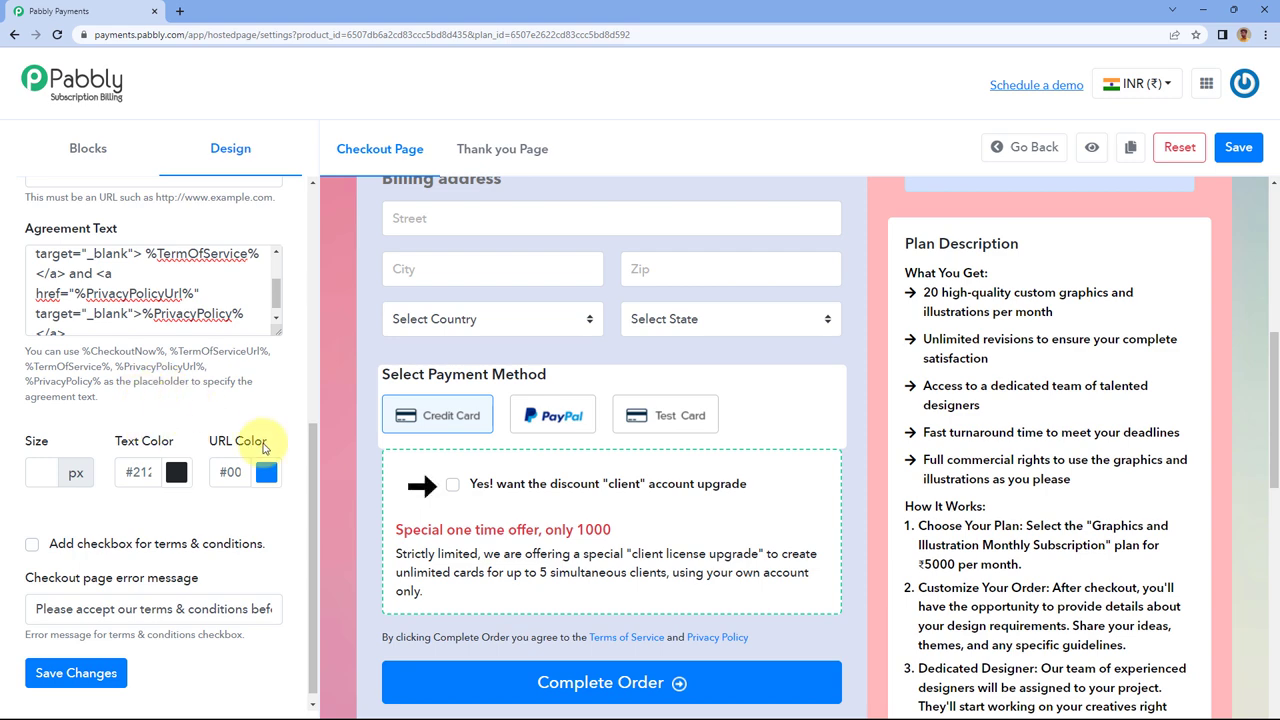
Adjust the size of the user consent agreement text and set its text color to bright red.
scroll(148, 492, down, 1)
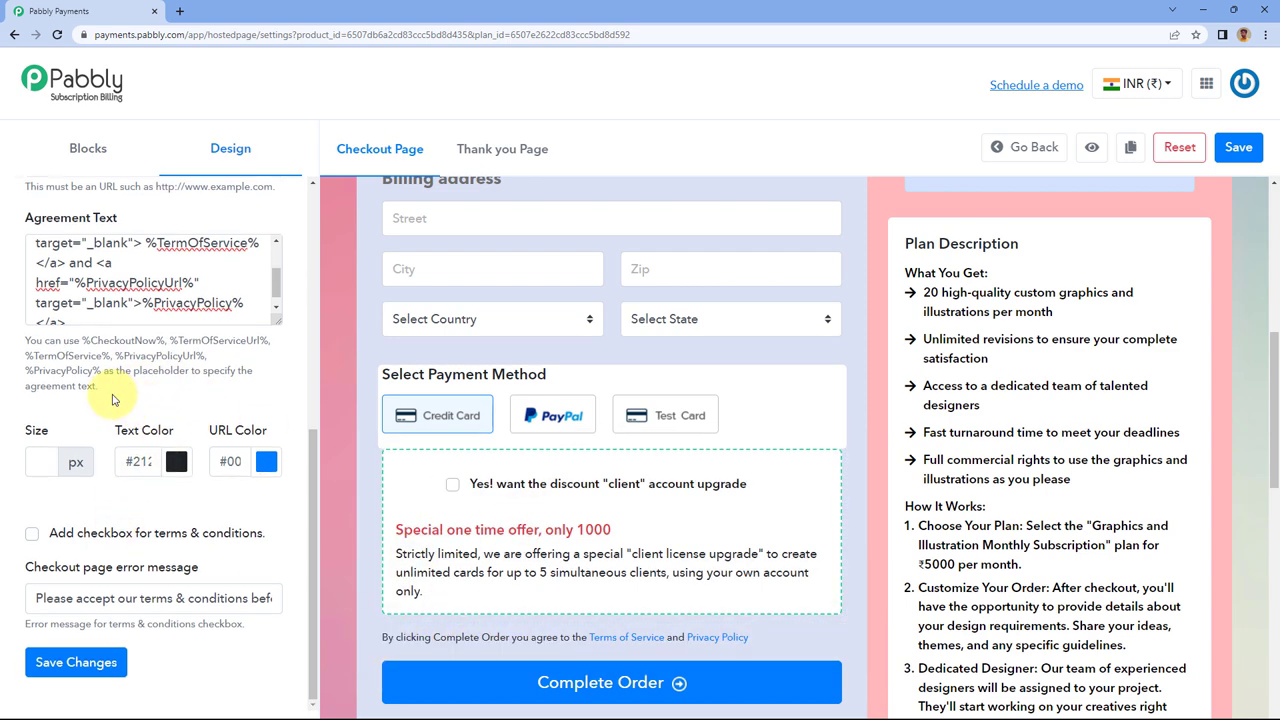
click(43, 460)
click(43, 468)
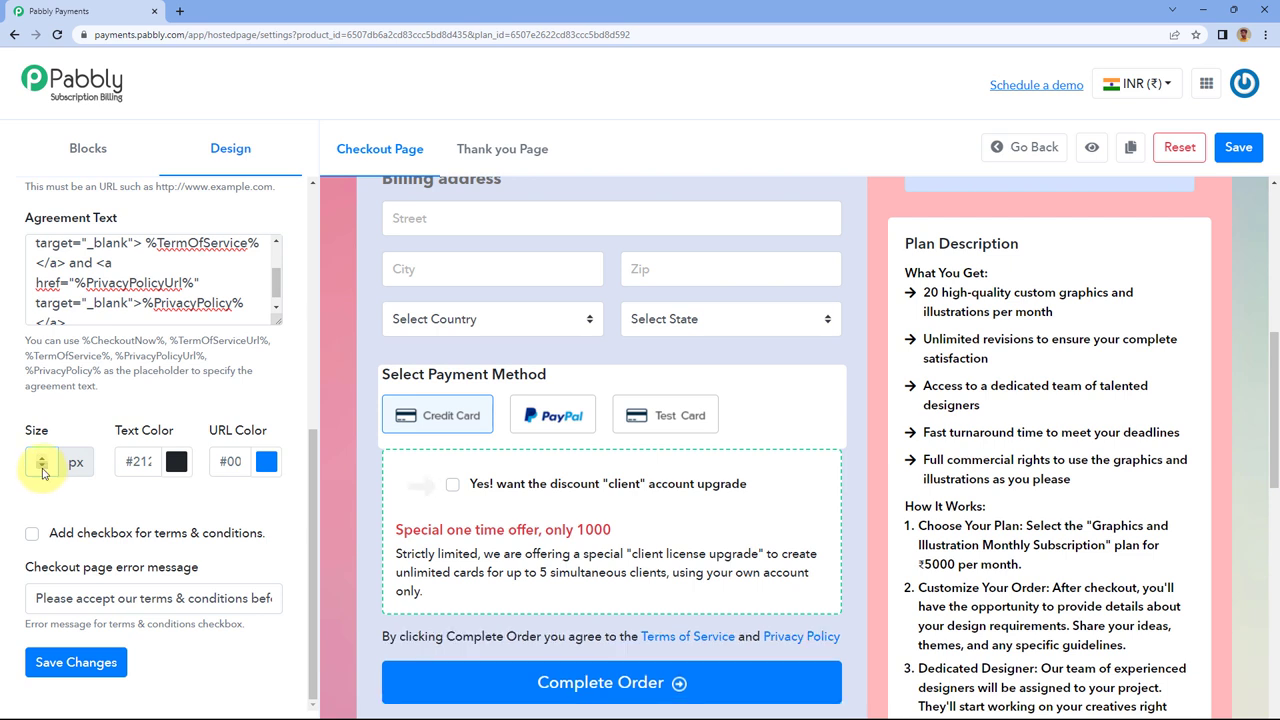
click(177, 463)
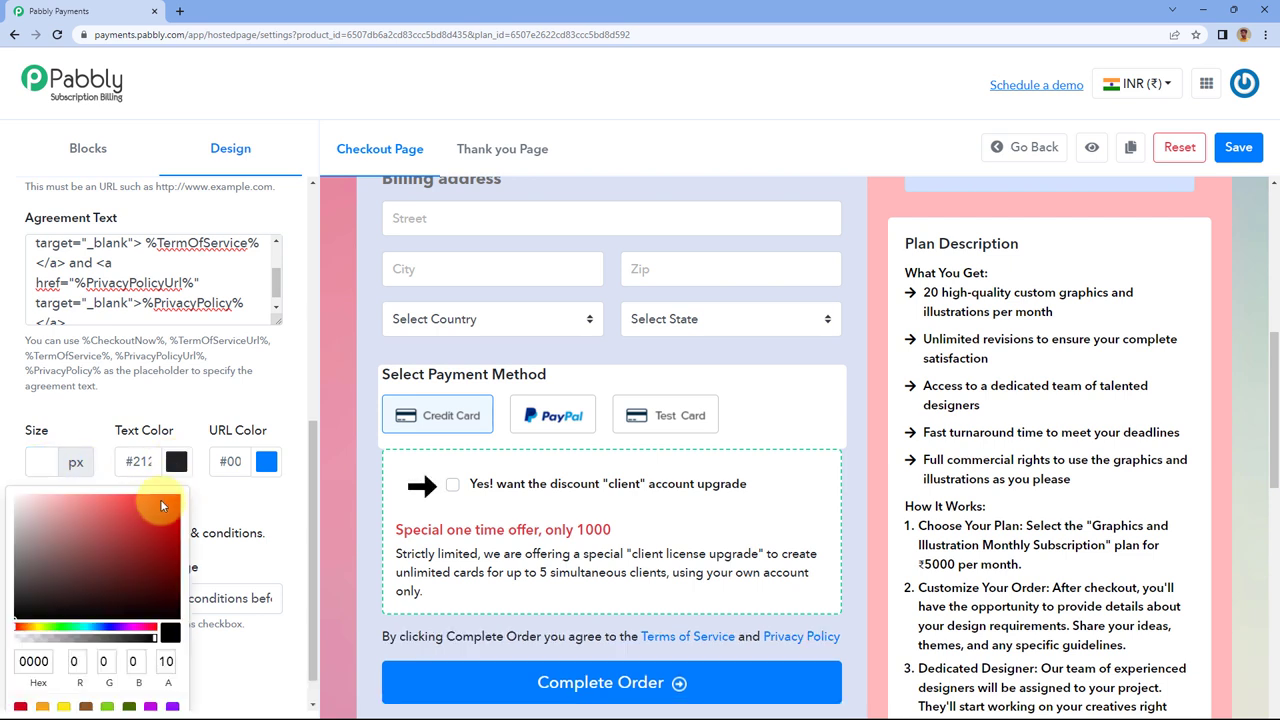
click(171, 494)
click(265, 463)
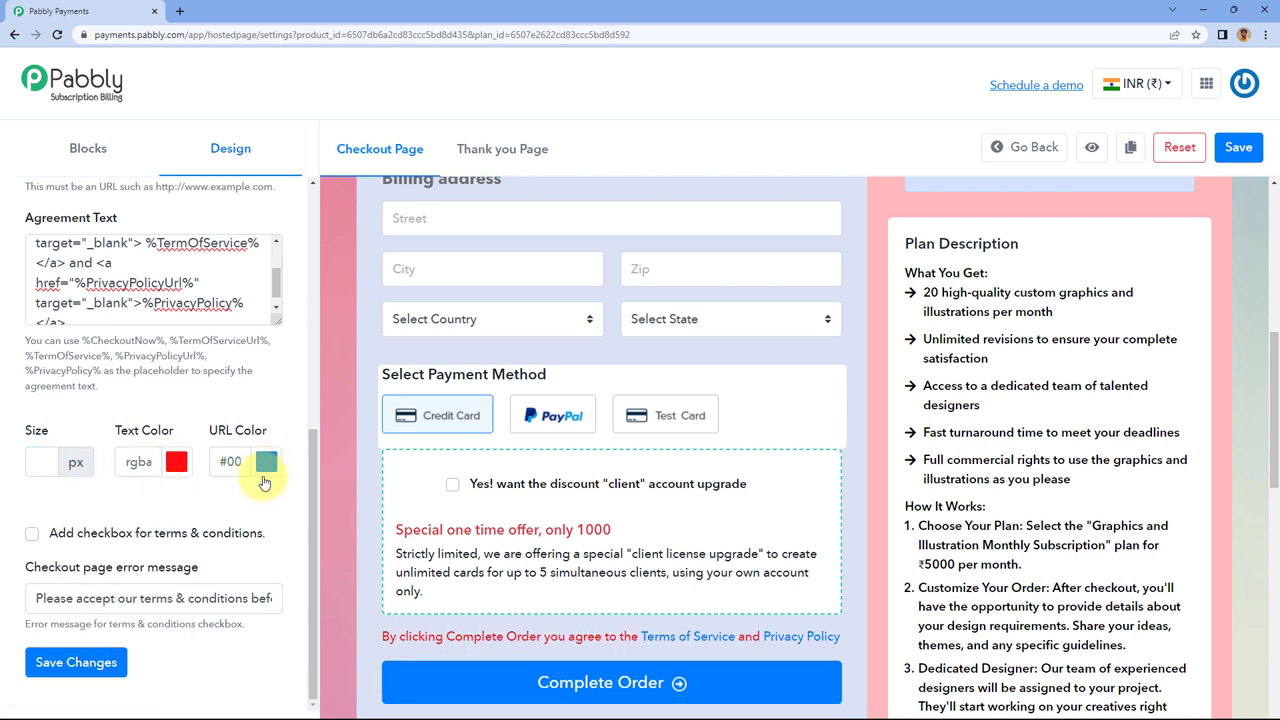
Set the URL color of the consent text's Terms of Service and Privacy Policy links to a vivid blue.
click(263, 472)
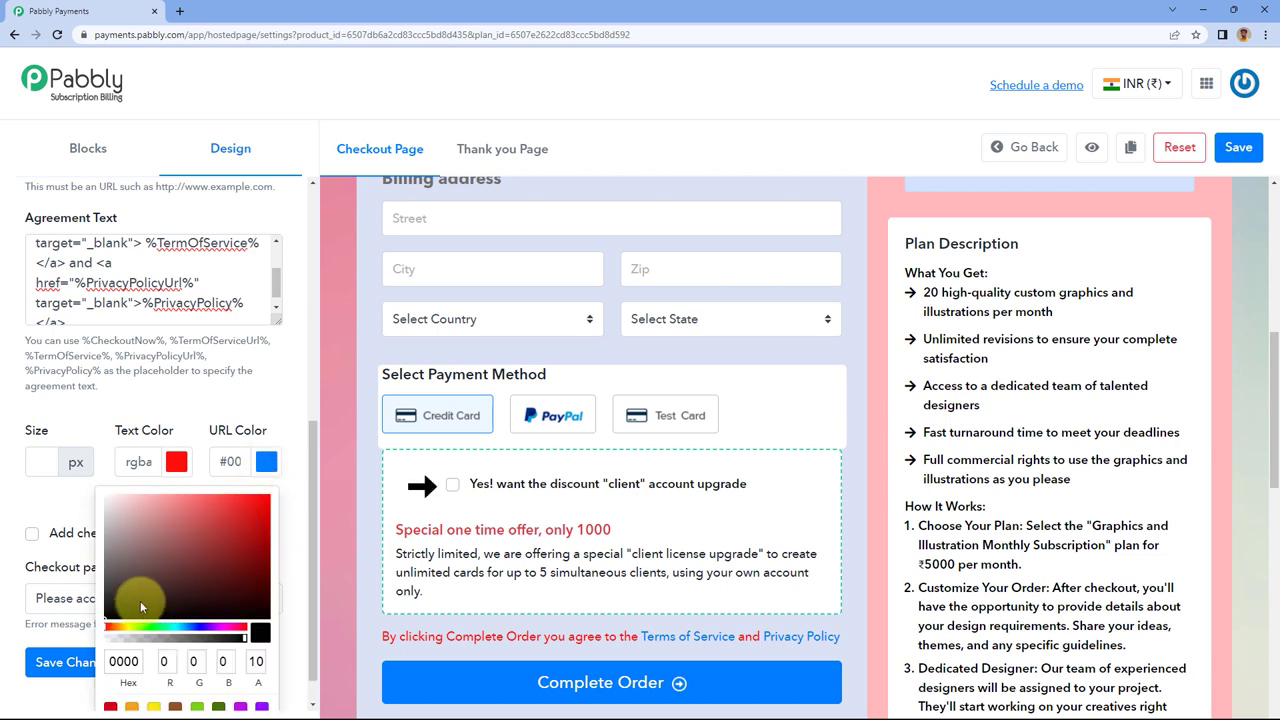
drag(140, 606, 169, 492)
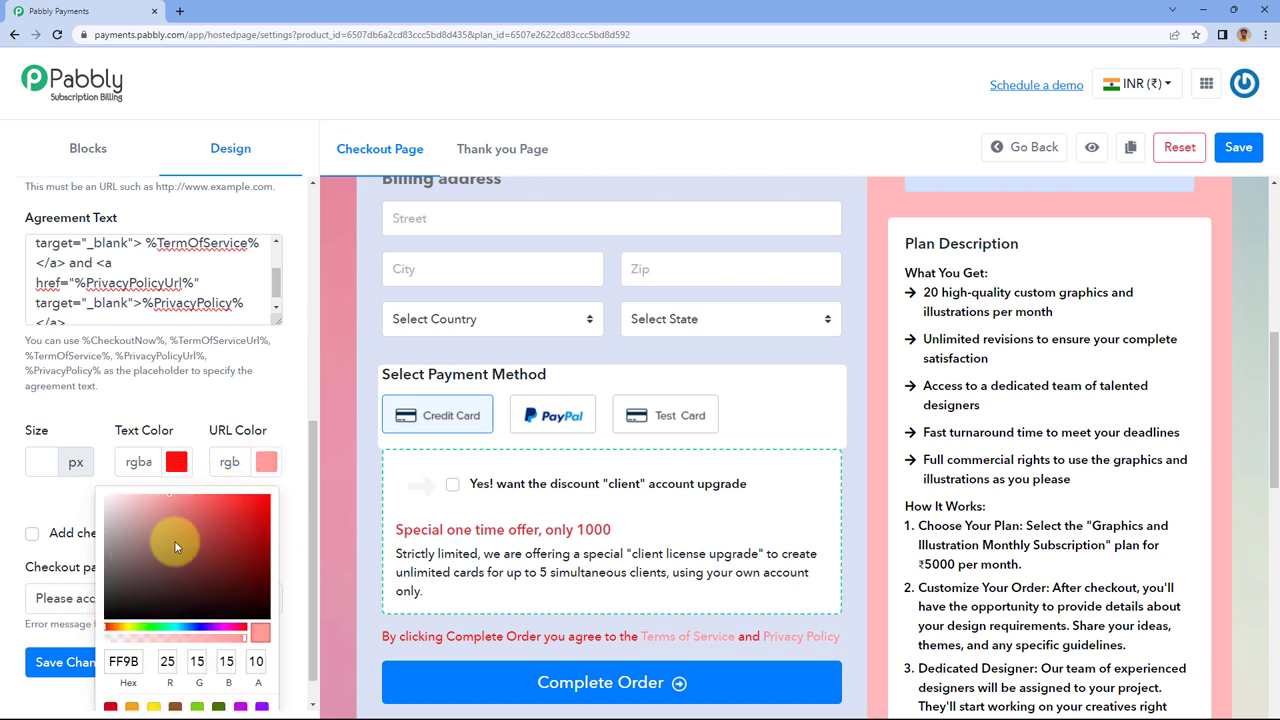
click(197, 627)
click(197, 554)
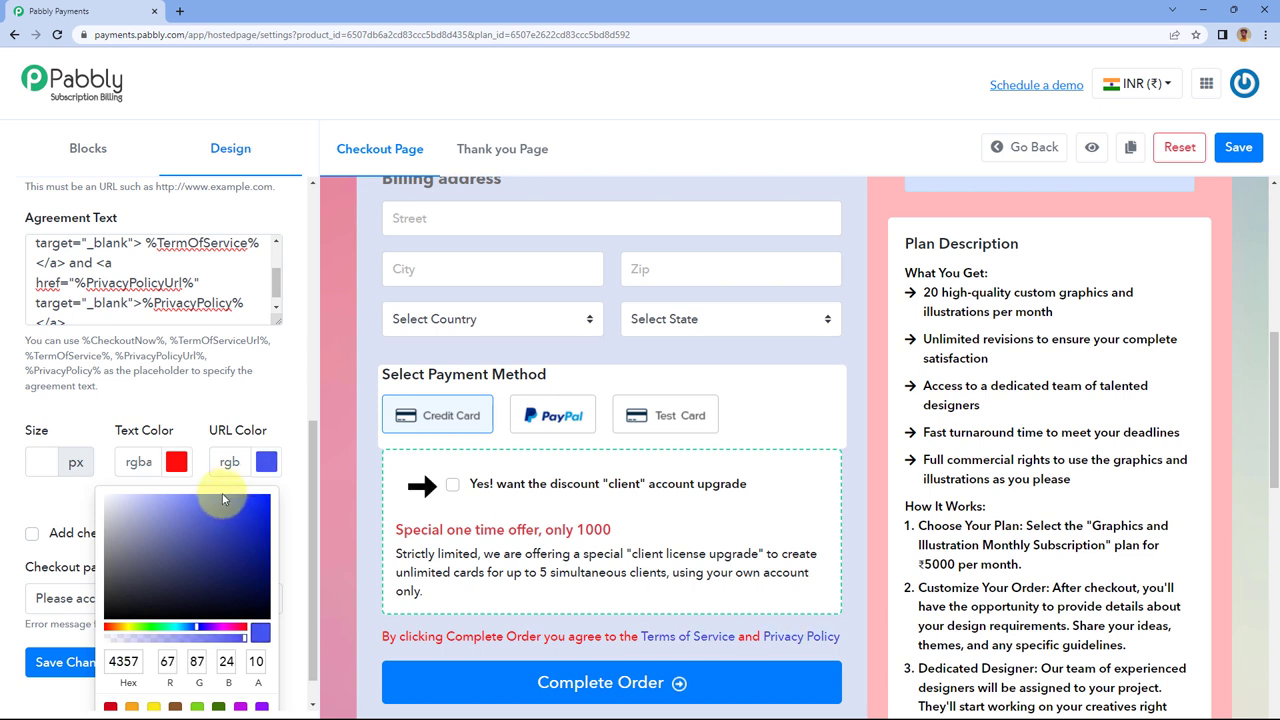
click(268, 497)
click(265, 462)
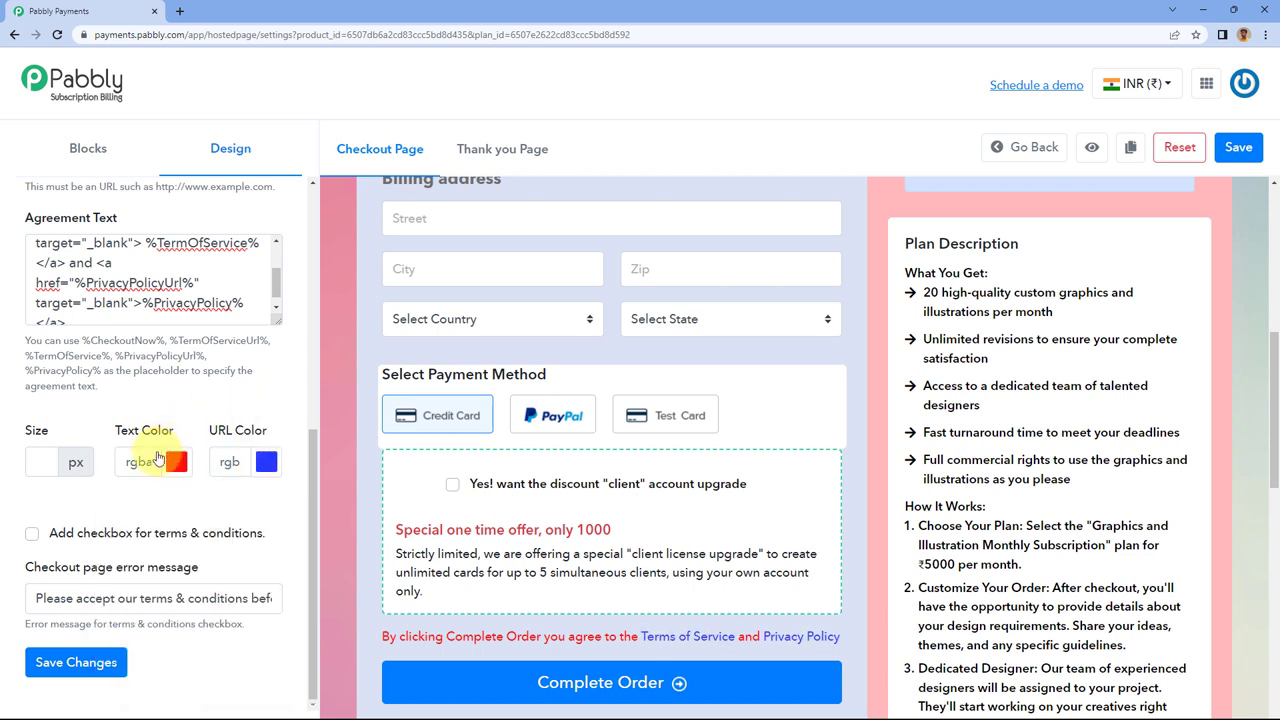
Try adding a checkbox for terms & conditions, look at its checkout page error message, and turn the checkbox off again.
click(33, 537)
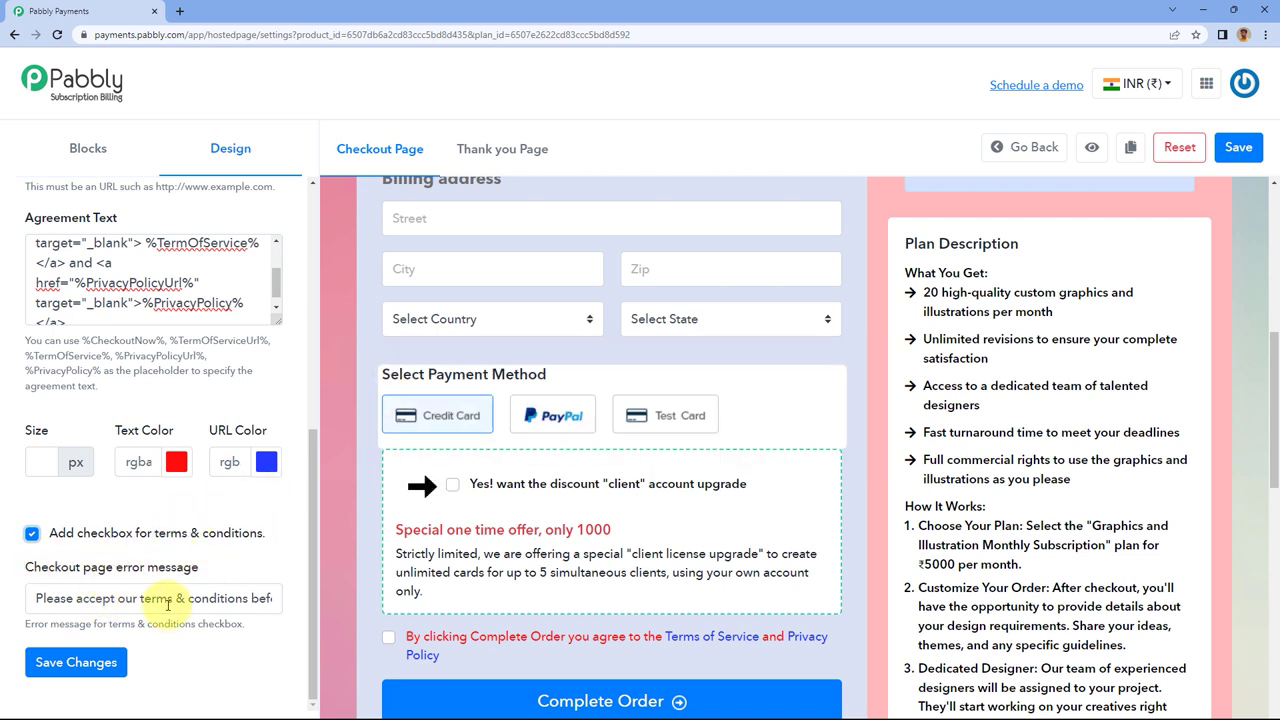
triple_click(37, 598)
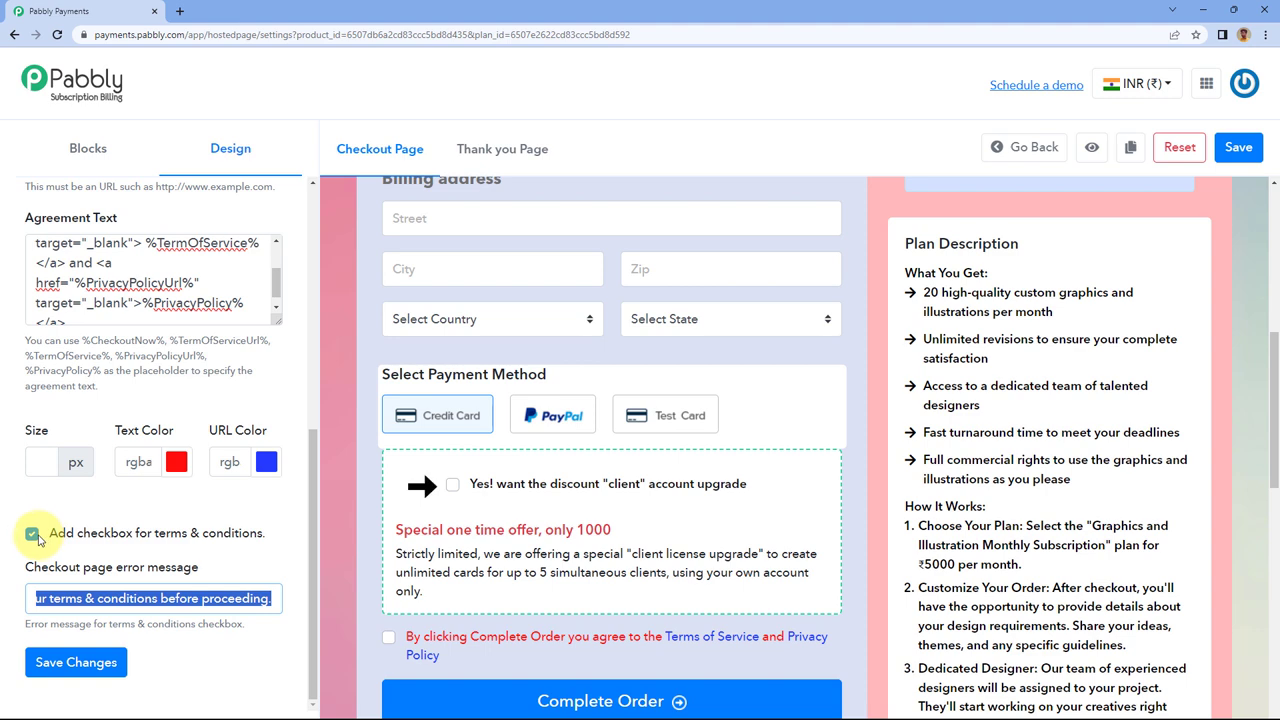
scroll(371, 509, down, 3)
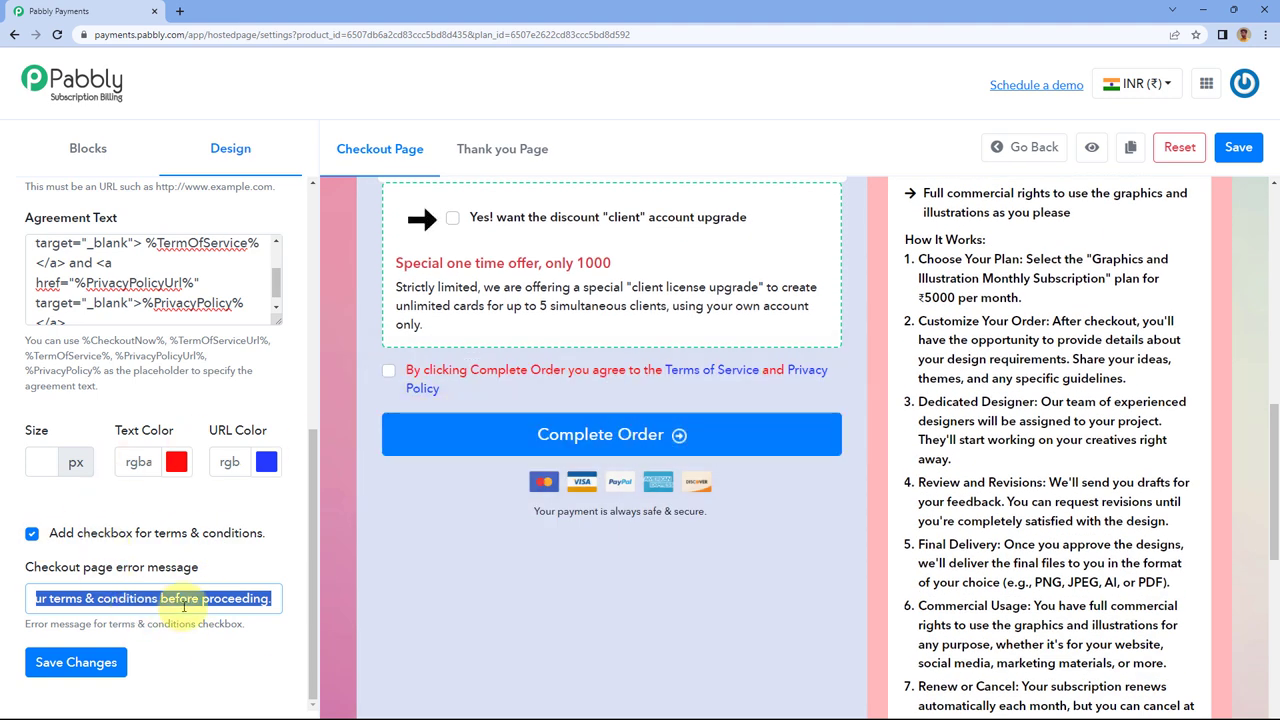
click(232, 597)
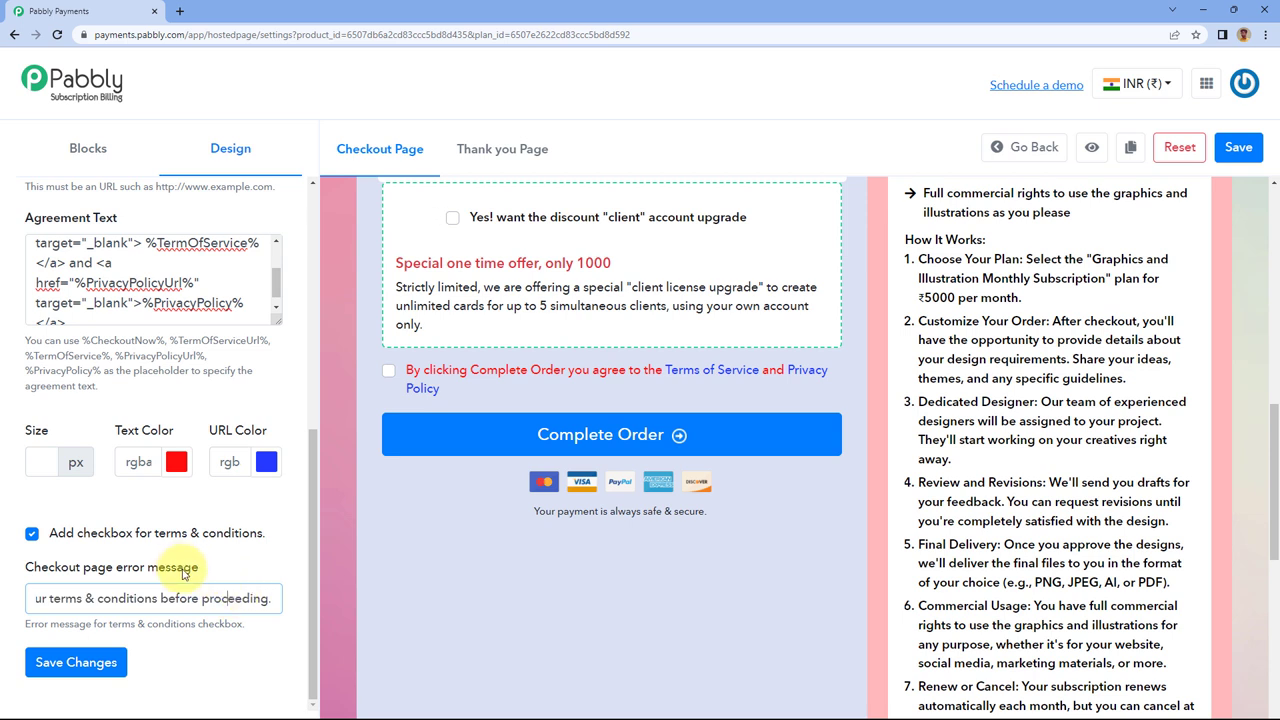
click(31, 536)
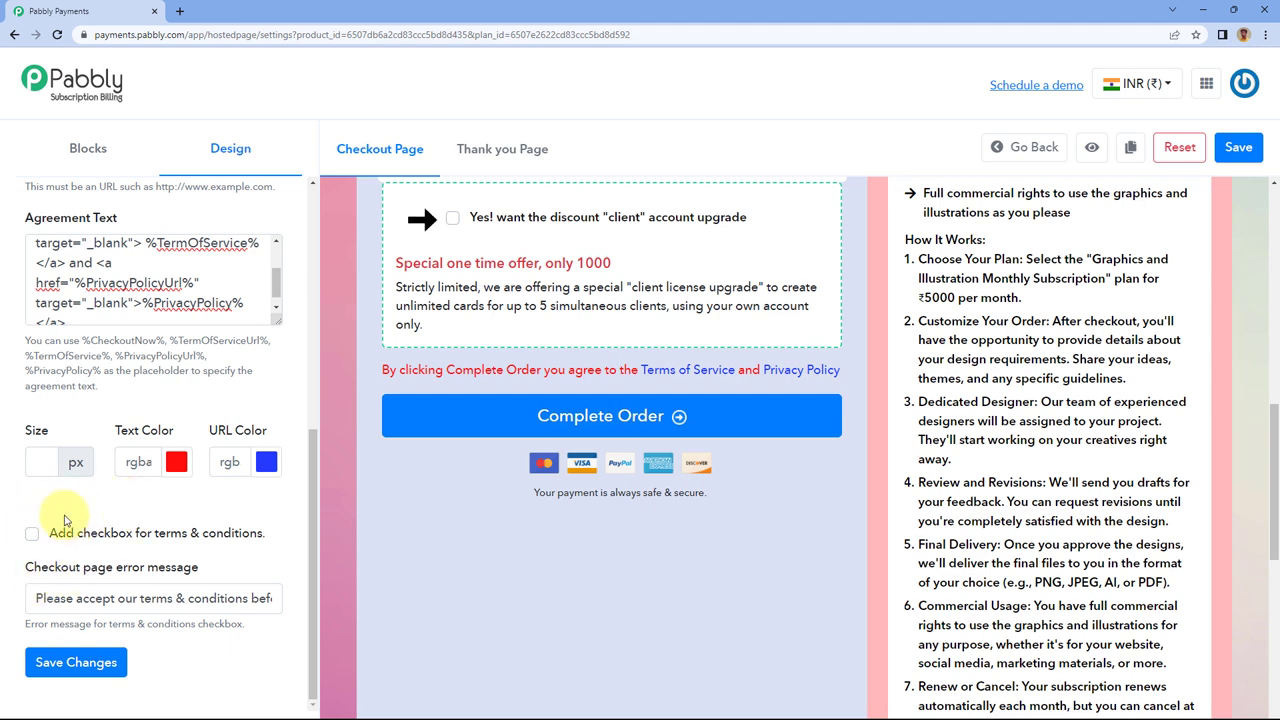
Save the user consent block's changes.
click(76, 663)
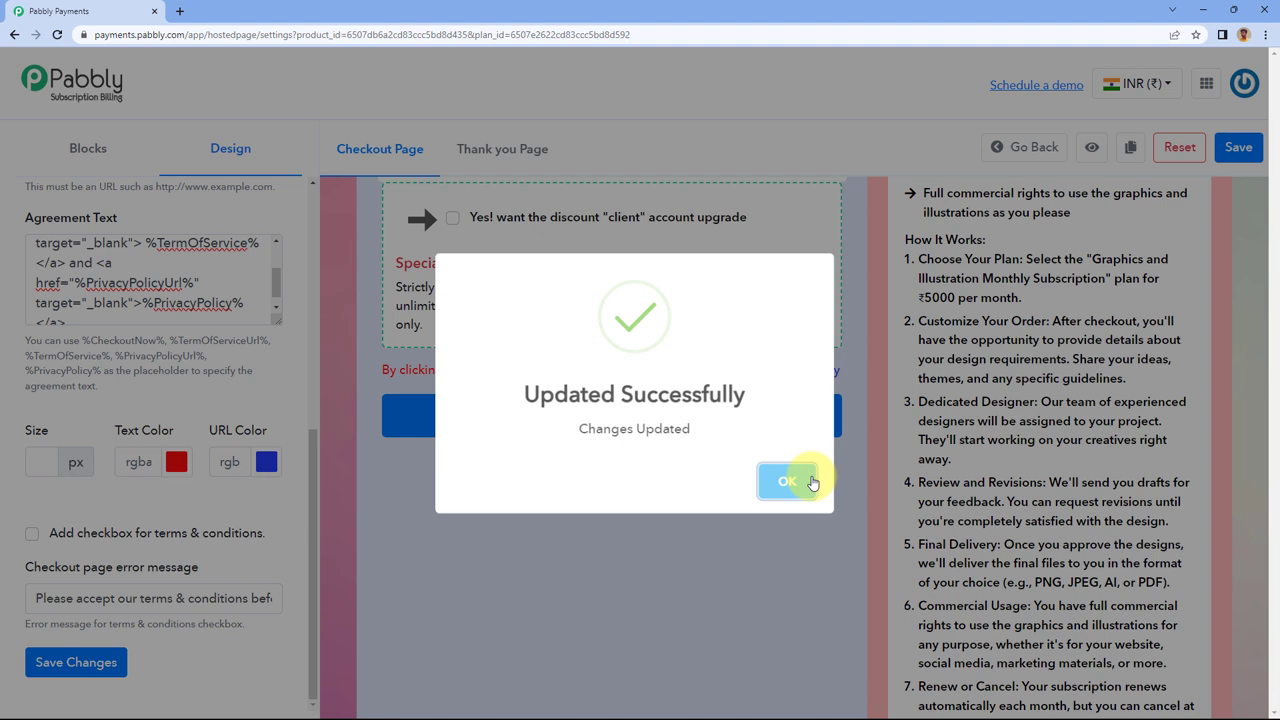
click(803, 479)
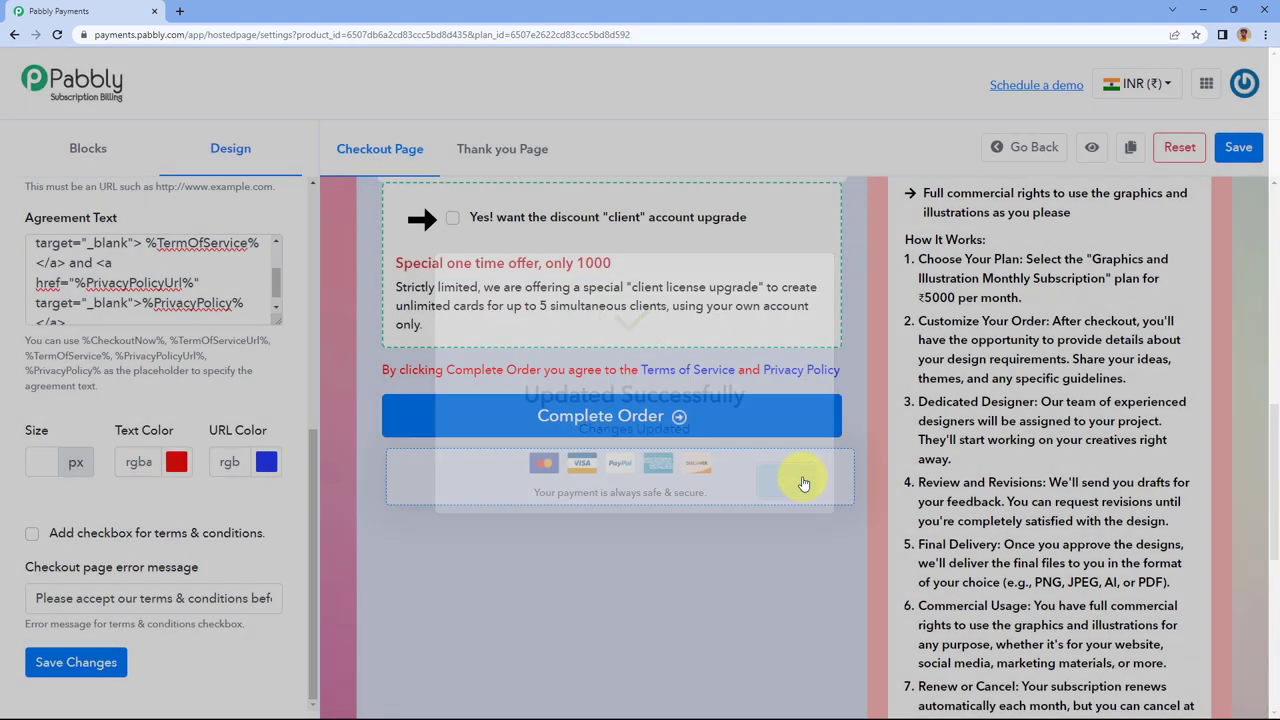
Open the design settings of the Testimonial block on the checkout page.
click(45, 160)
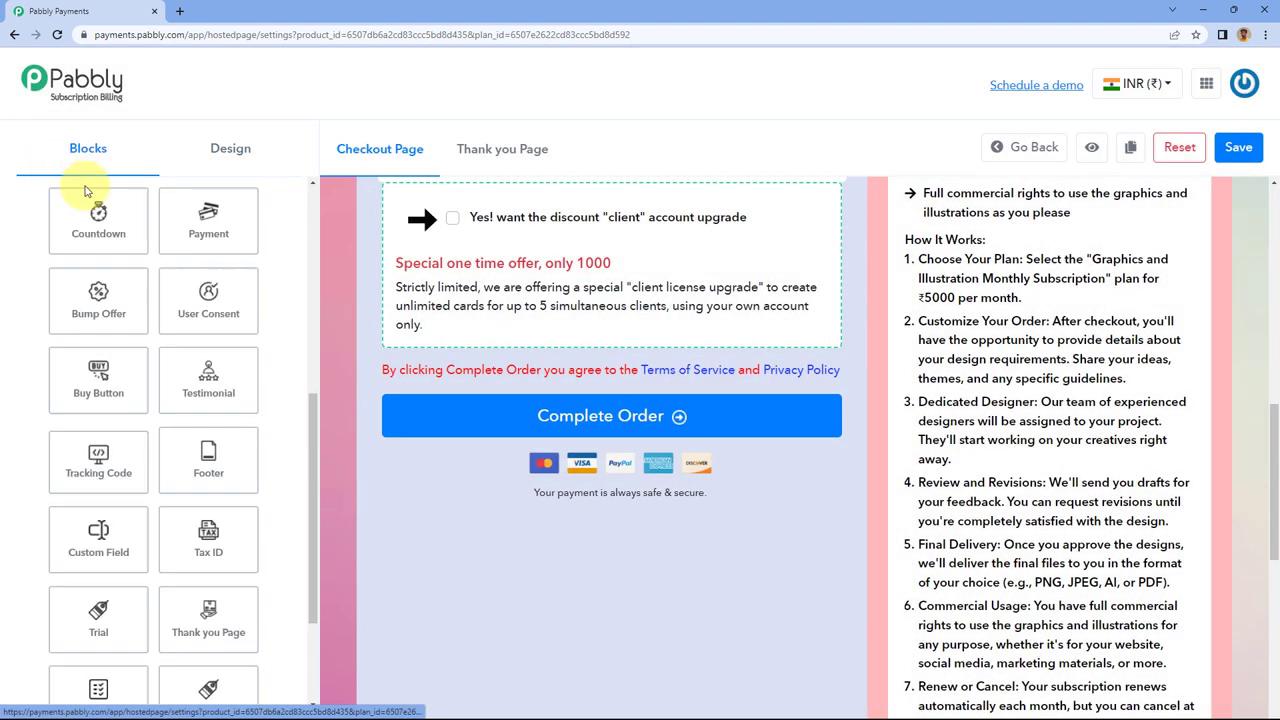
scroll(82, 366, down, 1)
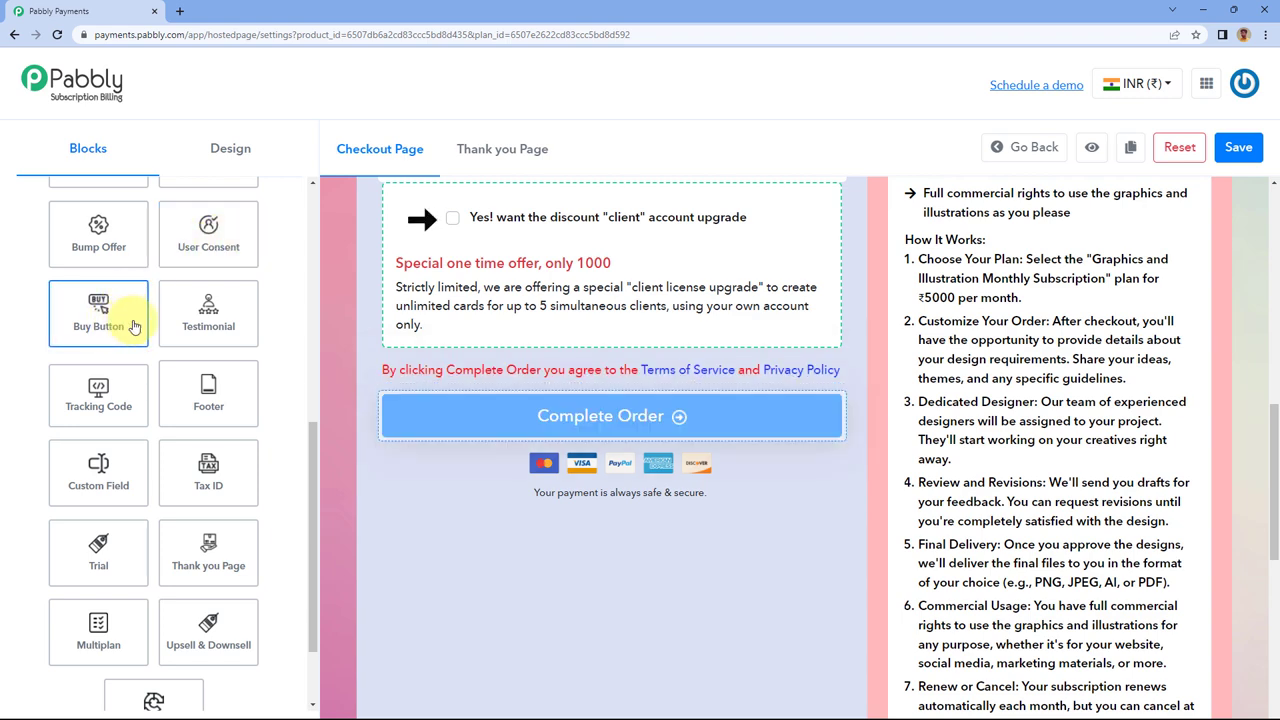
scroll(634, 380, down, 6)
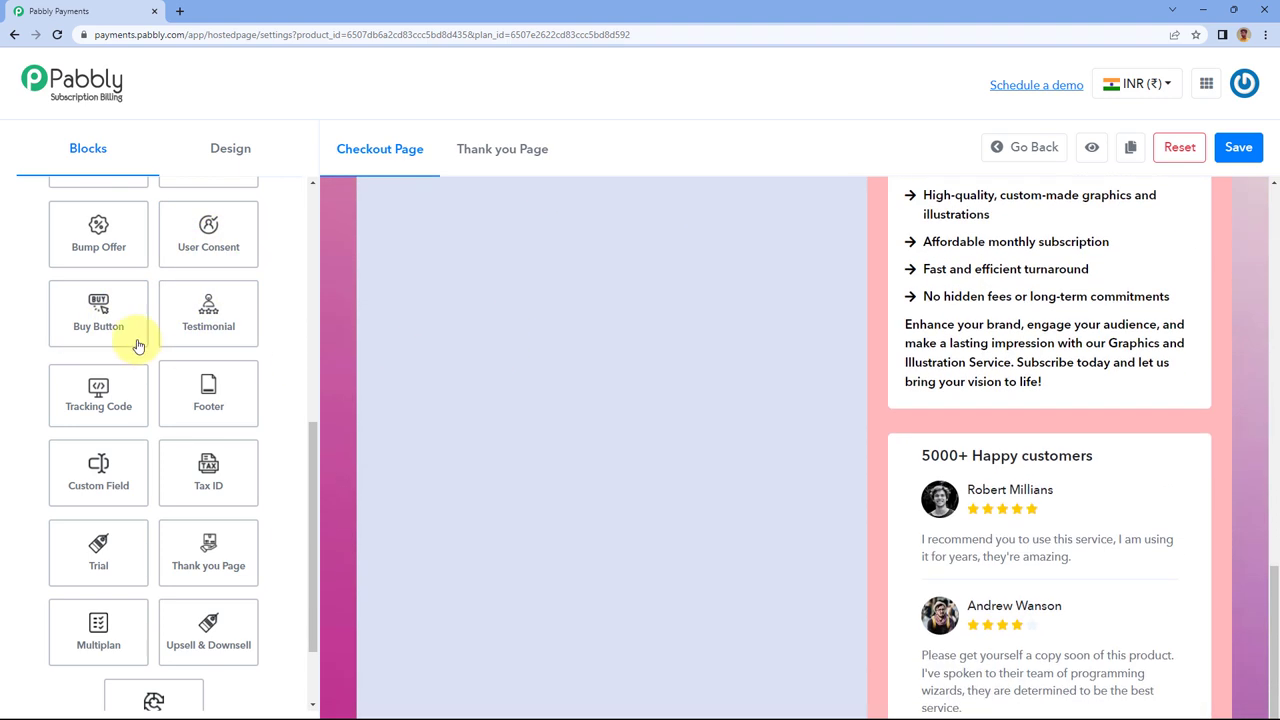
scroll(646, 363, down, 1)
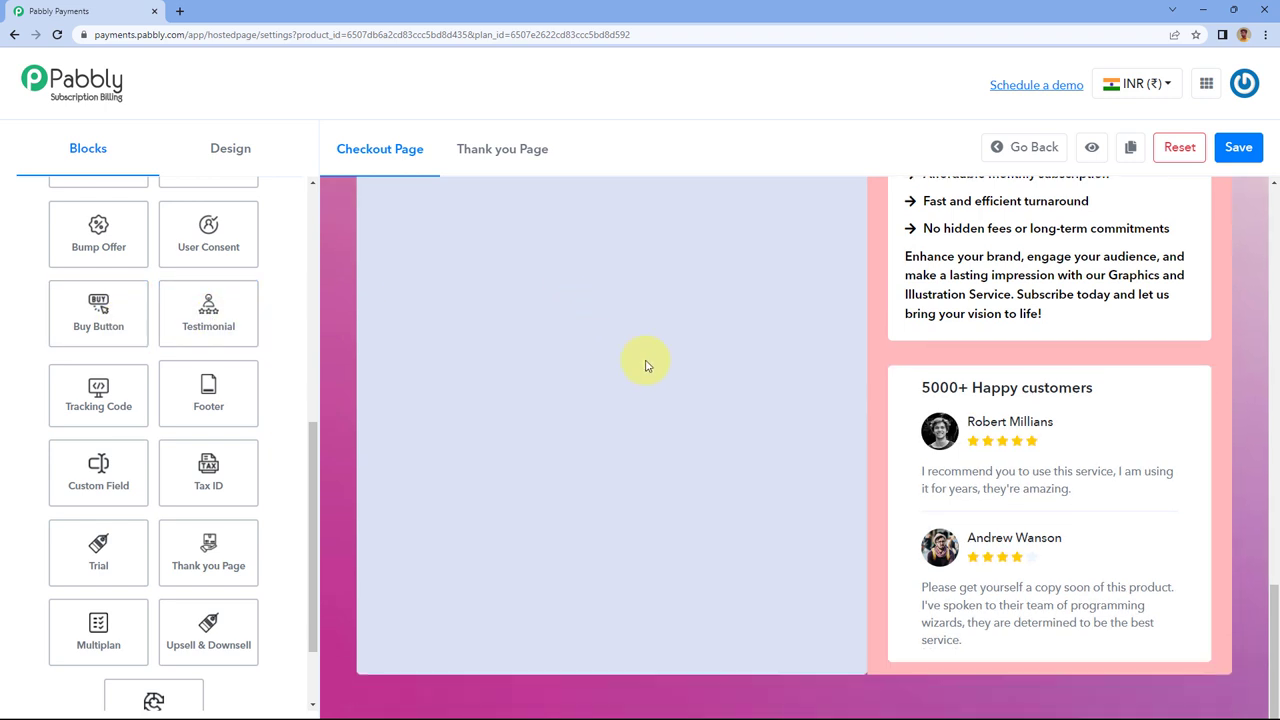
click(241, 321)
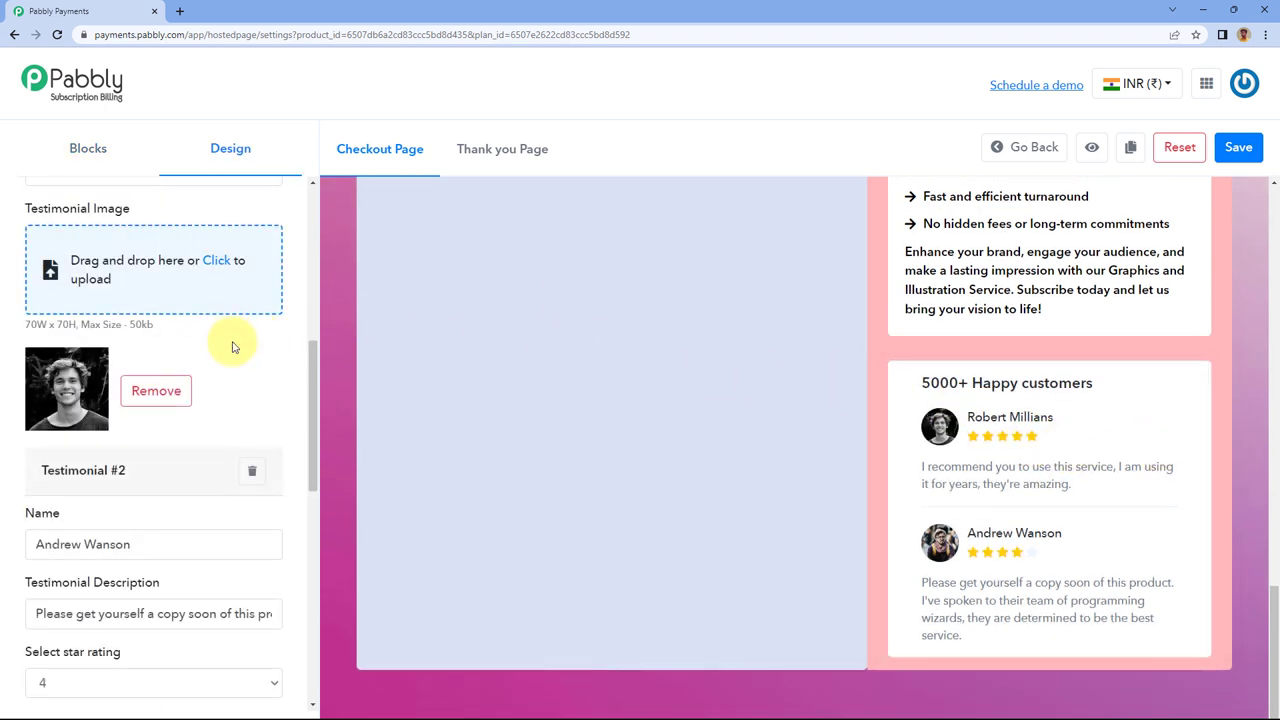
Try hiding the testimonials from the checkout page and turn their display back on.
scroll(232, 347, up, 3)
scroll(206, 432, up, 1)
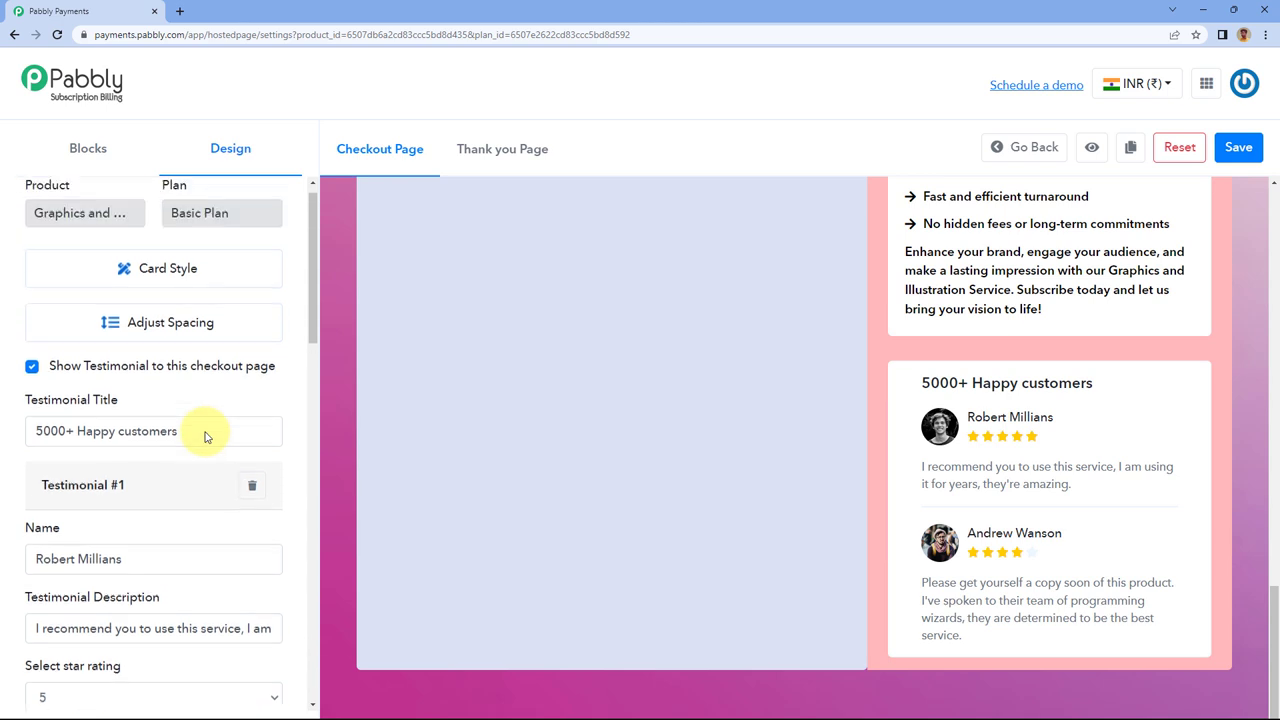
scroll(206, 432, down, 1)
scroll(150, 420, up, 1)
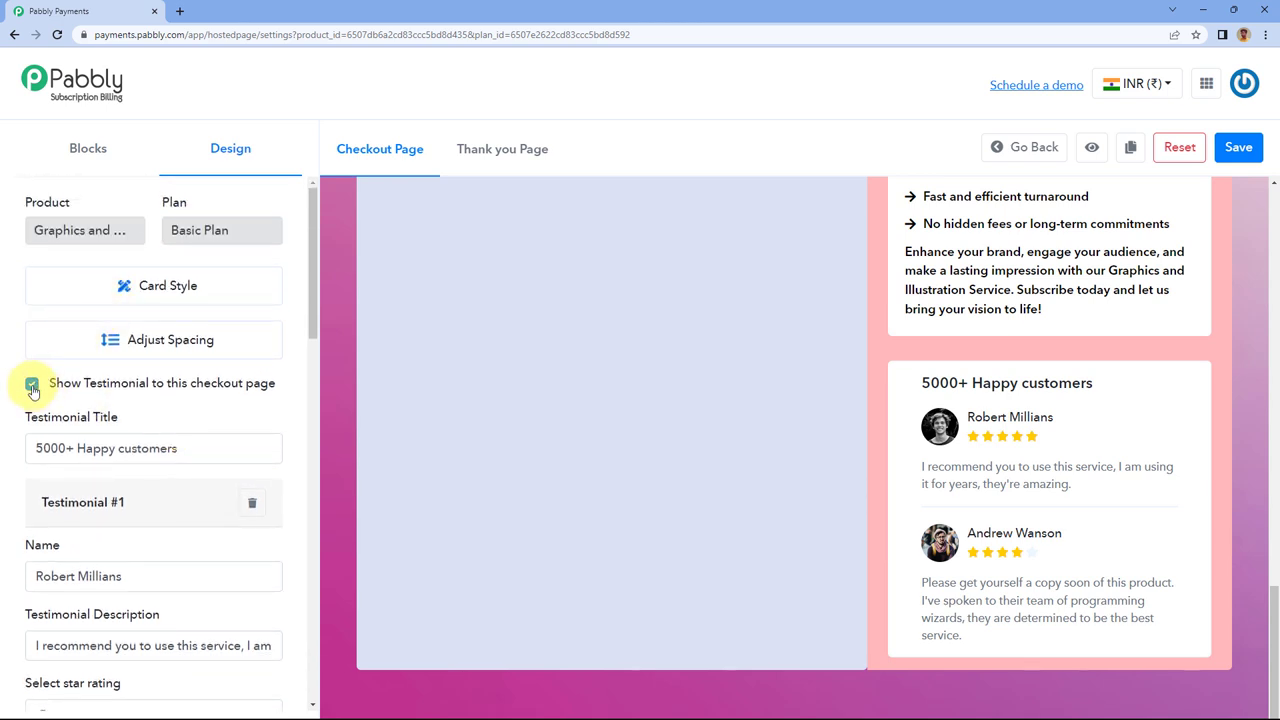
click(33, 386)
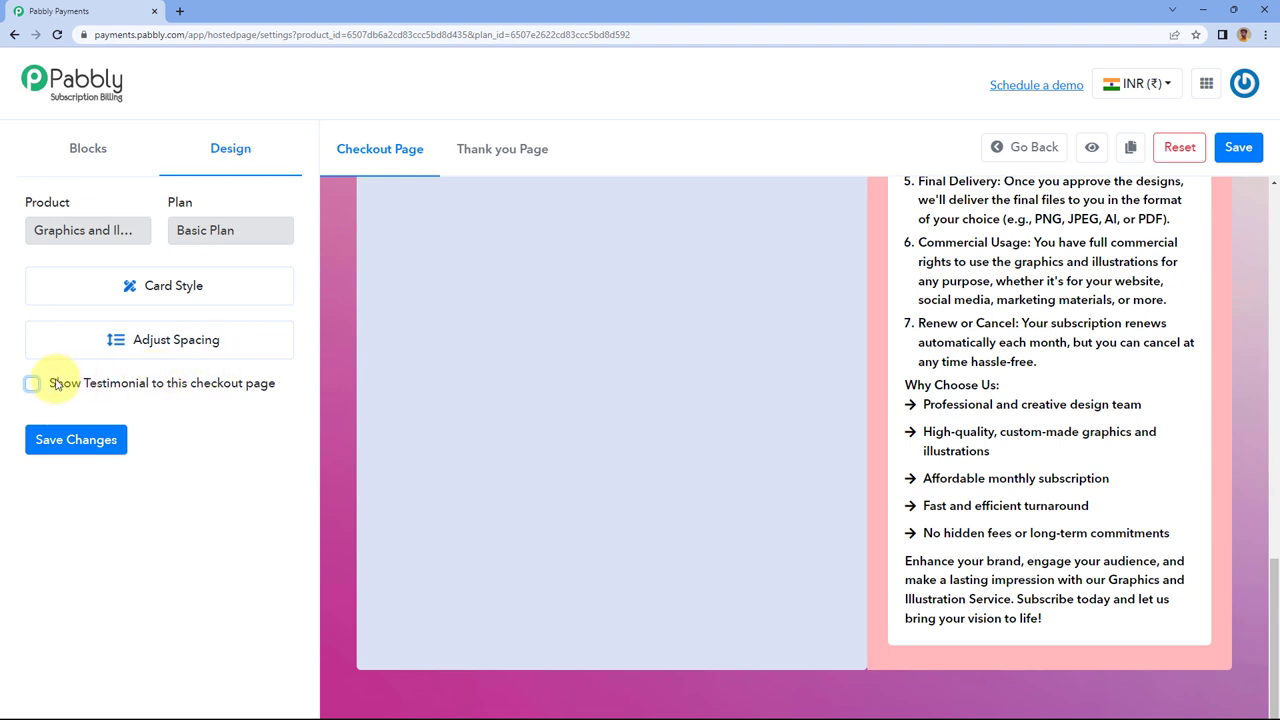
click(31, 386)
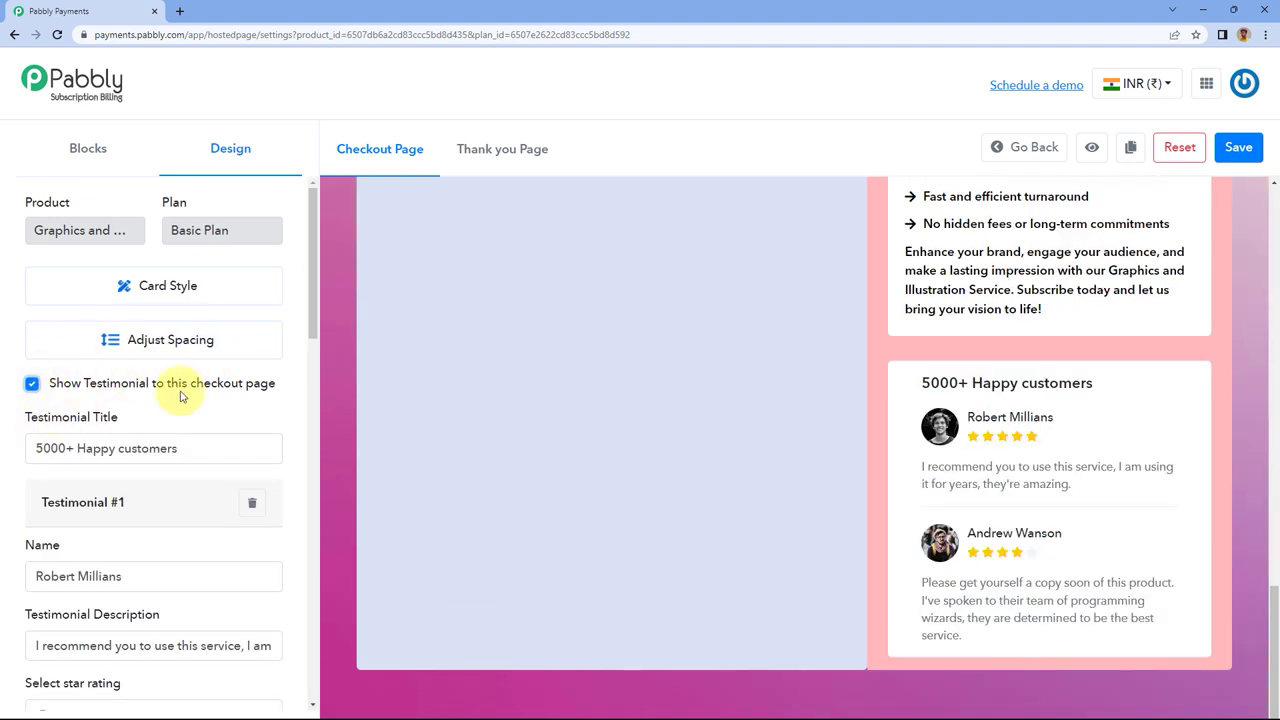
Examine the testimonial title and the name, description, star rating and image fields of the existing testimonials.
scroll(177, 380, down, 2)
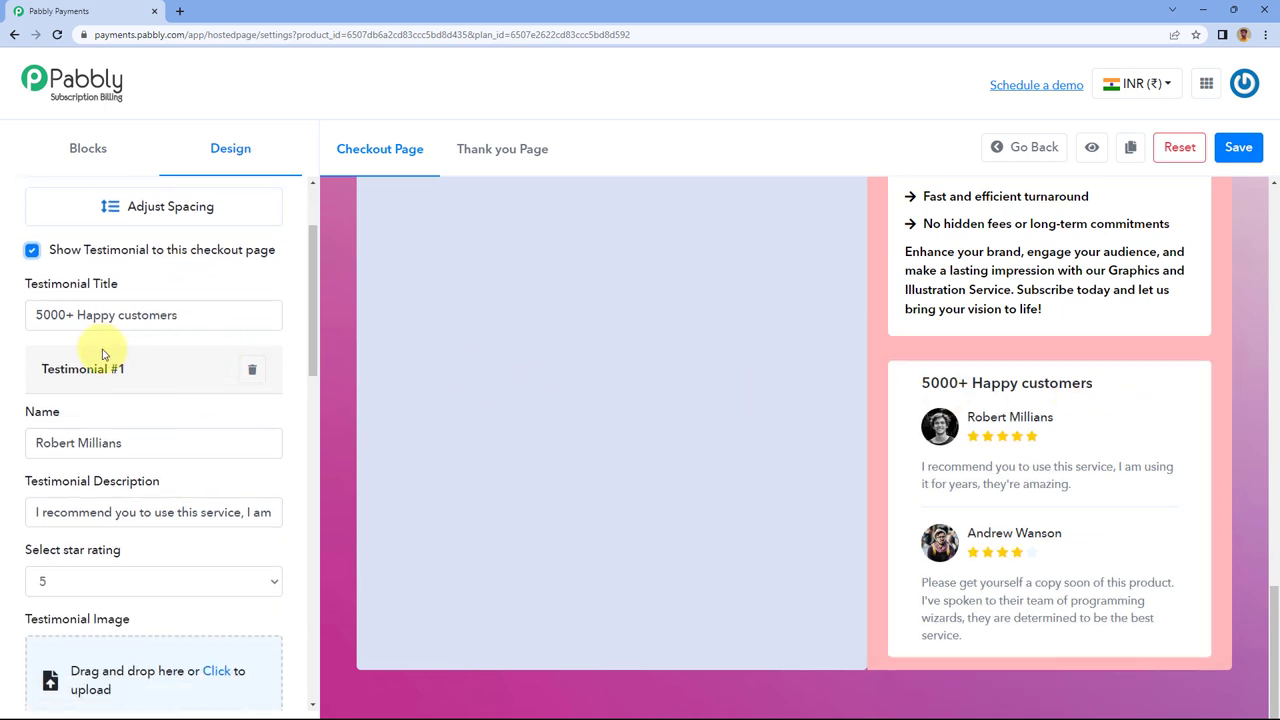
scroll(171, 337, down, 1)
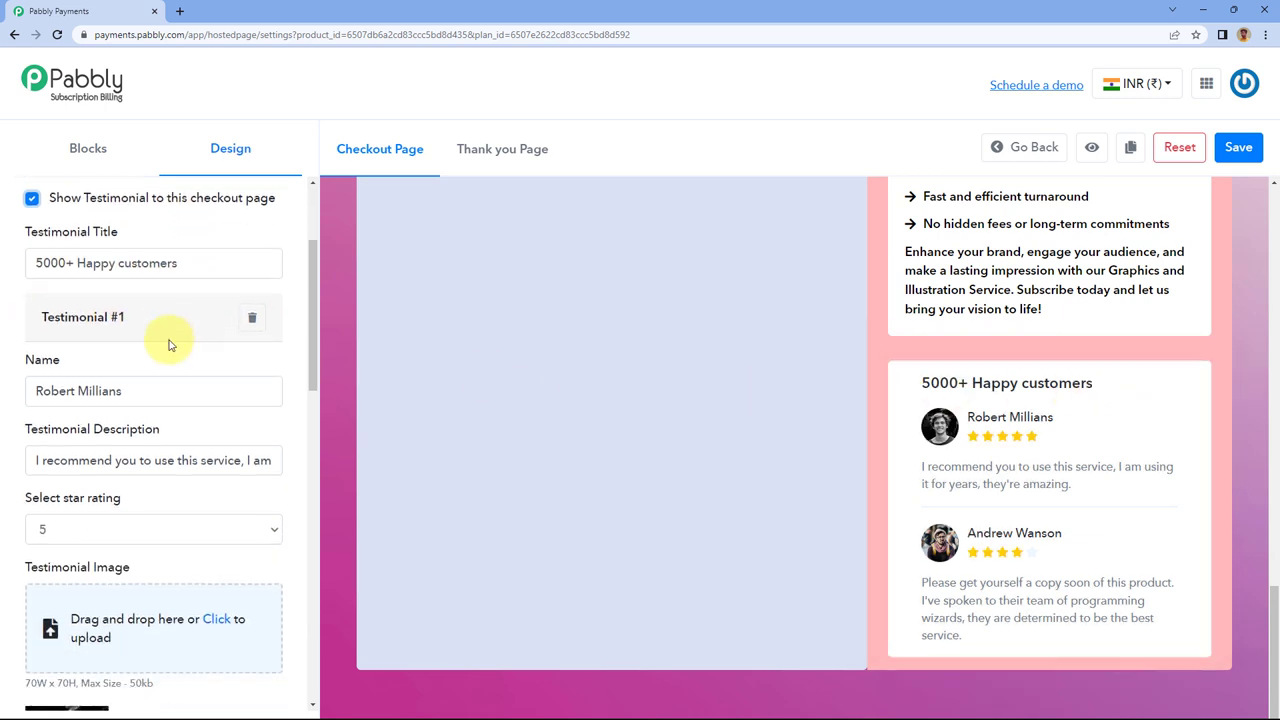
drag(143, 377, 30, 376)
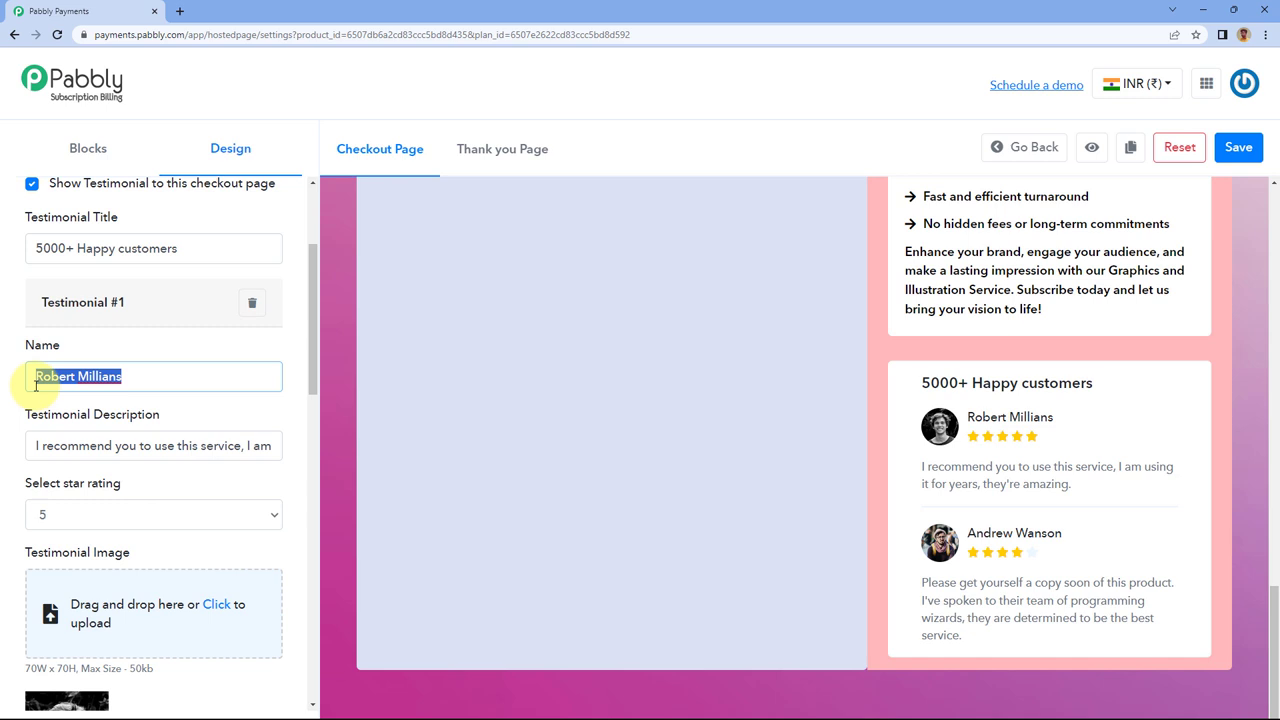
click(190, 446)
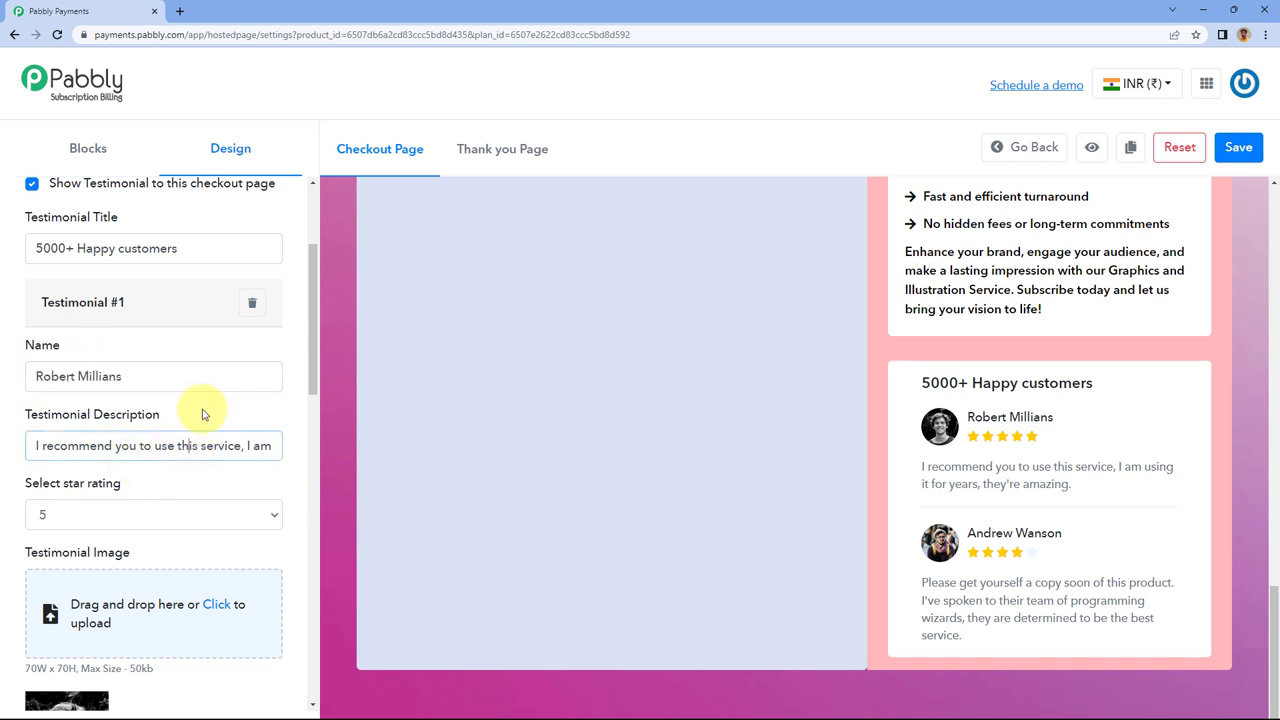
scroll(202, 414, down, 2)
click(209, 372)
click(210, 349)
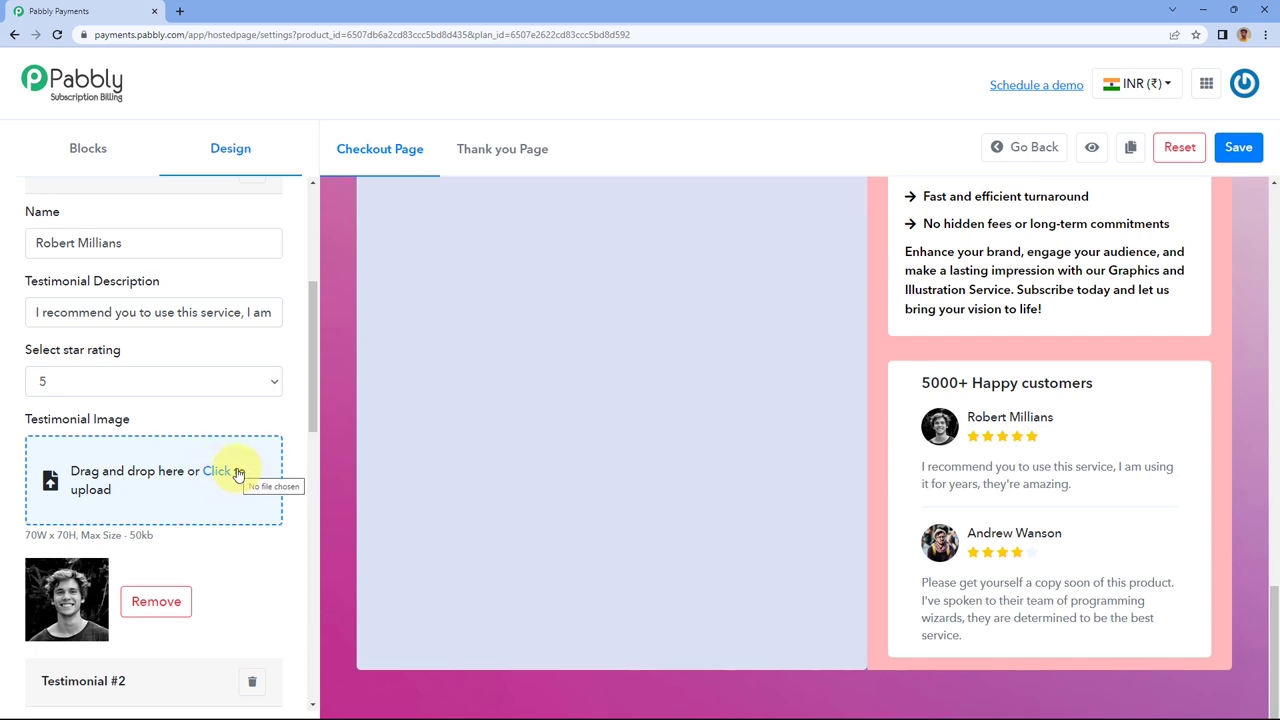
scroll(238, 474, down, 10)
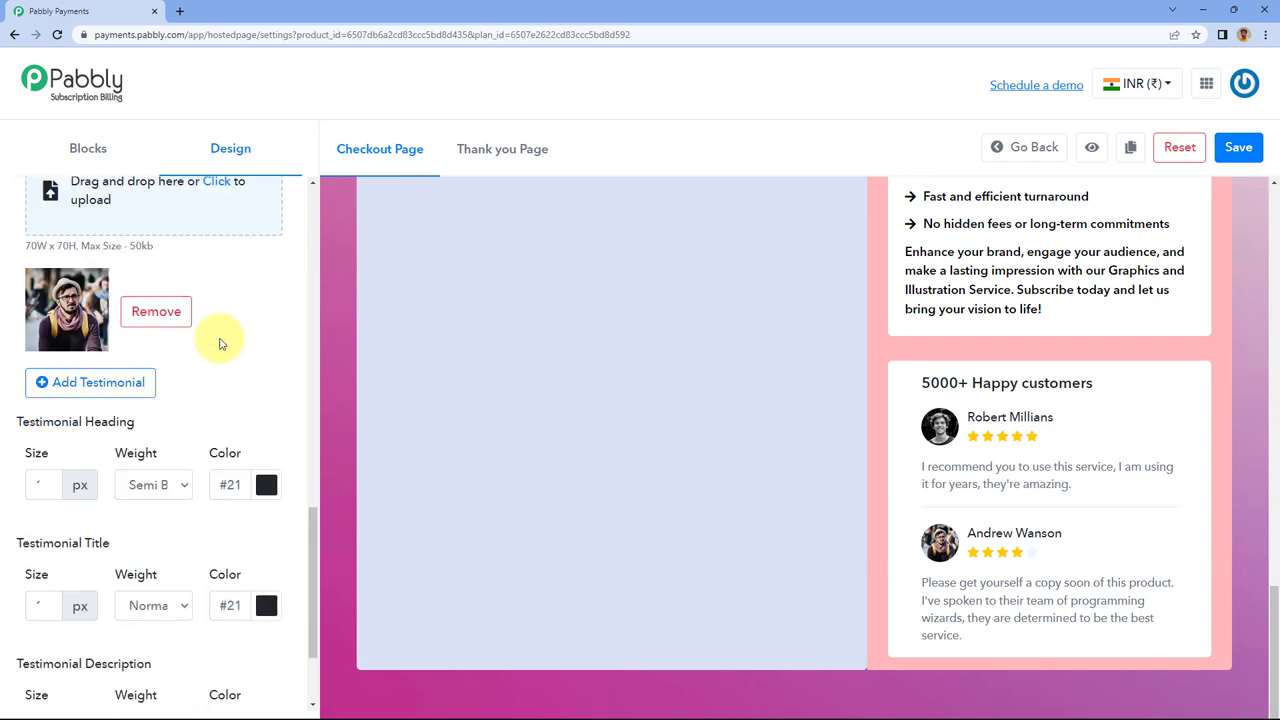
Add a third testimonial to the block and try to add a fourth one.
scroll(225, 342, up, 2)
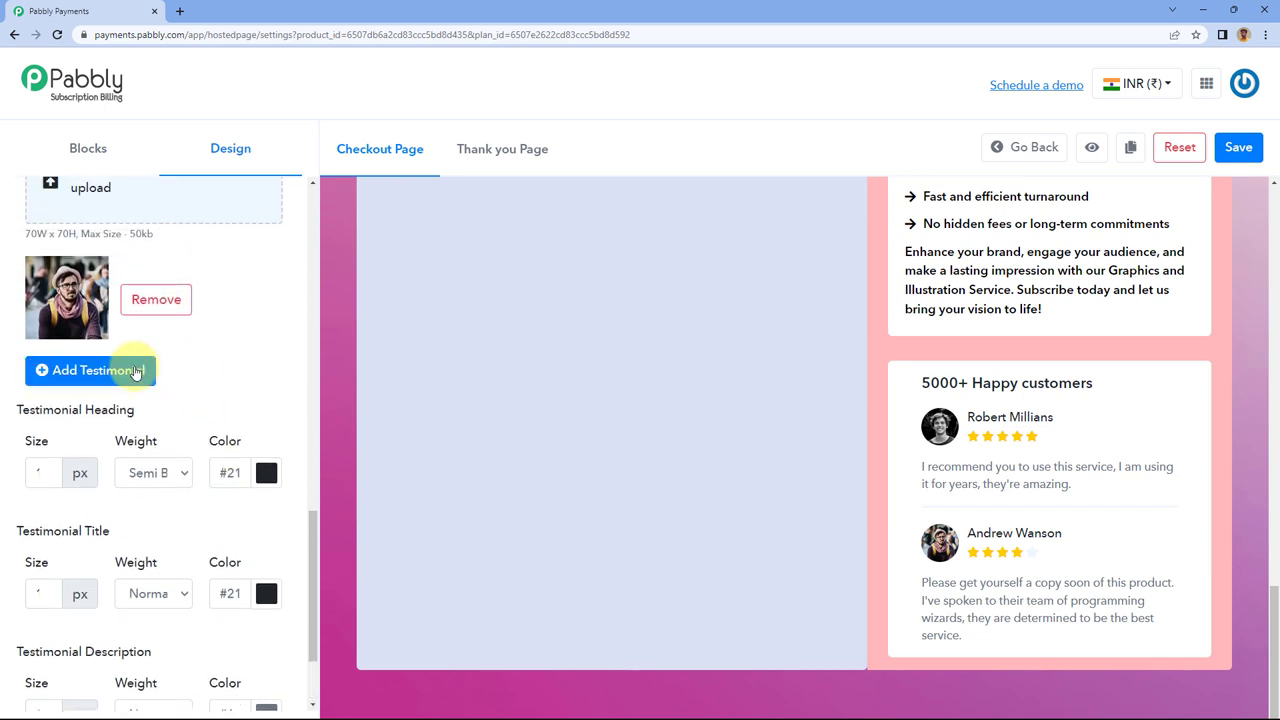
click(137, 369)
scroll(155, 399, down, 4)
click(150, 385)
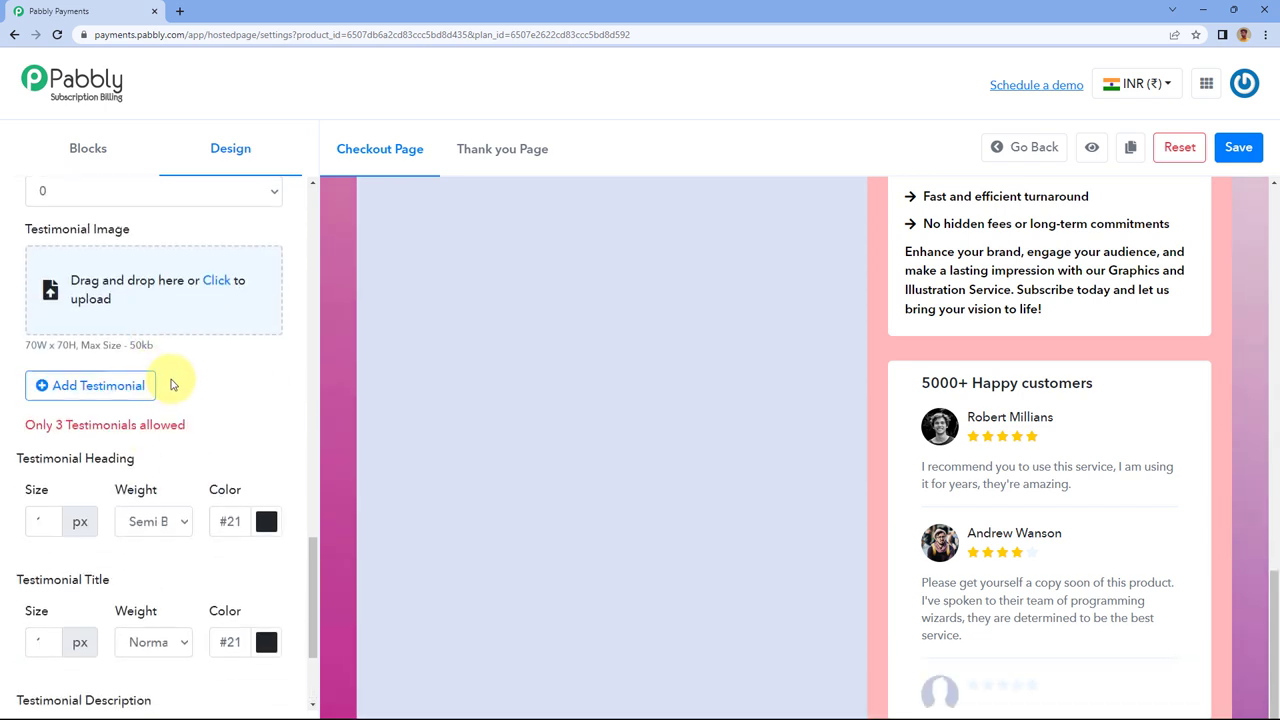
Hide the testimonials from the checkout page and save the Testimonial block's changes.
scroll(171, 383, down, 2)
scroll(171, 343, up, 3)
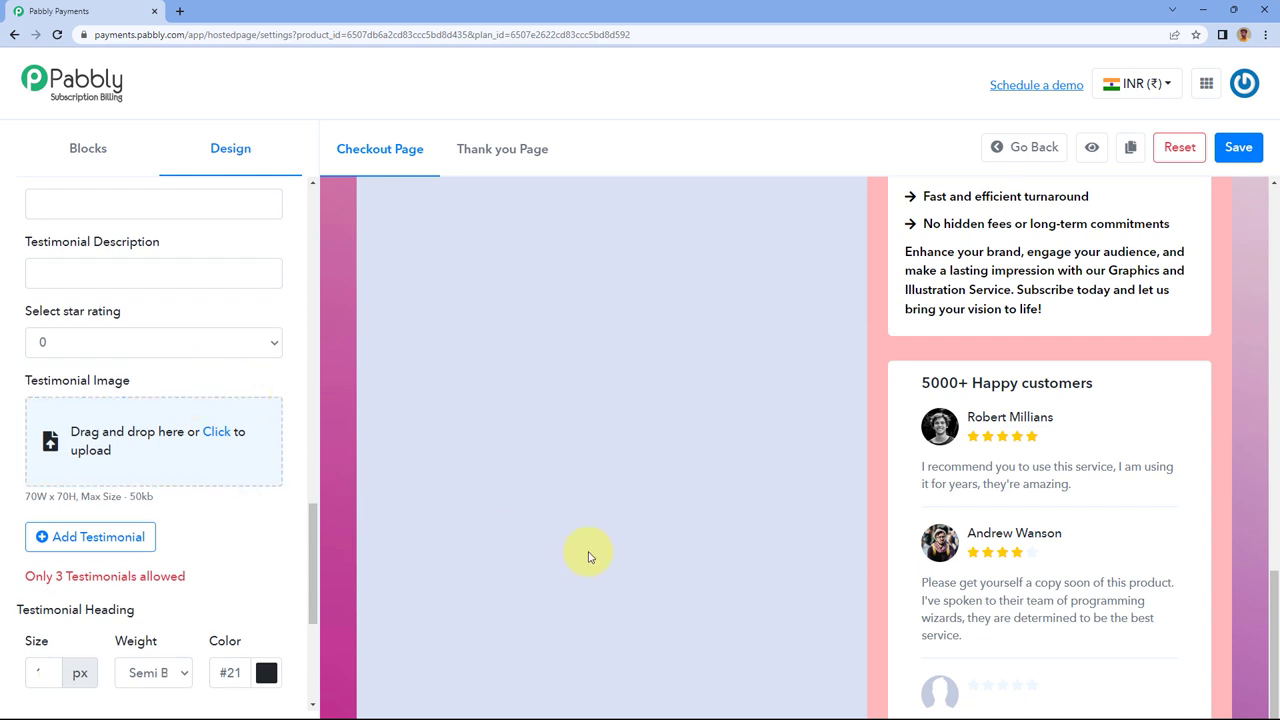
scroll(958, 462, down, 1)
scroll(251, 509, down, 3)
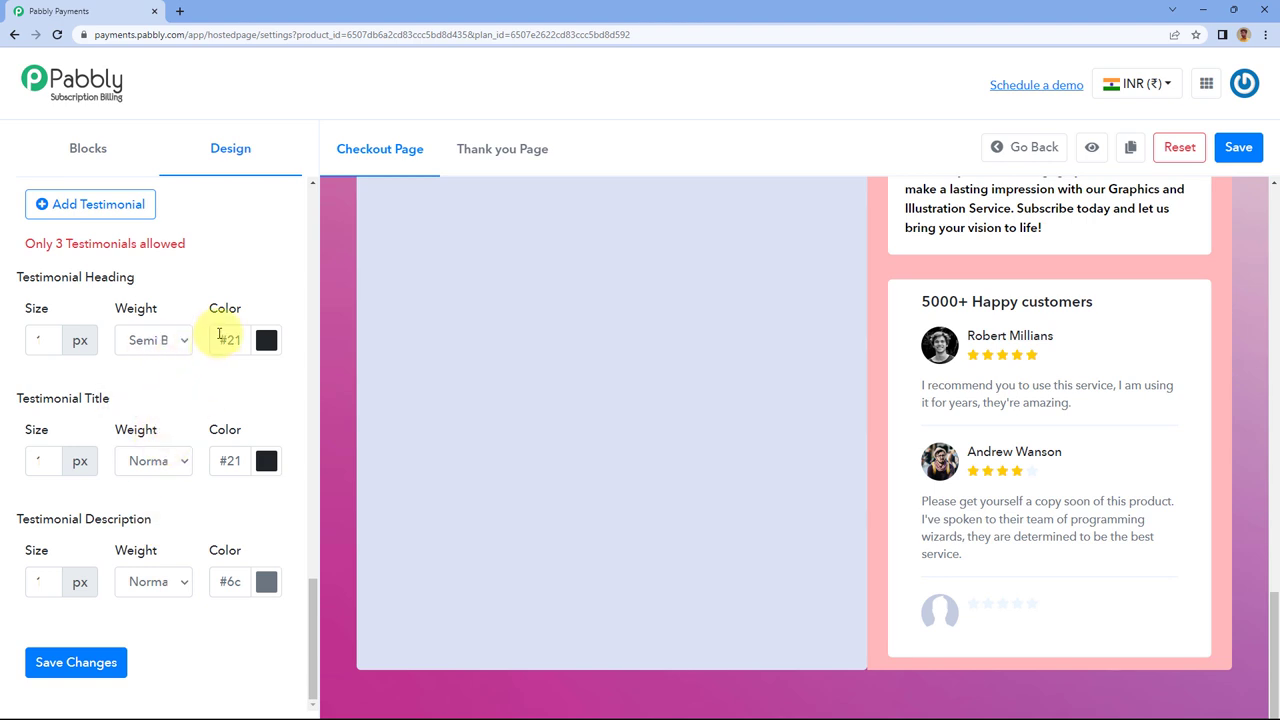
scroll(180, 272, up, 6)
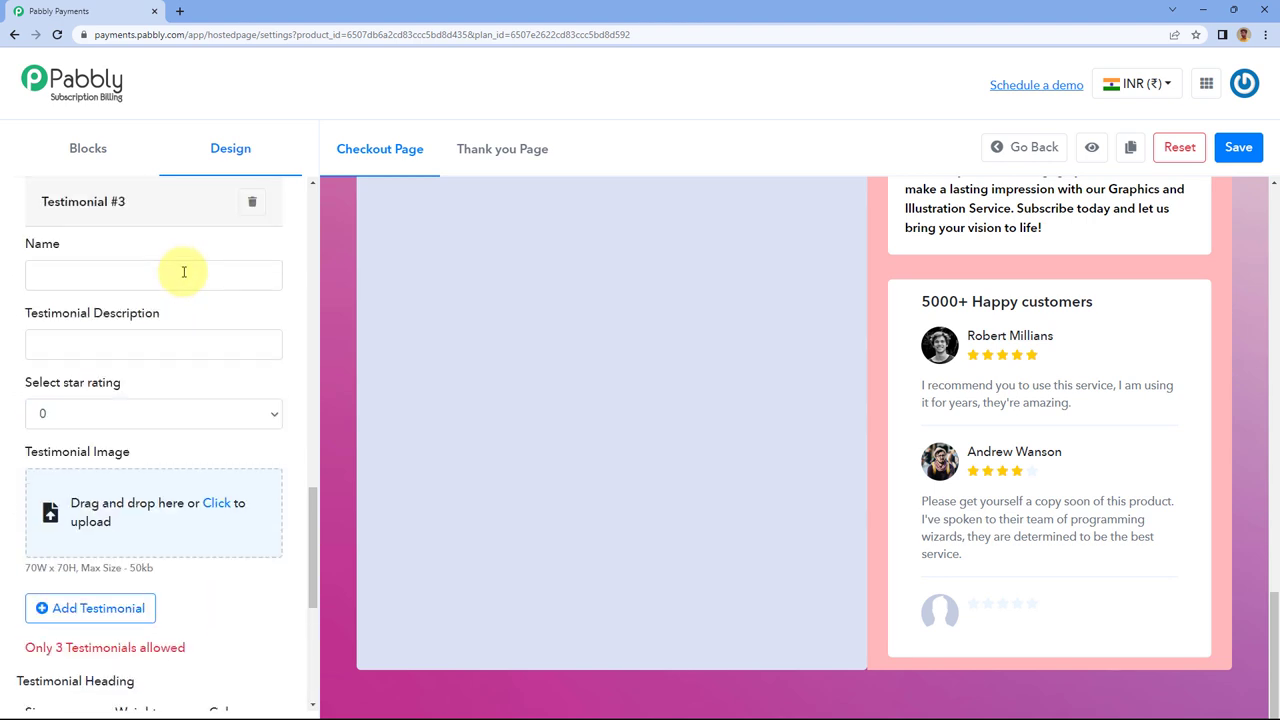
scroll(184, 272, up, 7)
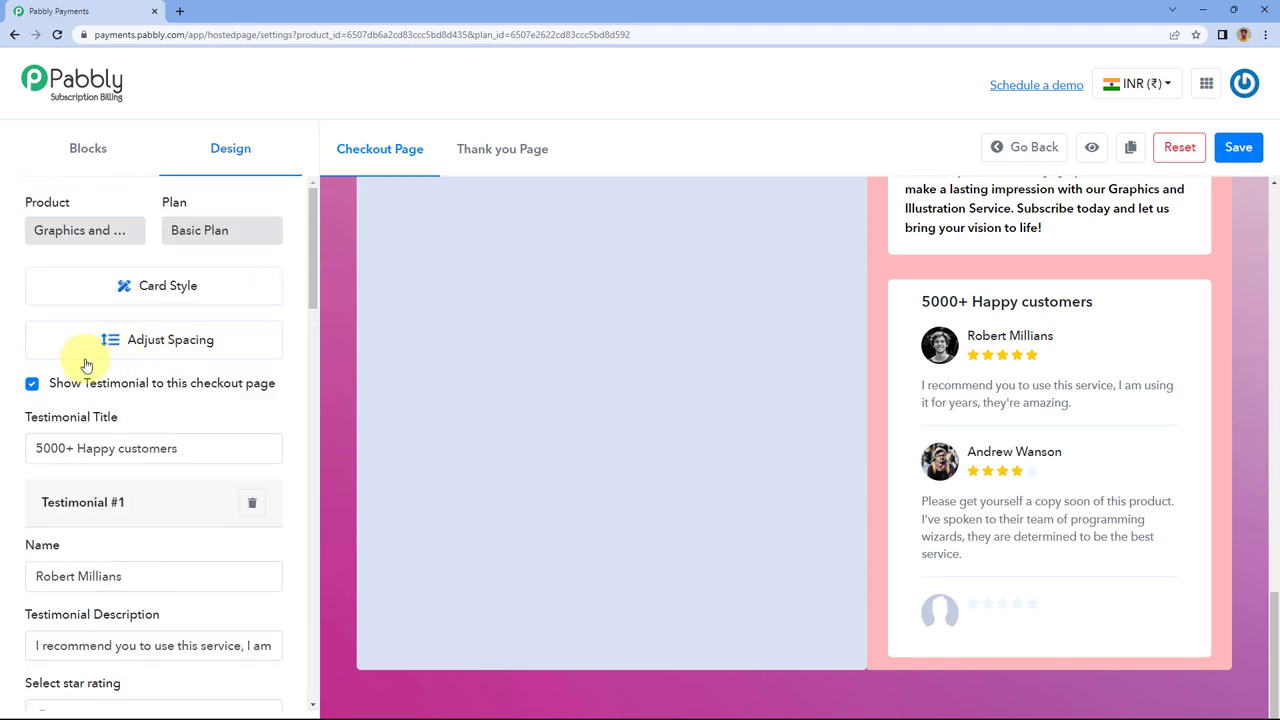
click(33, 385)
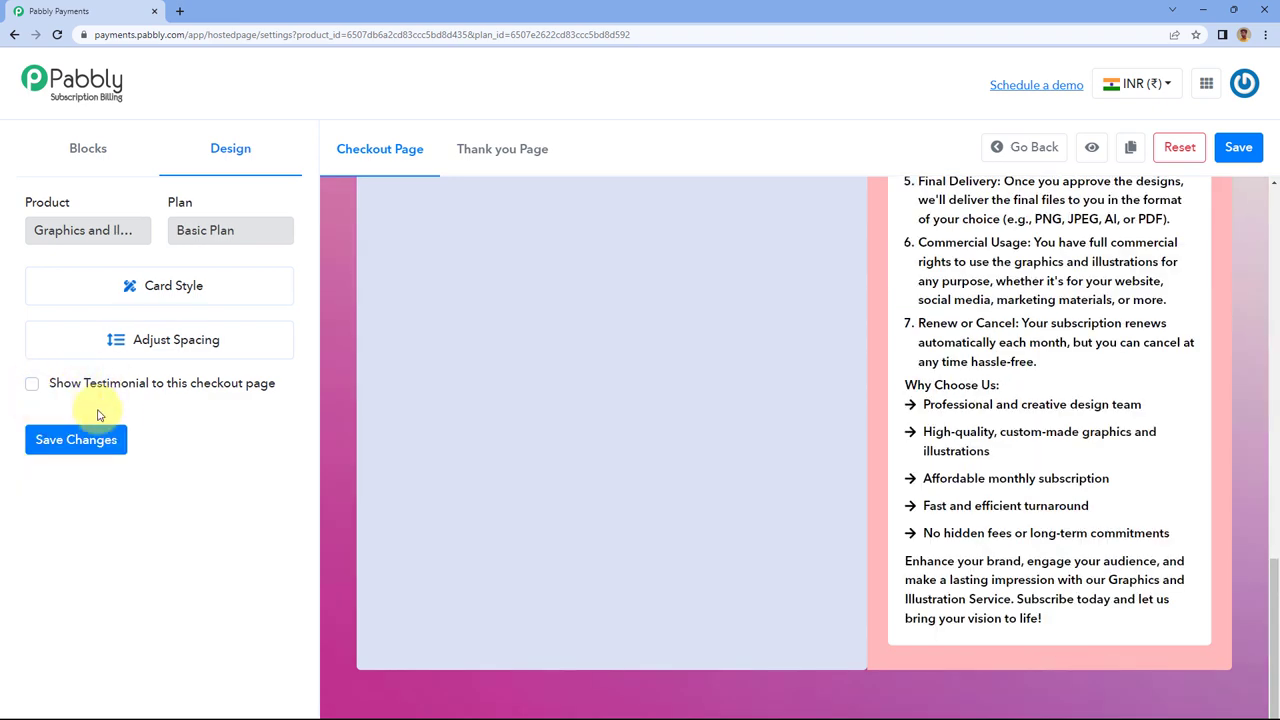
click(75, 440)
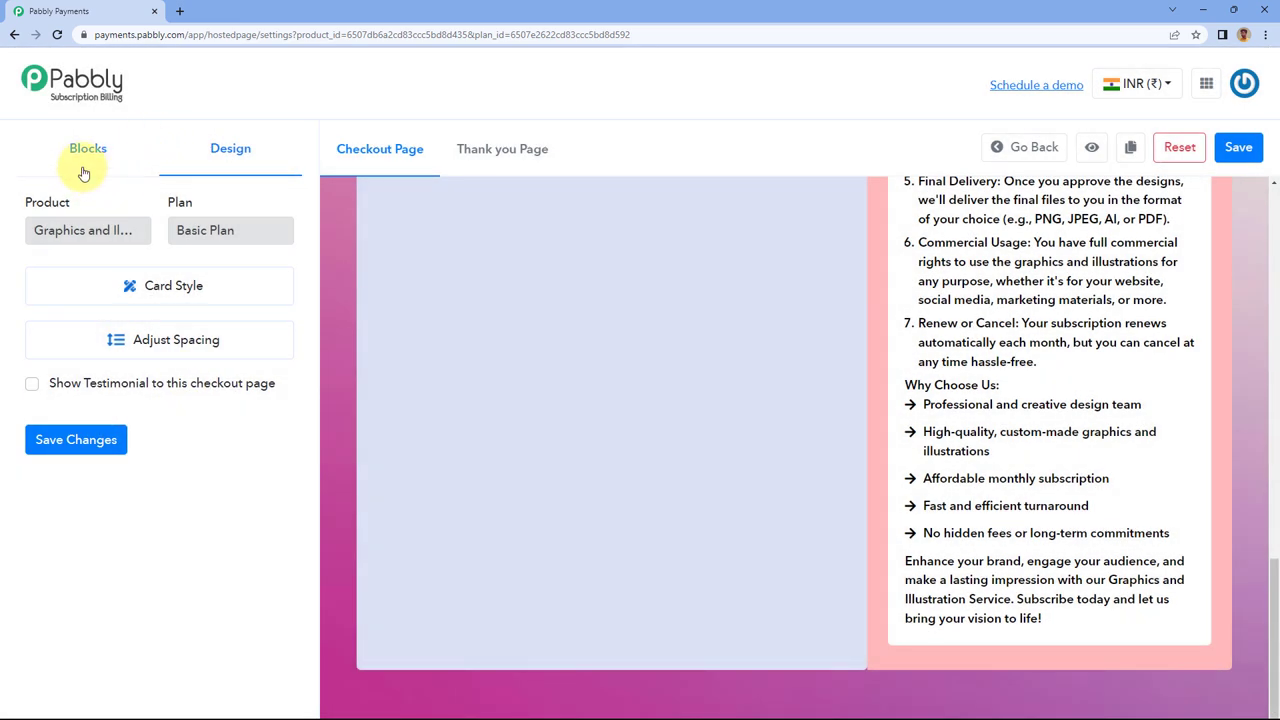
Open the design settings of the Tracking Code block.
click(86, 166)
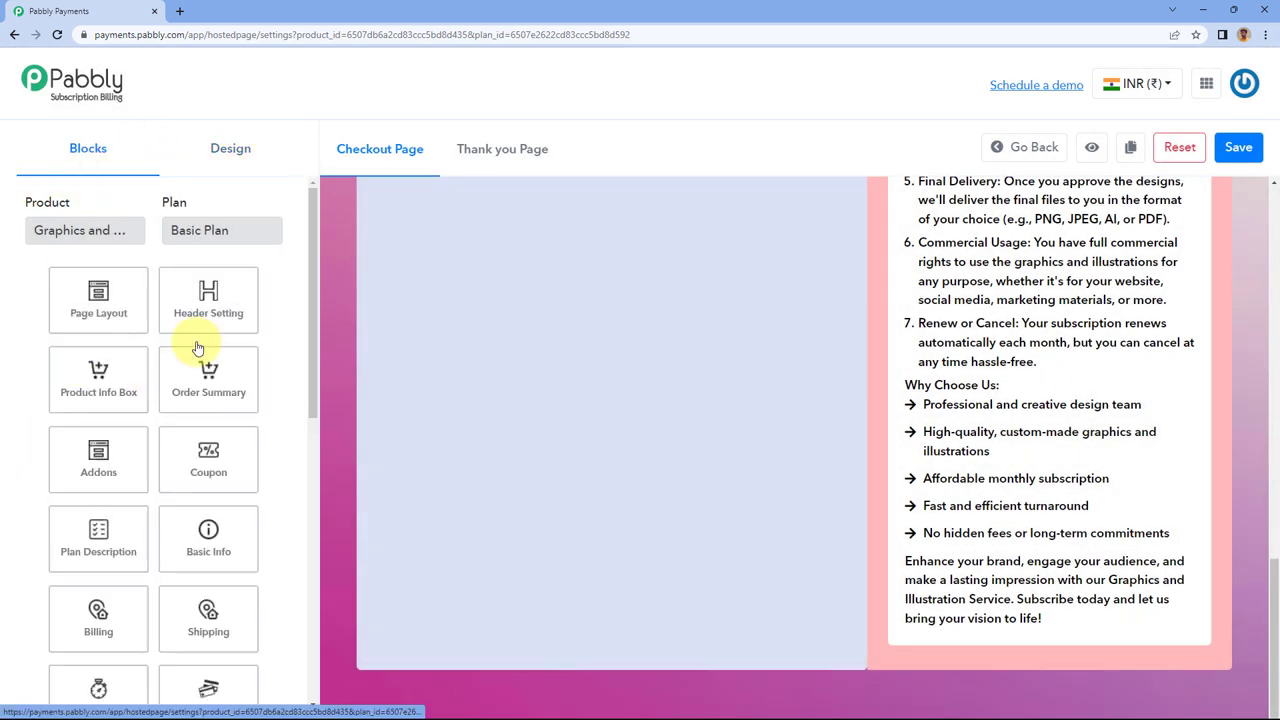
scroll(80, 410, down, 3)
scroll(57, 390, down, 2)
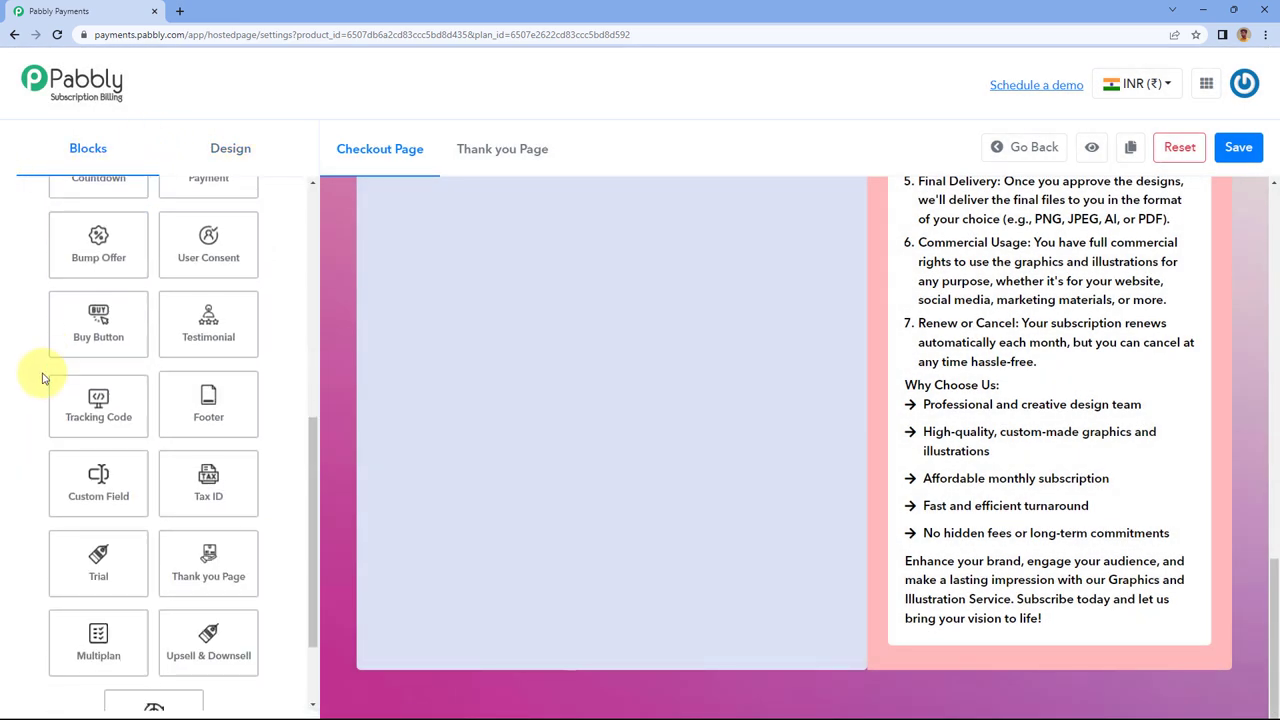
scroll(40, 375, down, 1)
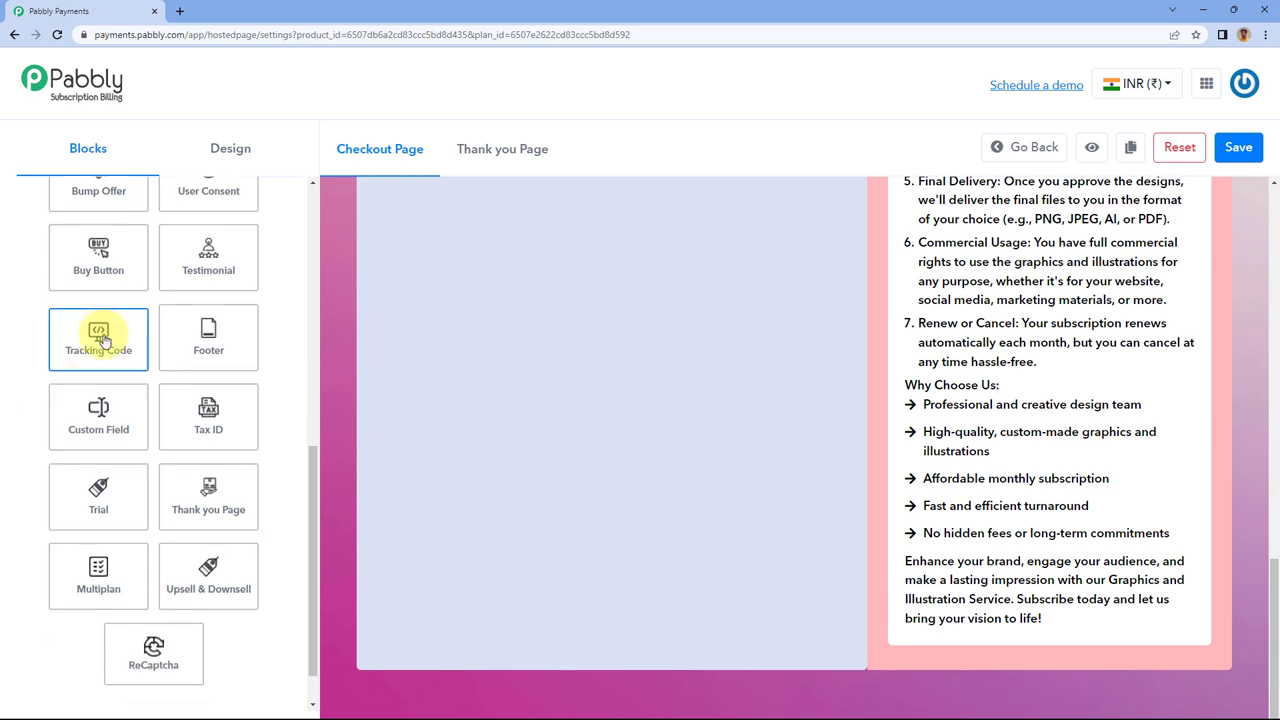
click(100, 343)
scroll(105, 342, up, 8)
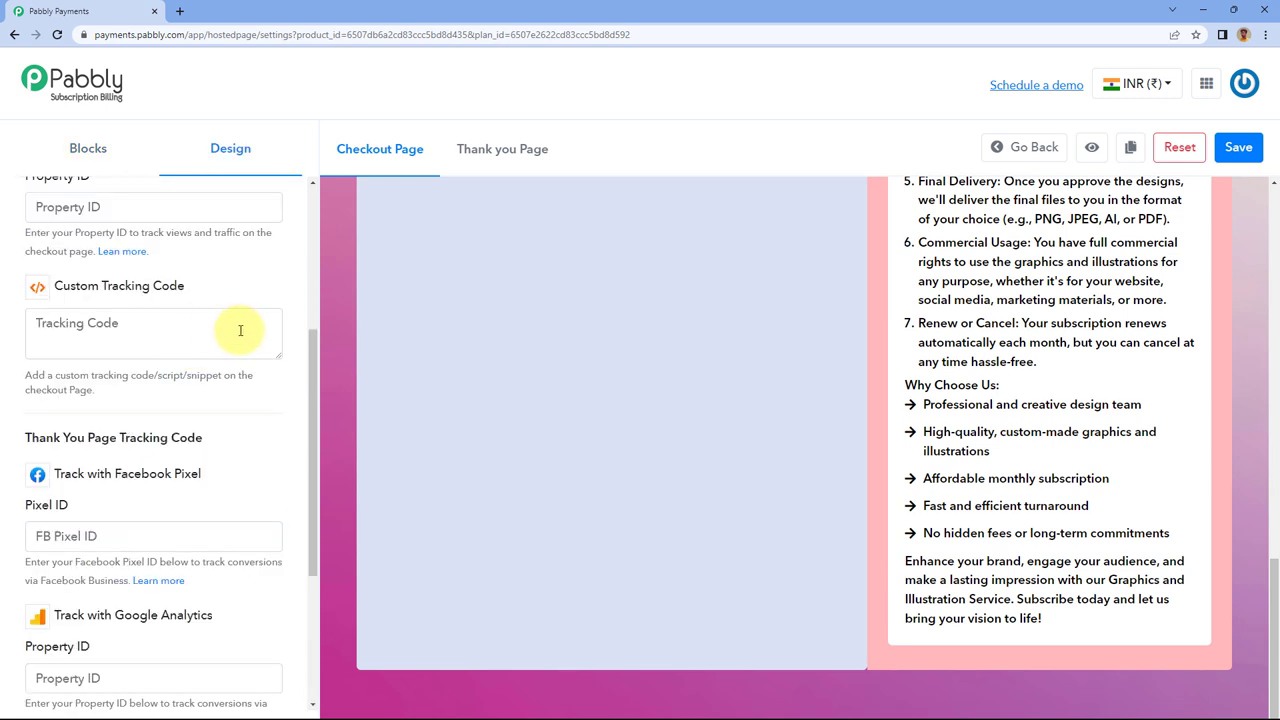
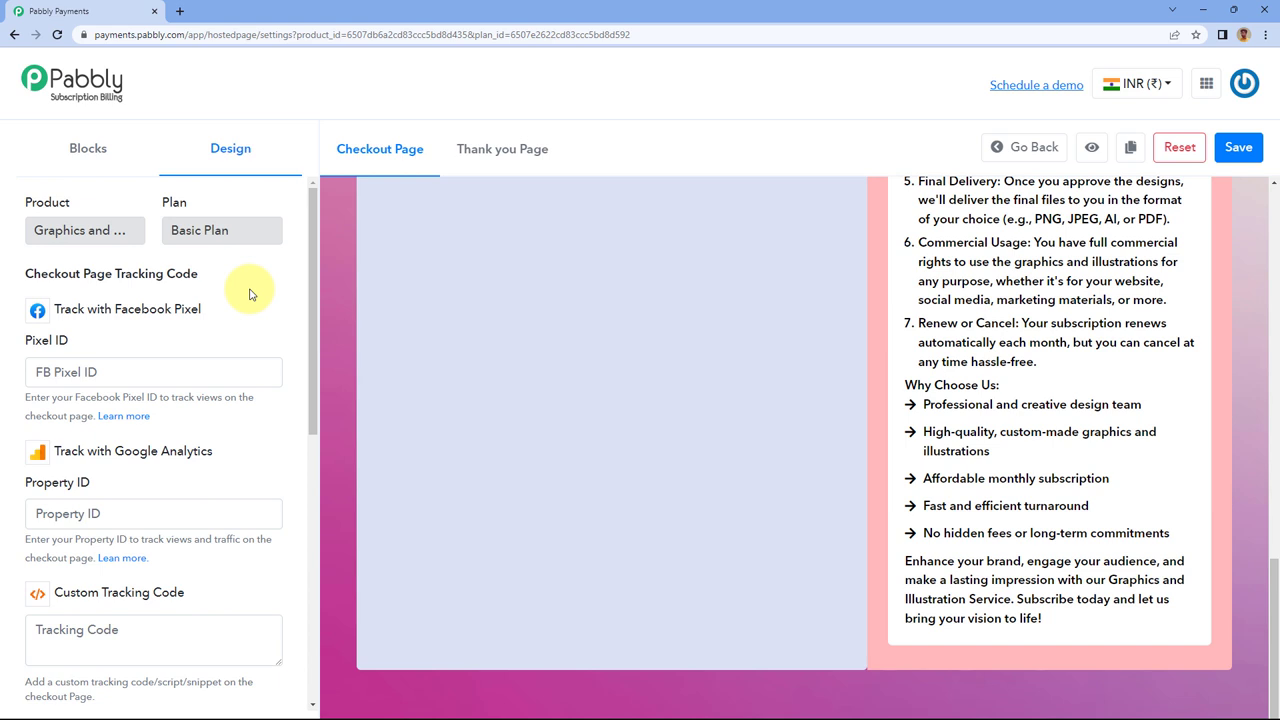
Examine the Facebook Pixel, Google Analytics and custom tracking code fields for the checkout page.
scroll(250, 295, down, 2)
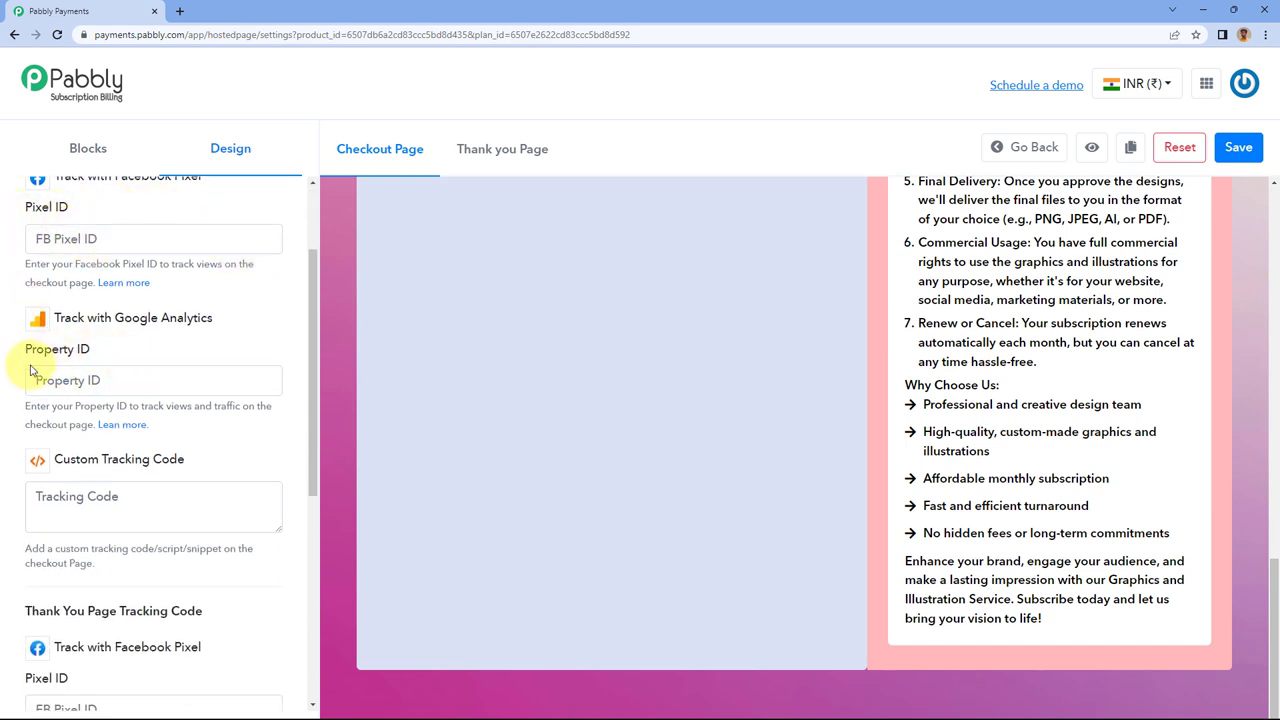
scroll(157, 360, up, 2)
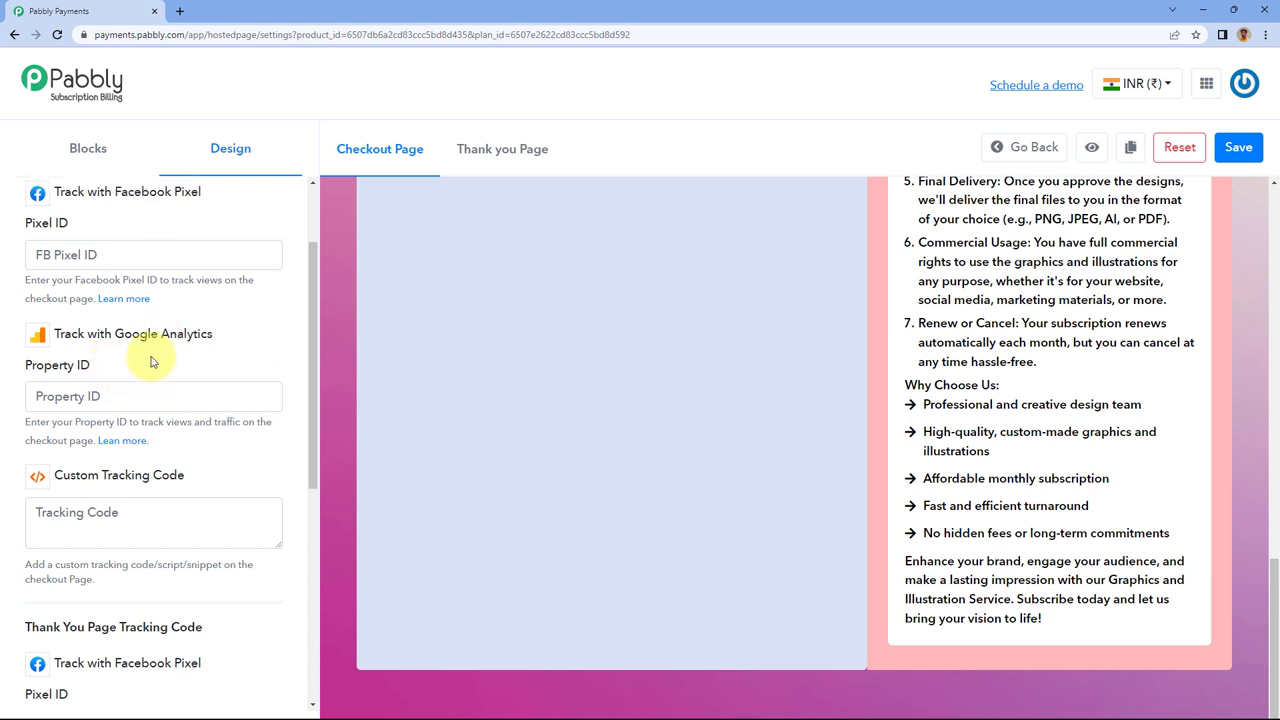
scroll(170, 332, down, 2)
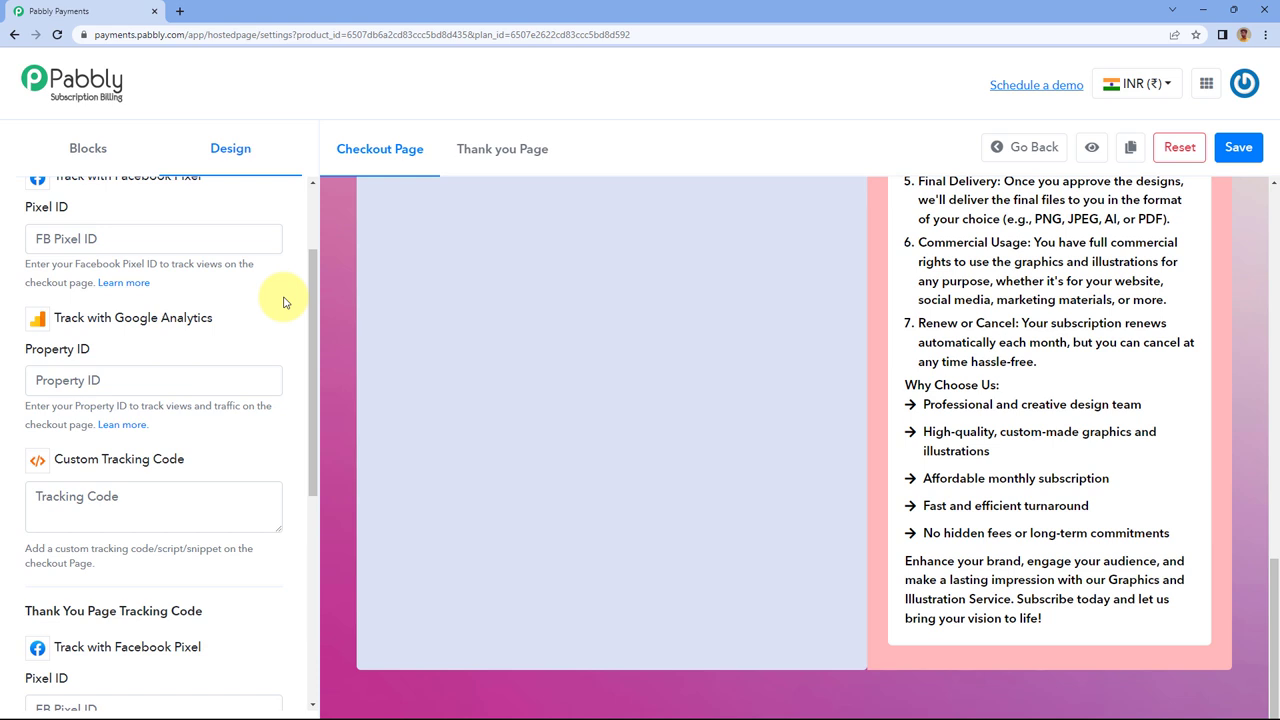
scroll(250, 350, down, 1)
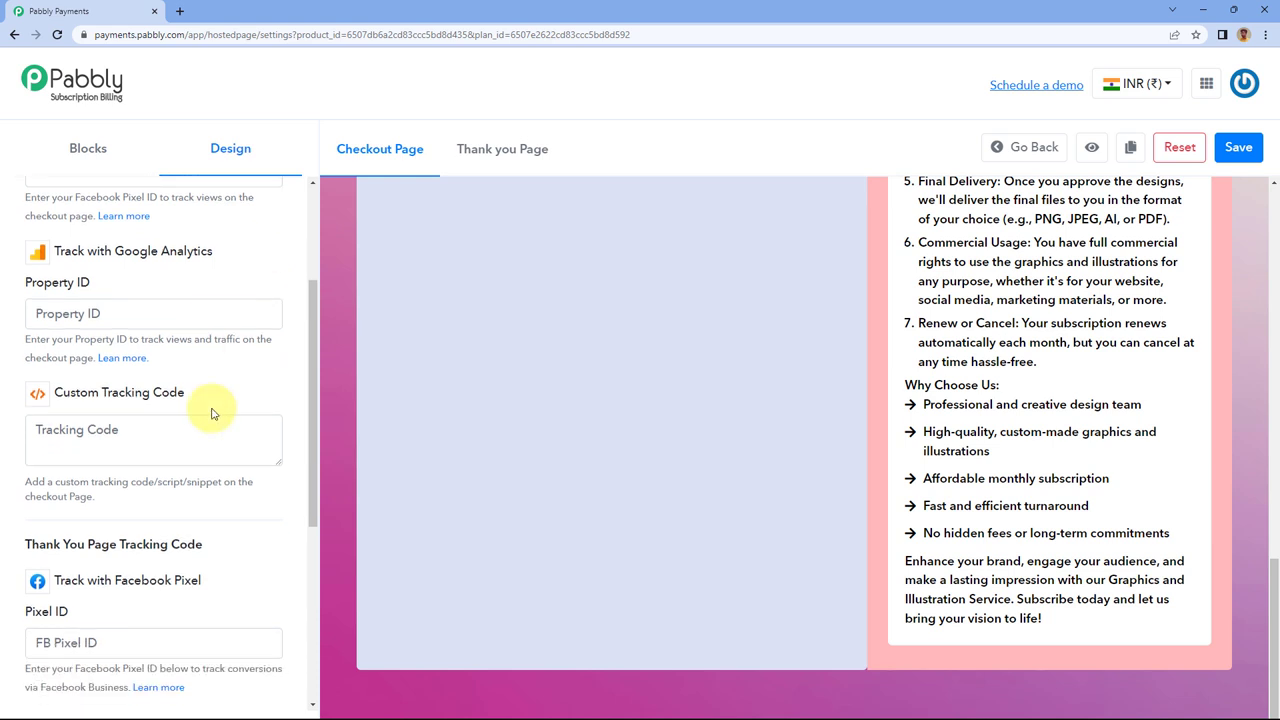
scroll(180, 425, down, 1)
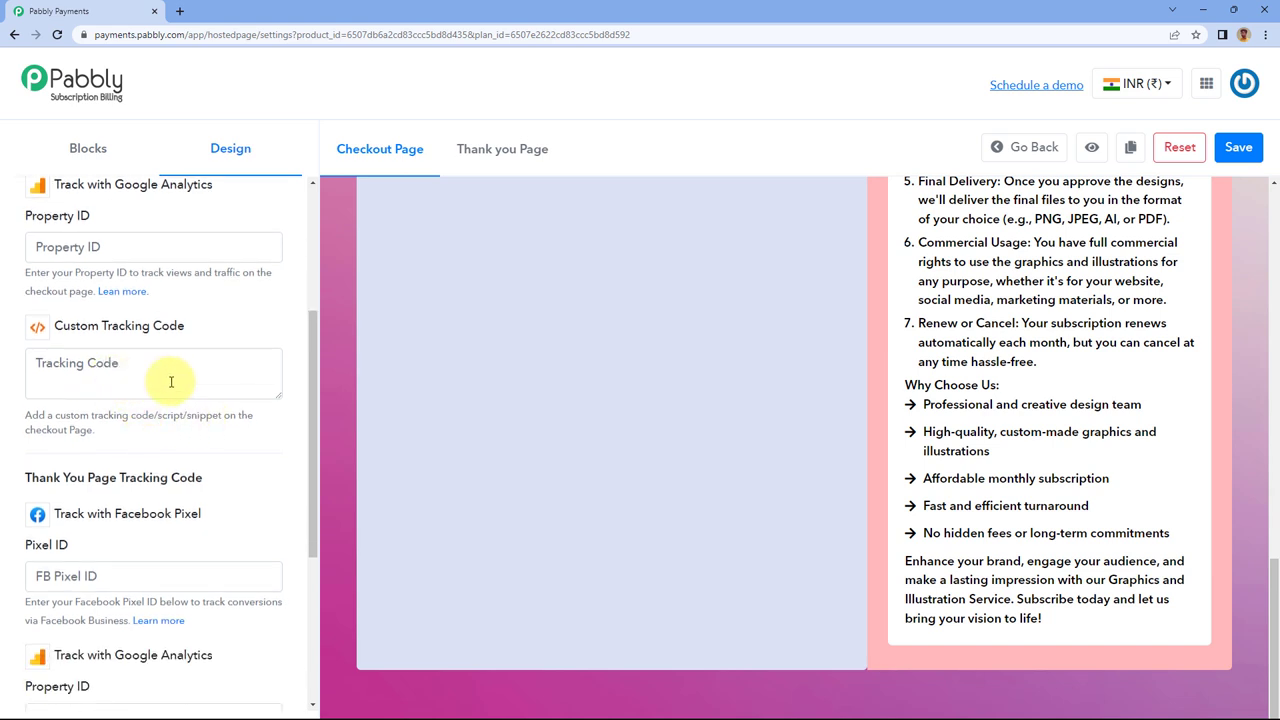
scroll(171, 382, up, 4)
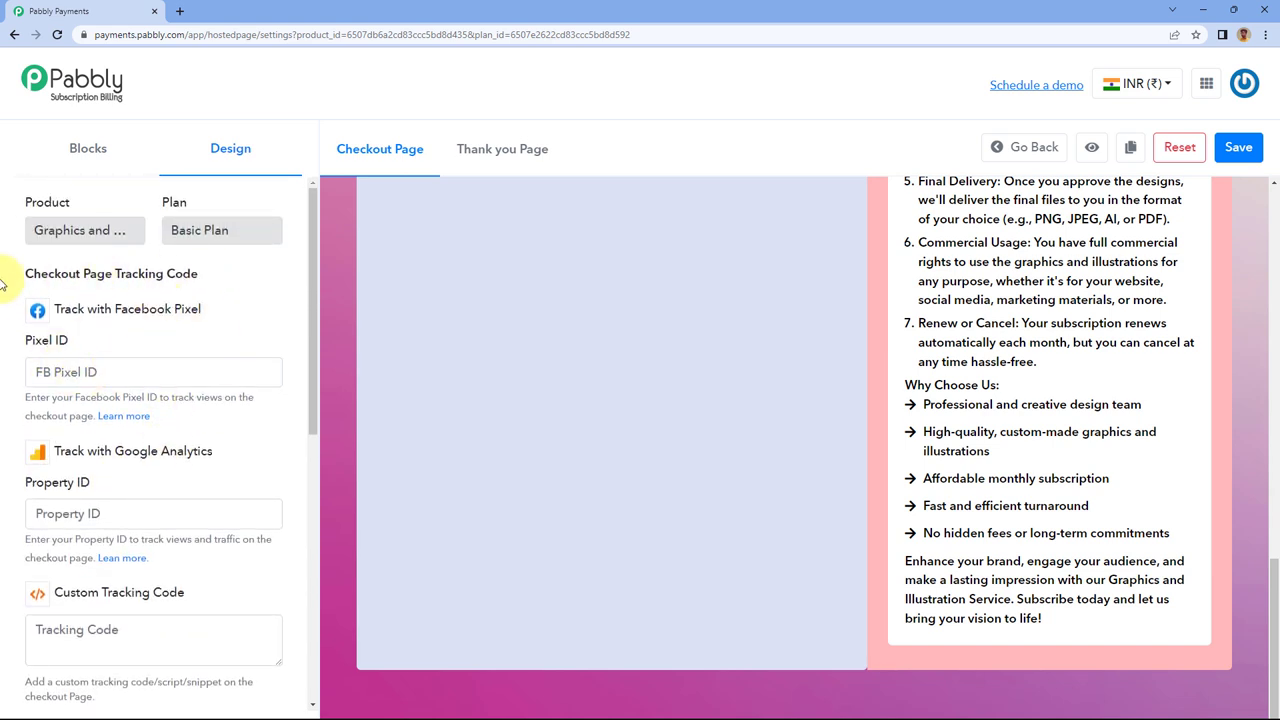
scroll(200, 320, down, 2)
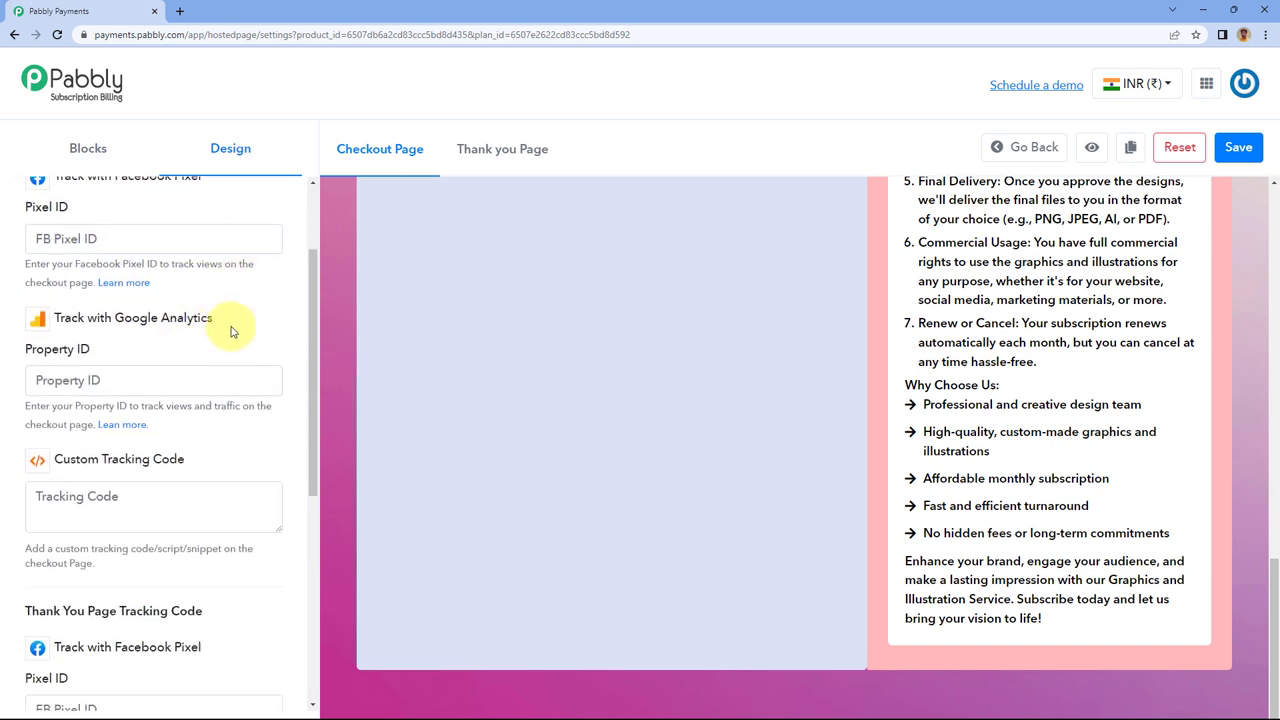
Review the thank you page's Facebook Pixel, Google Analytics and custom tracking code fields alongside the checkout page preview.
scroll(280, 305, down, 6)
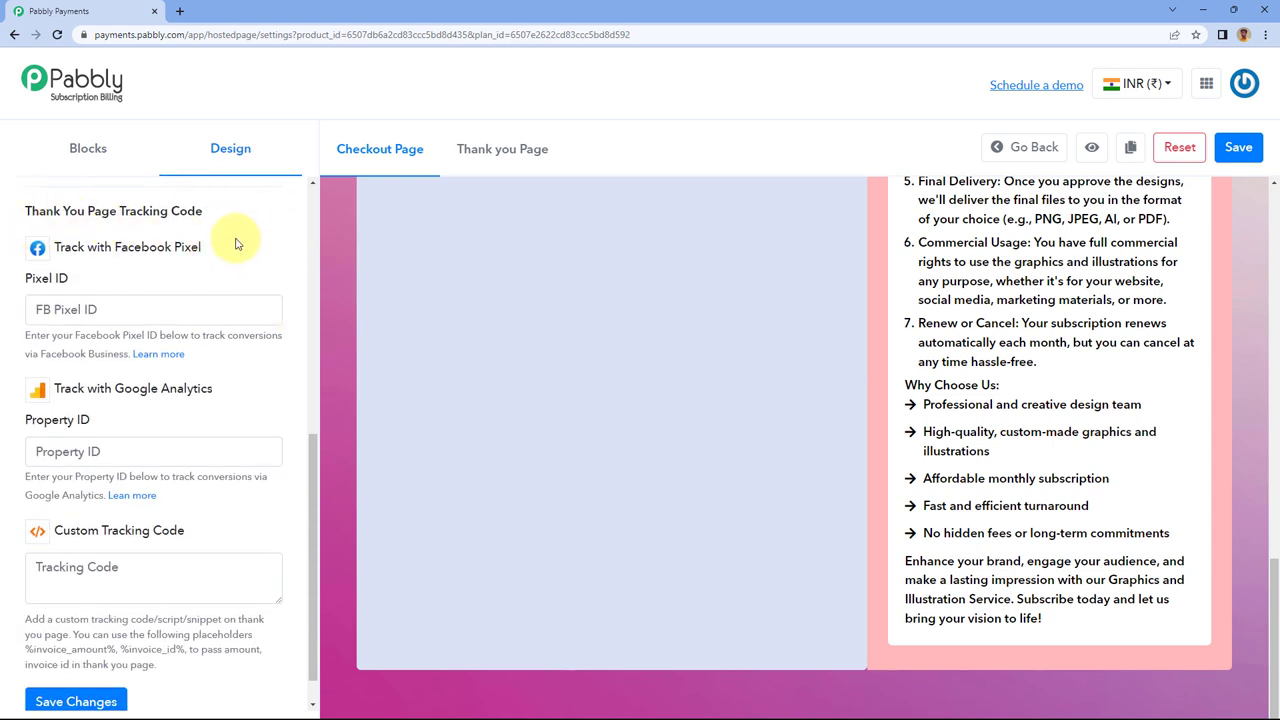
scroll(251, 276, up, 1)
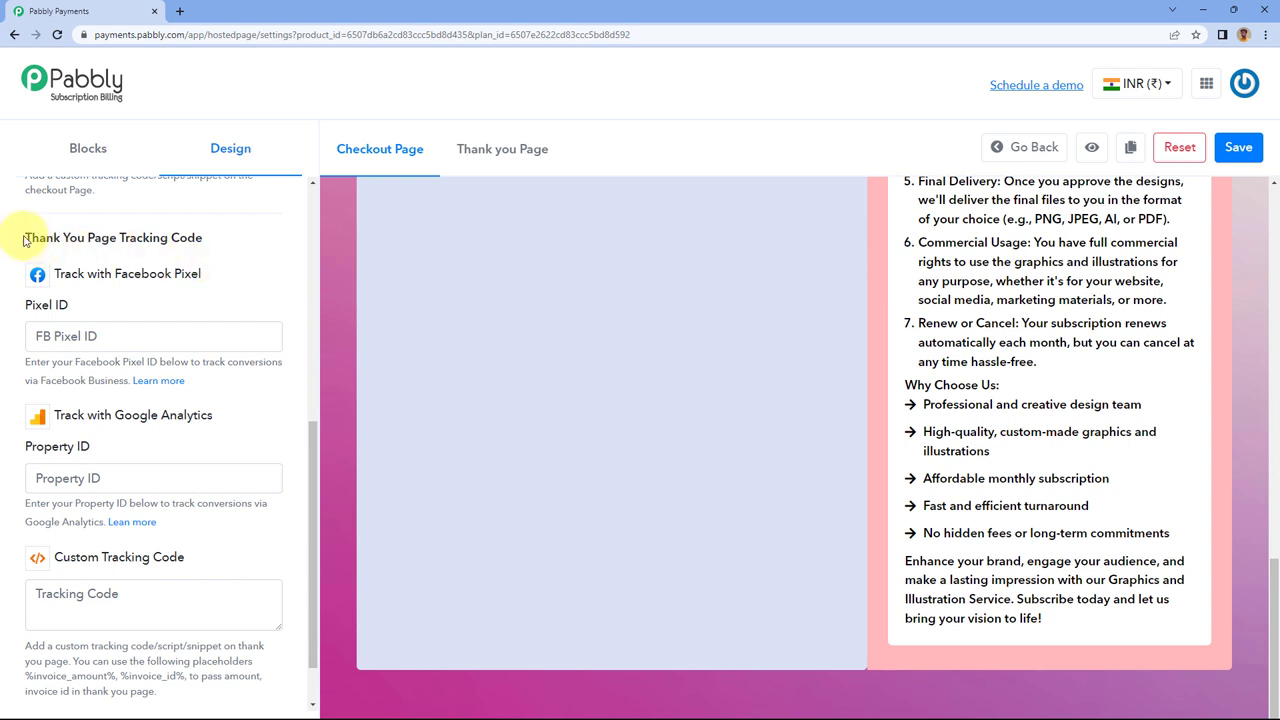
drag(26, 240, 118, 240)
click(124, 313)
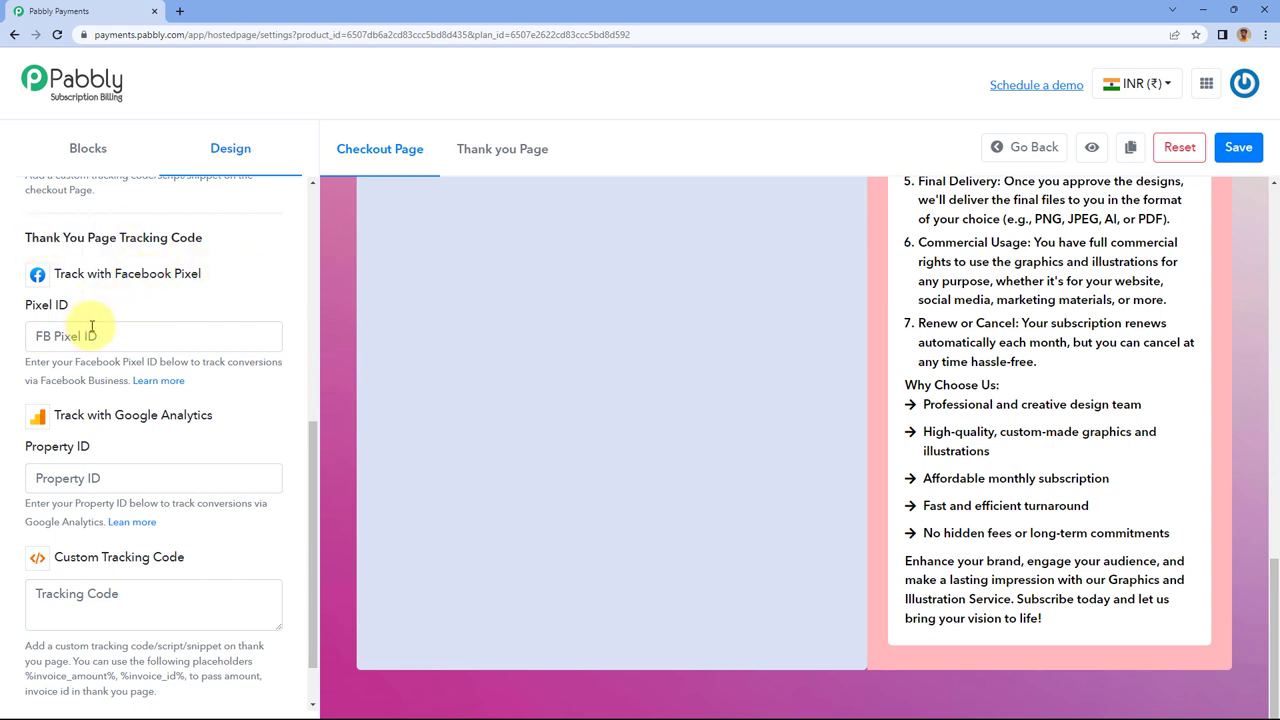
scroll(78, 441, down, 1)
scroll(78, 441, down, 1)
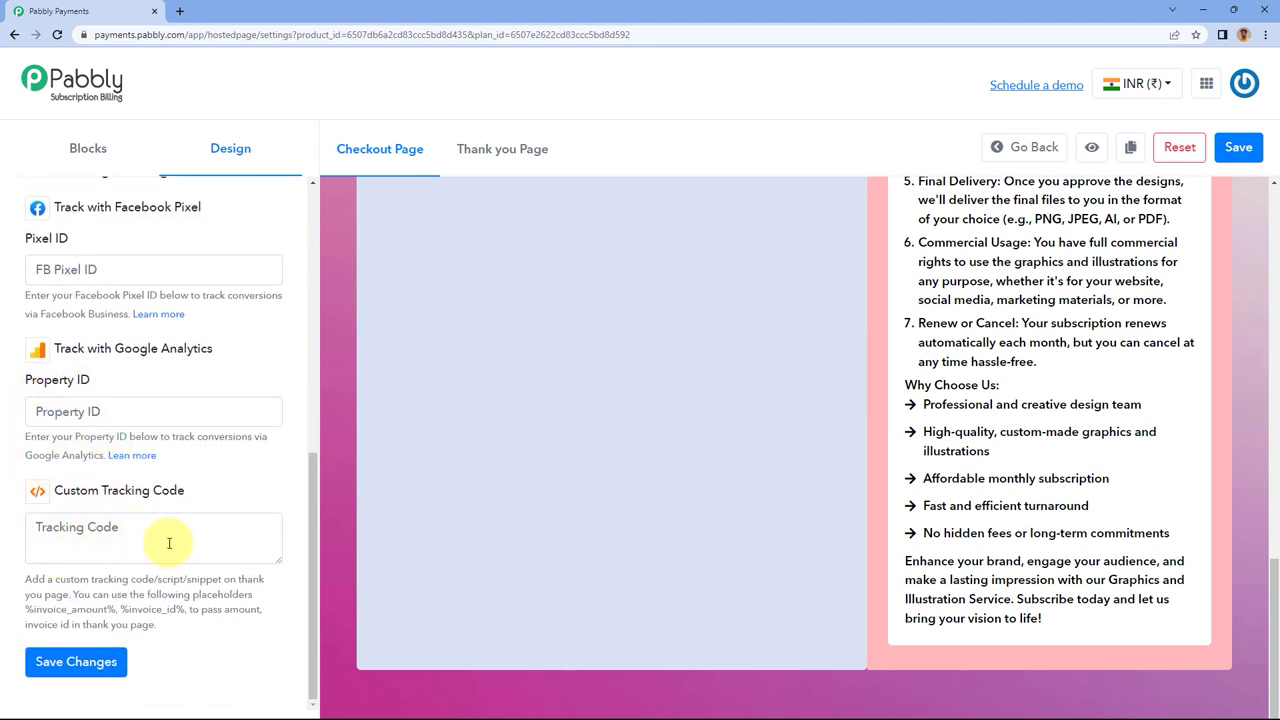
scroll(535, 365, up, 1)
scroll(535, 365, up, 10)
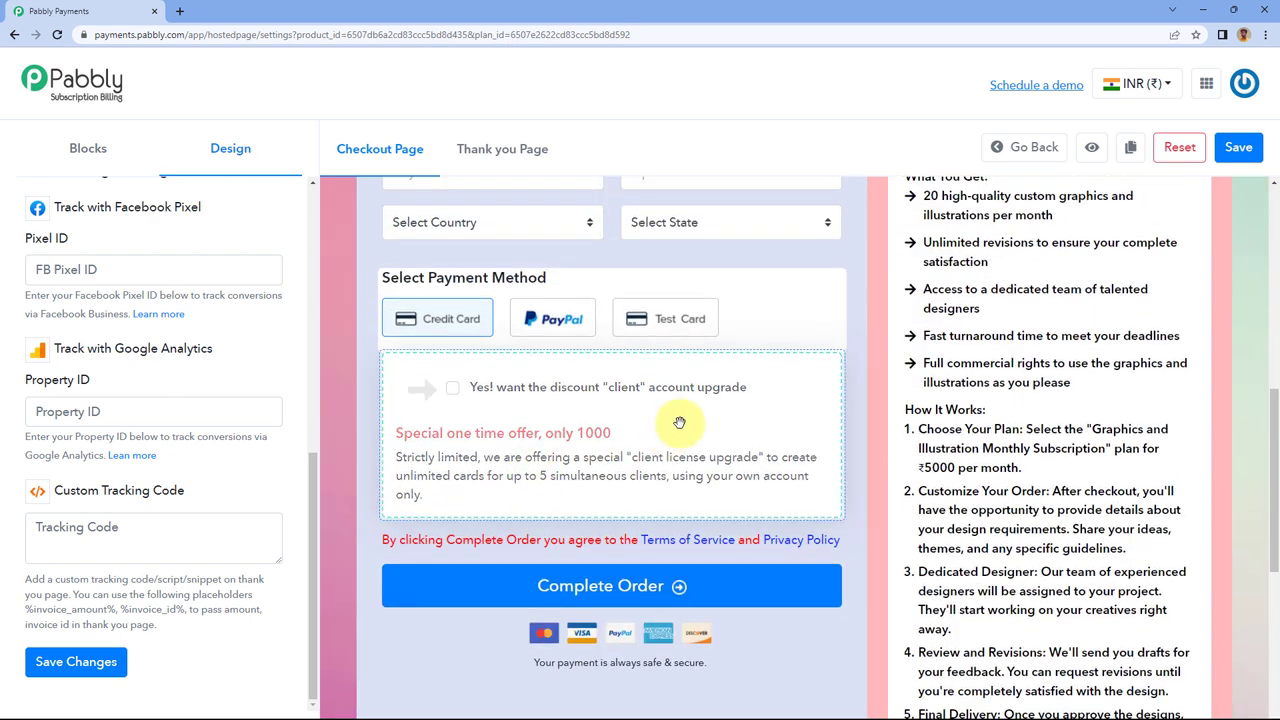
scroll(499, 384, up, 5)
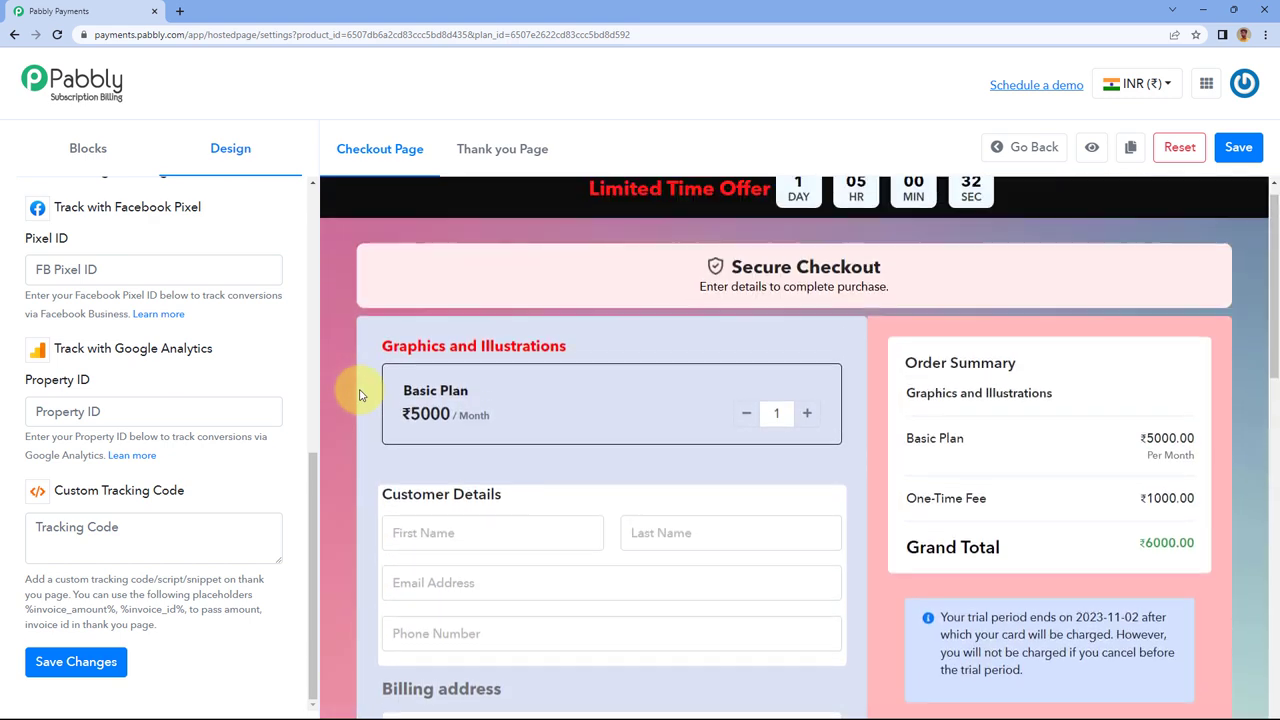
scroll(150, 365, up, 3)
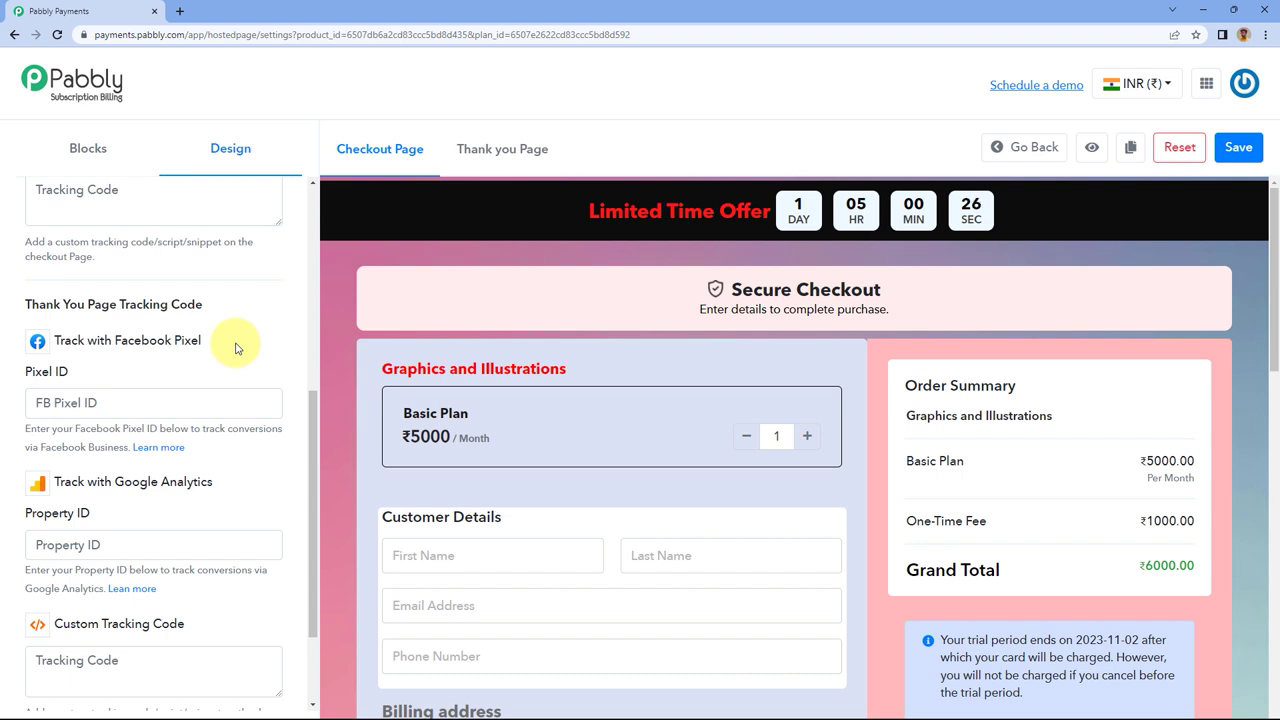
scroll(150, 600, down, 1)
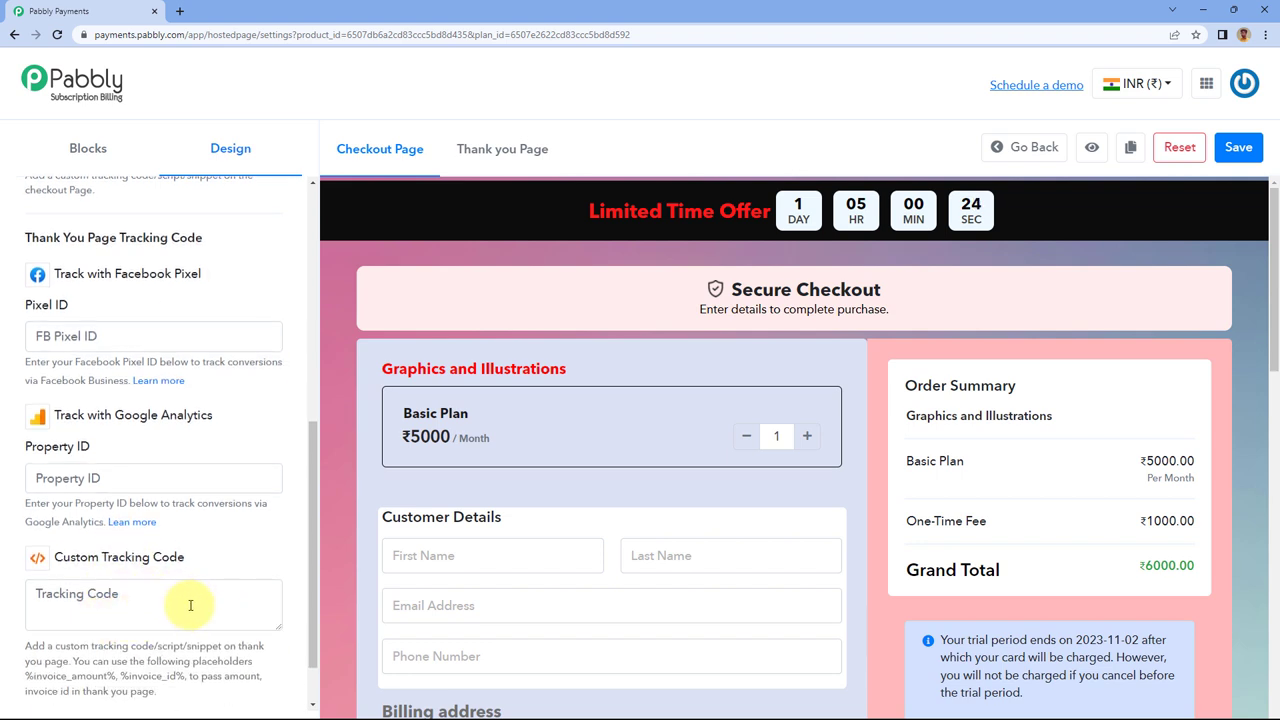
Open the design settings of the Footer block and show the footer in the checkout page preview.
click(88, 148)
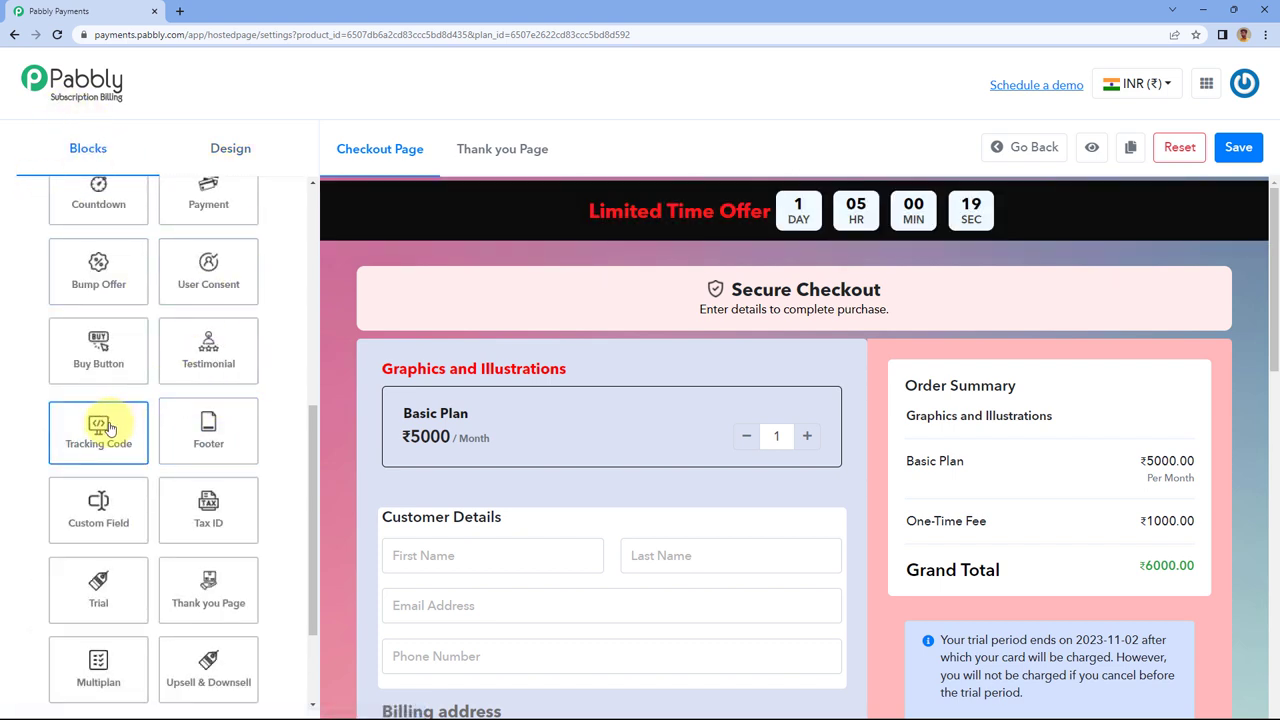
scroll(100, 423, down, 2)
click(228, 295)
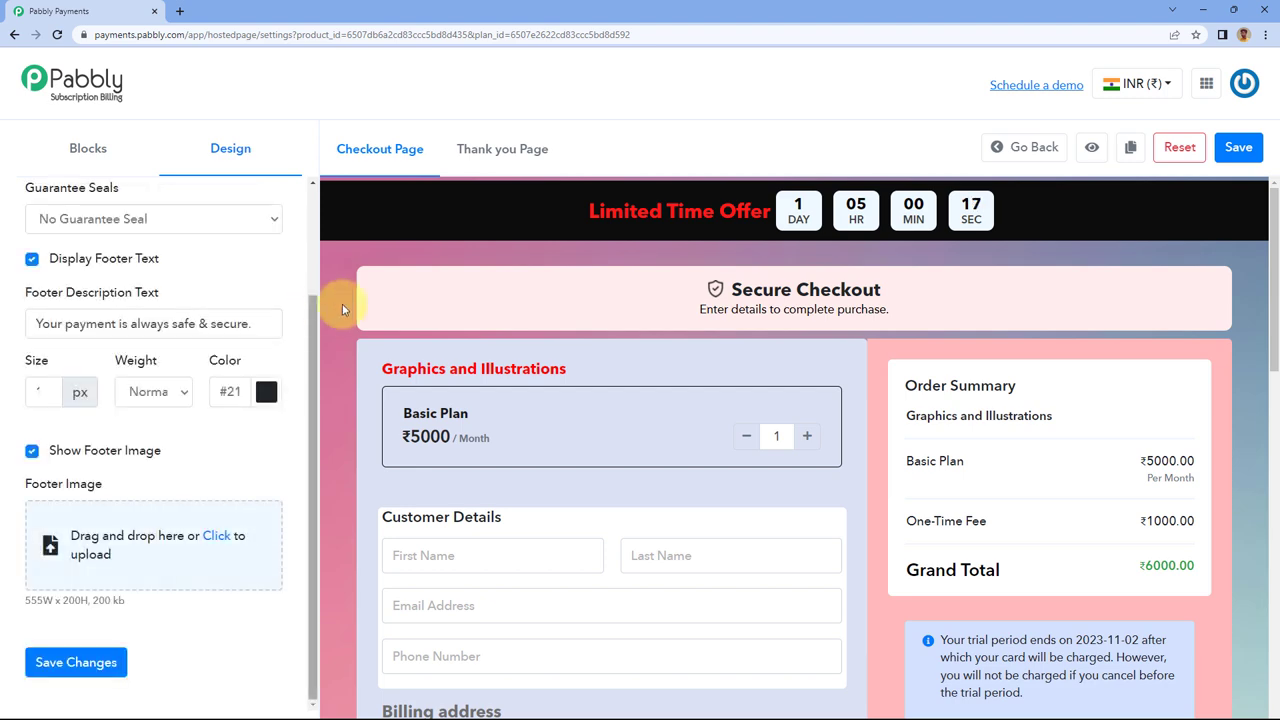
scroll(357, 300, down, 5)
scroll(365, 310, down, 4)
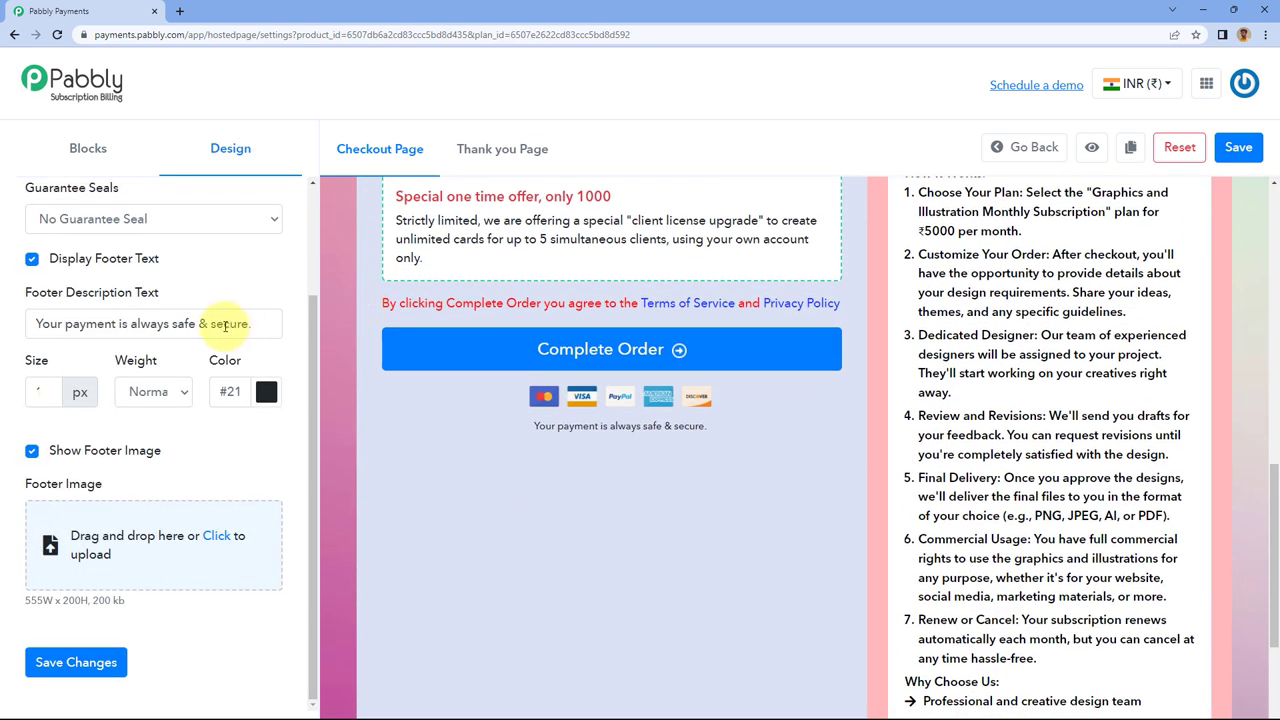
Try the 100% Satisfaction Seal in the footer and set the guarantee seal to Encrypted Checkout Seal.
click(238, 232)
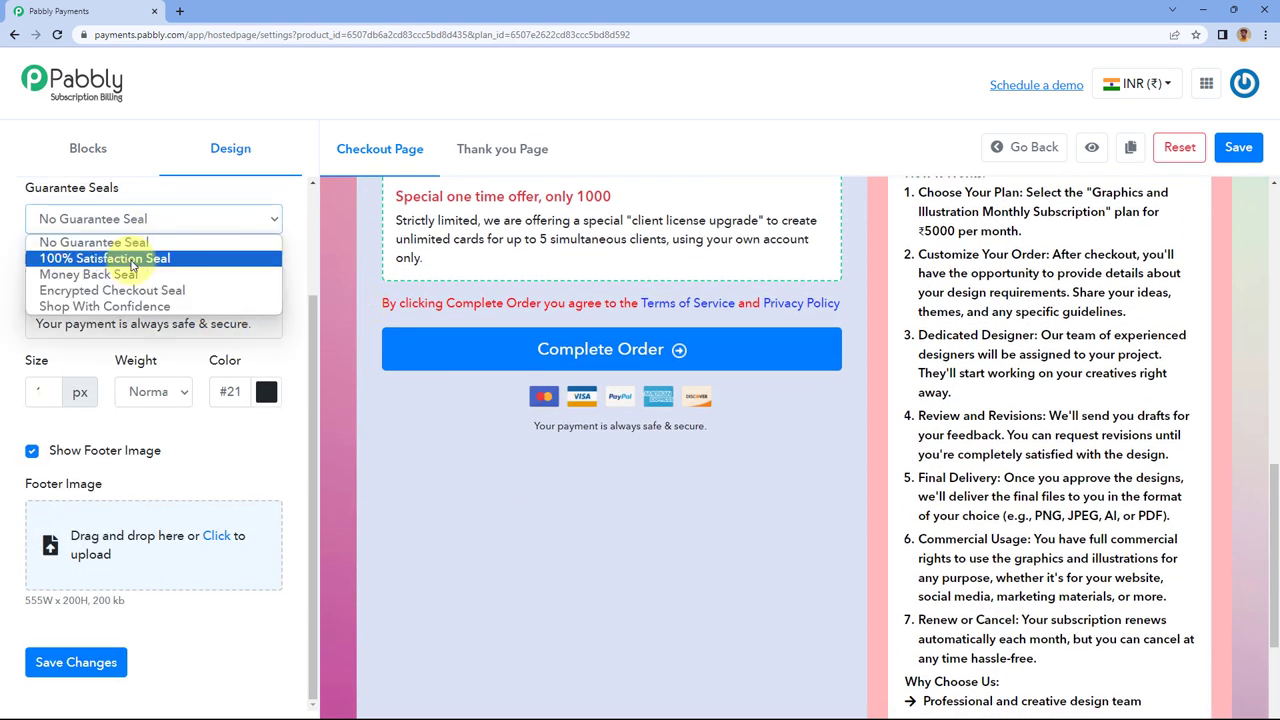
click(135, 256)
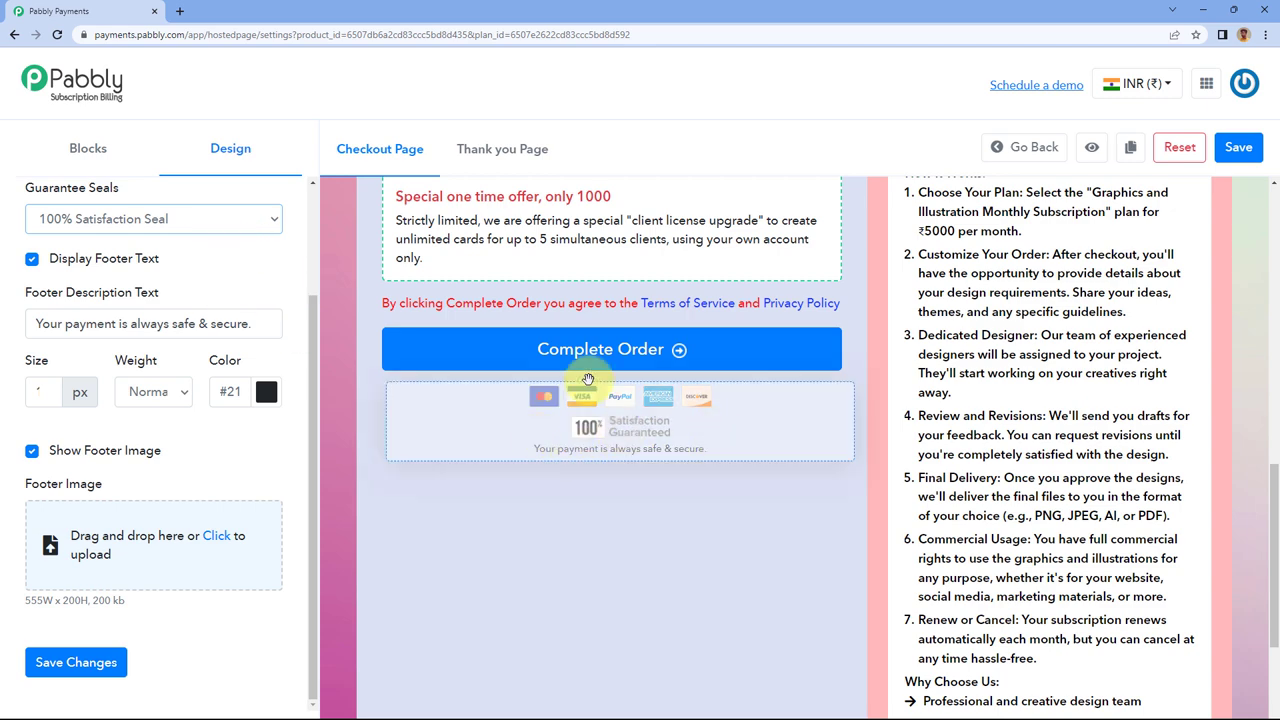
click(257, 218)
click(180, 290)
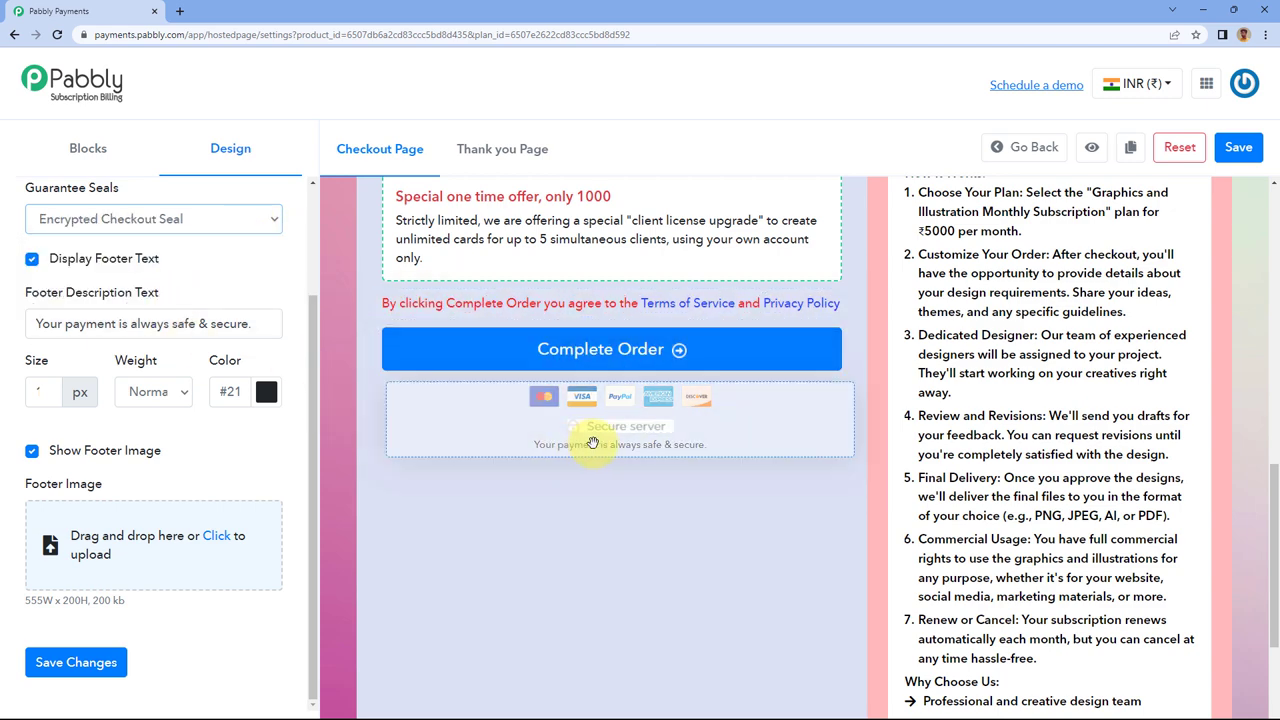
Try hiding the footer text on the checkout page and turn its display back on.
click(32, 261)
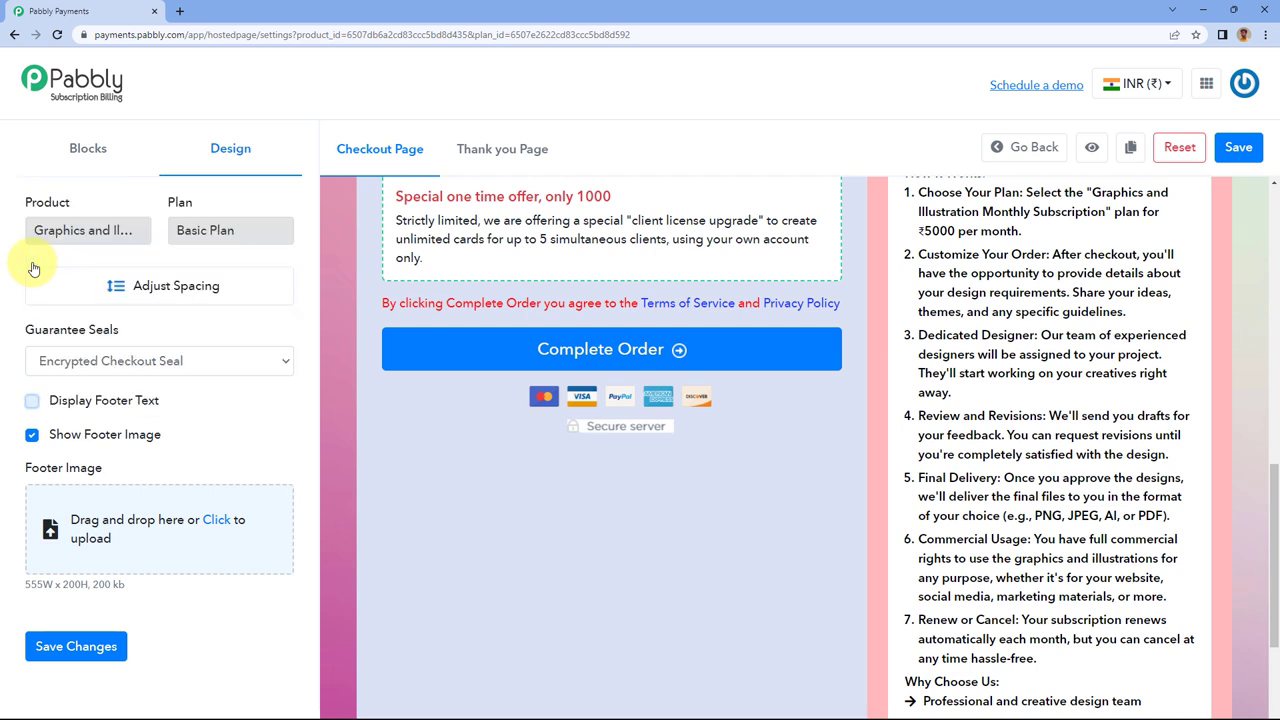
click(32, 401)
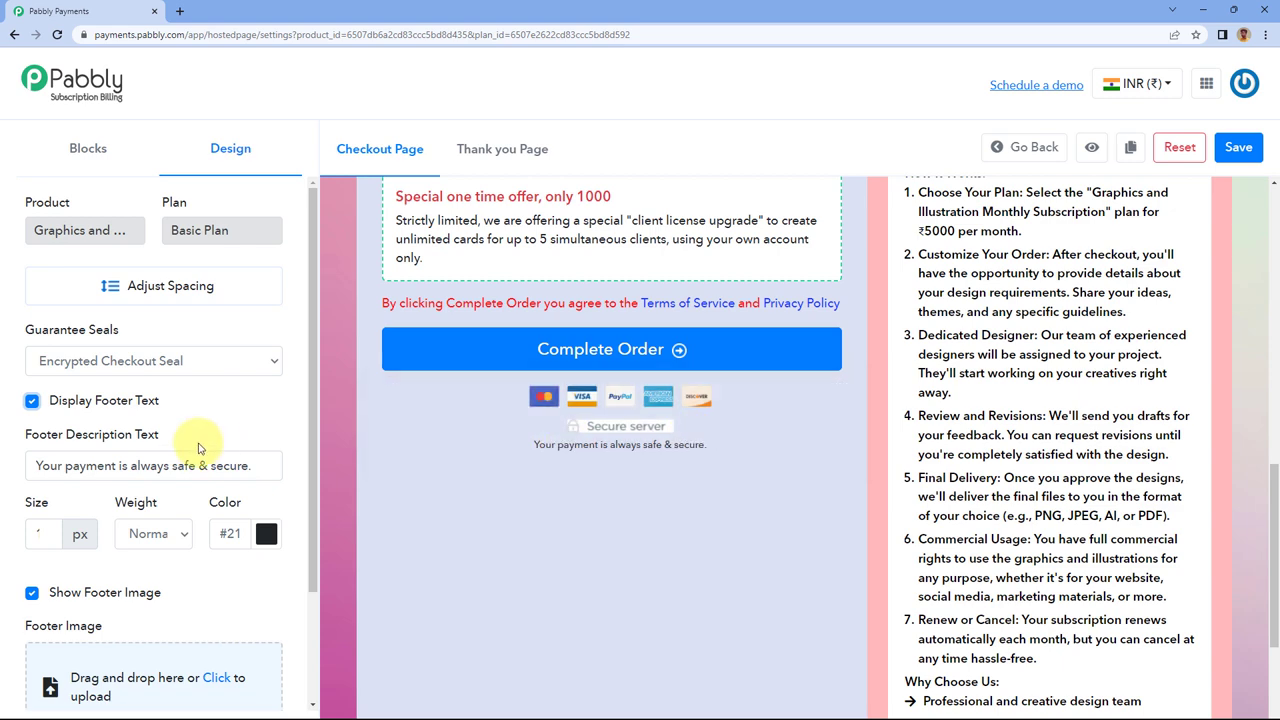
scroll(186, 410, down, 3)
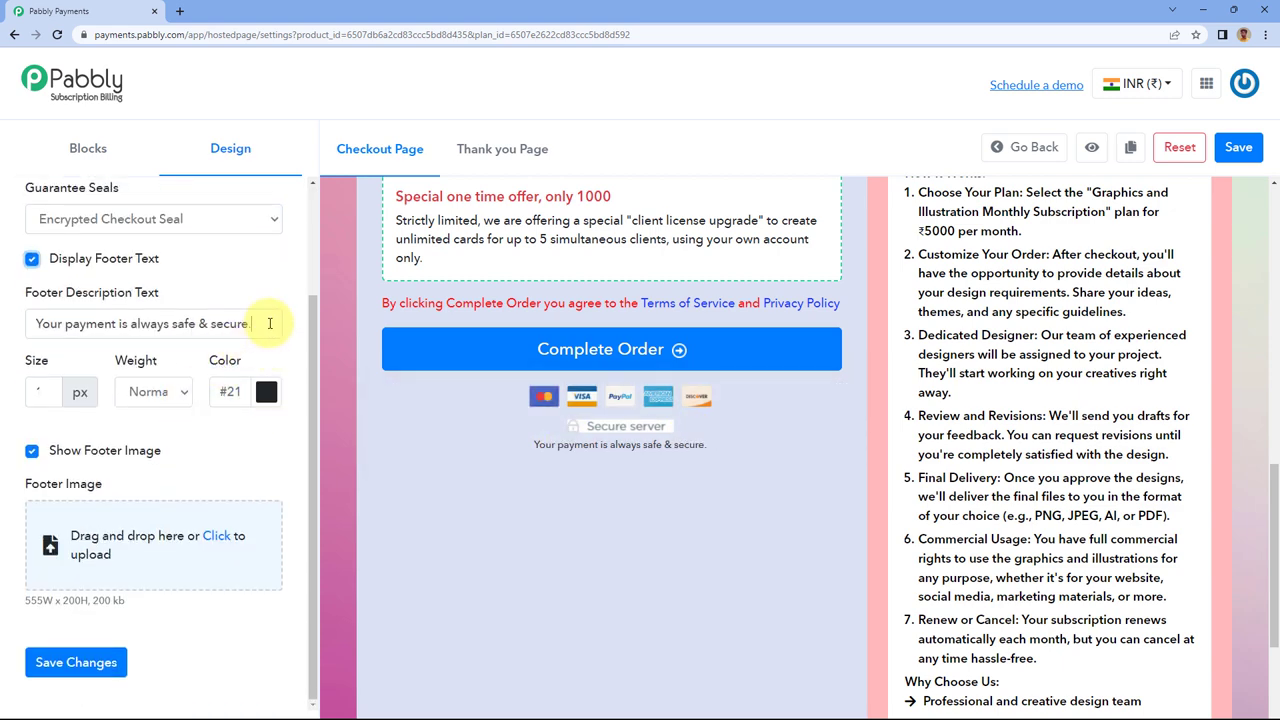
Try hiding the footer image on the checkout page and turn its display back on.
drag(271, 323, 28, 335)
click(78, 361)
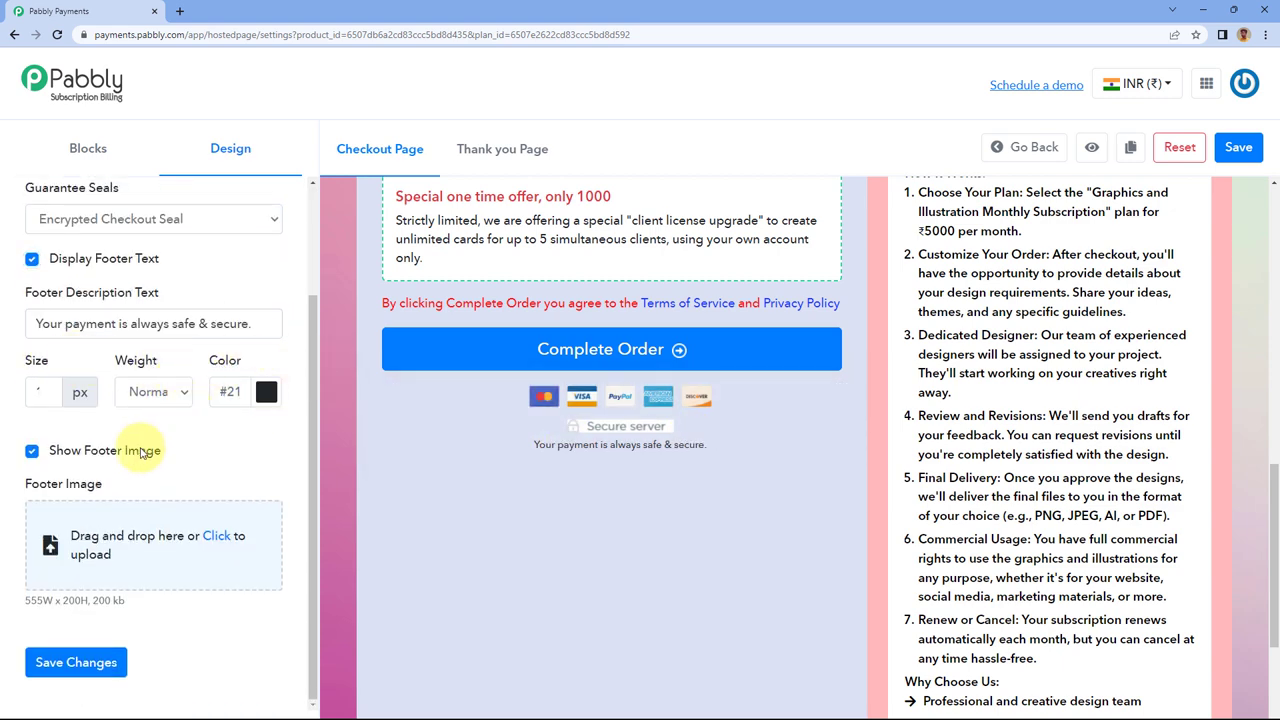
click(31, 453)
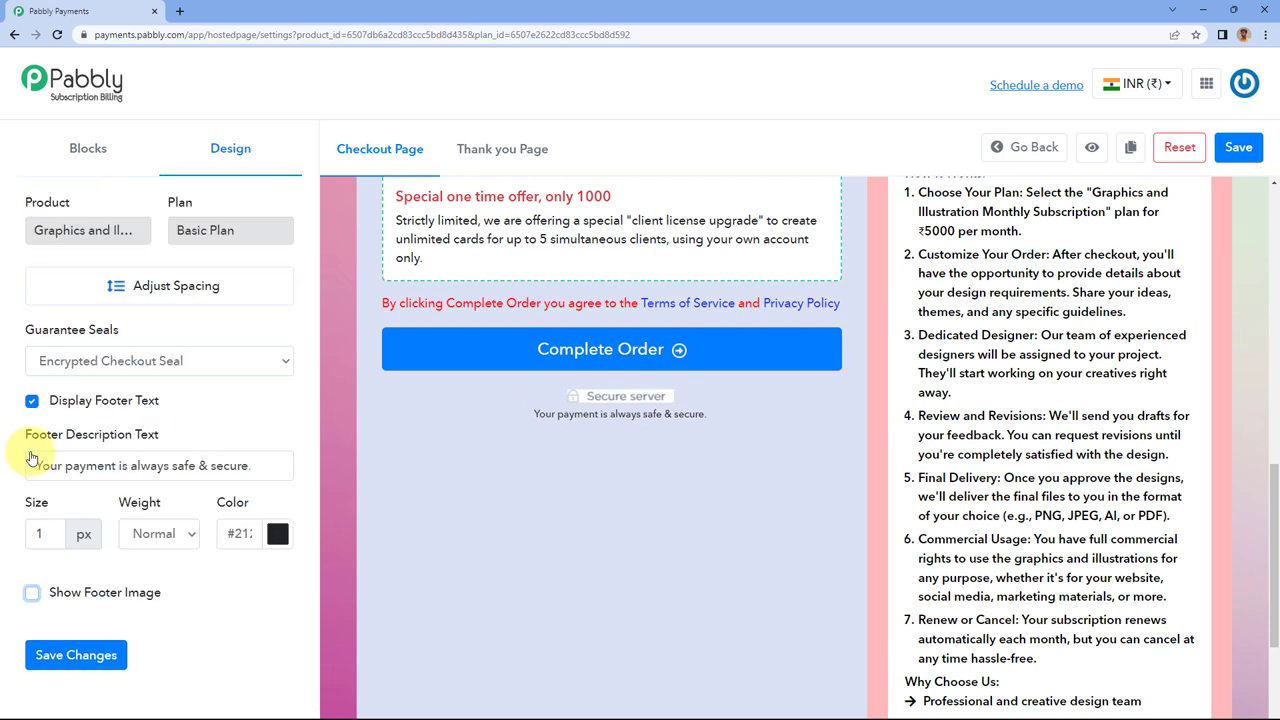
click(31, 593)
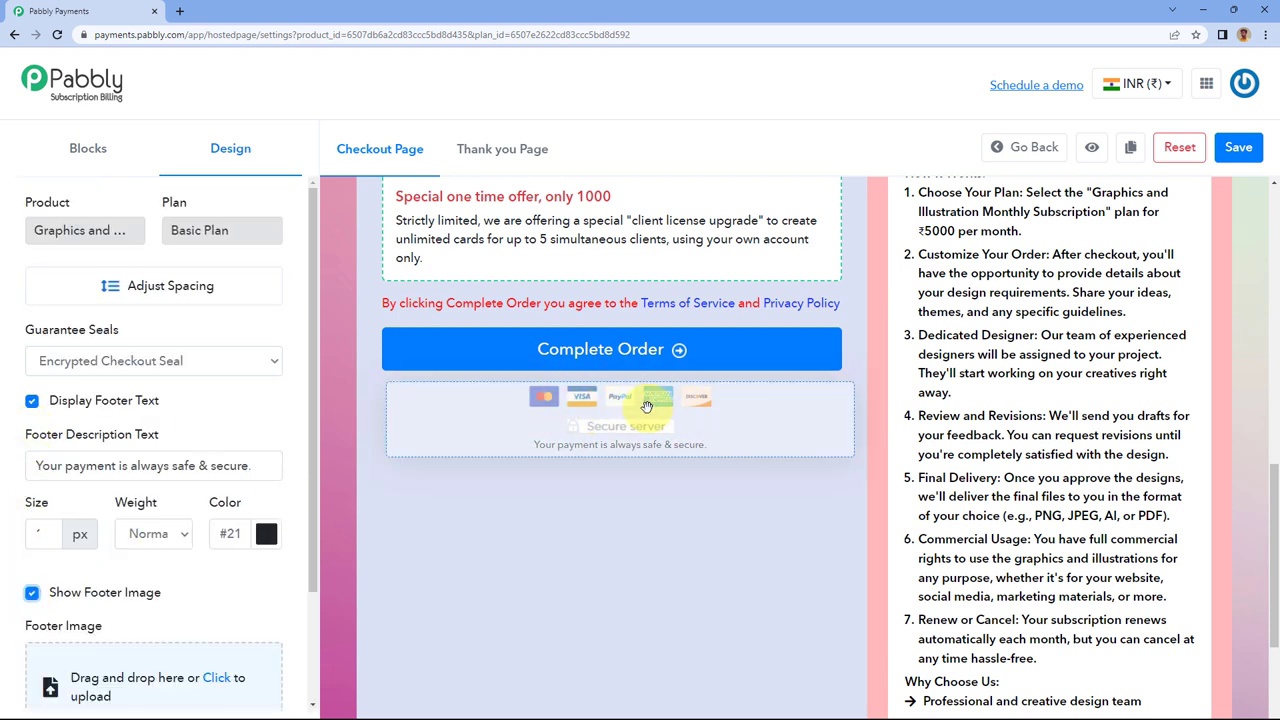
scroll(150, 480, down, 2)
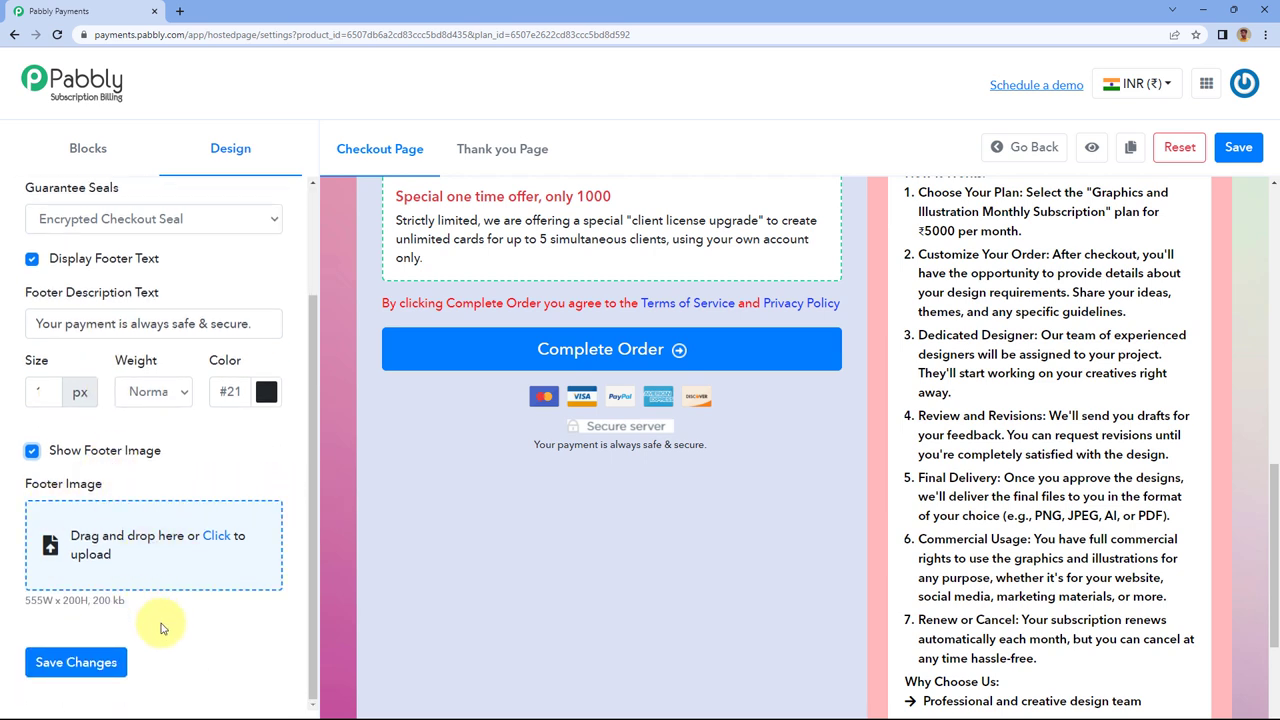
scroll(263, 455, up, 3)
scroll(200, 334, down, 1)
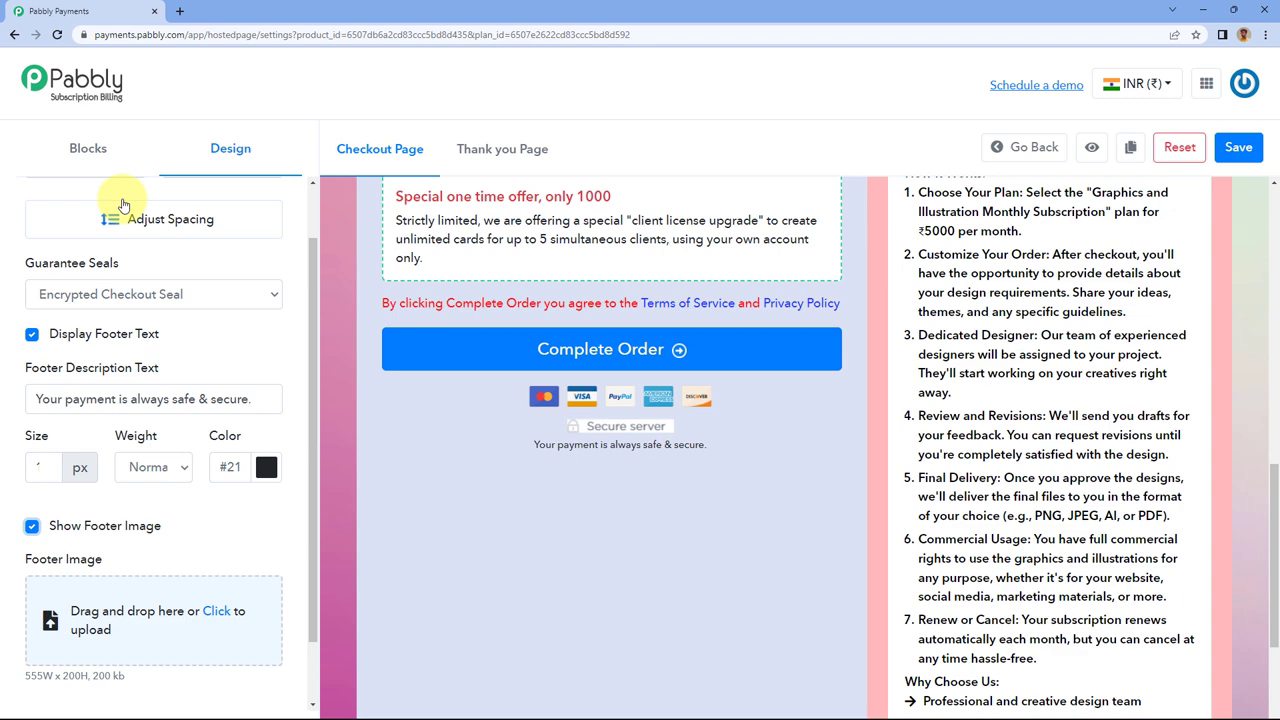
Open the design settings of the Custom Field block and show the customer details section in the checkout page preview.
click(88, 150)
scroll(160, 445, down, 5)
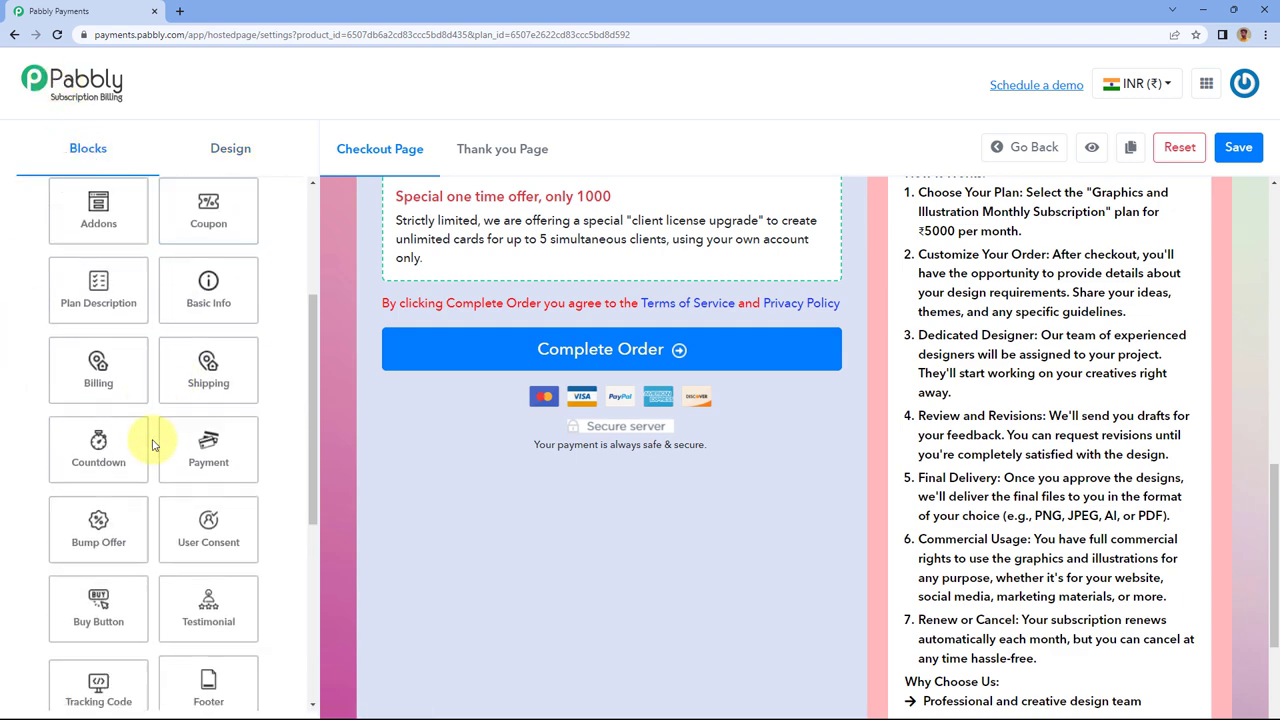
scroll(153, 441, down, 1)
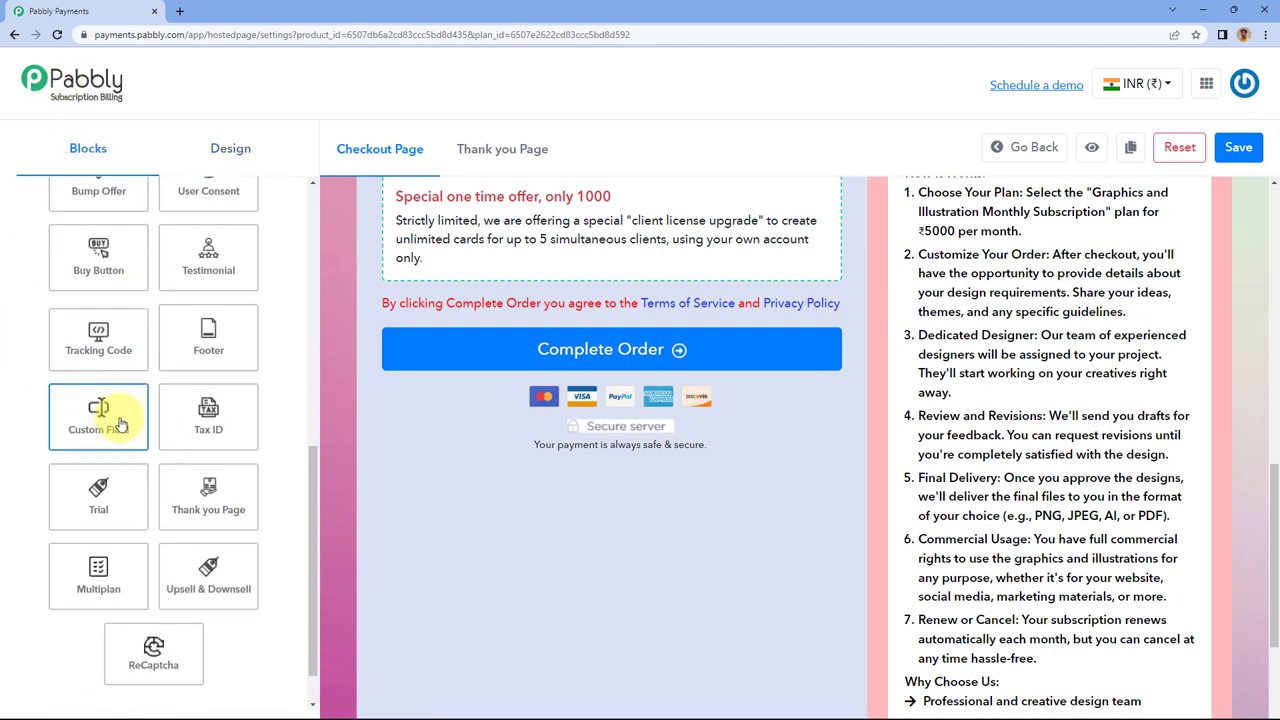
click(121, 421)
scroll(430, 420, up, 5)
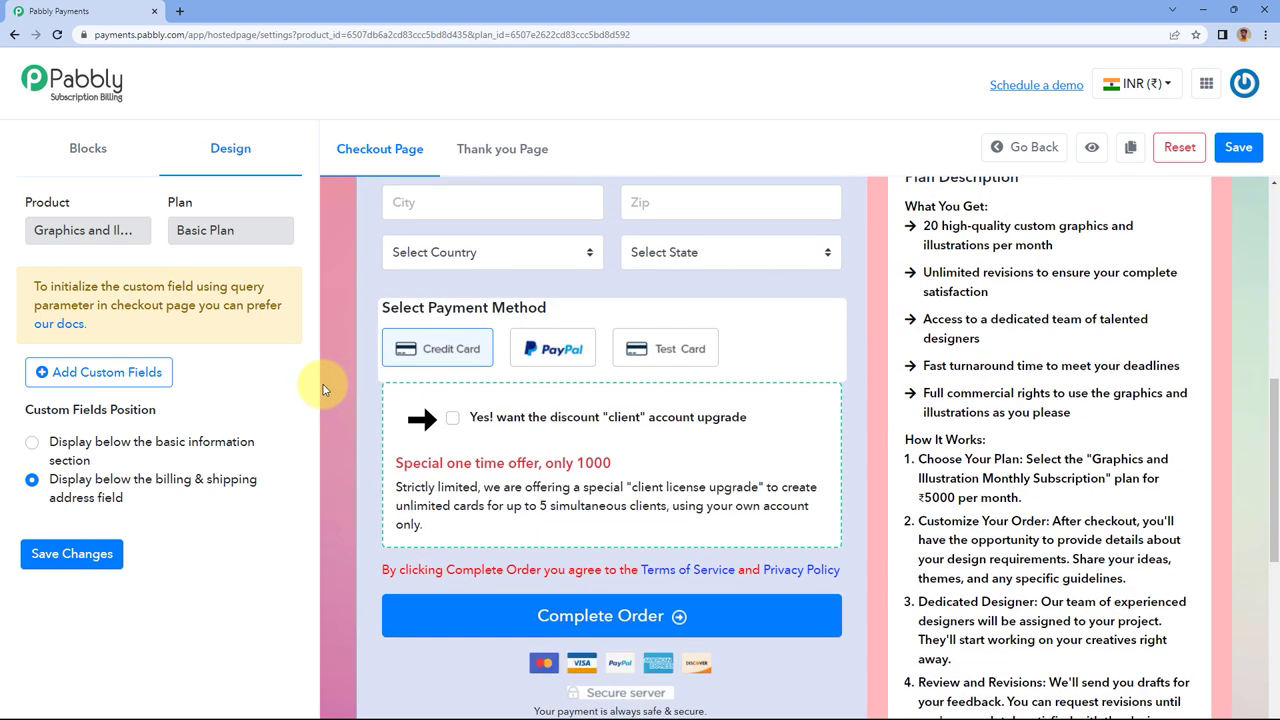
scroll(409, 374, up, 2)
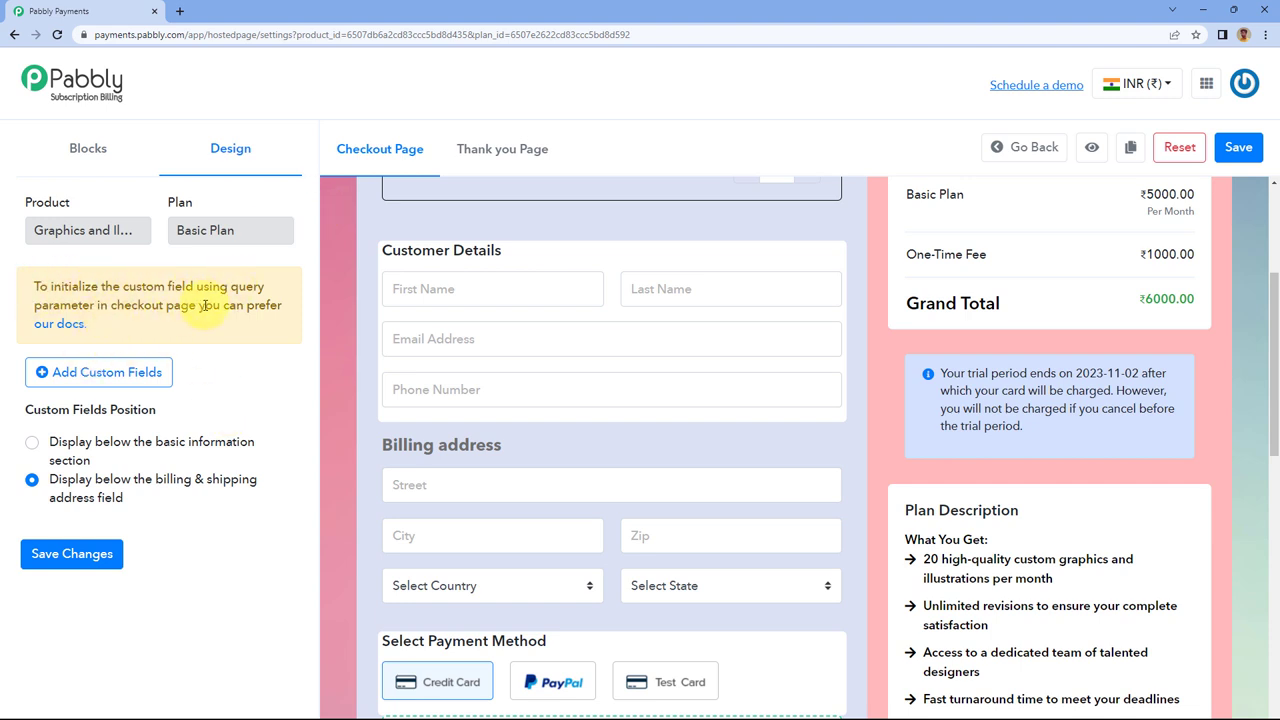
Open the linked documentation on prefilling custom and normal checkout fields, review its URL parameters and embed code examples, and close it.
click(71, 324)
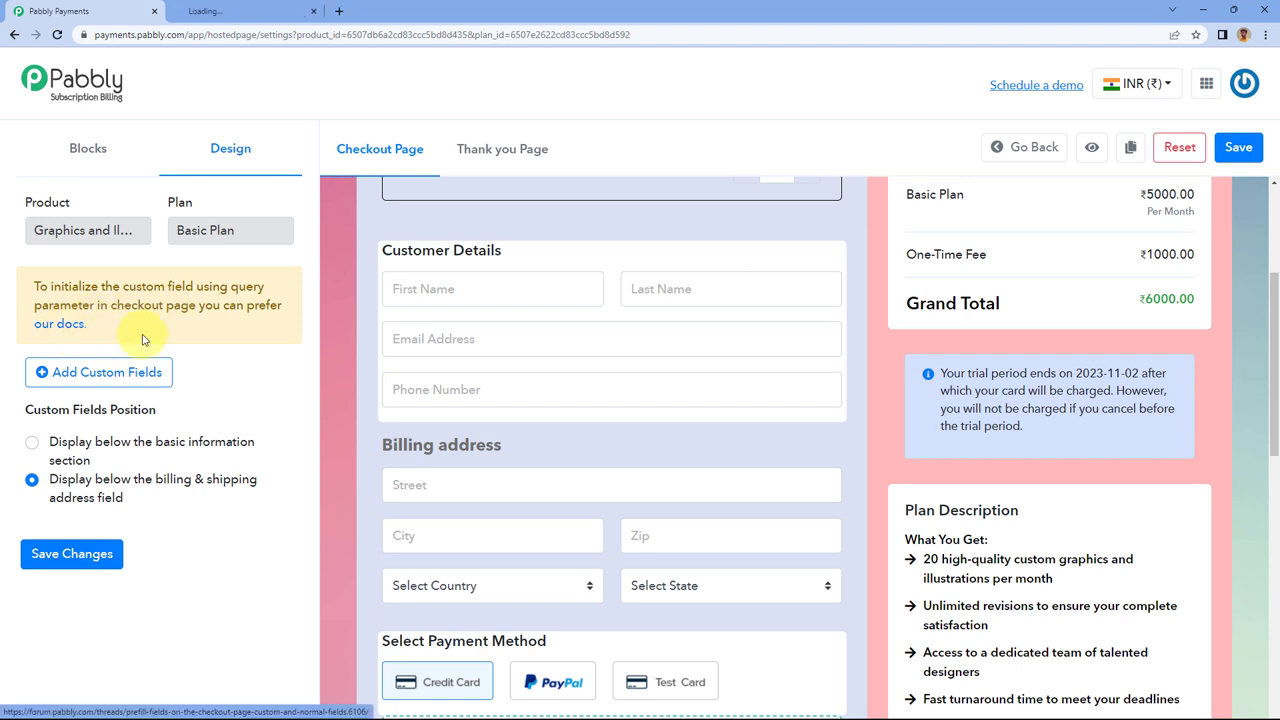
click(60, 323)
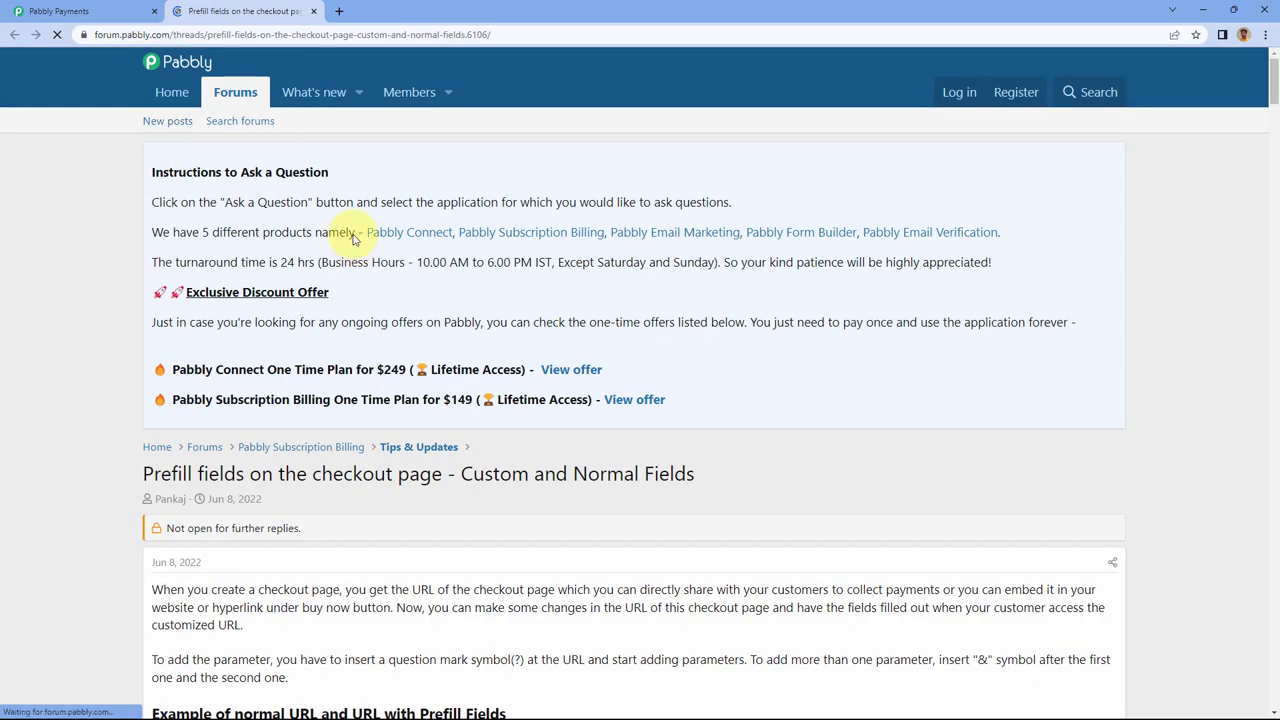
scroll(523, 320, down, 2)
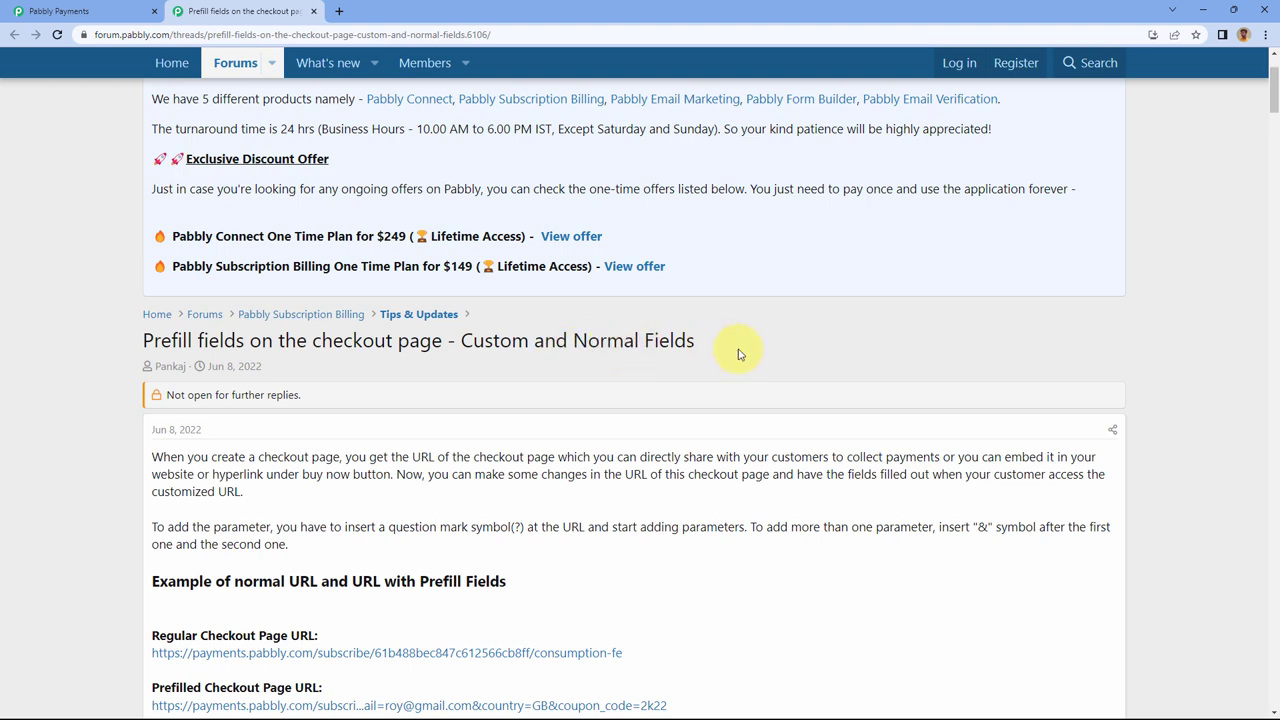
scroll(614, 363, down, 7)
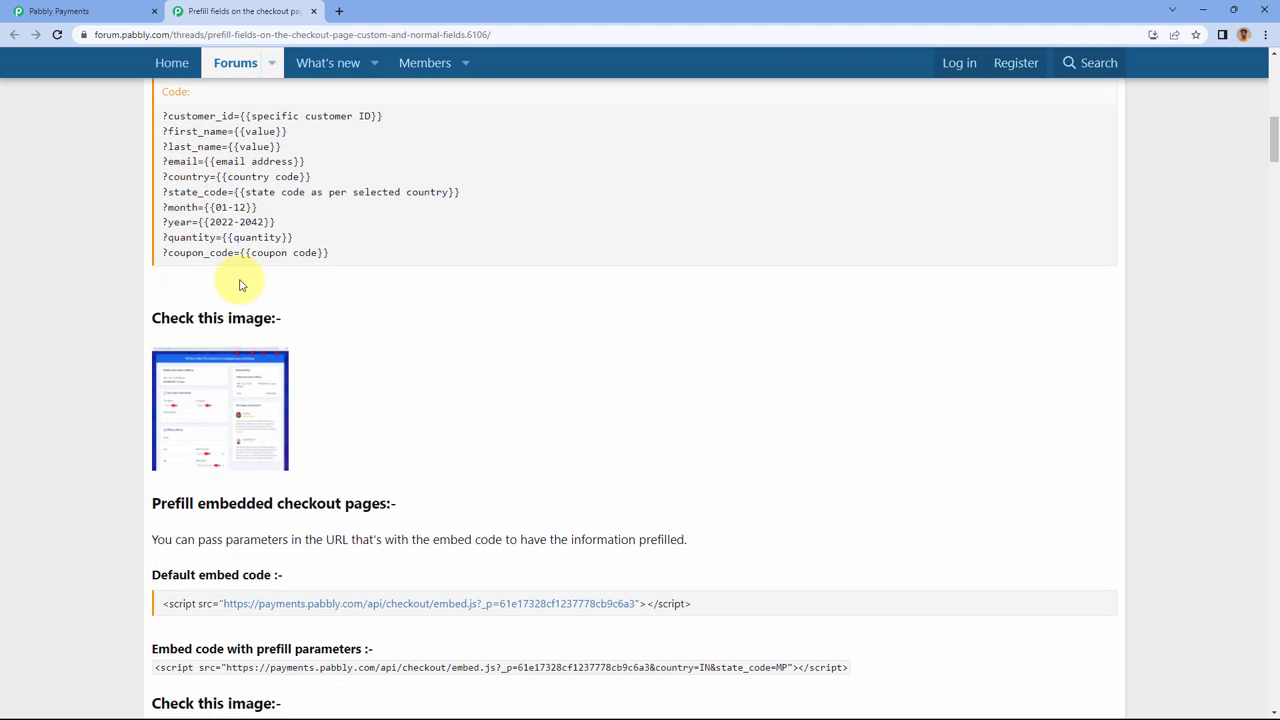
scroll(240, 285, down, 5)
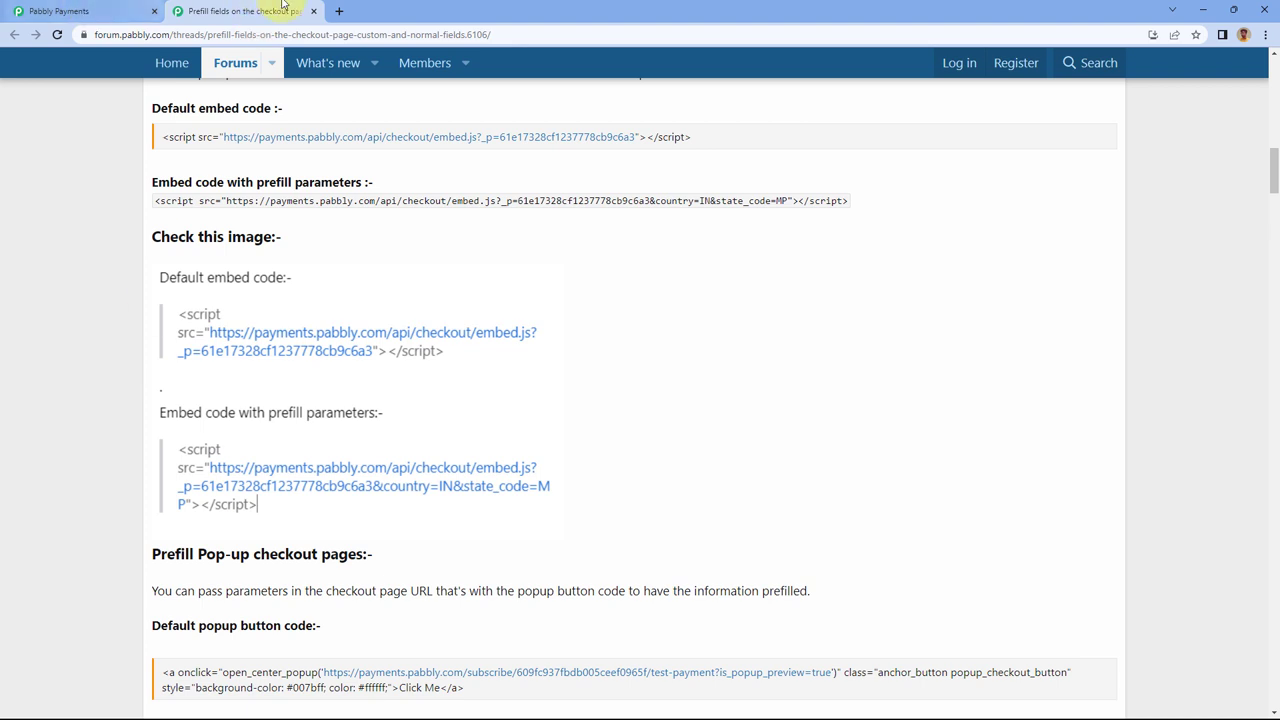
click(314, 11)
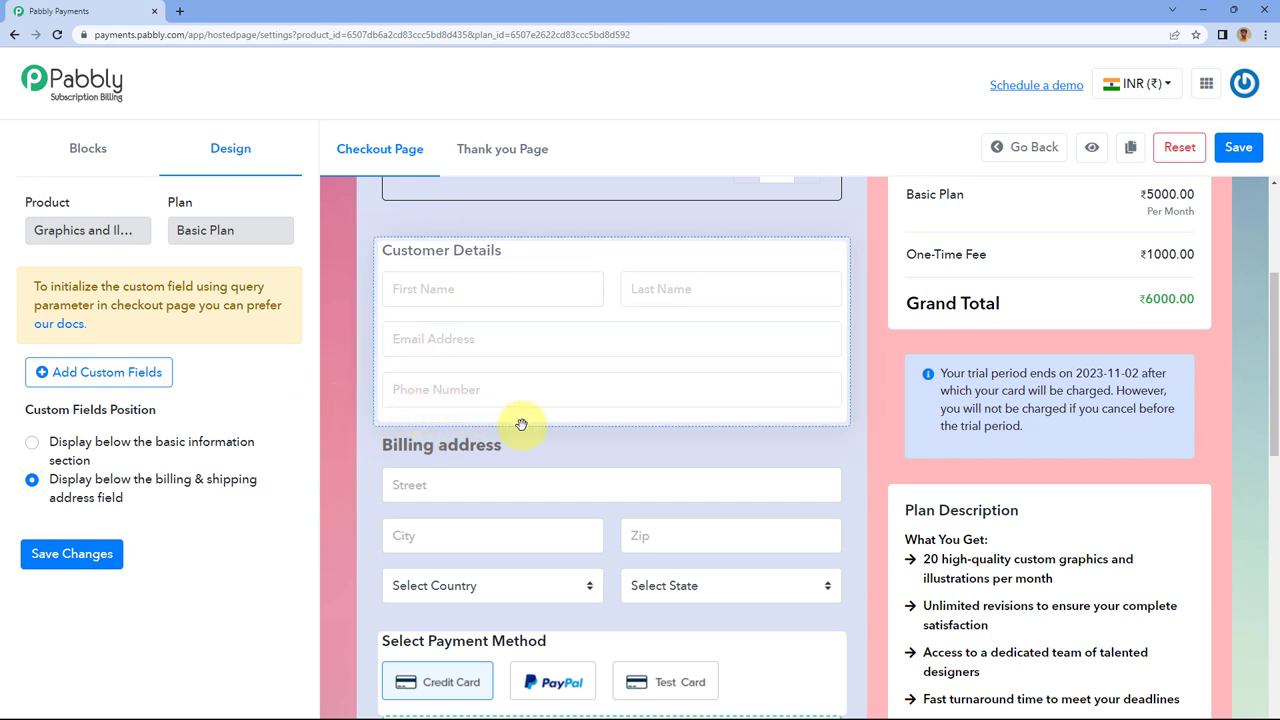
Set the custom fields position to display below the basic information section.
scroll(521, 424, down, 2)
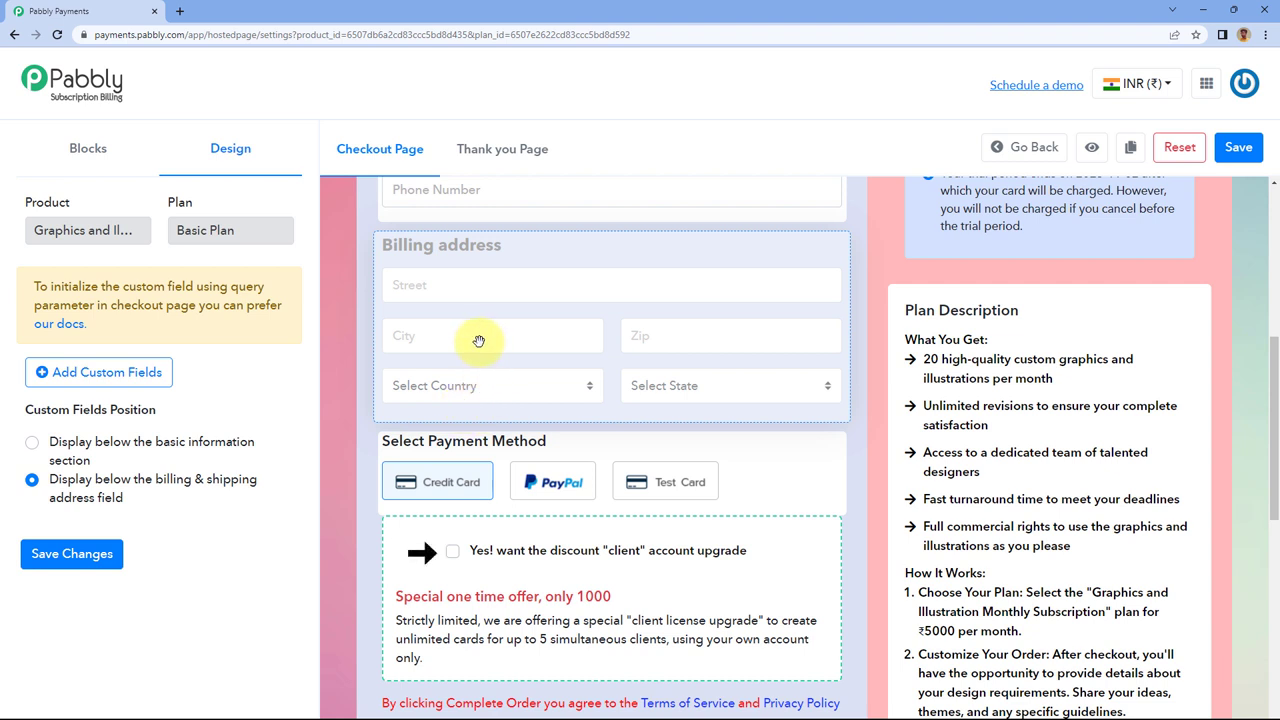
click(33, 443)
scroll(400, 355, up, 2)
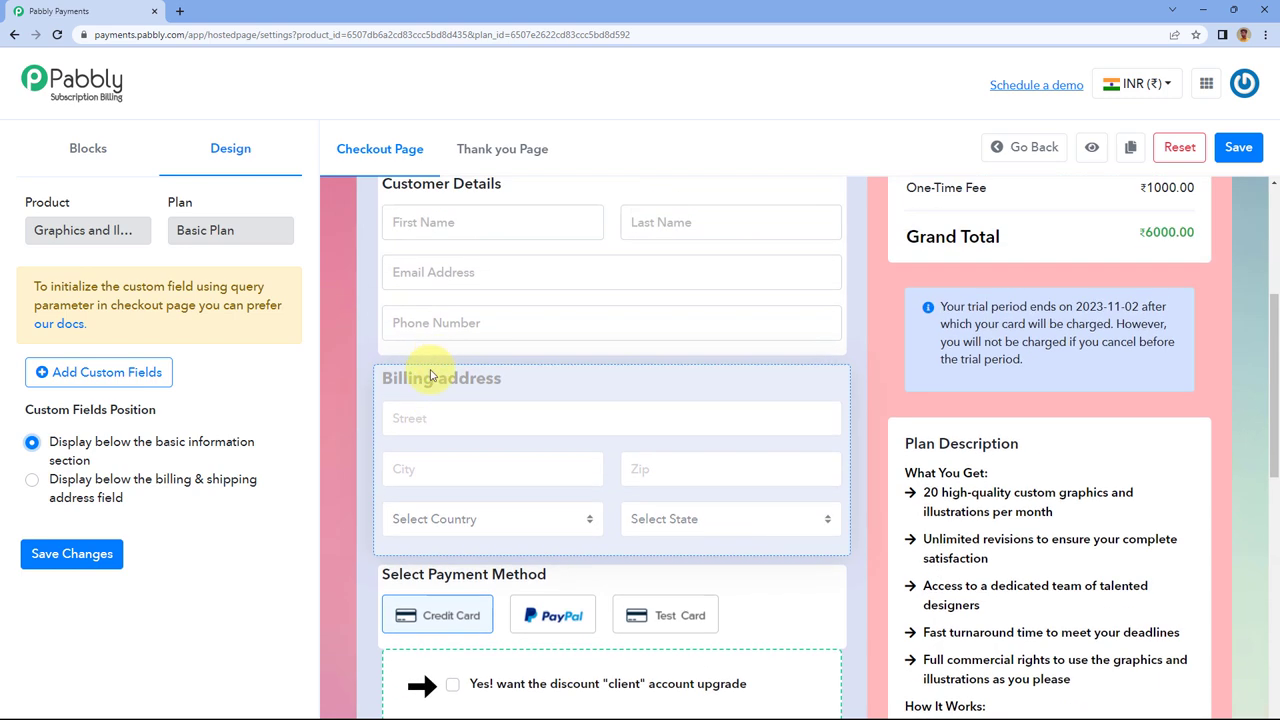
Add a custom field of type Text with the label PAN Card ID.
click(95, 376)
scroll(142, 398, down, 1)
click(142, 398)
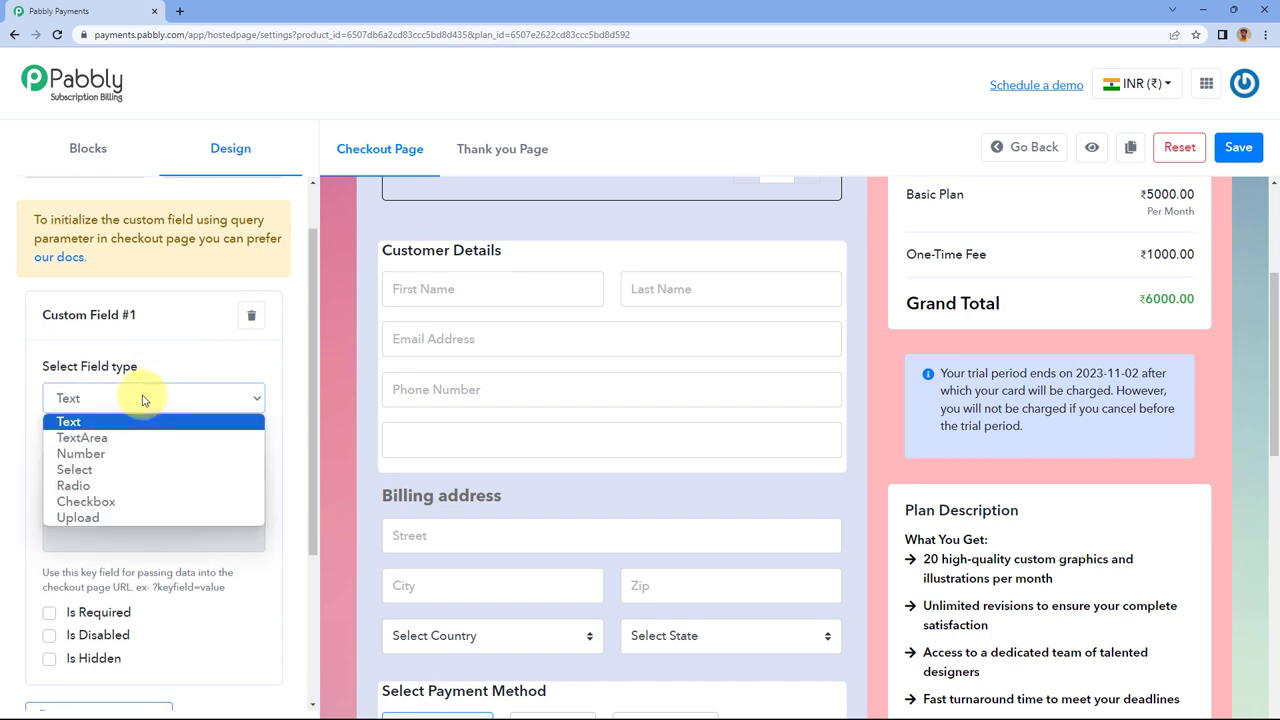
click(90, 425)
click(93, 470)
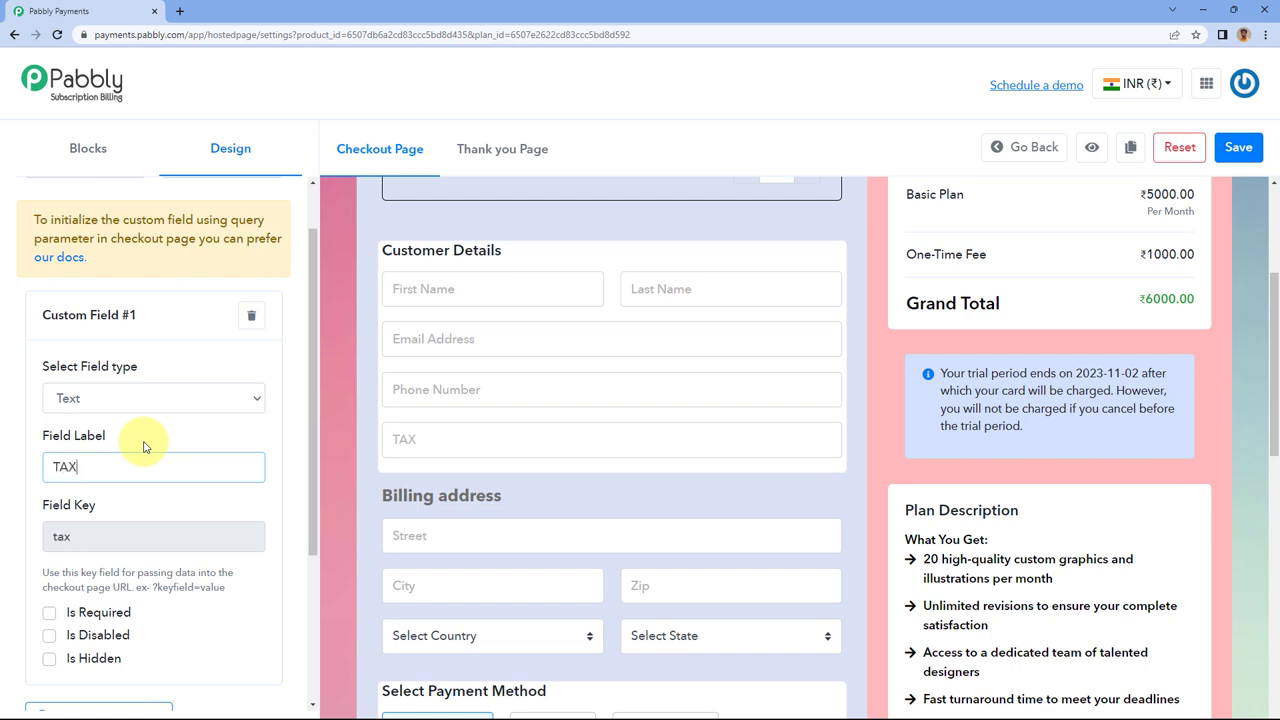
text(TAX ID)
key(ctrl+a)
text(PAN)
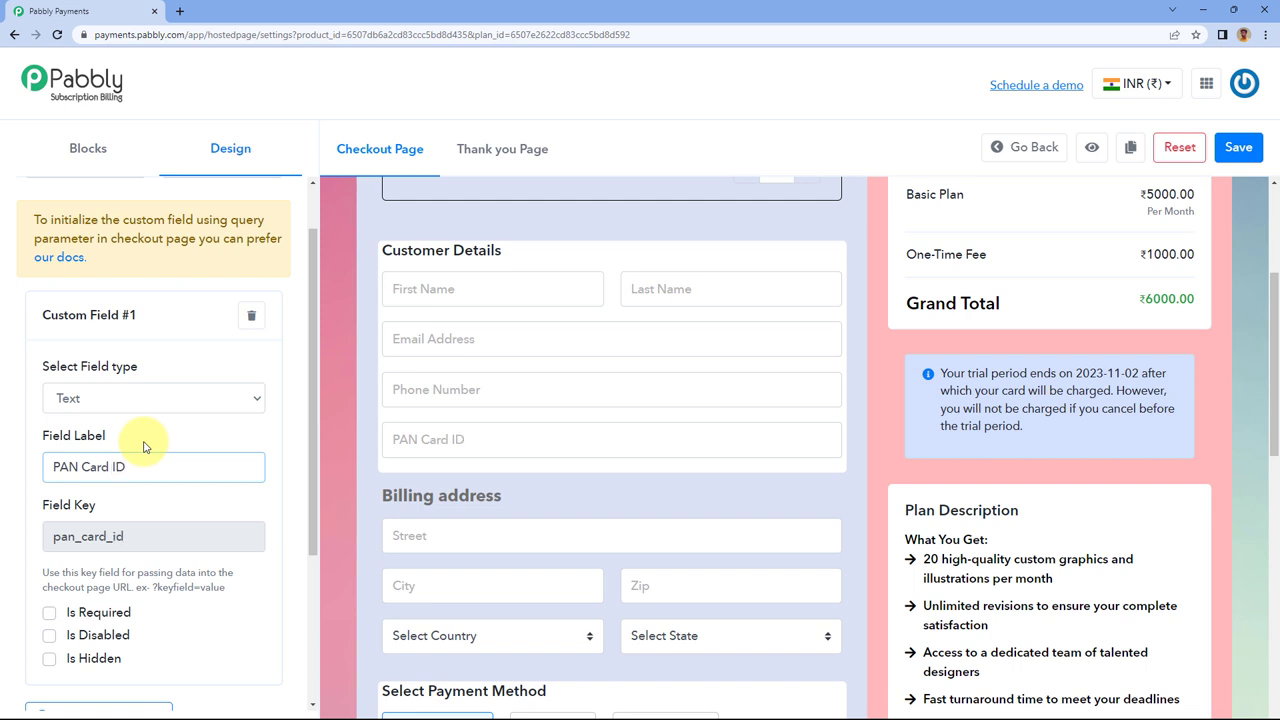
Try the disabled and hidden options on the PAN Card ID field, clear both, and make the field required.
scroll(143, 447, down, 3)
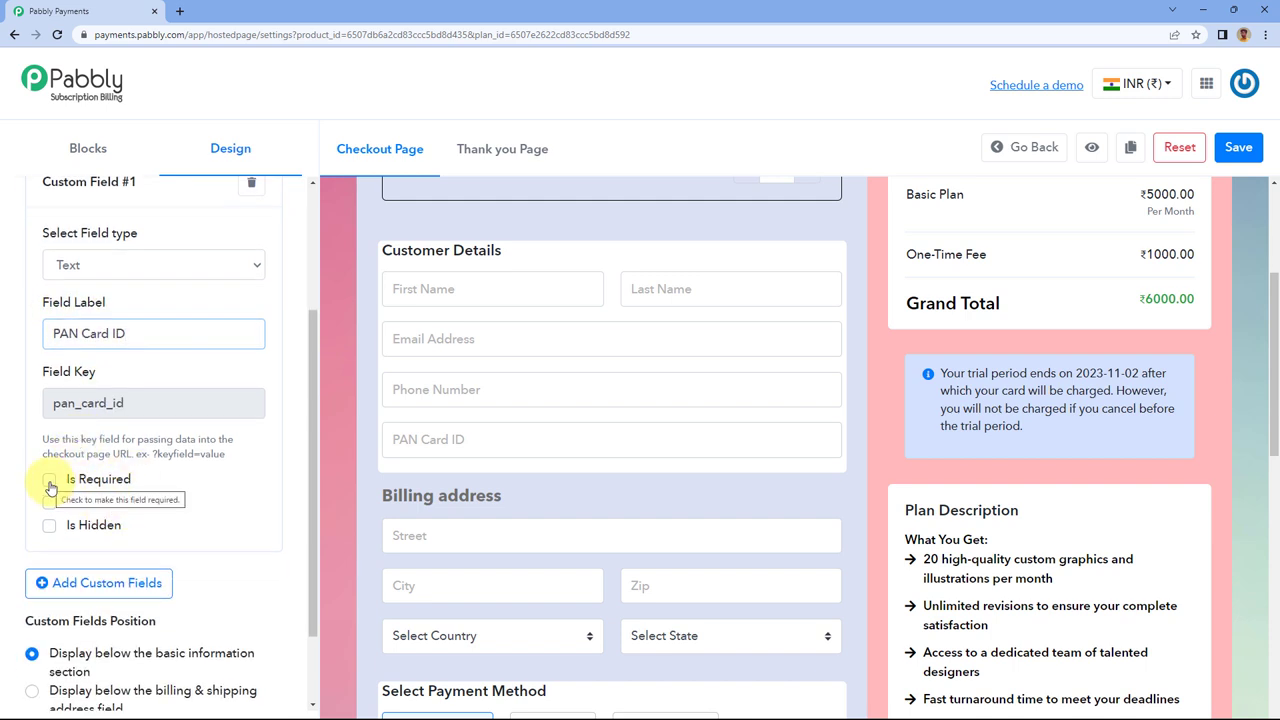
click(48, 503)
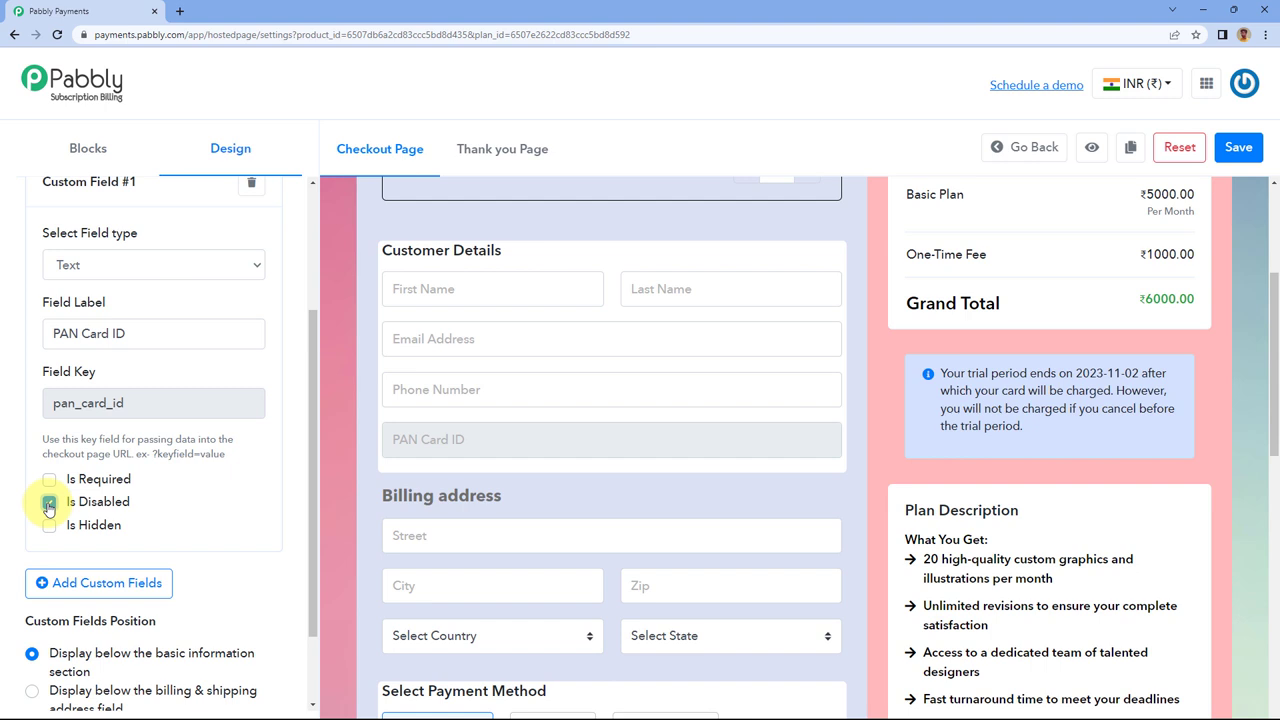
click(52, 529)
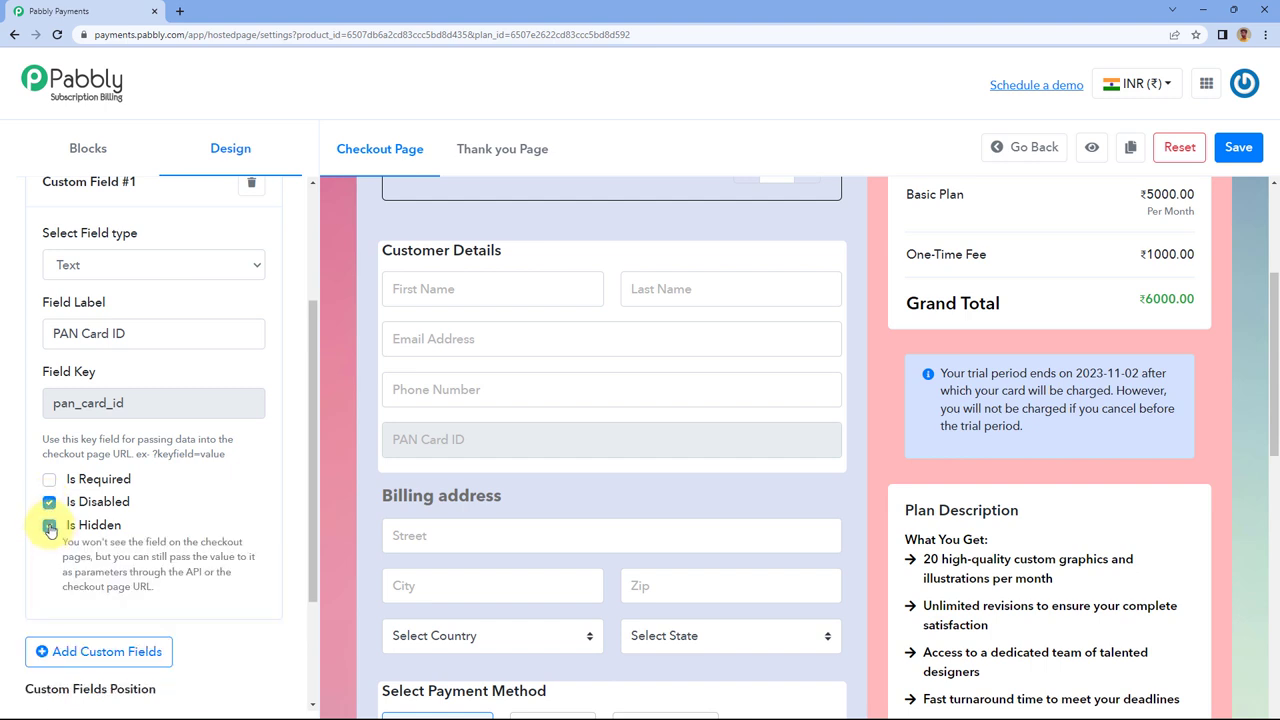
click(50, 528)
click(48, 503)
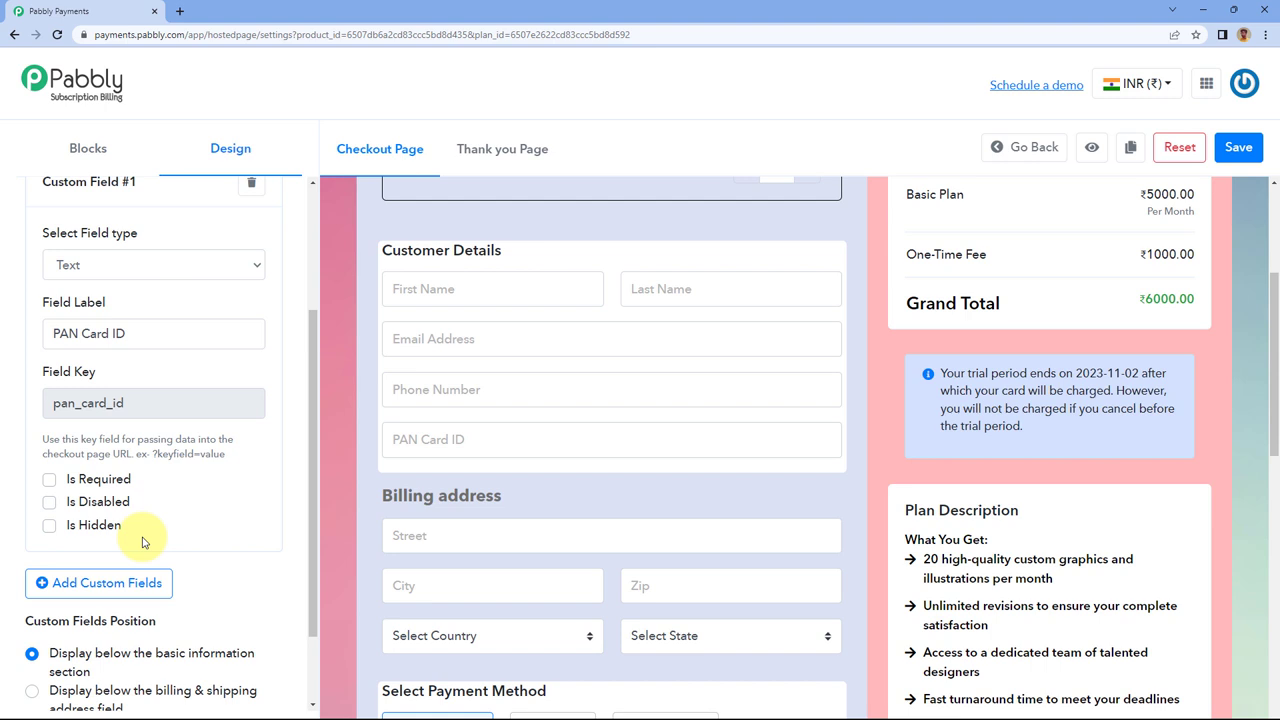
click(49, 484)
Add seven more blank text custom fields after the PAN Card ID field, up to Custom Field #8.
scroll(229, 491, down, 2)
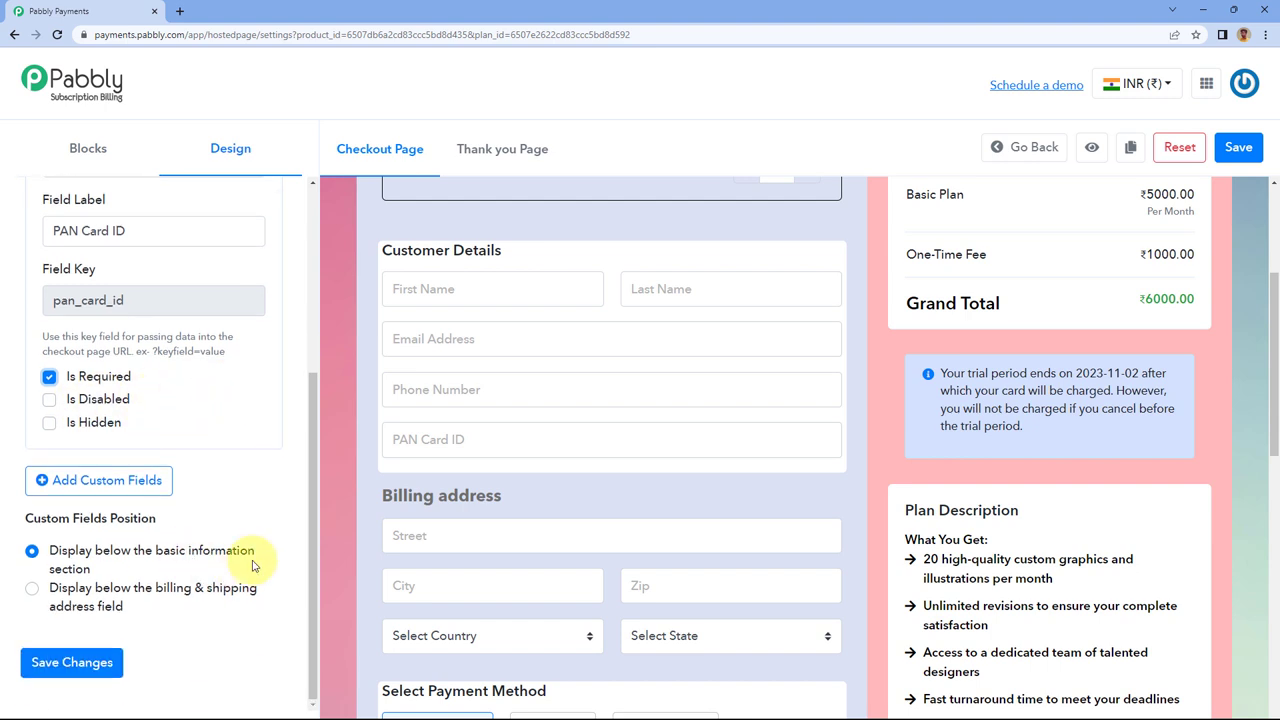
click(123, 490)
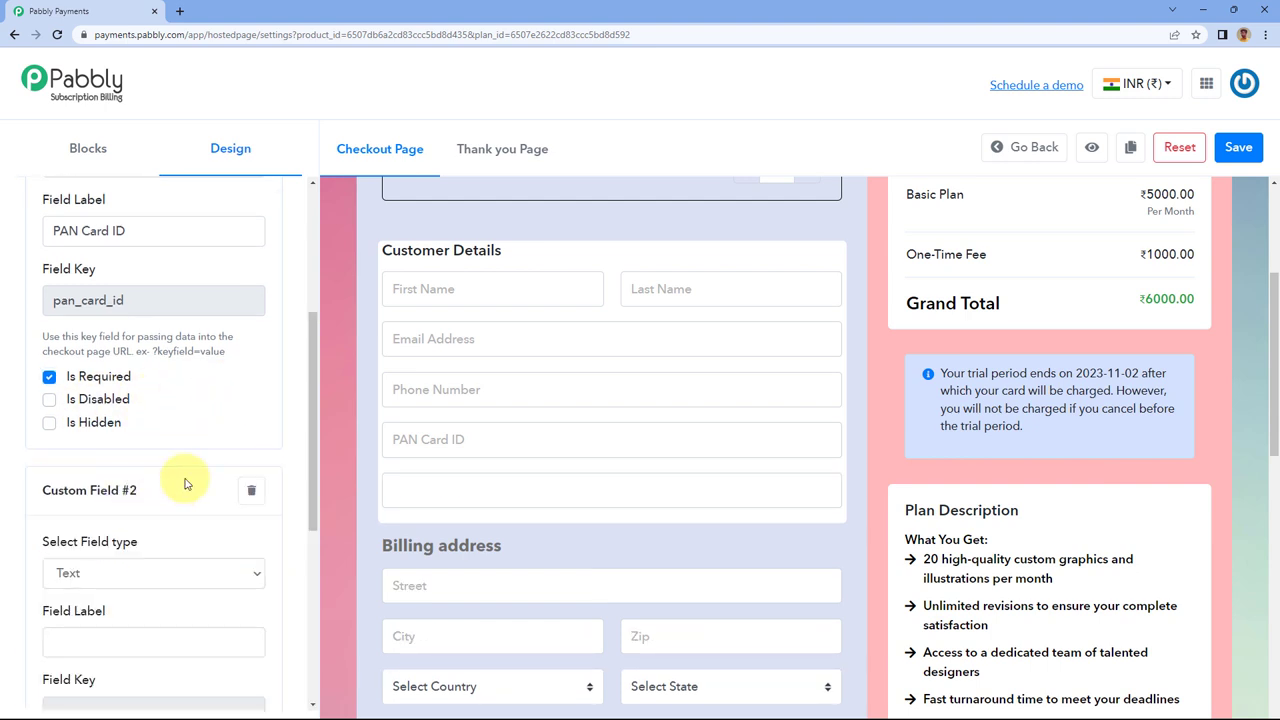
scroll(163, 491, down, 5)
click(138, 492)
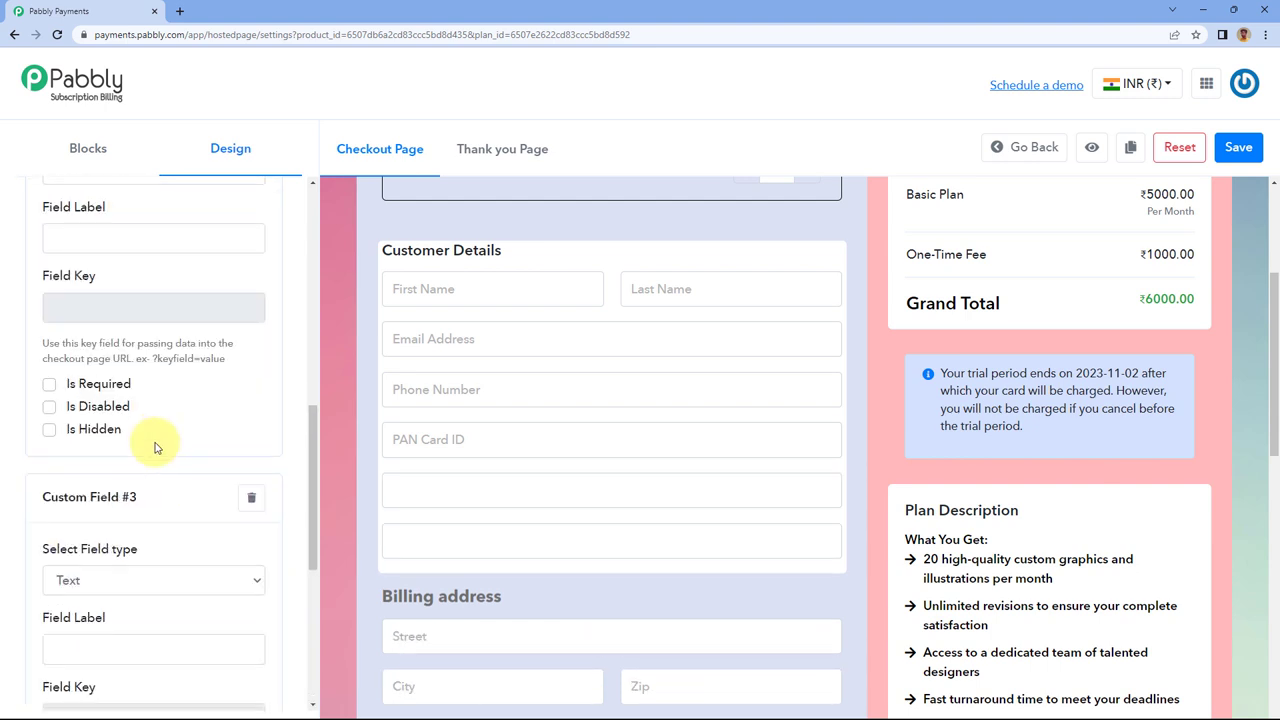
scroll(140, 420, down, 5)
click(134, 569)
scroll(193, 474, down, 2)
scroll(193, 474, down, 3)
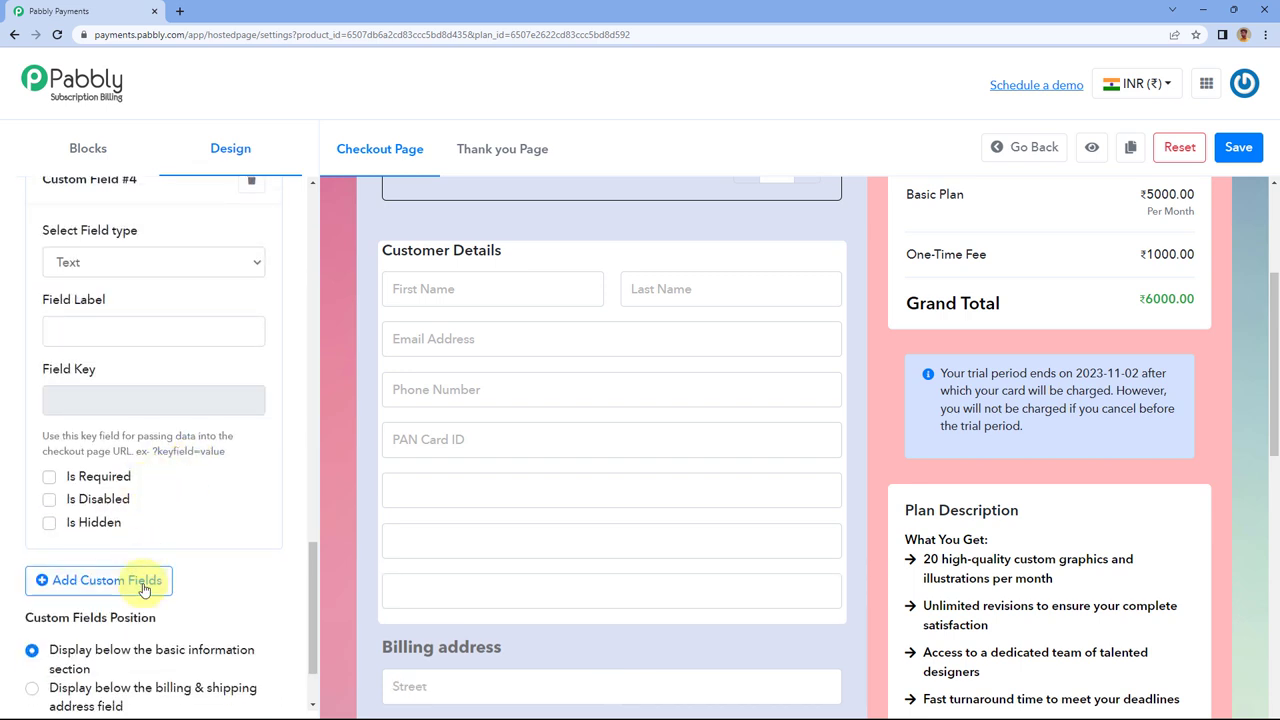
click(140, 581)
scroll(160, 520, down, 3)
click(133, 658)
scroll(166, 508, down, 4)
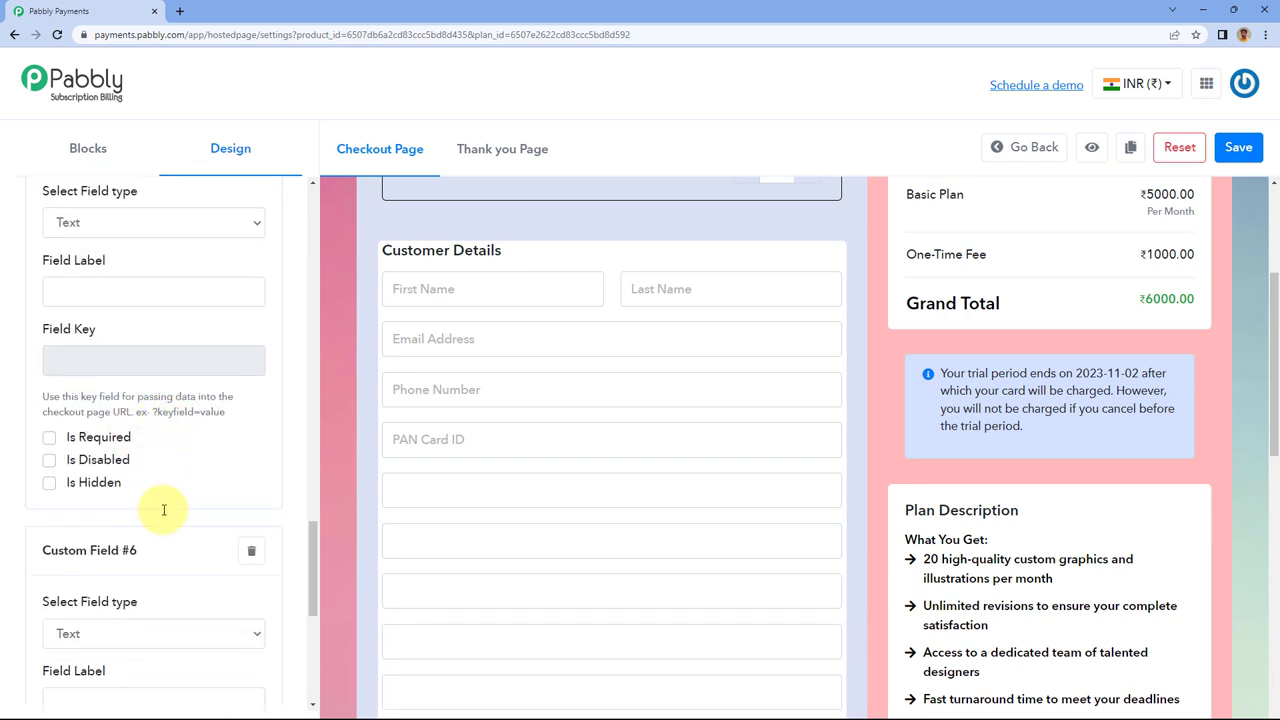
click(160, 603)
scroll(195, 500, down, 1)
scroll(195, 500, down, 2)
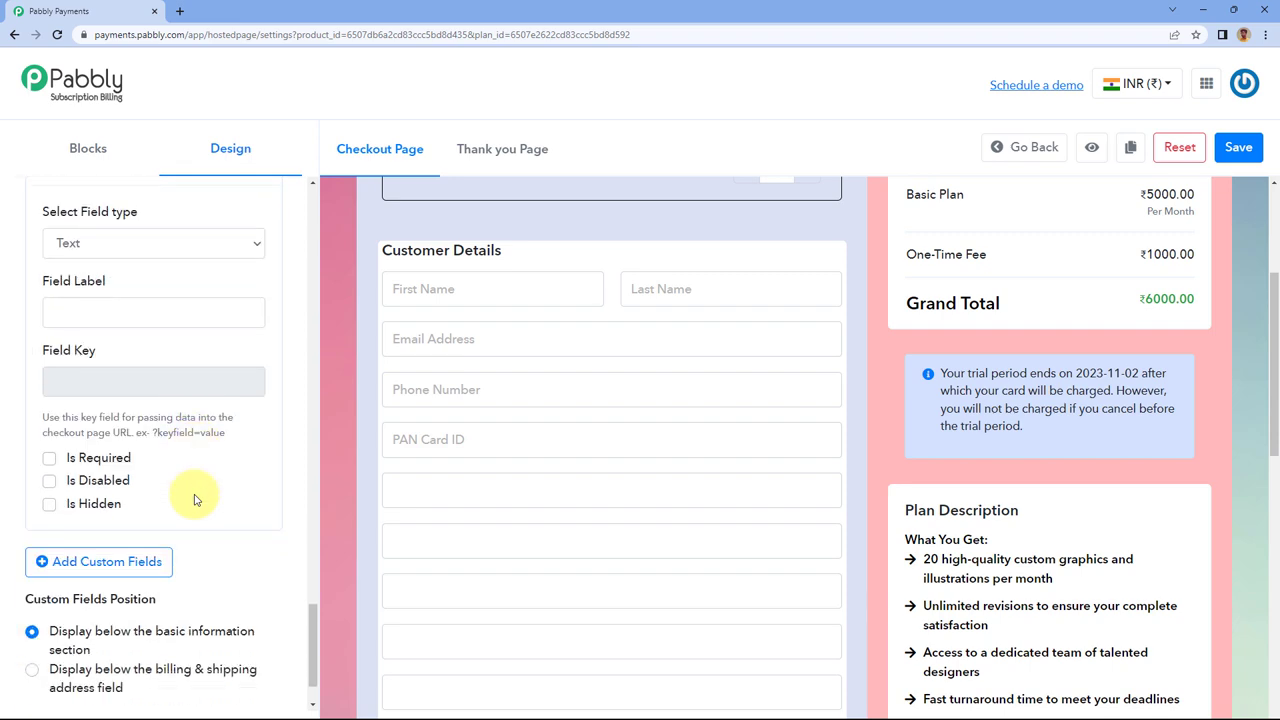
click(143, 477)
scroll(486, 500, down, 3)
Delete the seven blank custom fields, keeping only the PAN Card ID field.
scroll(452, 450, up, 5)
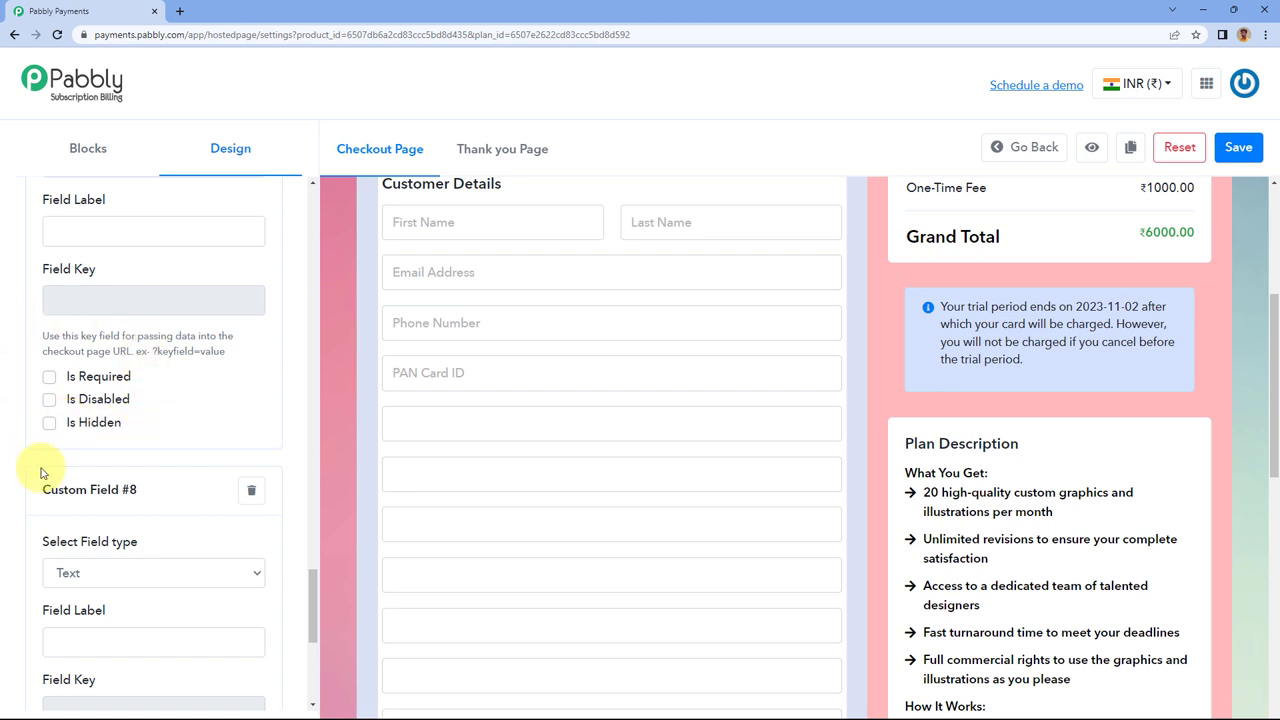
scroll(188, 320, up, 1)
scroll(188, 320, up, 8)
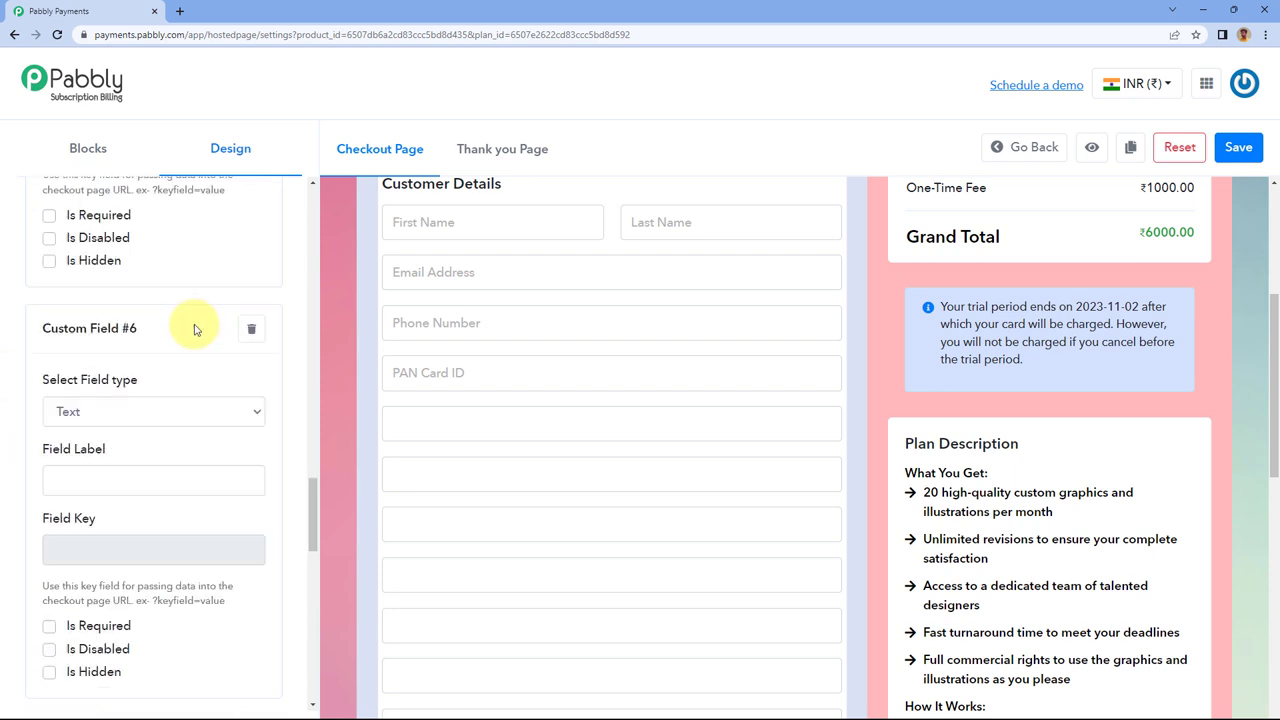
scroll(235, 350, down, 1)
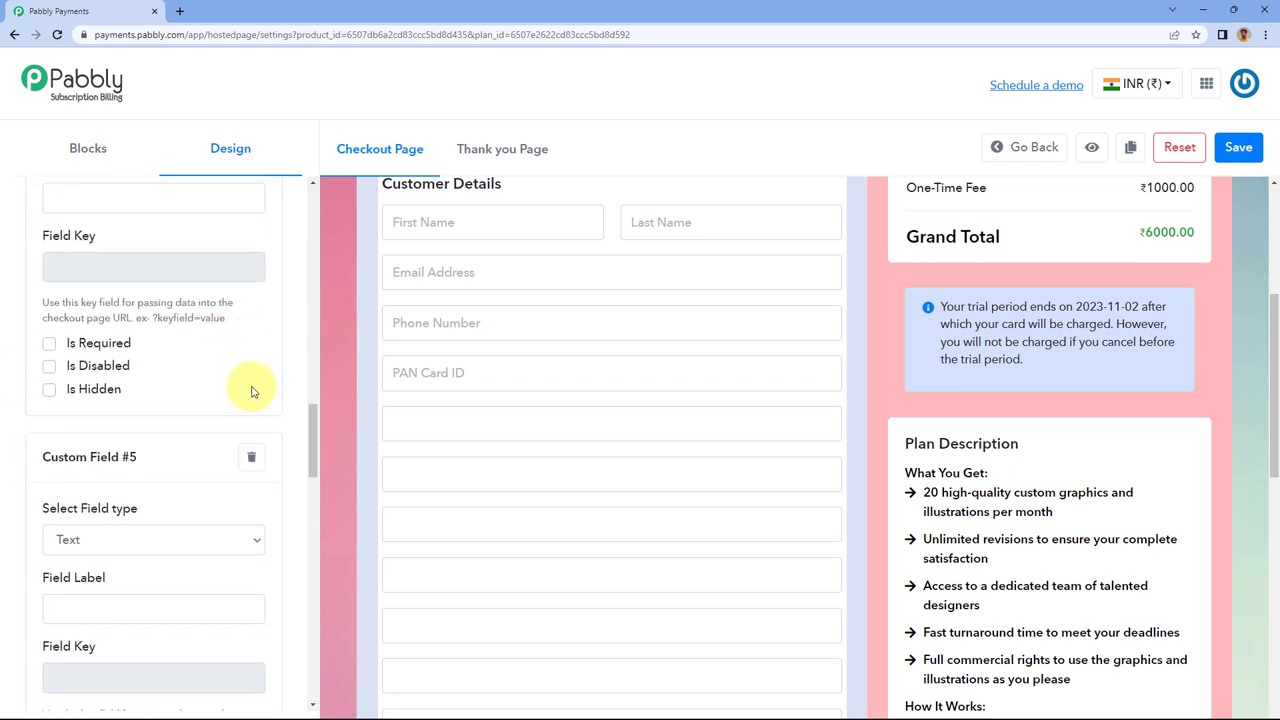
click(251, 457)
click(251, 457)
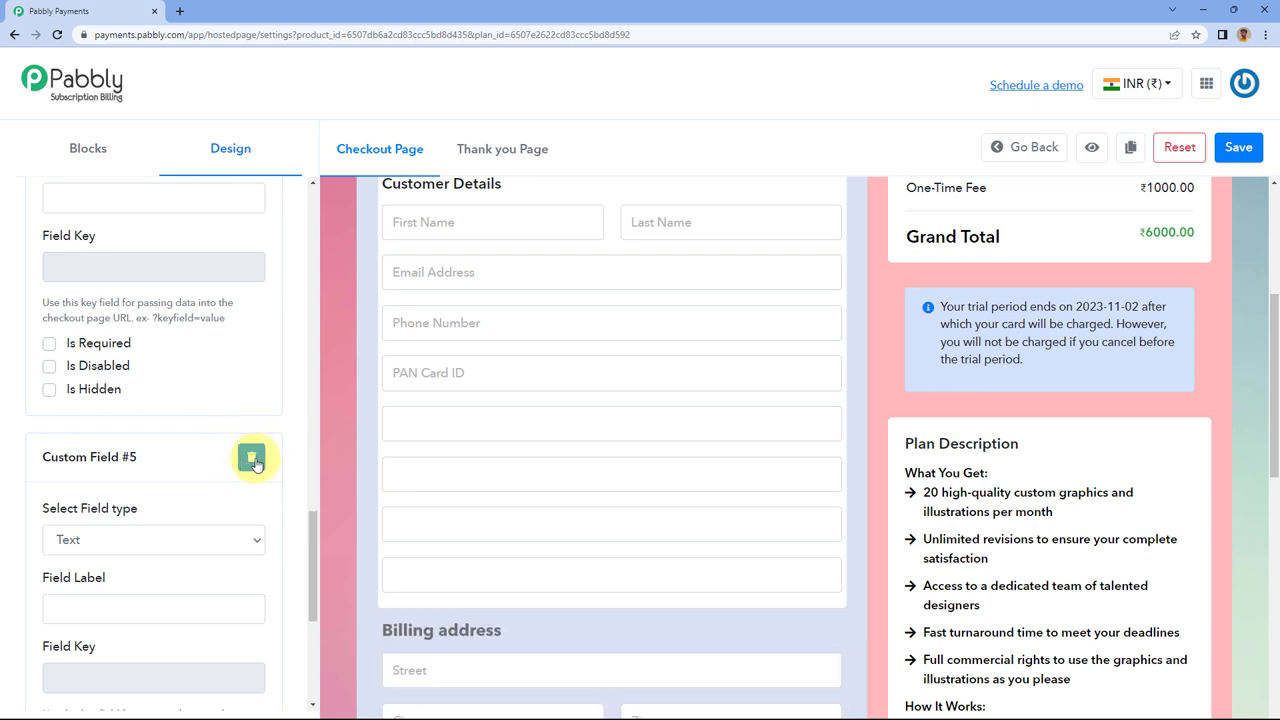
click(251, 457)
scroll(254, 440, up, 3)
click(251, 346)
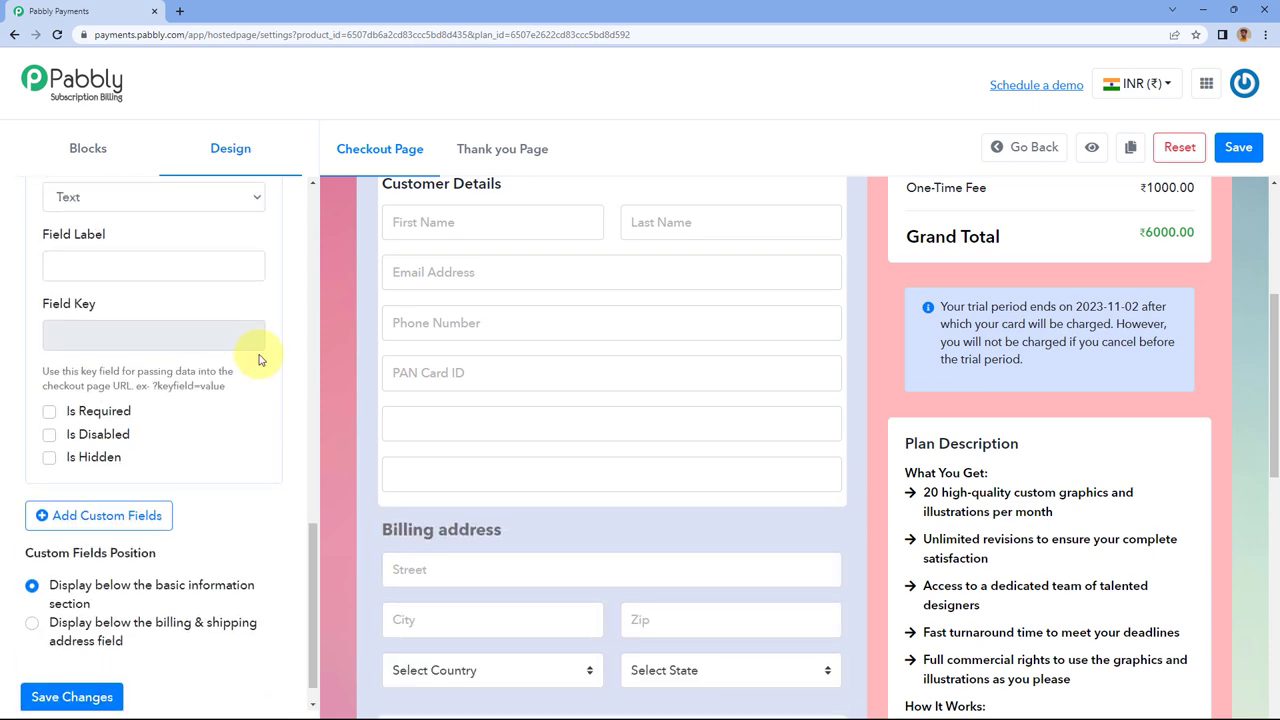
scroll(257, 357, up, 2)
click(251, 345)
scroll(257, 357, up, 3)
click(254, 408)
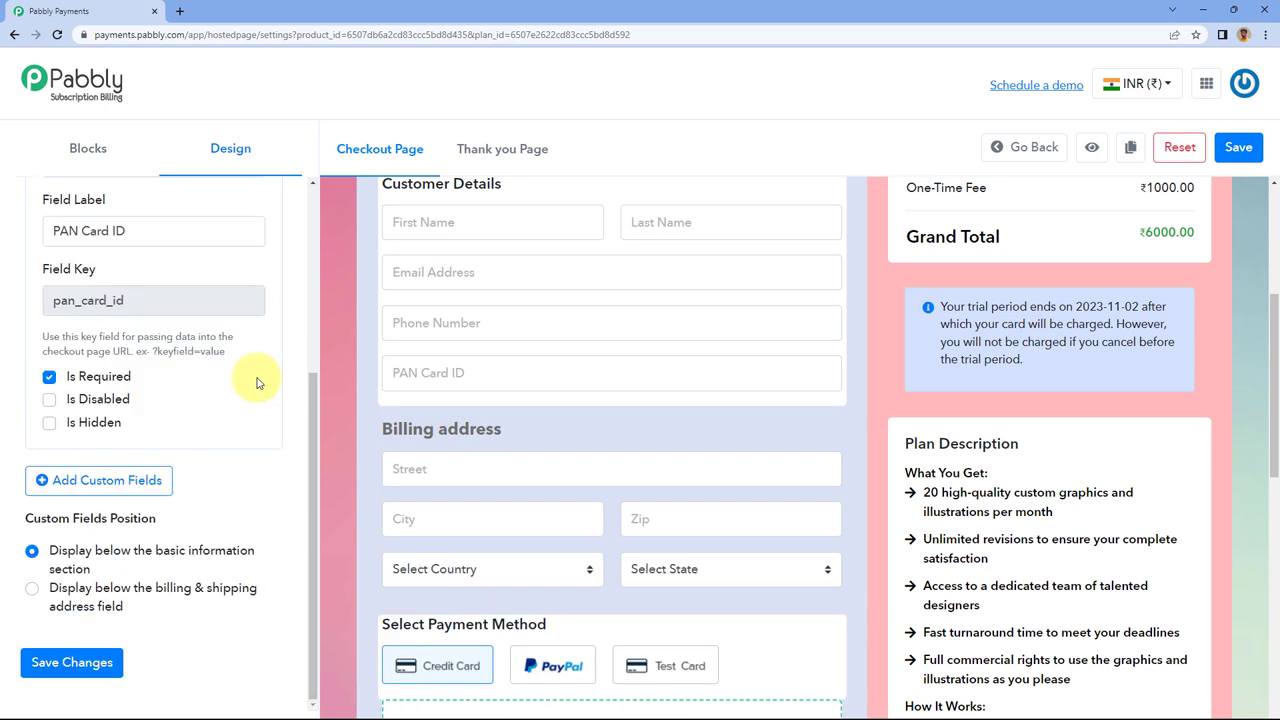
Save the custom field changes with PAN Card ID as the single required field.
scroll(265, 390, up, 1)
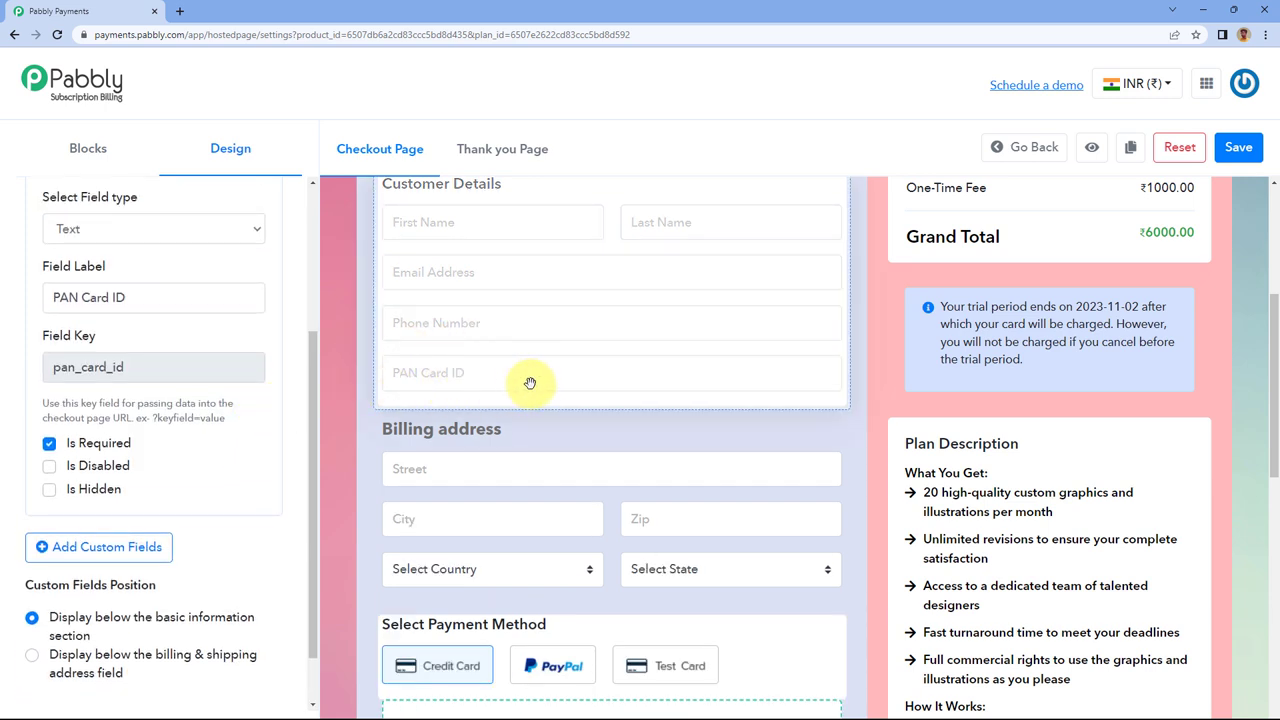
scroll(263, 434, down, 1)
click(74, 664)
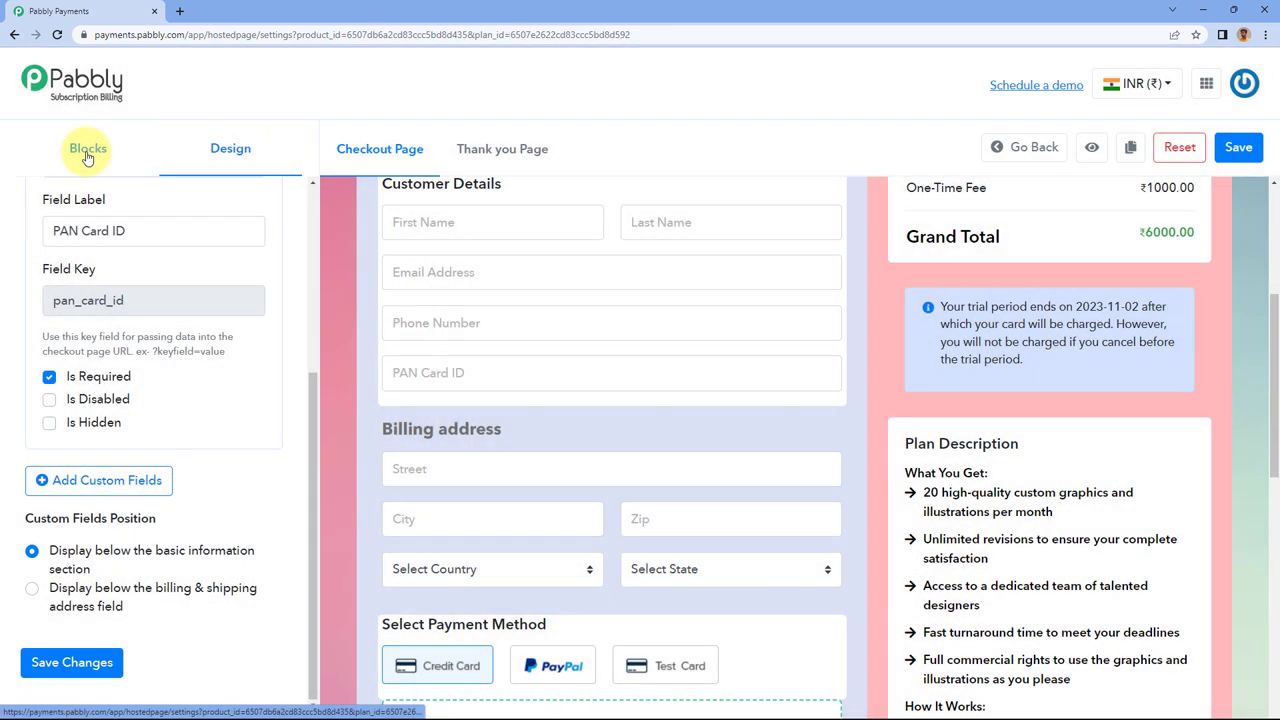
Open the Tax ID block's settings and set its field label to Tax ID.
click(87, 150)
scroll(86, 400, down, 3)
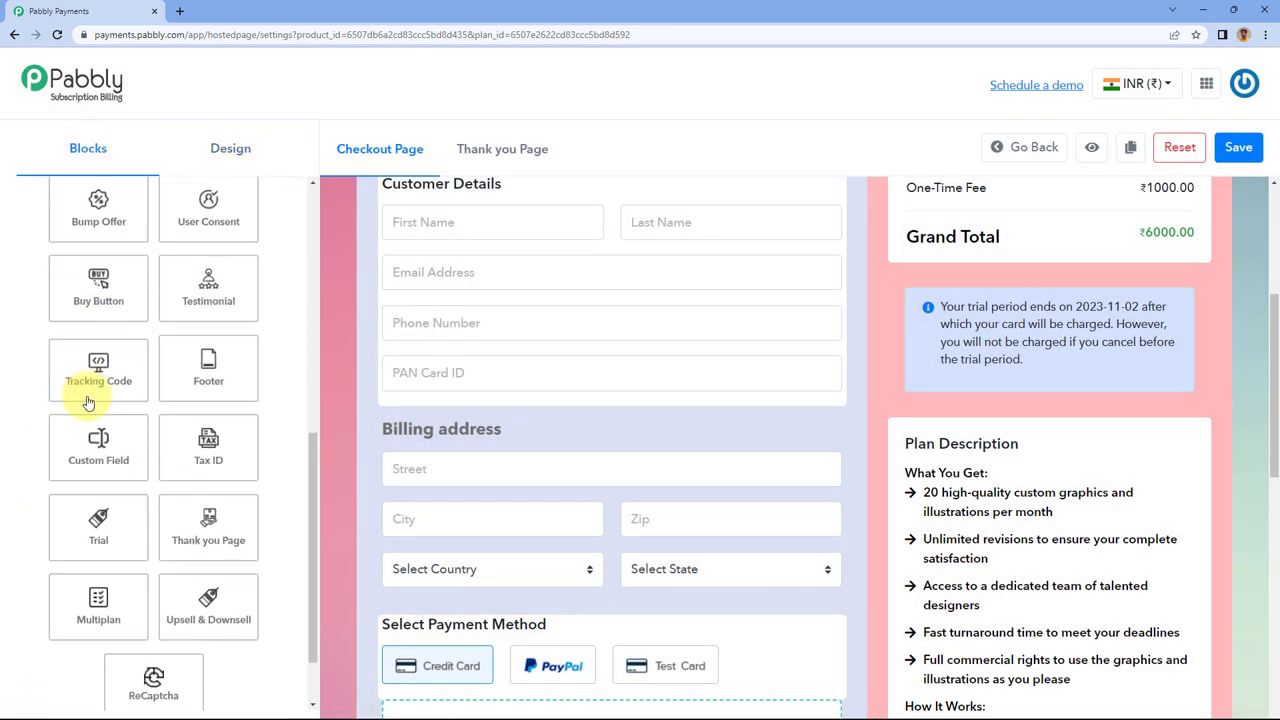
scroll(88, 412, down, 1)
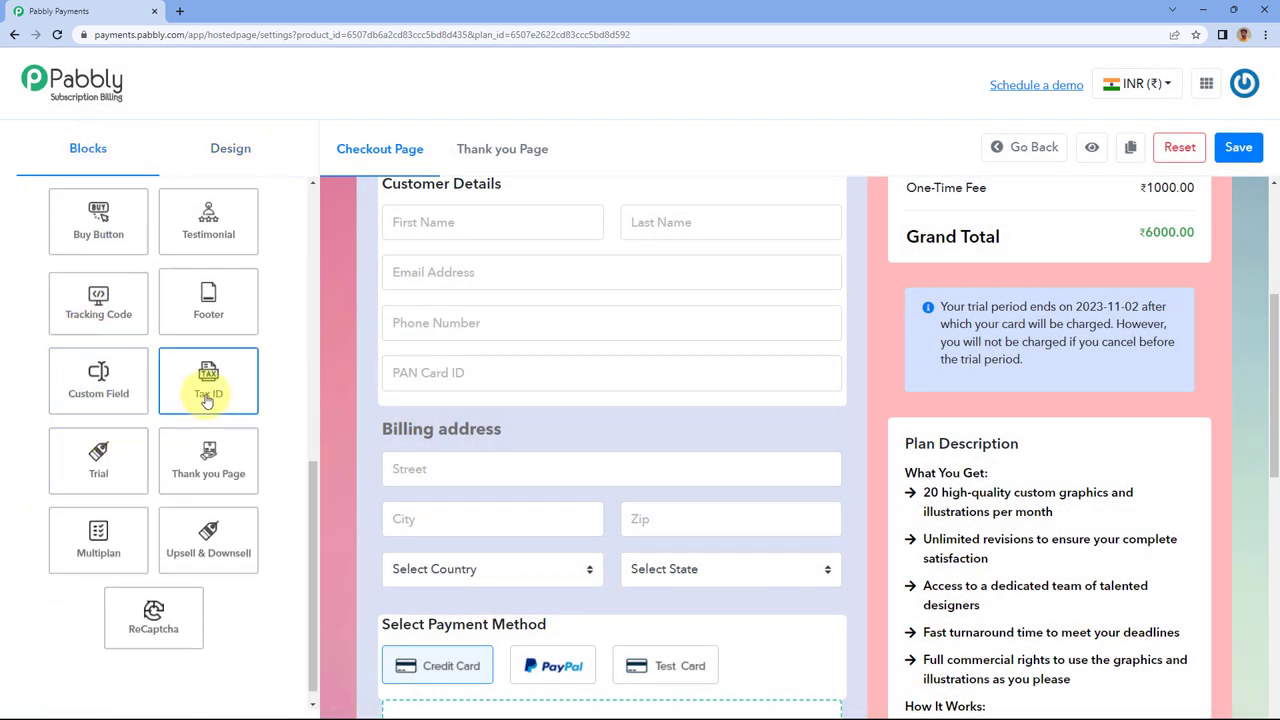
click(207, 398)
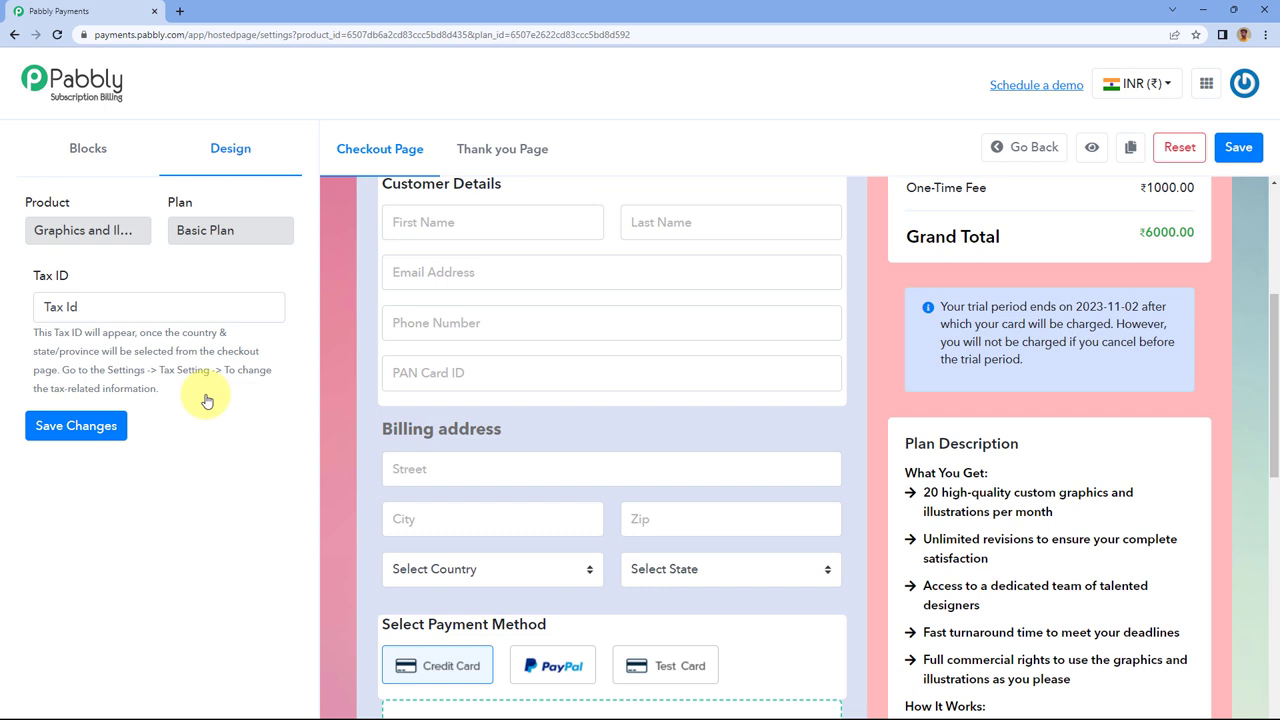
click(129, 301)
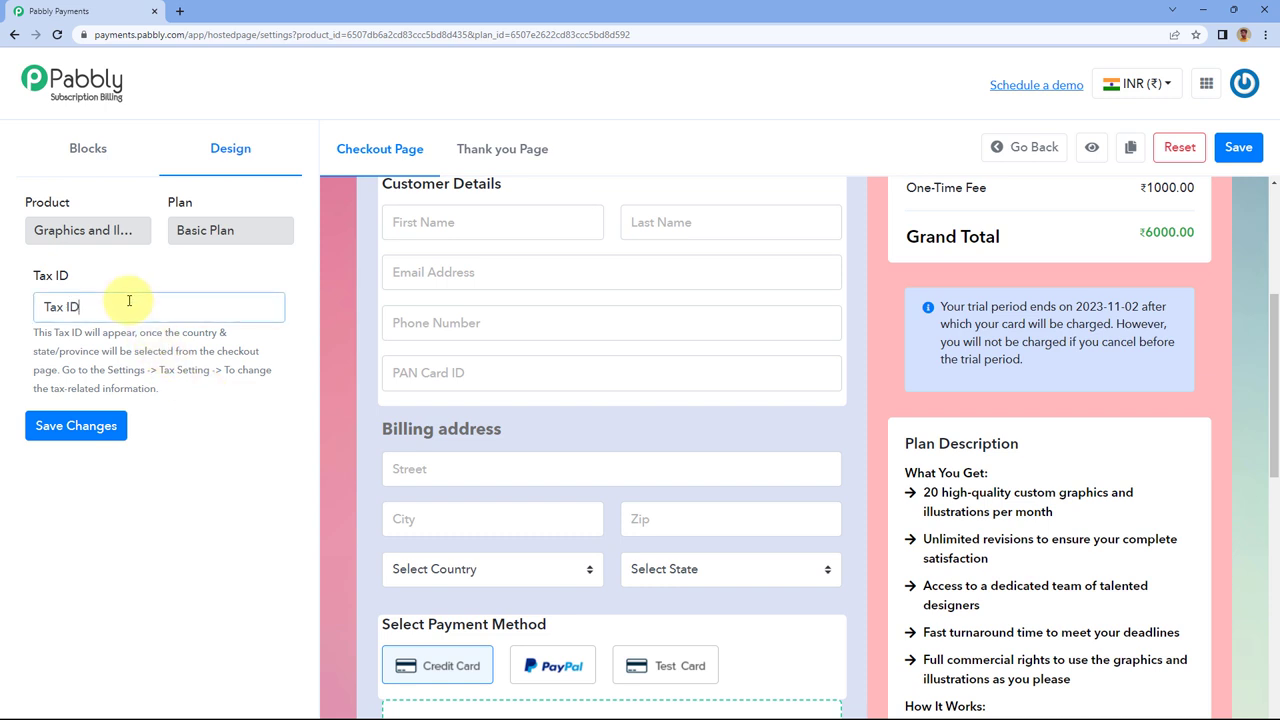
click(128, 274)
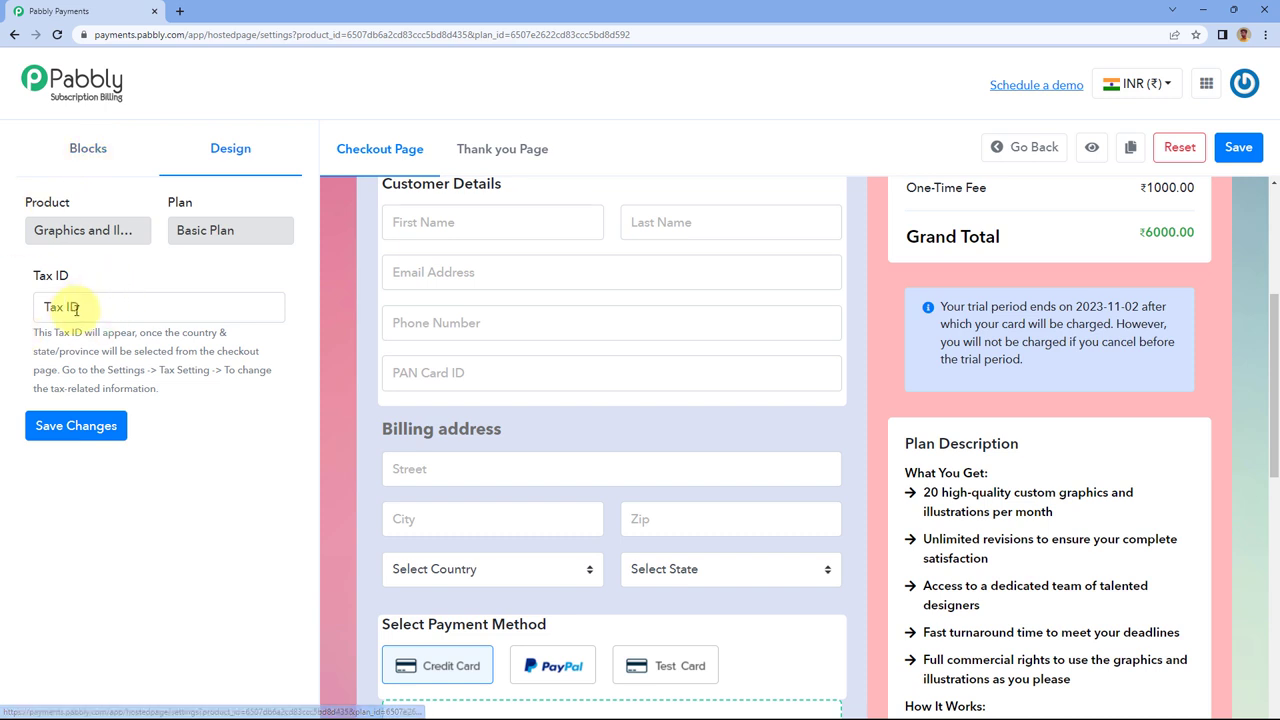
Open the Trial block's settings and review its message fields alongside the trial notice in the checkout preview.
click(88, 147)
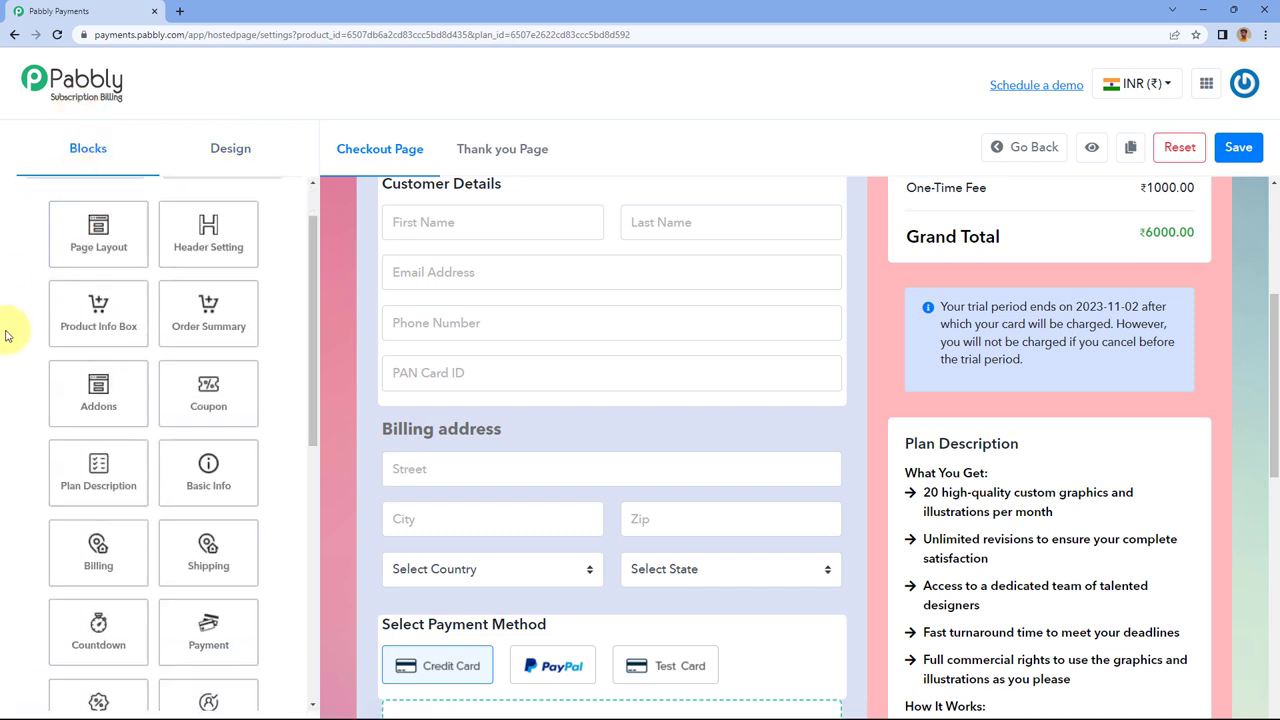
scroll(5, 335, down, 6)
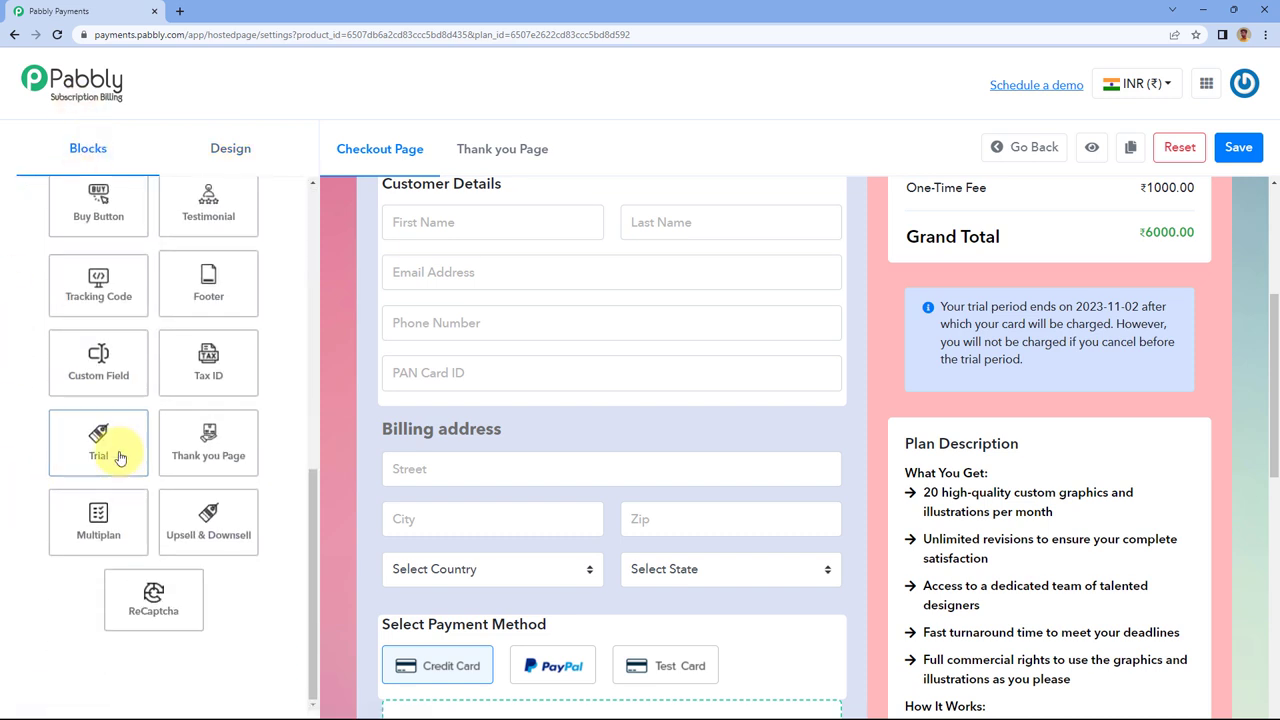
click(119, 457)
scroll(230, 313, up, 3)
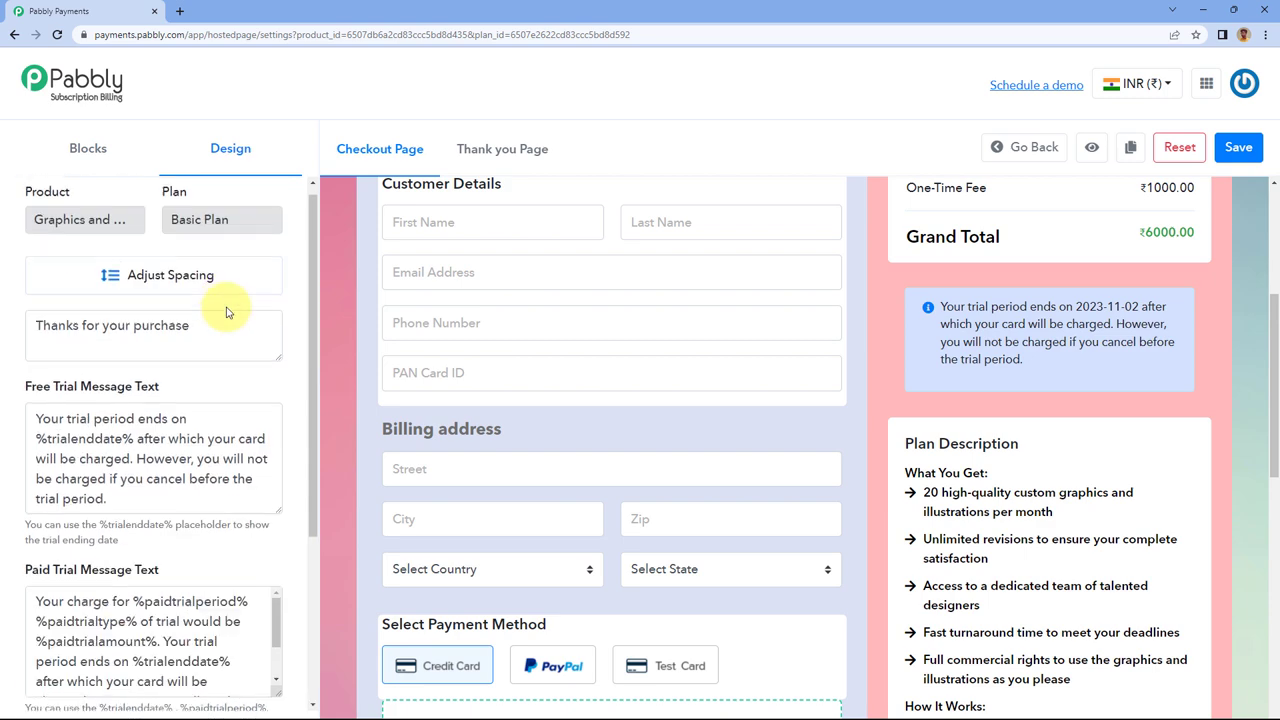
scroll(347, 328, up, 4)
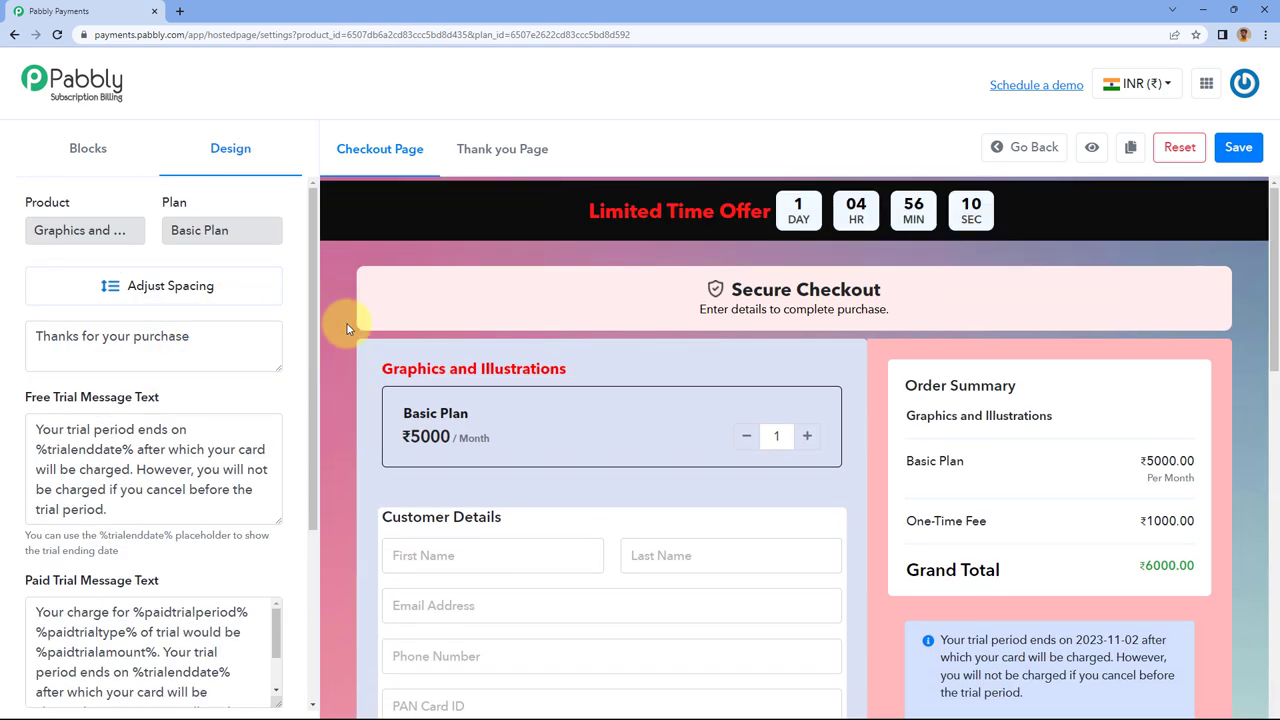
scroll(347, 328, down, 4)
scroll(346, 324, up, 3)
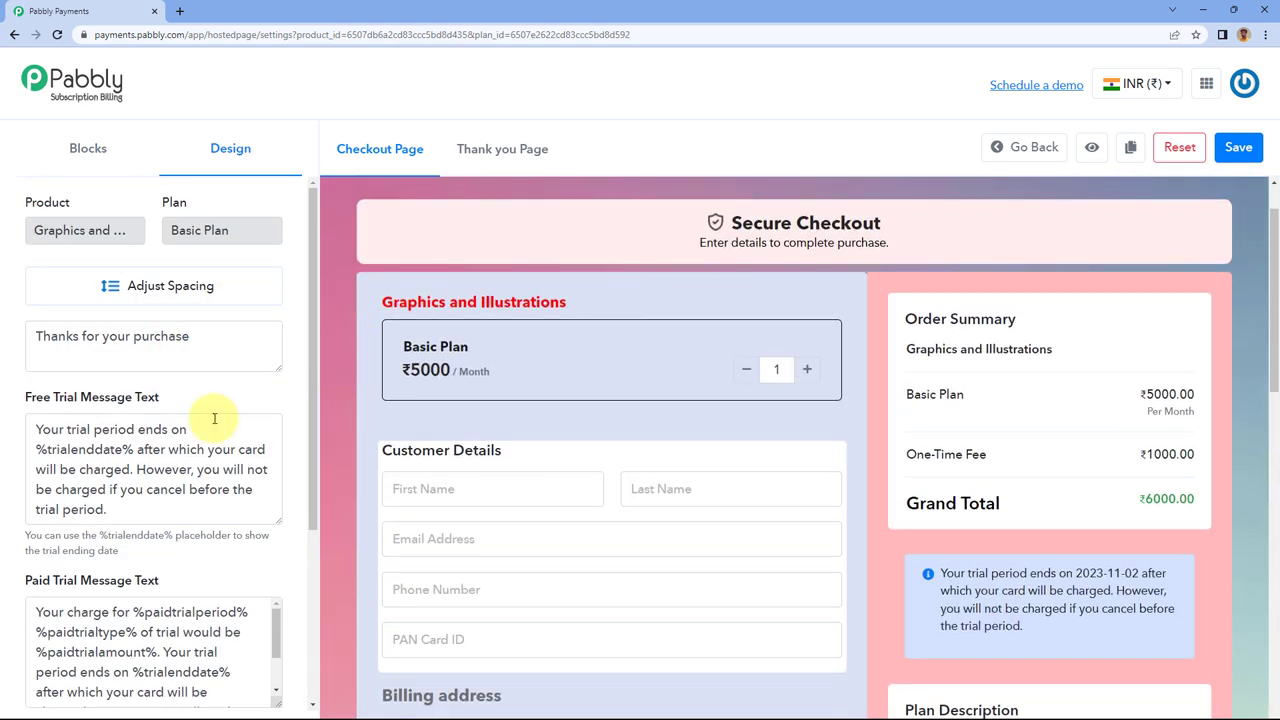
scroll(275, 382, down, 2)
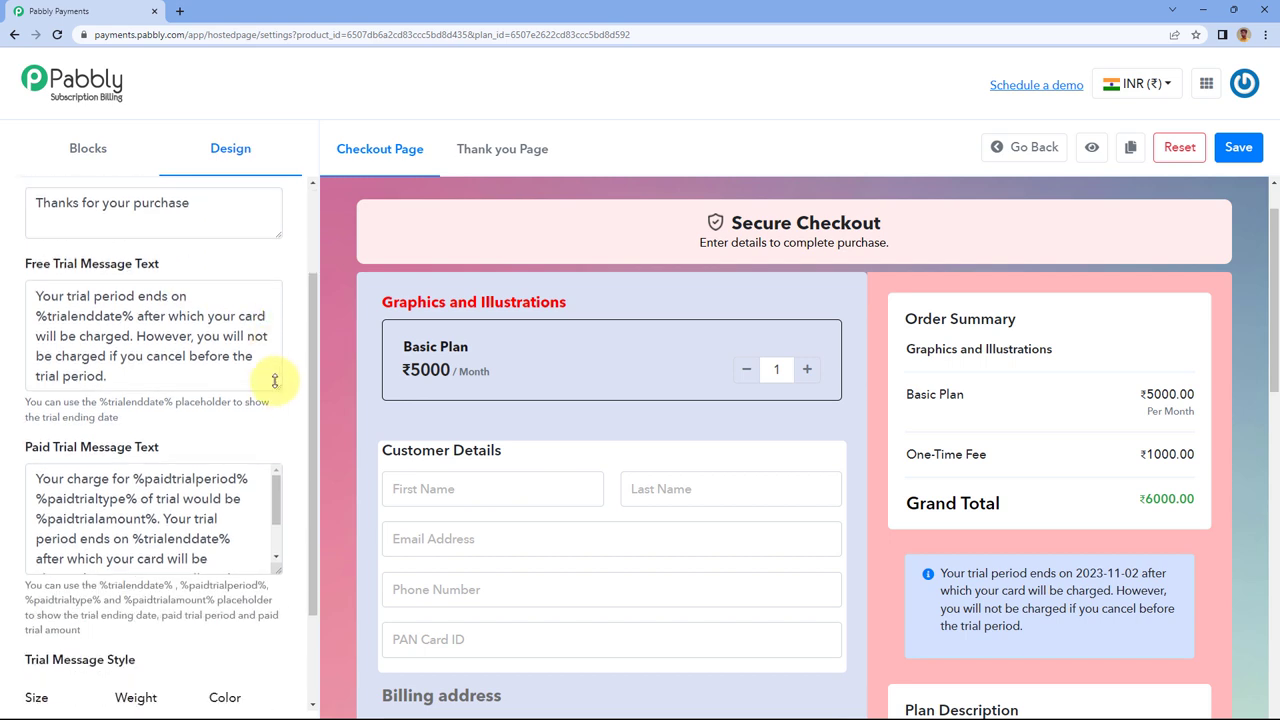
scroll(275, 382, up, 2)
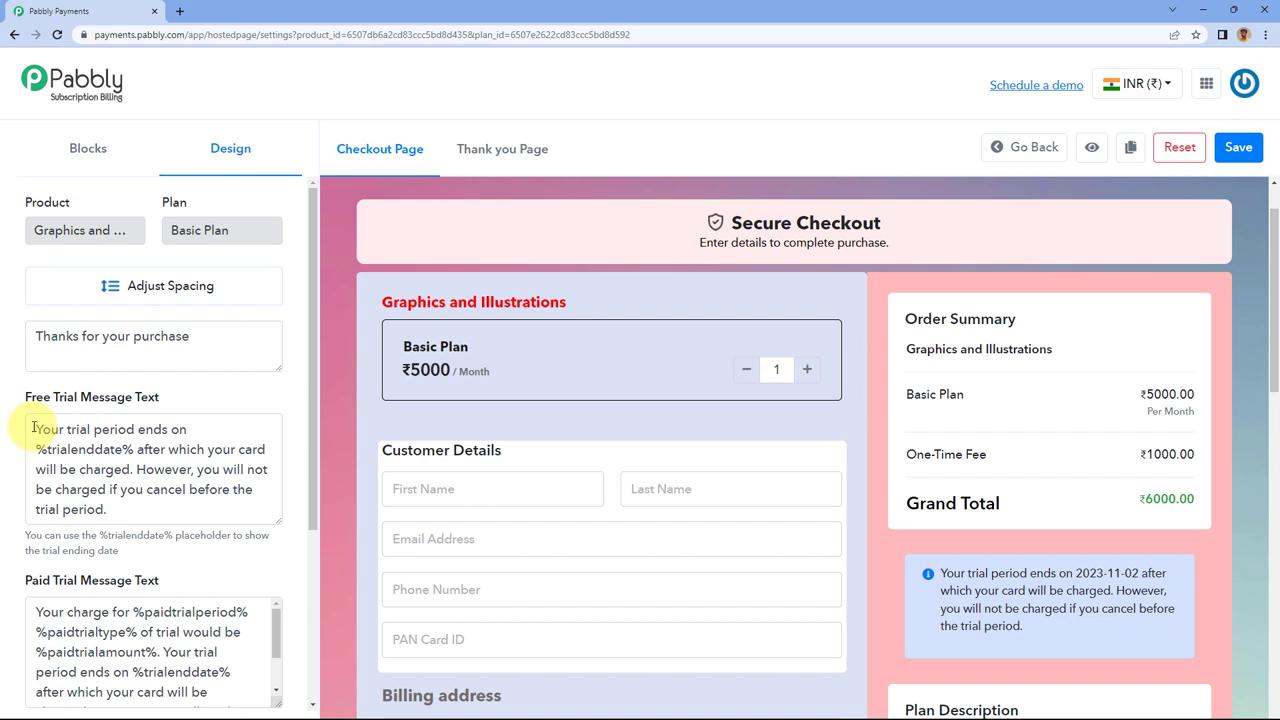
Examine the free and paid trial message texts and the placeholders they support, such as %trialenddate% and %paidtrialperiod%.
drag(40, 428, 177, 517)
scroll(165, 398, down, 1)
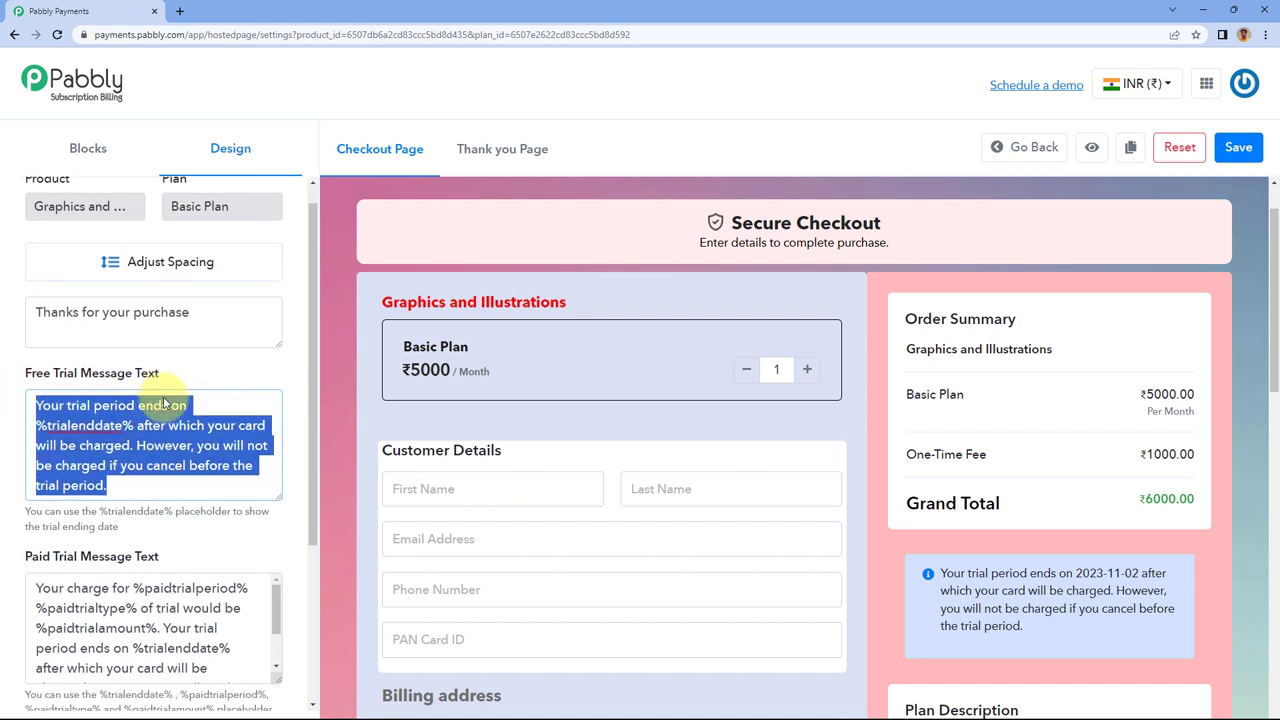
click(171, 380)
scroll(150, 400, down, 1)
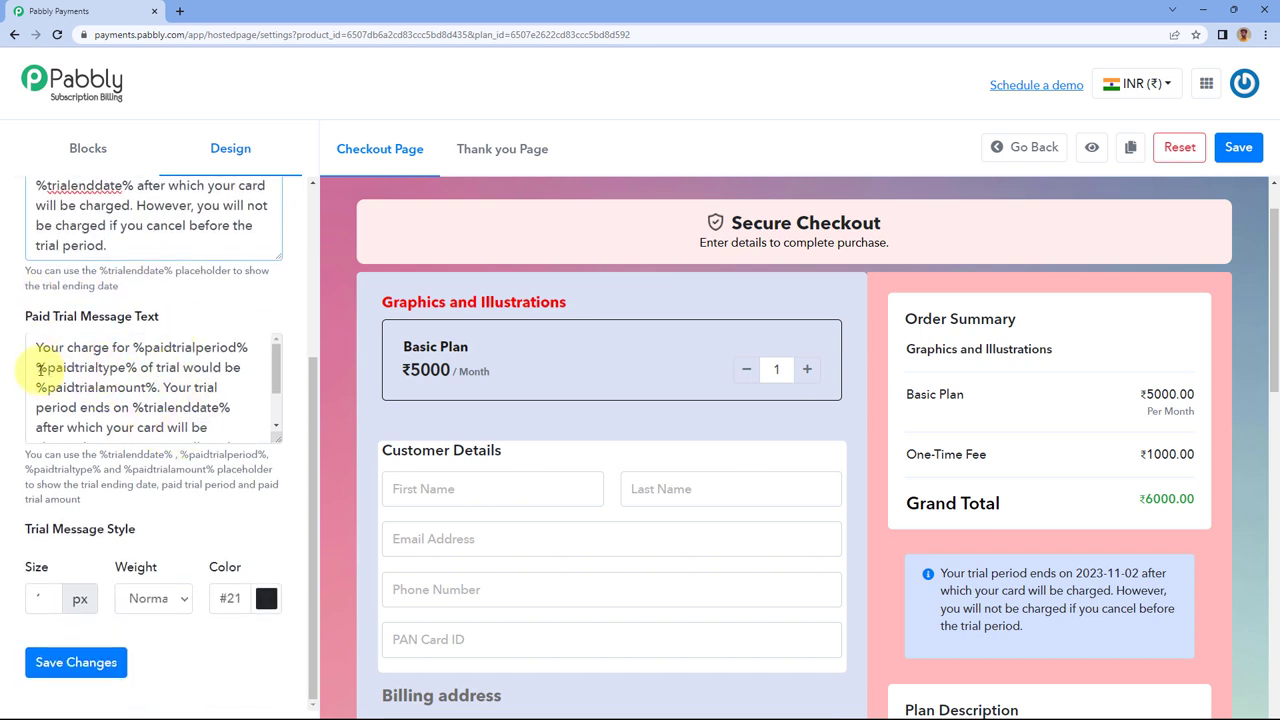
drag(34, 348, 238, 426)
scroll(210, 410, down, 2)
scroll(95, 420, up, 2)
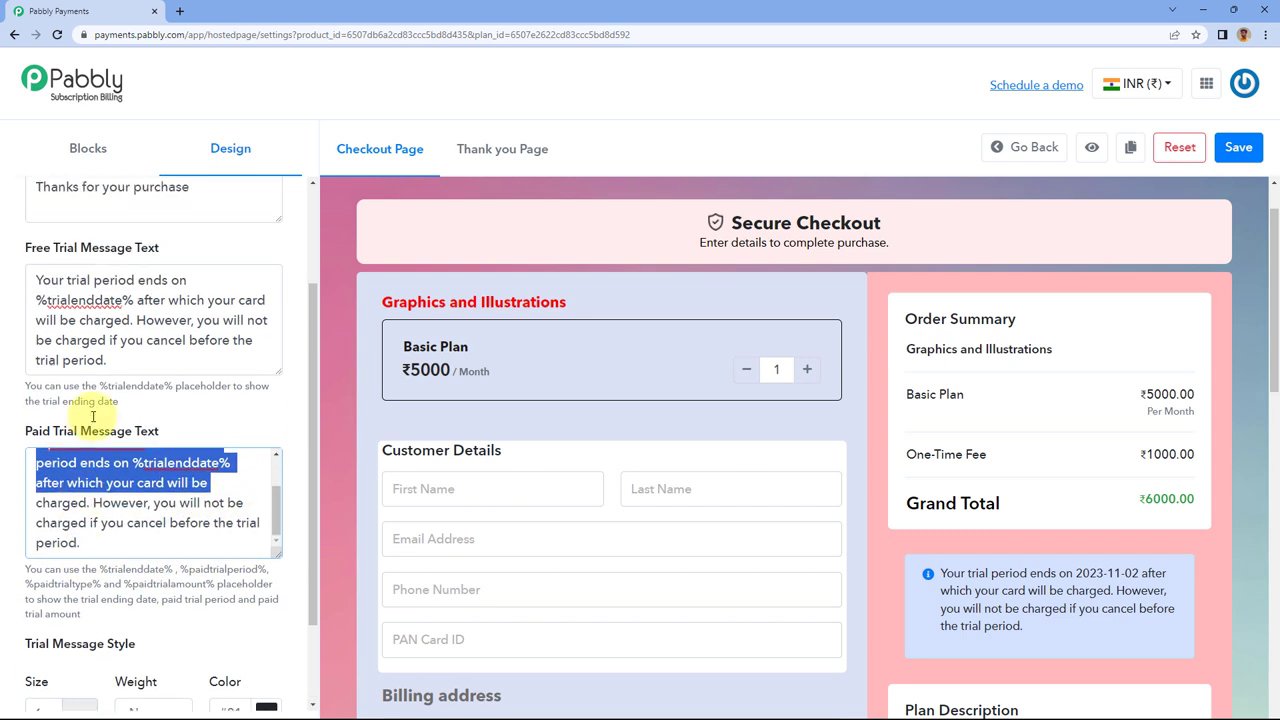
click(111, 476)
drag(100, 472, 170, 470)
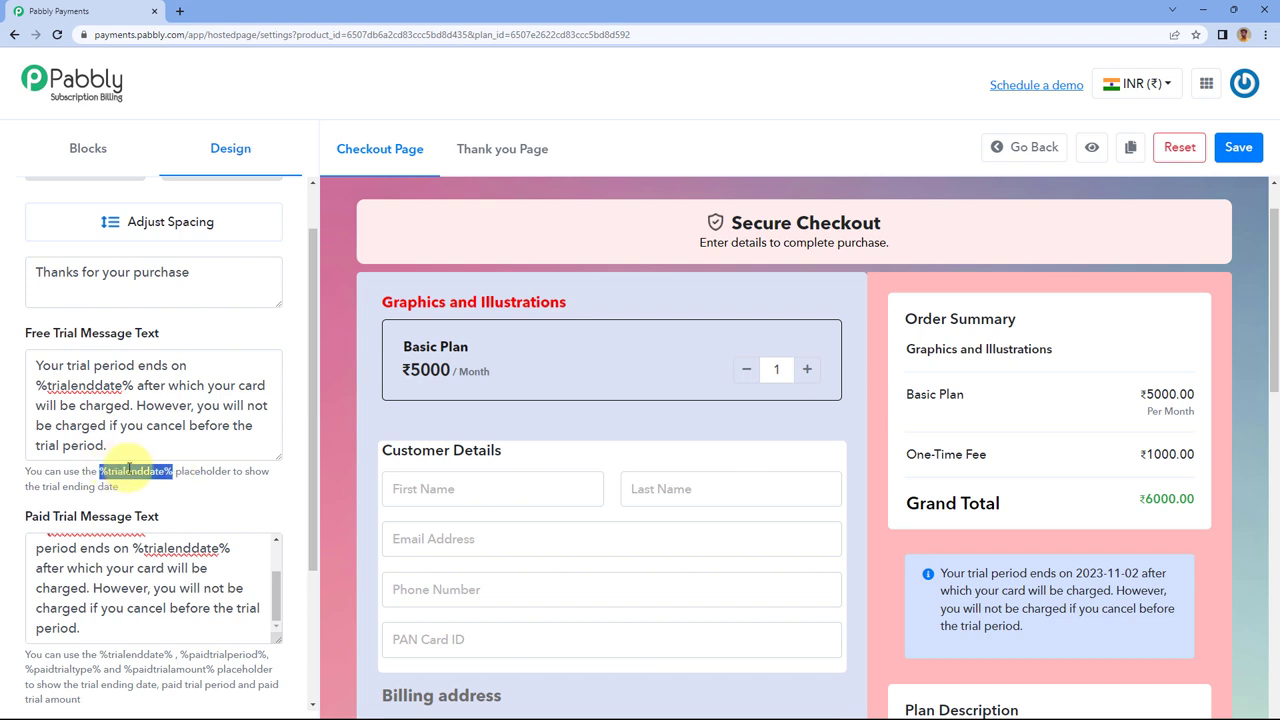
scroll(120, 490, down, 1)
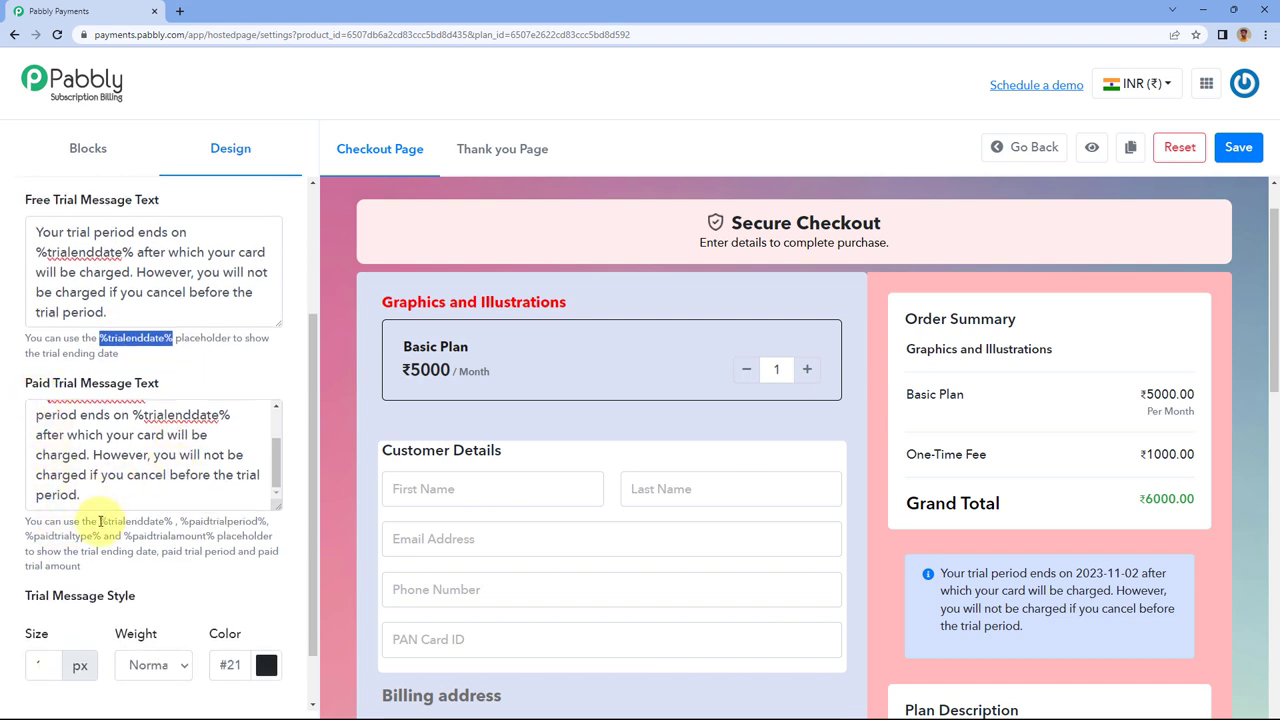
drag(100, 521, 243, 517)
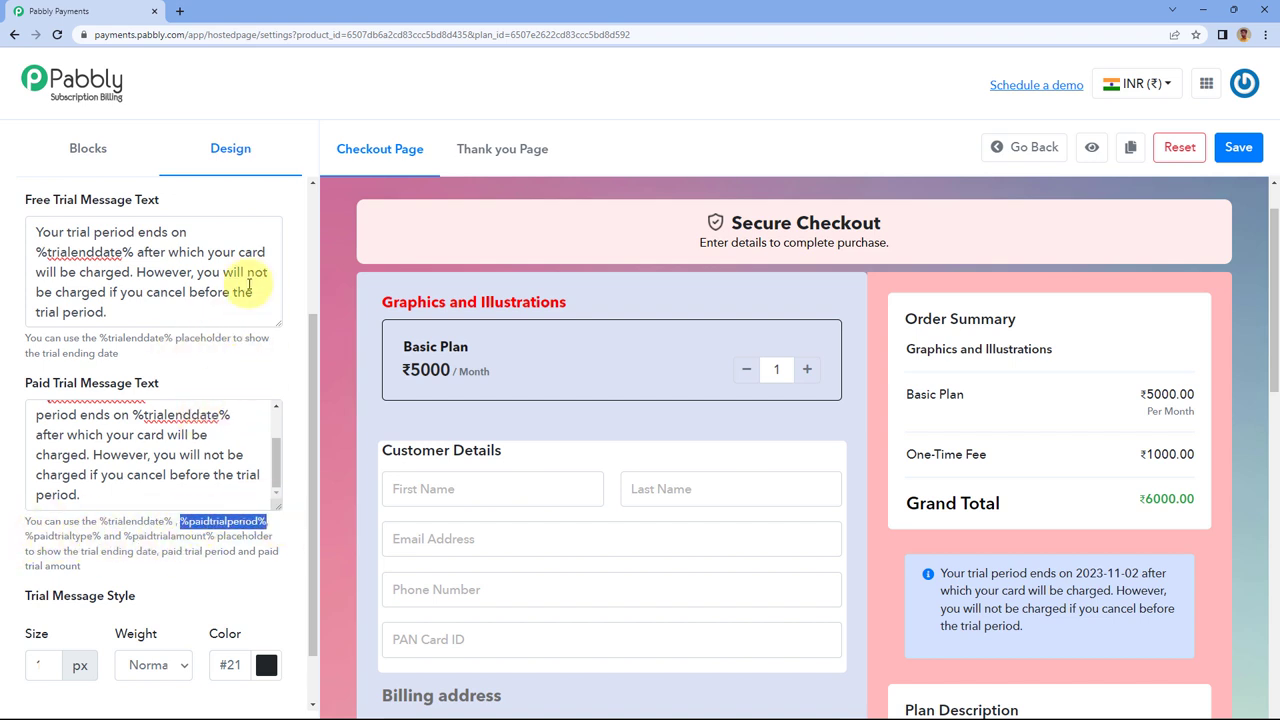
scroll(150, 300, up, 1)
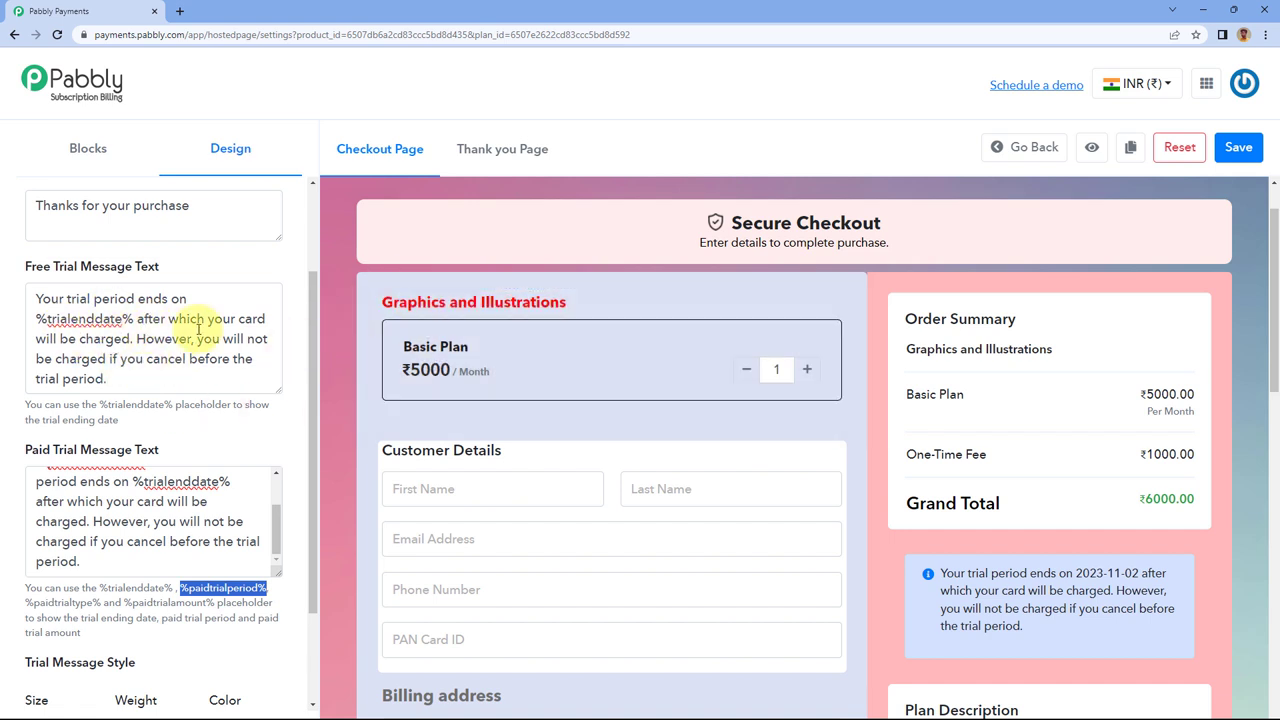
scroll(170, 258, down, 2)
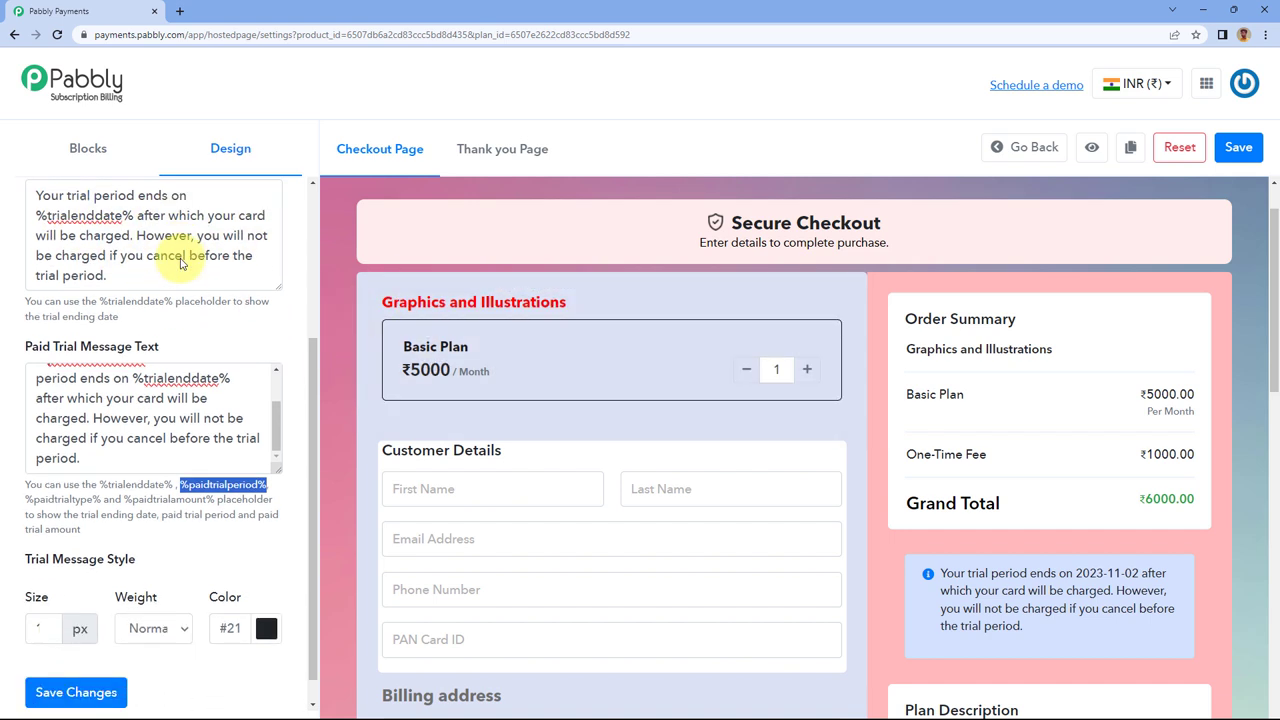
Try a larger font size for the trial message and return it to the original size.
click(47, 595)
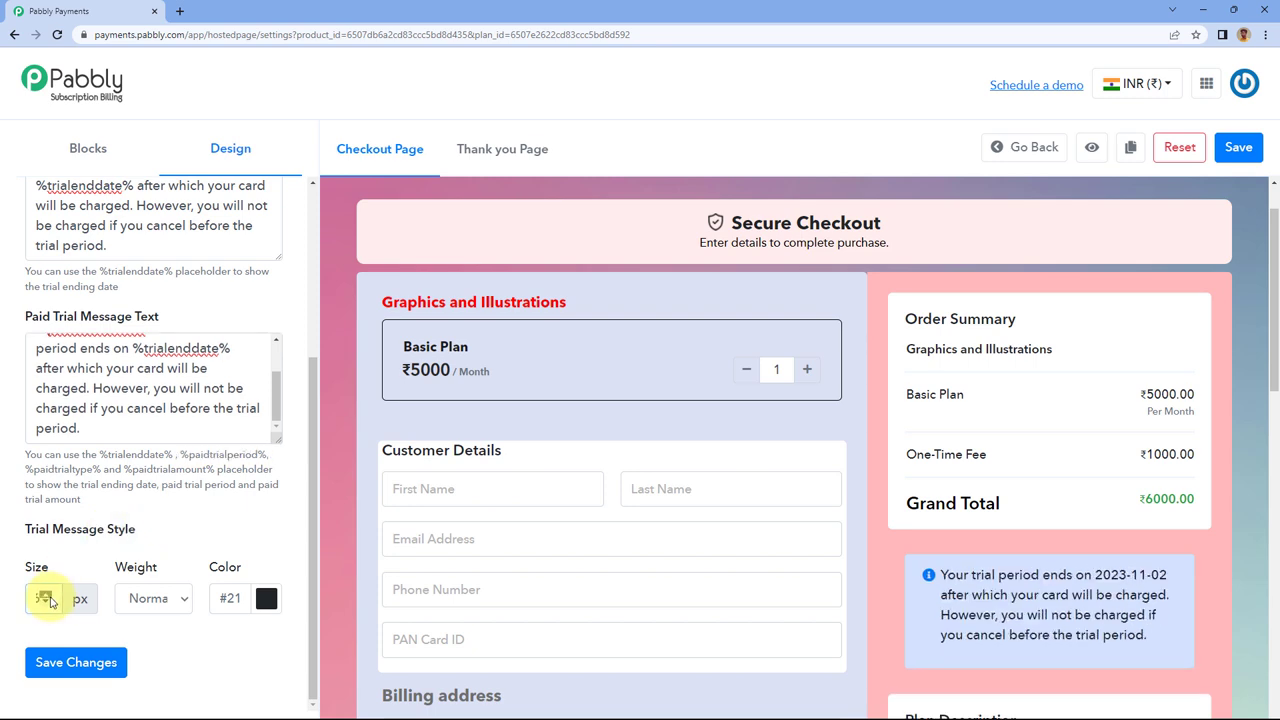
click(47, 604)
click(45, 604)
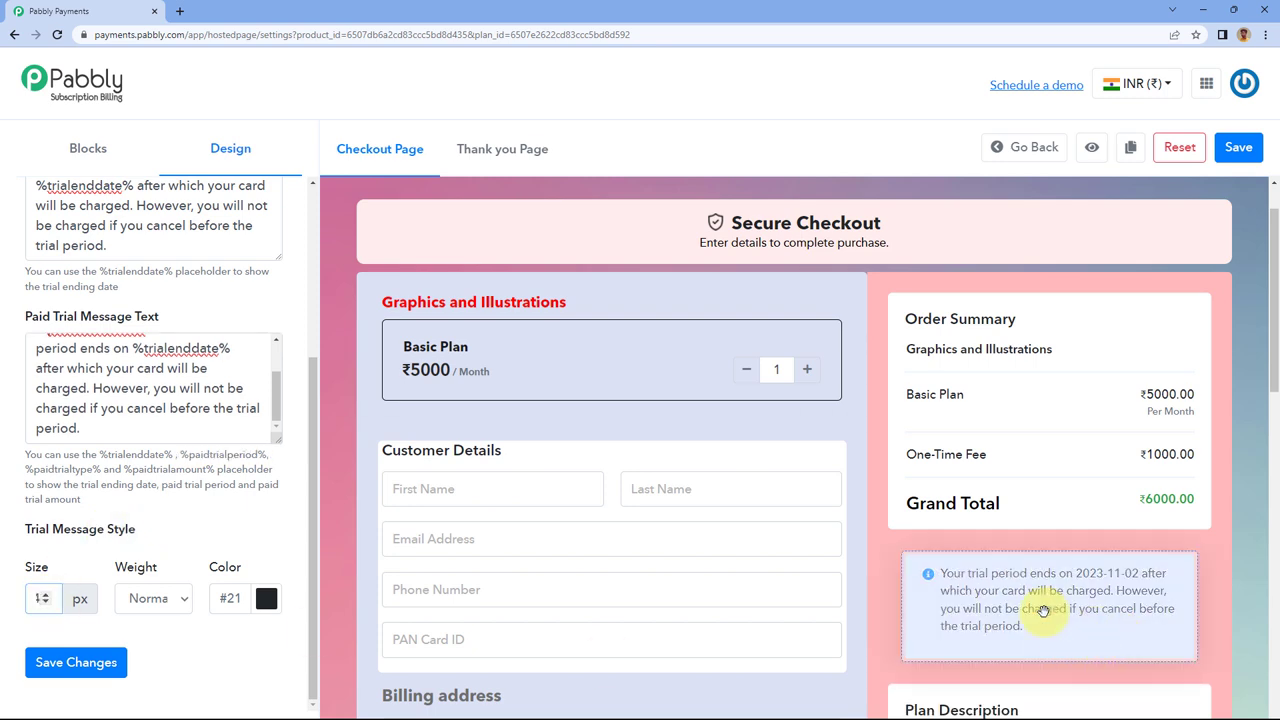
Compare the free and paid trial message texts with the trial notice below the order summary.
scroll(1030, 553, down, 1)
scroll(1030, 553, down, 1)
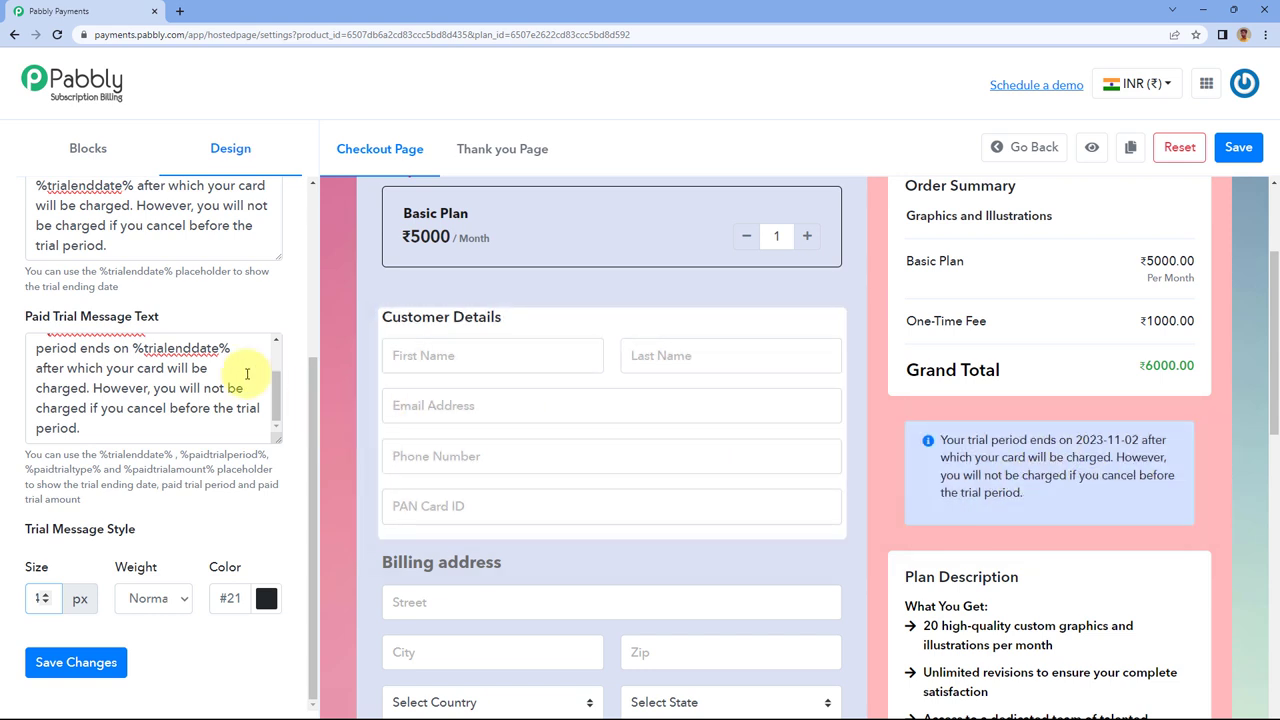
scroll(249, 371, up, 2)
scroll(195, 280, up, 3)
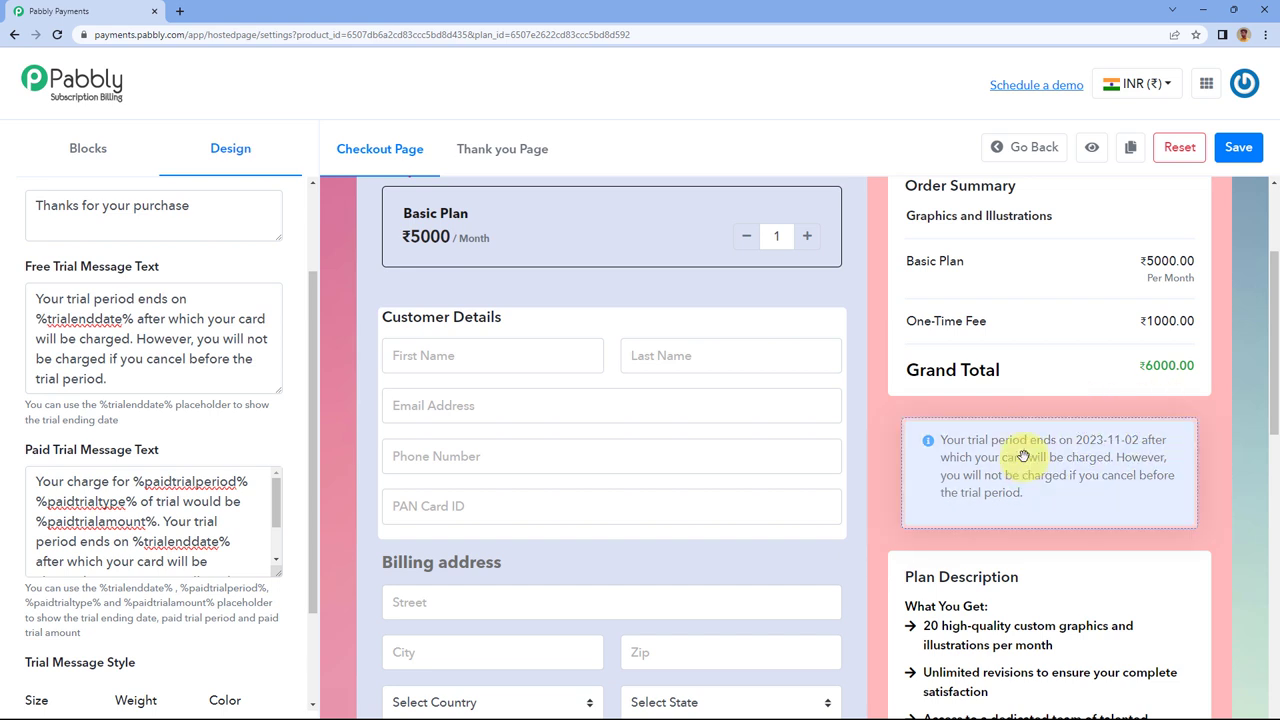
scroll(171, 443, down, 3)
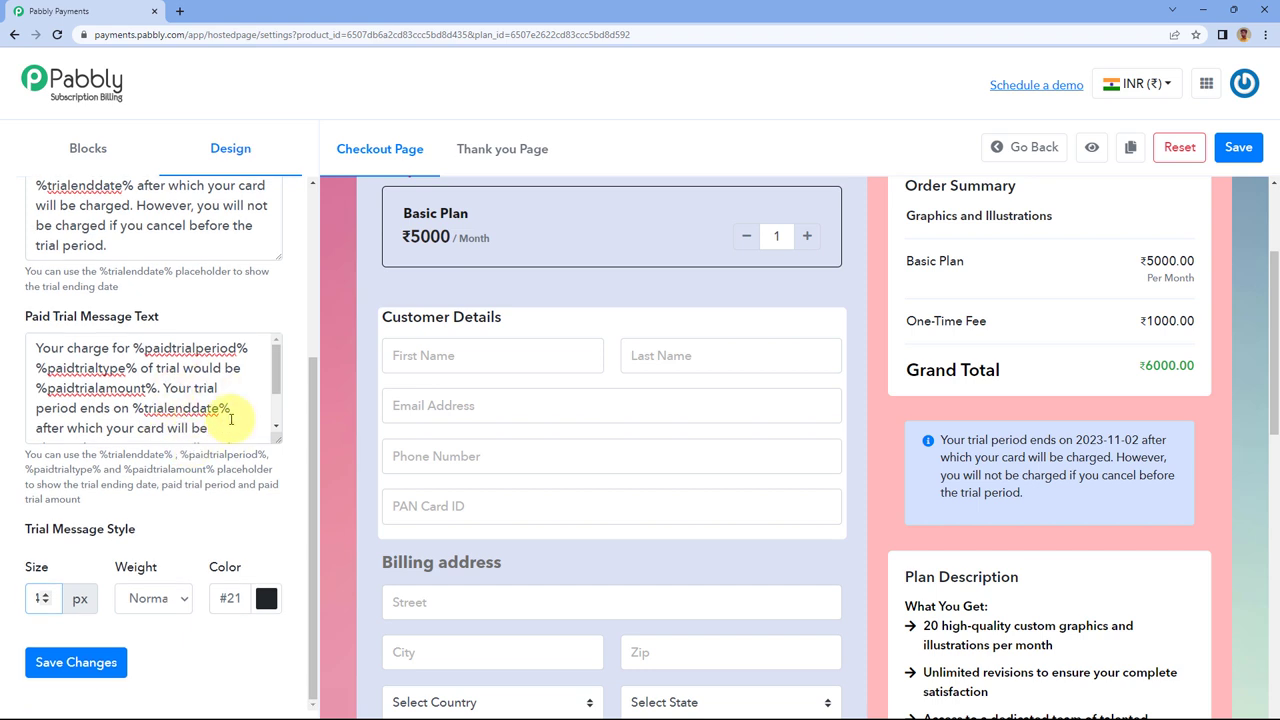
scroll(231, 419, up, 1)
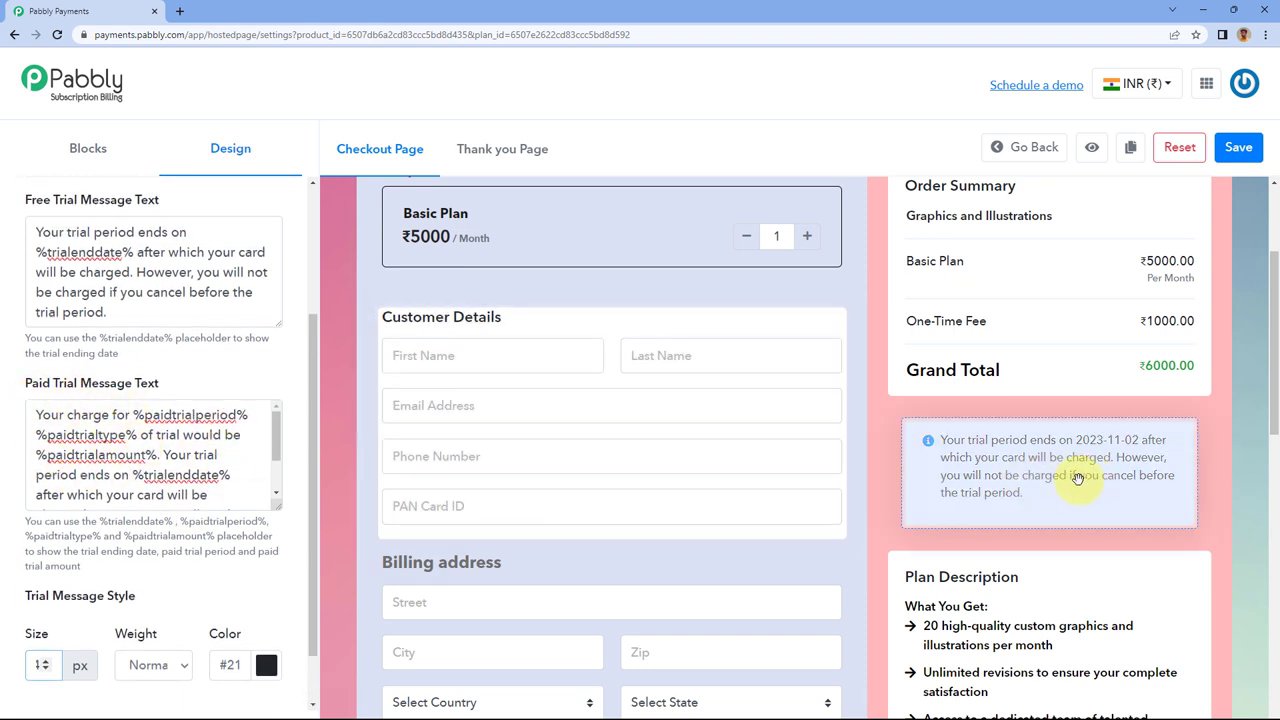
Return to the block list and open the Thank you Page block's design settings from their beginning.
click(82, 148)
scroll(157, 400, down, 5)
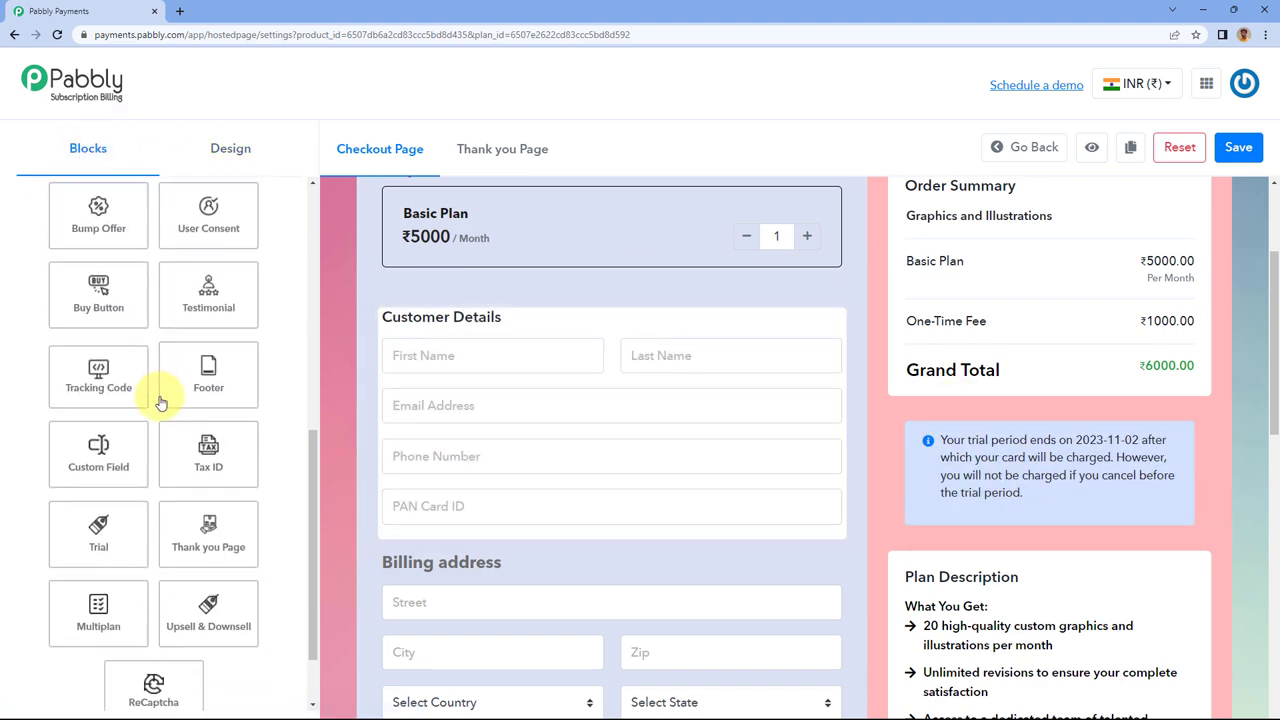
scroll(110, 480, up, 1)
scroll(180, 500, down, 1)
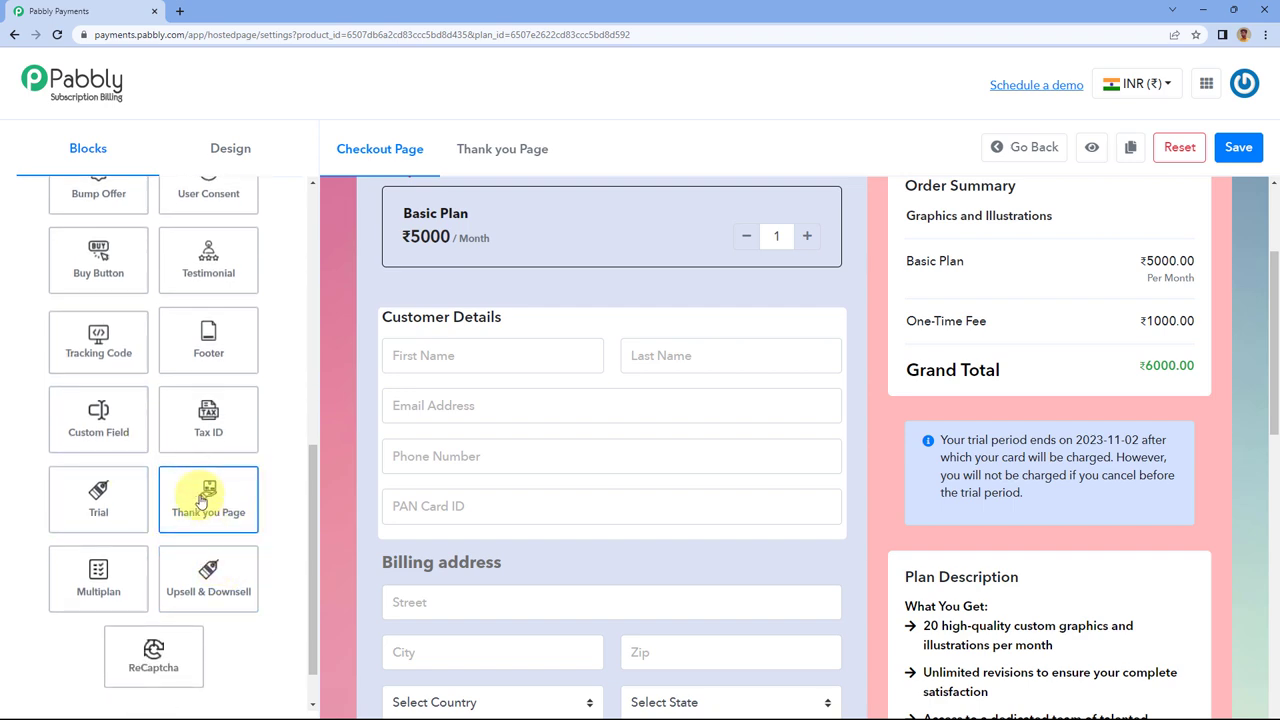
click(200, 500)
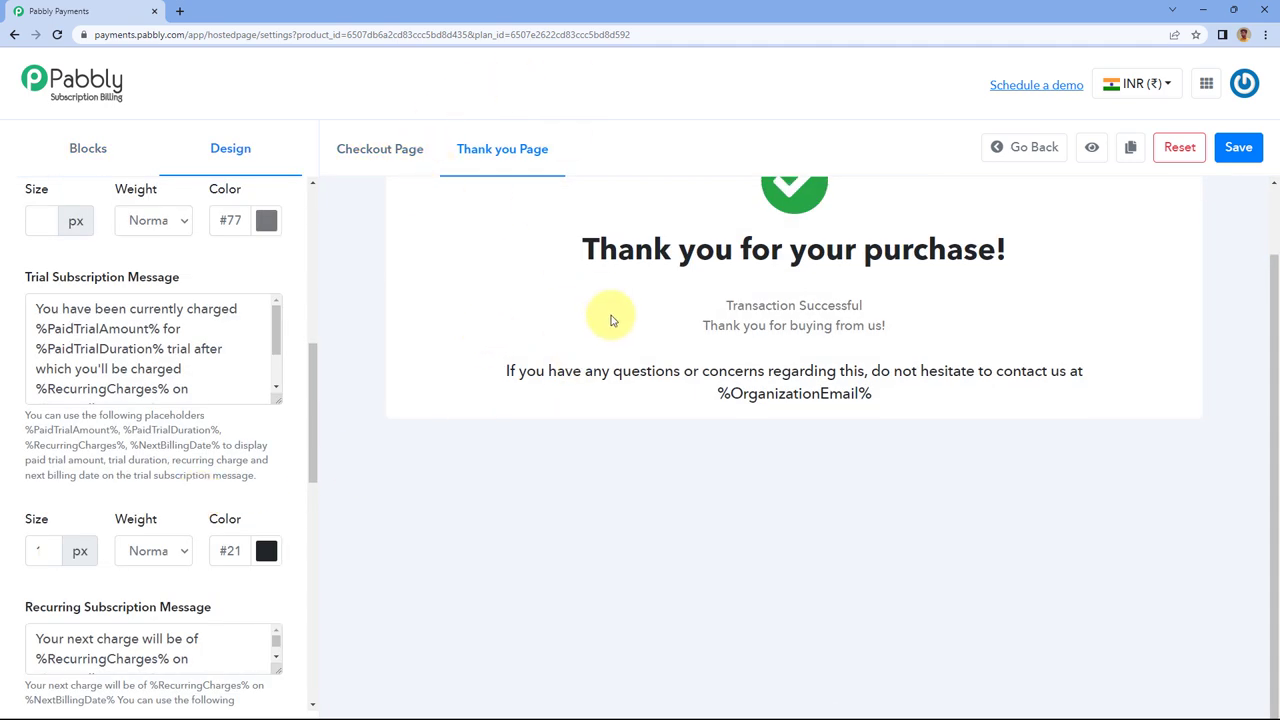
scroll(613, 320, up, 1)
scroll(148, 375, up, 1)
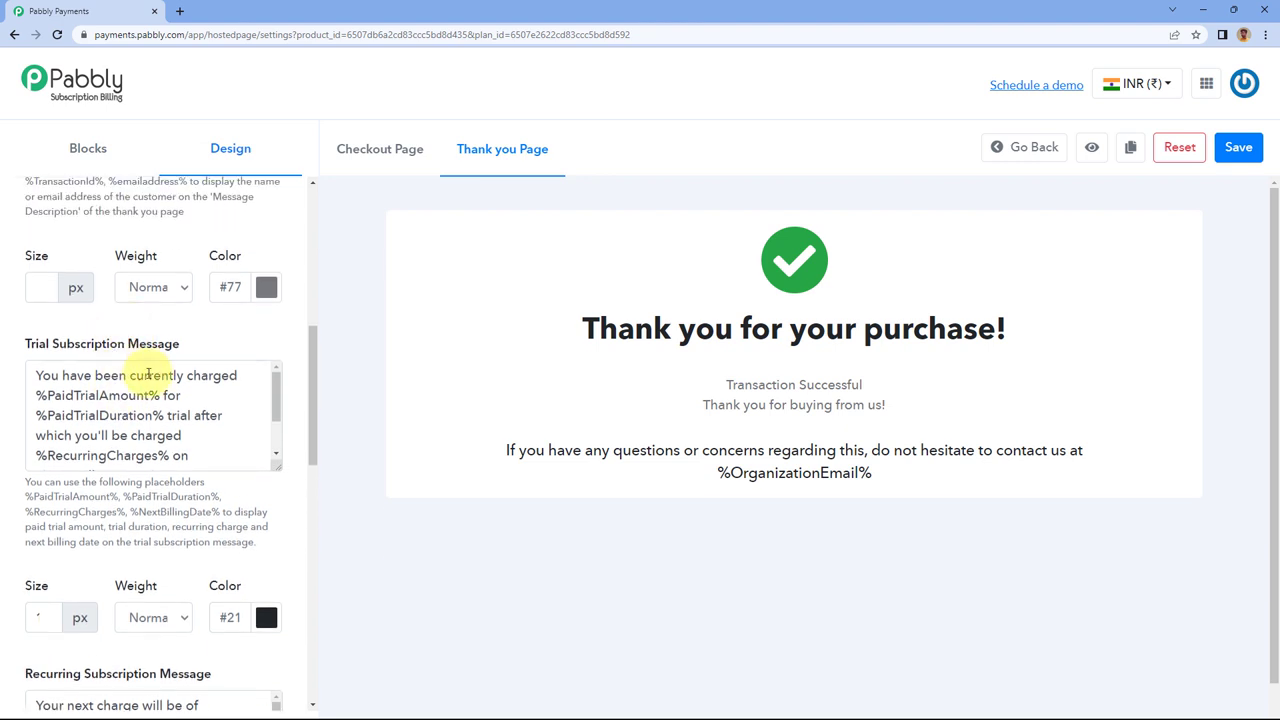
scroll(148, 375, up, 5)
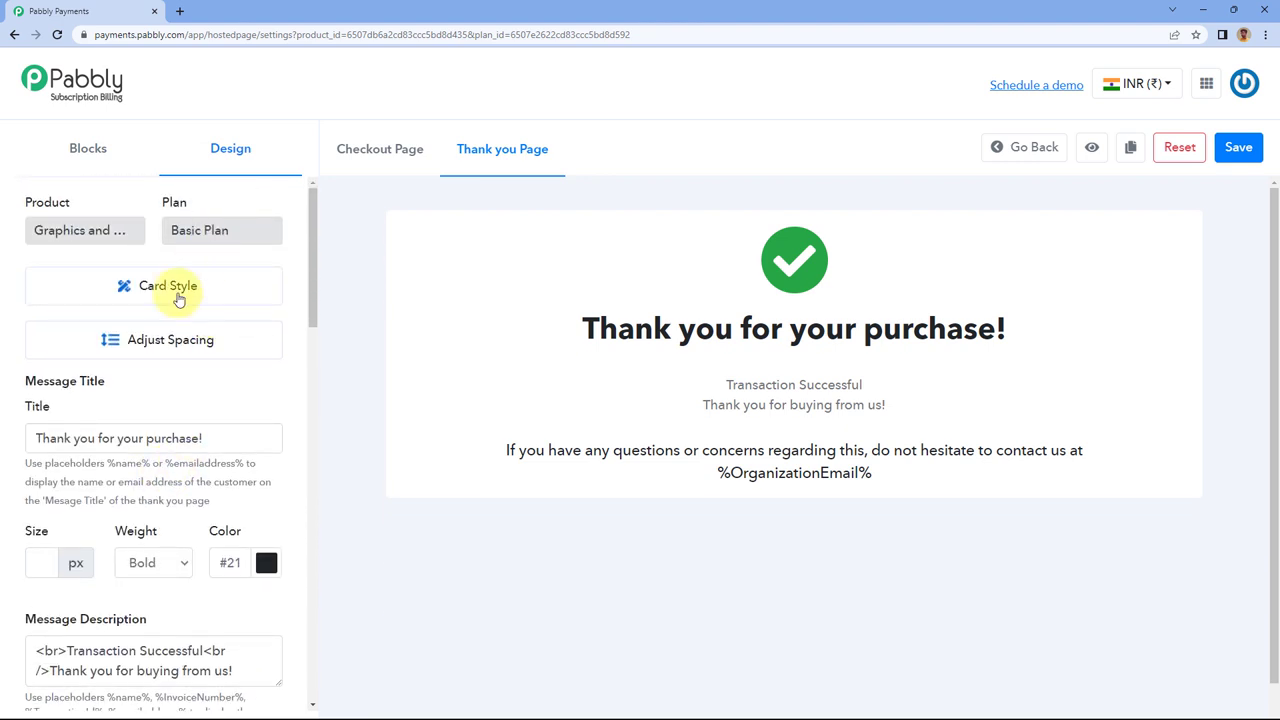
Give the thank you card a 20 px border radius and a light grey background color.
click(170, 287)
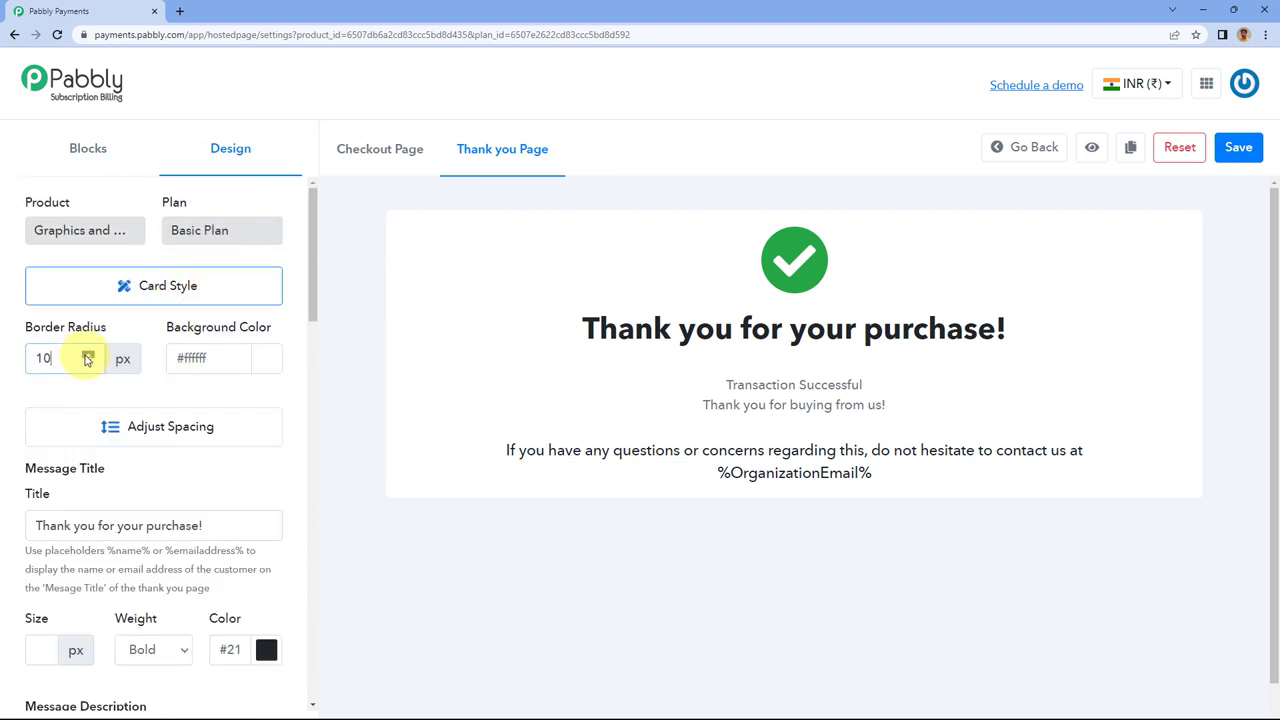
click(87, 356)
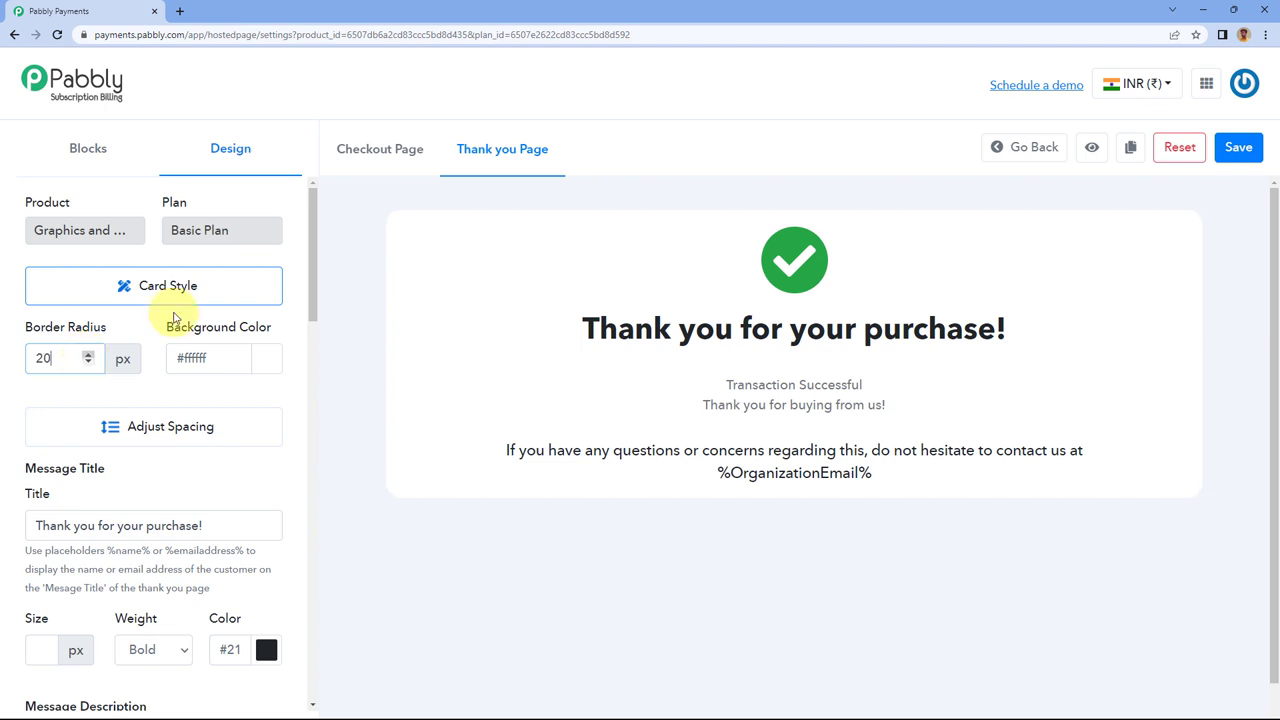
click(403, 232)
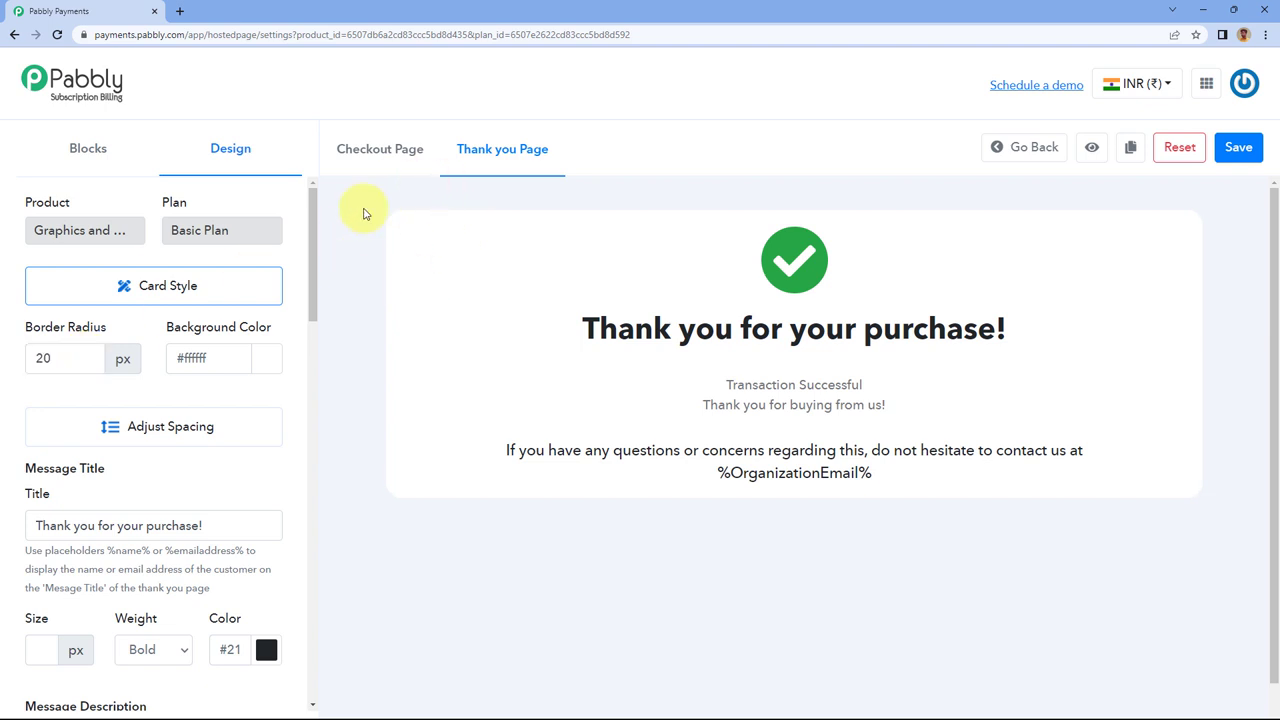
click(256, 345)
drag(252, 404, 90, 416)
click(42, 400)
Set the thank you card's top margin to 6 px in its spacing settings.
click(152, 426)
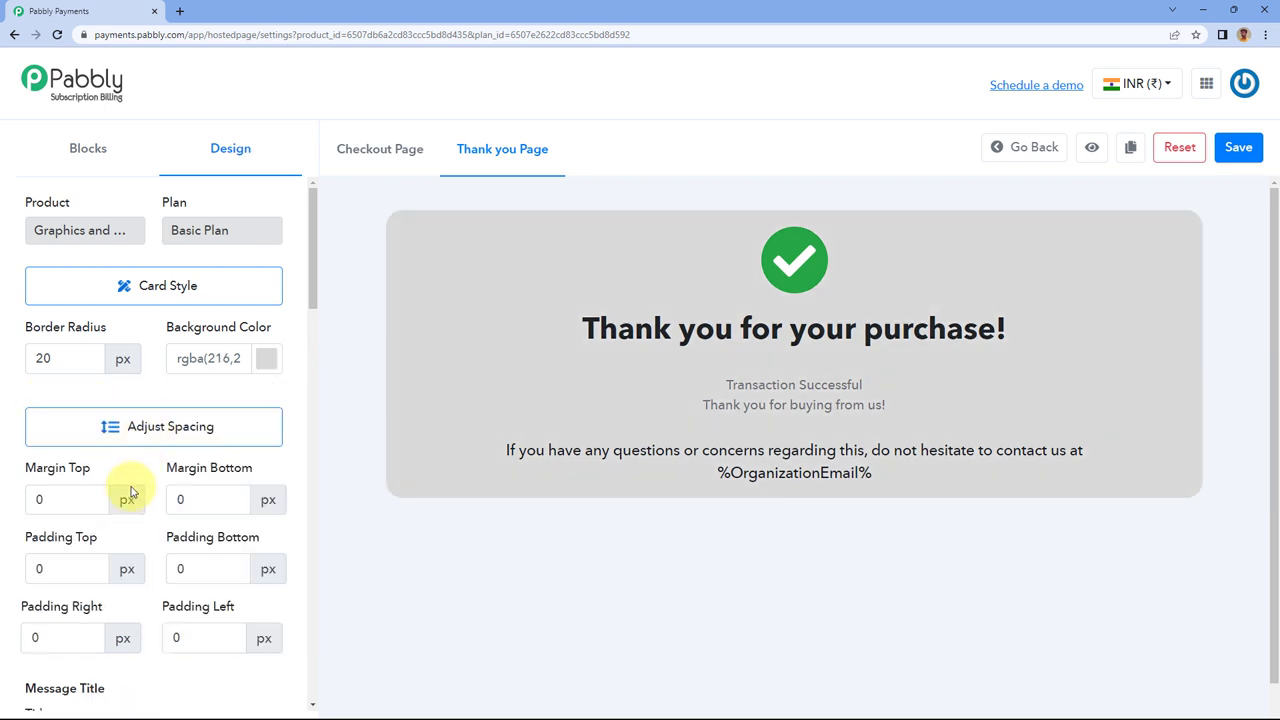
click(92, 496)
click(92, 496)
click(92, 496)
click(92, 496)
click(92, 496)
click(92, 496)
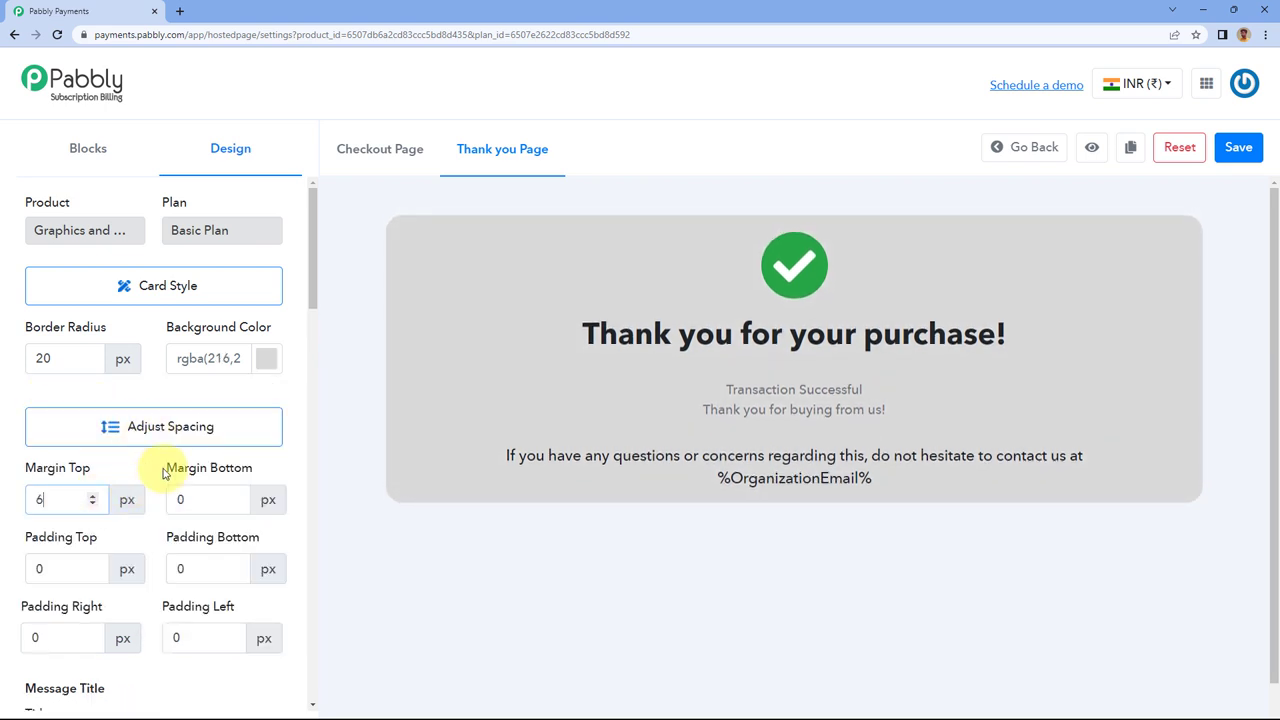
Review the thank you page's title, description, trial and recurring subscription messages, note and background options, including their supported placeholders.
scroll(171, 374, down, 5)
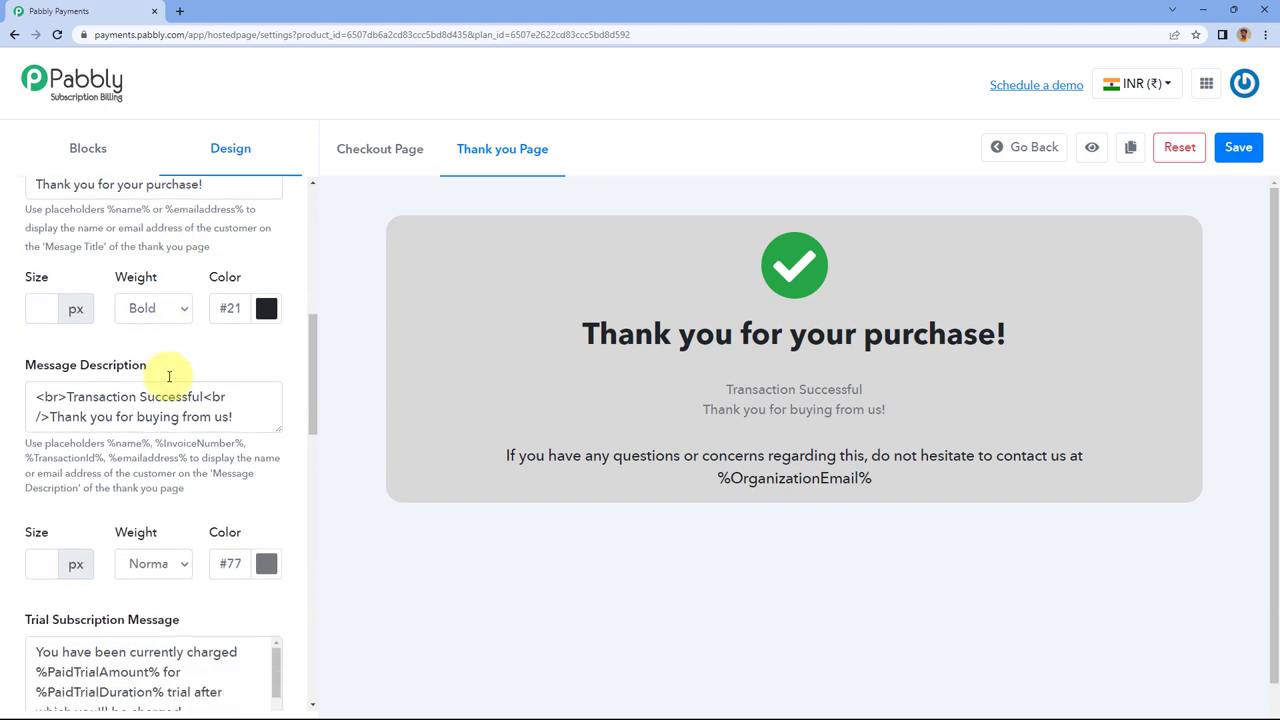
scroll(166, 260, up, 1)
mouse_move(205, 283)
mouse_down()
mouse_move(14, 263)
mouse_move(6, 251)
mouse_move(199, 280)
mouse_up()
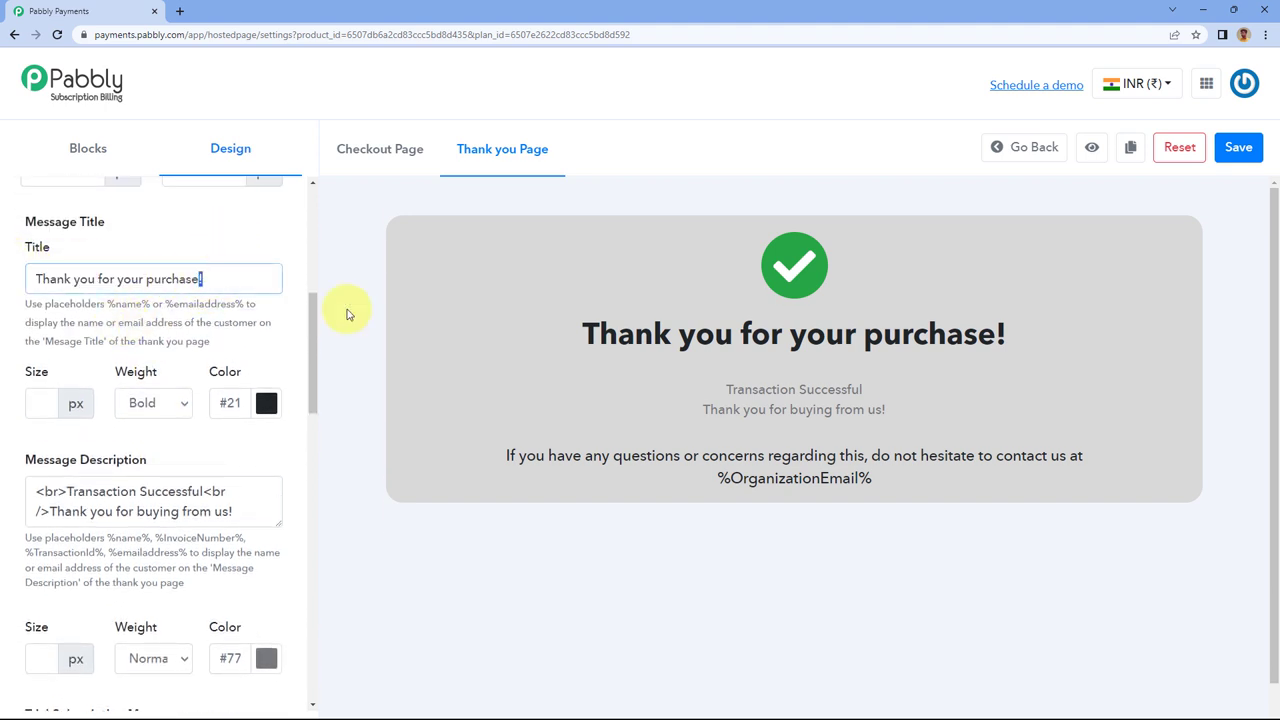
scroll(225, 350, down, 1)
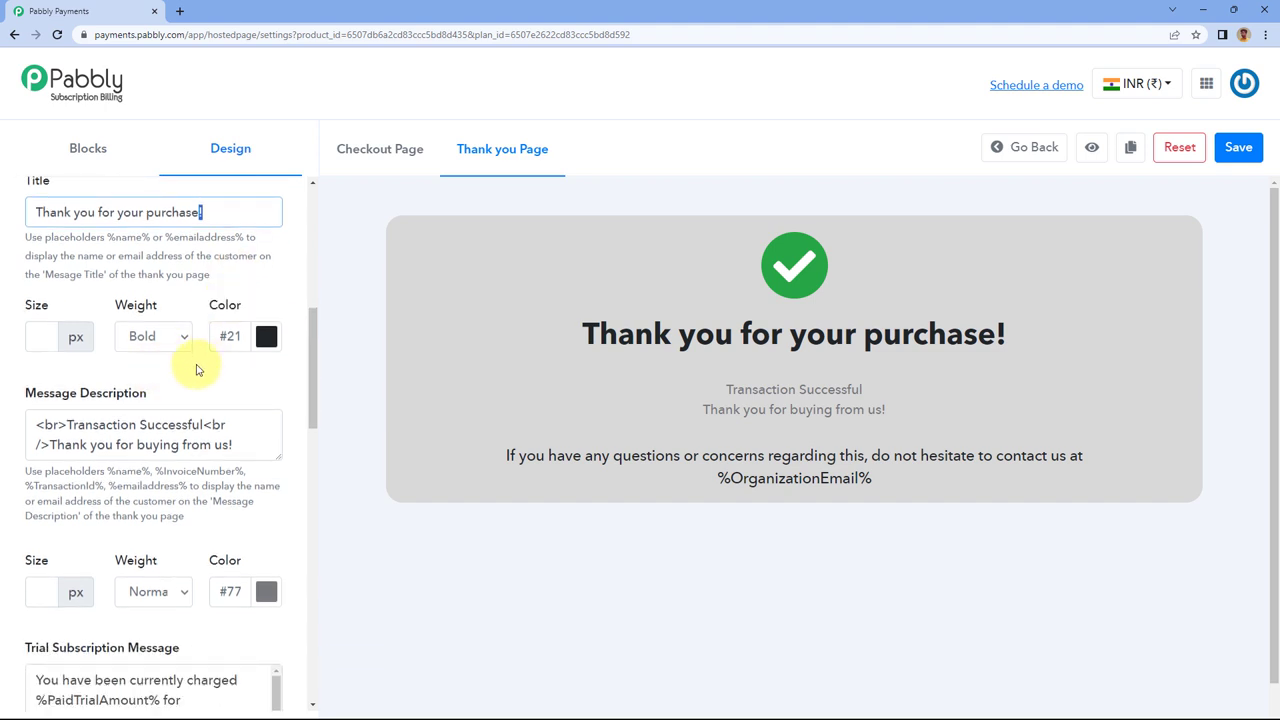
scroll(240, 409, down, 4)
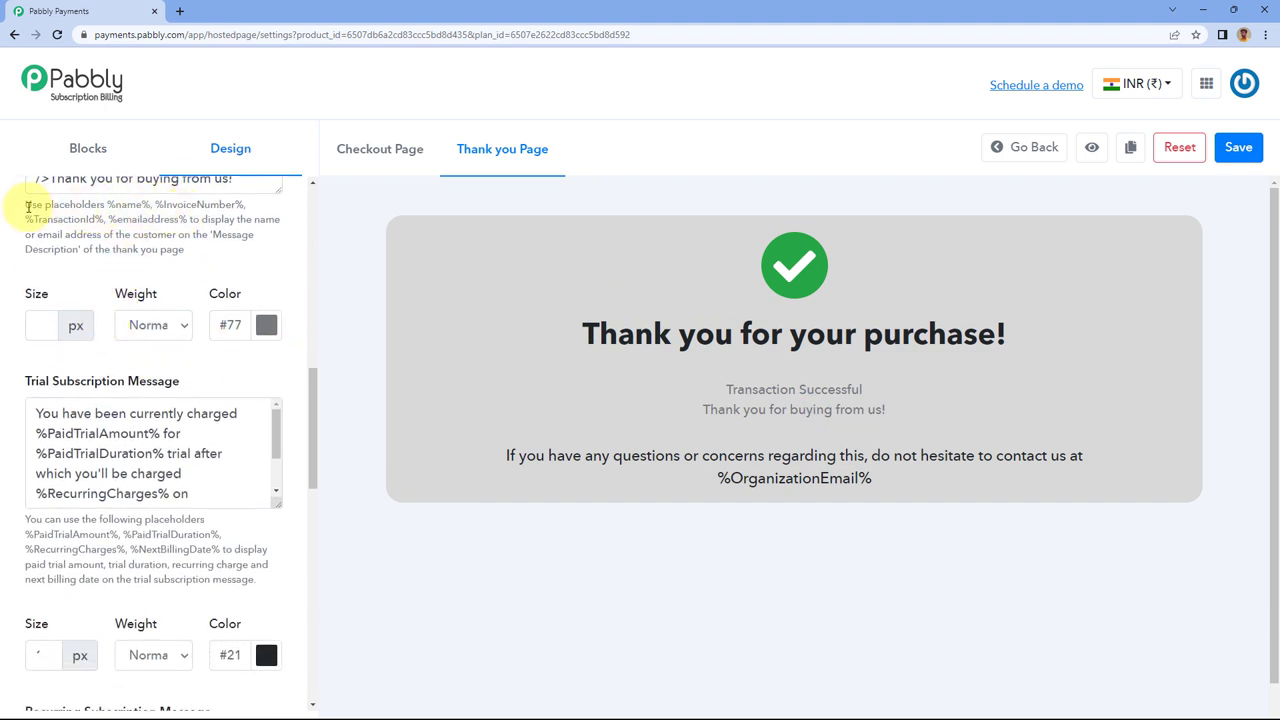
drag(28, 208, 251, 250)
scroll(168, 426, down, 1)
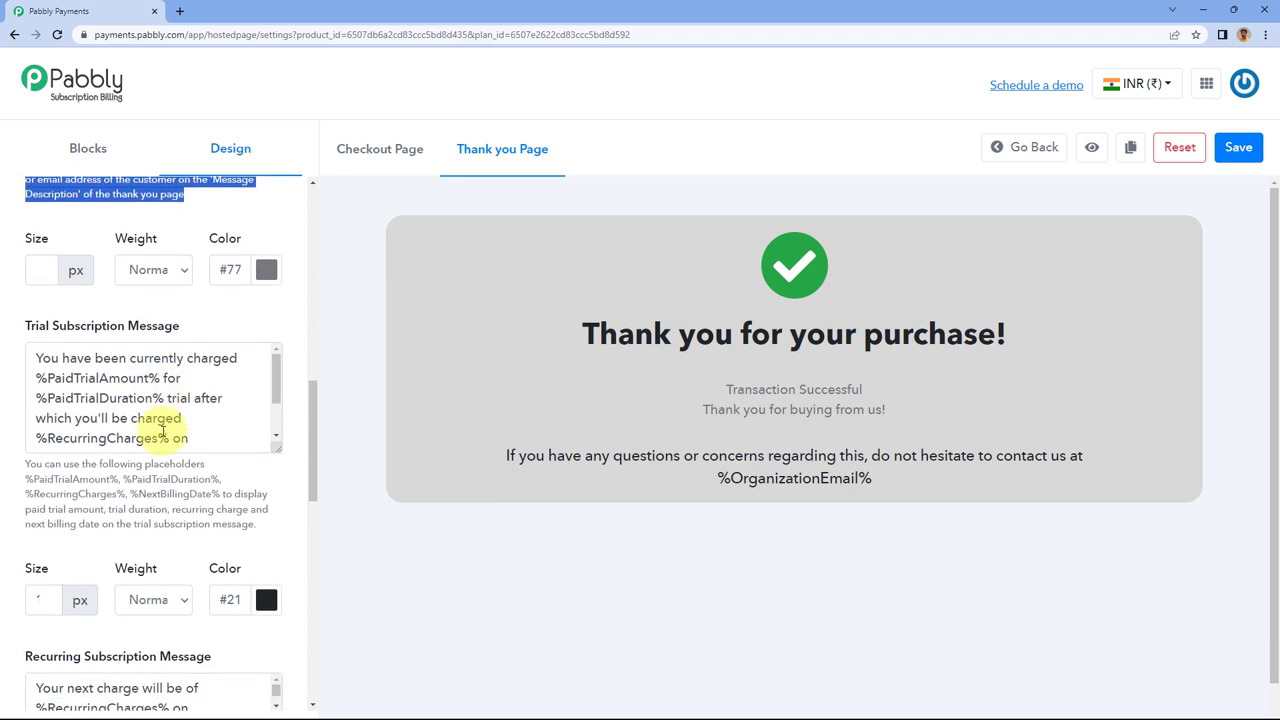
scroll(162, 428, down, 6)
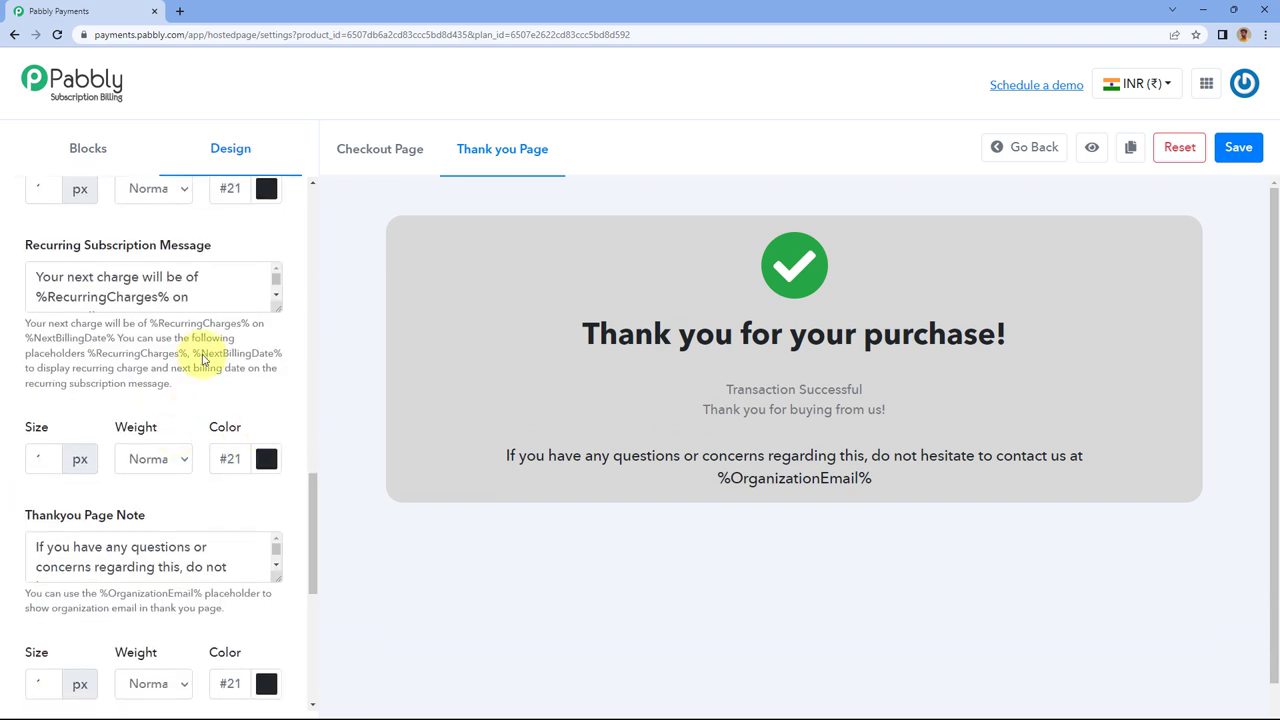
scroll(200, 357, down, 2)
scroll(194, 360, down, 5)
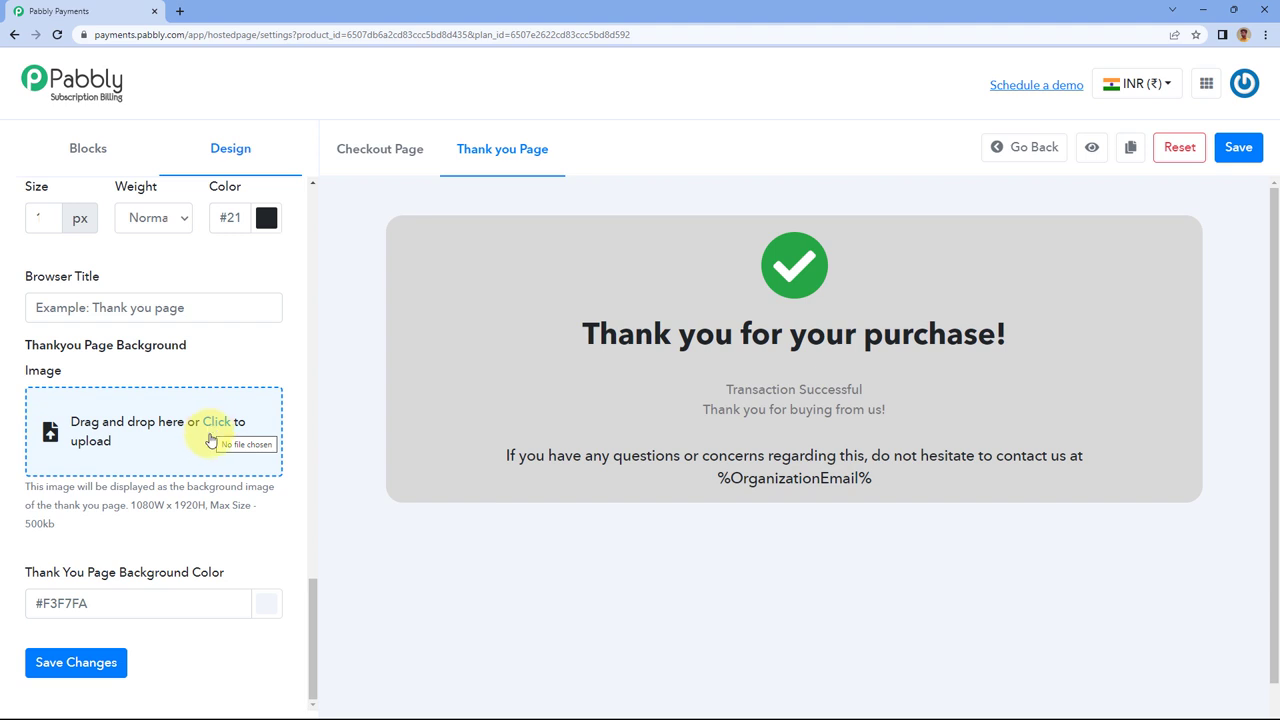
Set the thank you page background color to light pink, rgba(255,231,231, 1).
click(264, 603)
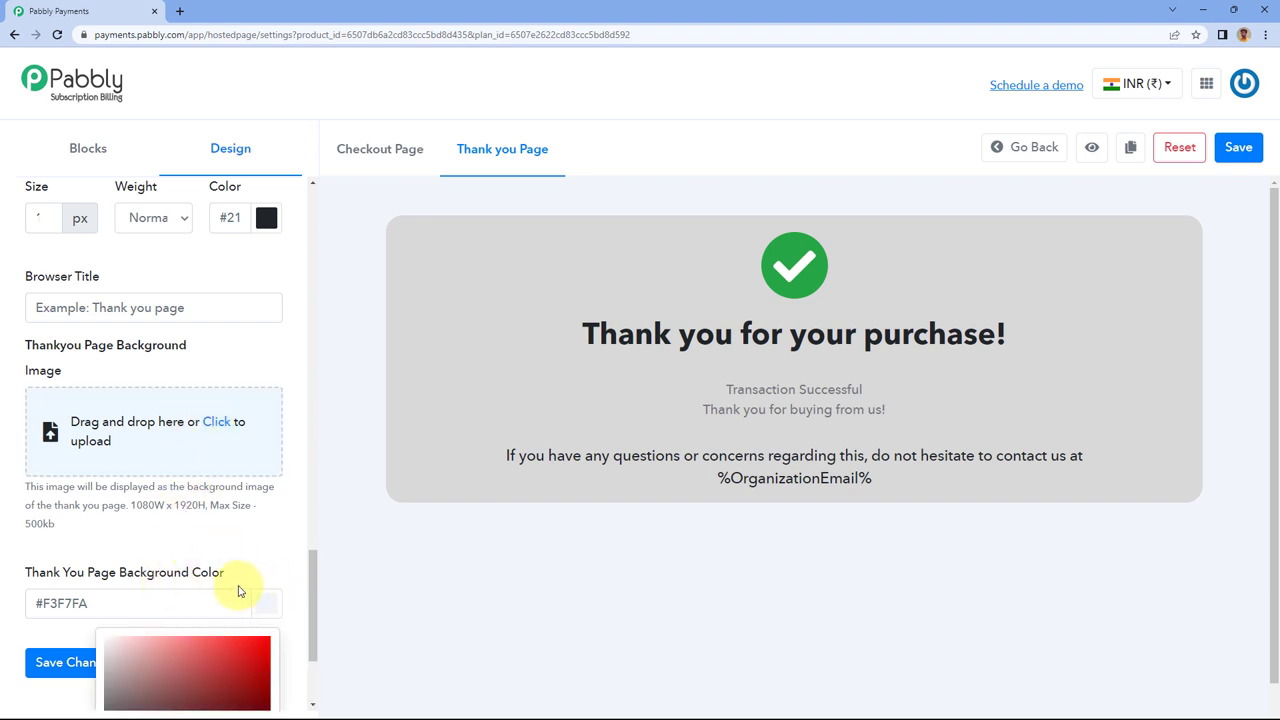
click(186, 652)
drag(186, 652, 123, 623)
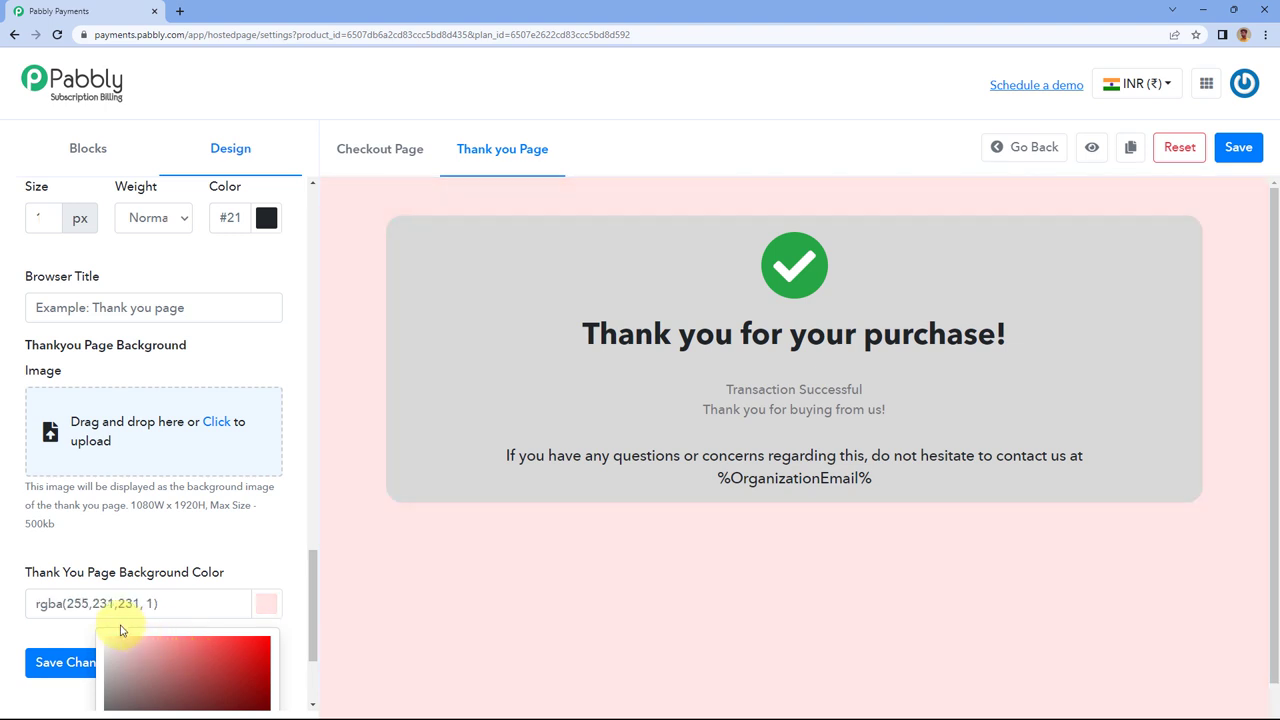
click(146, 572)
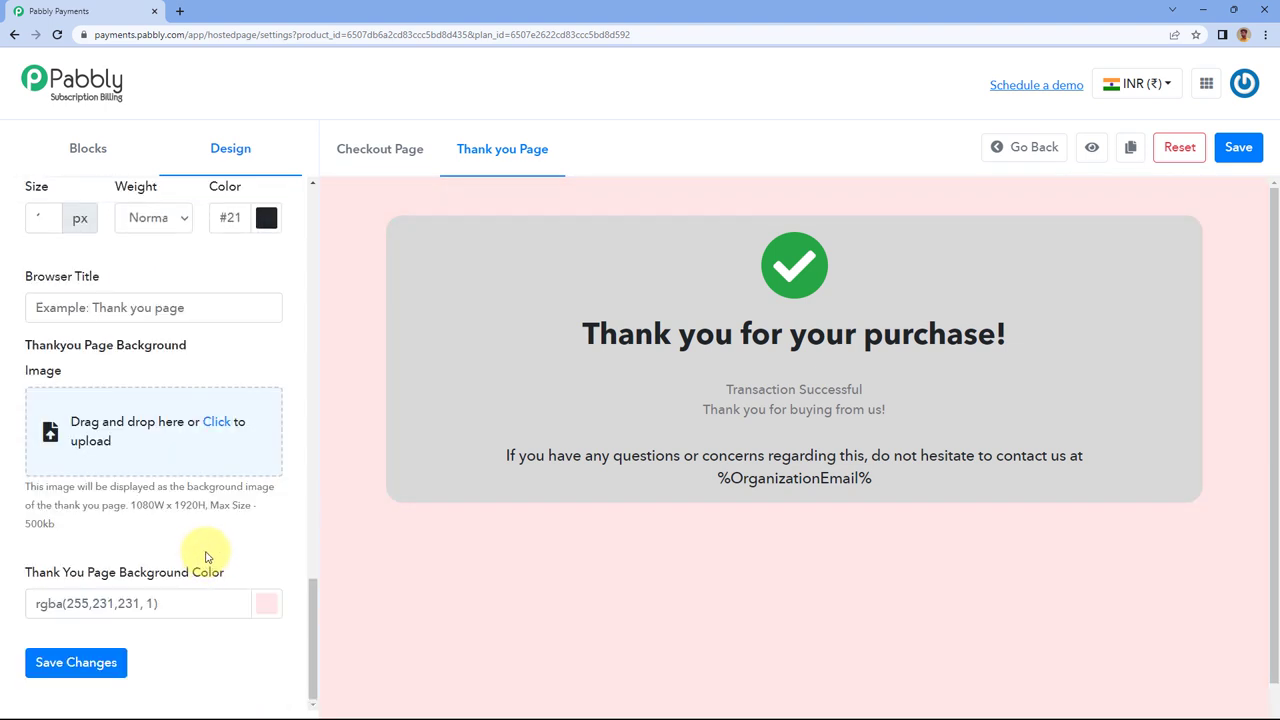
Switch back to the checkout page, open the Multiplan block's settings and enable the multiplan preview.
click(88, 150)
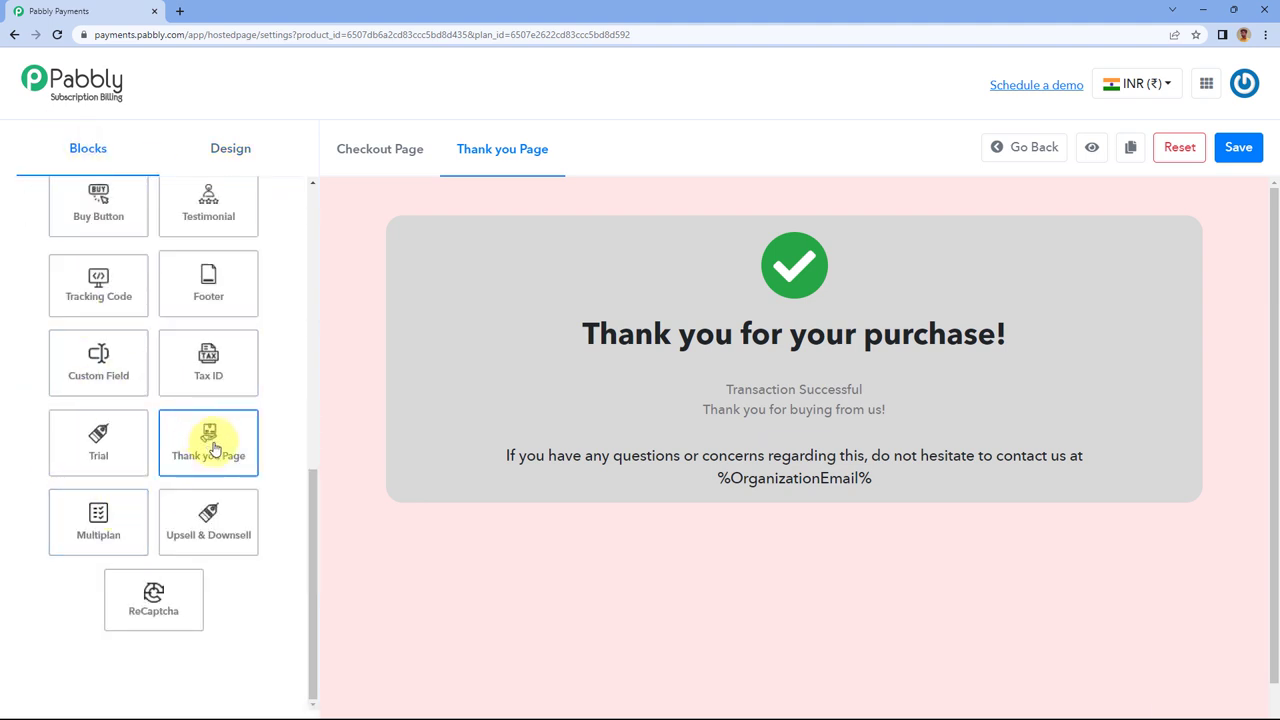
click(107, 525)
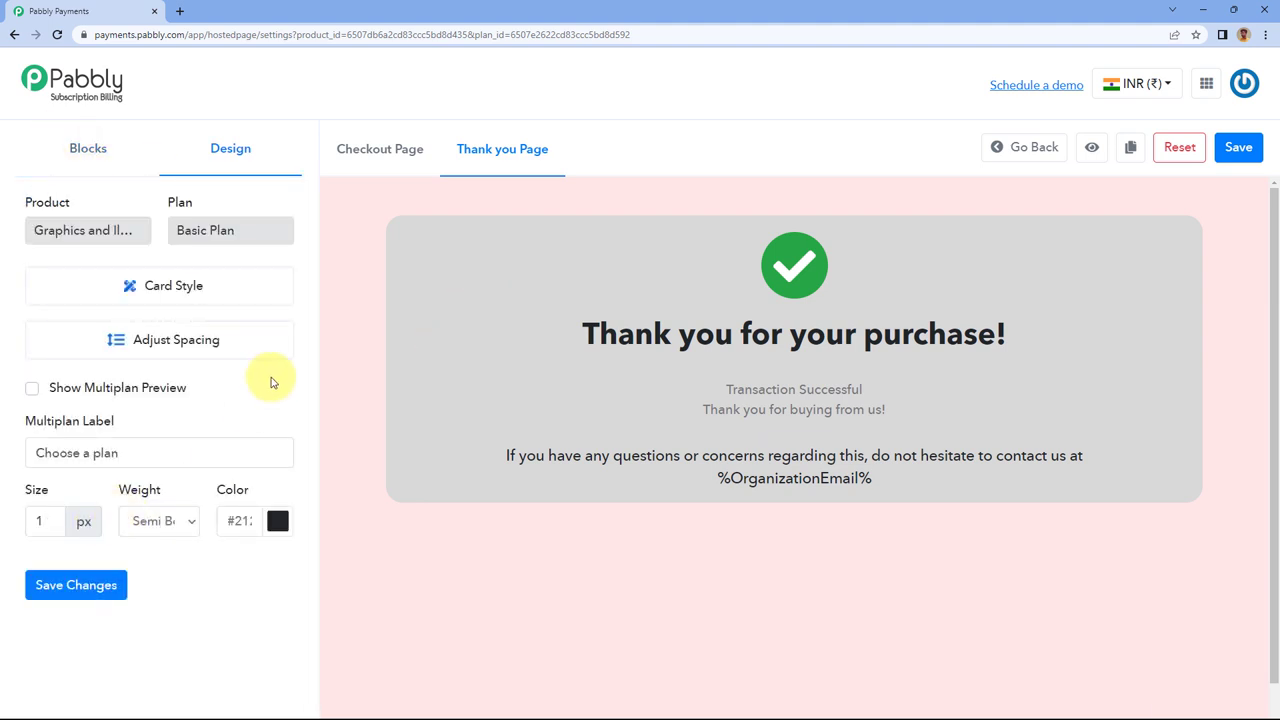
click(400, 155)
scroll(240, 400, down, 5)
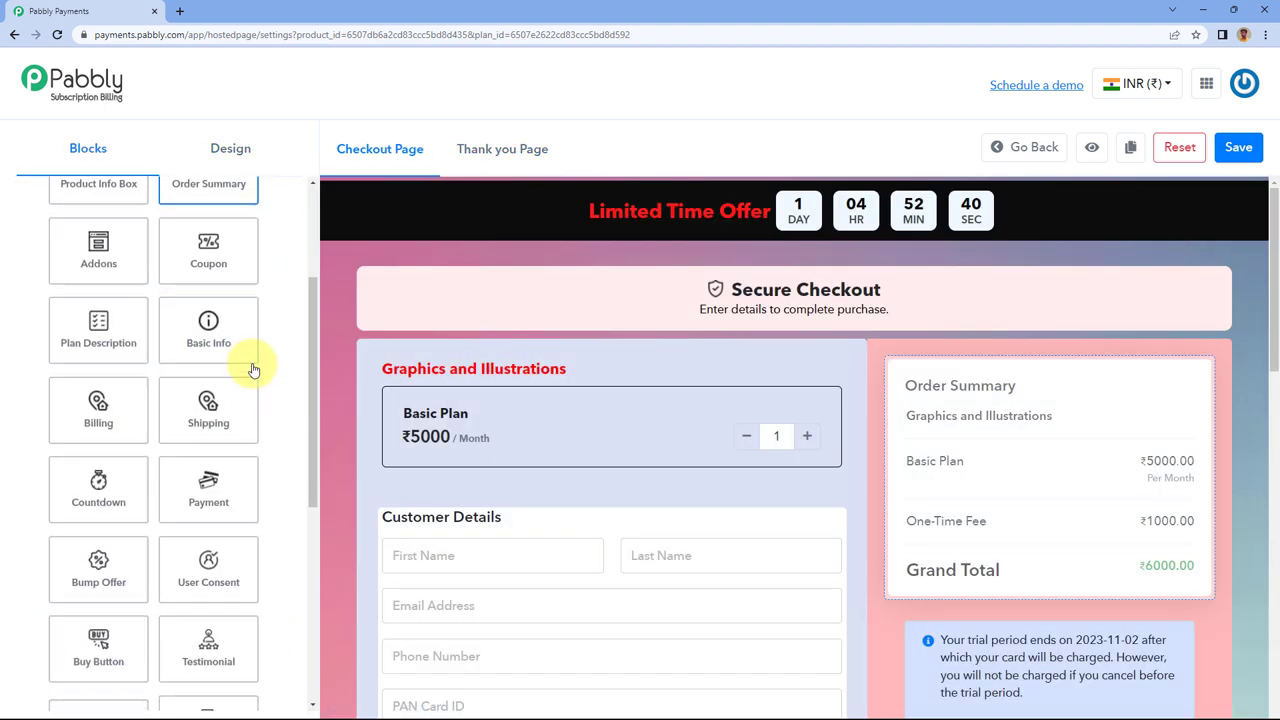
scroll(180, 490, down, 2)
click(97, 510)
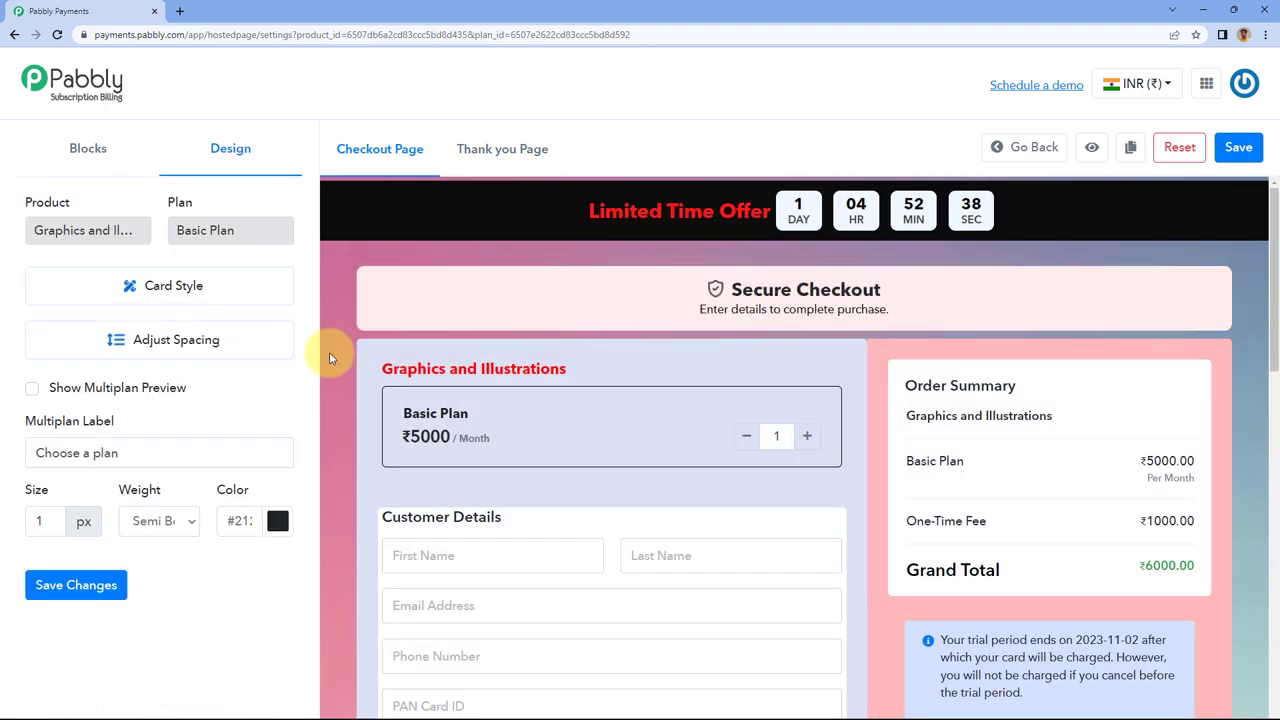
click(32, 389)
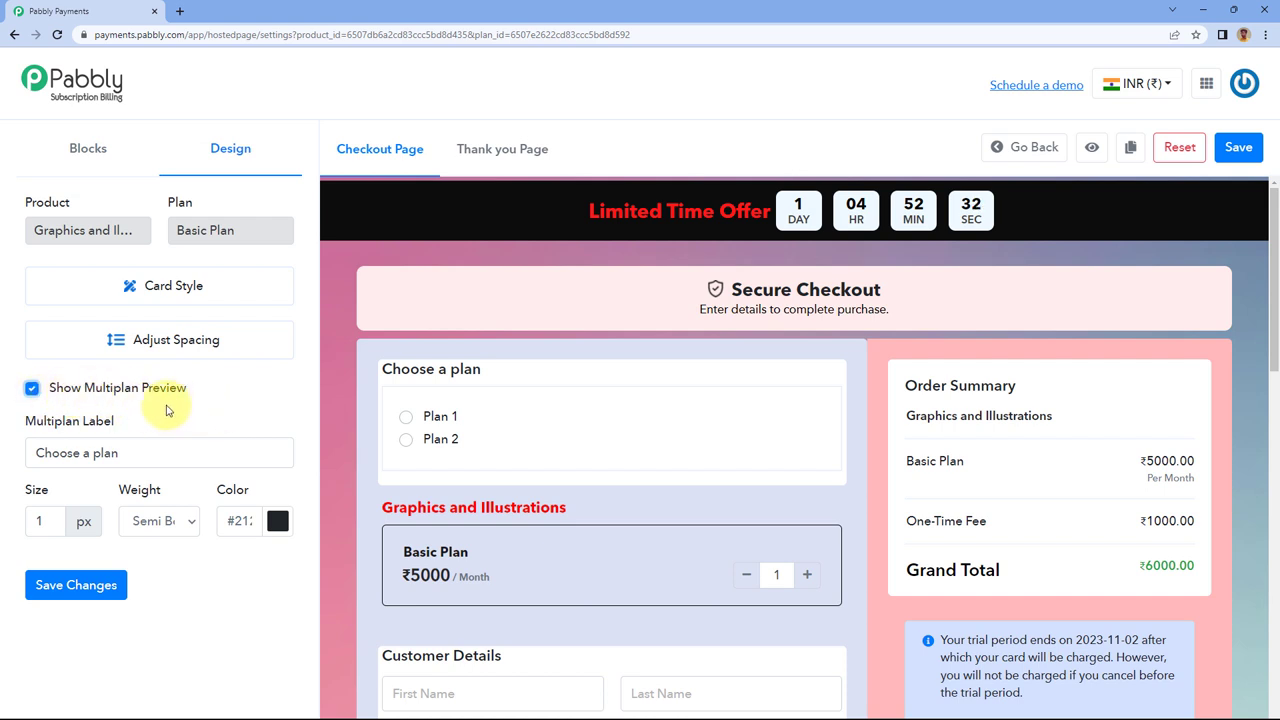
Change the multiplan label to "Select a Plan" and increase its font size.
click(90, 453)
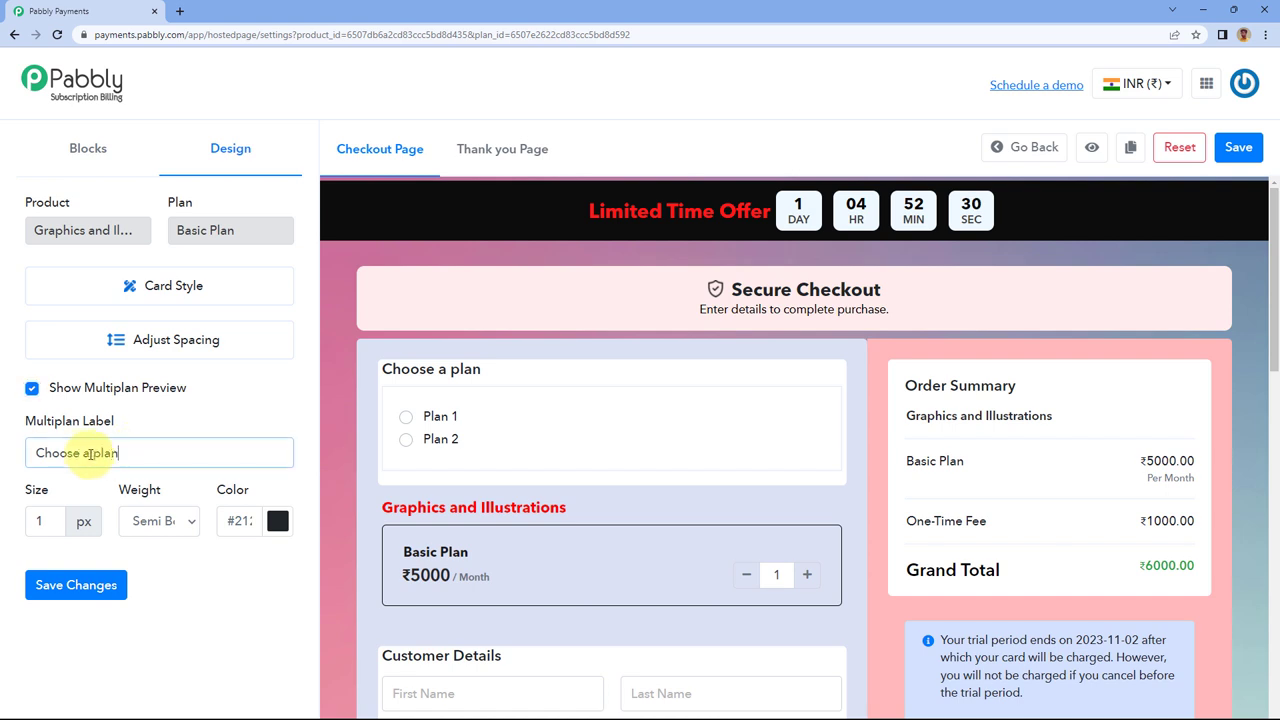
drag(90, 455, 27, 453)
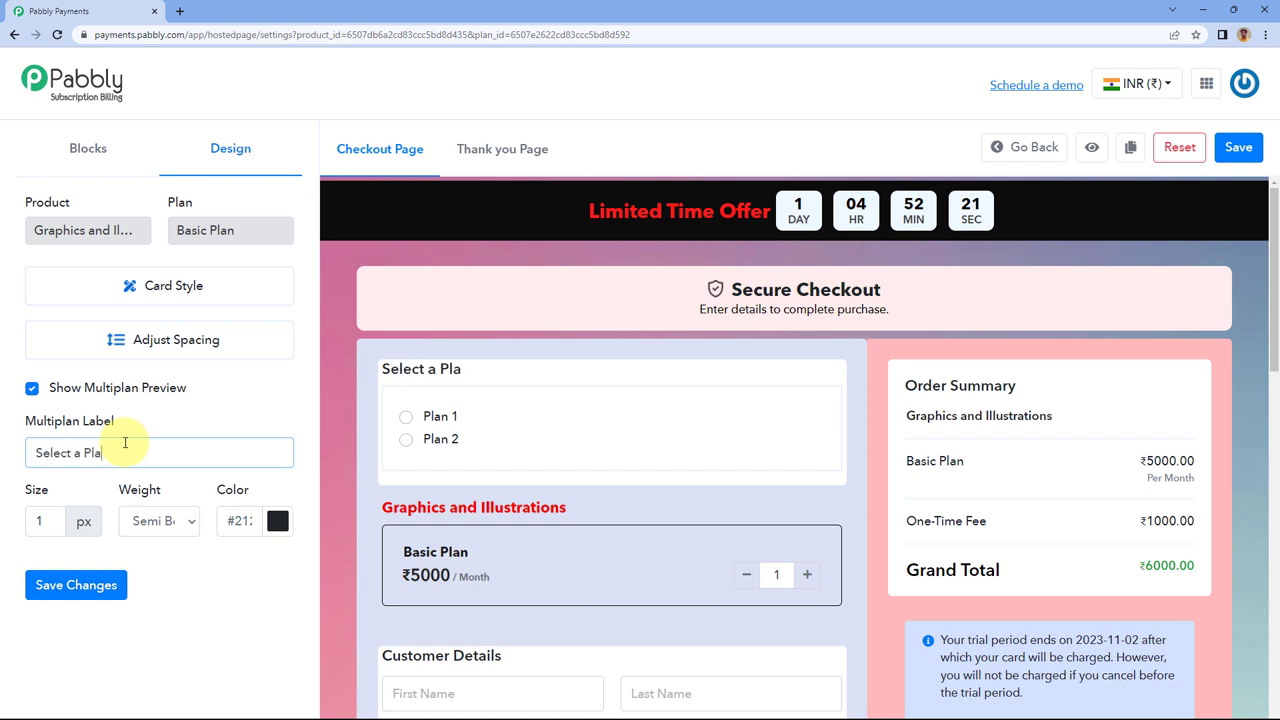
click(42, 520)
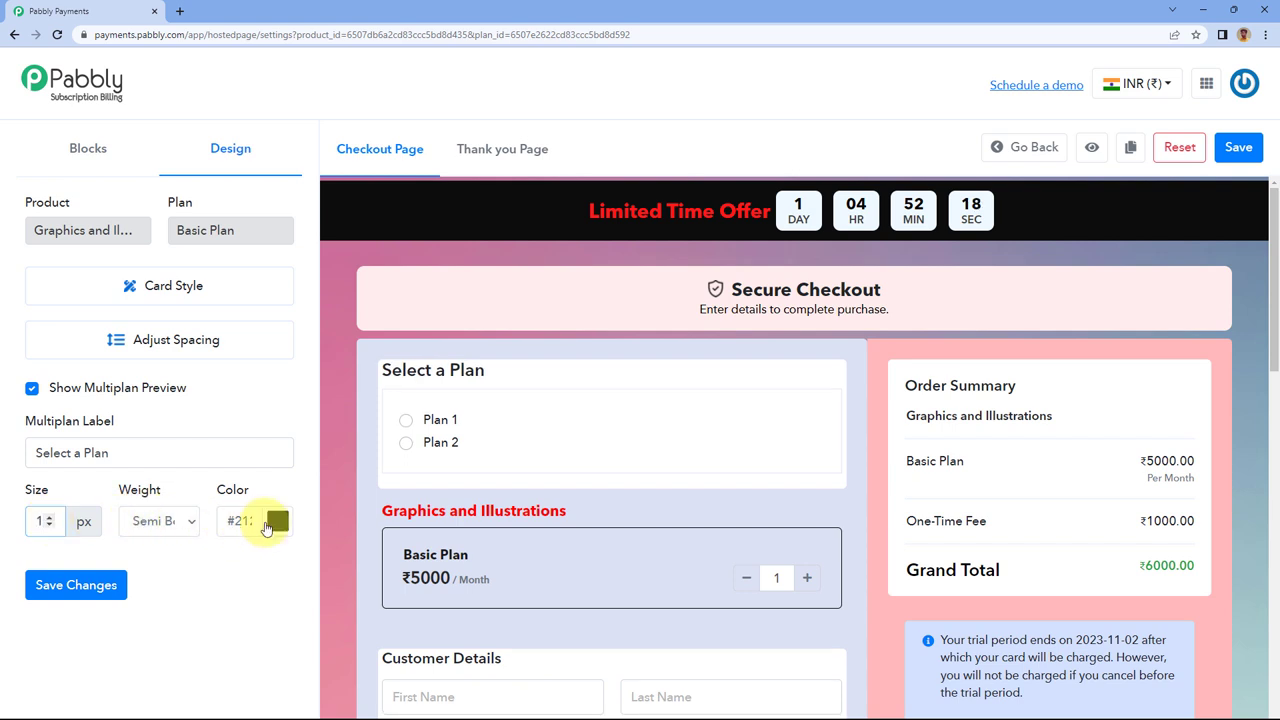
Set the Multiplan block's top margin to 12 px in its spacing settings.
click(214, 338)
click(94, 407)
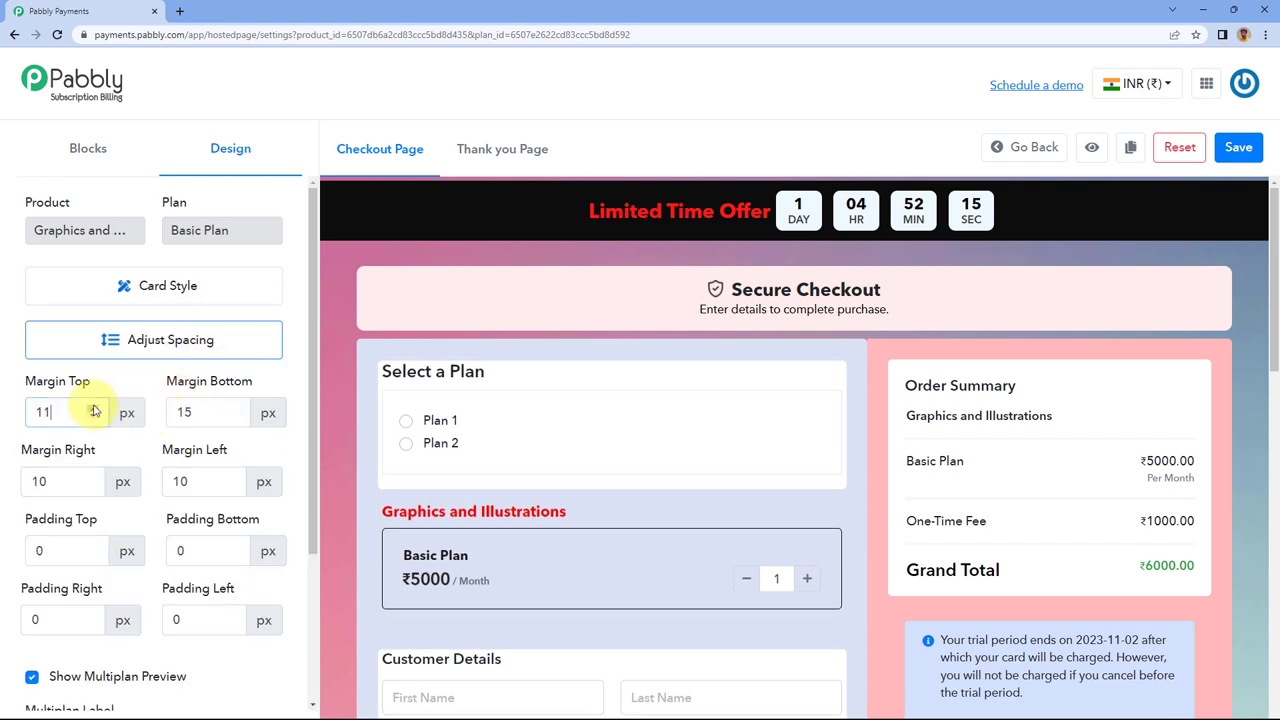
click(94, 407)
Make the Multiplan card's background fully transparent in its card style settings.
click(168, 286)
click(258, 360)
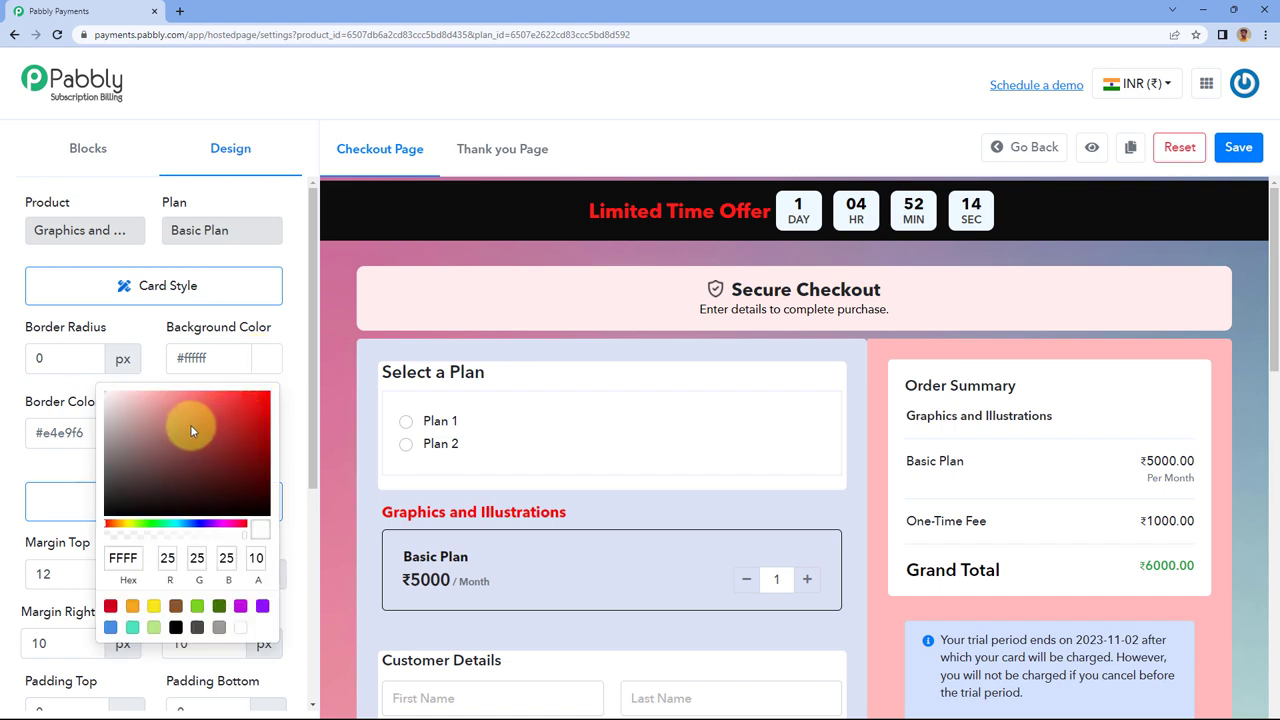
click(120, 420)
mouse_move(128, 425)
mouse_down()
mouse_move(94, 398)
mouse_move(194, 553)
mouse_move(55, 537)
mouse_up()
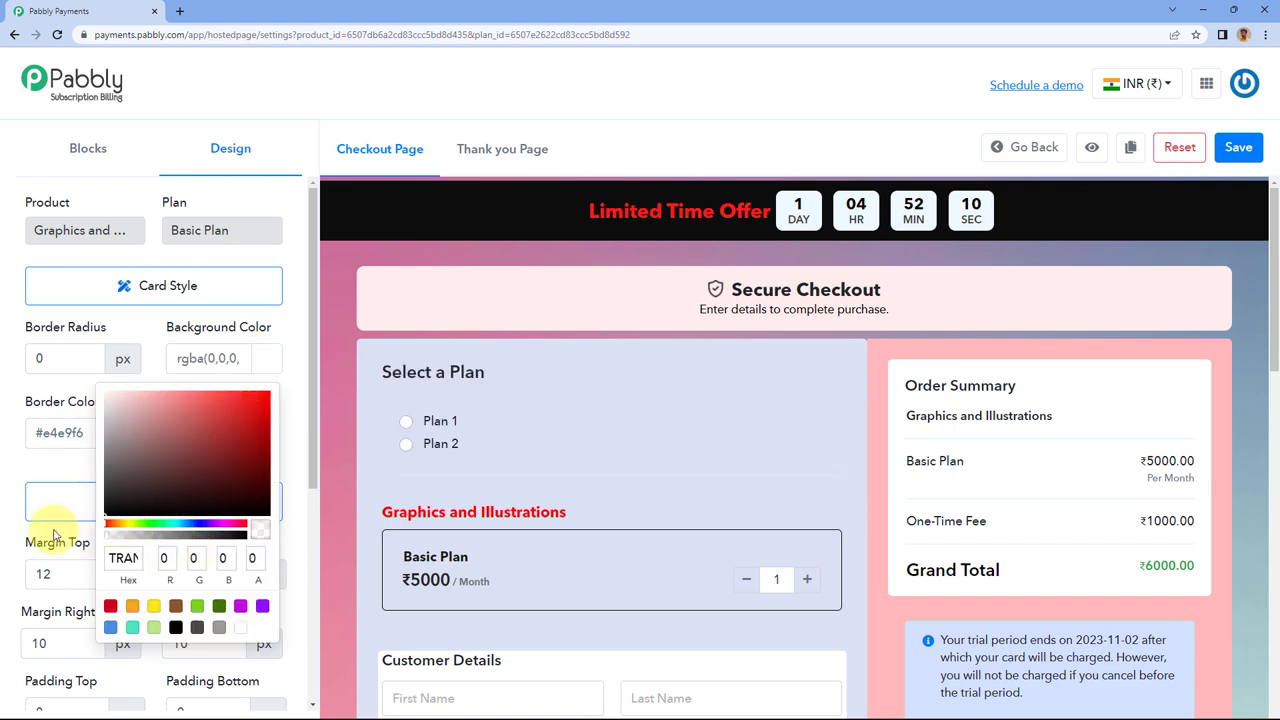
click(135, 322)
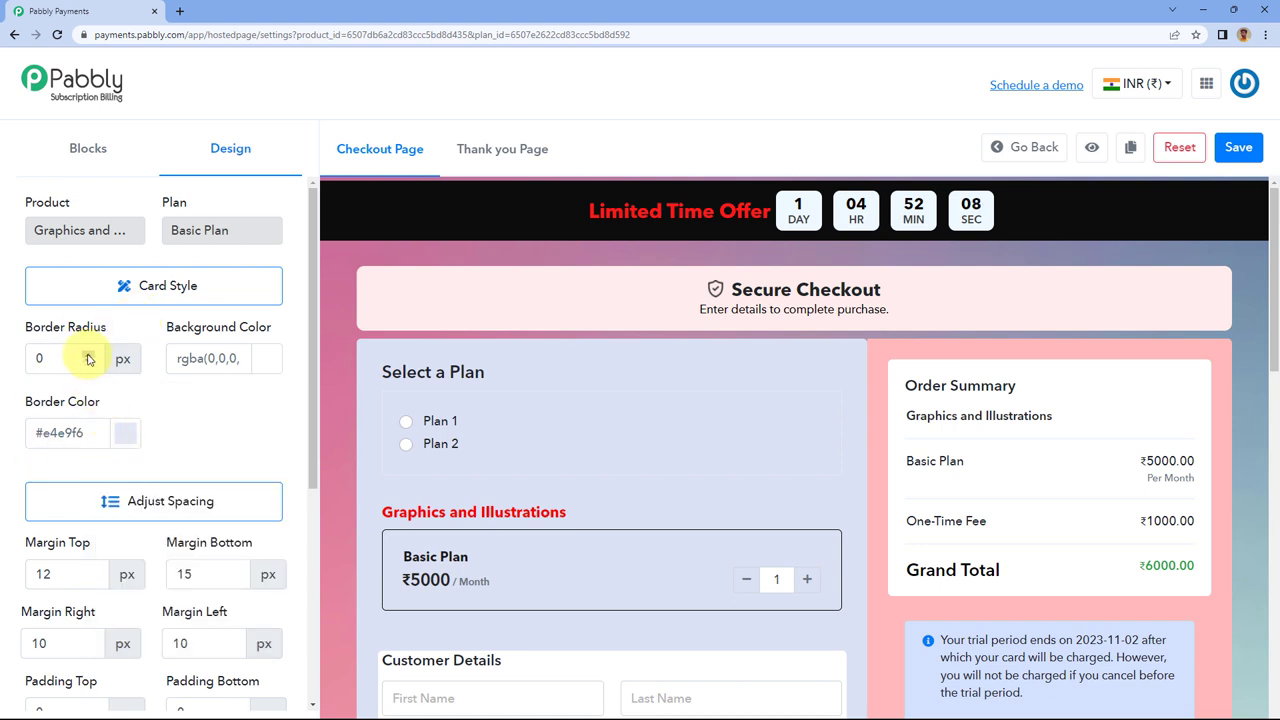
Set the Multiplan card's border radius to 2 px and its border color to black, and return to the block list.
click(126, 432)
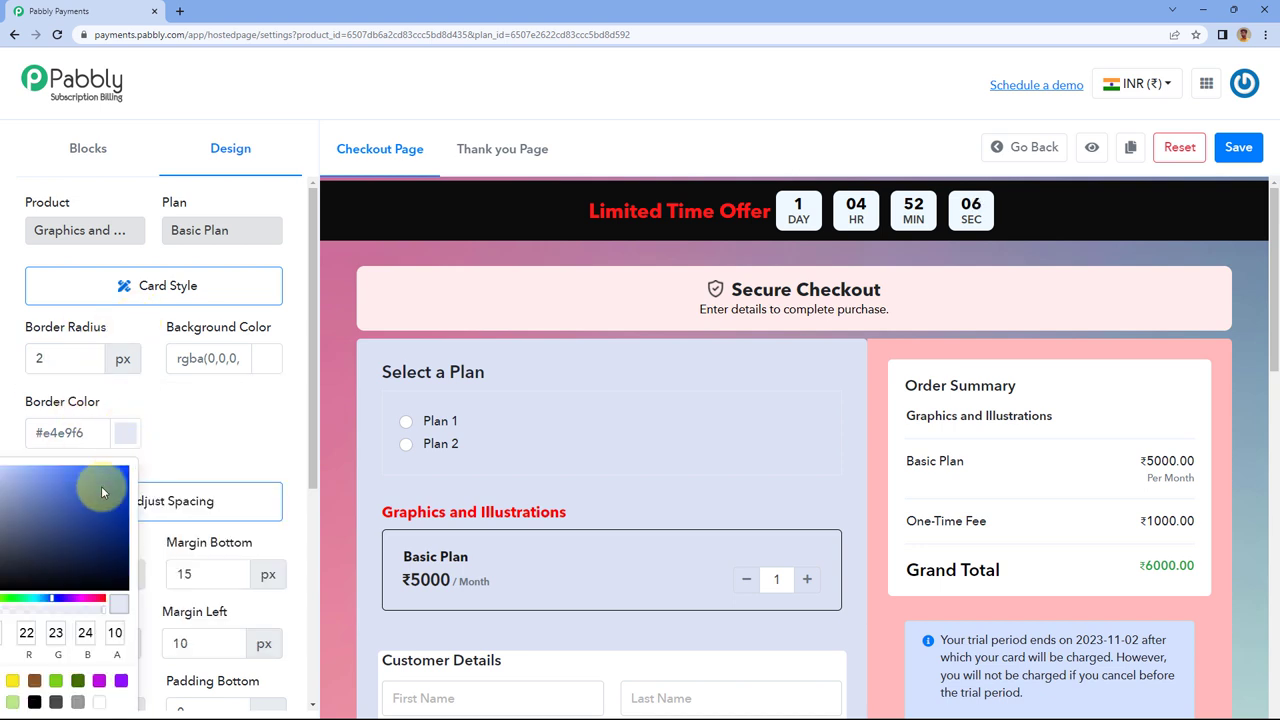
drag(103, 486, 57, 604)
click(189, 432)
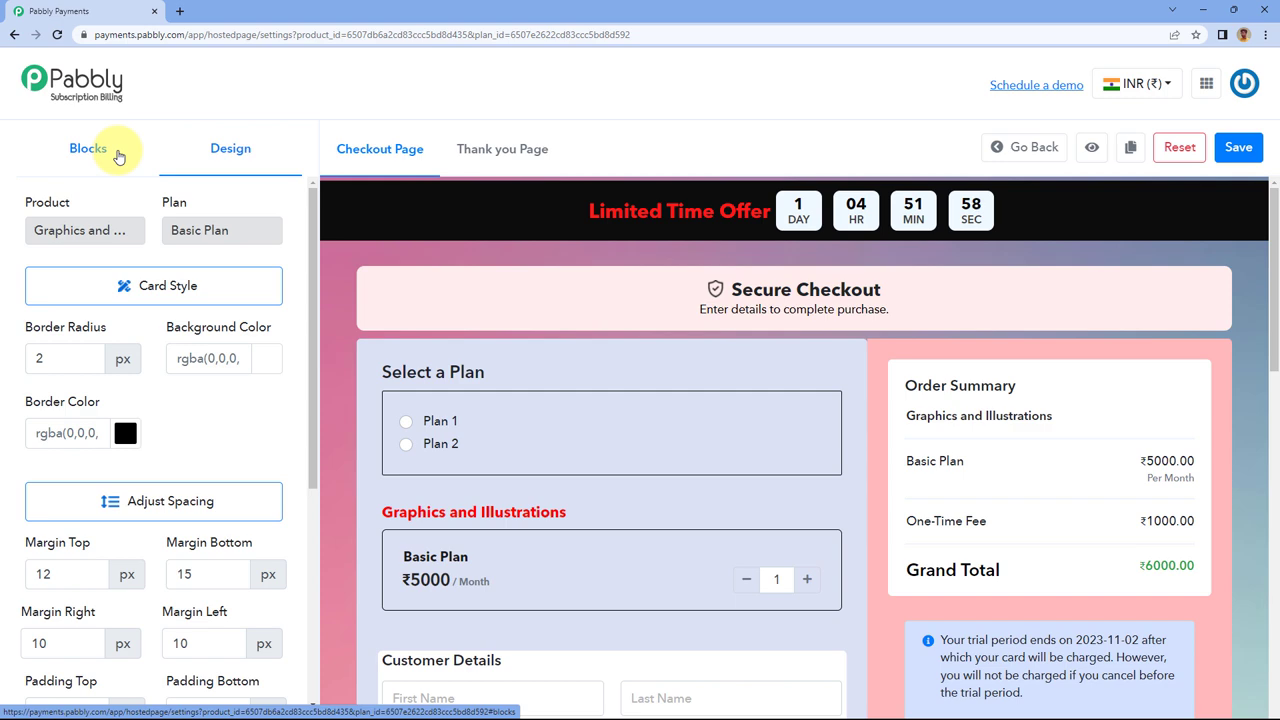
click(118, 152)
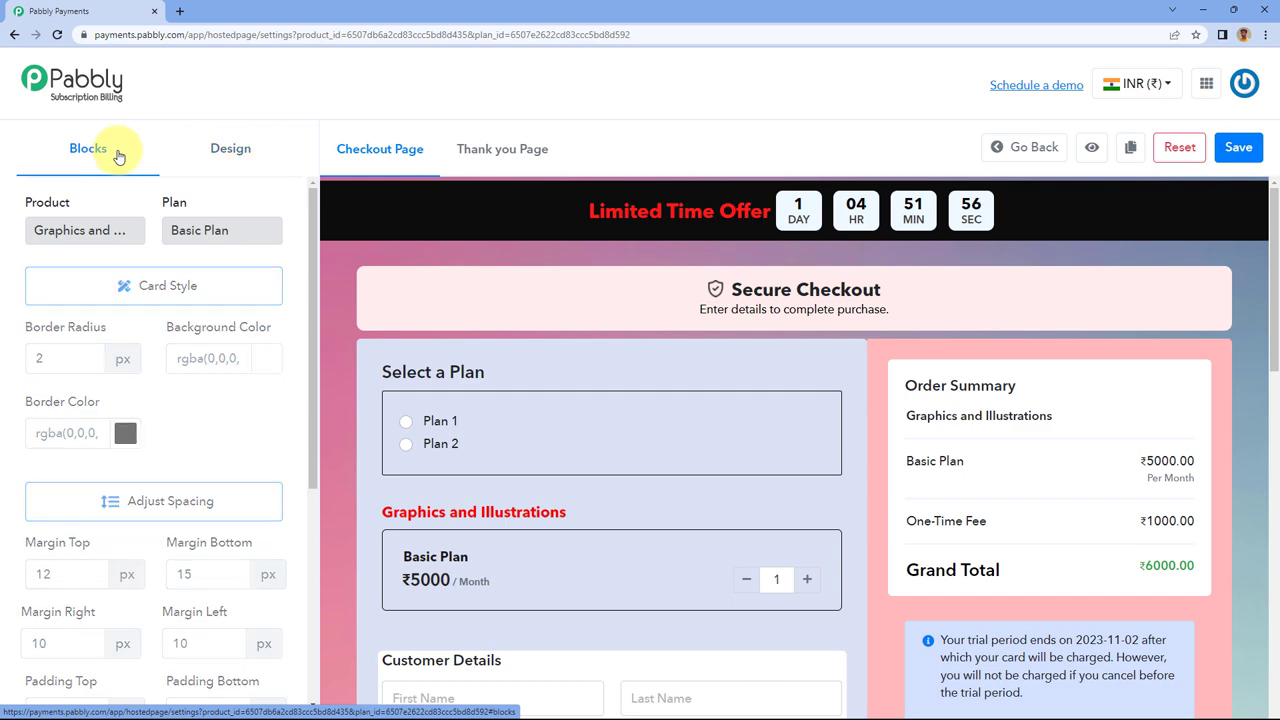
Open the Upsell & Downsell block's settings and turn on the preview as upsell/downsell.
scroll(20, 480, down, 5)
scroll(28, 495, down, 2)
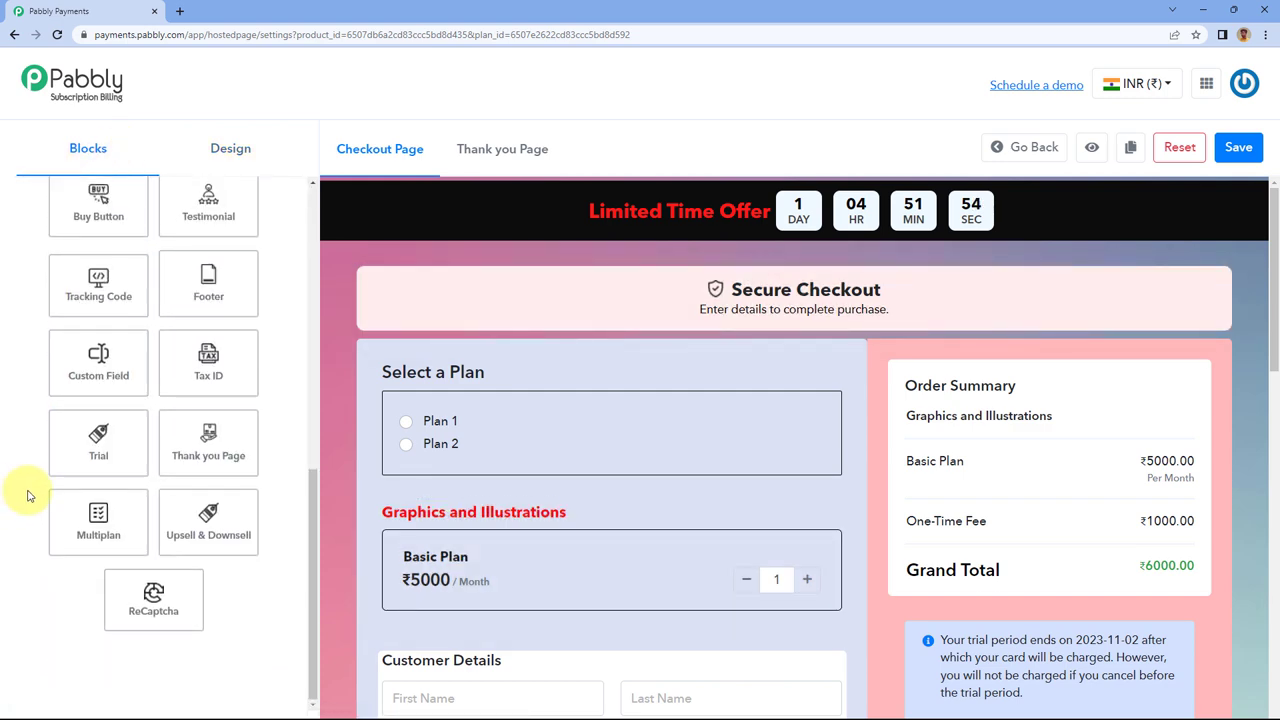
click(228, 519)
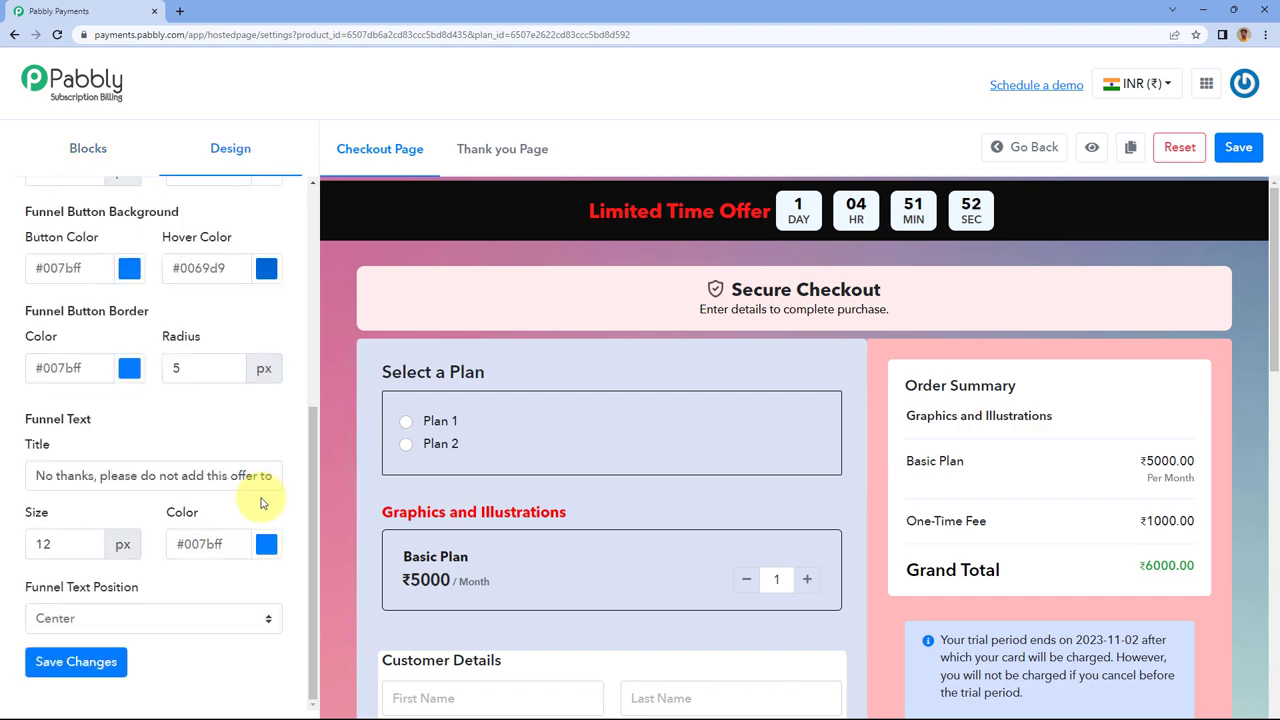
scroll(520, 435, down, 3)
scroll(251, 380, up, 4)
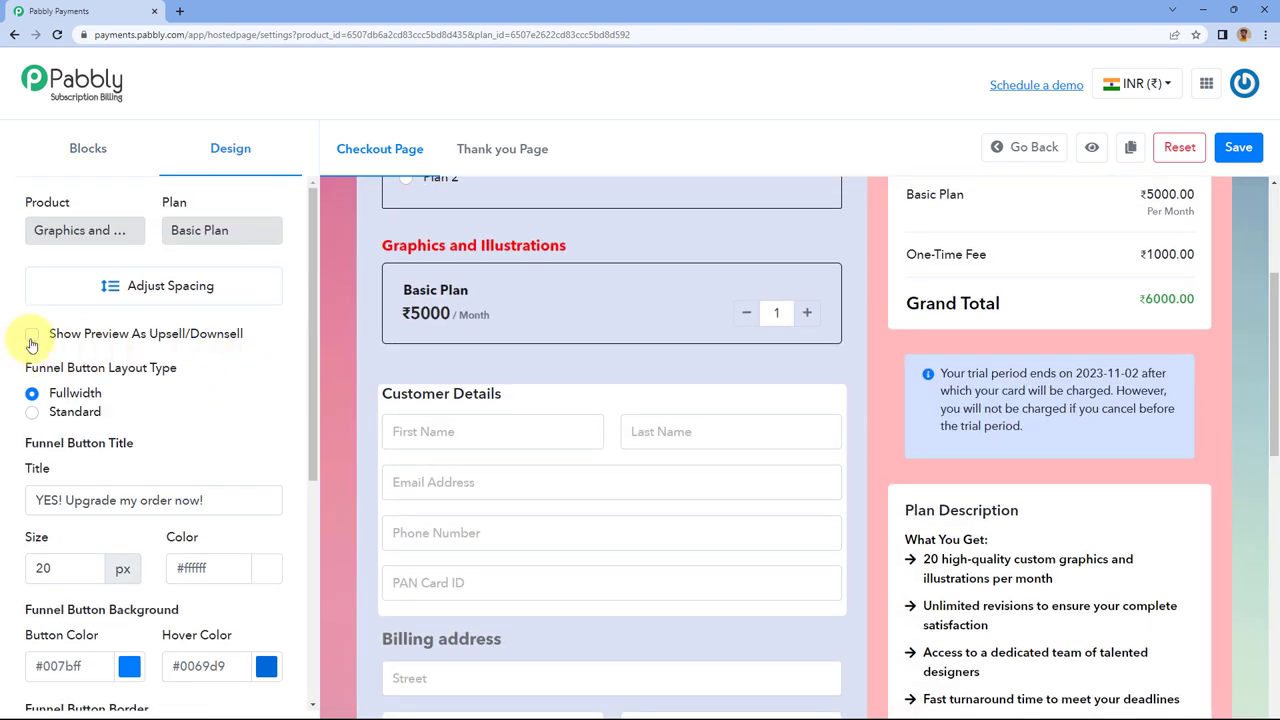
click(31, 336)
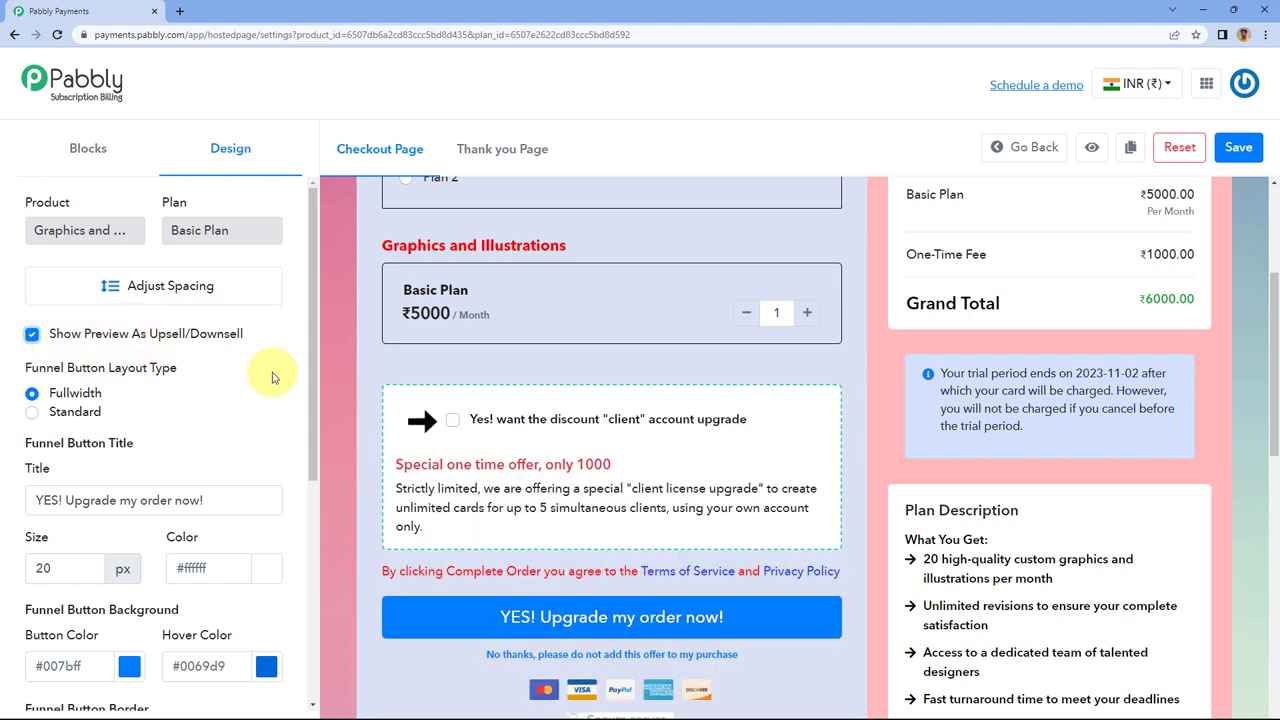
click(31, 336)
click(31, 336)
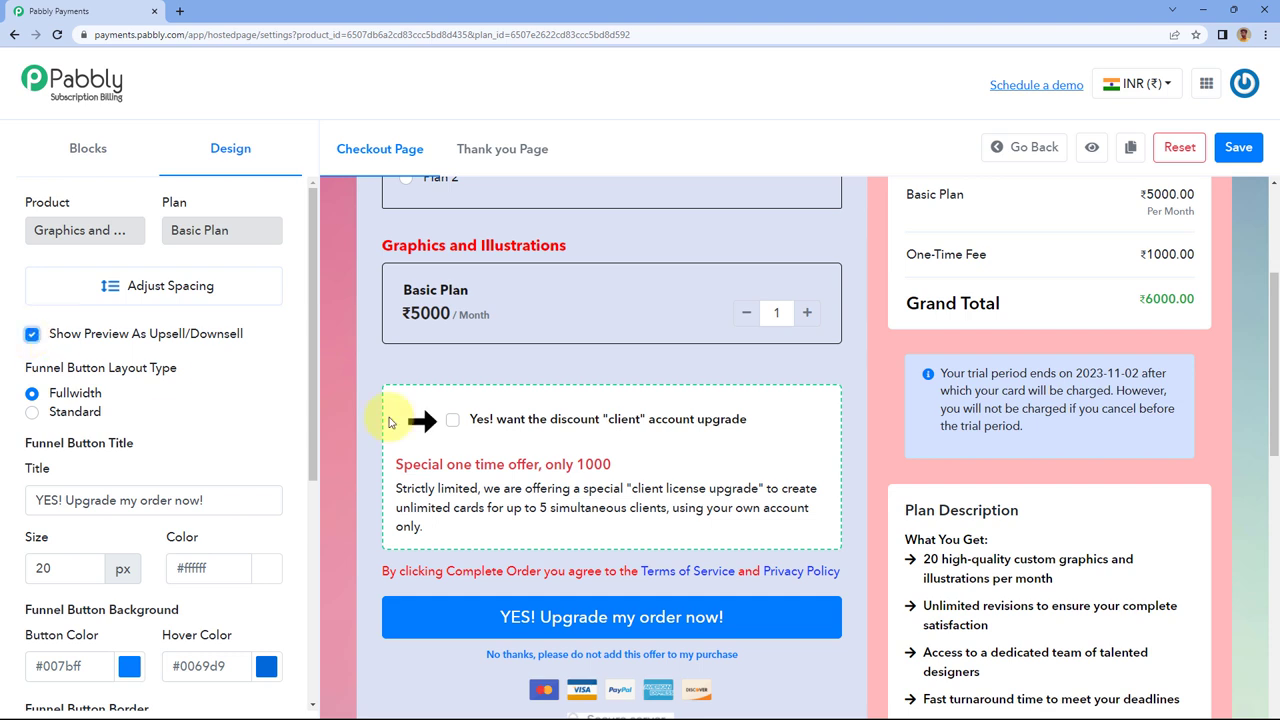
scroll(223, 432, down, 5)
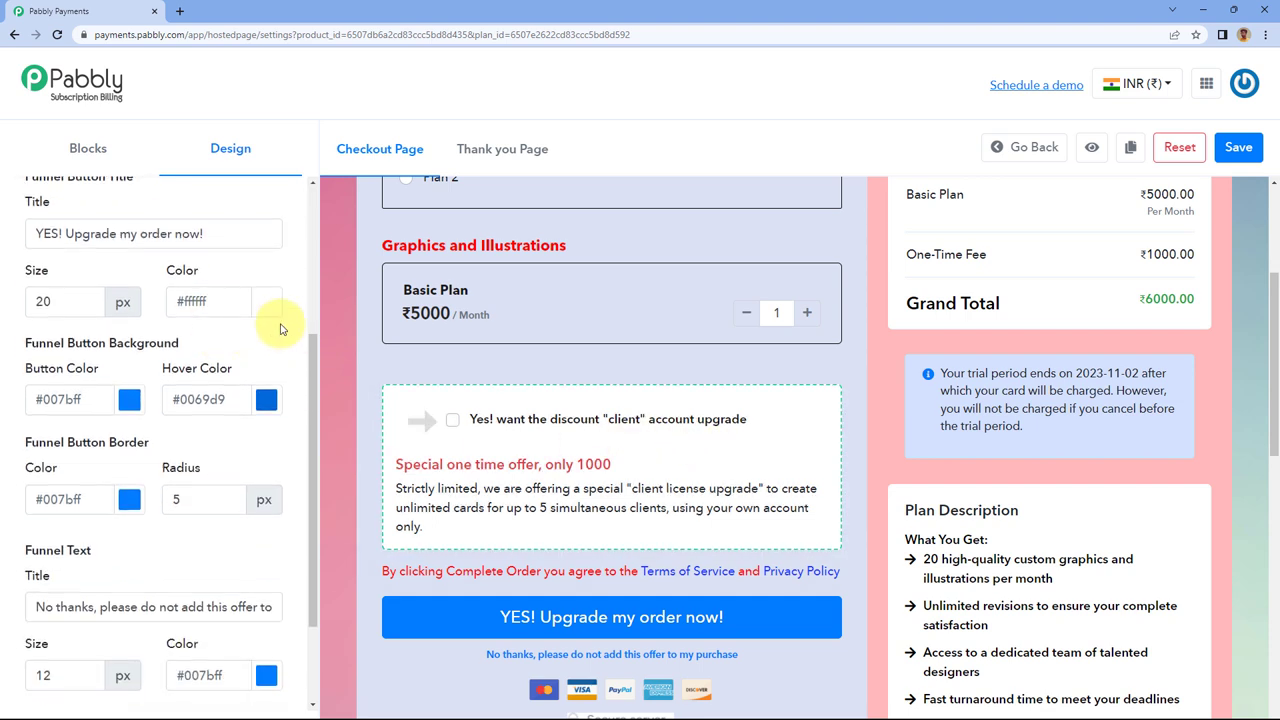
scroll(214, 314, down, 3)
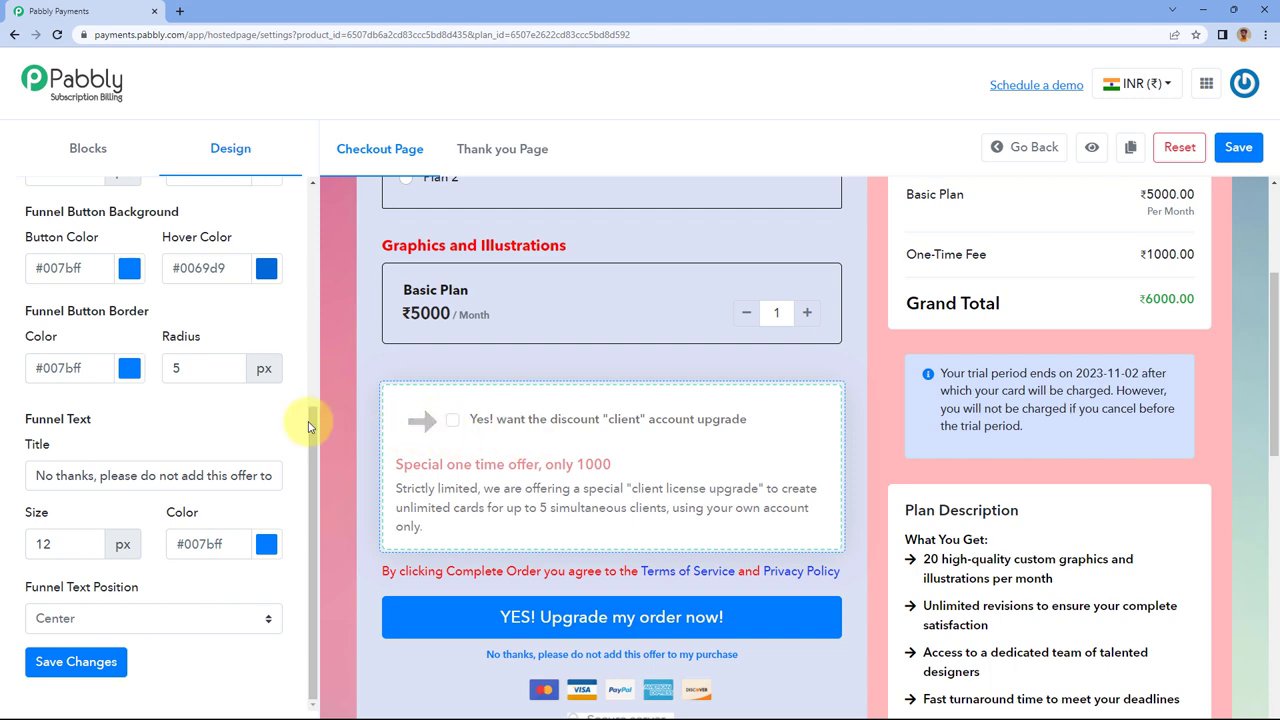
scroll(46, 423, up, 8)
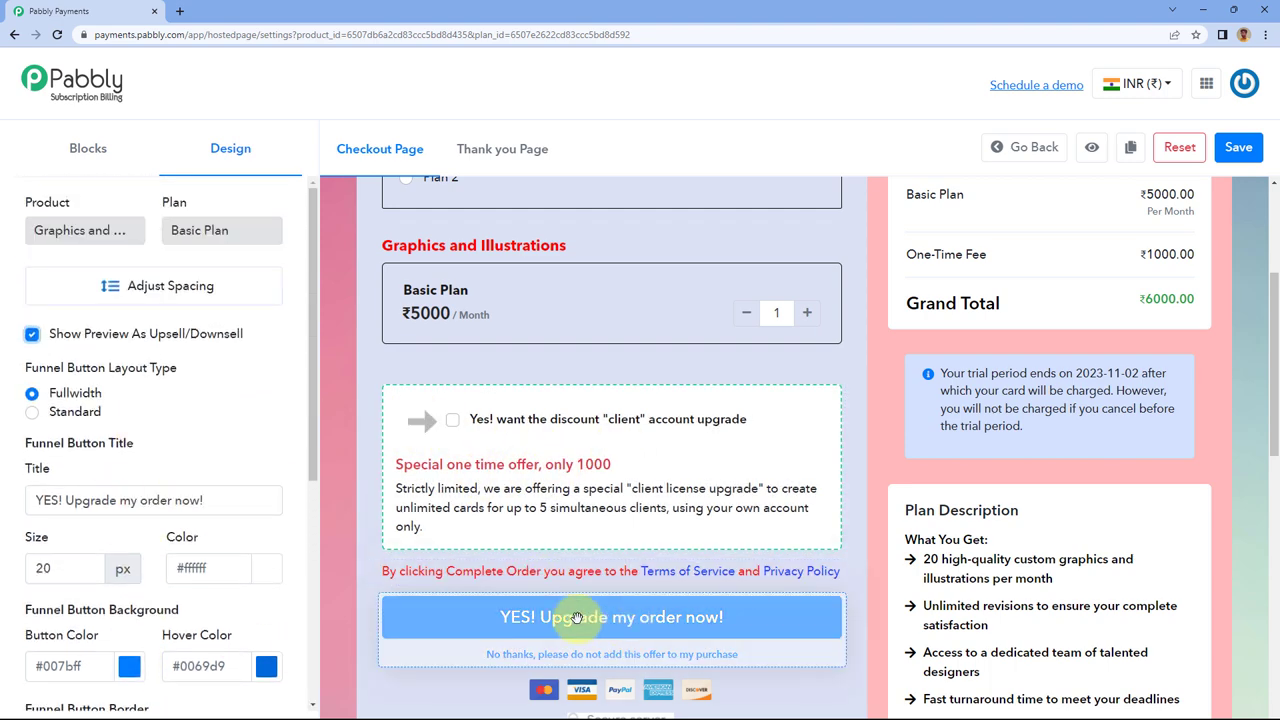
Try the Left and Right positions for the funnel text, and return it to Center.
scroll(100, 529, down, 4)
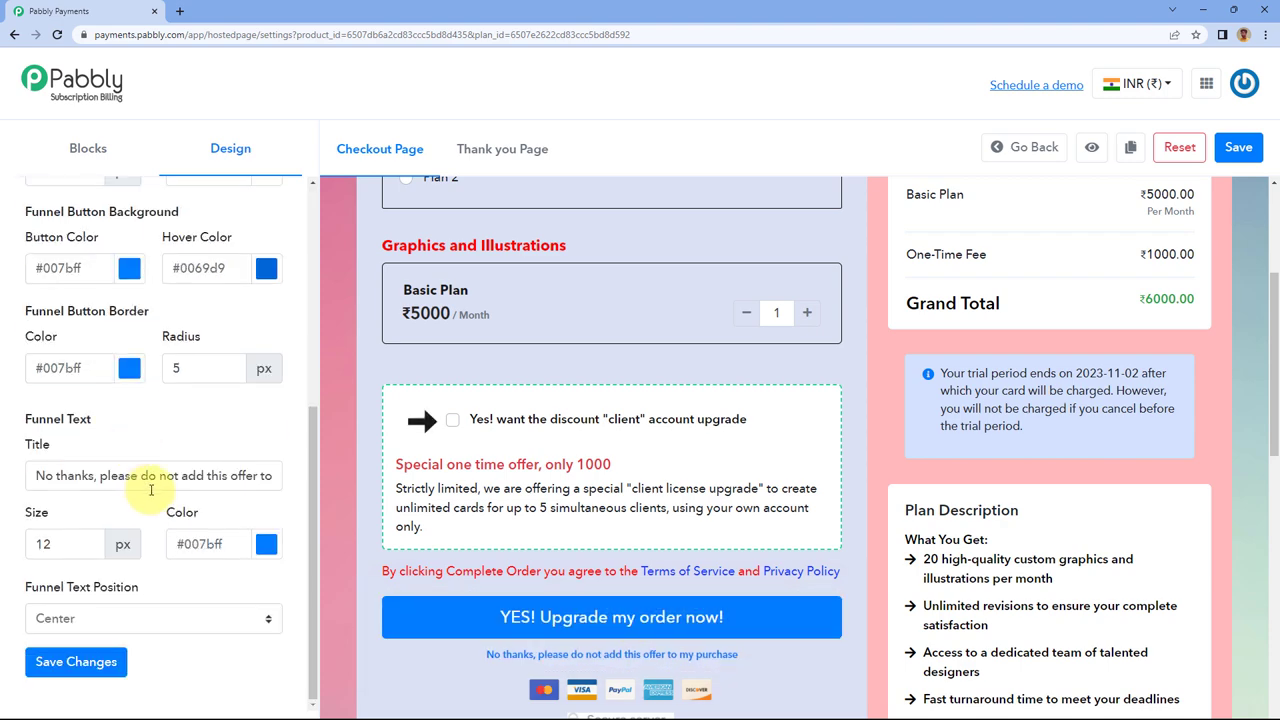
click(128, 618)
click(97, 659)
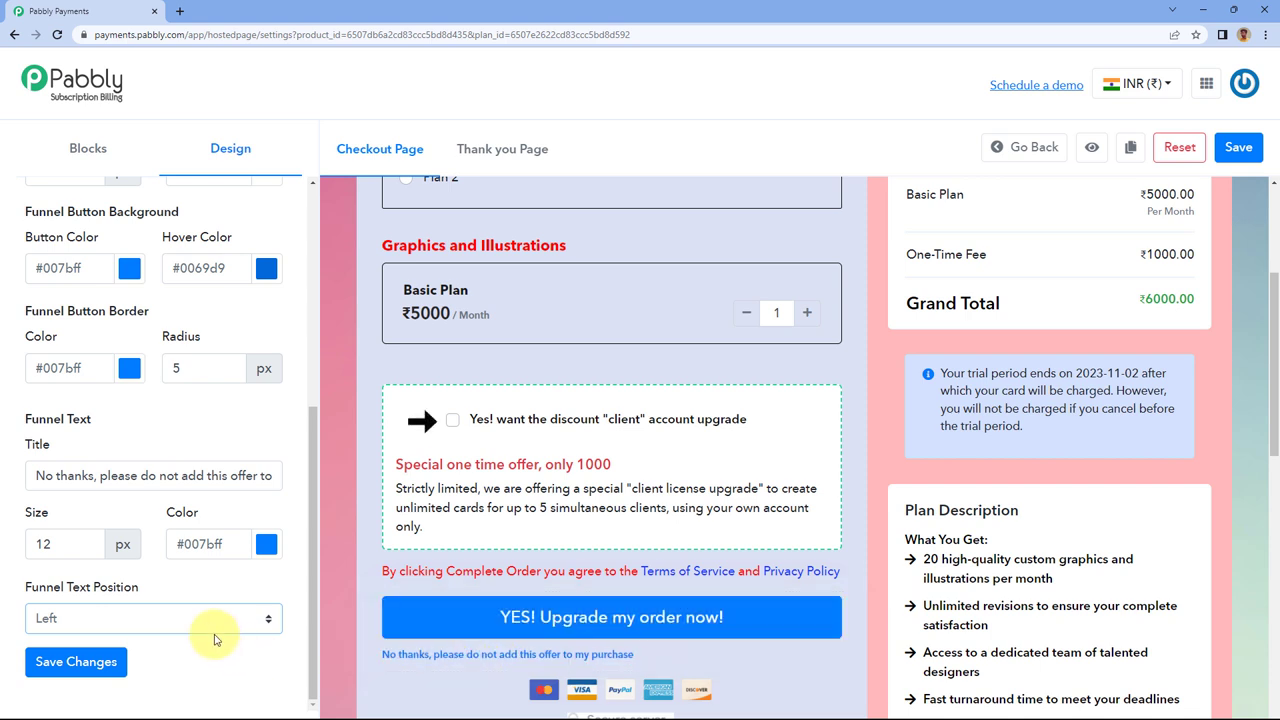
click(190, 618)
click(125, 675)
click(155, 618)
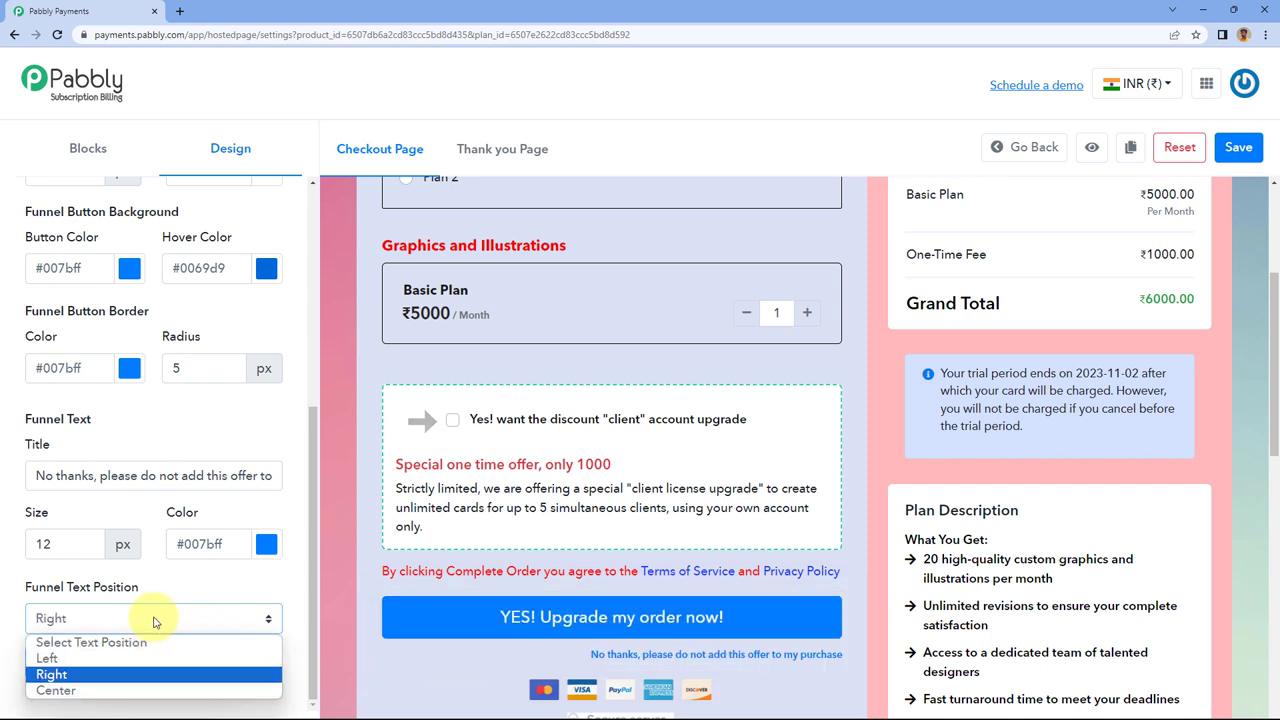
click(116, 690)
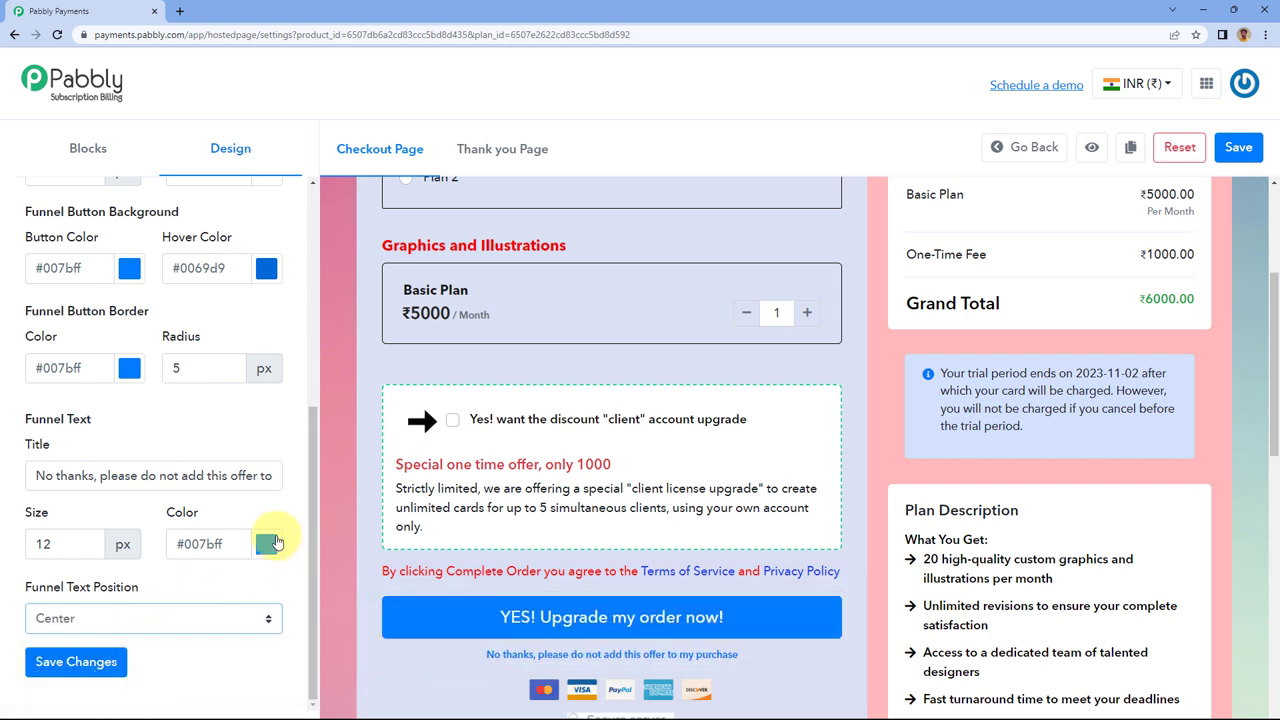
Set the funnel text color and the funnel button's border color to red.
click(266, 544)
drag(206, 581, 217, 648)
click(129, 376)
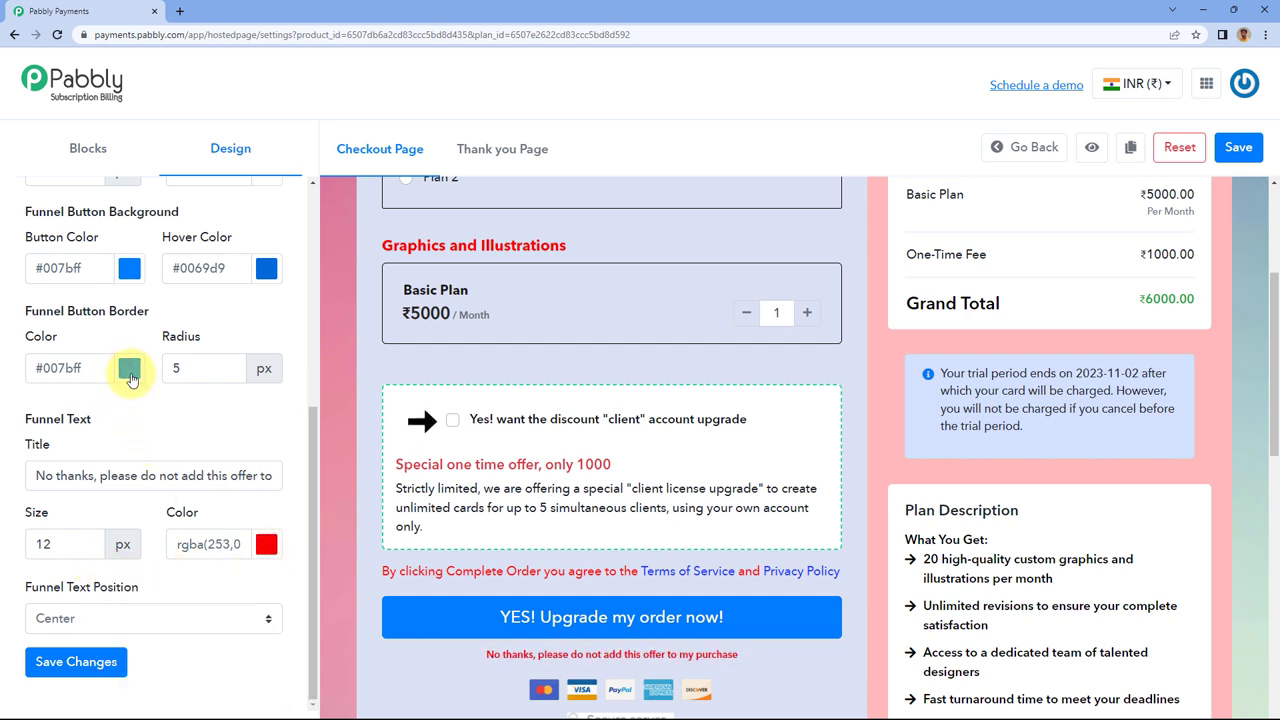
click(131, 369)
drag(119, 421, 128, 386)
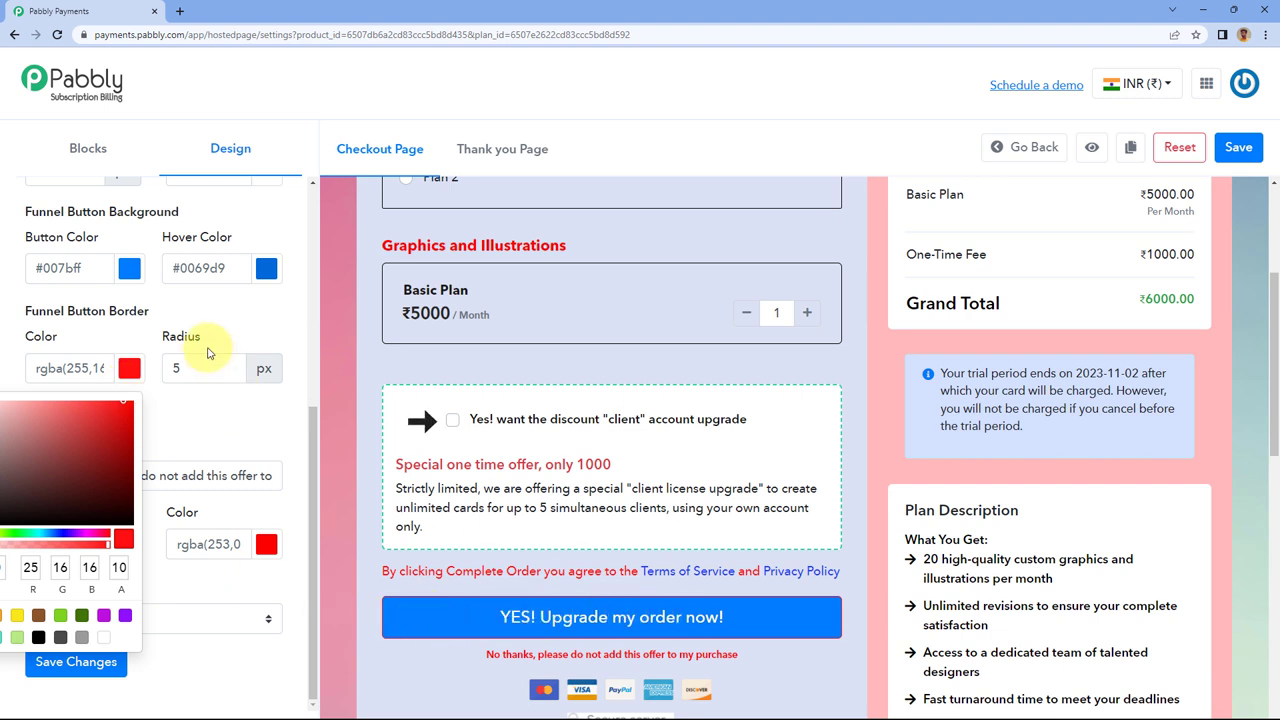
Set the funnel button's background color to light pink and its hover color to black.
click(128, 264)
click(122, 271)
drag(78, 371, 2, 286)
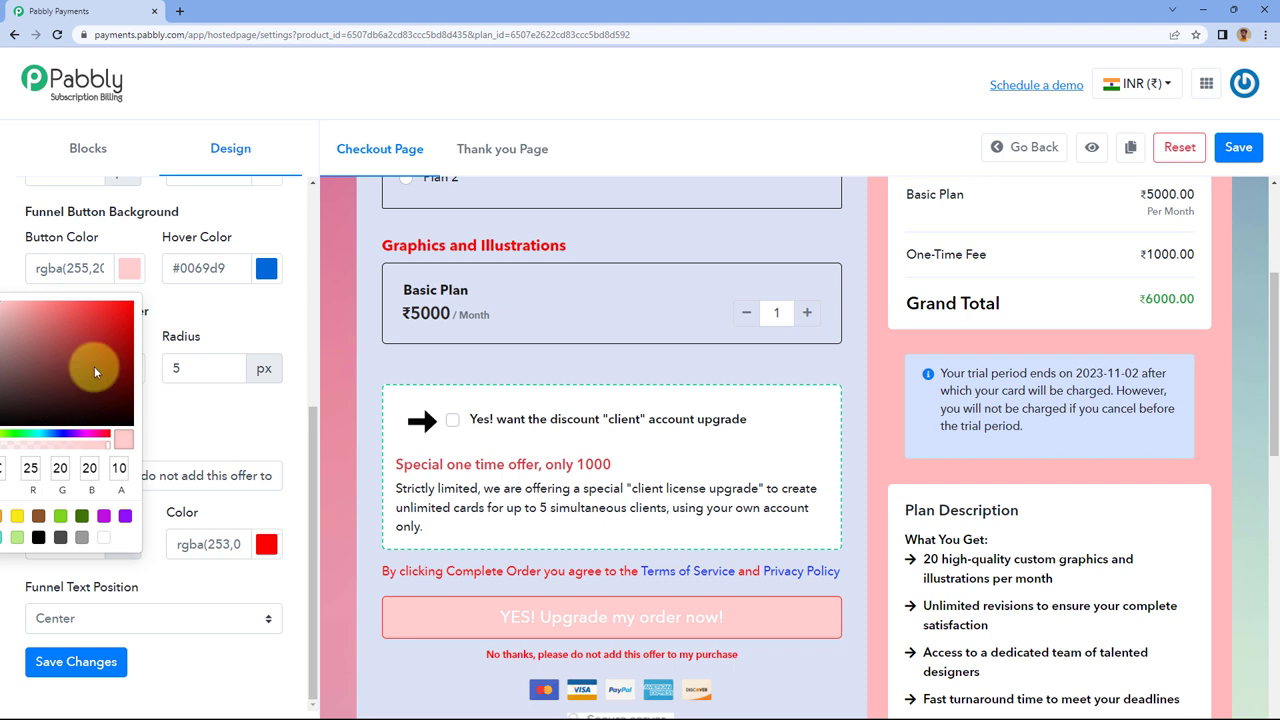
click(275, 272)
click(266, 268)
click(130, 410)
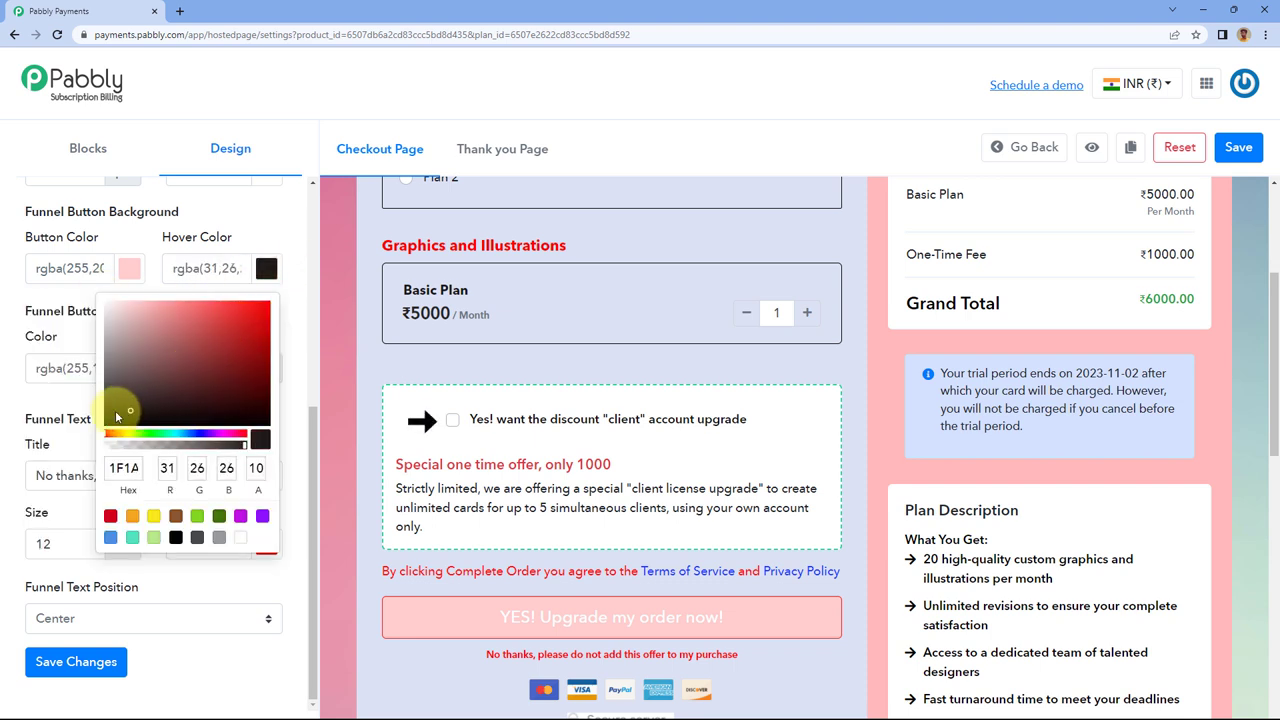
drag(117, 416, 104, 426)
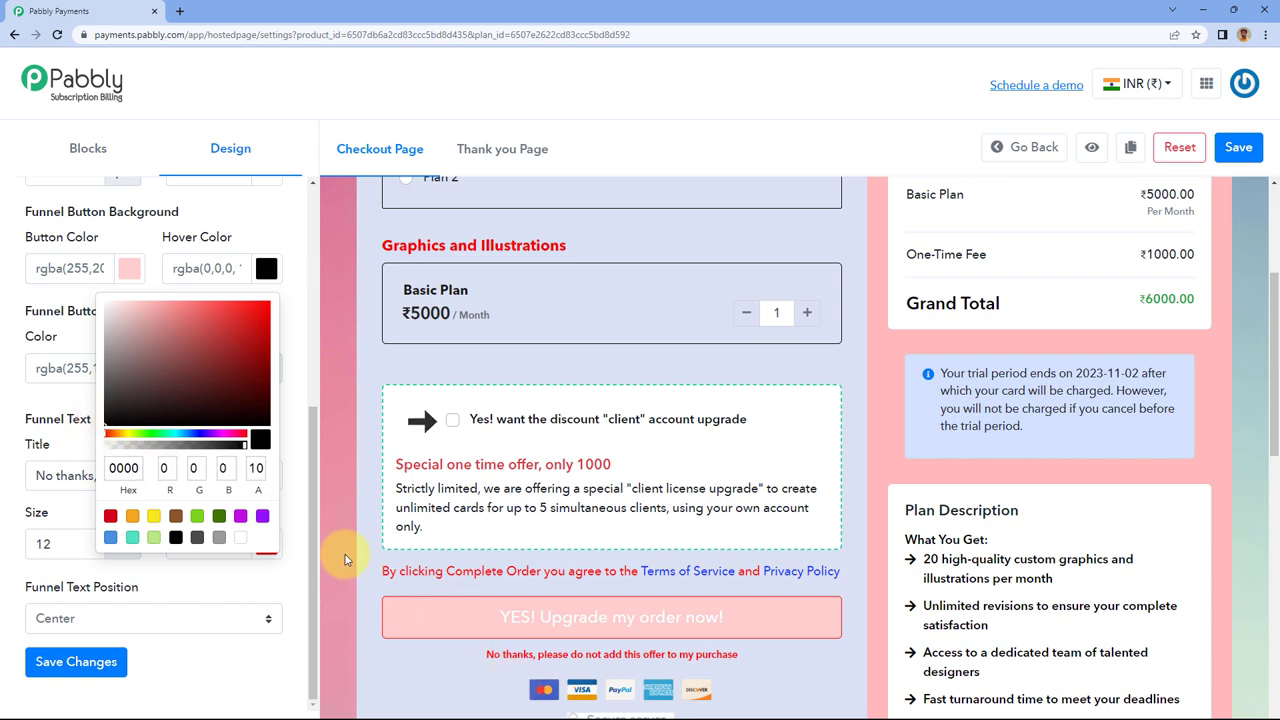
click(280, 612)
click(489, 611)
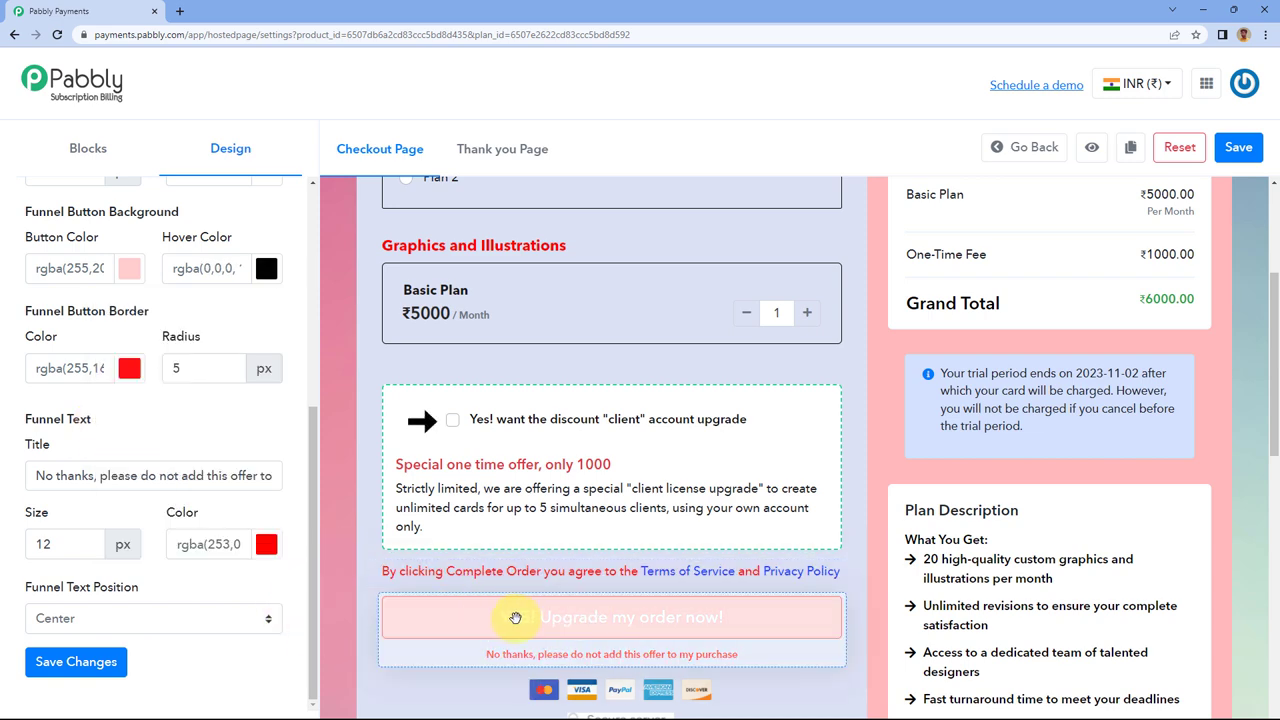
Enable ReCaptcha and Invisible ReCaptcha for the checkout page in the ReCaptcha block's settings.
scroll(229, 368, up, 5)
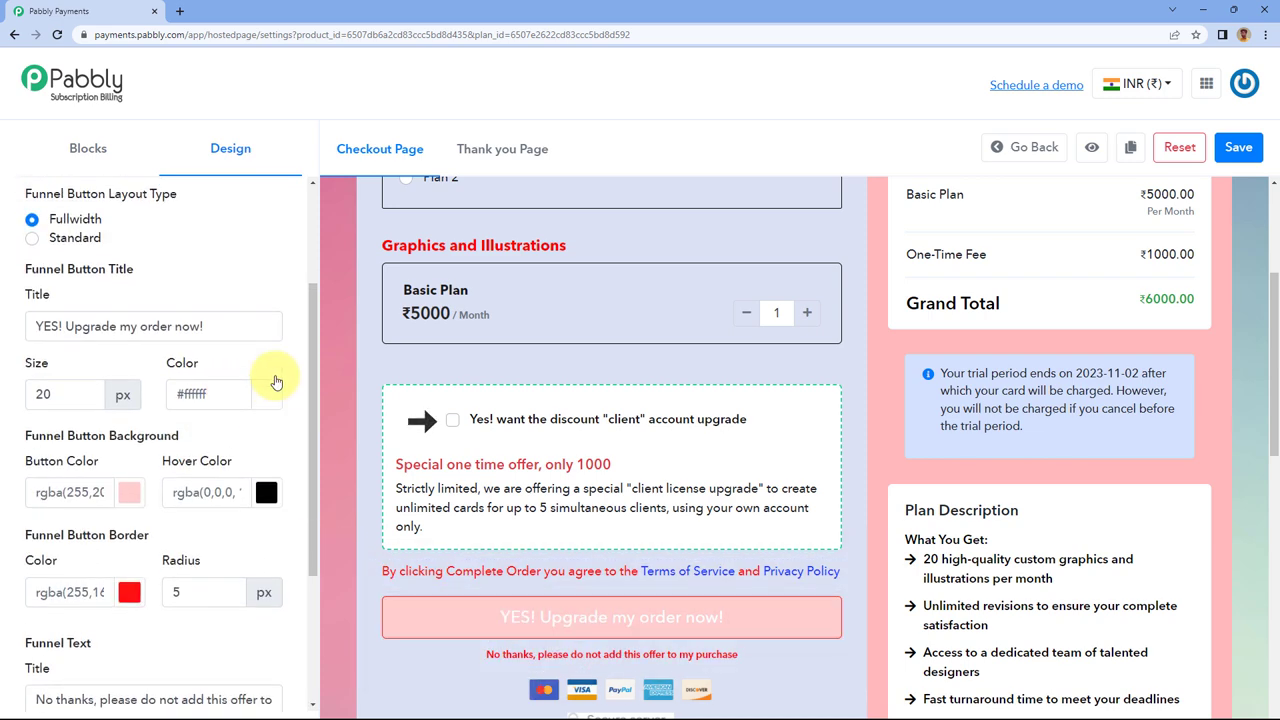
scroll(228, 372, up, 1)
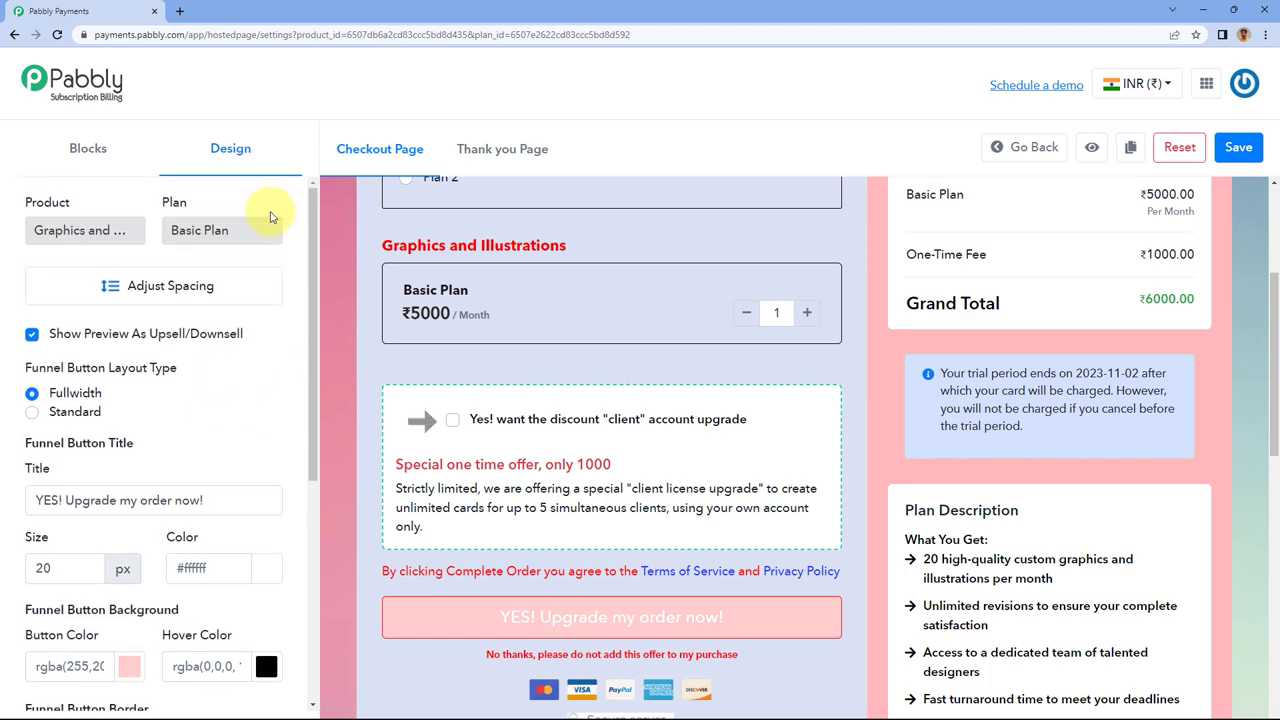
click(87, 152)
scroll(60, 505, down, 6)
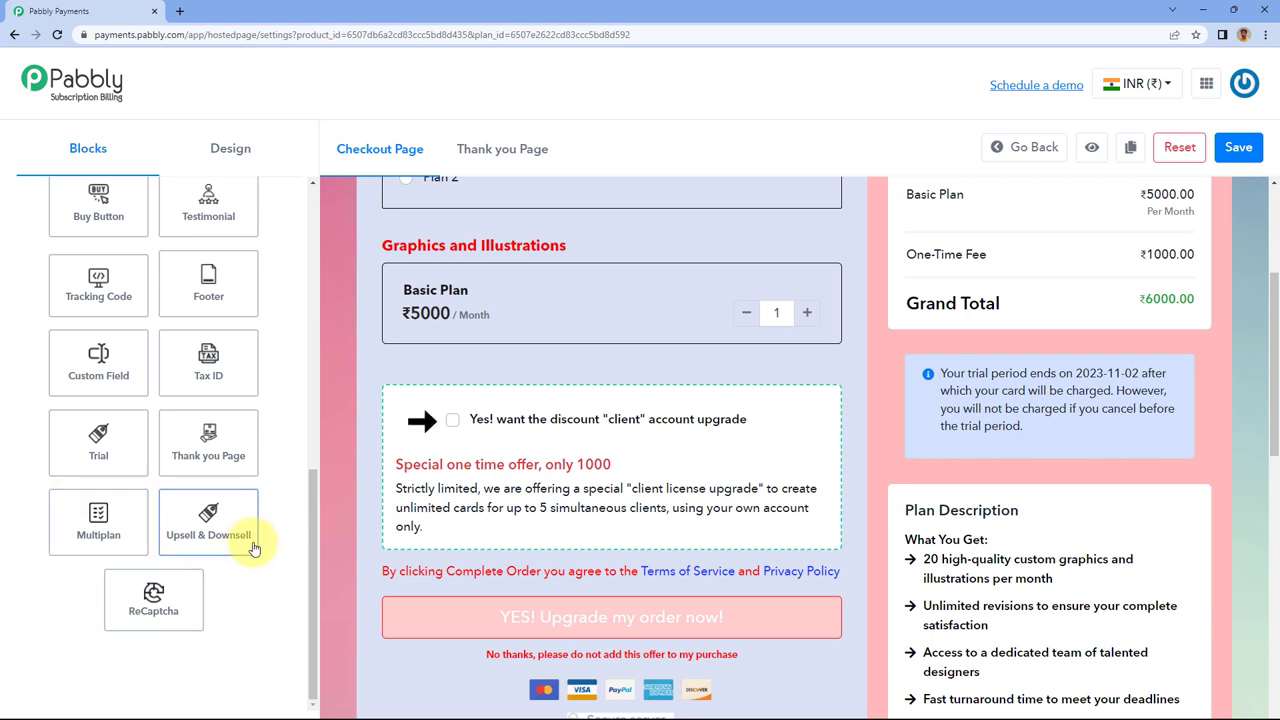
click(175, 597)
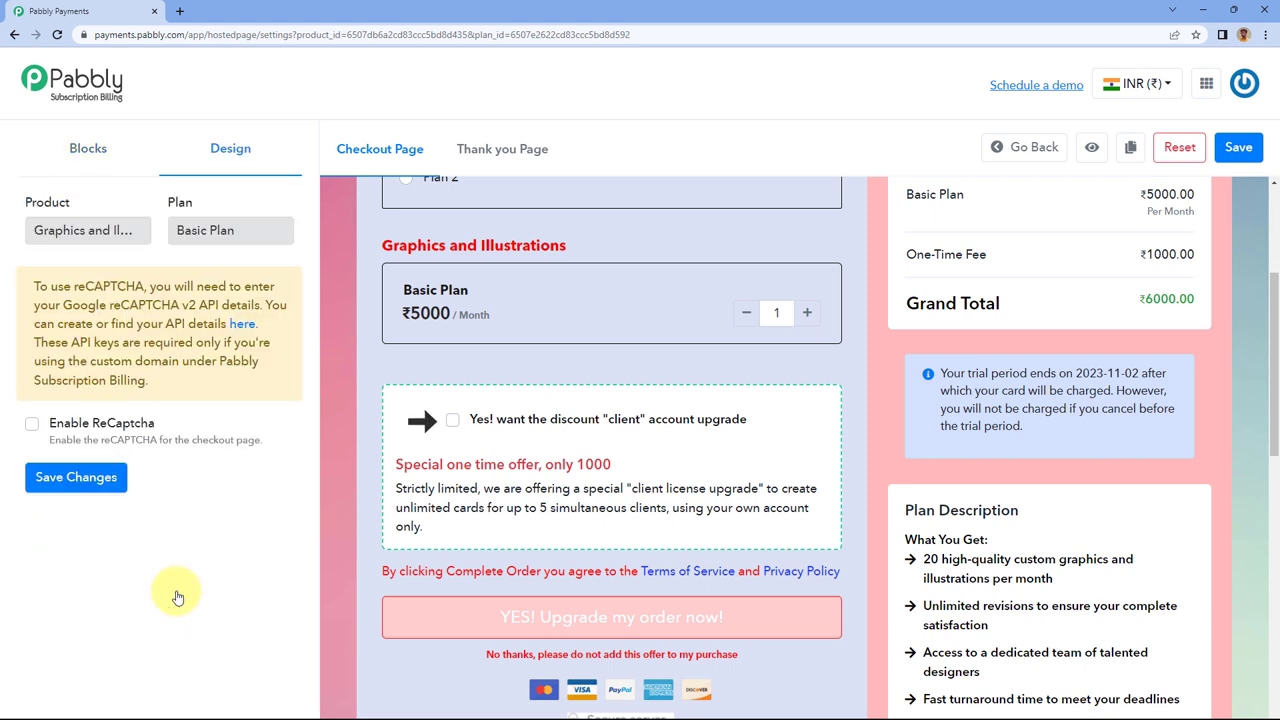
click(31, 426)
scroll(268, 440, down, 1)
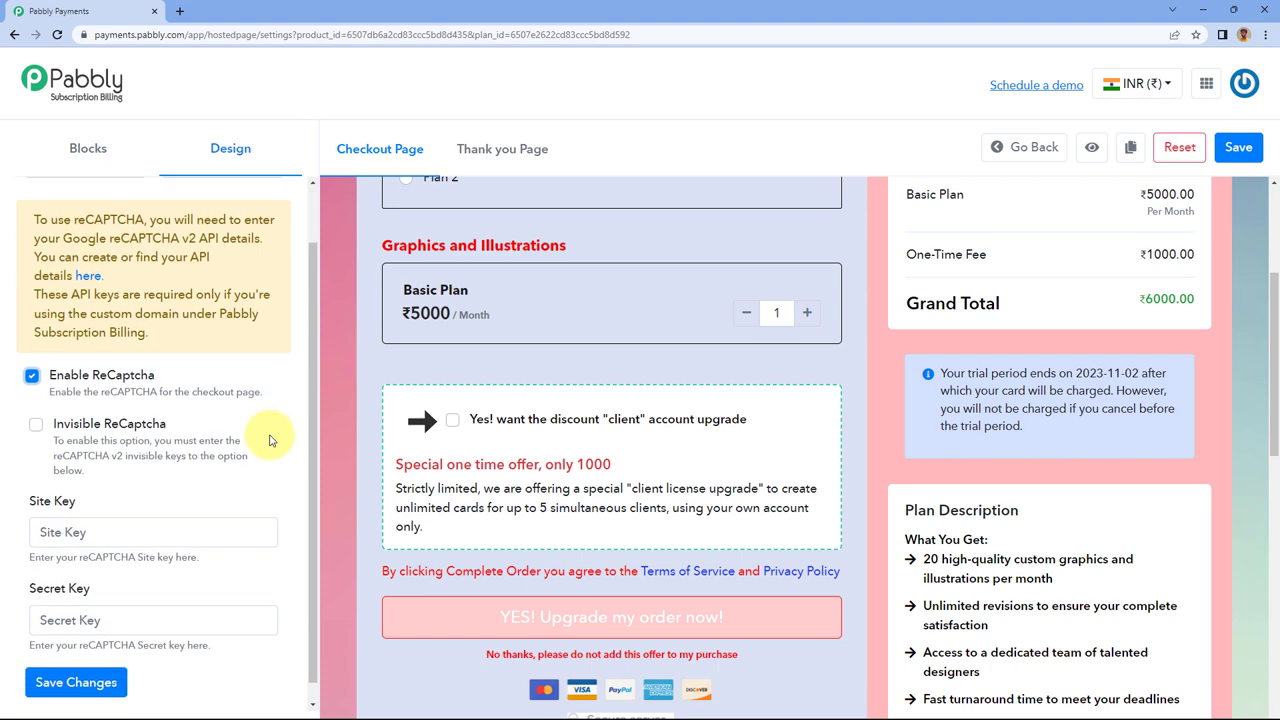
scroll(408, 451, down, 1)
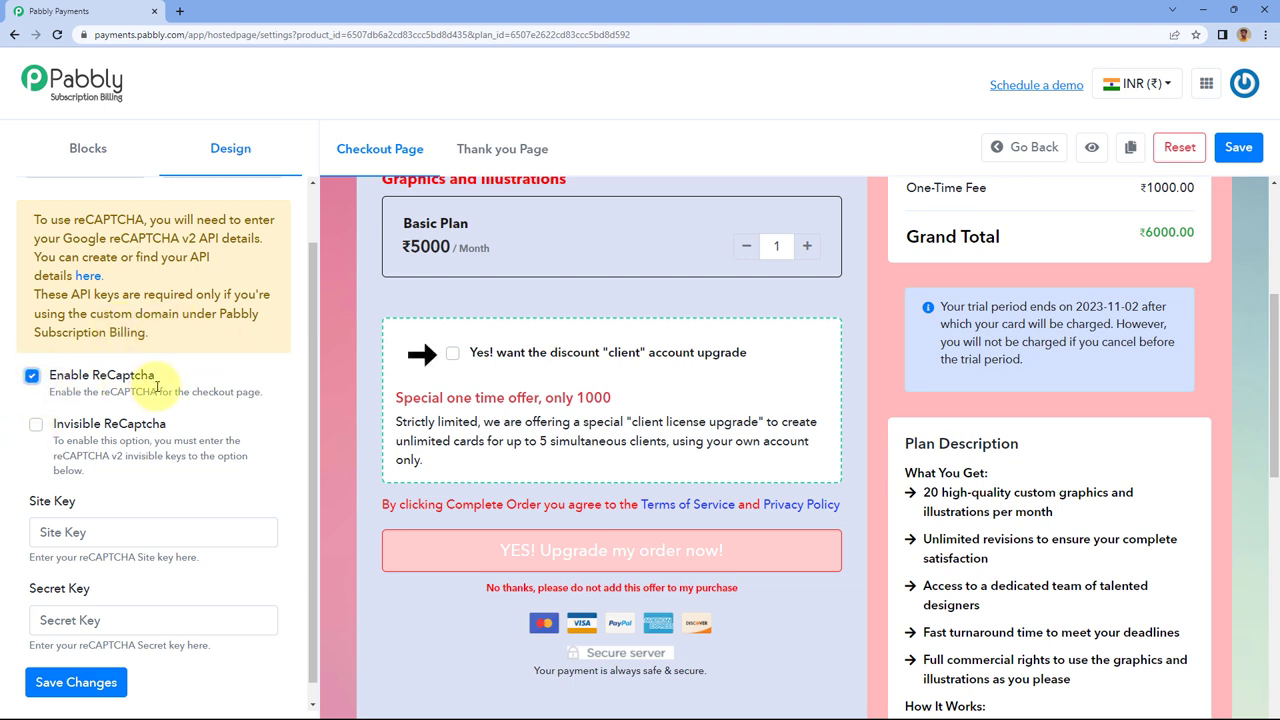
click(35, 428)
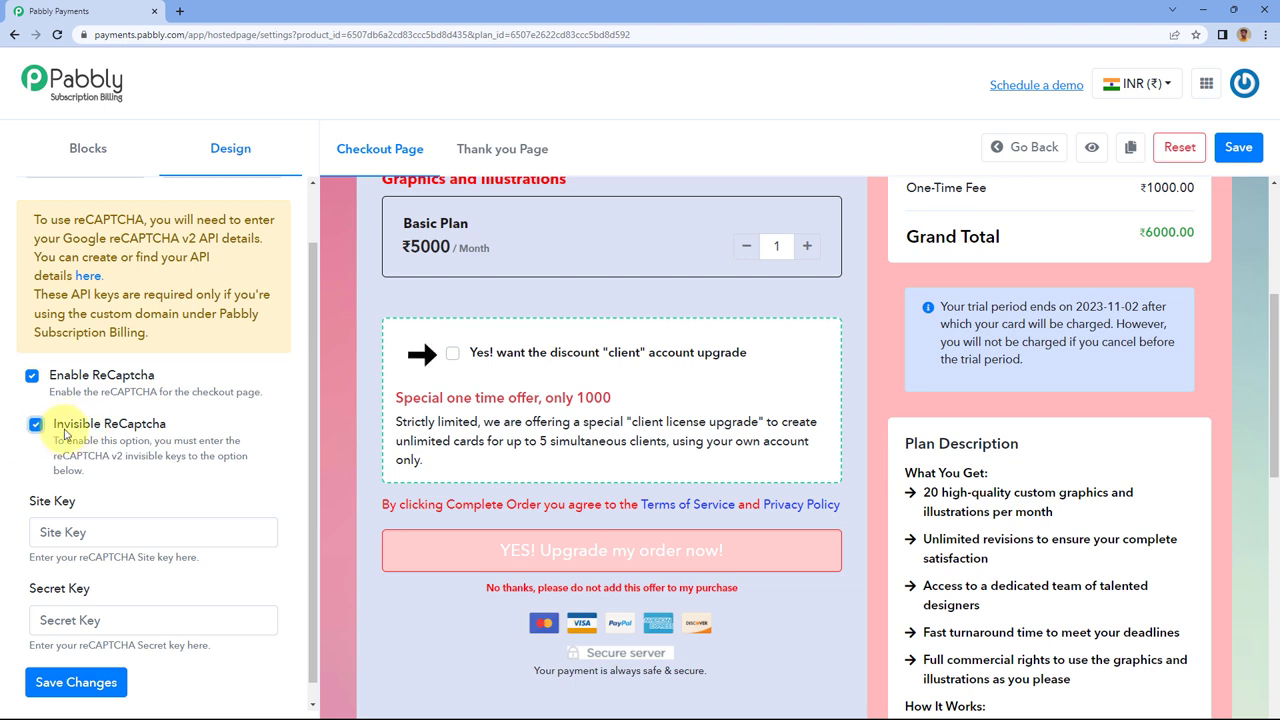
scroll(178, 488, down, 1)
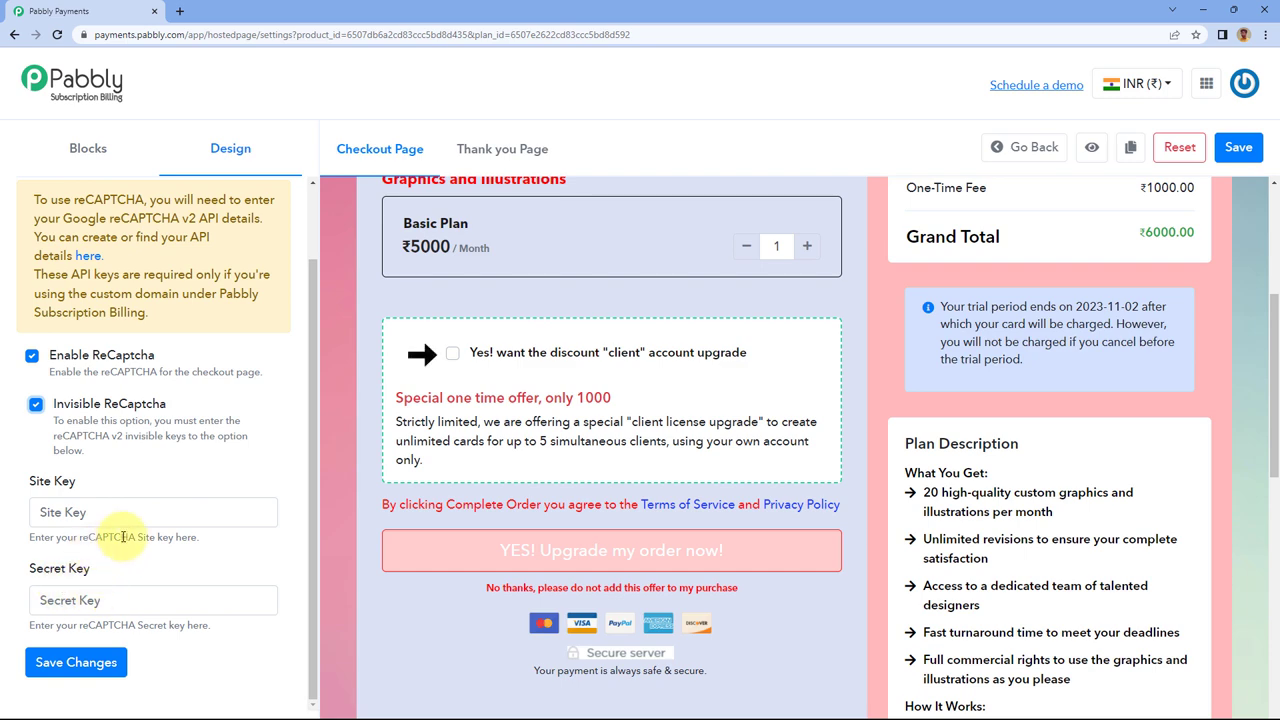
scroll(149, 488, up, 1)
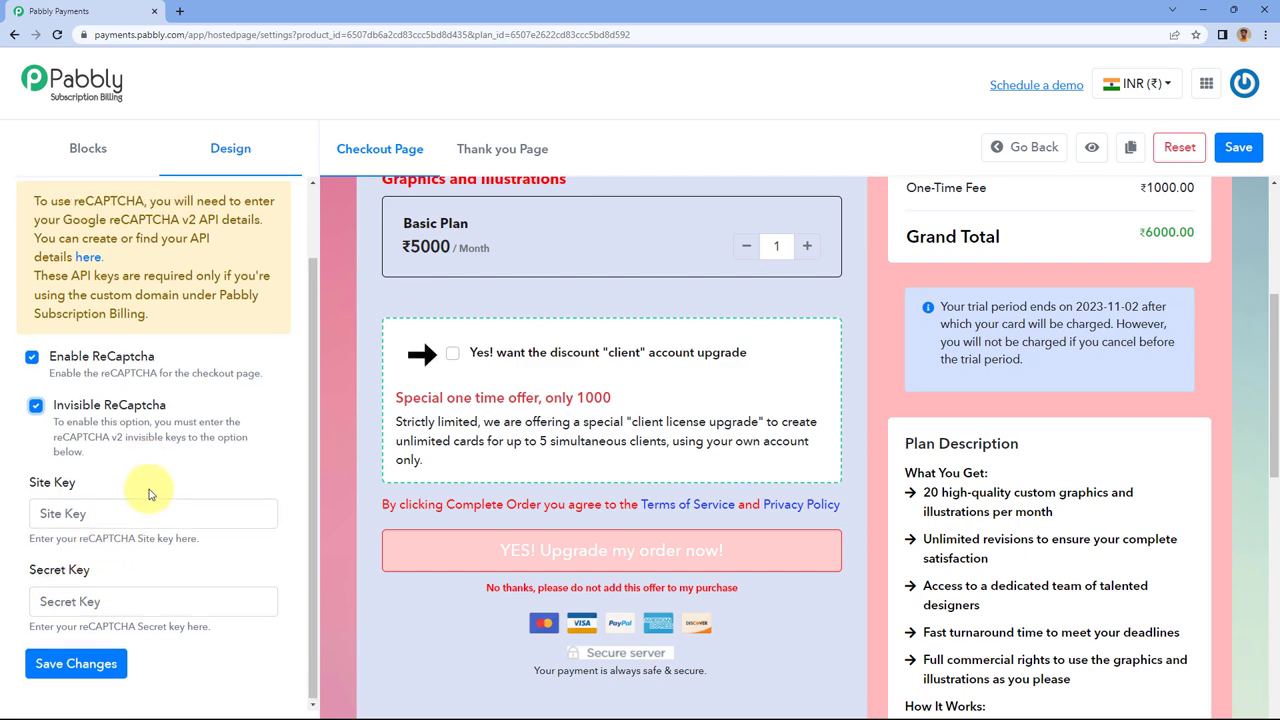
Return to the block list, reset the checkout page to its default design, and save the page.
click(88, 148)
scroll(480, 305, up, 4)
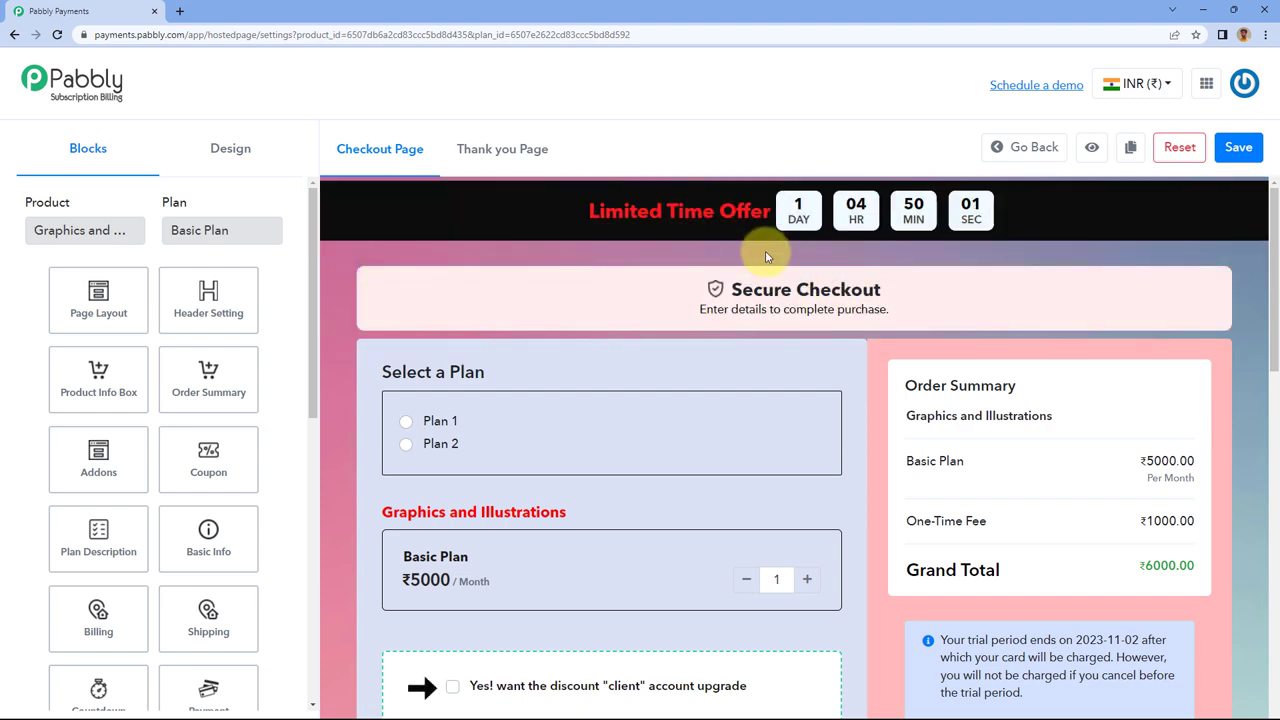
click(1176, 145)
click(779, 521)
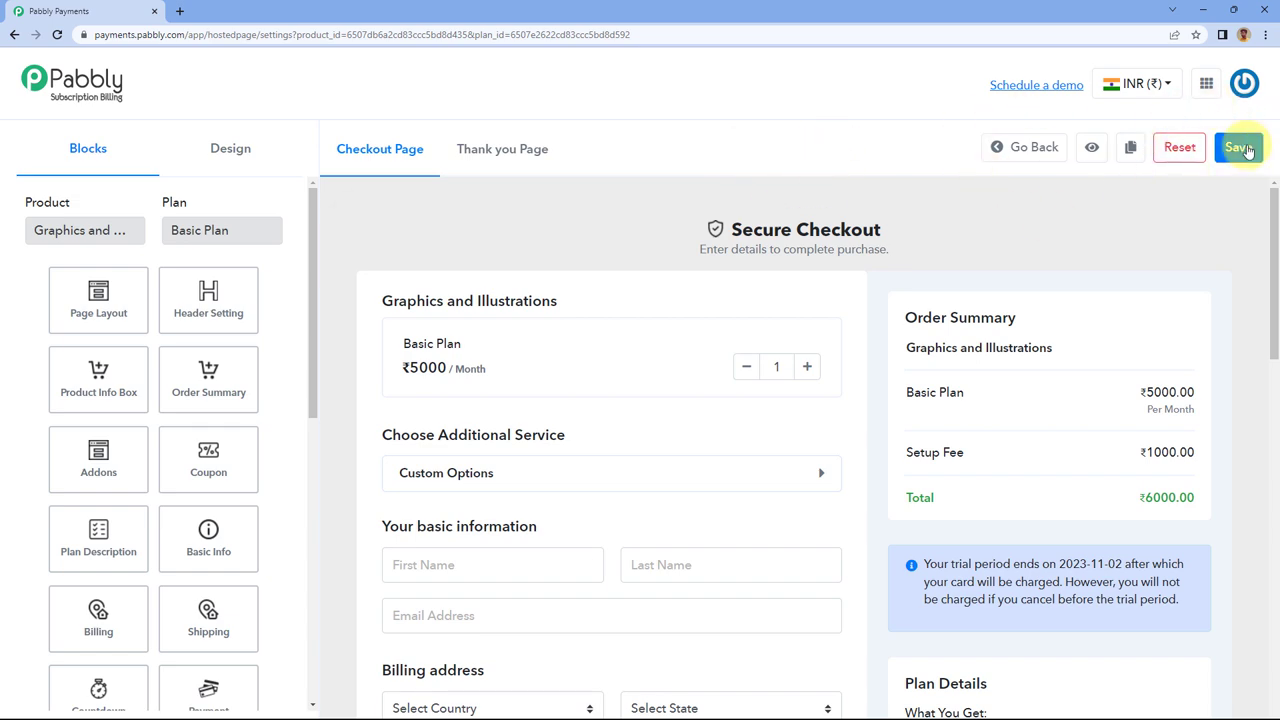
click(1244, 148)
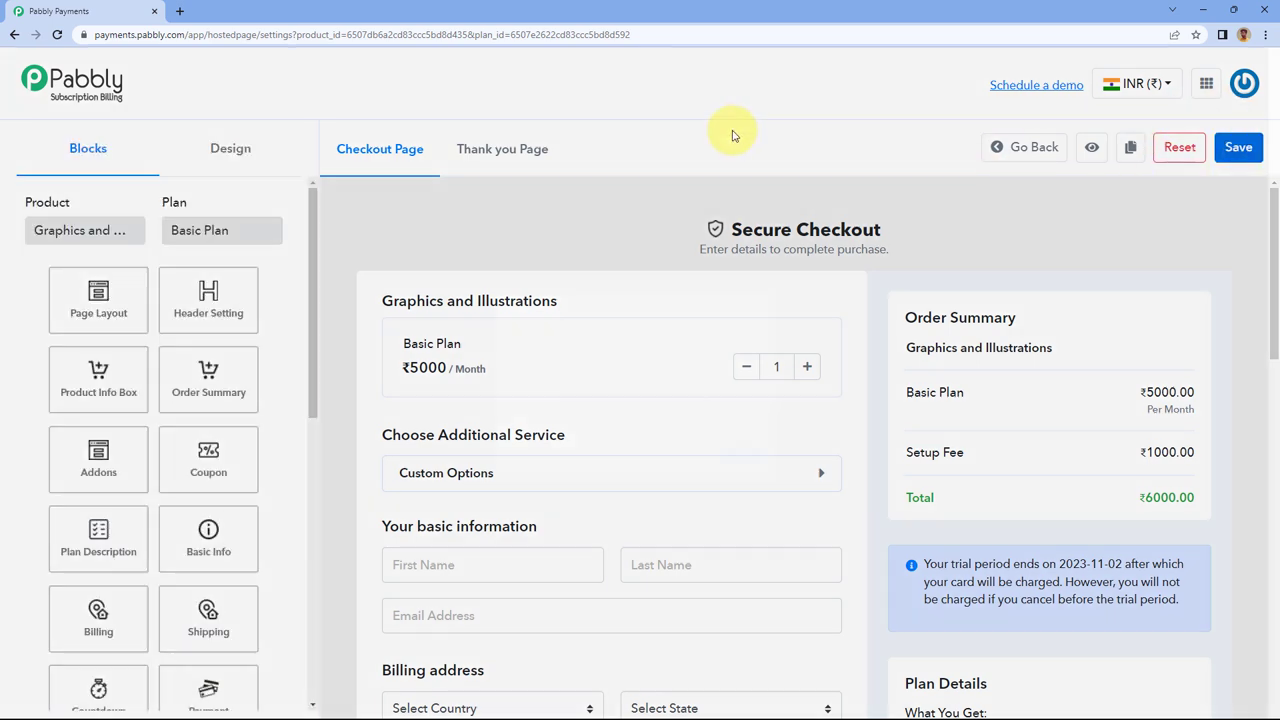